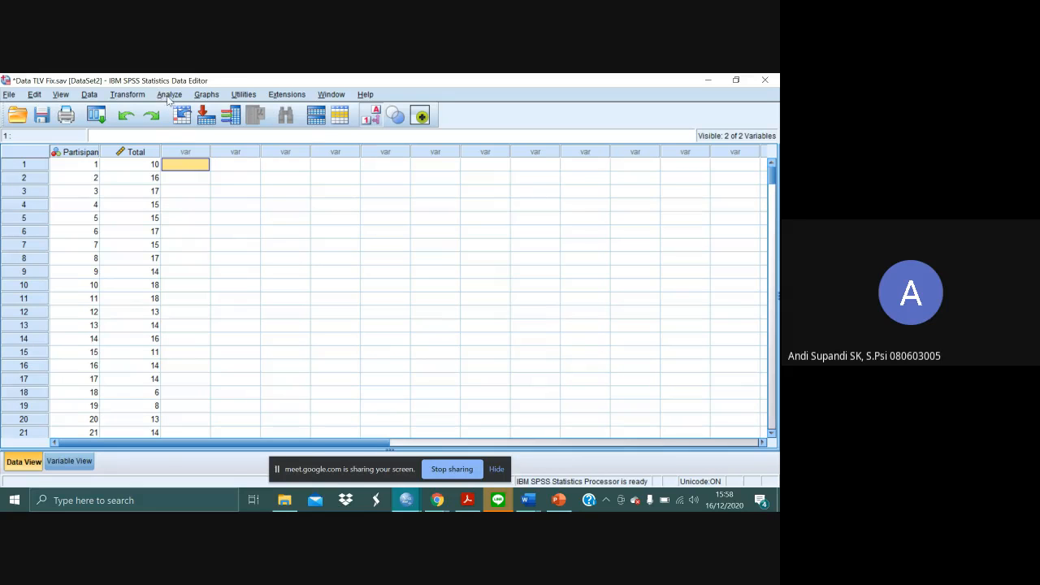
- Start an Explore analysis from the descriptive statistics and set Total as the dependent variable
click(168, 95)
mouse_move(231, 128)
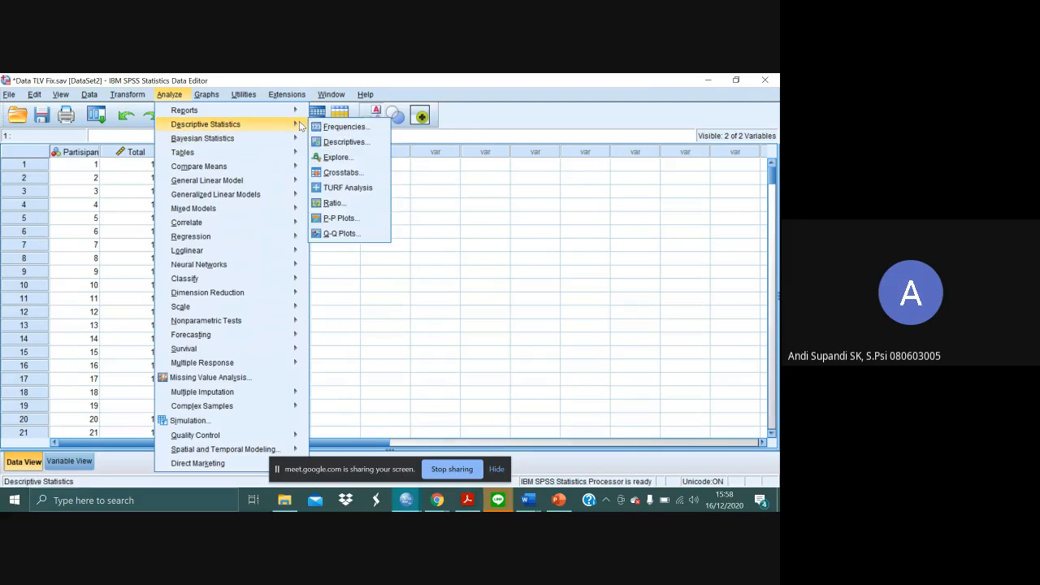
click(345, 157)
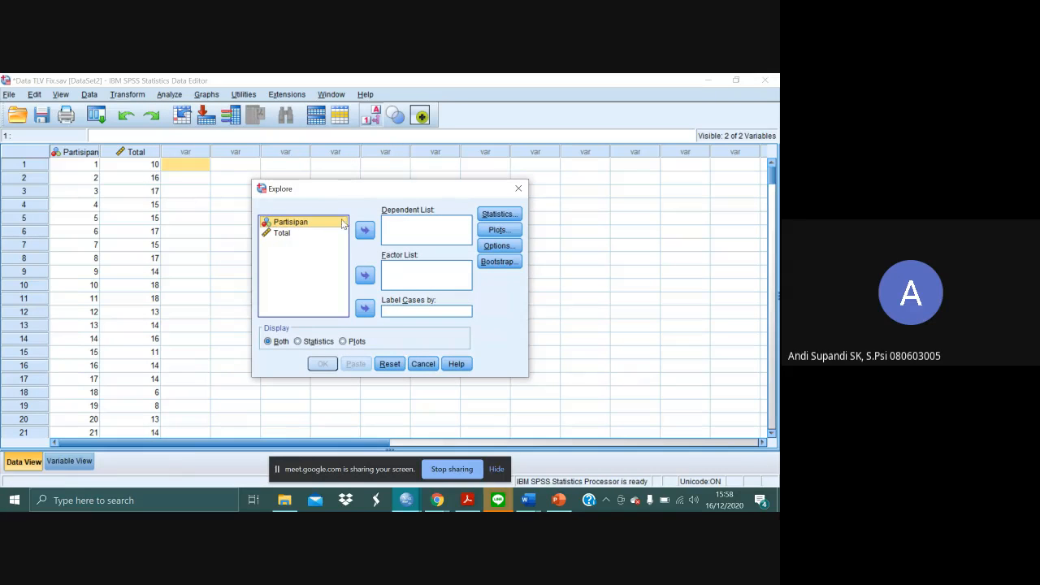
click(292, 233)
click(364, 232)
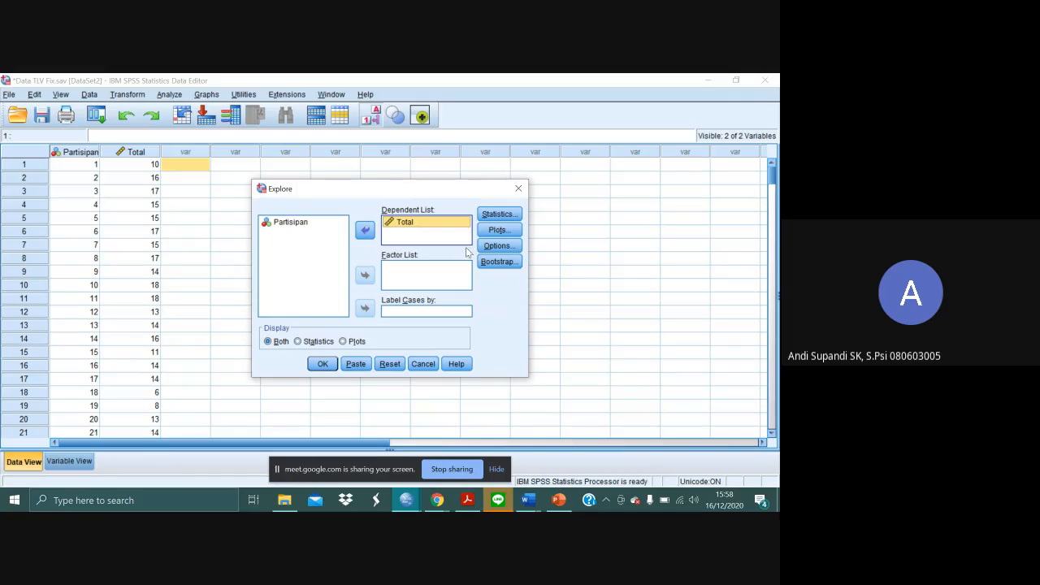
- Enable normality plots with tests in the Explore plot settings and run the analysis
click(498, 230)
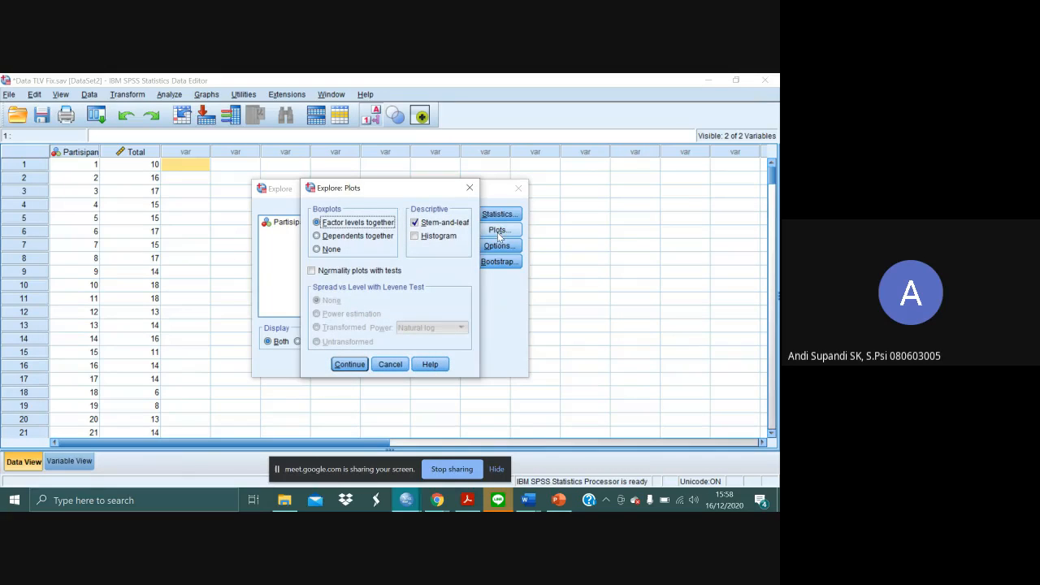
click(385, 271)
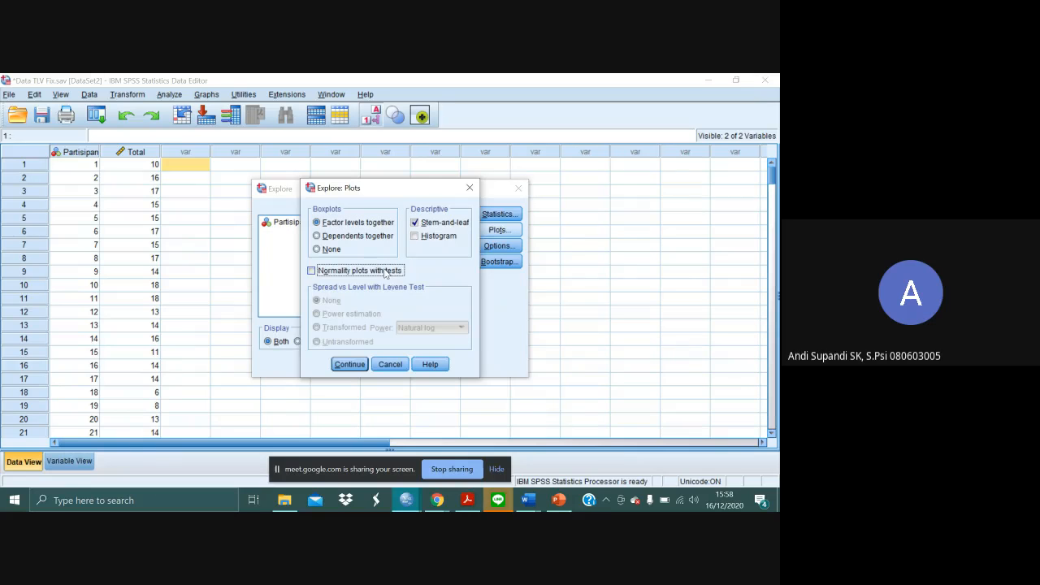
click(365, 365)
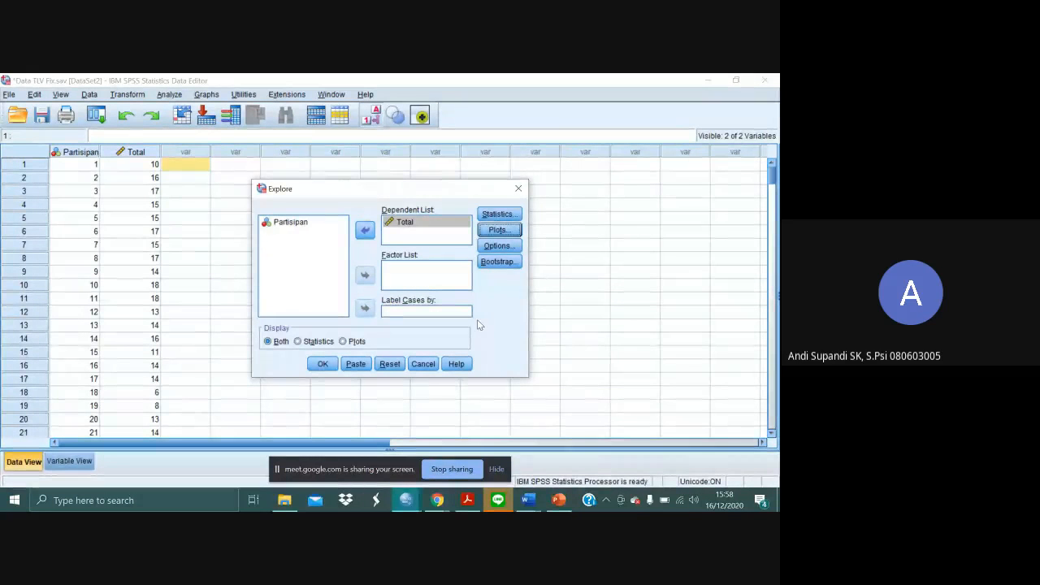
click(499, 231)
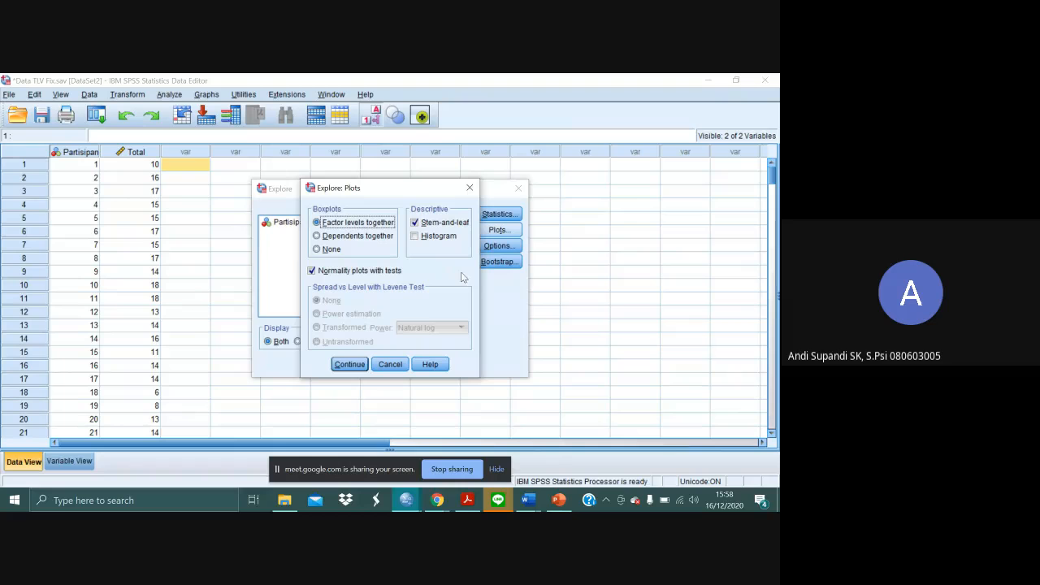
click(349, 364)
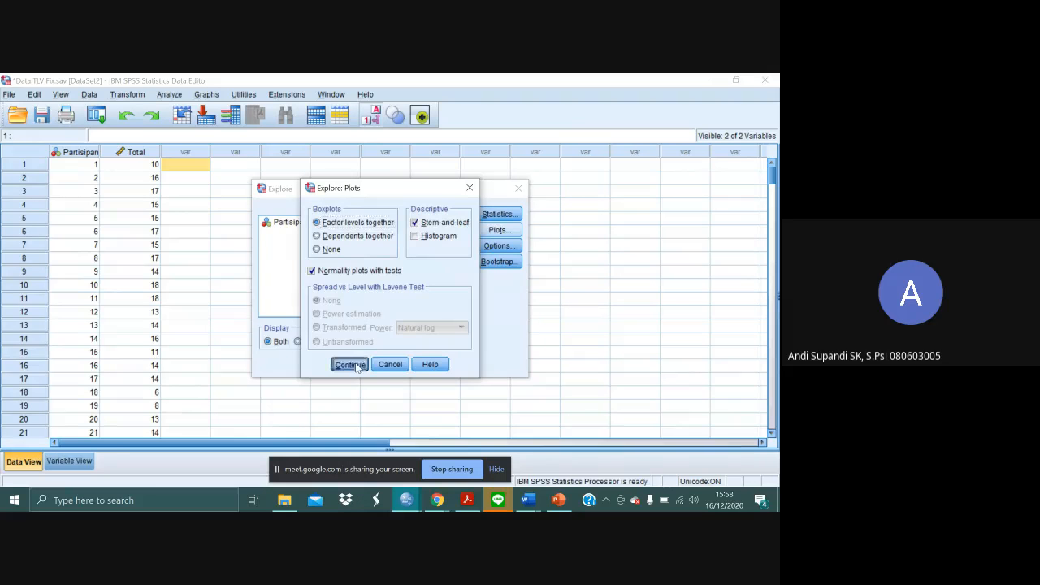
click(323, 366)
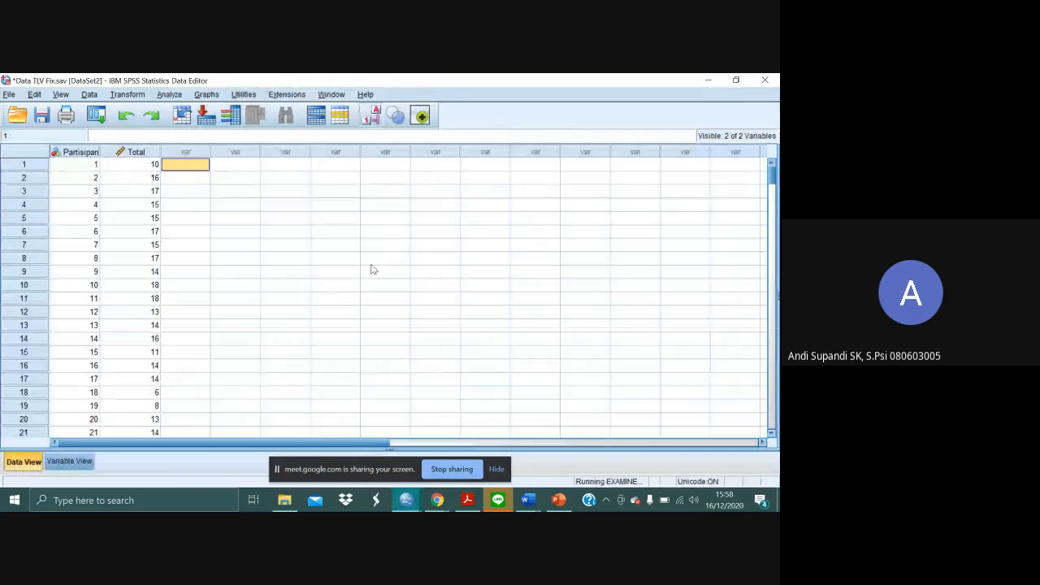
- Switch to the SPSS output viewer, review the Explore results and select the Tests of Normality table
key(alt+Tab)
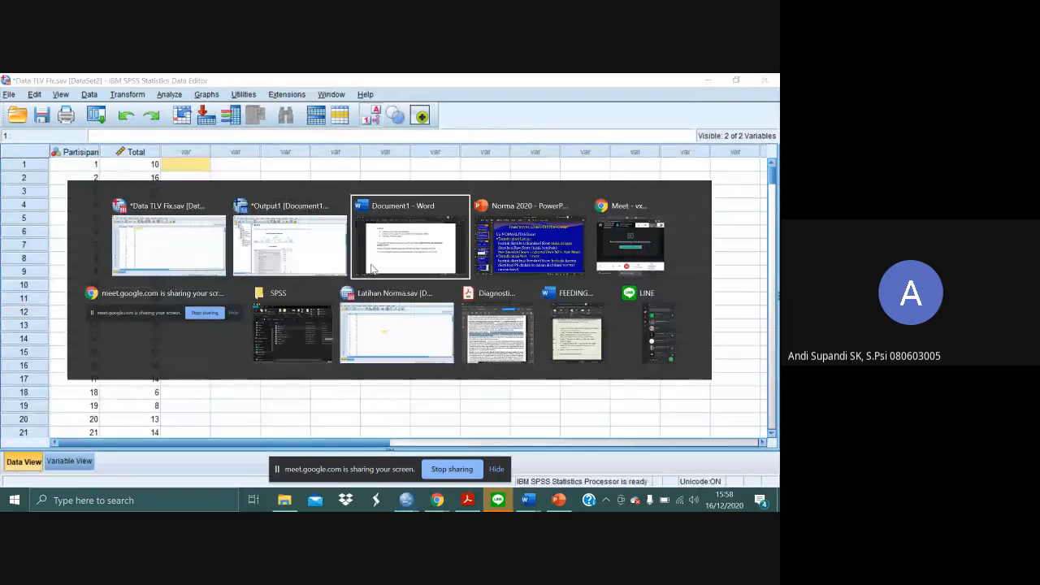
key(alt+shift+Tab)
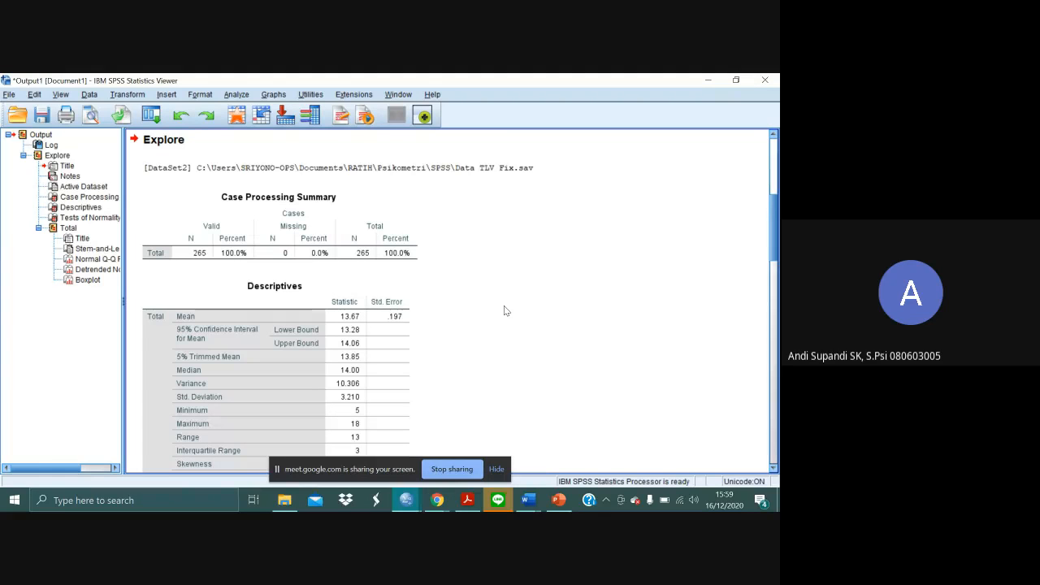
scroll(503, 307, down, 2)
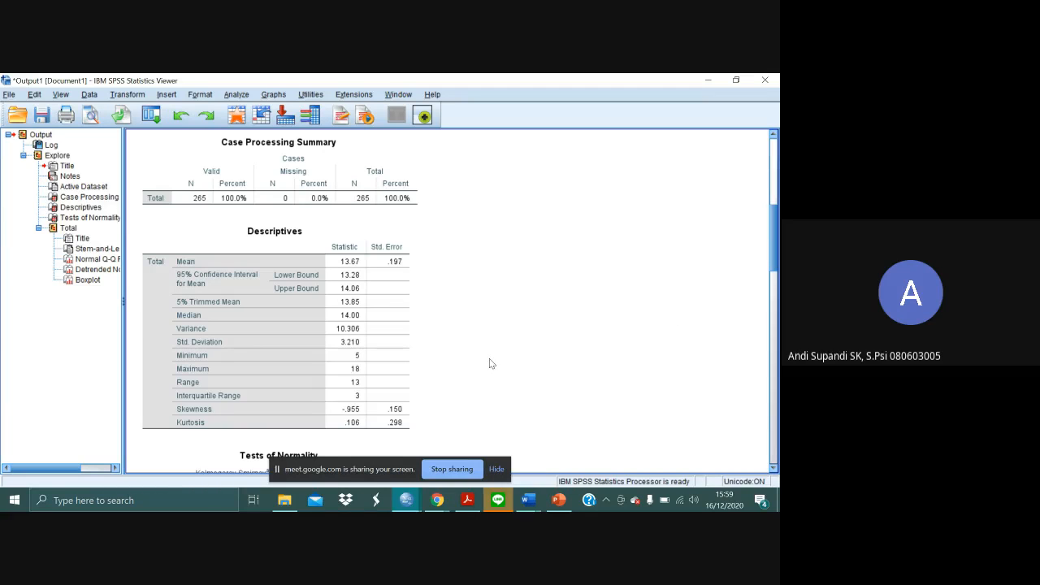
scroll(490, 359, down, 3)
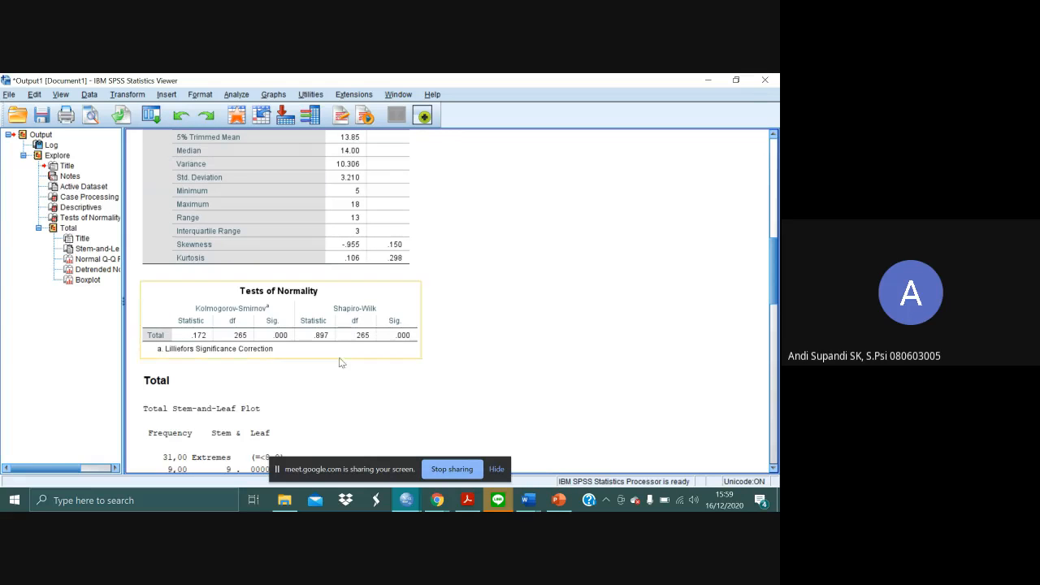
click(288, 357)
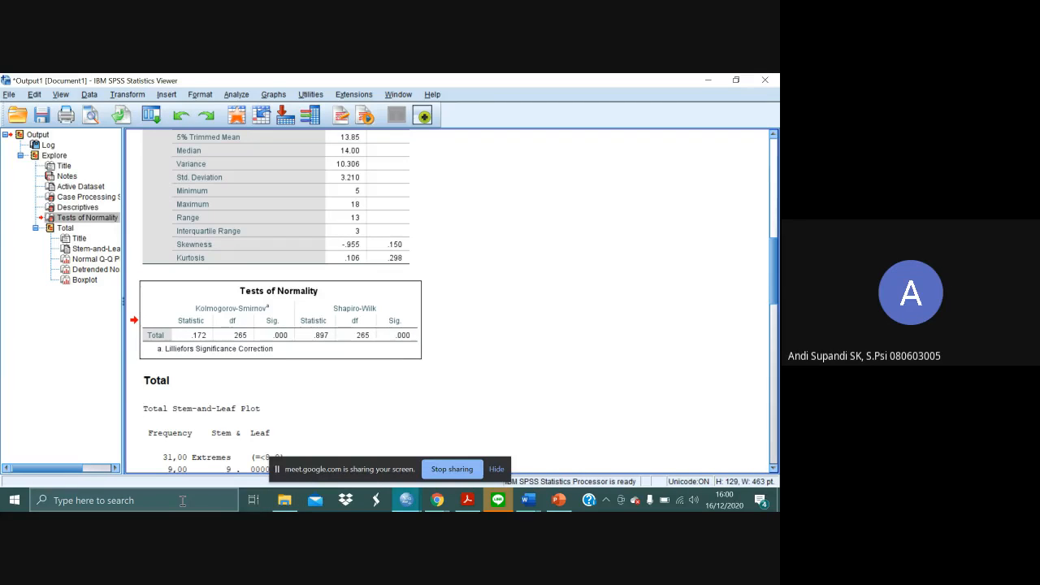
- Open the Essentials of Psychological Testing PDF from the Psikometri E-Book folder in Acrobat Reader, maximized with the tools pane collapsed
click(286, 505)
click(519, 246)
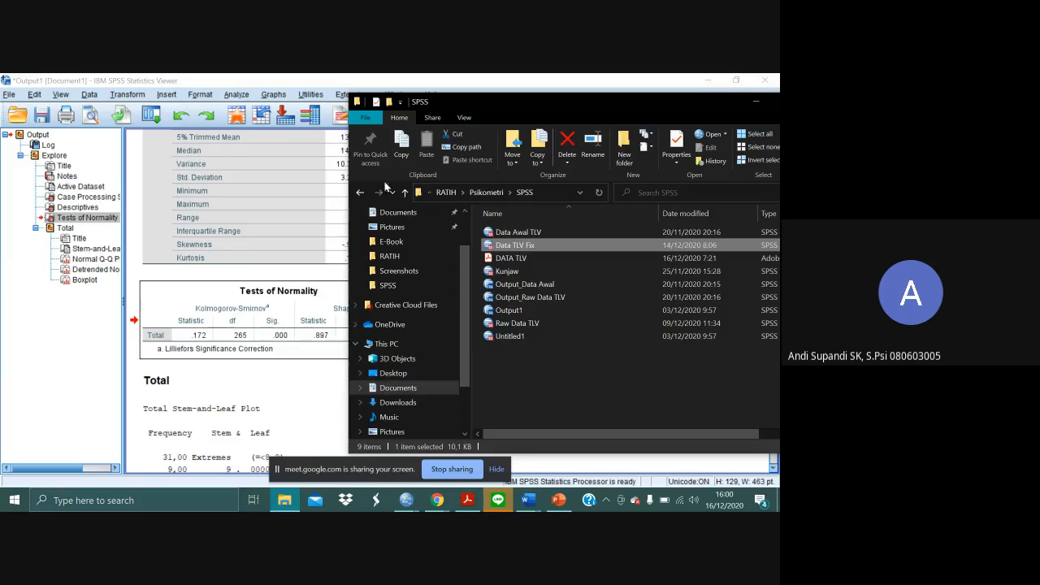
click(487, 191)
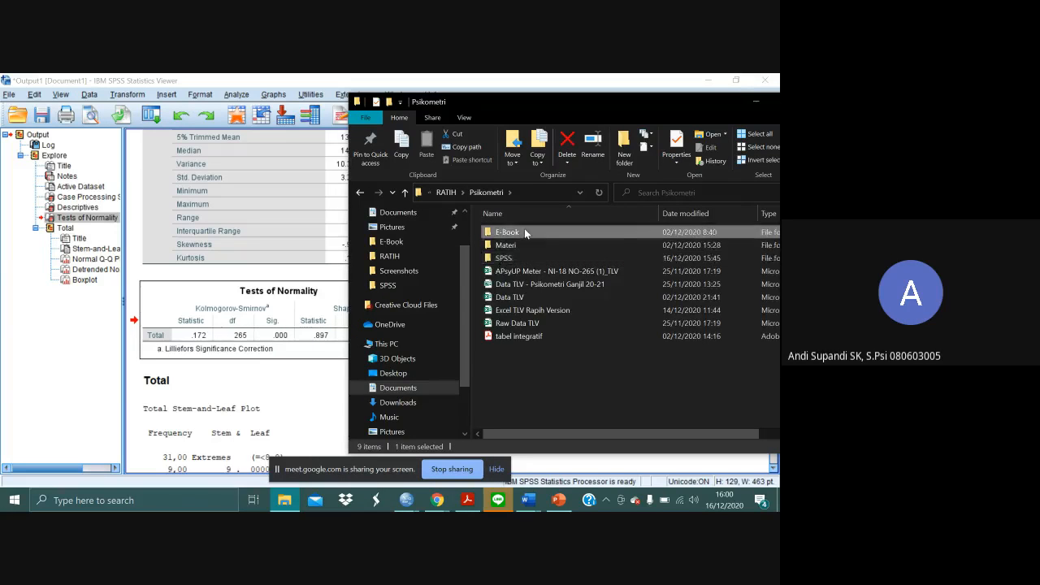
double_click(524, 231)
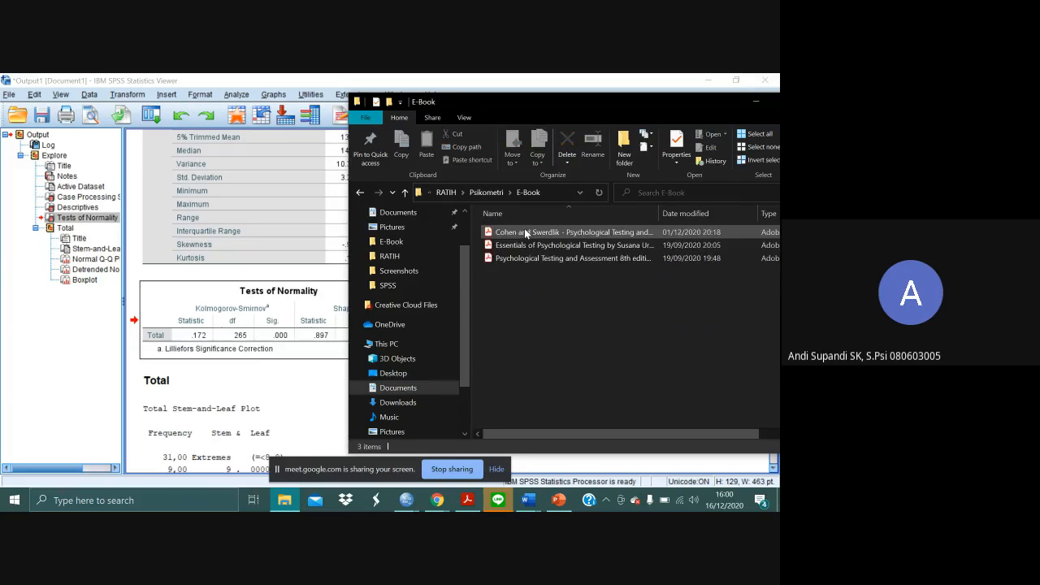
click(577, 246)
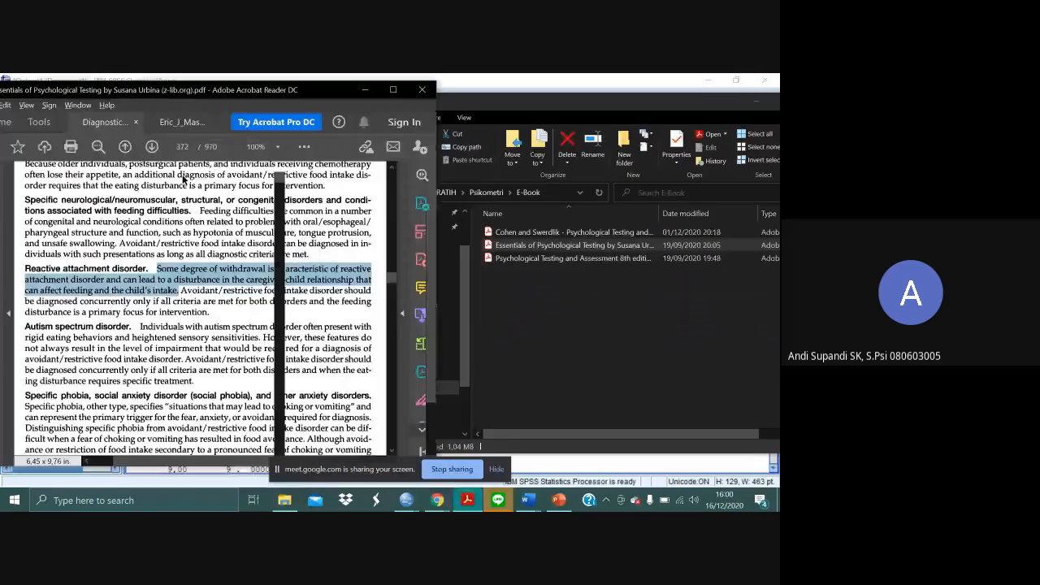
click(393, 90)
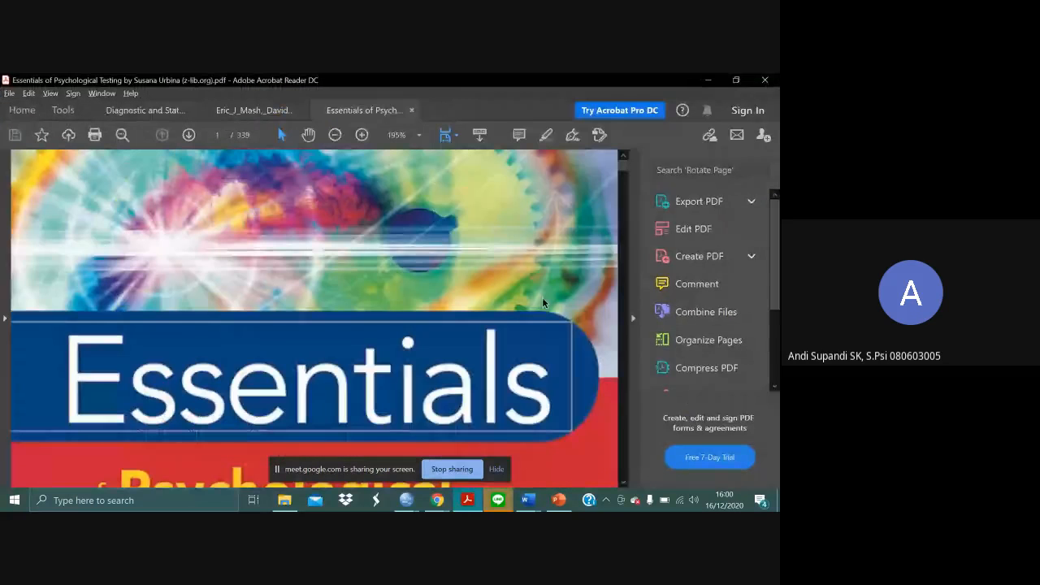
click(632, 317)
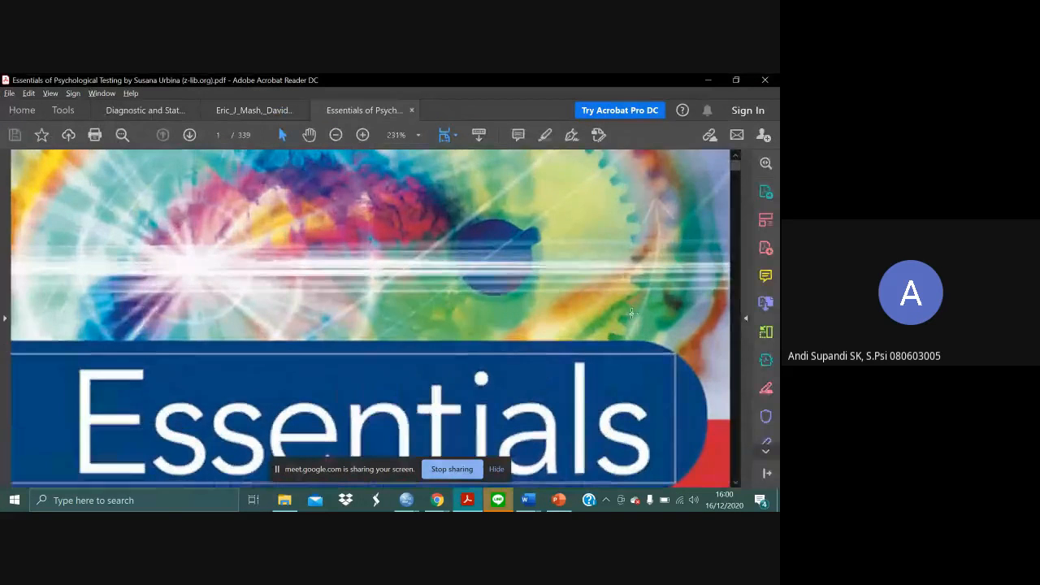
- Go to PDF page 109 and examine the Normalized Standard Scores exercise, including its conversion steps and results table
click(216, 135)
text(109)
key(Return)
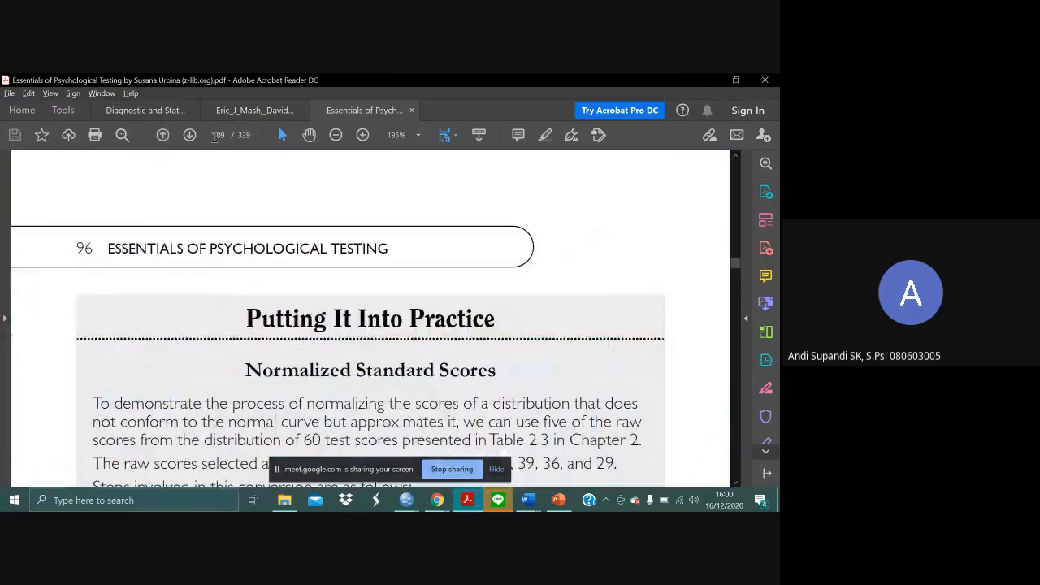
scroll(545, 264, down, 15)
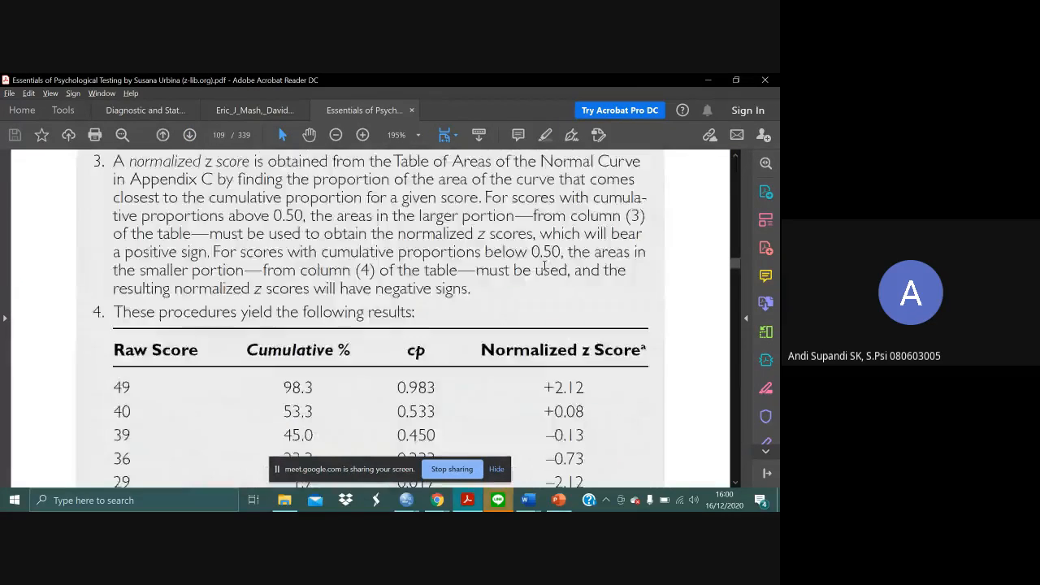
scroll(545, 264, down, 10)
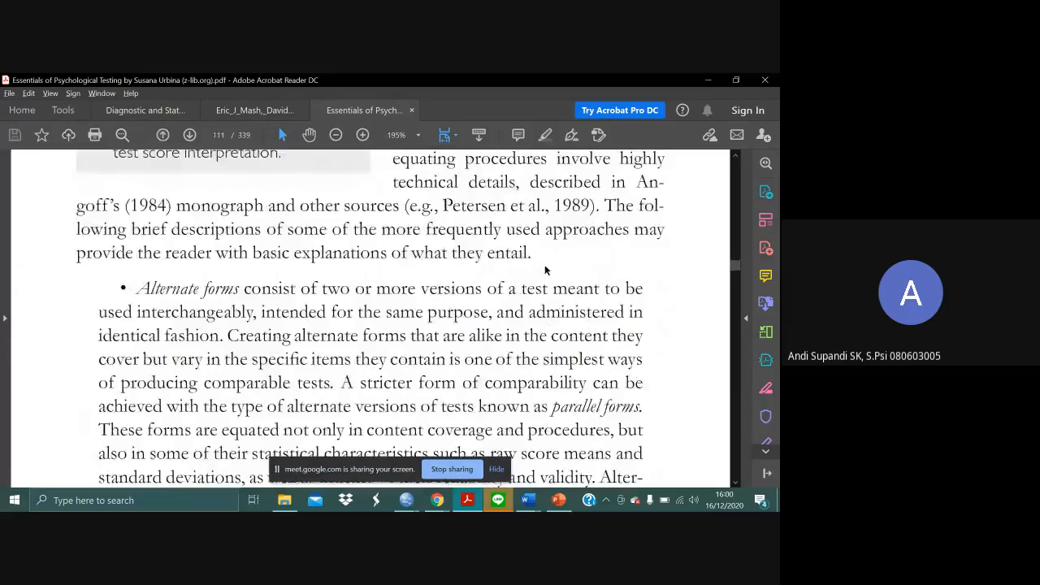
scroll(545, 264, up, 7)
scroll(544, 264, up, 15)
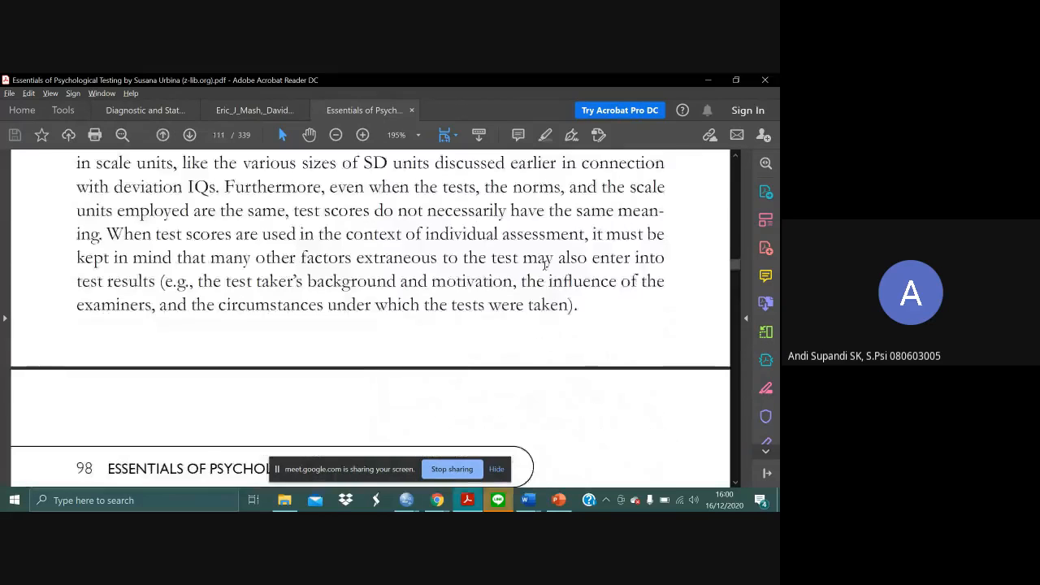
scroll(546, 270, up, 10)
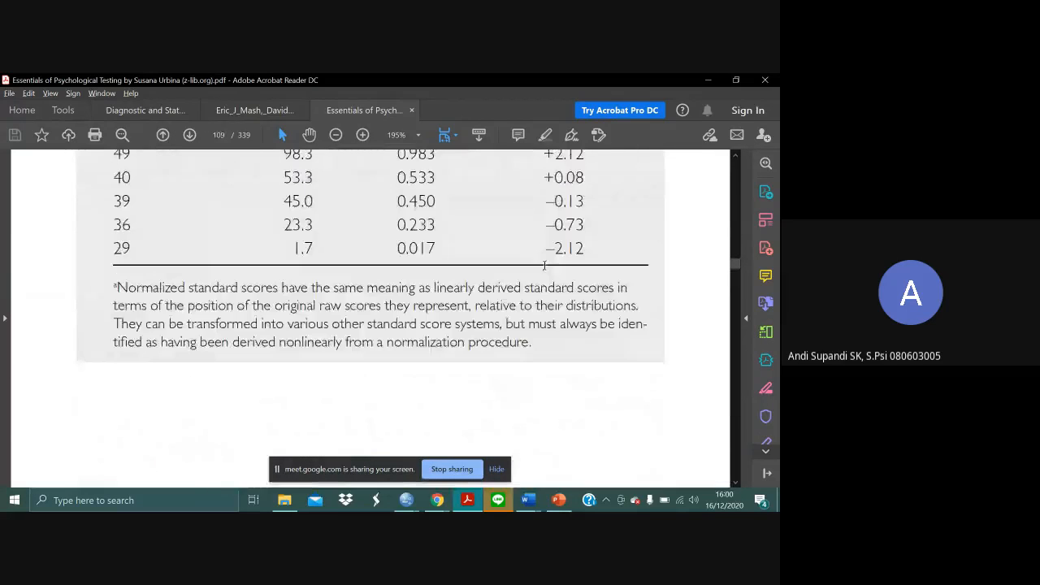
scroll(545, 270, up, 1)
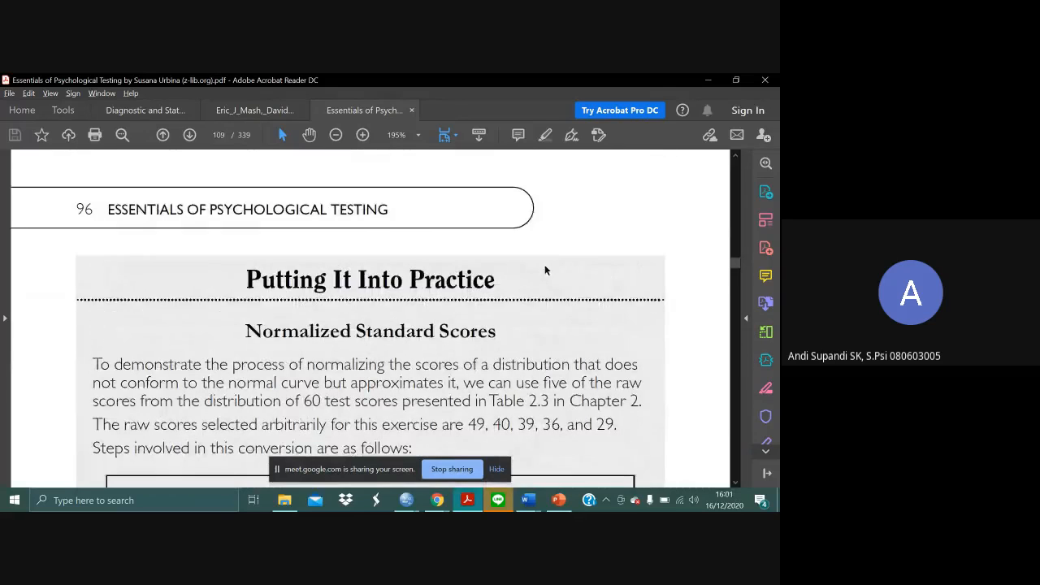
scroll(695, 299, down, 1)
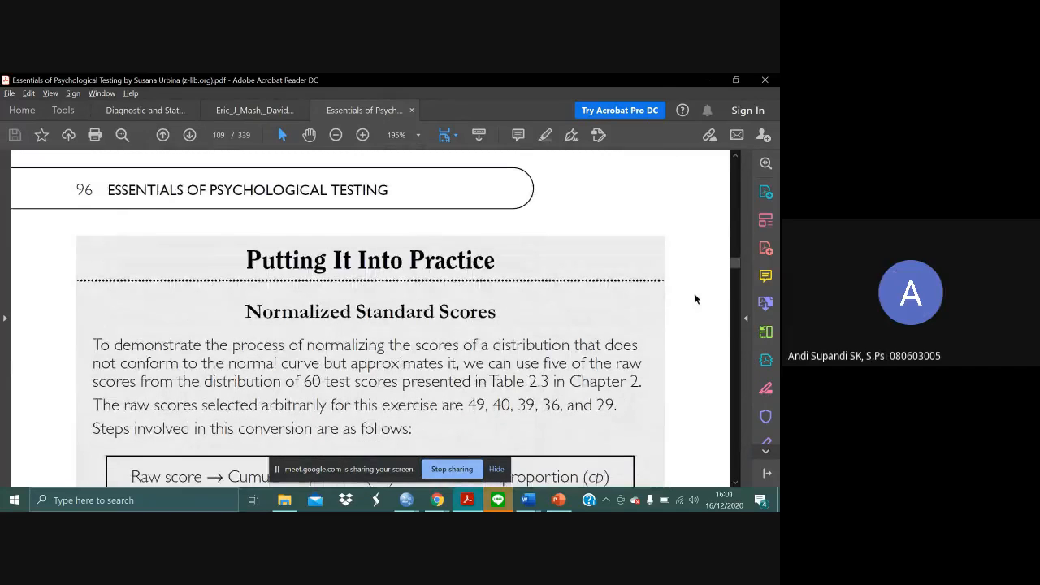
scroll(695, 299, down, 1)
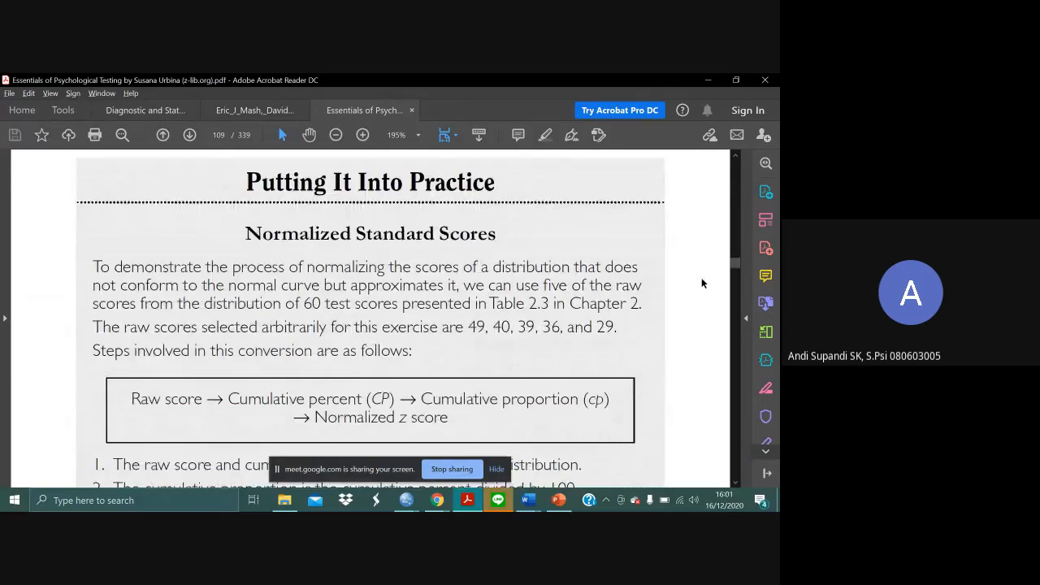
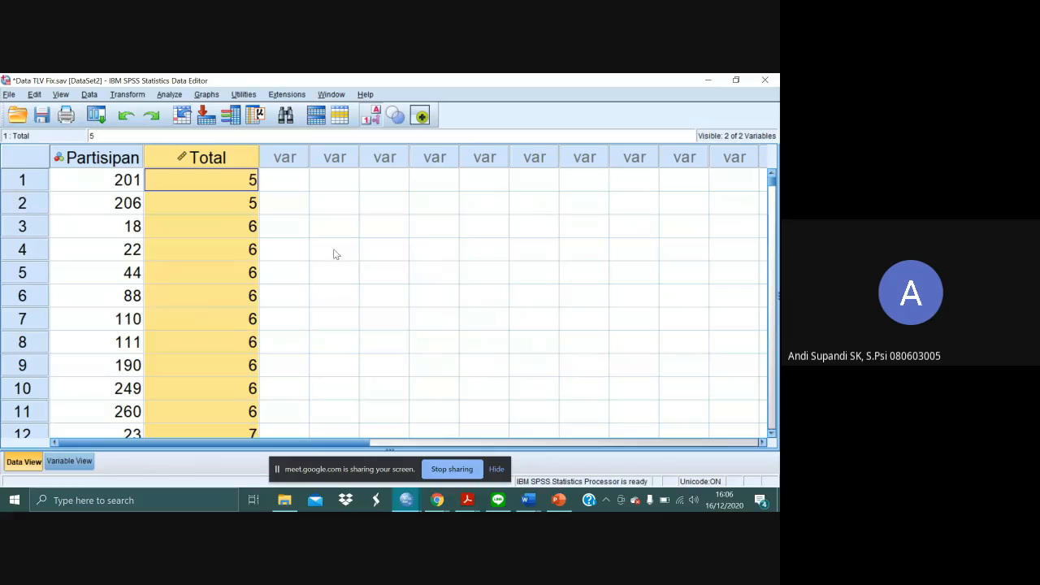
- Run a Frequencies analysis on the Total variable with the frequency table displayed
click(334, 254)
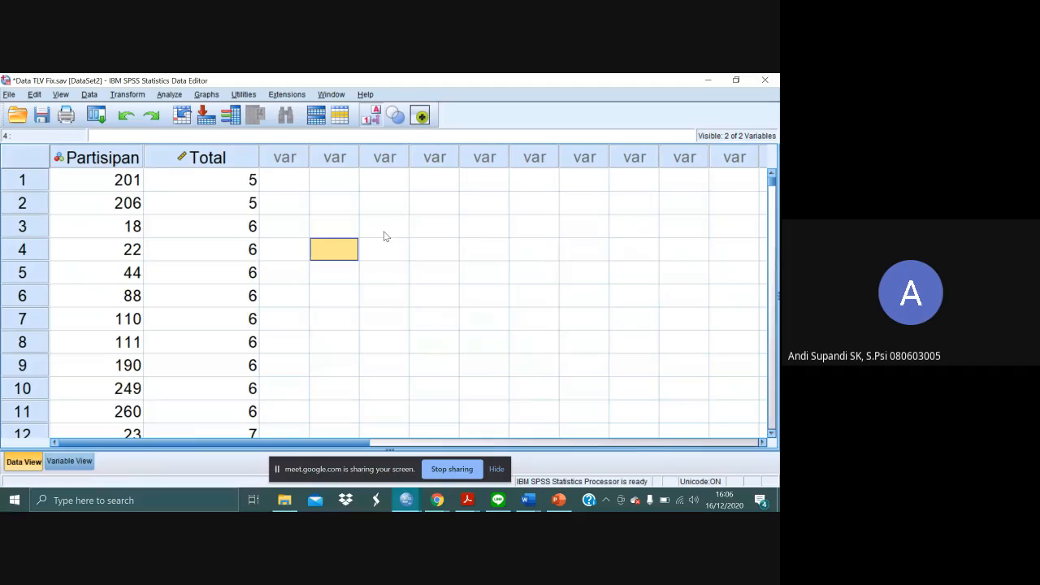
scroll(321, 248, down, 1)
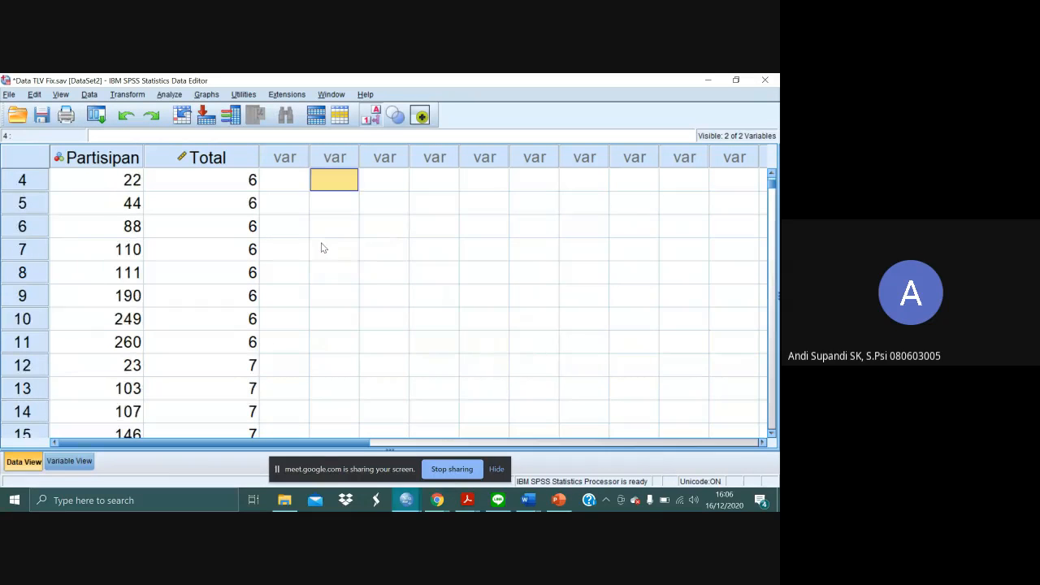
scroll(321, 248, up, 1)
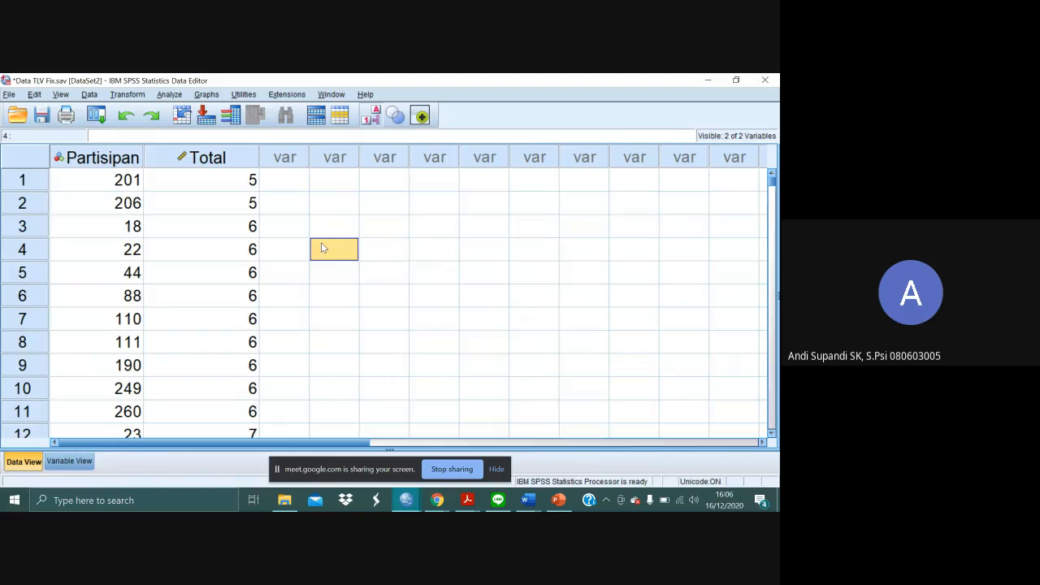
click(172, 94)
mouse_move(212, 126)
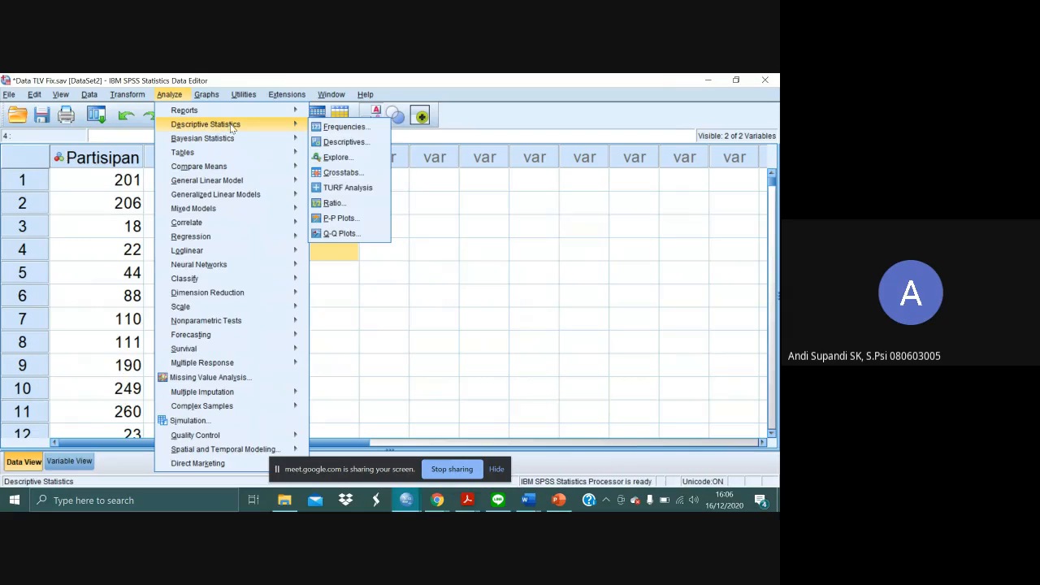
click(338, 127)
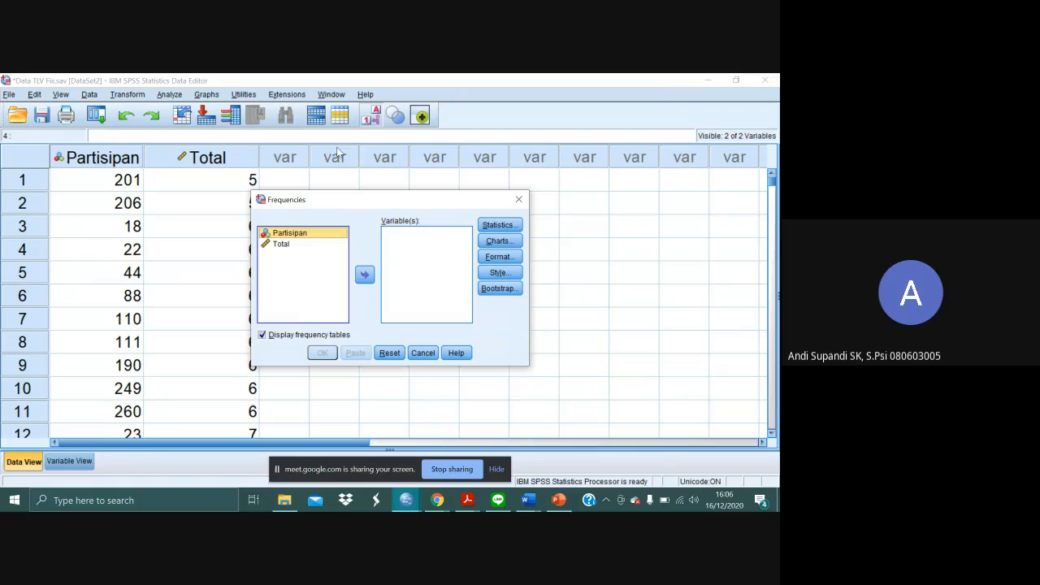
double_click(285, 244)
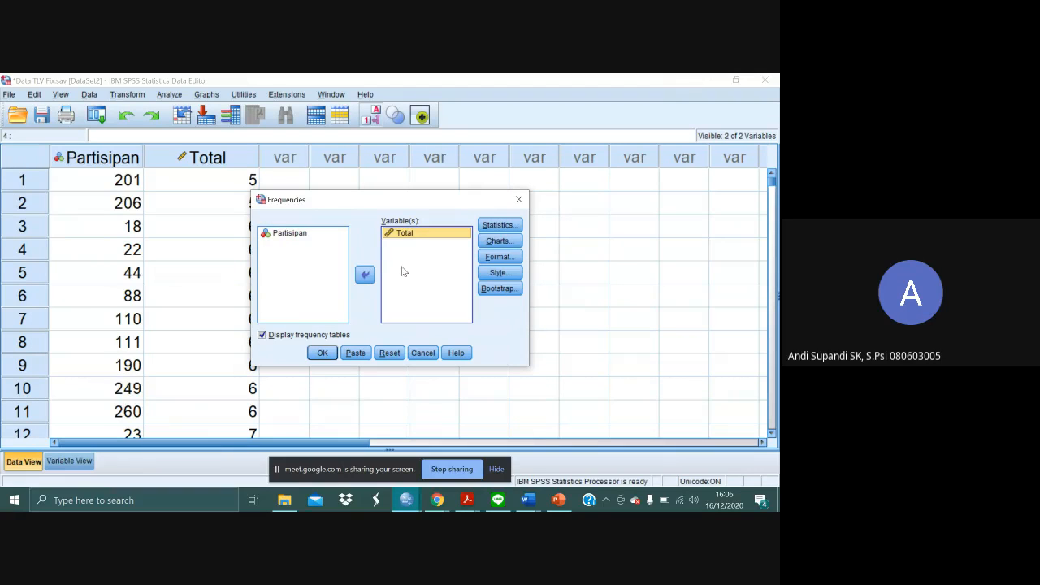
click(325, 354)
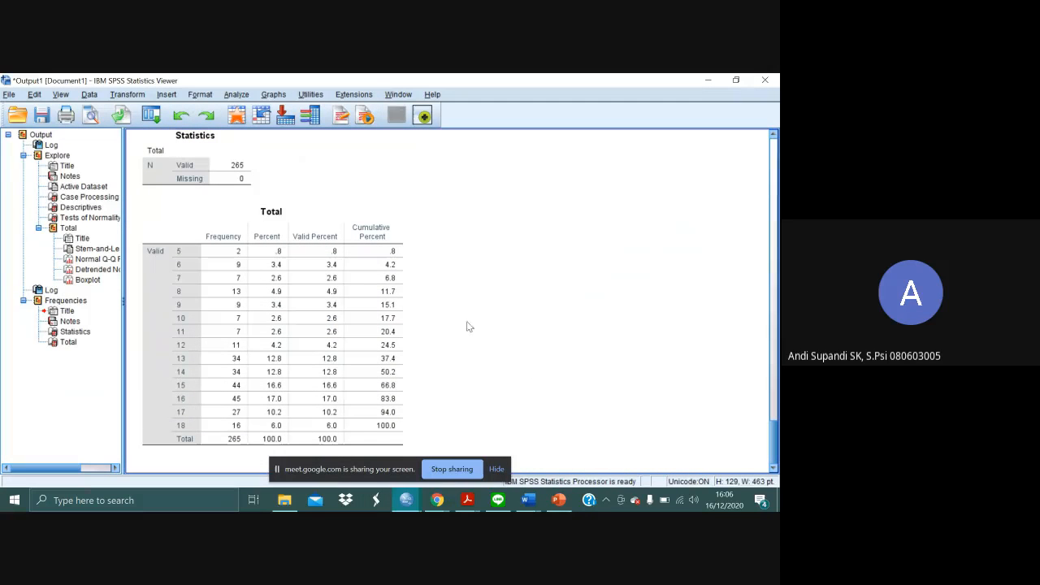
- Switch to Essentials of Psychological Testing in Acrobat Reader and review the raw score to normalized z score conversion steps on page 109
key(alt+Tab)
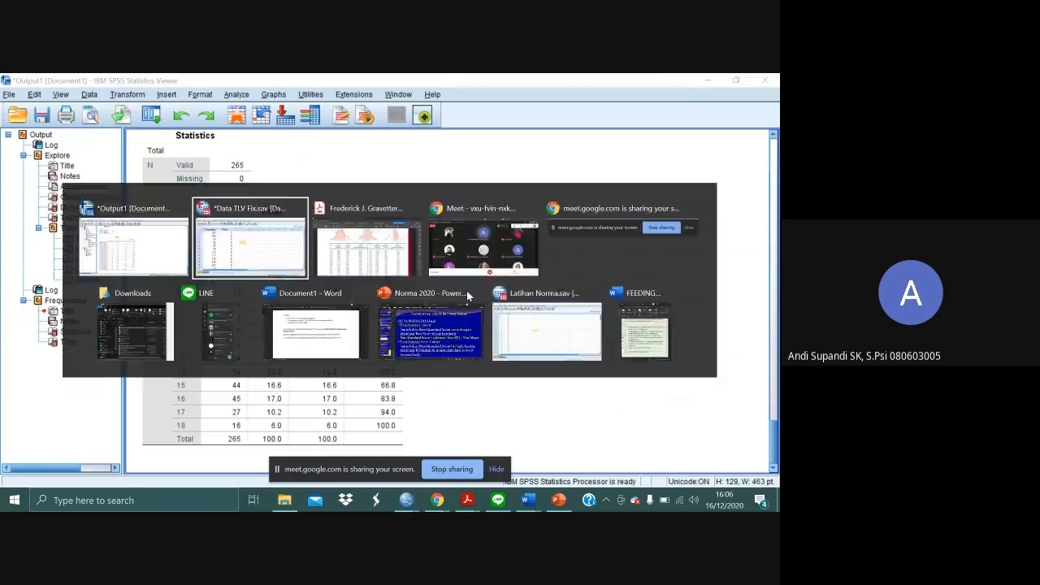
key(alt+Tab)
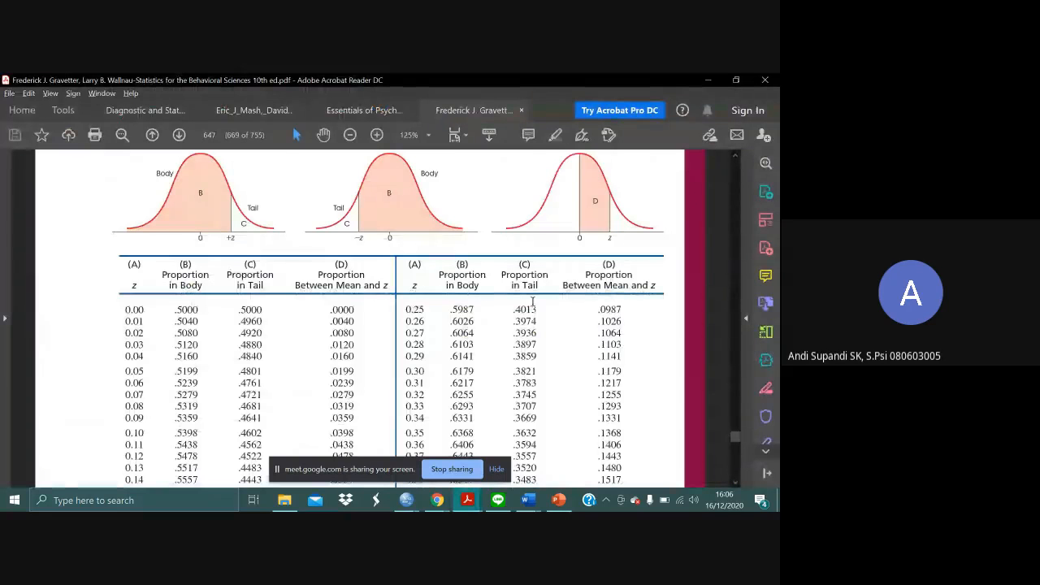
click(364, 110)
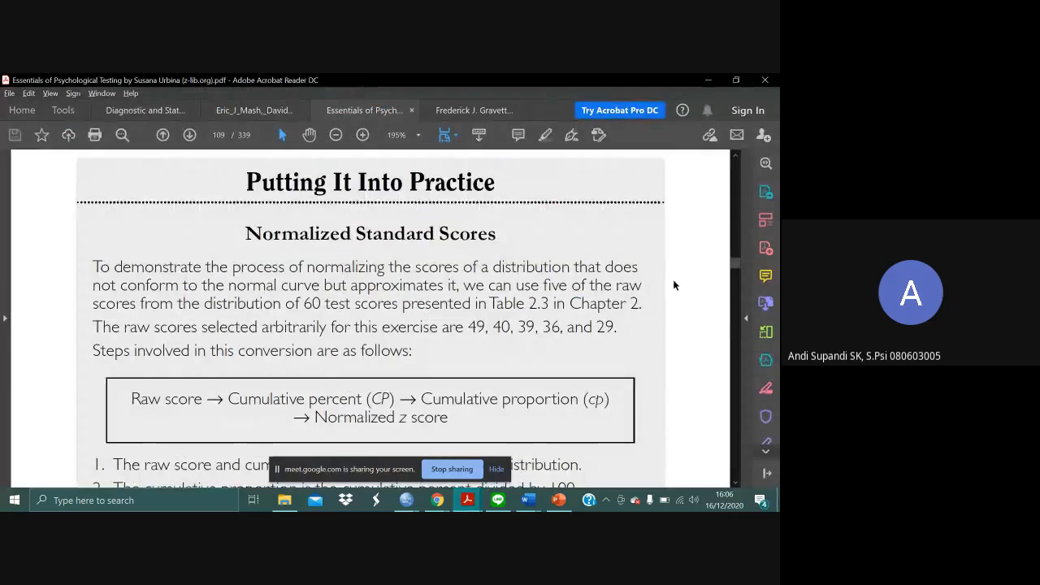
scroll(673, 285, down, 2)
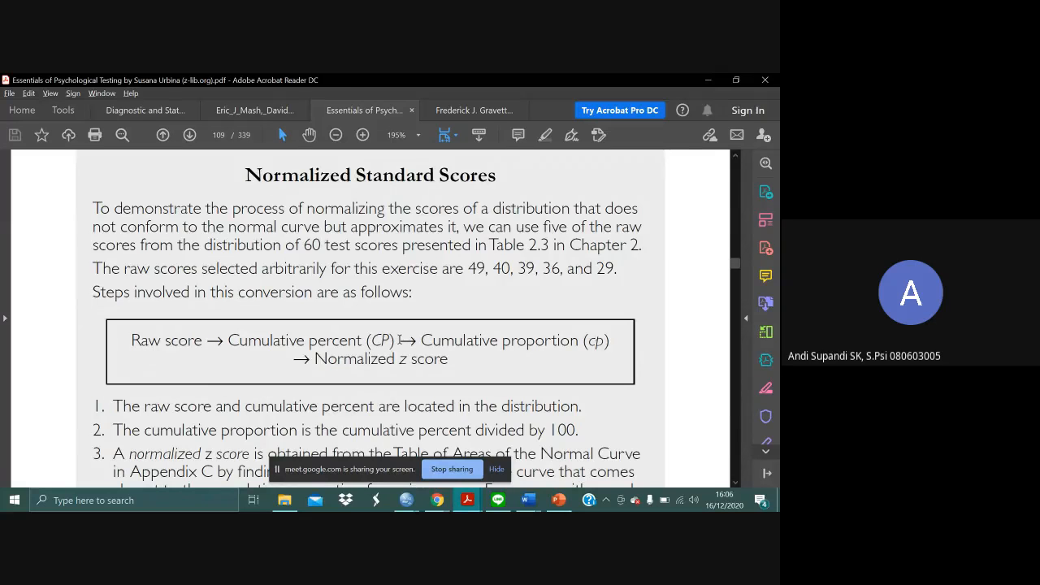
- Return to the SPSS output and examine the Cumulative Percent column of the Total frequency table
key(alt+Tab)
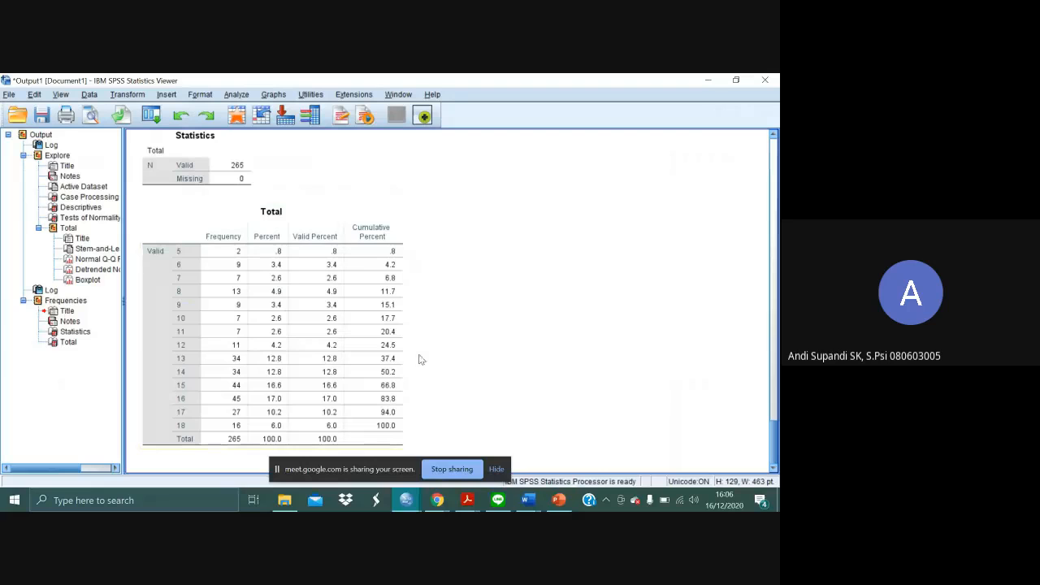
click(313, 335)
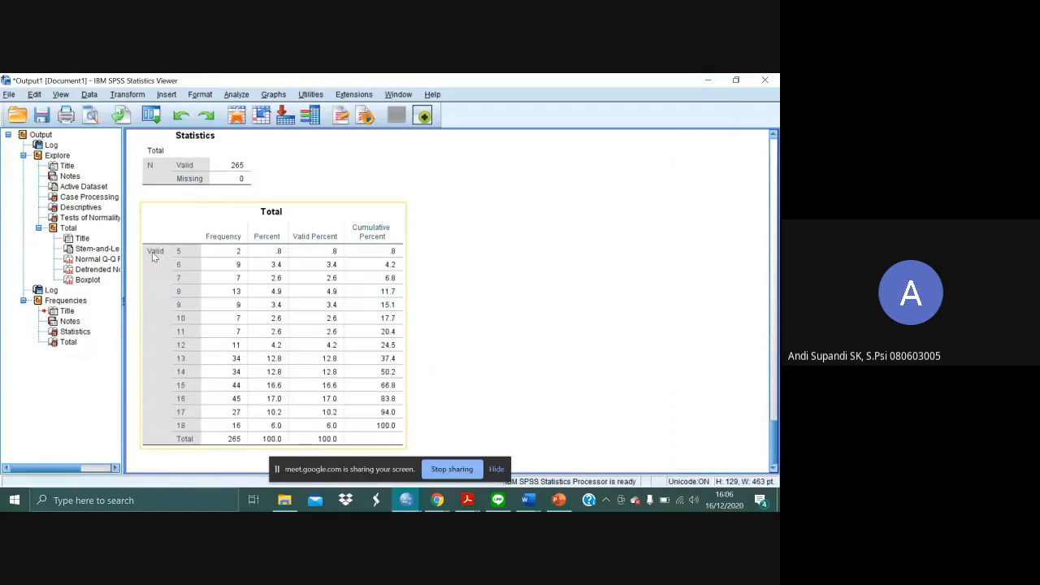
click(426, 260)
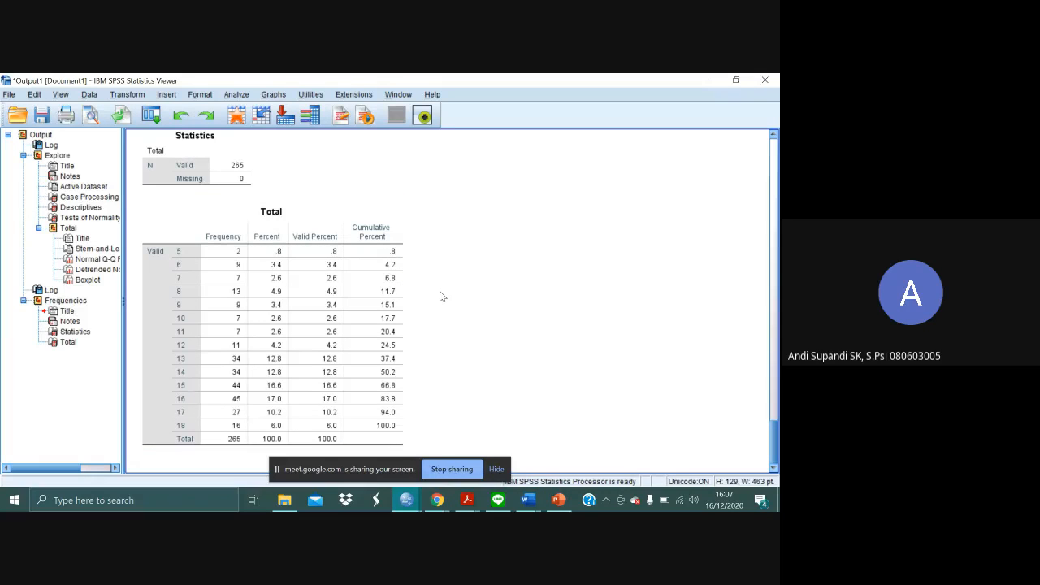
click(407, 227)
click(411, 235)
- In the Data Editor, enter the cumulative percent .8 for case 1 in a new column beside Total, checking it against the output table
key(alt+Tab)
key(alt+Tab)
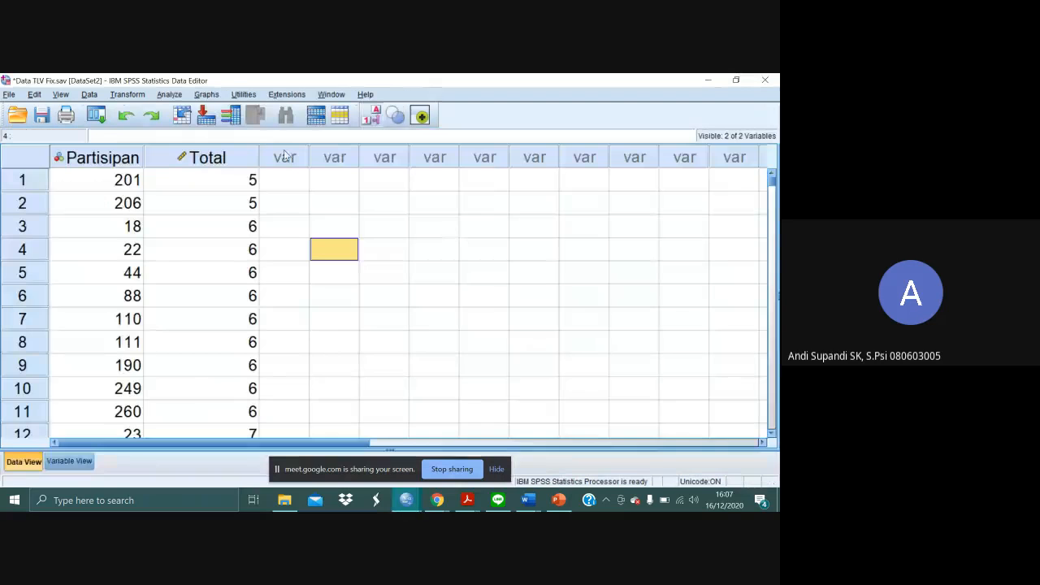
click(285, 182)
key(alt+Tab)
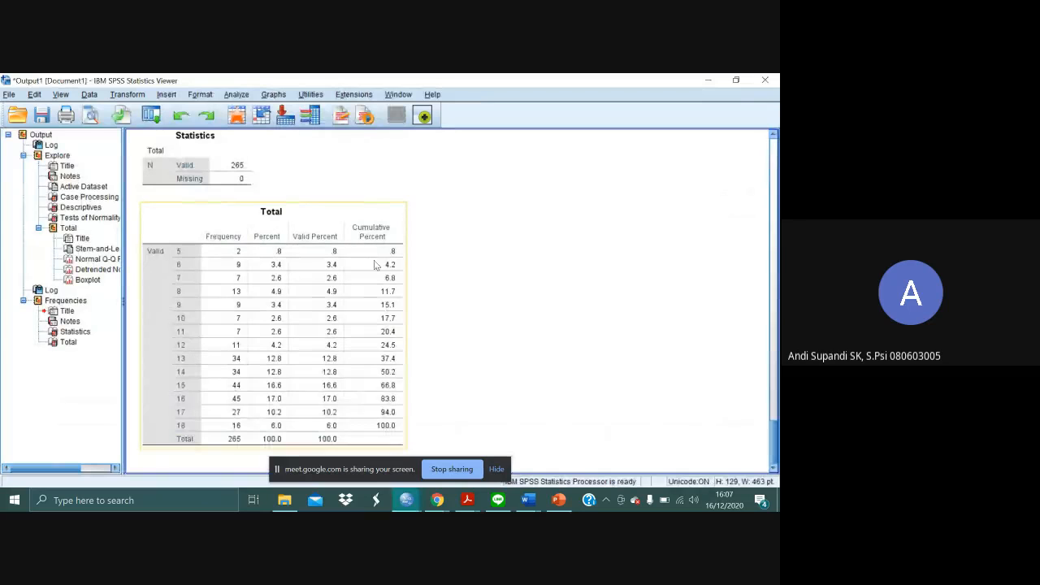
key(alt+Tab)
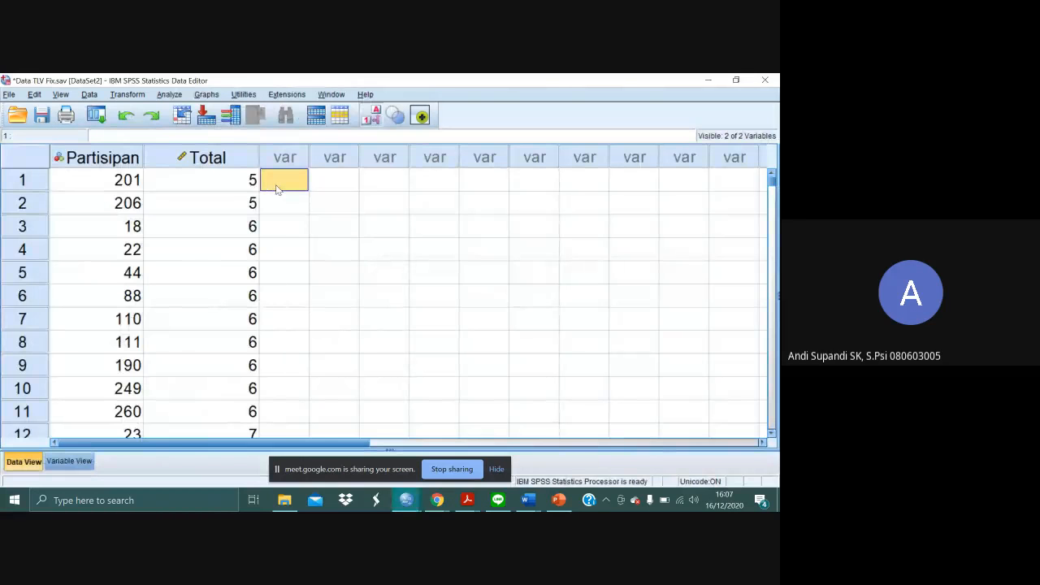
click(277, 185)
text(8)
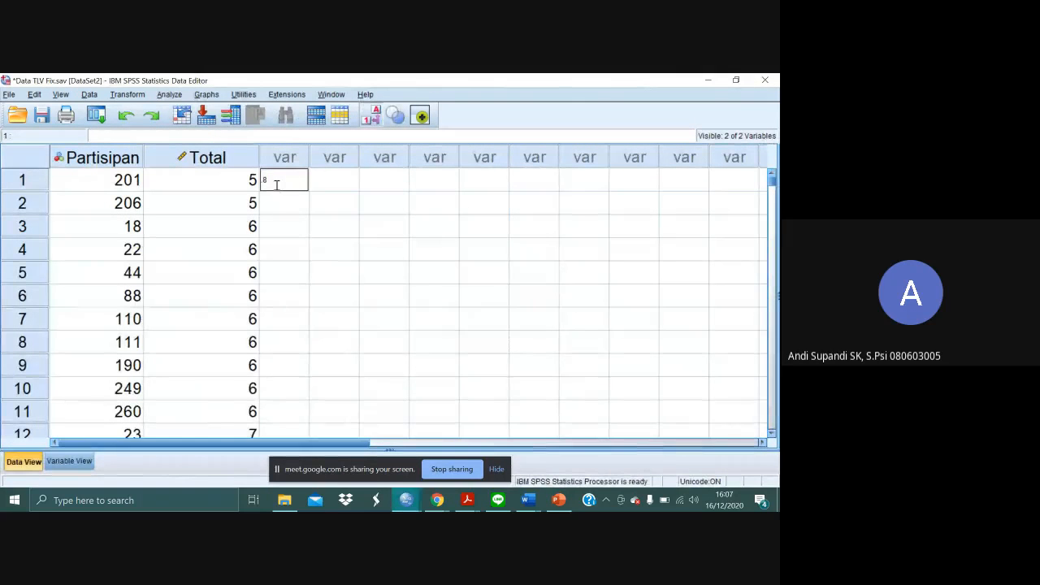
key(Tab)
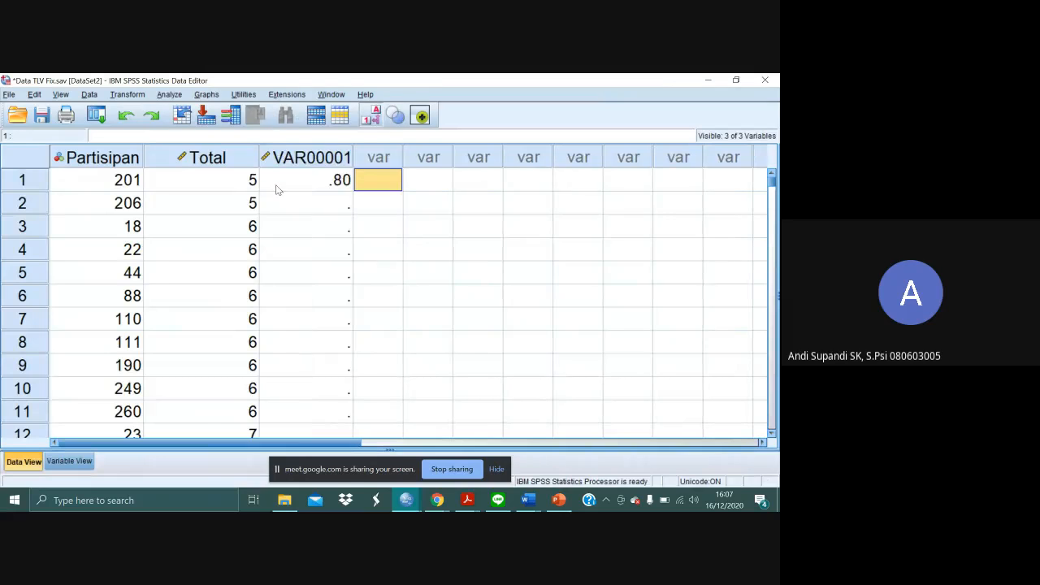
key(Down)
key(Left)
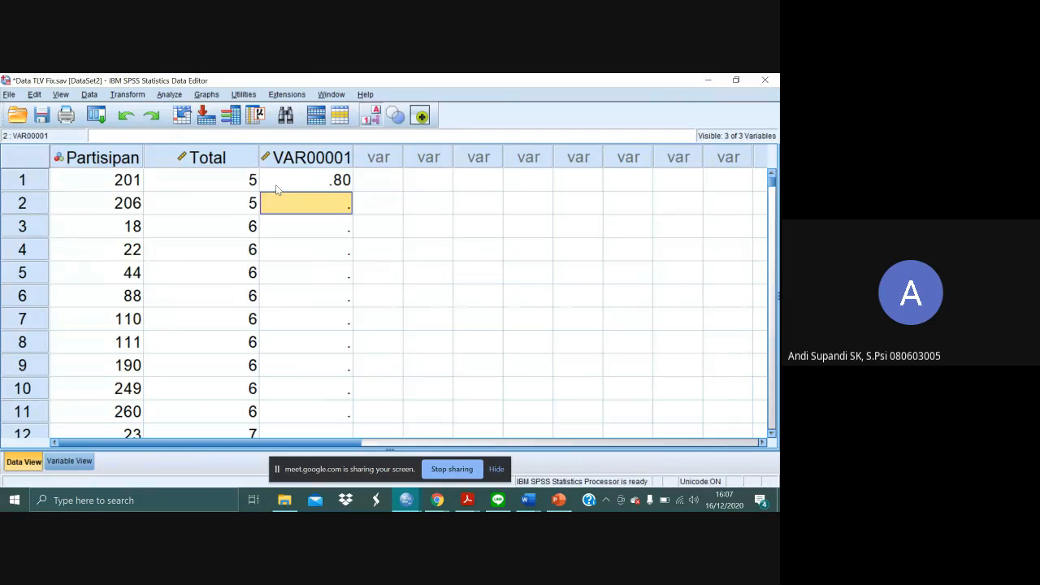
click(276, 188)
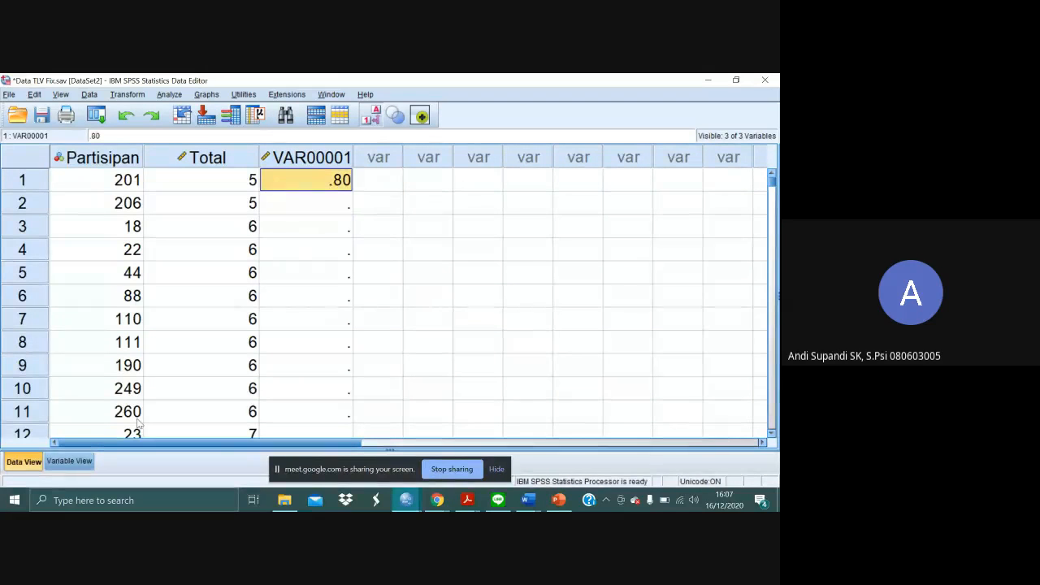
- Rename the new third variable CPercentage and widen its data column so the name fits on one line
click(69, 460)
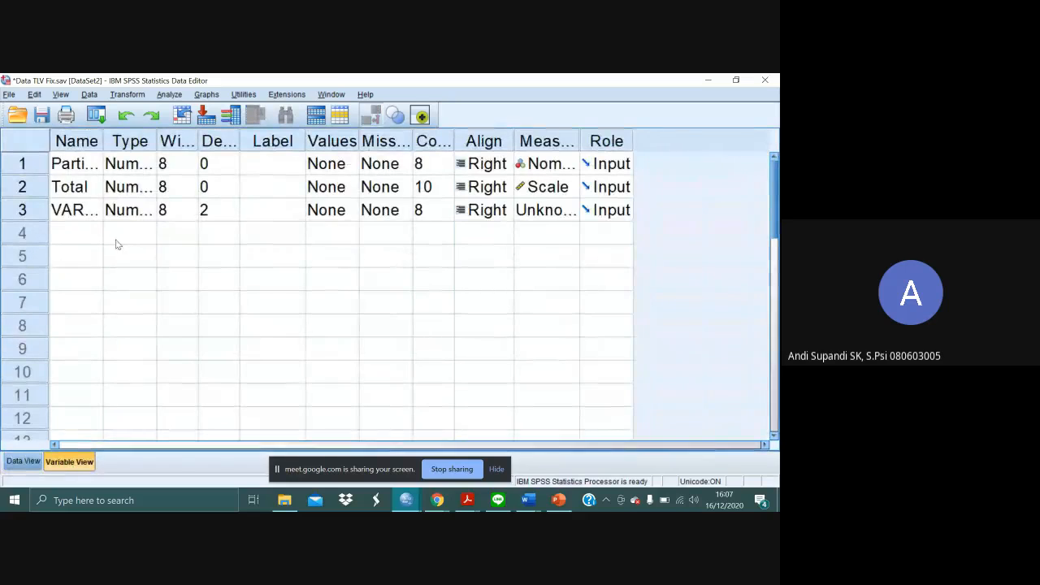
click(75, 213)
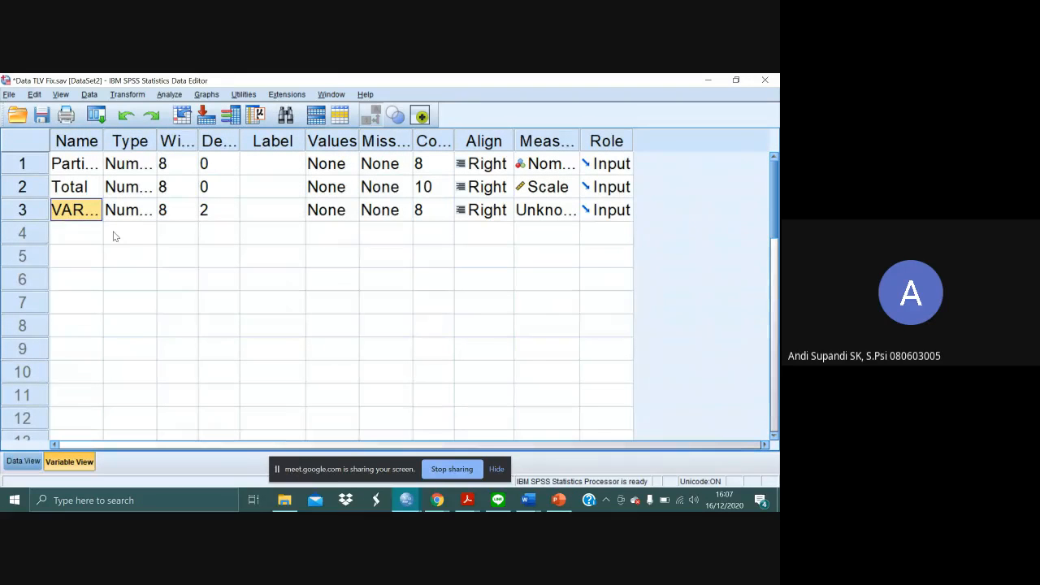
text(Cumula)
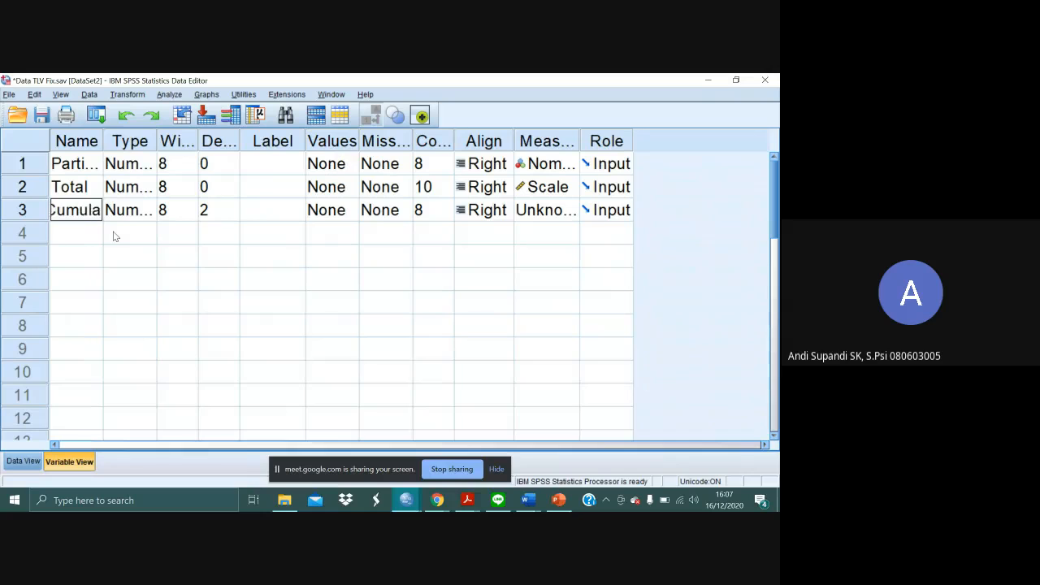
text(tive)
key(BackSpace)
key(BackSpace)
key(BackSpace)
key(BackSpace)
key(BackSpace)
key(BackSpace)
key(BackSpace)
key(BackSpace)
key(BackSpace)
text(Percentage)
key(Return)
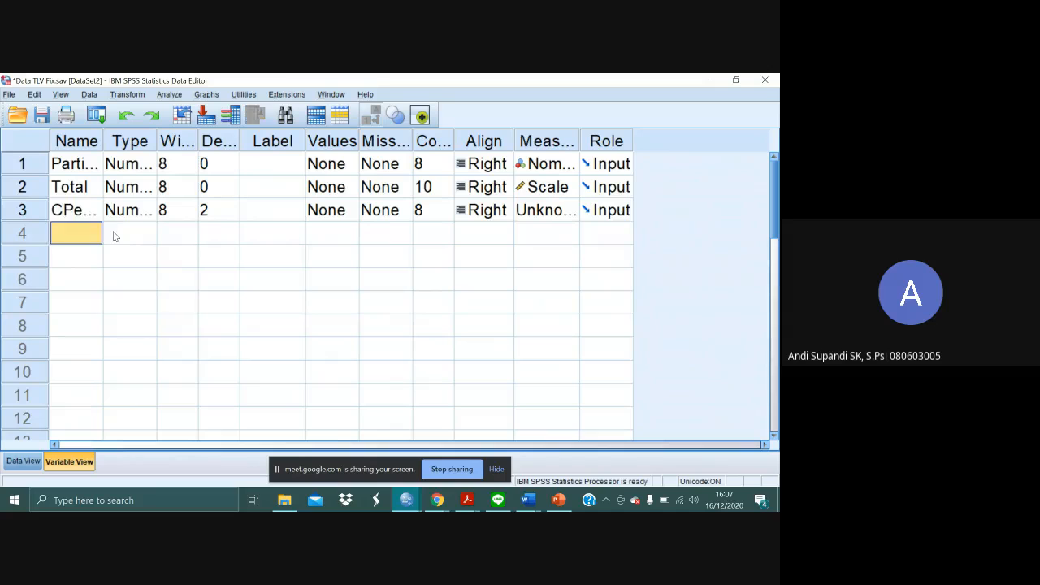
click(126, 233)
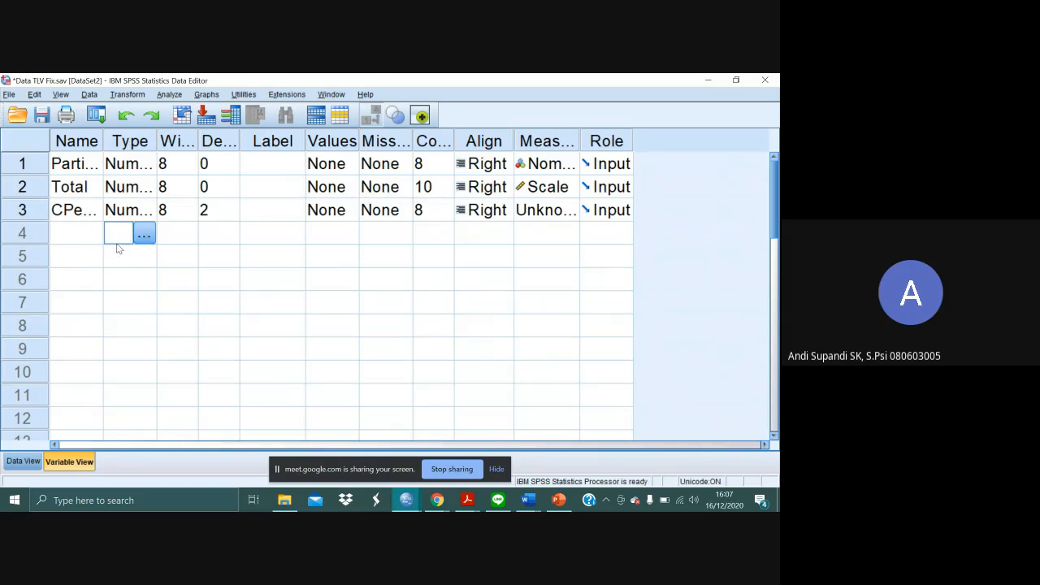
click(16, 466)
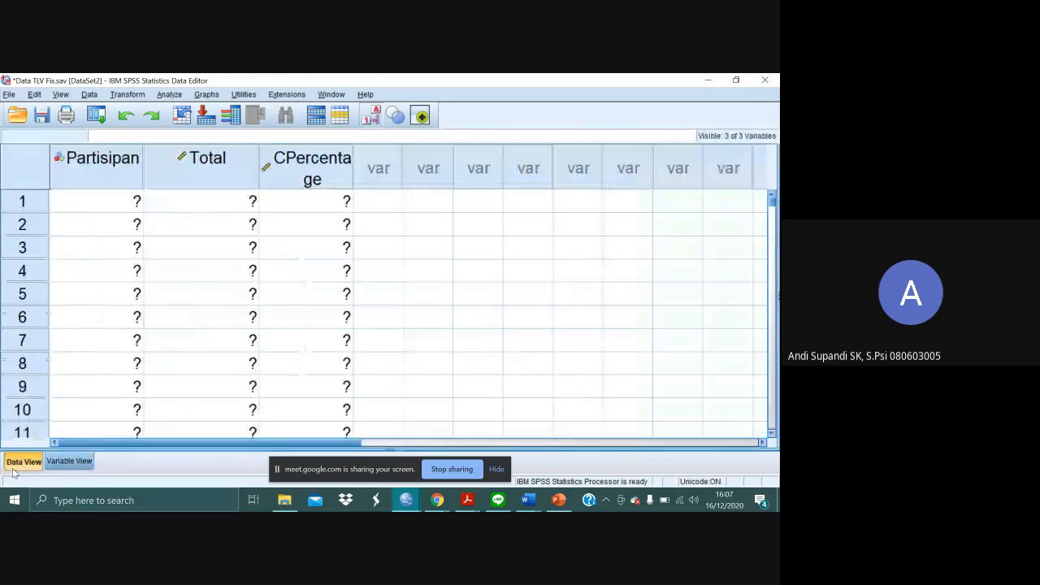
drag(352, 169, 376, 170)
- Copy the .80 CPercentage value from row 1 into row 2
click(355, 183)
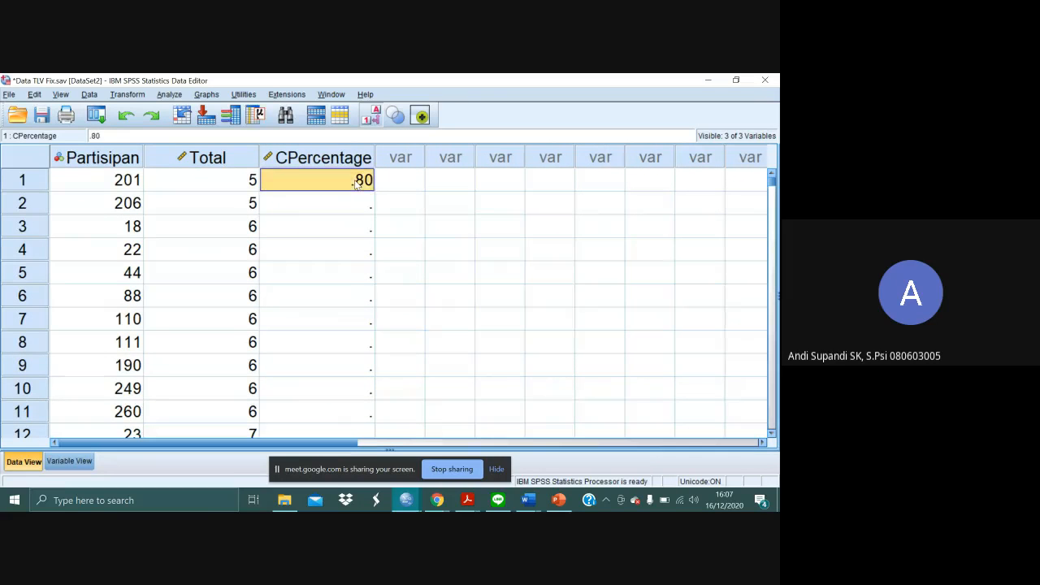
key(ctrl+c)
key(Down)
key(ctrl+v)
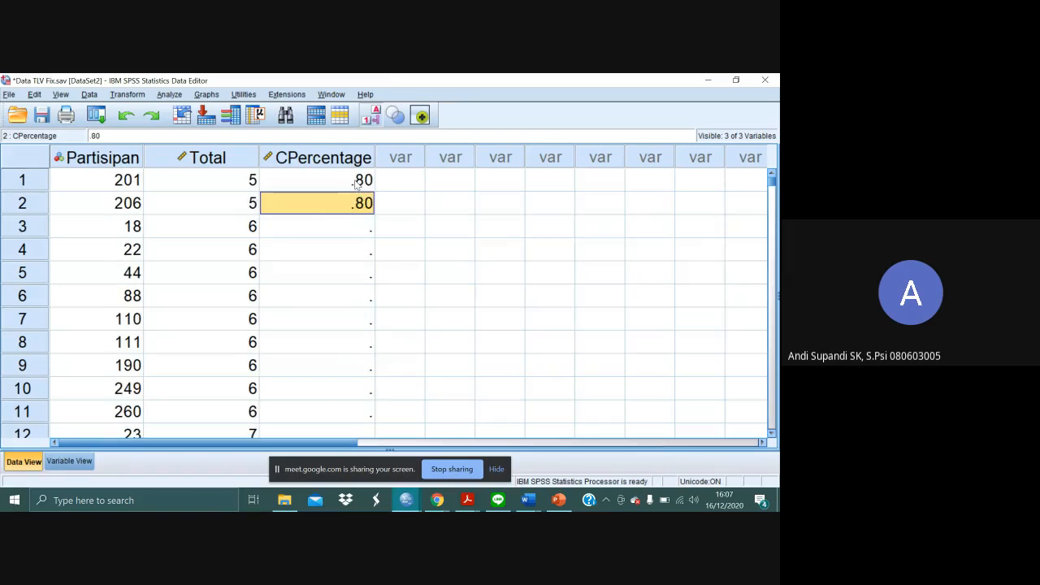
- Look up the cumulative percent for score 6 in the output and enter 4.2 as CPercentage in row 3
click(352, 234)
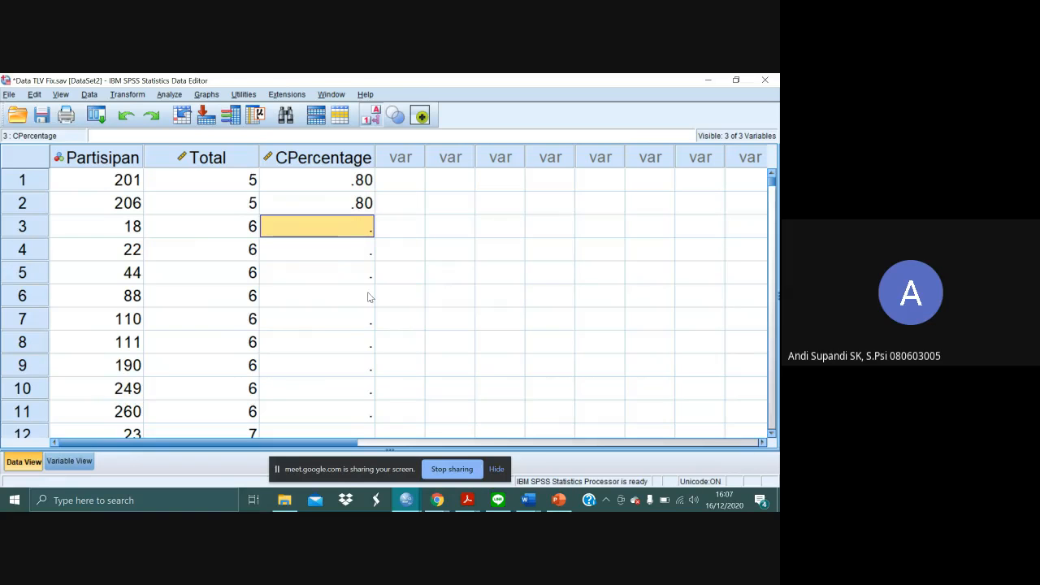
key(alt+Tab)
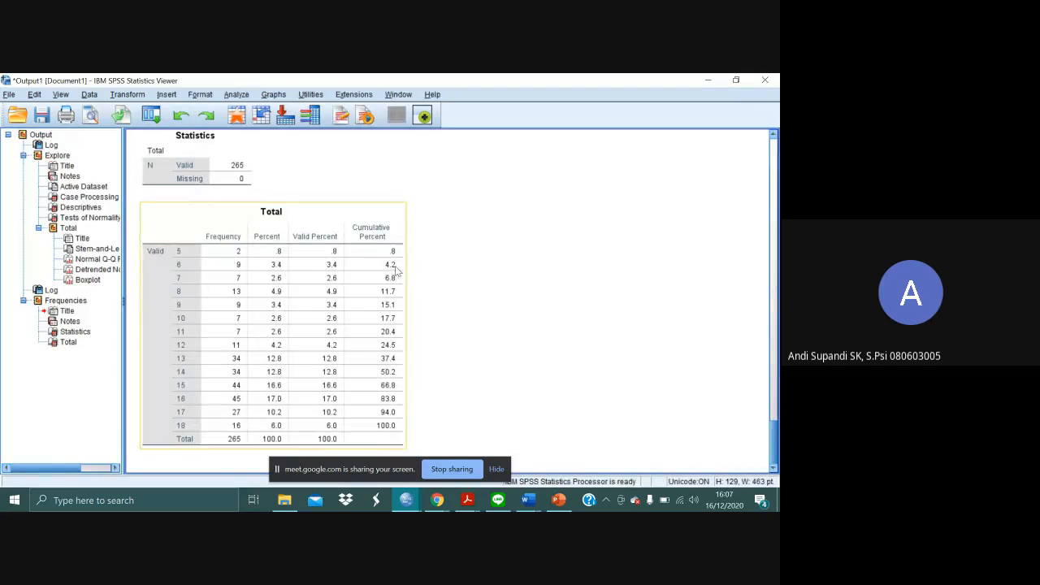
key(alt+Tab)
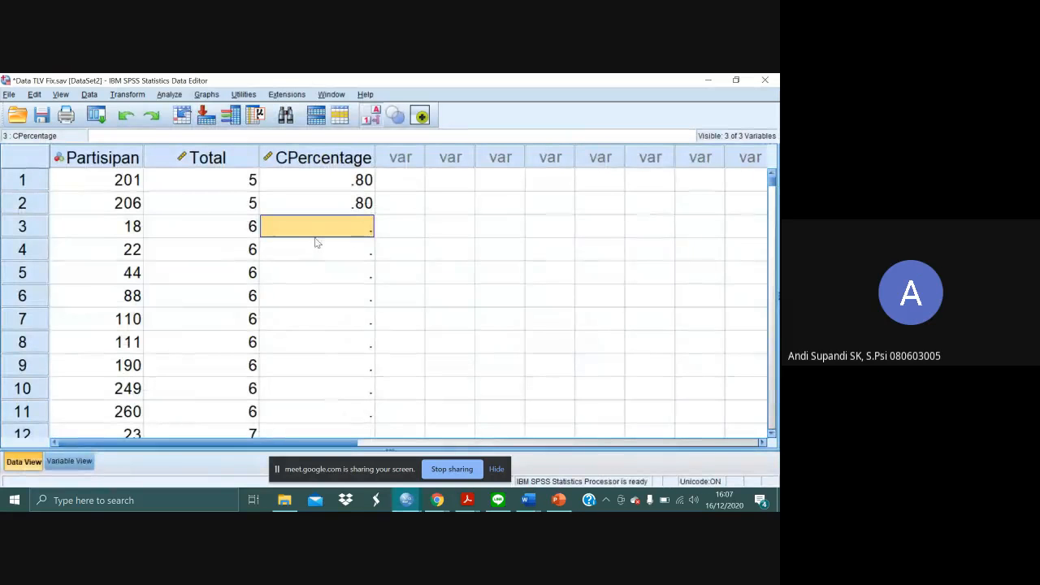
text(4.2)
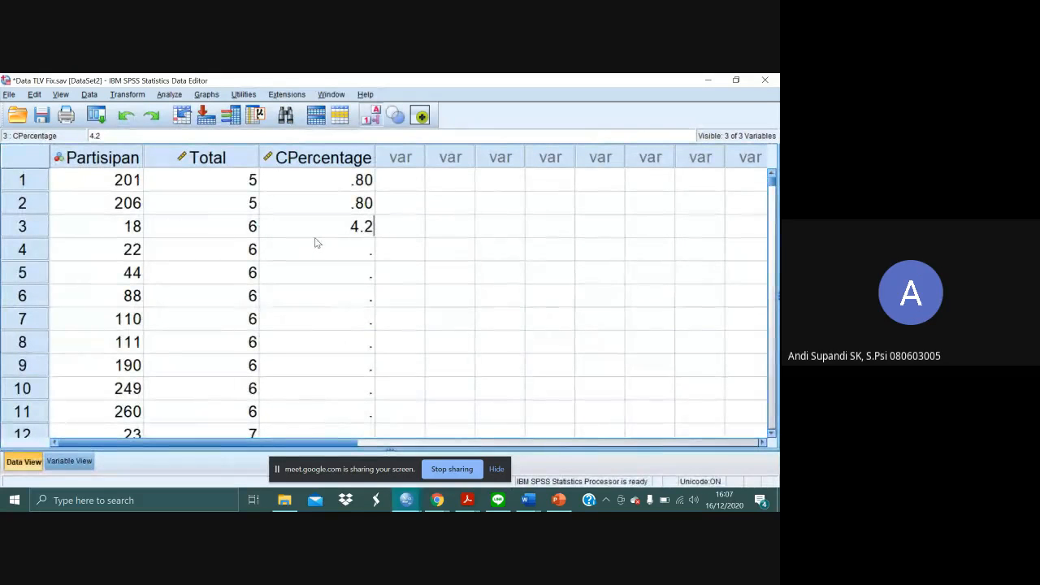
key(Return)
- Copy the 4.20 CPercentage value from row 3 into rows 4 to 11, the remaining cases with score 6
key(Up)
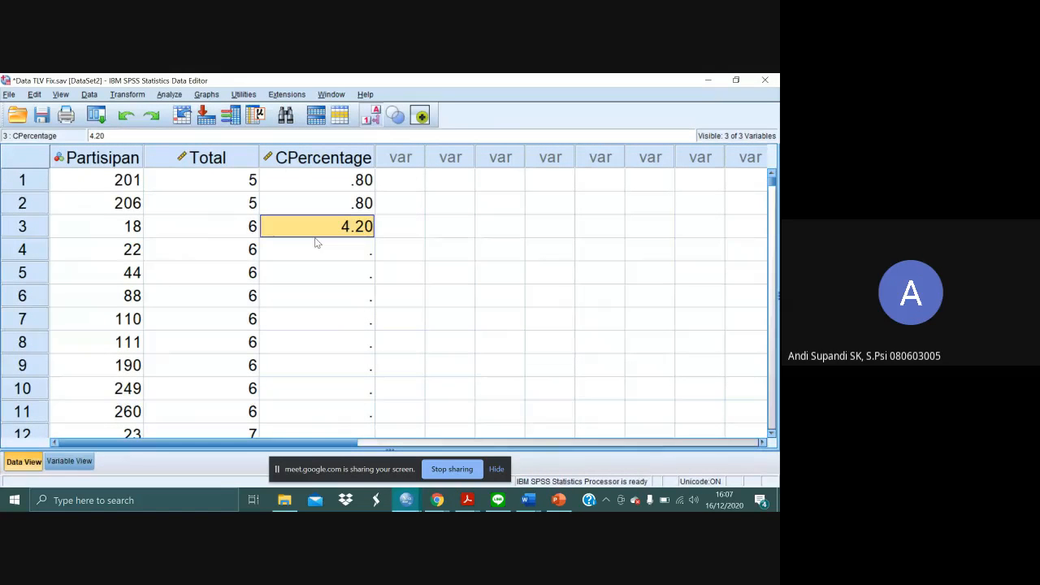
click(316, 242)
key(shift+Down)
key(shift+Down)
key(shift+Down)
key(shift+Down)
key(shift+Down)
key(shift+Down)
key(shift+Down)
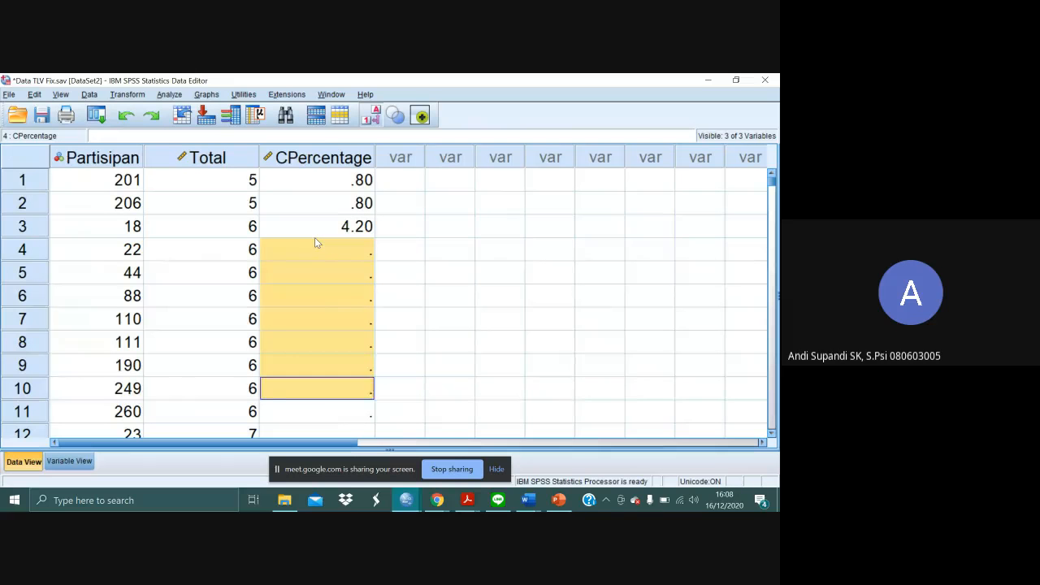
key(ctrl+v)
key(Down)
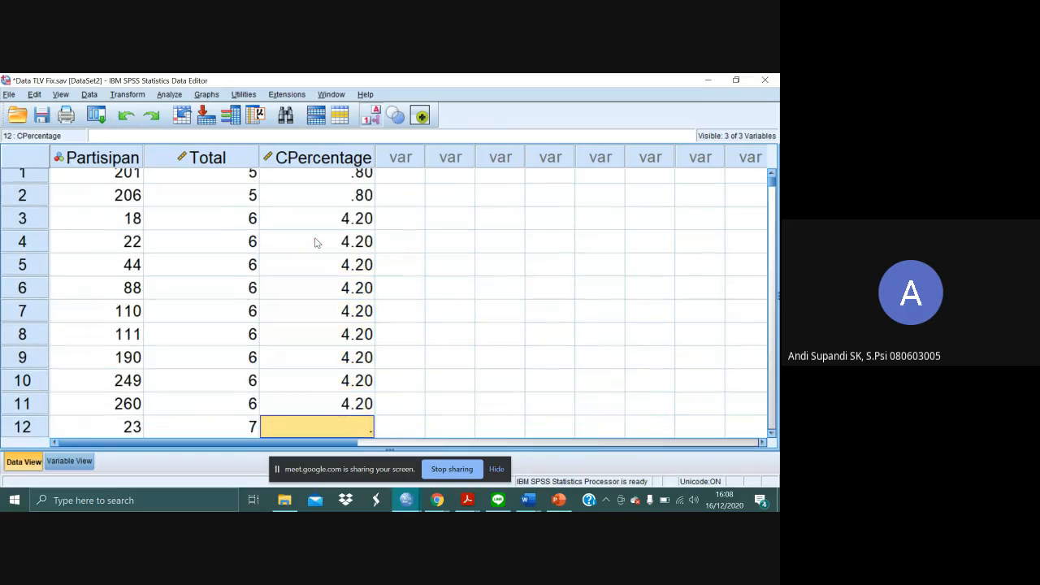
- Look up the cumulative percent for score 7 in the output table and enter 6.8 as CPercentage in row 12
scroll(316, 242, down, 1)
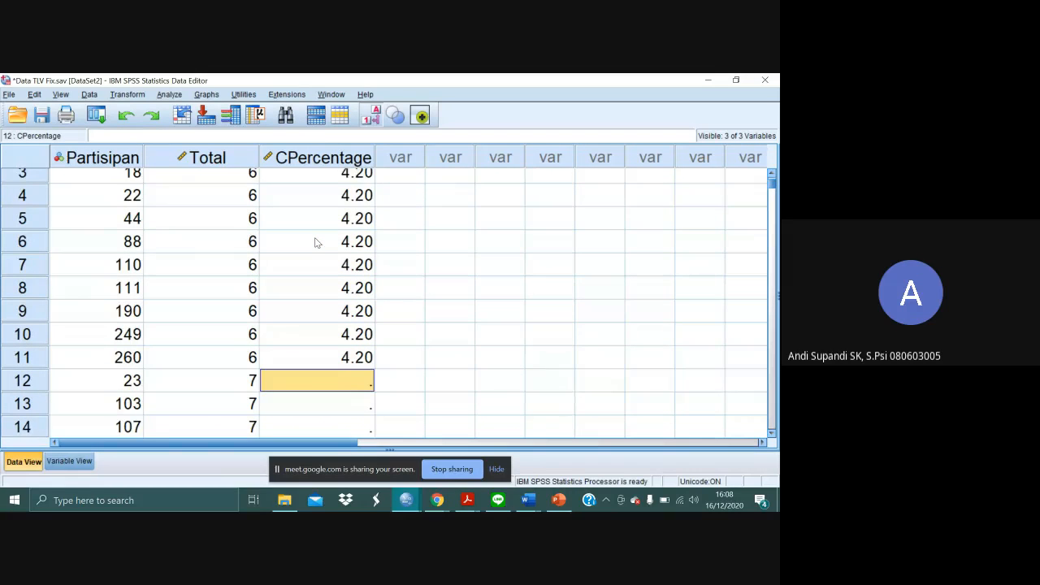
key(alt+Tab)
key(alt+shift+Tab)
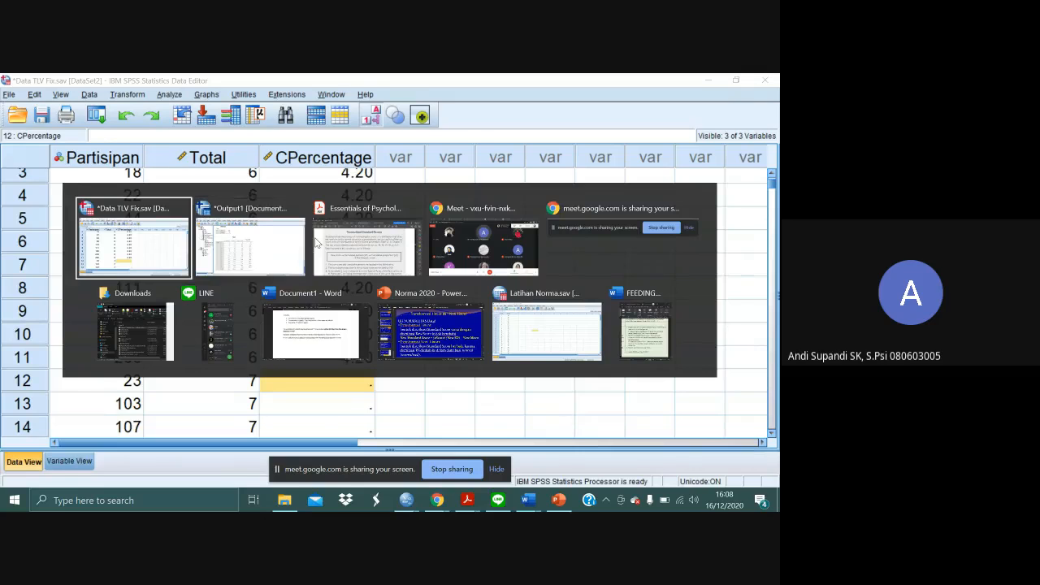
key(alt+Tab)
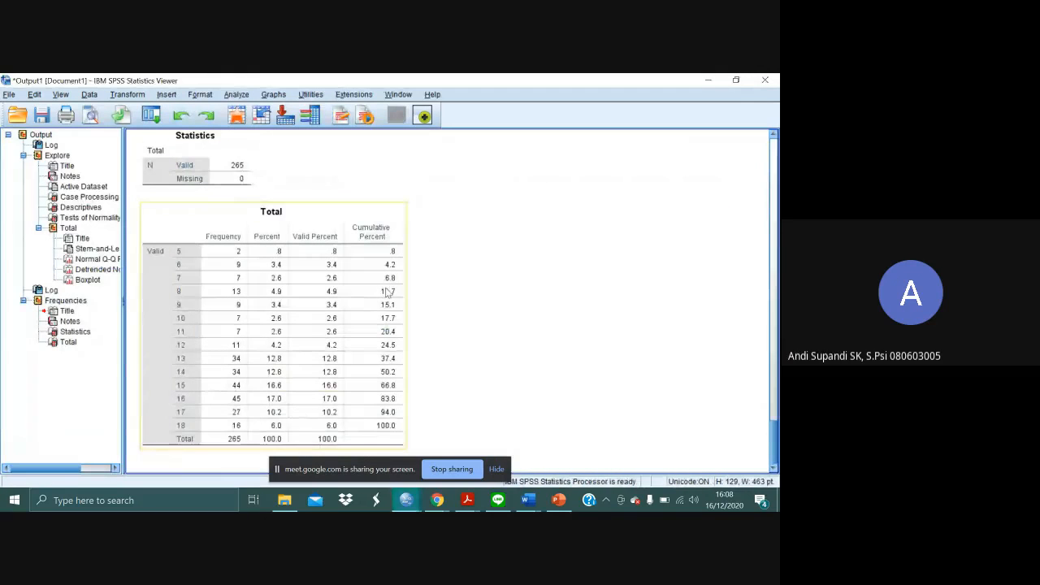
key(alt+Tab)
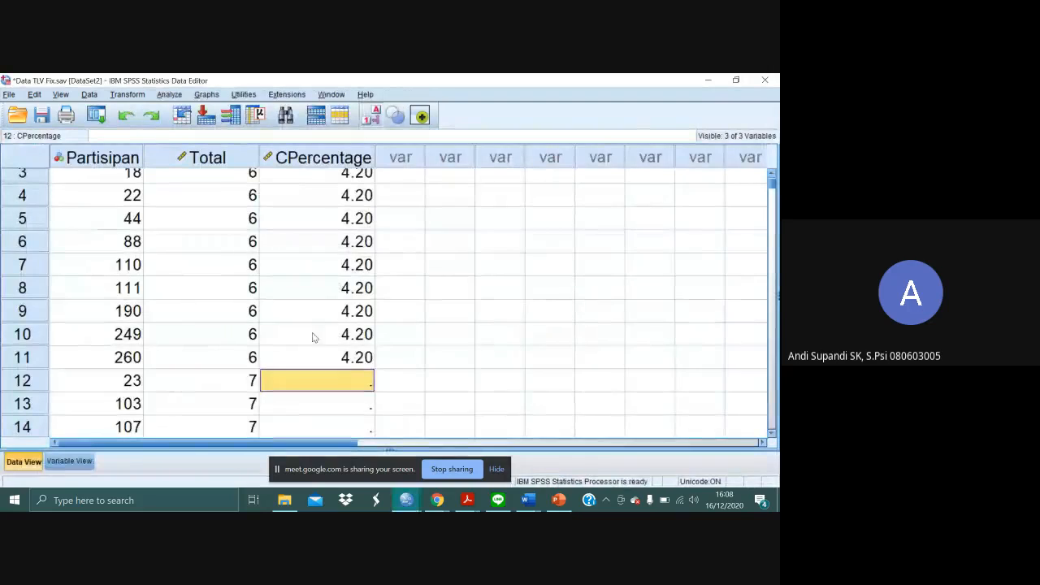
text(6.8)
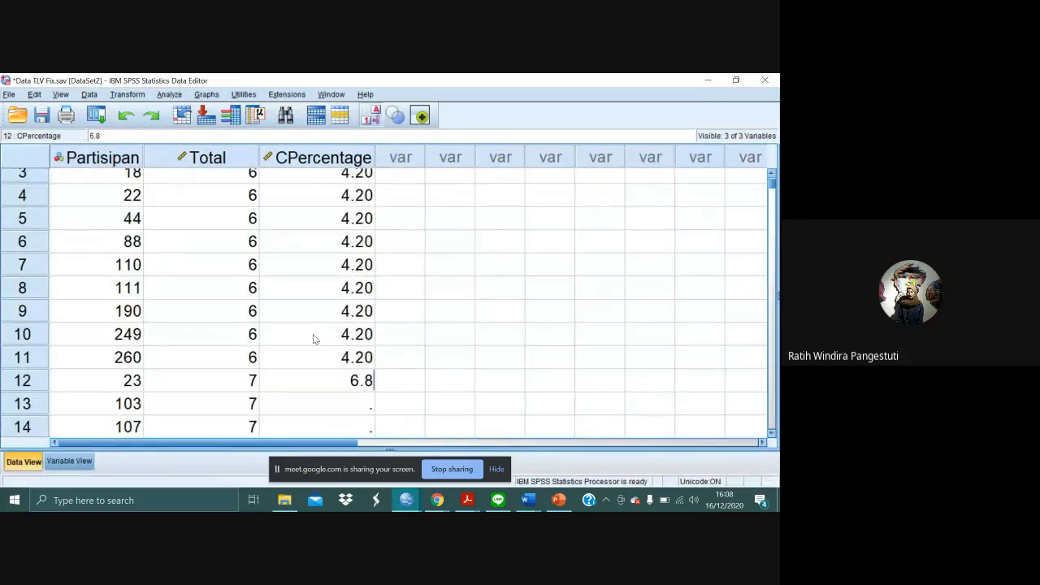
key(Return)
key(Up)
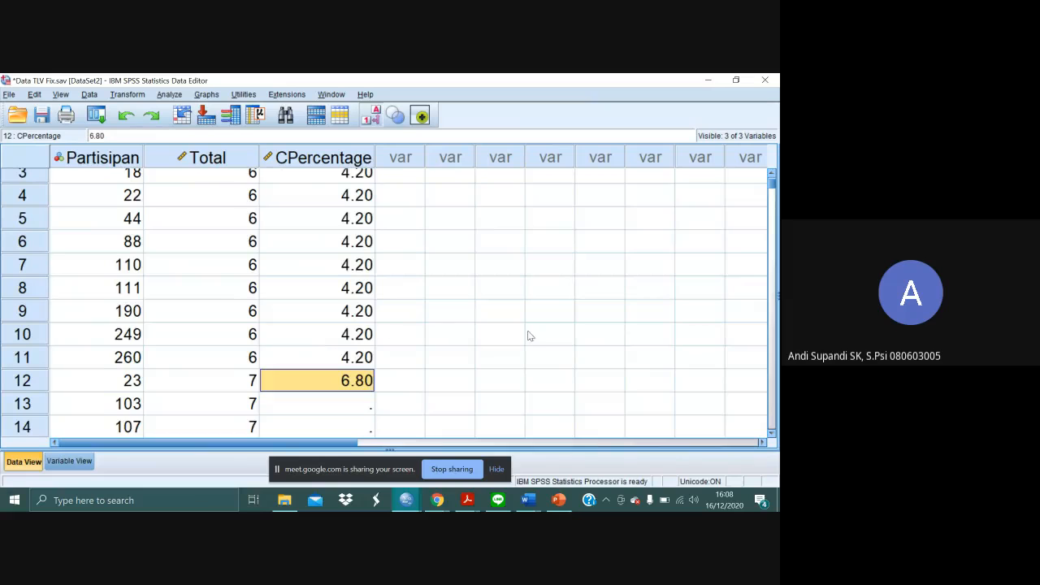
- Copy the 6.80 CPercentage value from row 12 into rows 13 to 18, the remaining cases with score 7
scroll(528, 336, down, 4)
scroll(528, 336, up, 3)
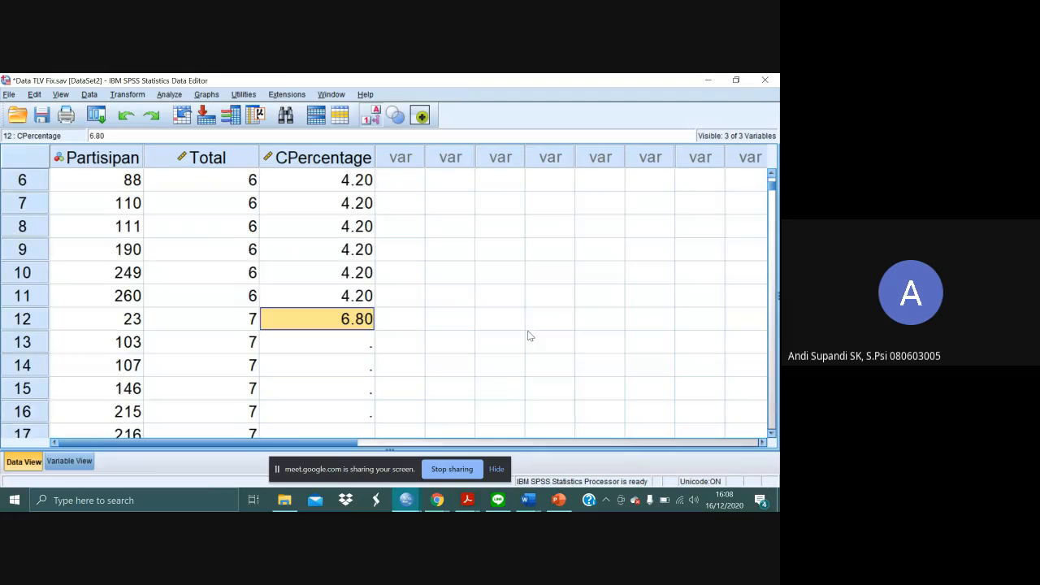
scroll(528, 335, down, 1)
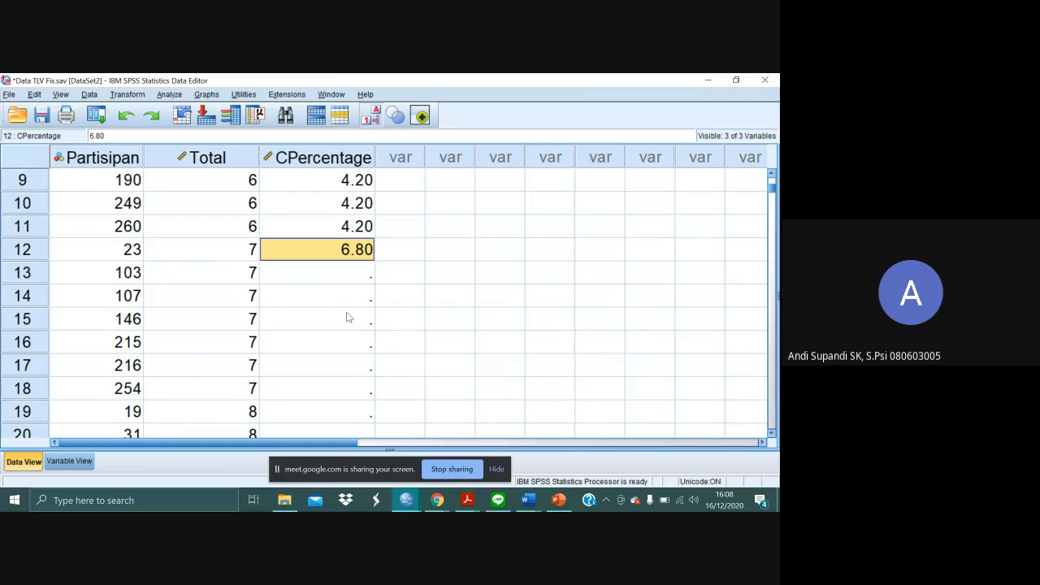
key(Down)
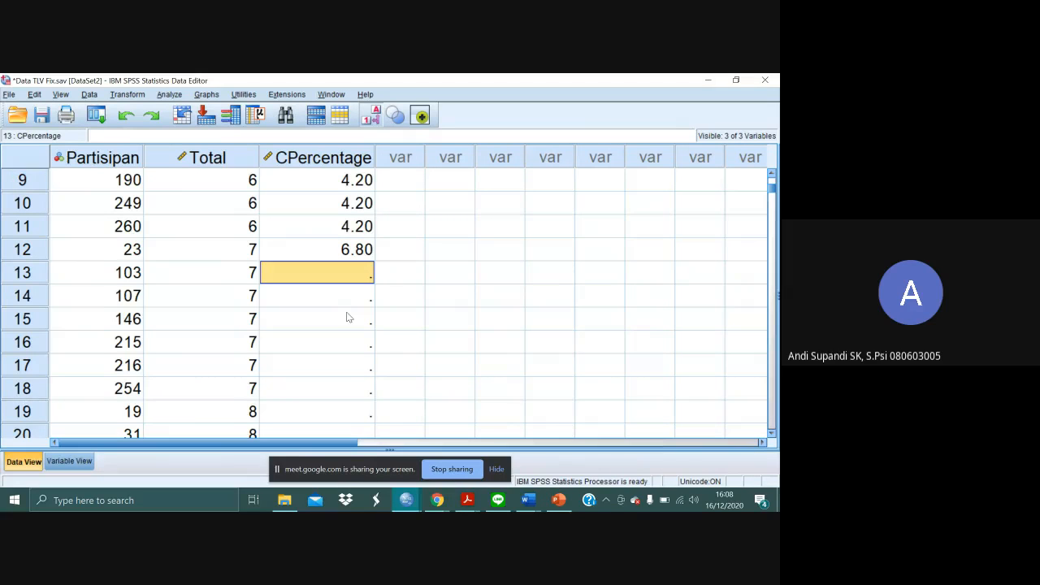
key(shift+Down)
key(shift+Down)
key(shift+Down)
key(shift+Down)
key(shift+Down)
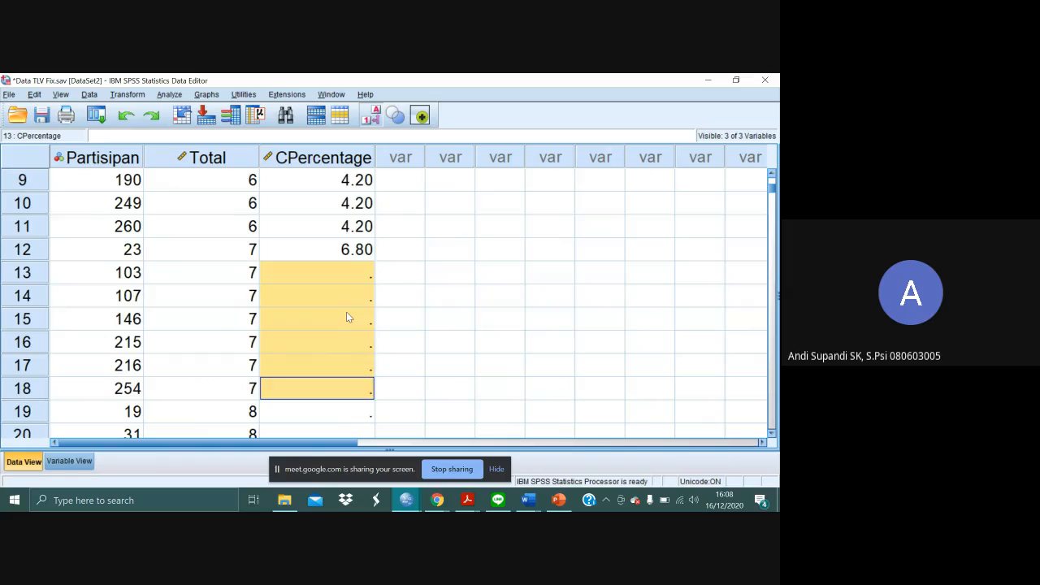
key(ctrl+v)
click(447, 345)
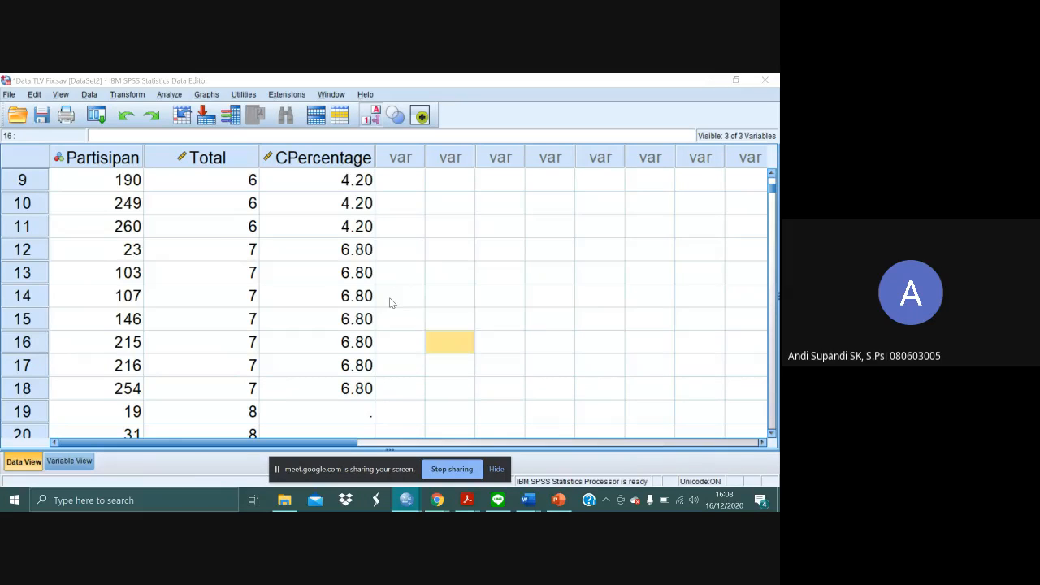
- Check the score conversion sequence under Normalized Standard Scores in the Essentials of Psychological Testing PDF, then return to the SPSS Data Editor
key(alt+Tab)
key(Tab)
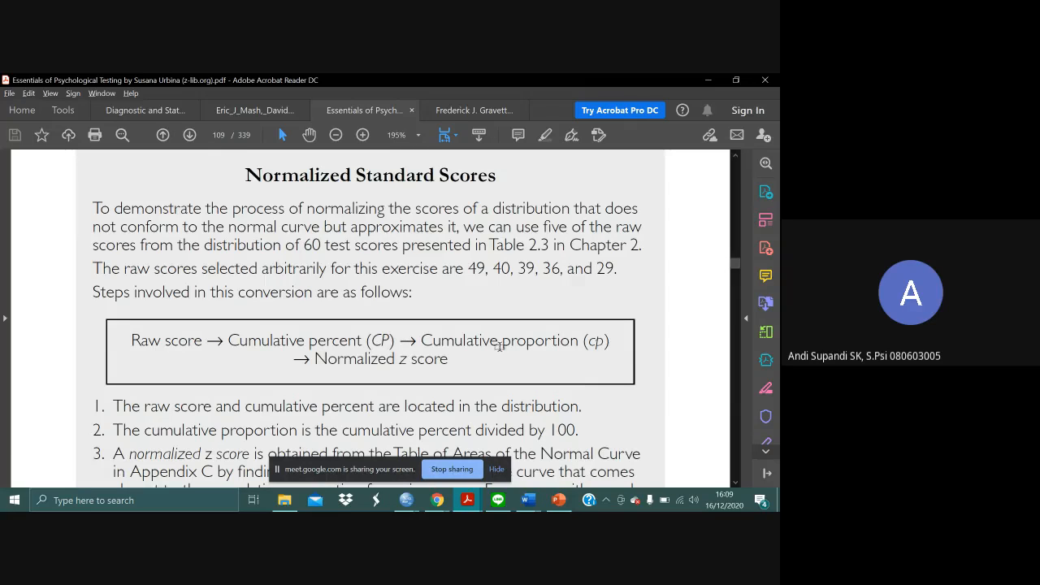
key(alt+Tab)
key(alt+Tab)
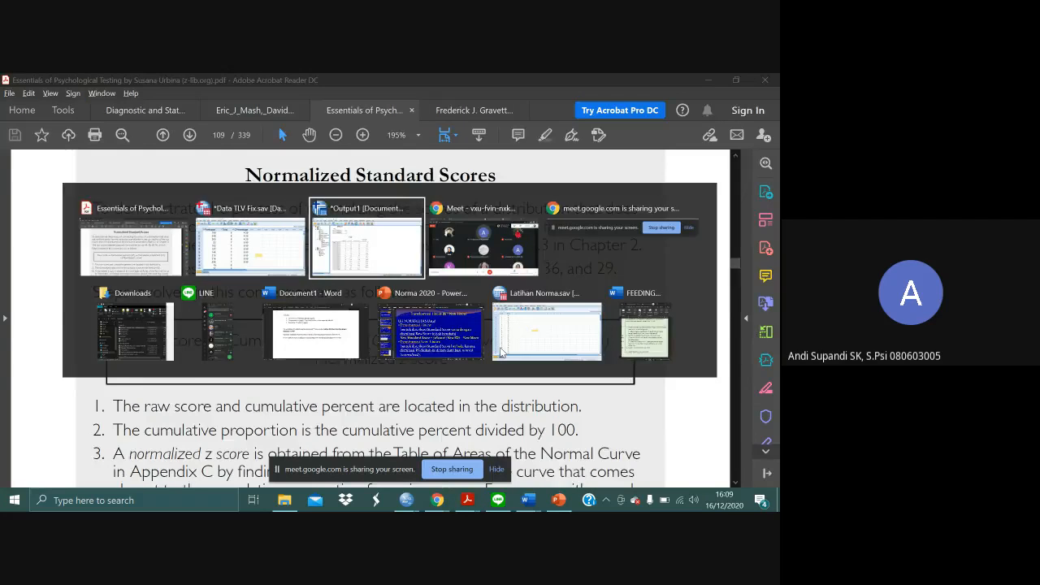
key(alt+shift+Tab)
- Add a fourth variable named CProportion in the variable definitions
click(80, 462)
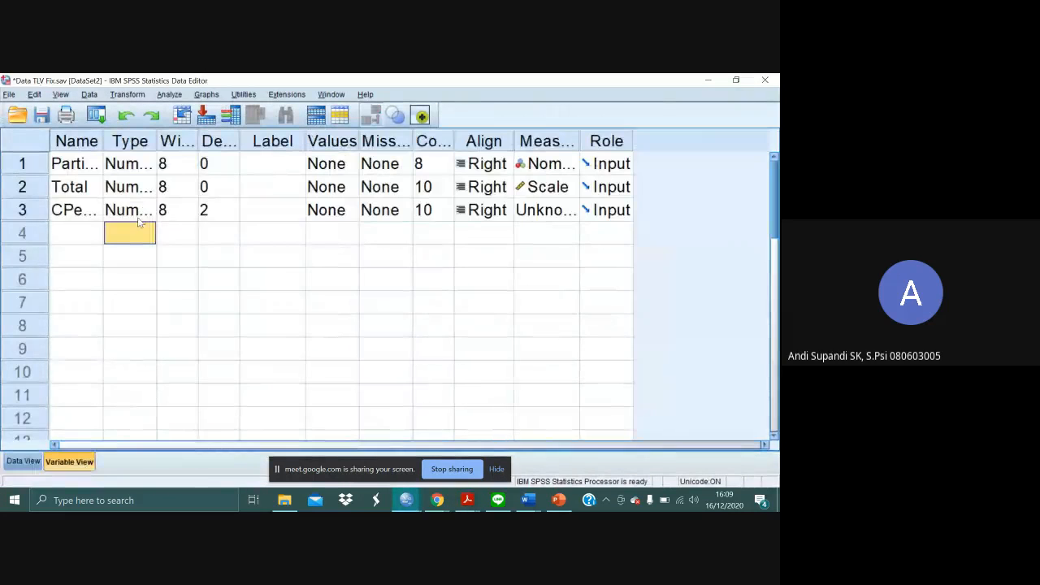
click(81, 232)
text(C)
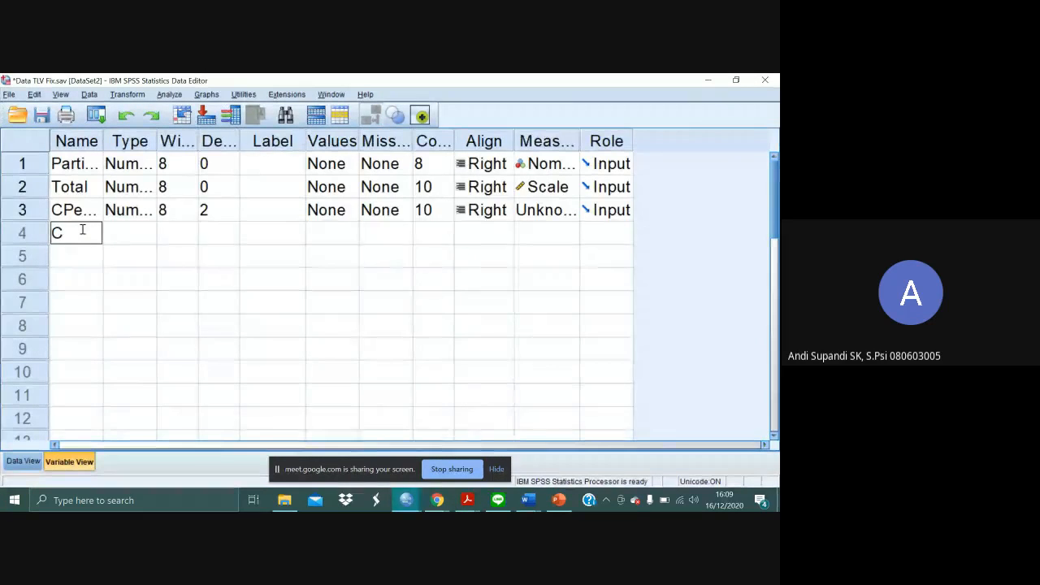
text(Propo)
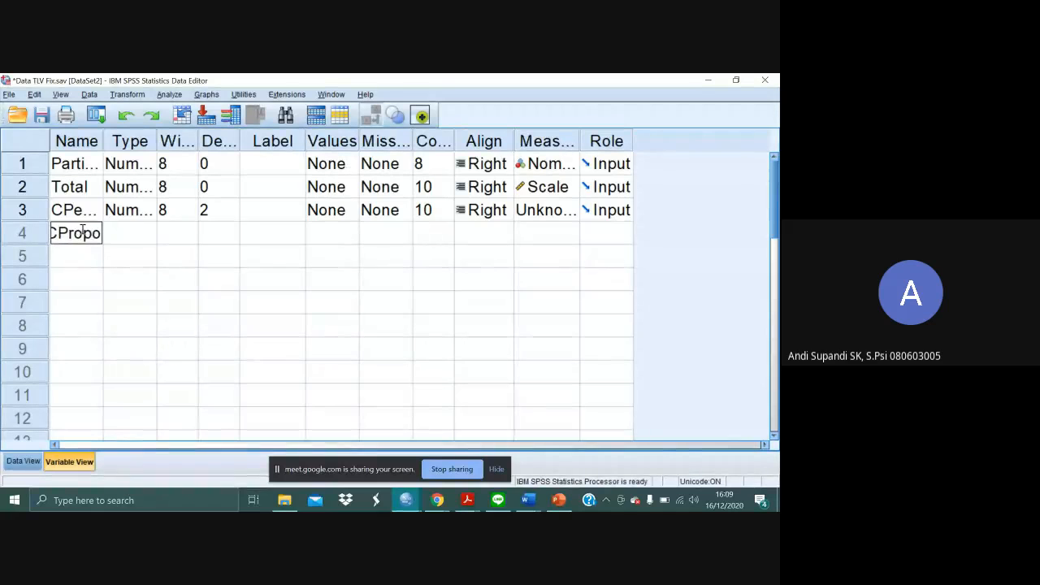
text(rtion)
key(Return)
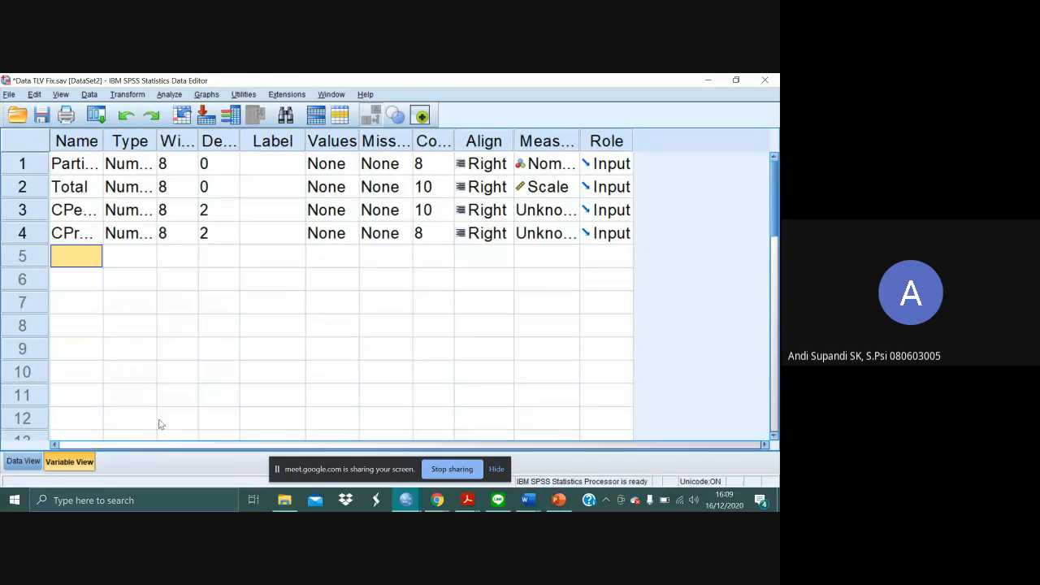
- Add a fifth variable named zScore, with a lowercase z, and return to the data grid
text(Z)
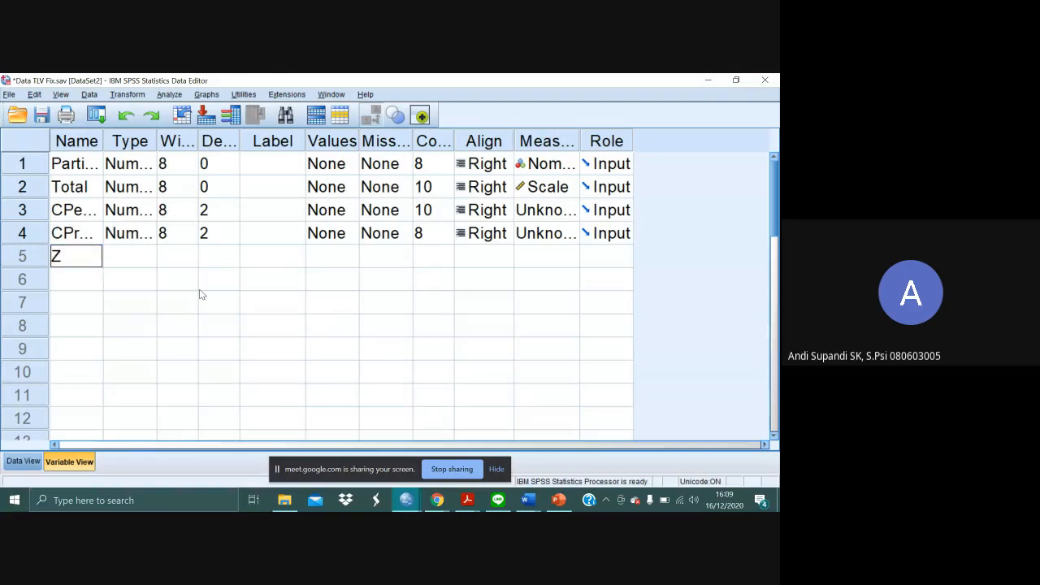
text(Score)
key(Return)
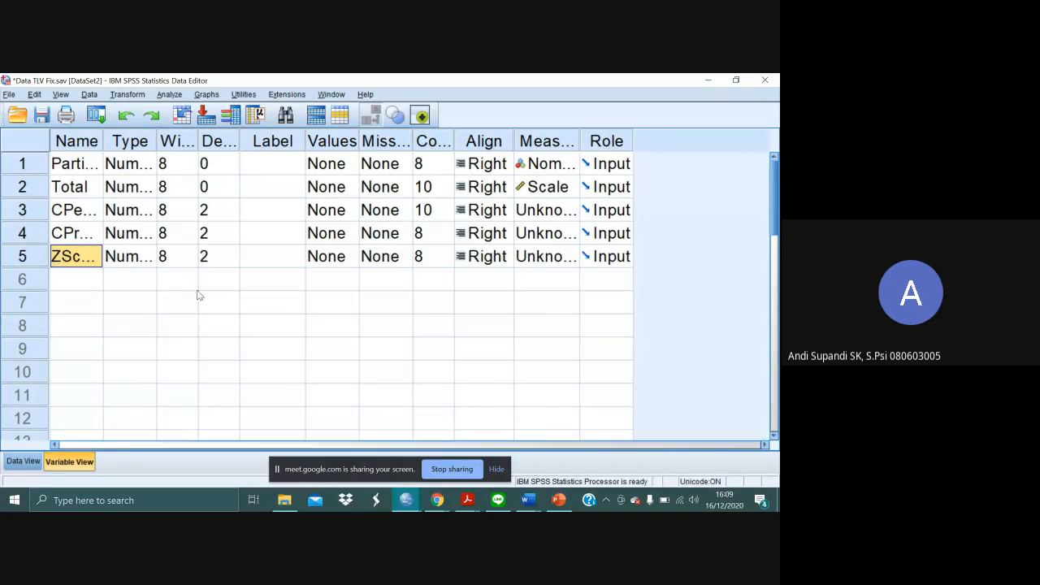
double_click(63, 256)
key(BackSpace)
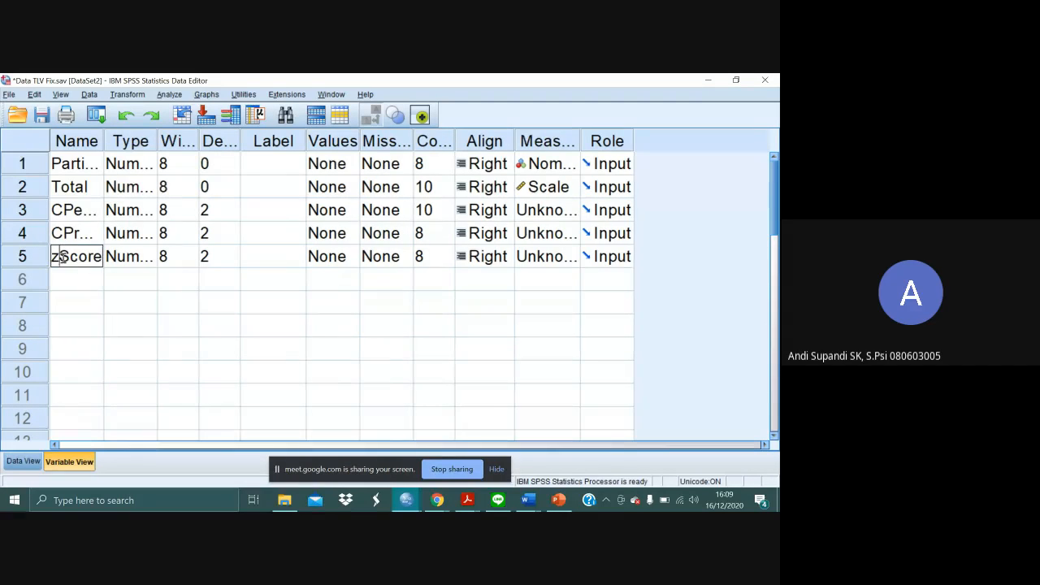
text(z)
key(Return)
click(25, 461)
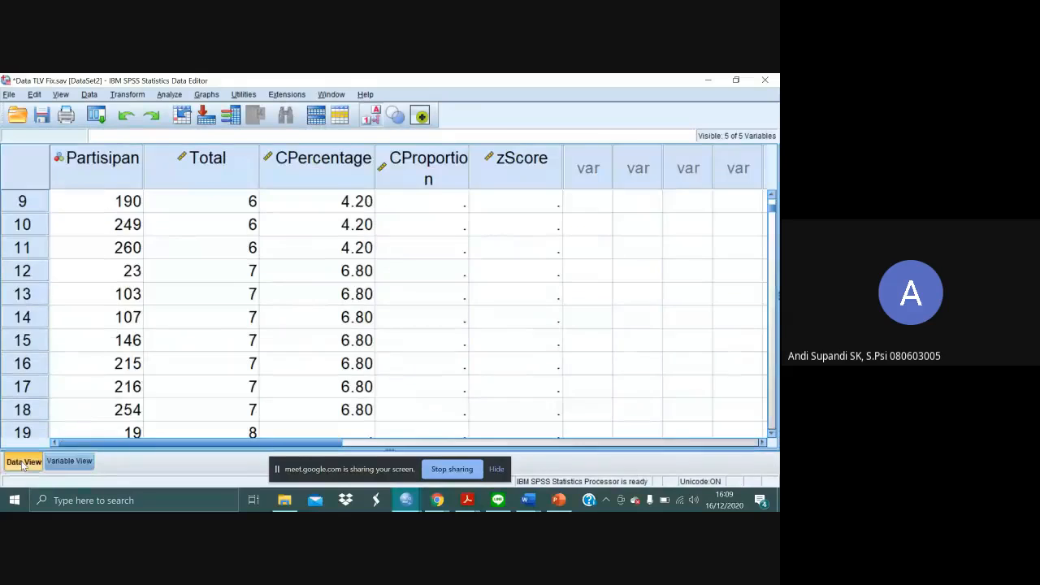
- Switch to the textbook PDF and review how cumulative percent converts to cumulative proportion and normalized z score
key(alt+Tab)
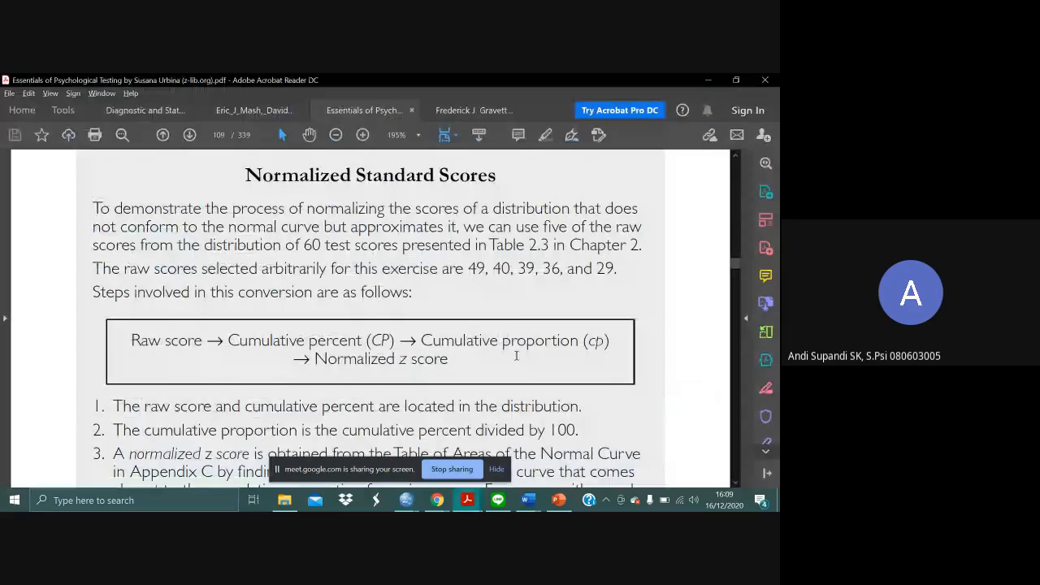
scroll(608, 361, down, 1)
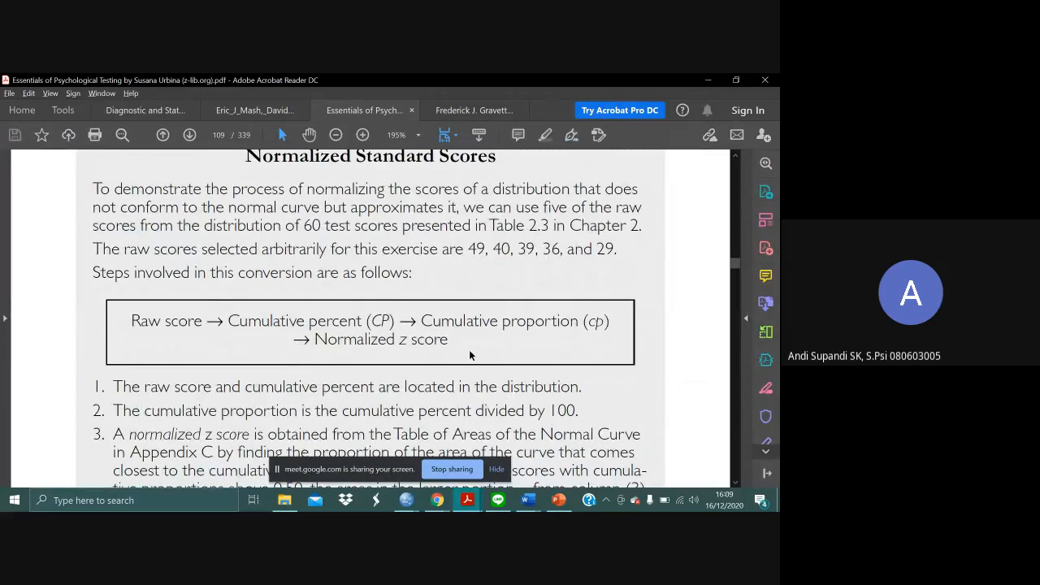
key(alt+Tab)
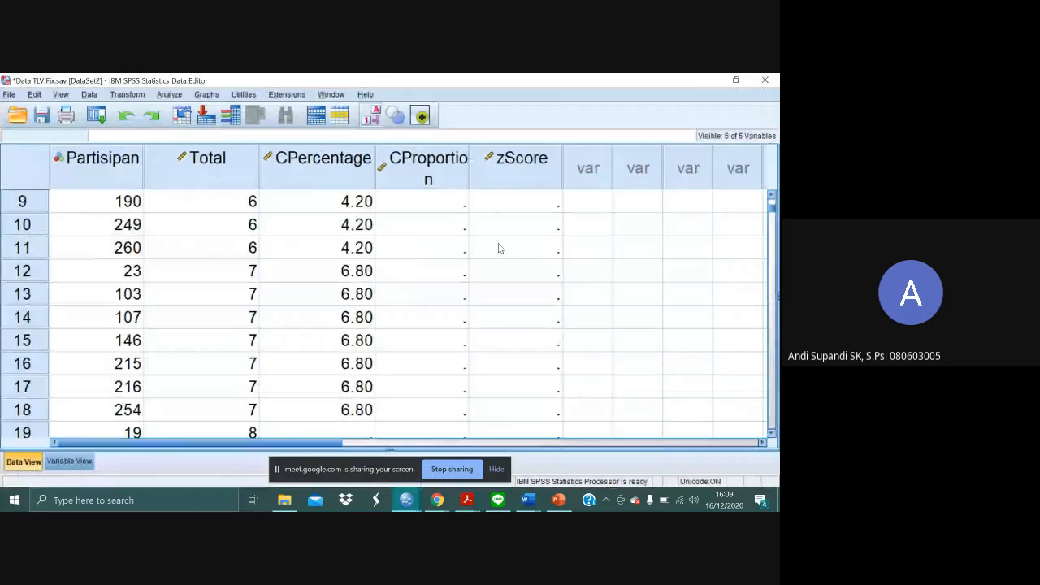
- Examine the Cumulative Percent column of the Total frequency table in the SPSS output, and return to the Data Editor
scroll(498, 243, up, 3)
key(alt+Tab)
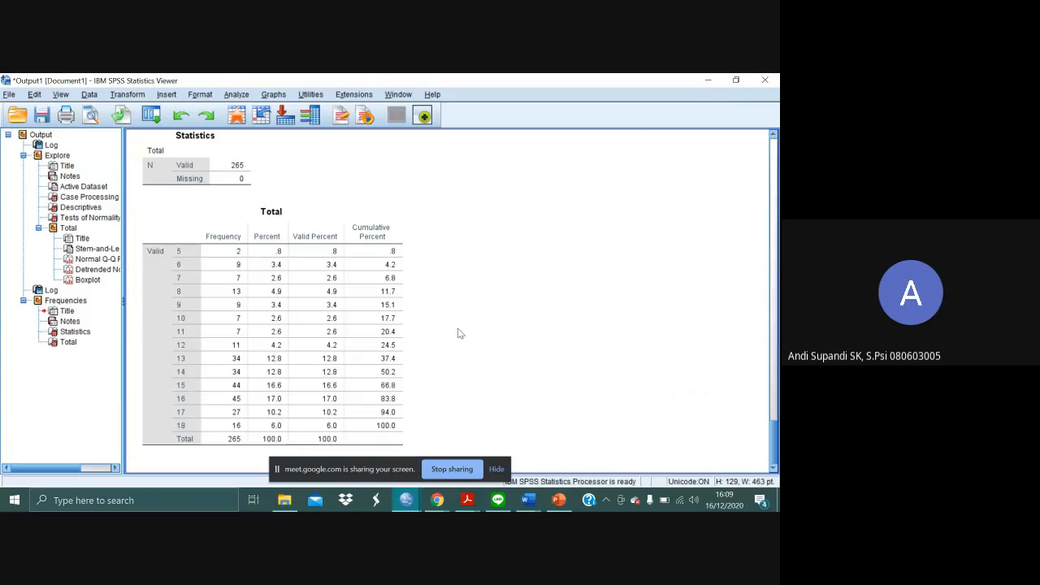
click(390, 304)
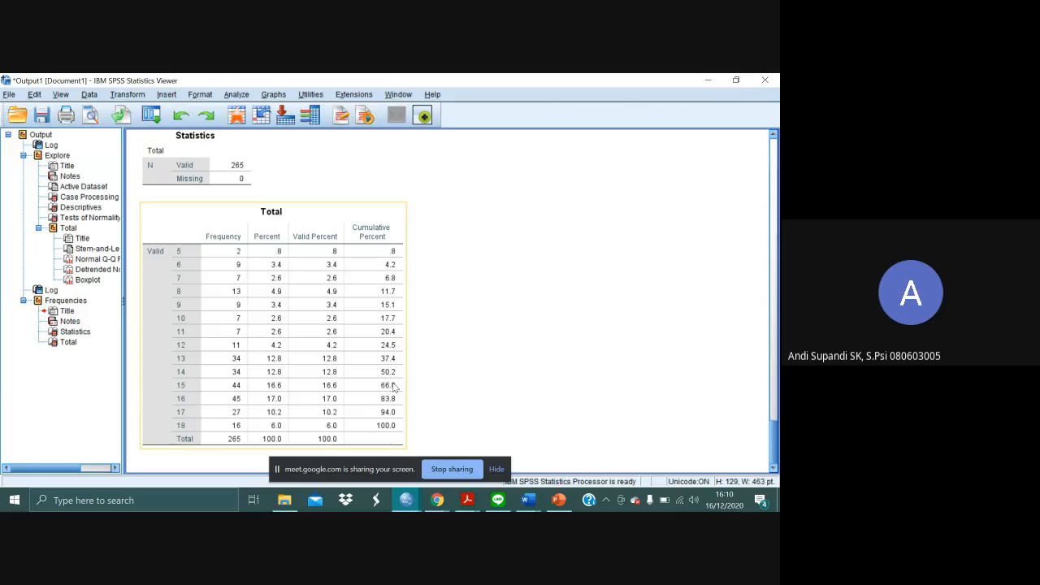
click(400, 434)
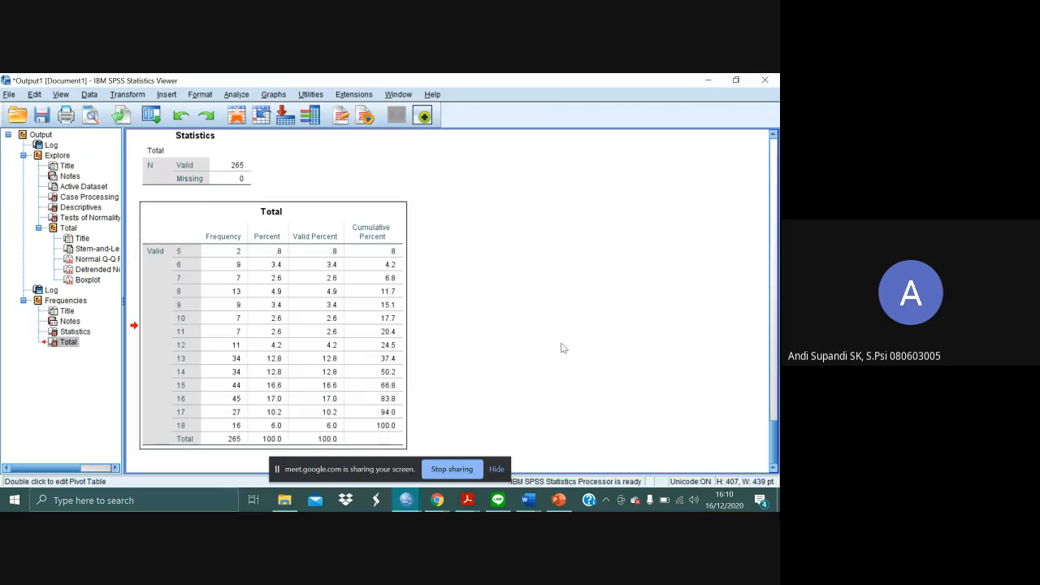
key(alt+Tab)
key(alt+shift+Tab)
key(alt+Tab)
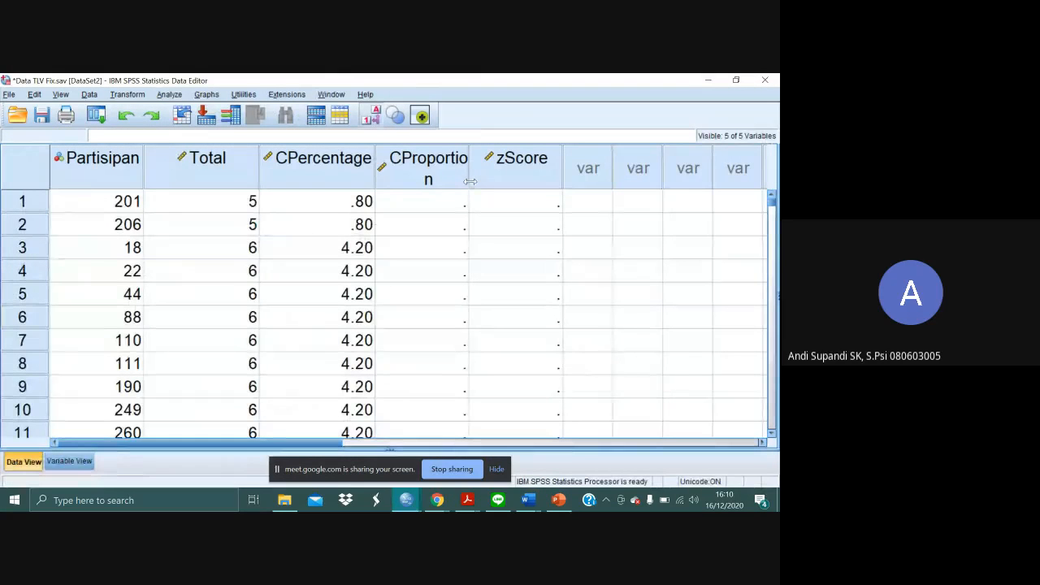
- Widen the CProportion data column so its name fits on one line, and select its cell in row 12
drag(470, 181, 481, 182)
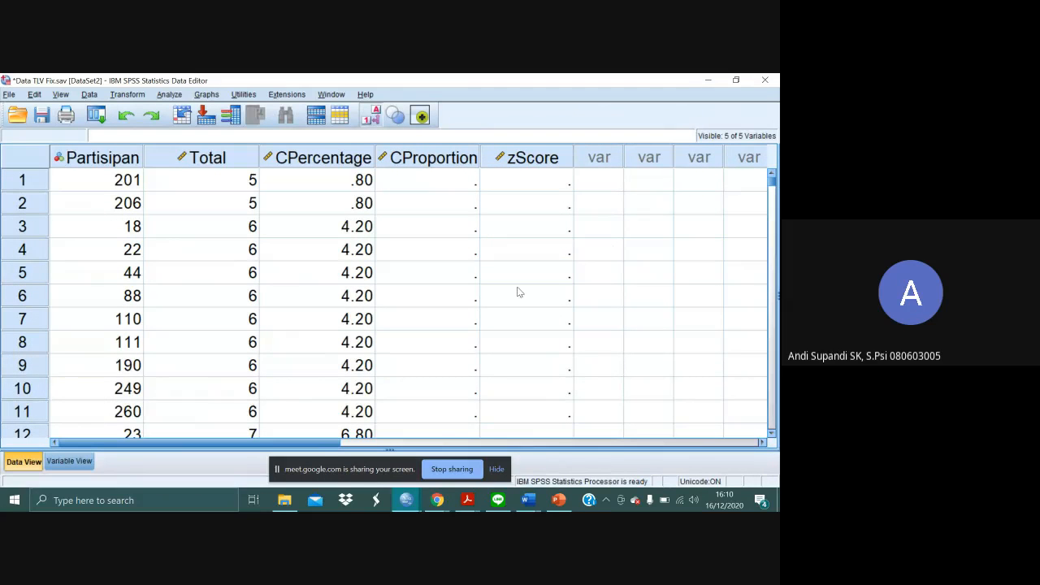
scroll(520, 293, down, 2)
scroll(520, 292, up, 2)
scroll(495, 306, down, 4)
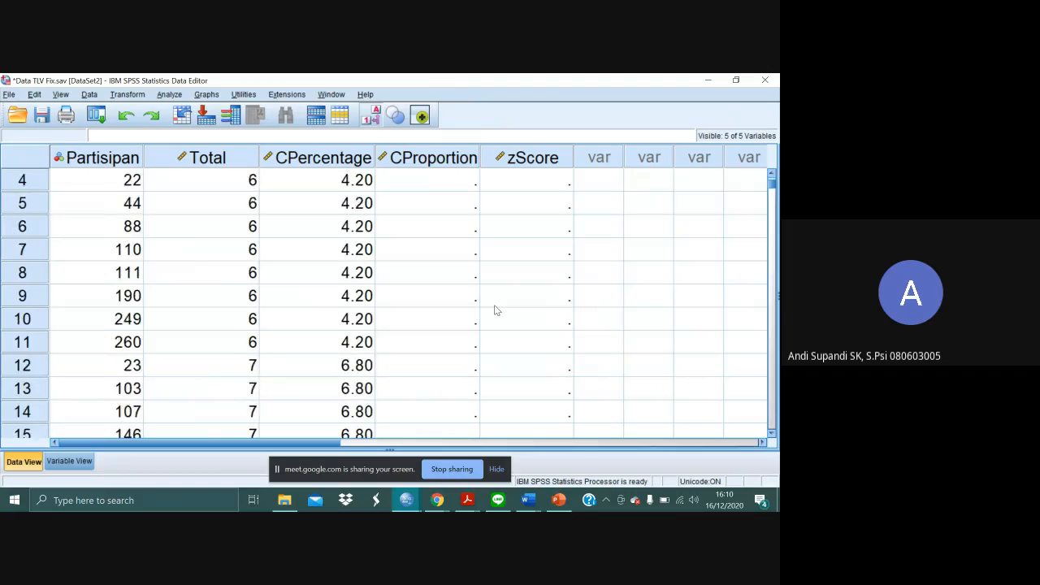
scroll(494, 304, up, 2)
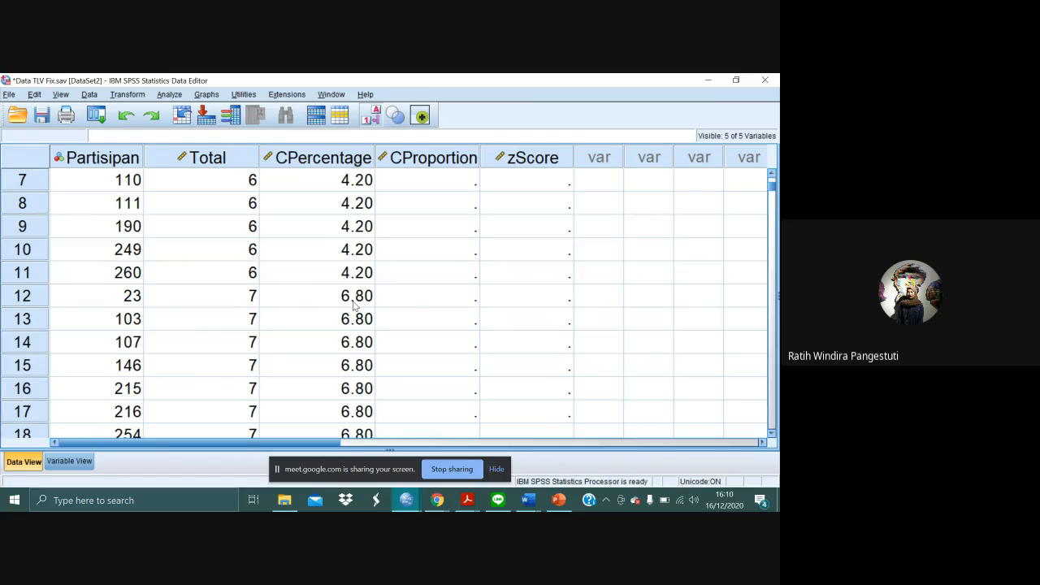
click(431, 301)
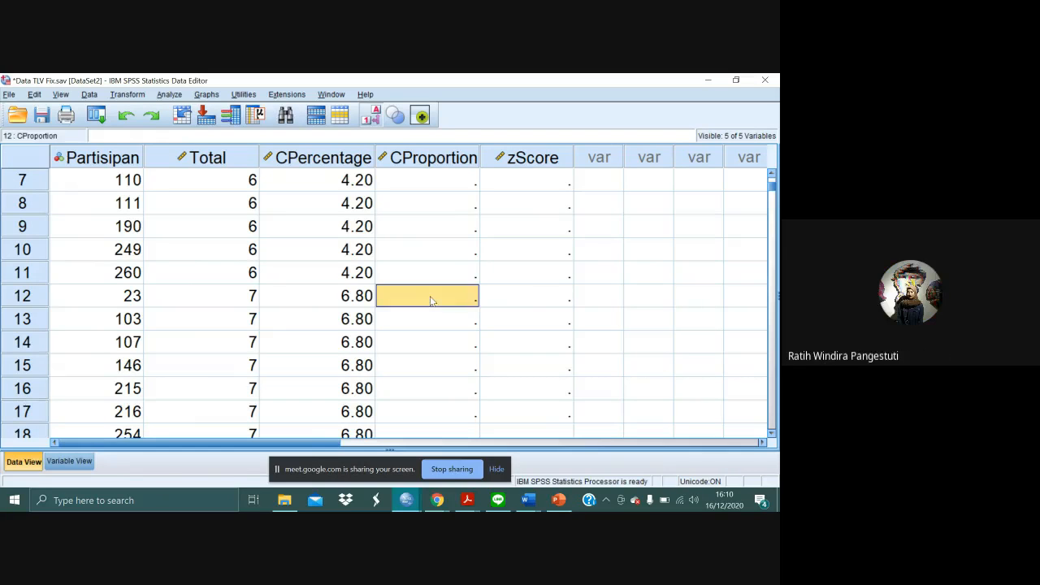
- Enter the cumulative proportion .068 in the CProportion cell of row 12
text(0)
key(BackSpace)
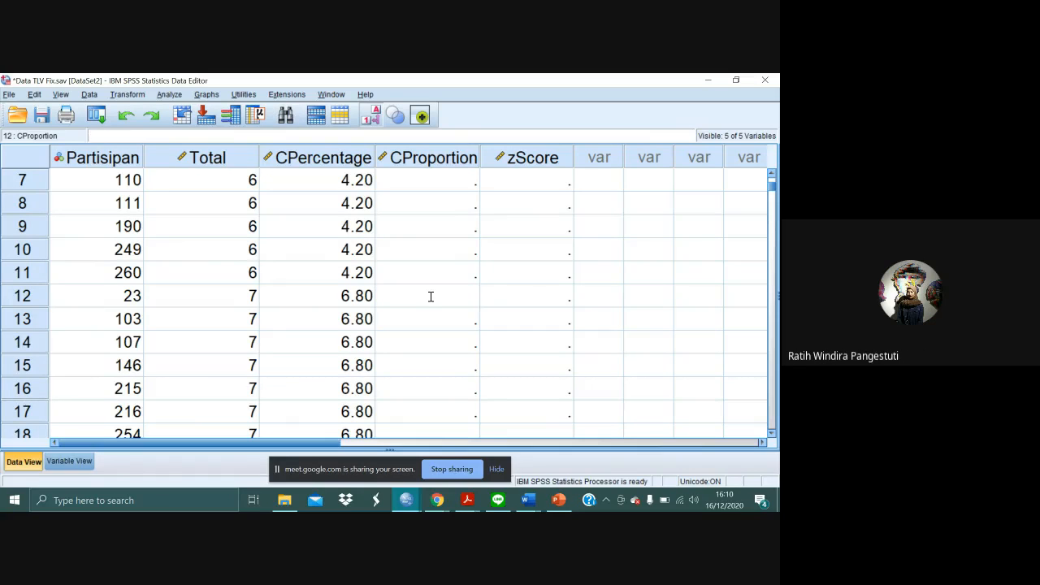
text(.068)
key(Return)
click(431, 299)
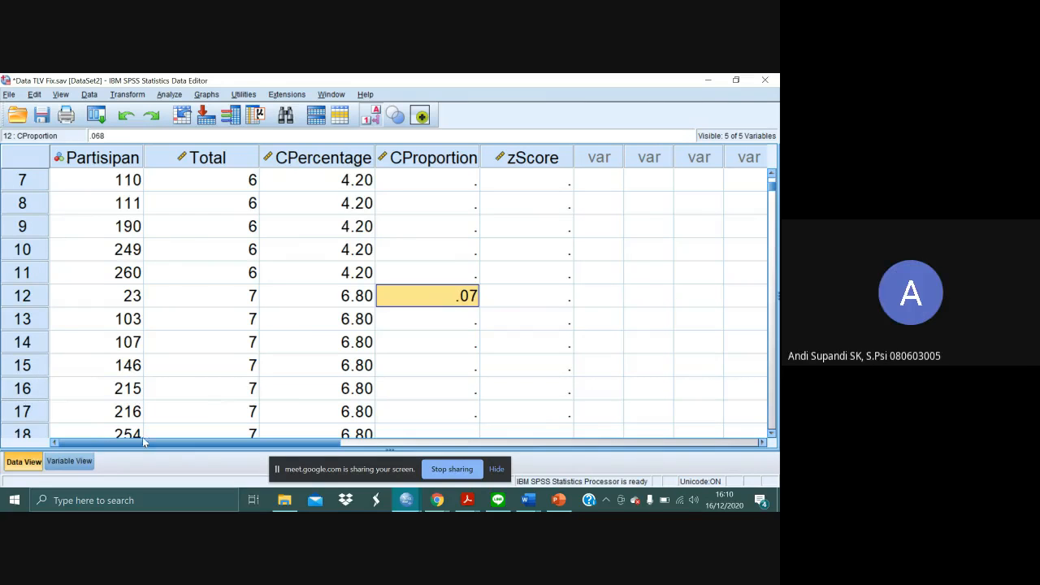
- Set the CProportion variable to 4 decimals and return to the data grid
click(89, 462)
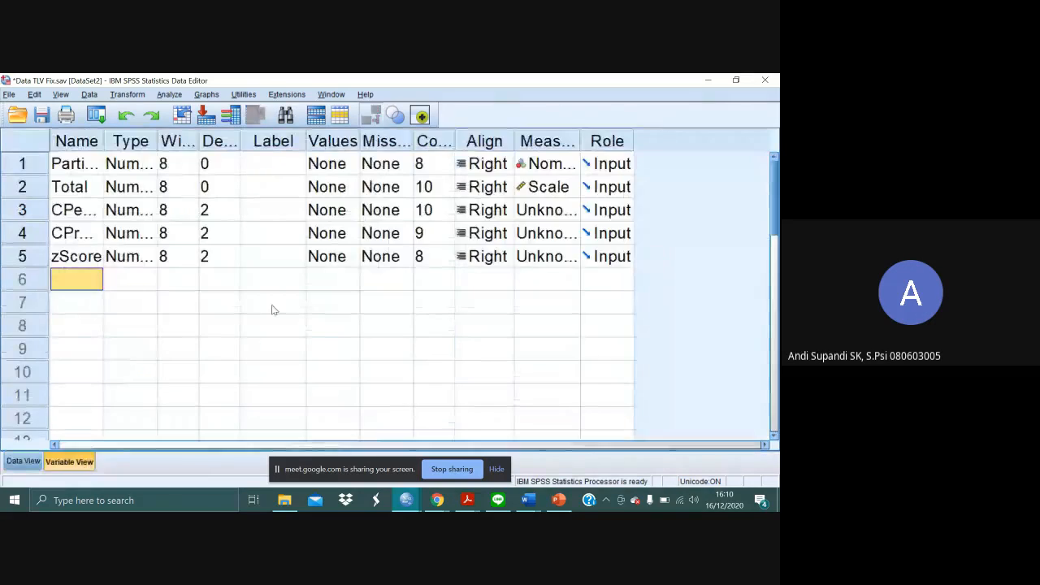
click(213, 236)
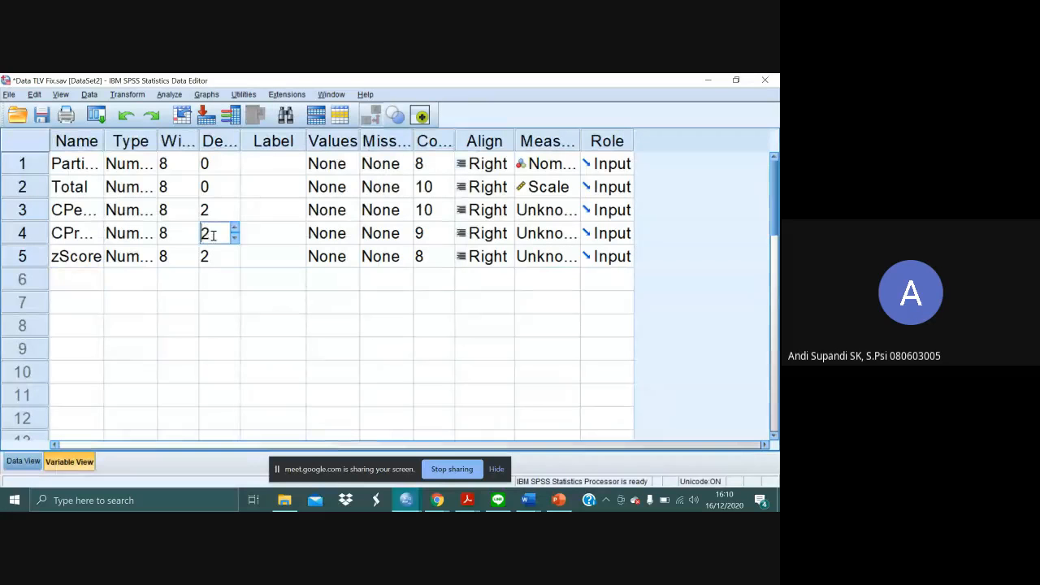
click(235, 228)
click(235, 229)
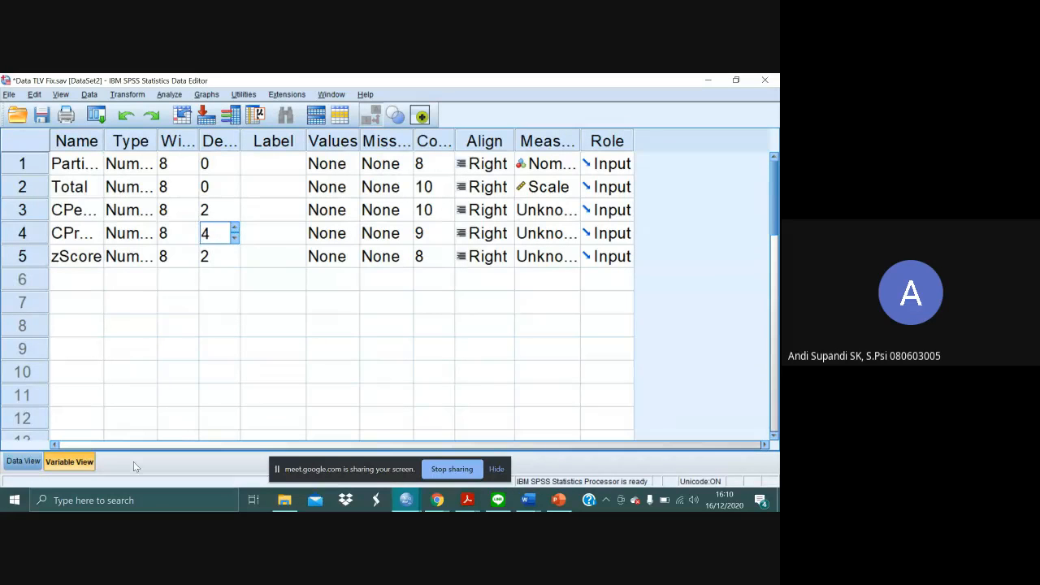
click(23, 462)
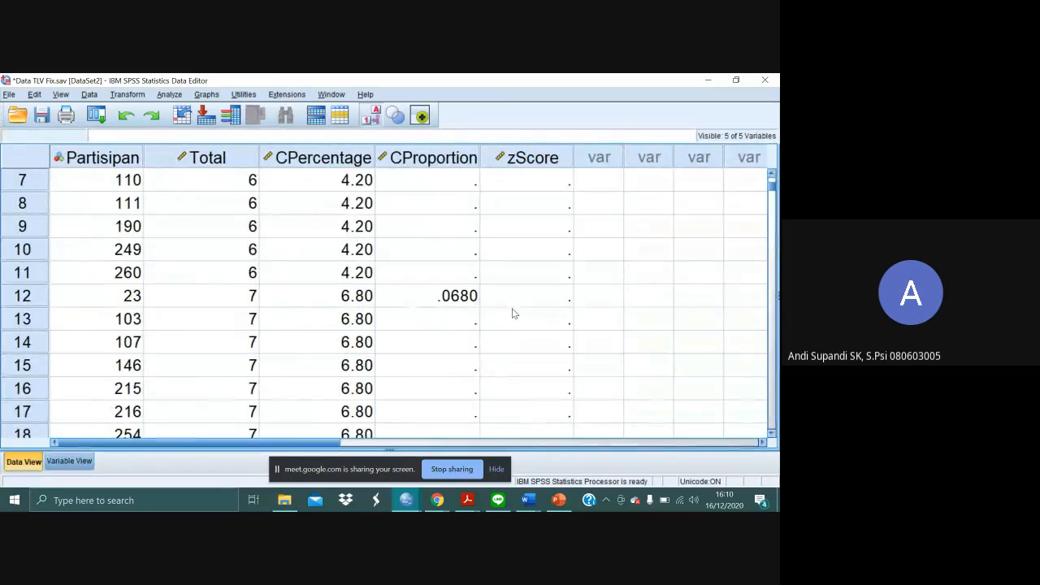
- Copy the row 12 cumulative proportion into CProportion rows 13 to 18, the remaining cases with a Total of 7
click(465, 320)
click(467, 299)
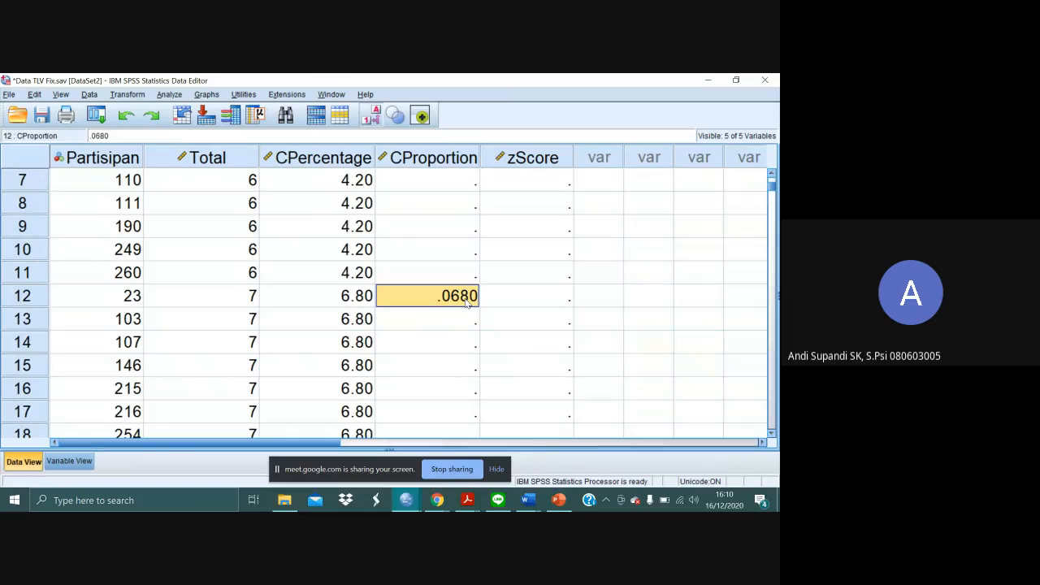
key(Down)
key(shift+Down)
key(shift+Down)
key(shift+Down)
key(shift+Down)
key(shift+Down)
key(shift+Down)
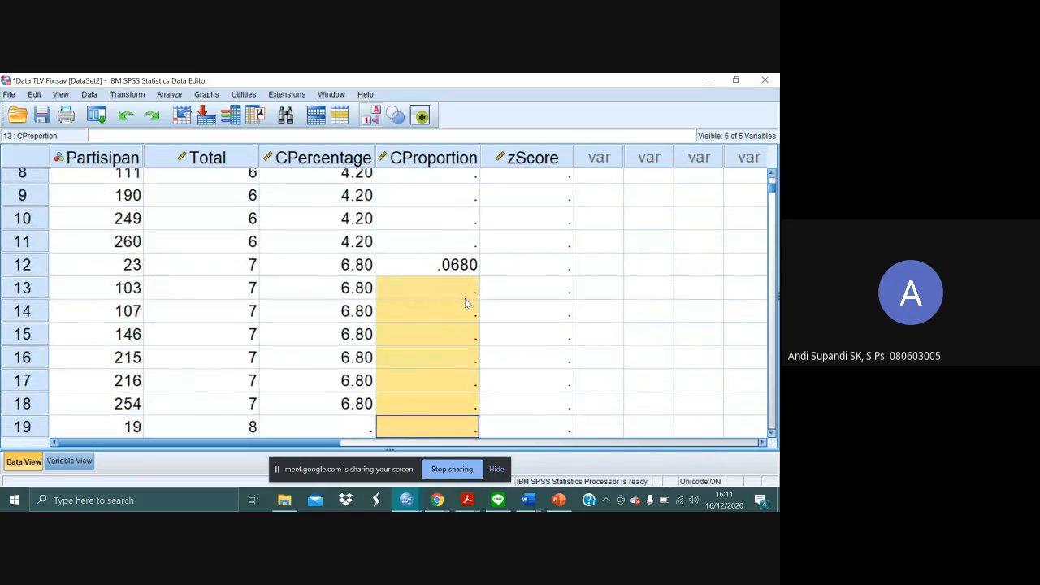
key(shift+Up)
text(.0680 .0680 .0680 .0680 .0680 .0680)
click(507, 290)
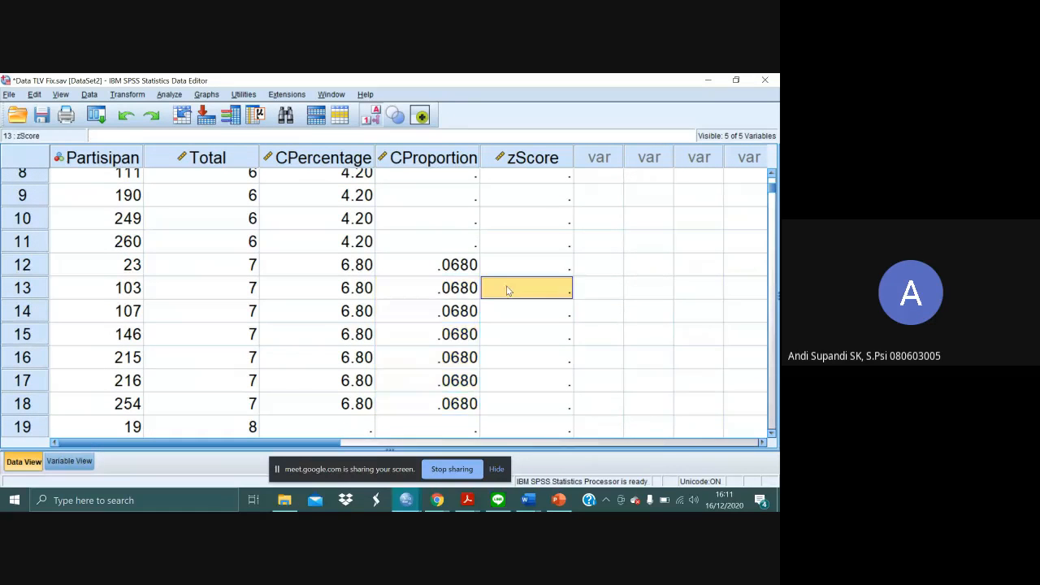
- Look up the cumulative percent for Total 15 in the frequency output and enter 66.8 in CPercentage row 134
click(445, 266)
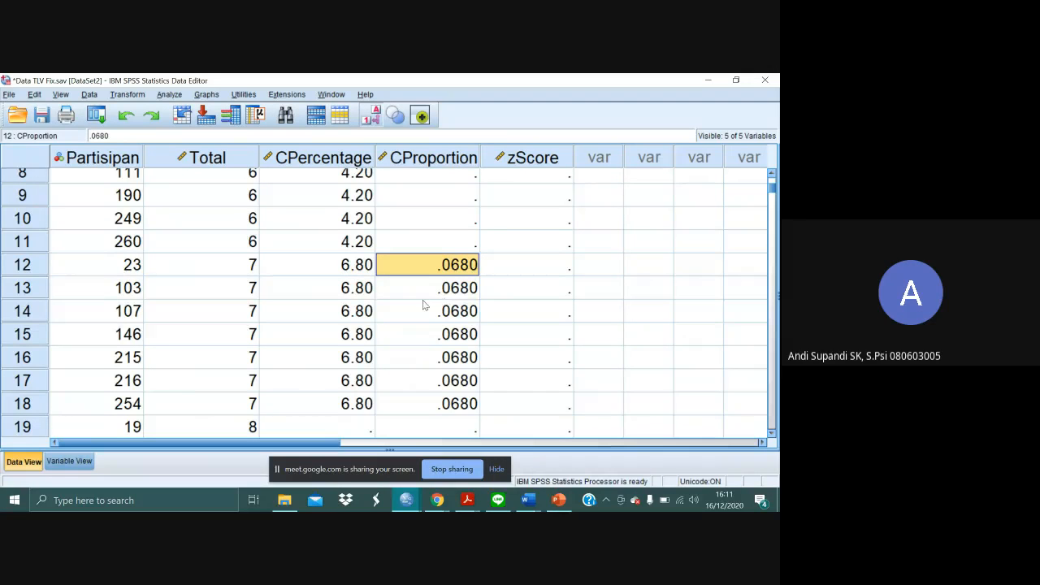
scroll(422, 305, down, 10)
scroll(423, 305, down, 20)
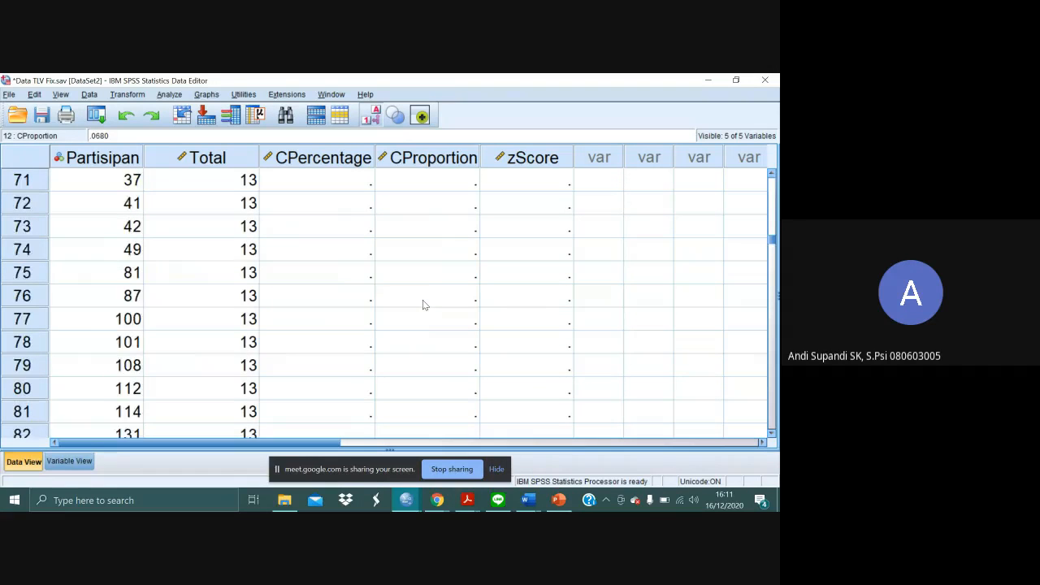
scroll(422, 305, down, 8)
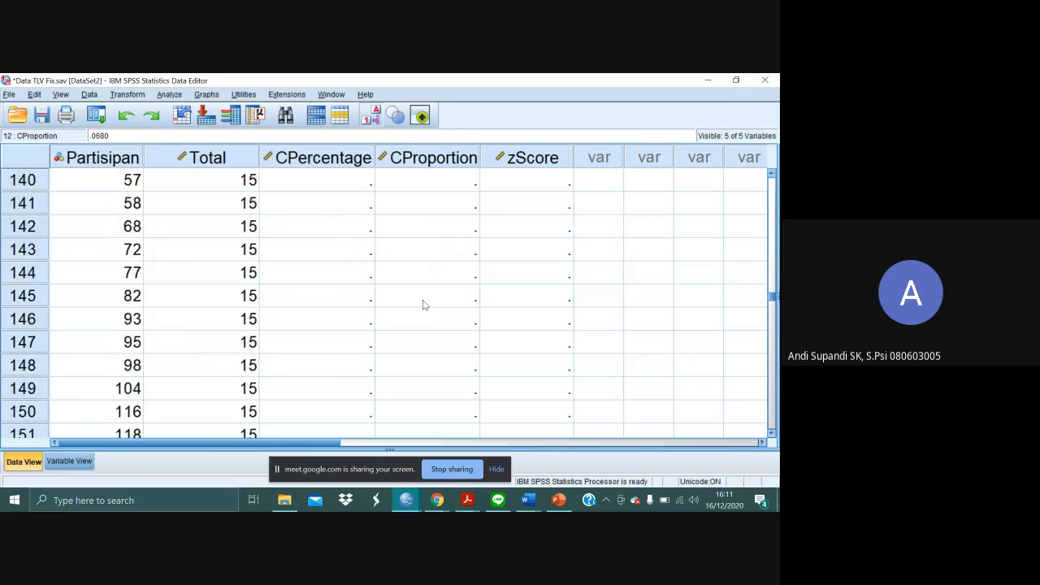
key(alt+Tab)
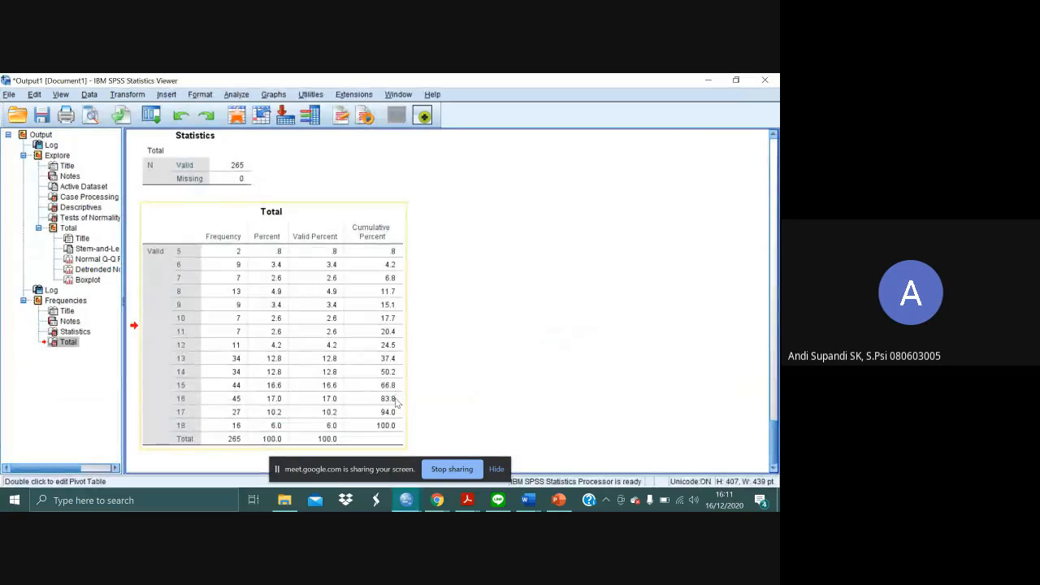
key(alt+Tab)
scroll(317, 253, up, 6)
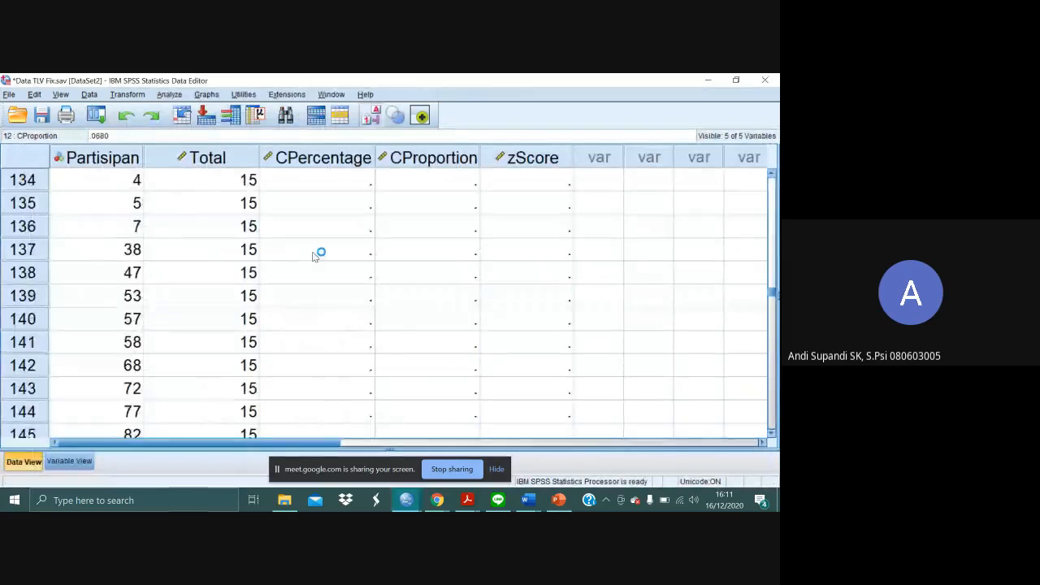
scroll(372, 348, down, 3)
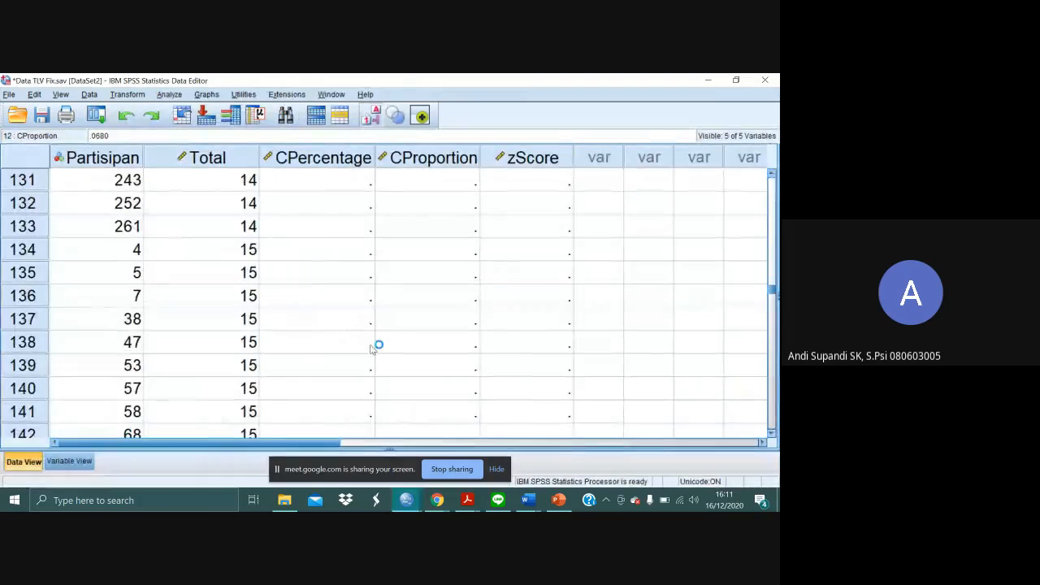
click(327, 256)
text(66.8)
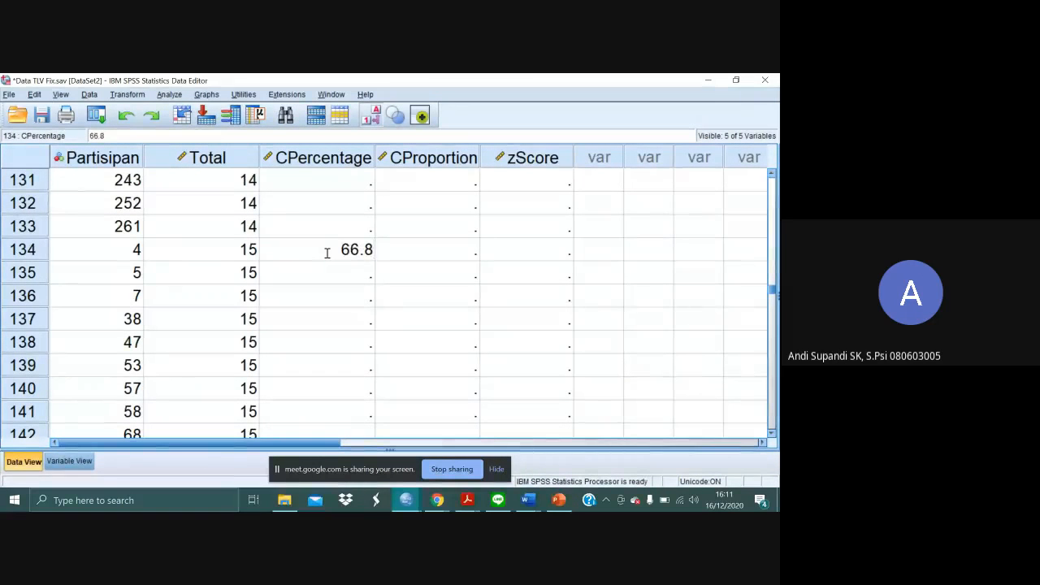
key(Return)
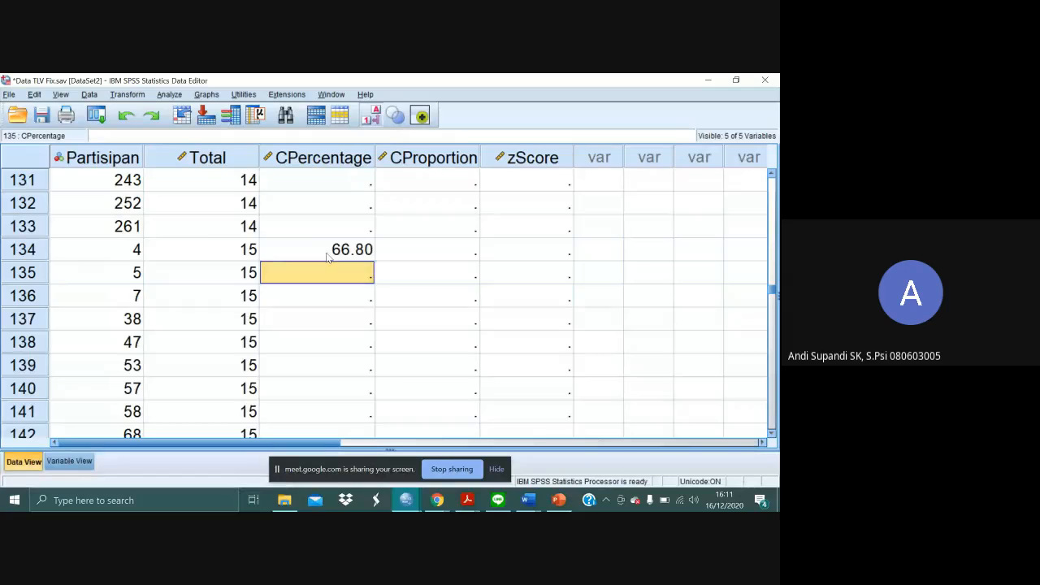
- Look up the cumulative percent for Total 16 in the frequency output and enter 83.8 in CPercentage row 178
key(alt+Tab)
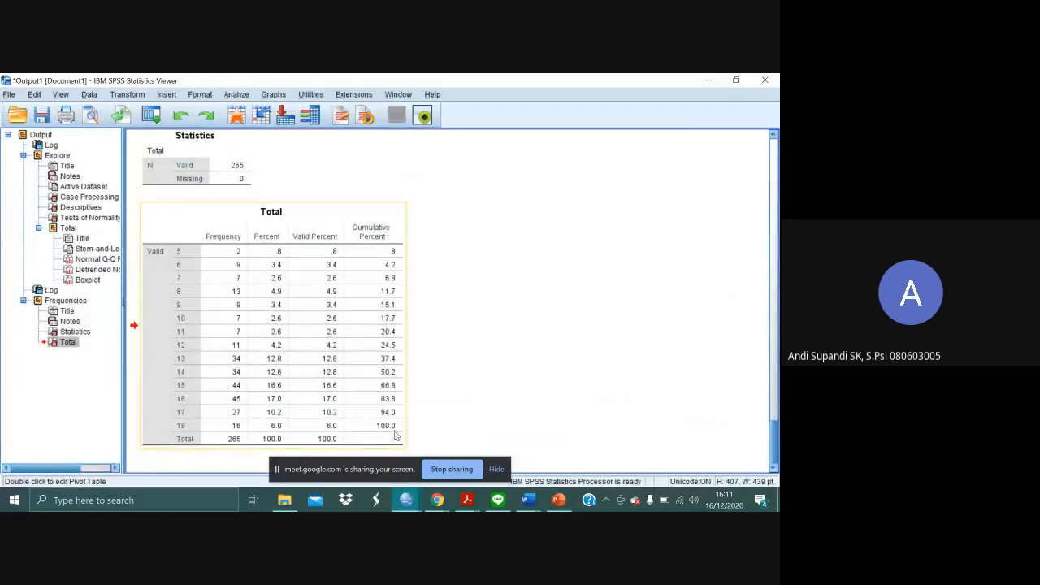
key(alt+Tab)
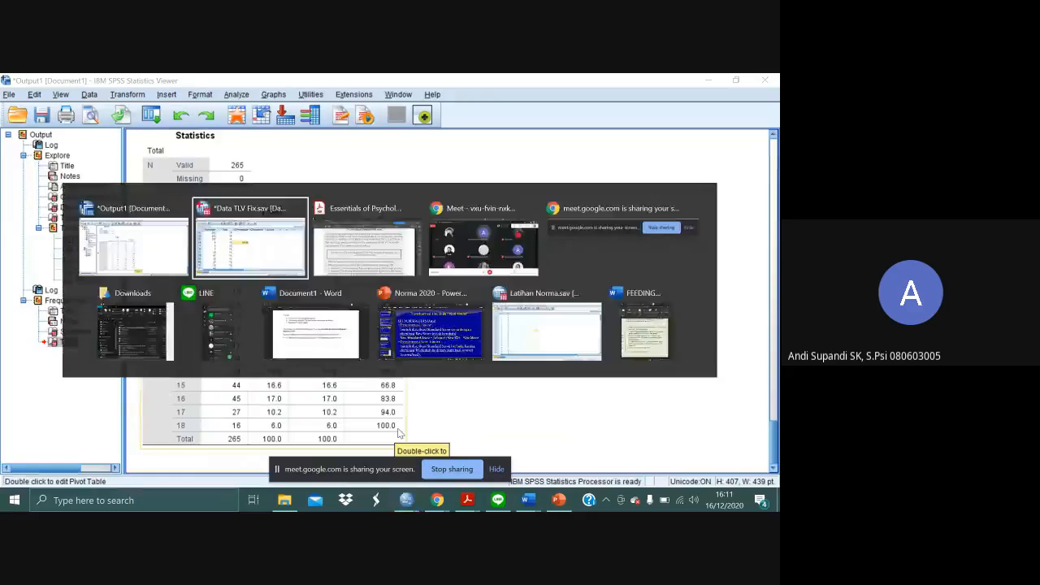
scroll(328, 353, down, 3)
key(alt+Tab)
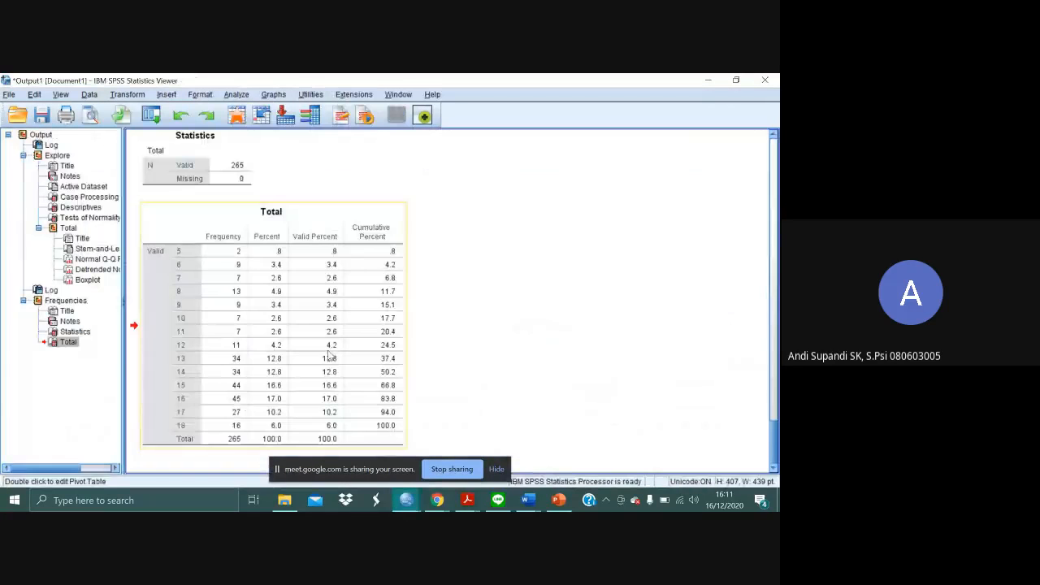
key(alt+Tab)
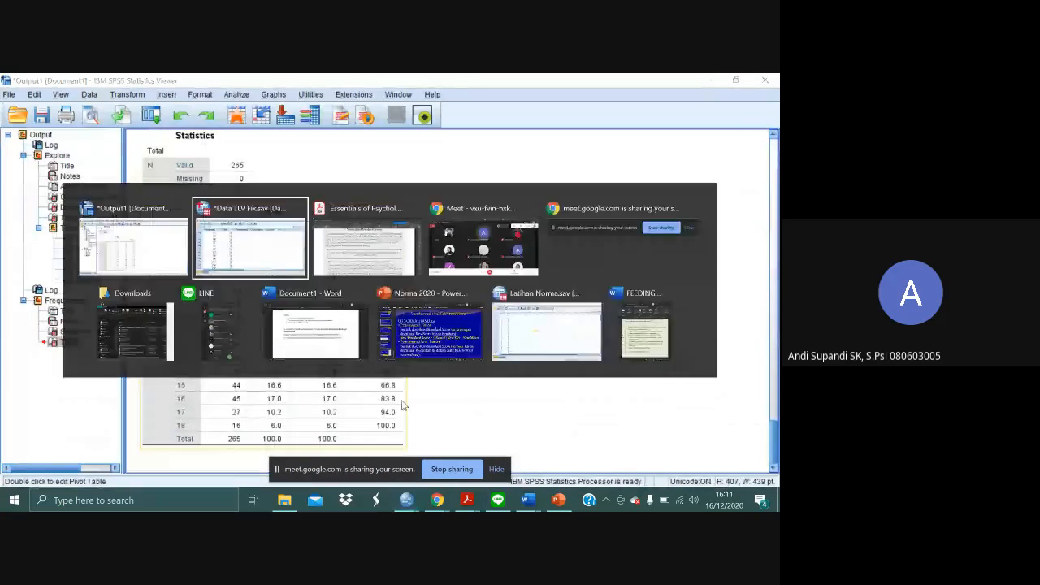
scroll(348, 365, down, 9)
scroll(348, 366, down, 4)
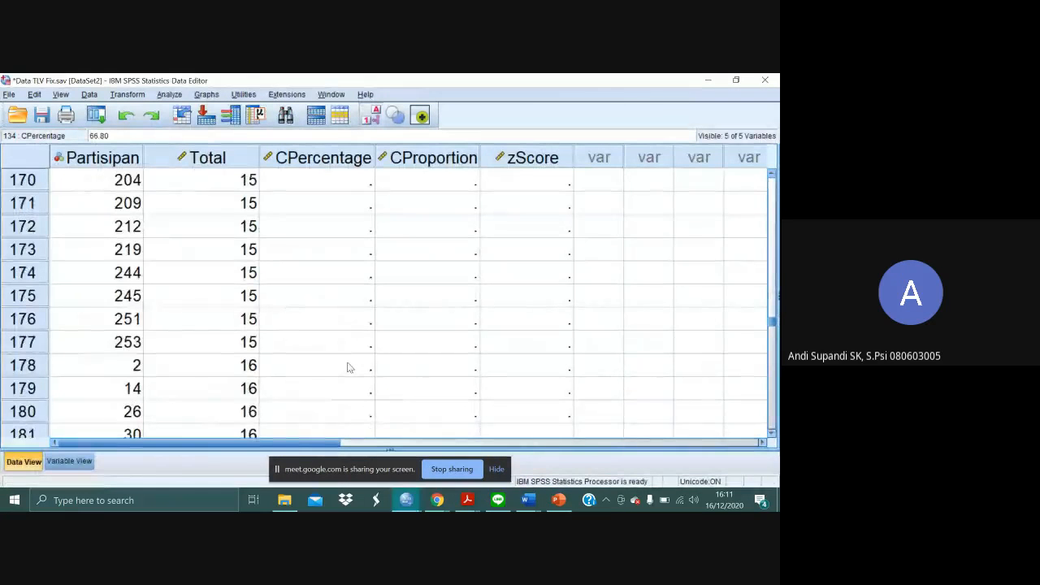
scroll(350, 268, up, 6)
scroll(351, 268, down, 3)
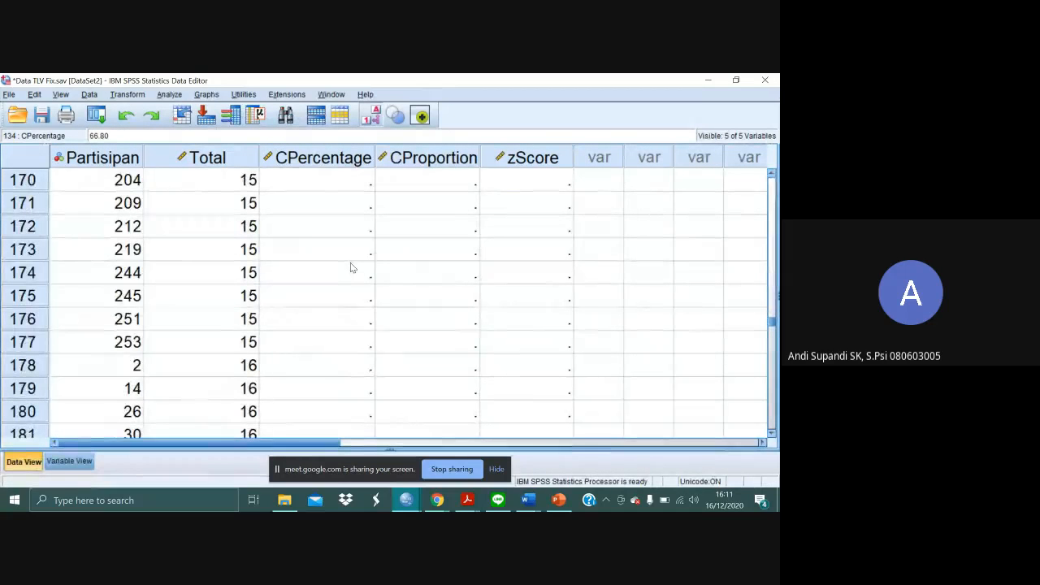
click(347, 369)
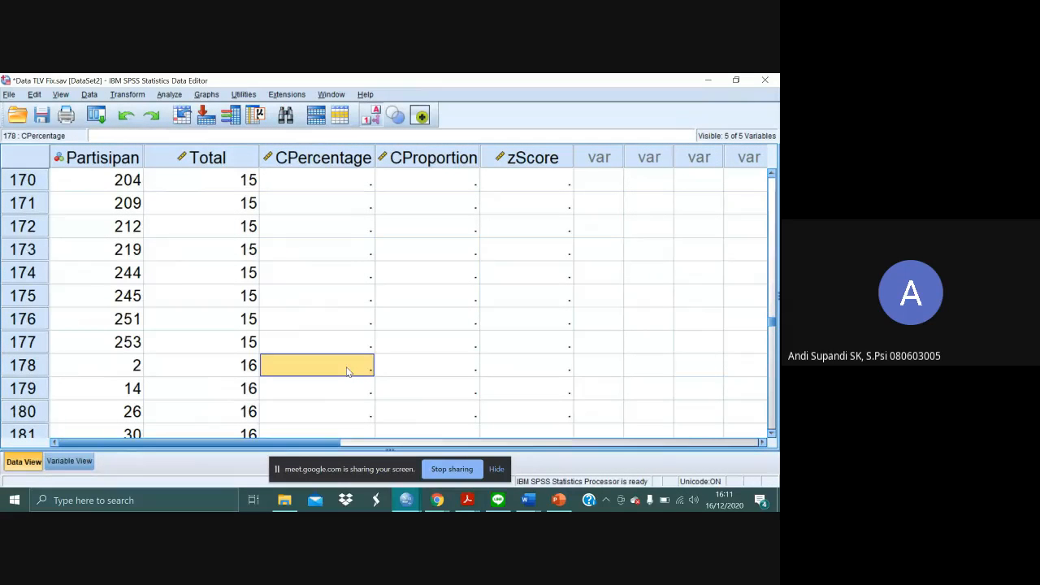
text(83.8)
- Copy the 66.80 from row 134 into CPercentage rows 135 to 177, the remaining cases with a Total of 15
scroll(347, 371, up, 12)
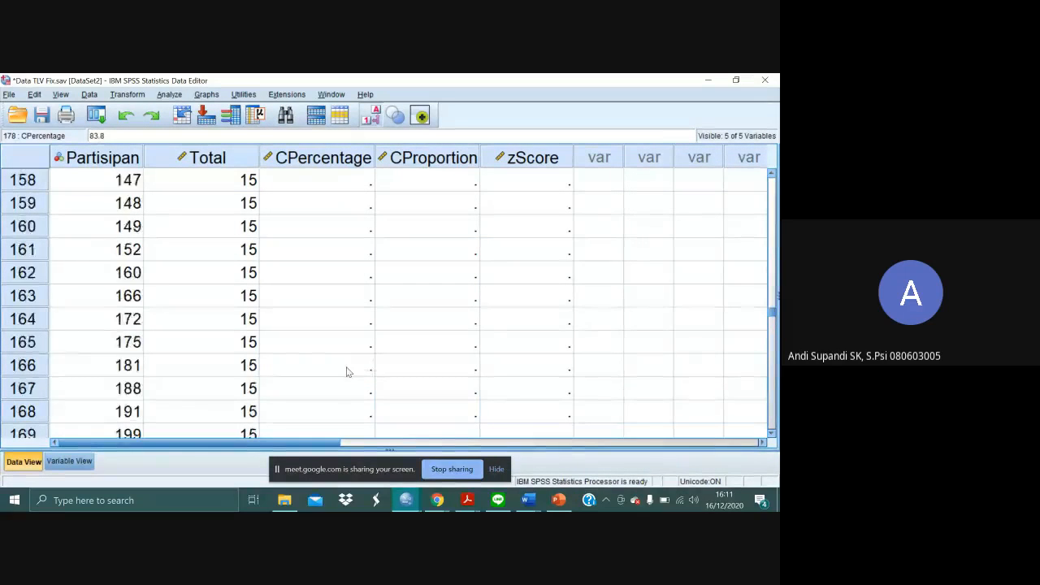
scroll(347, 371, up, 5)
scroll(373, 374, down, 5)
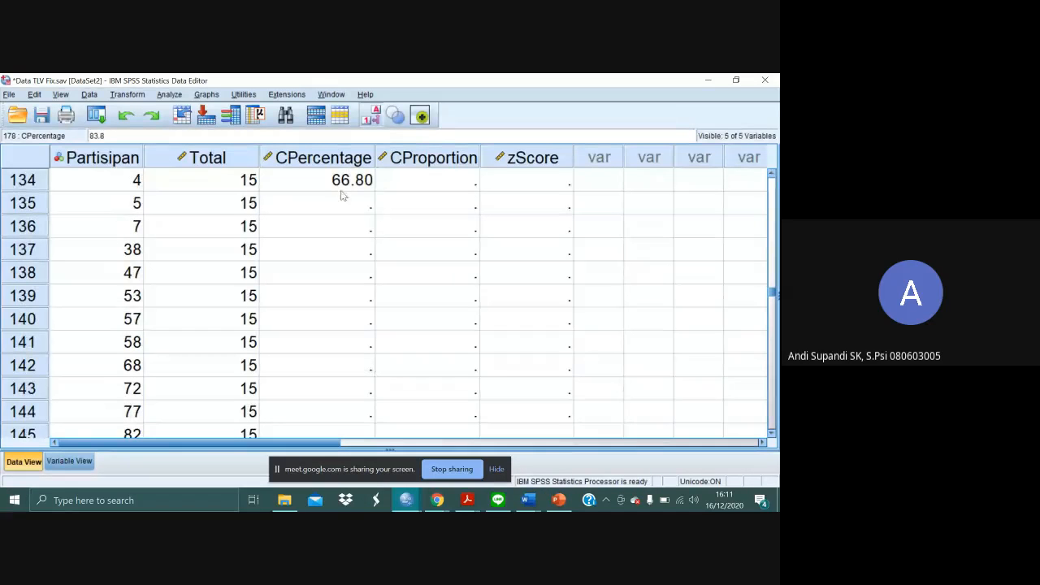
click(343, 186)
key(Down)
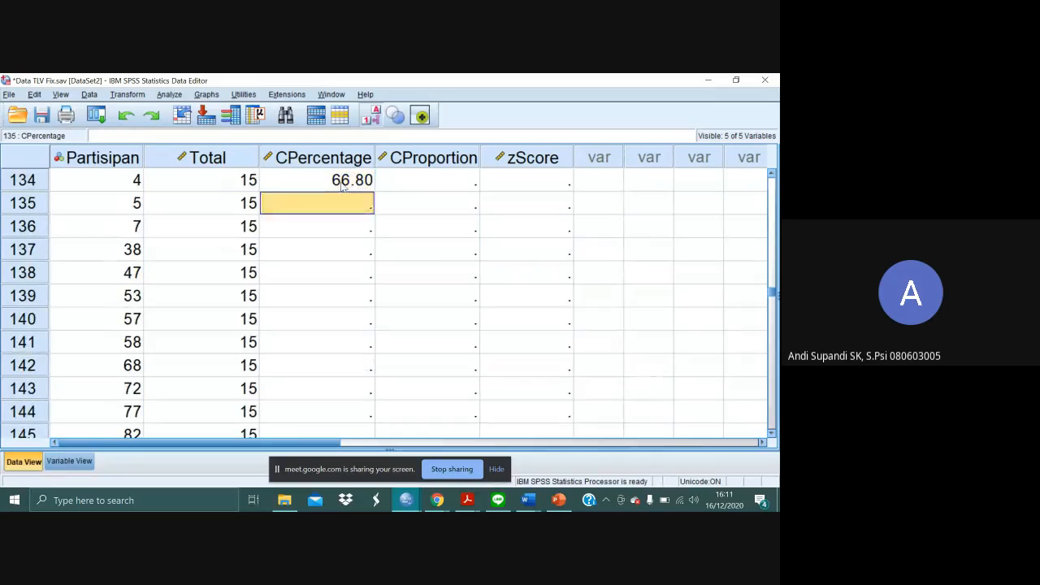
key(shift+Down)
key(shift+Down)
key(shift+Down)
key(shift+Down)
key(shift+Down)
key(shift+Down)
key(shift+Down)
key(shift+Down)
key(shift+Down)
key(shift+Down)
key(shift+Down)
key(shift+Down)
key(shift+Down)
key(shift+Down)
key(shift+Down)
key(shift+Down)
key(shift+Down)
key(shift+Down)
key(shift+Down)
key(shift+Down)
key(shift+Down)
key(shift+Down)
key(shift+Down)
key(shift+Down)
key(shift+Down)
key(shift+Down)
key(shift+Down)
key(shift+Down)
key(shift+Down)
key(shift+Down)
key(shift+Down)
key(shift+Down)
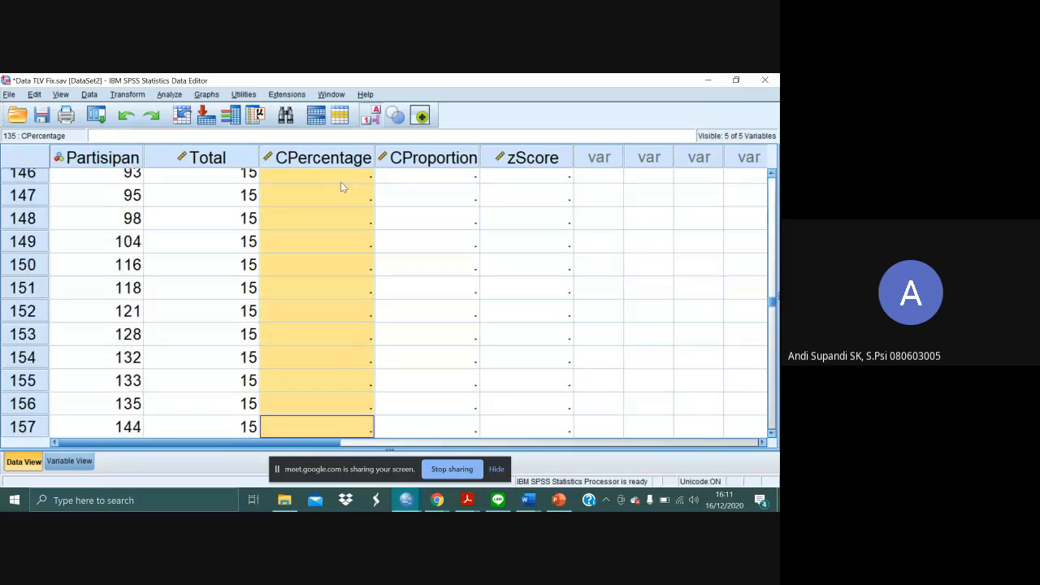
key(shift+Down)
key(shift+Down)
key(shift+Down)
key(shift+Down)
key(shift+Down)
key(shift+Down)
key(shift+Down)
key(shift+Down)
key(shift+Down)
key(shift+Down)
key(shift+Down)
key(shift+Down)
key(shift+Down)
key(shift+Down)
key(shift+Down)
key(shift+Down)
key(shift+Down)
key(shift+Down)
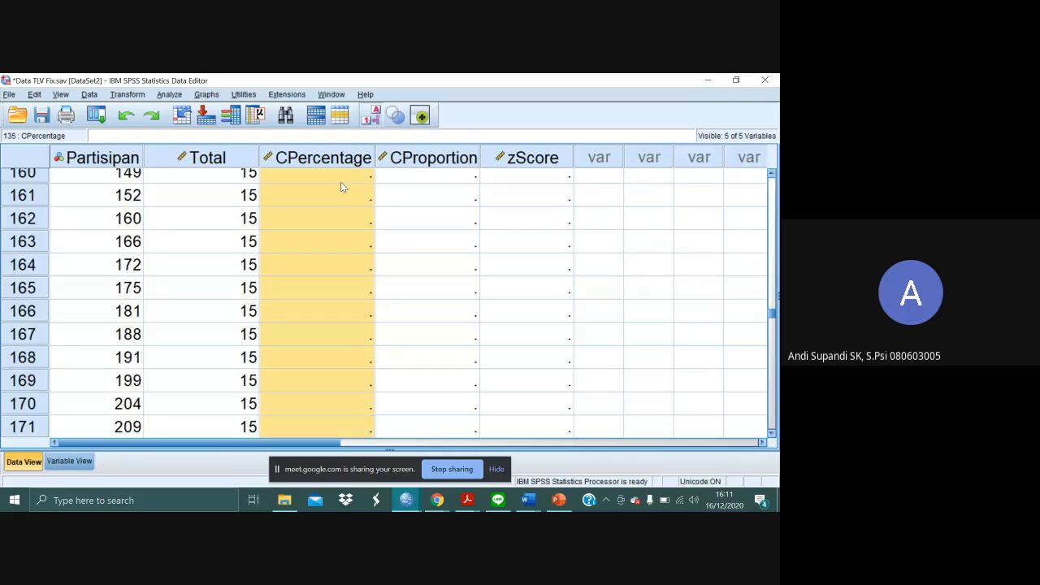
key(shift+Up)
key(shift+Up)
key(shift+Up)
key(shift+Up)
key(shift+Up)
key(shift+Up)
key(shift+Up)
key(shift+Up)
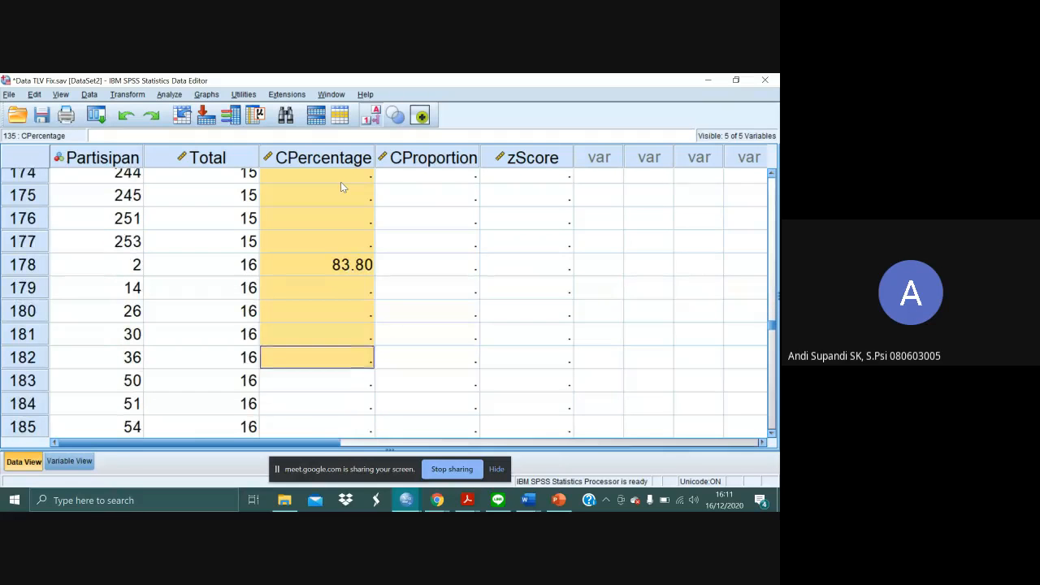
key(ctrl+v)
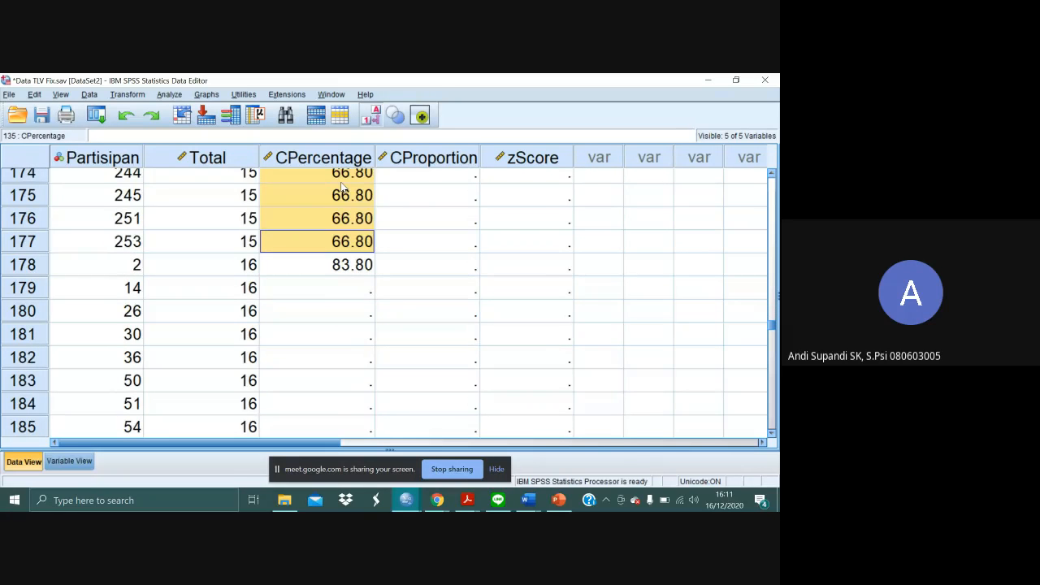
- Copy the 83.80 from row 178 into CPercentage rows 179 to 222, the remaining cases with a Total of 16
click(435, 264)
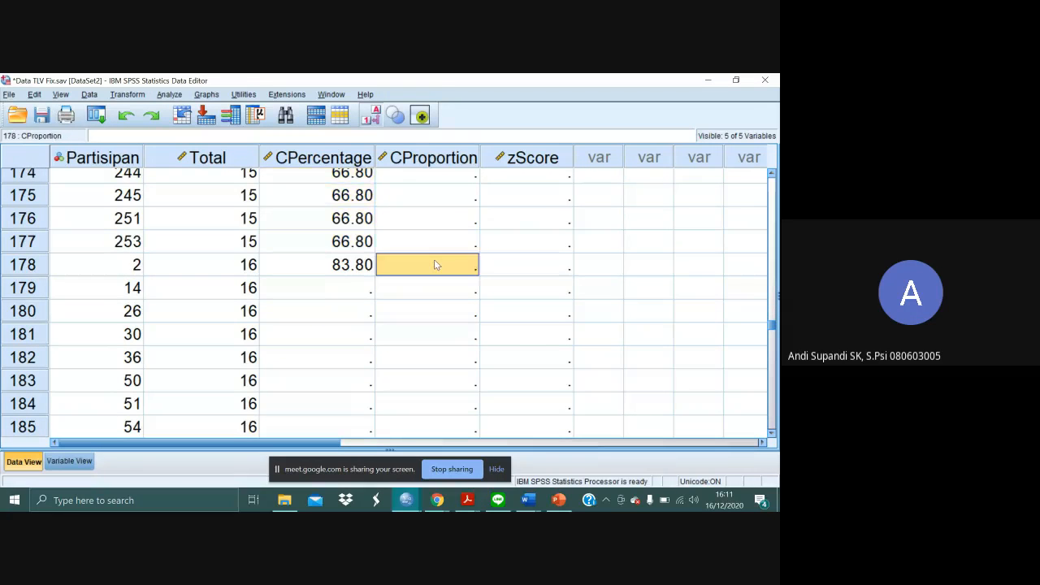
click(348, 273)
key(Down)
key(shift+Down)
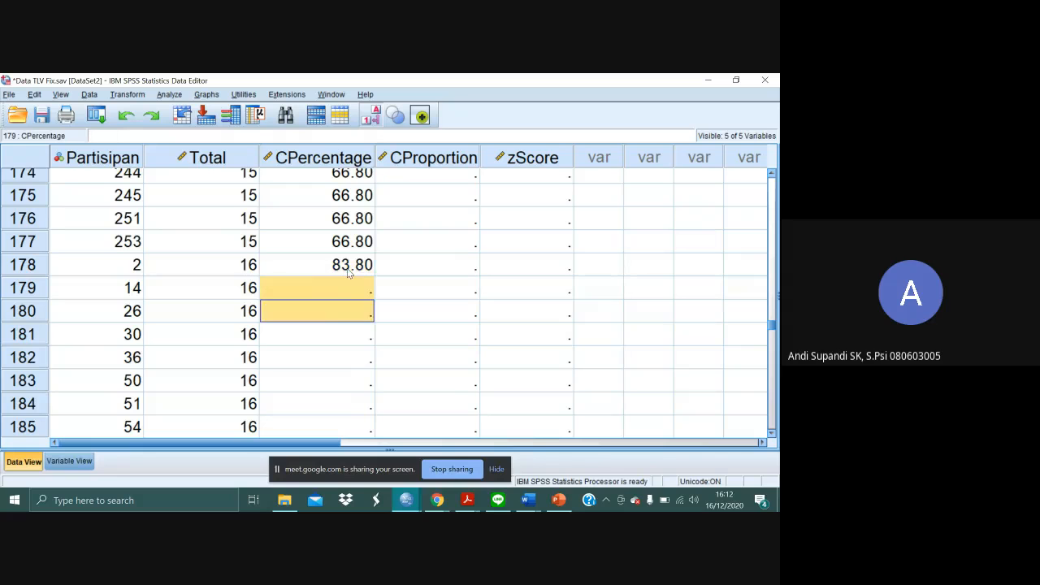
key(shift+Down)
key(shift+Down)
key(shift+Down)
key(shift+Down)
key(shift+Down)
key(shift+Down)
key(shift+Down)
key(shift+Down)
key(shift+Down)
key(shift+Down)
key(shift+Down)
key(shift+Down)
key(shift+Down)
key(shift+Down)
key(shift+Down)
key(shift+Down)
key(shift+Down)
key(shift+Down)
key(shift+Down)
key(shift+Down)
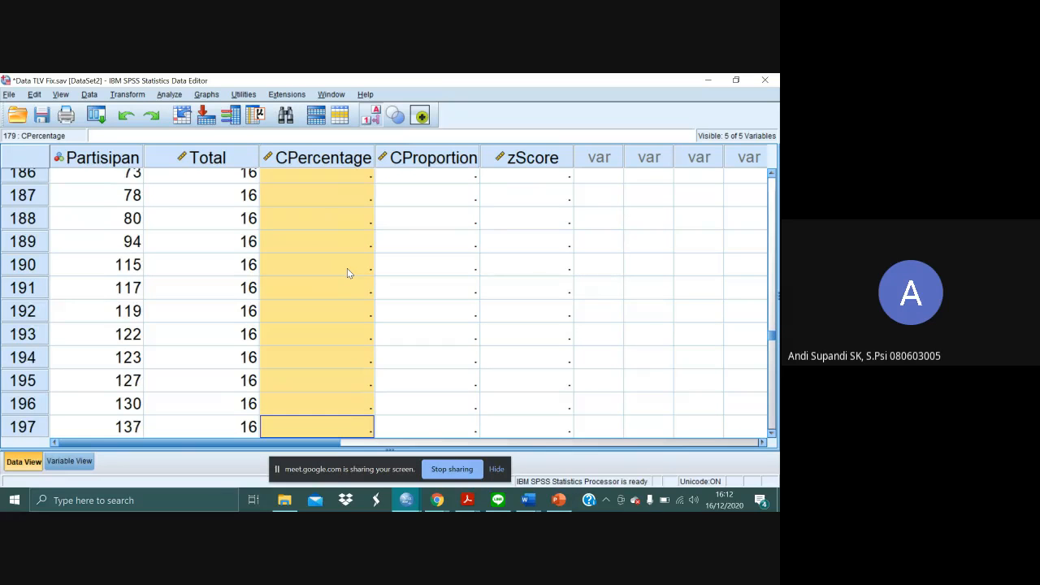
key(shift+Down)
key(shift+Down)
key(shift+Down)
key(shift+Down)
key(shift+Down)
key(shift+Down)
key(shift+Down)
key(shift+Down)
key(shift+Down)
key(shift+Down)
key(shift+Down)
key(shift+Down)
key(shift+Down)
key(shift+Down)
key(shift+Down)
key(shift+Down)
key(shift+Down)
key(shift+Down)
key(shift+Down)
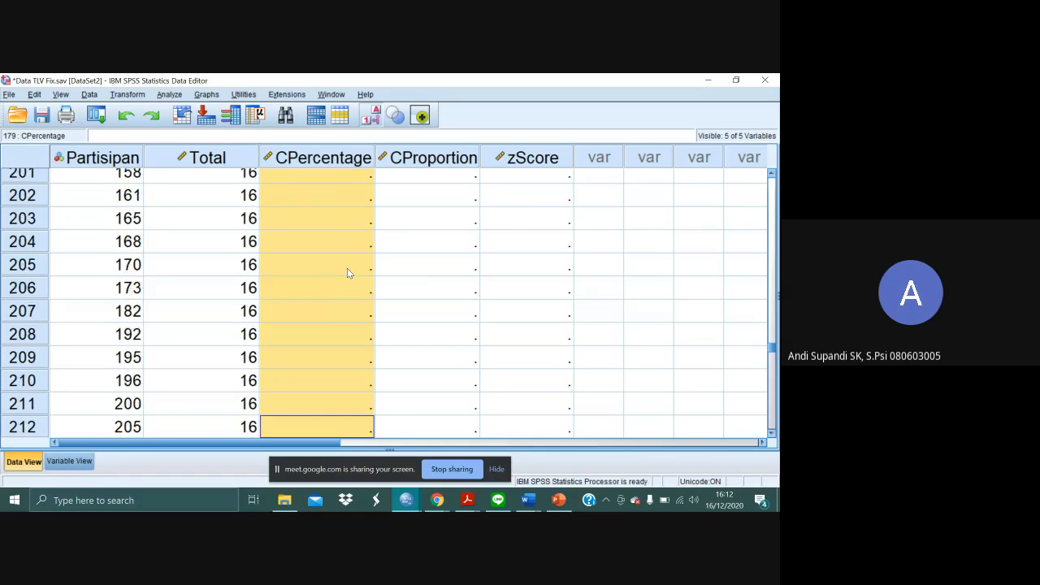
key(shift+Up)
key(shift+Up)
text(83.80)
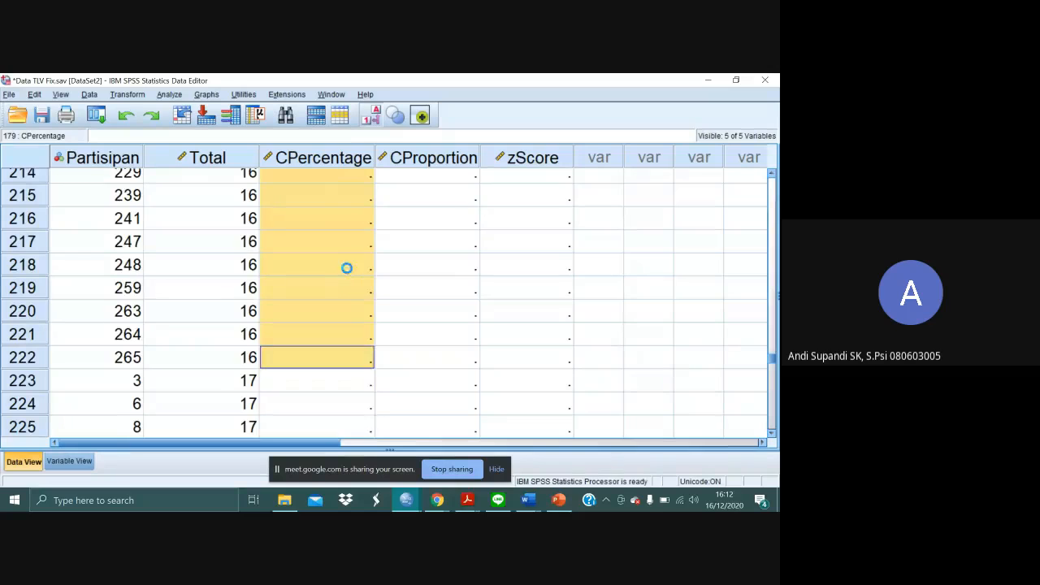
click(443, 293)
scroll(442, 292, up, 20)
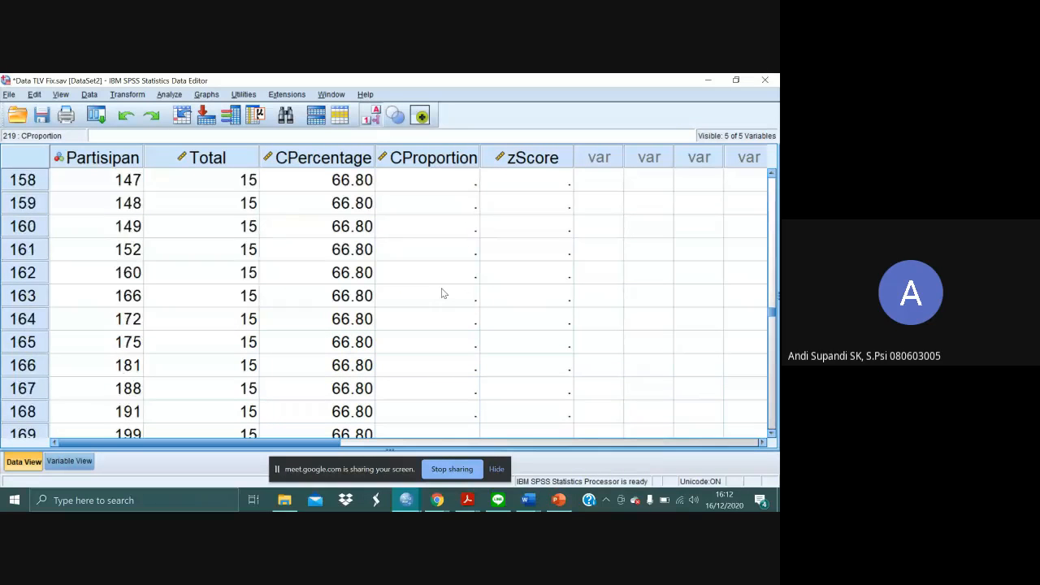
scroll(443, 293, up, 2)
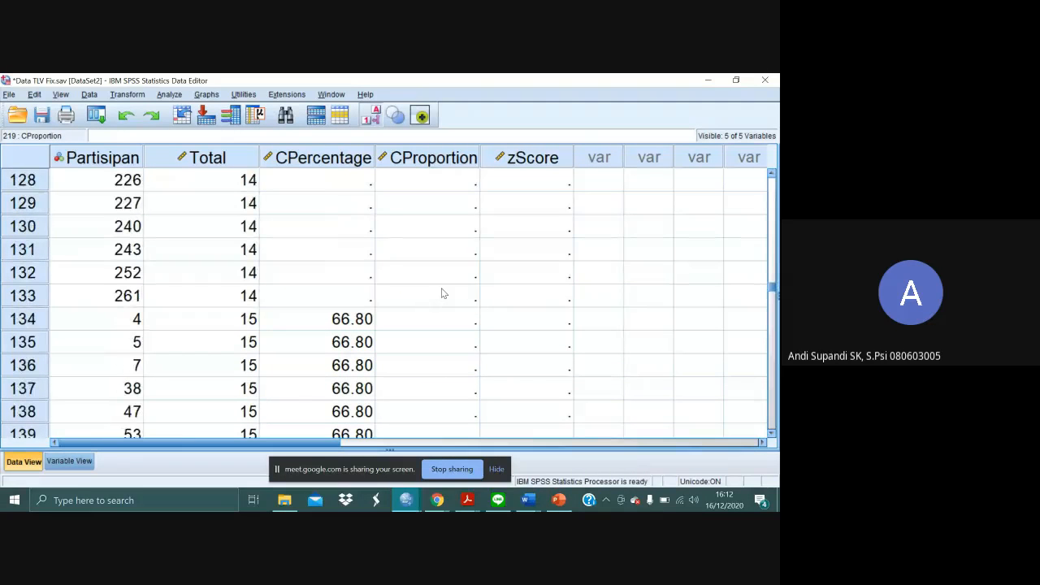
click(448, 324)
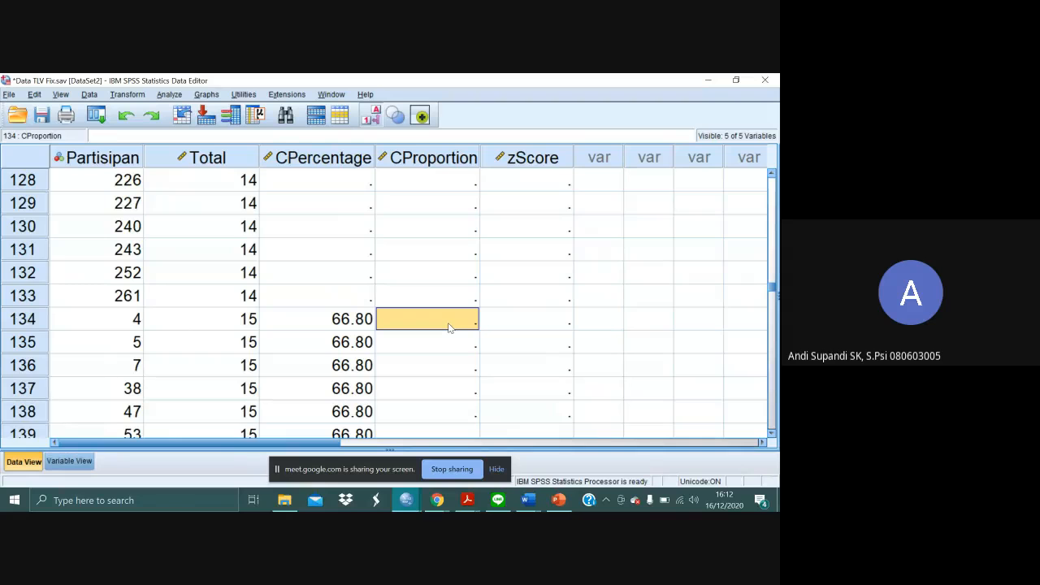
text(0)
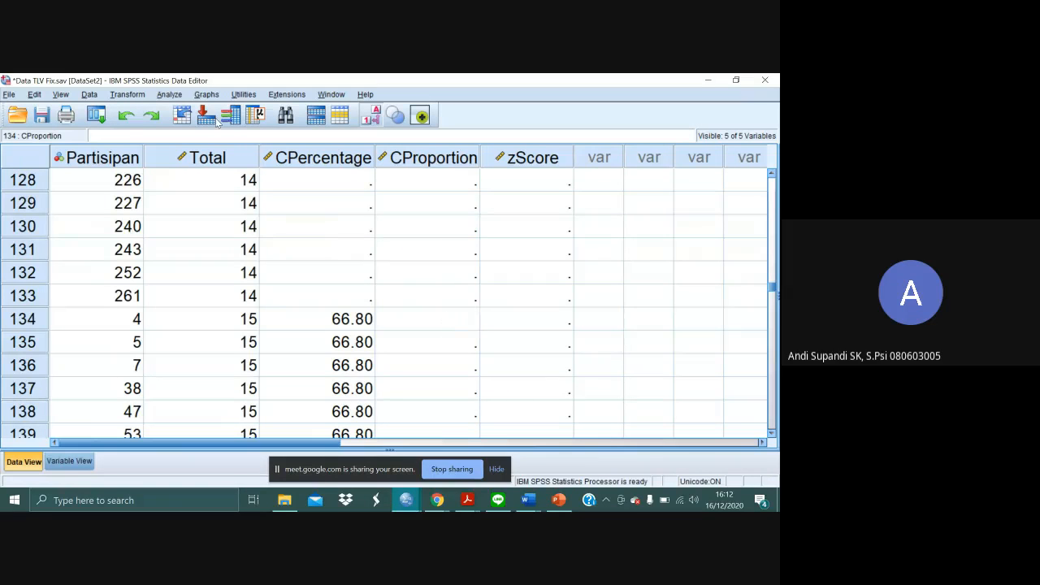
- Start a Compute Variable transformation with CProportion as the target variable
click(142, 96)
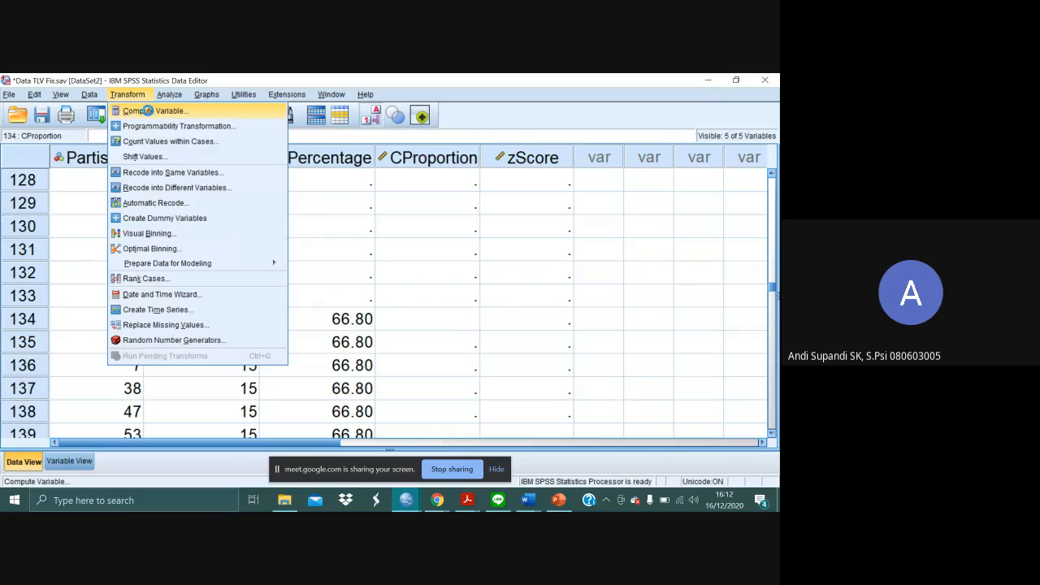
click(149, 113)
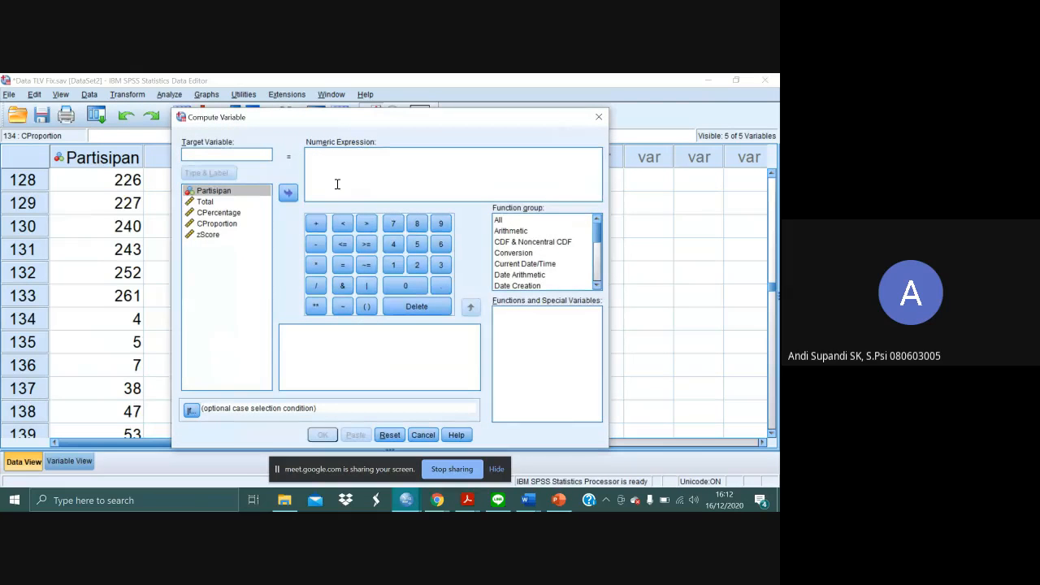
click(244, 156)
text(CP)
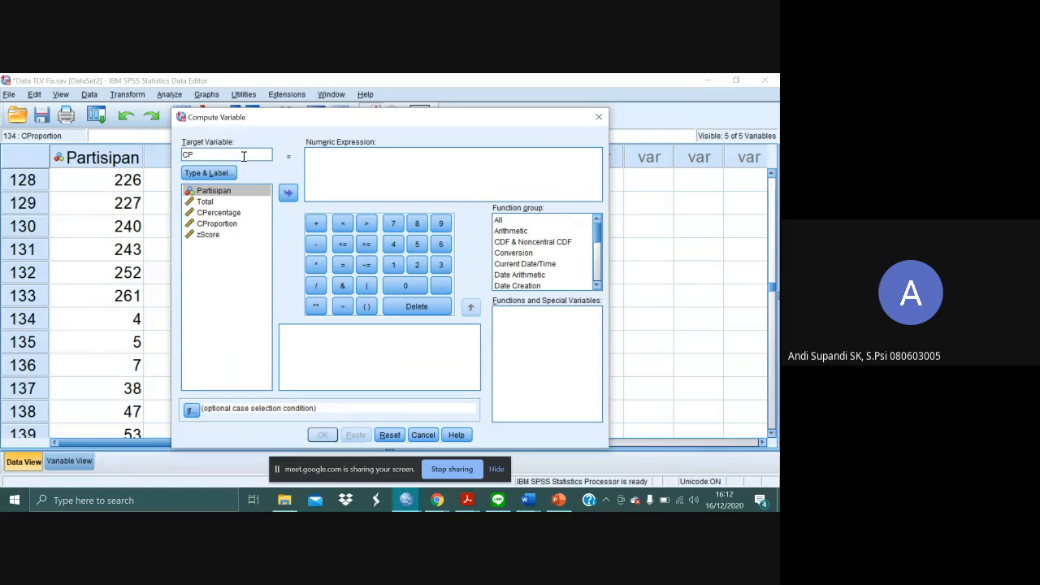
text(roportion)
- Set the numeric expression to CPercentage / 100 and run the computation, overwriting the existing variable
click(340, 164)
click(218, 212)
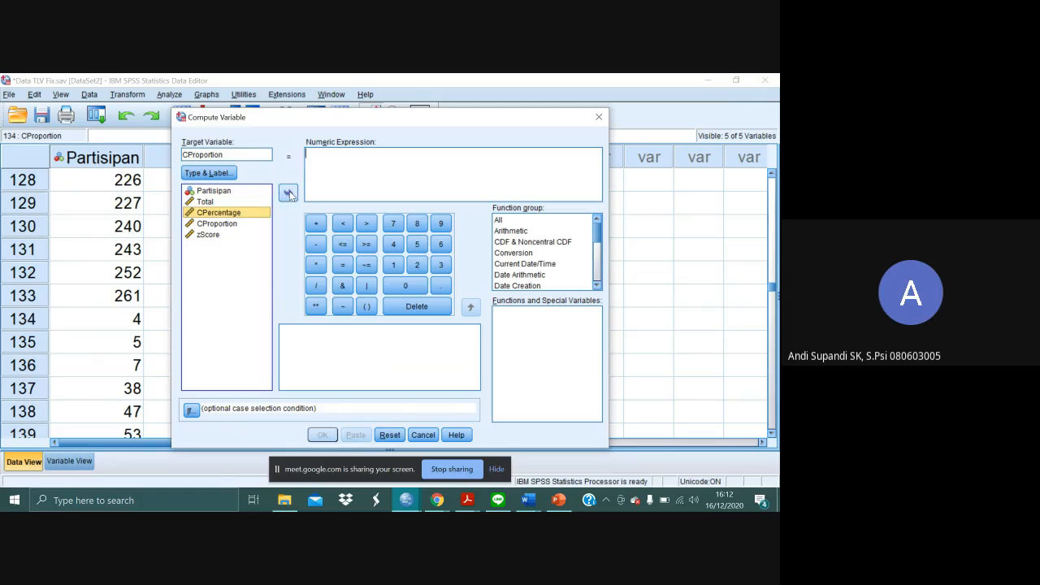
click(288, 192)
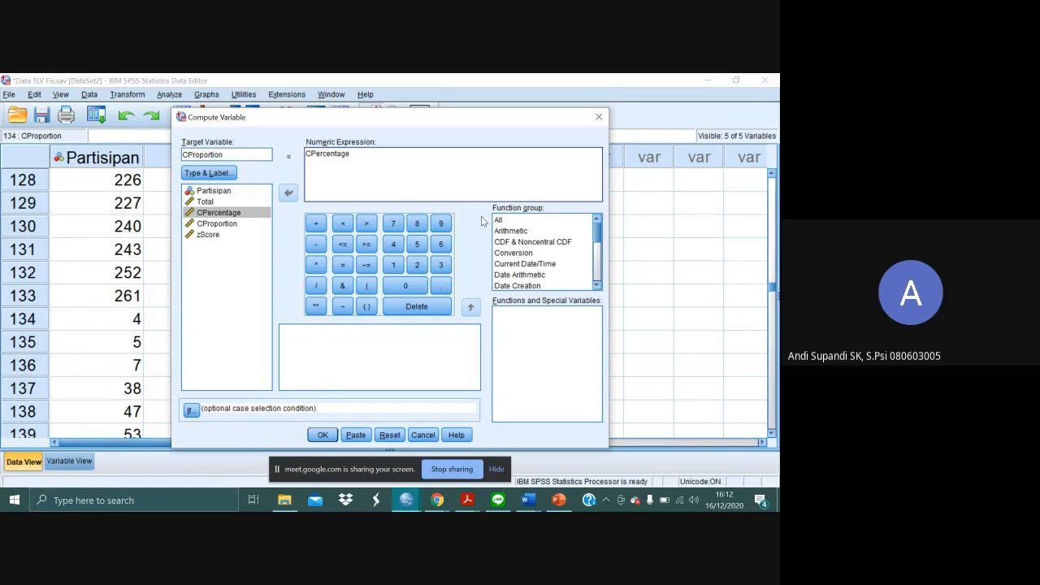
click(317, 288)
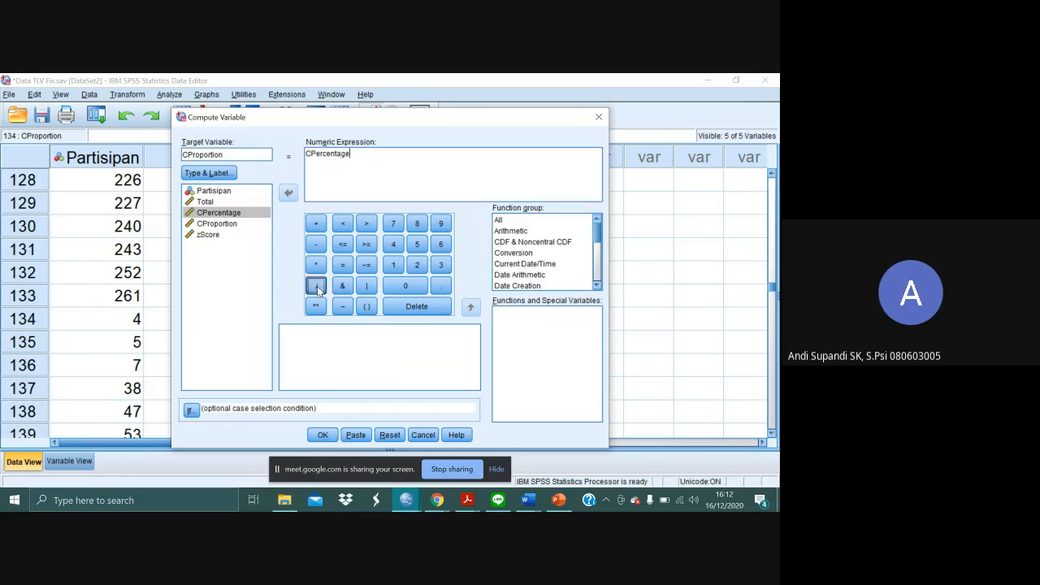
click(393, 264)
click(406, 285)
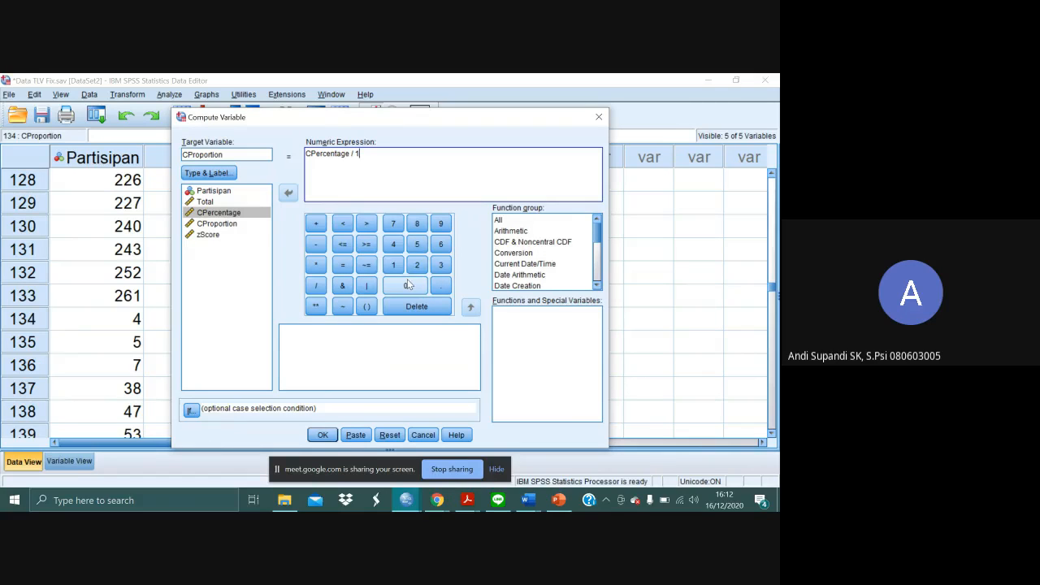
click(405, 285)
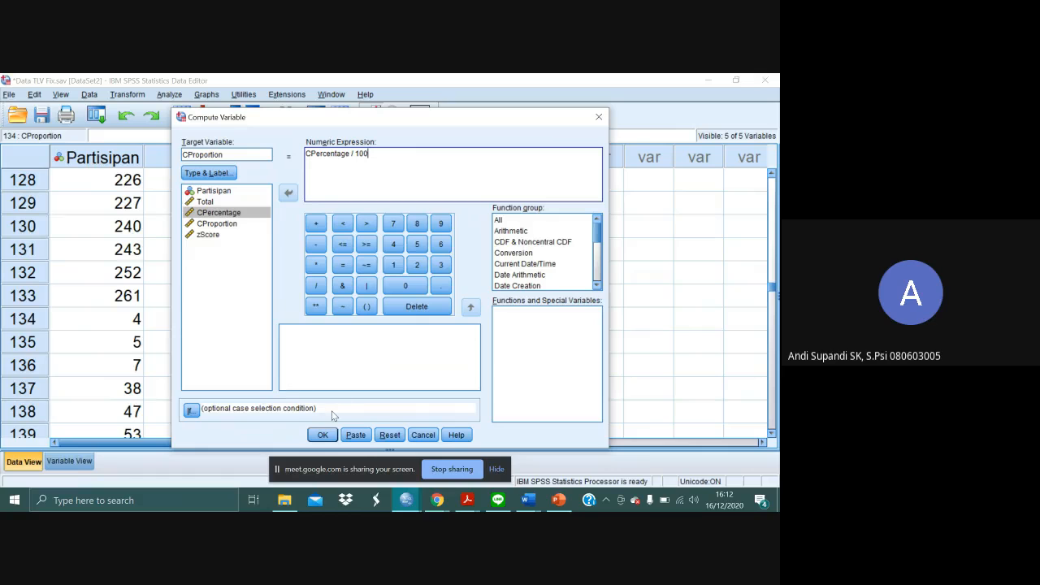
click(322, 434)
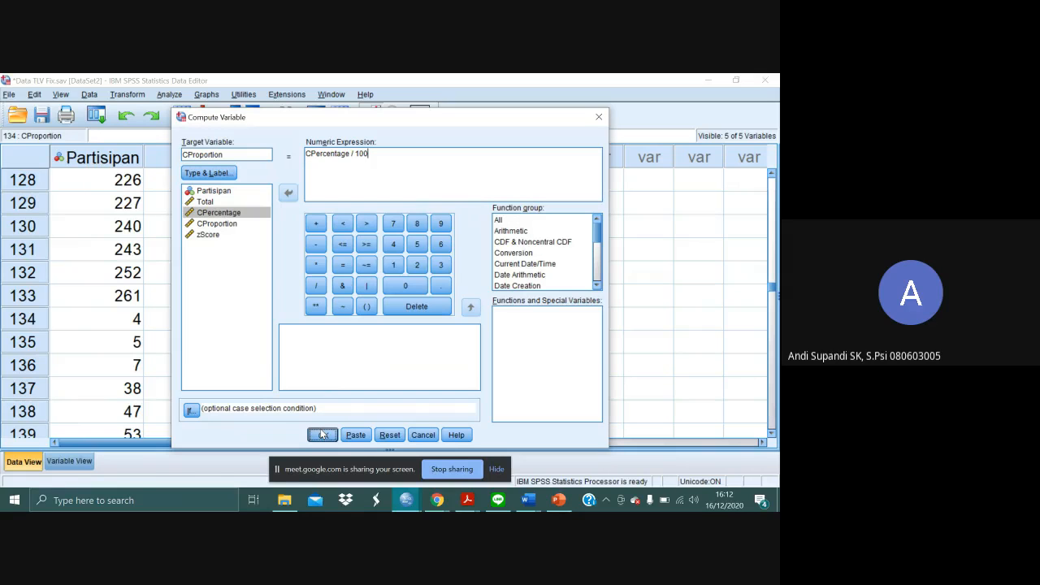
click(373, 302)
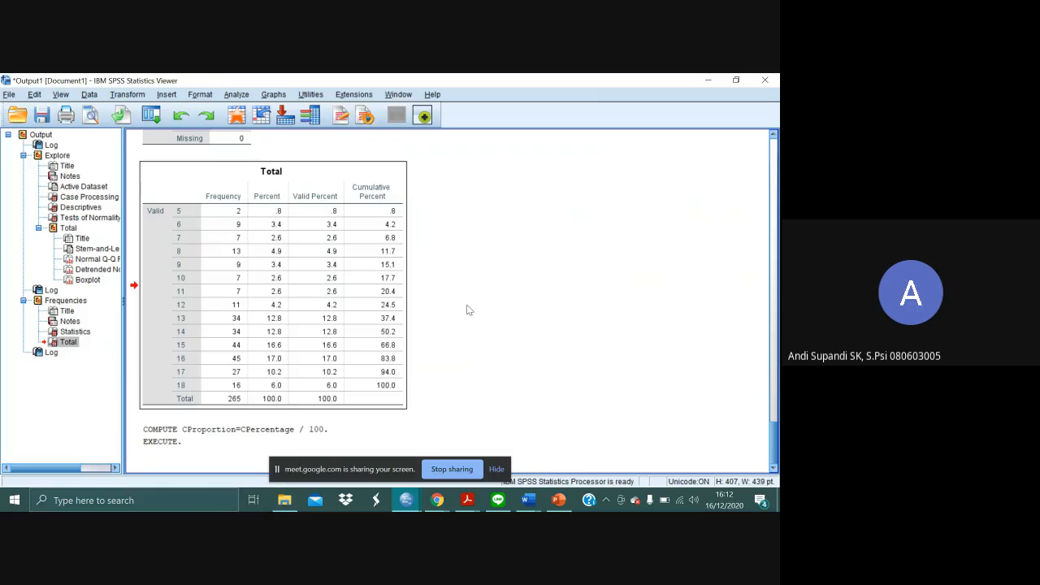
- Return to the data set and check the computed CProportion values for the cases with Totals of 7, 15 and 16
key(alt+Tab)
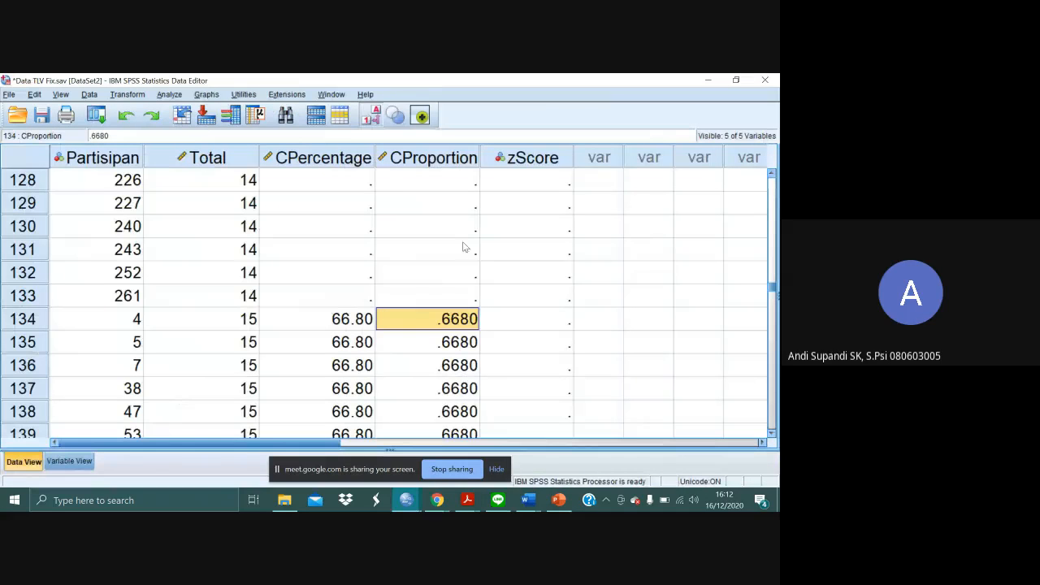
click(456, 273)
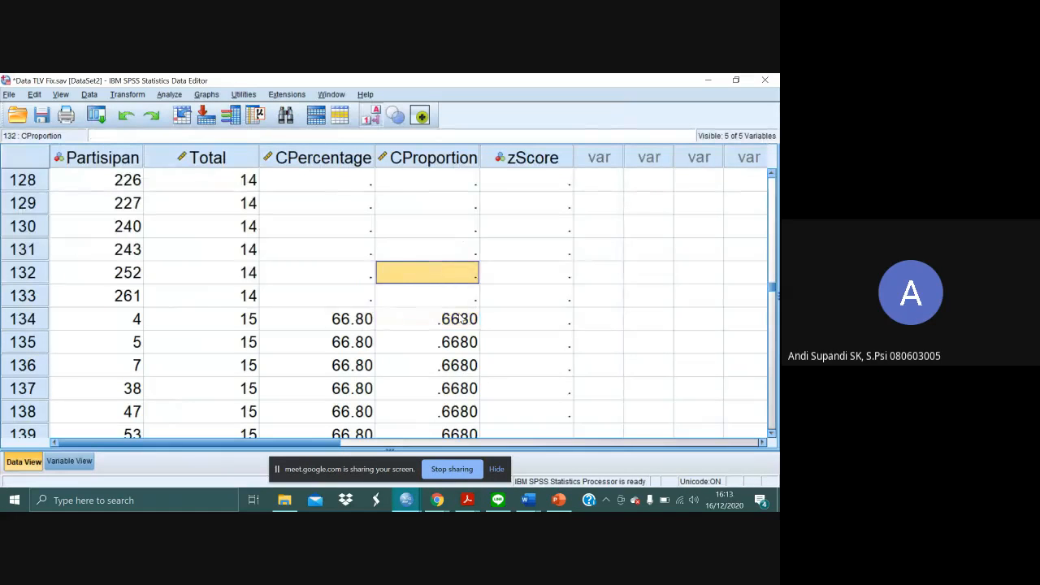
scroll(459, 317, down, 17)
scroll(461, 320, down, 3)
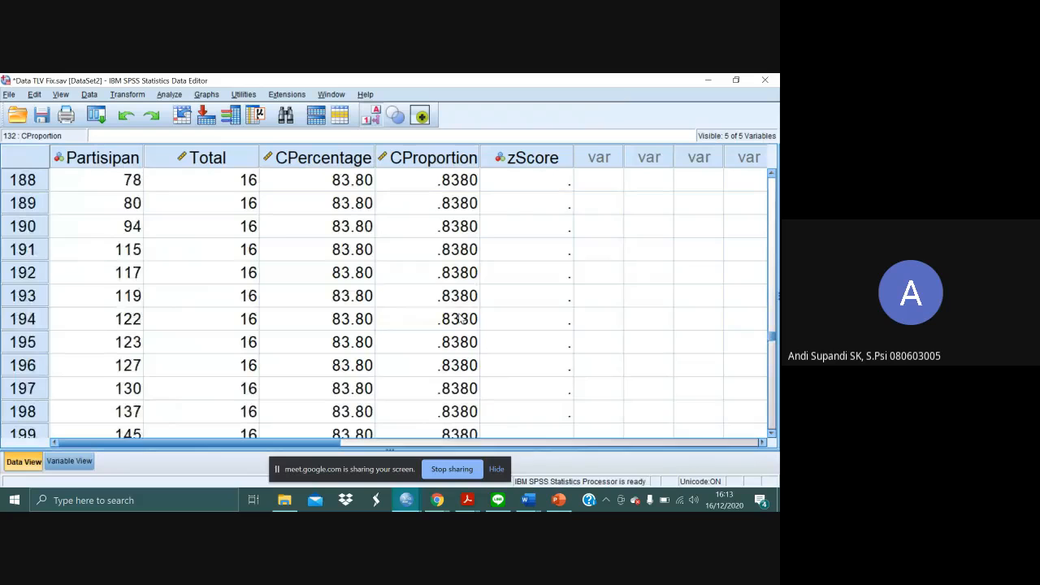
scroll(460, 319, down, 7)
scroll(460, 319, up, 12)
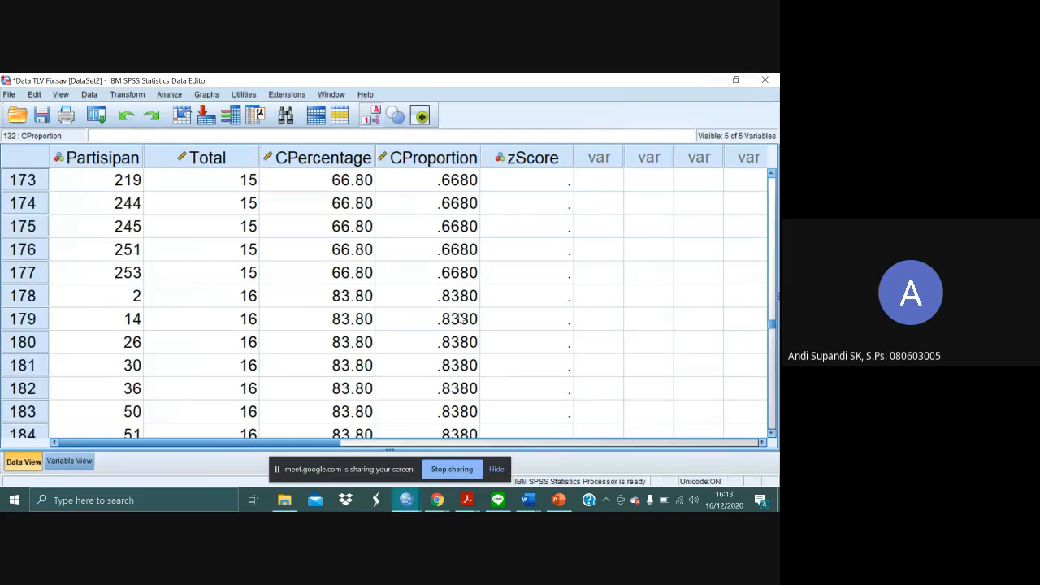
scroll(460, 319, up, 14)
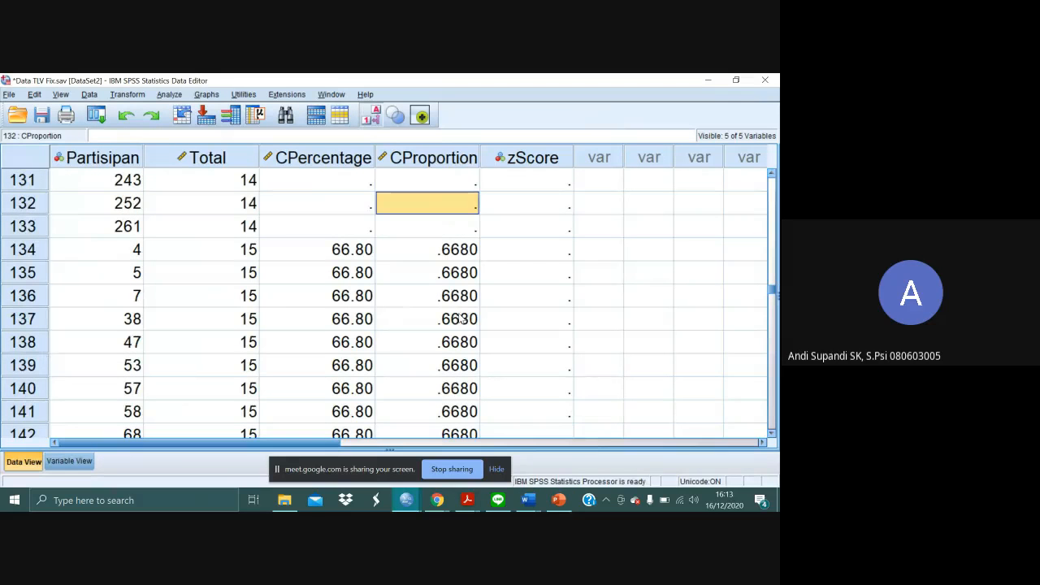
right_click(461, 320)
click(456, 262)
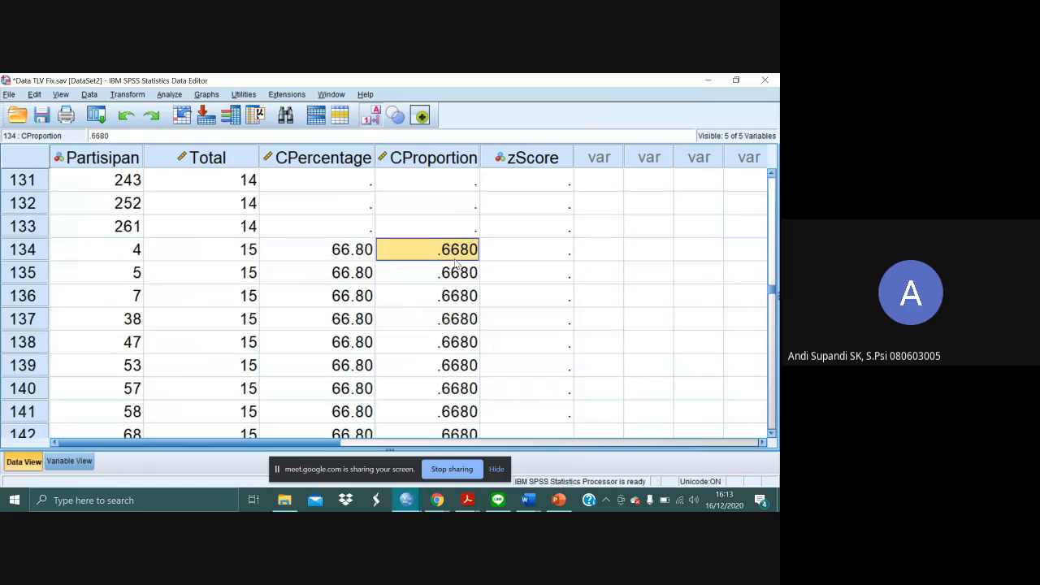
scroll(455, 261, up, 20)
scroll(455, 263, down, 3)
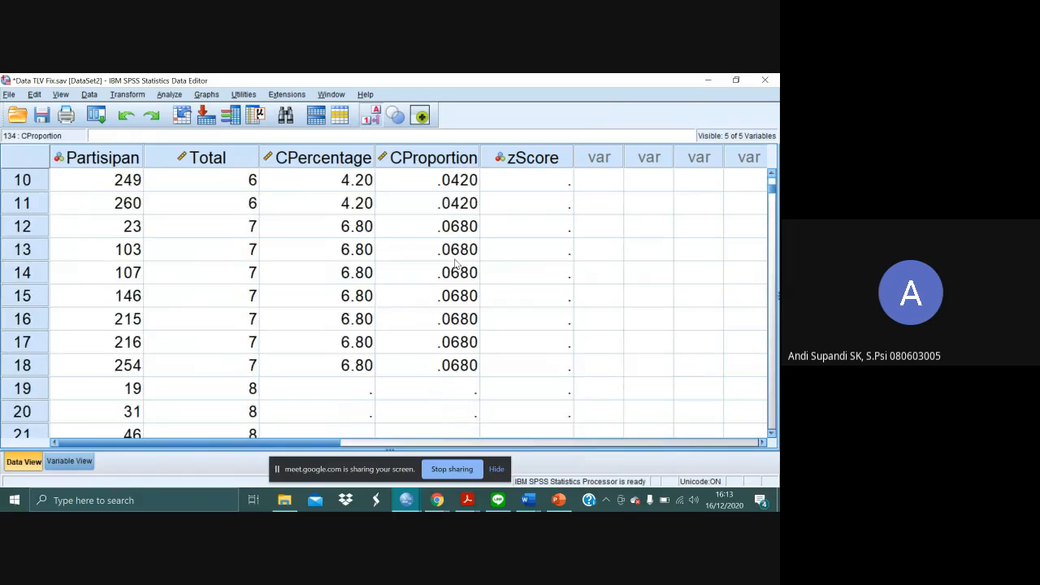
click(472, 365)
click(557, 348)
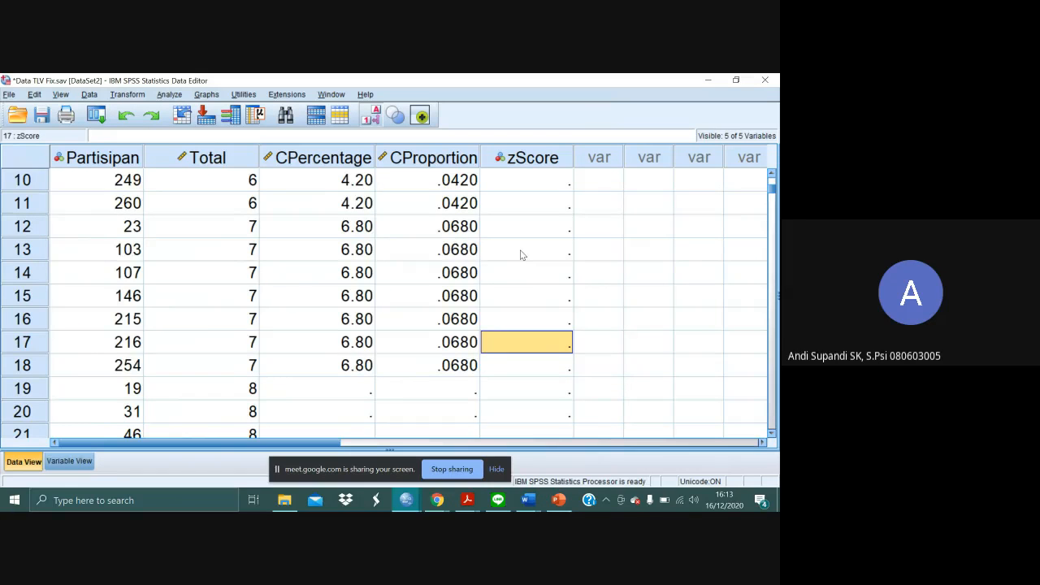
- Switch to Adobe Acrobat Reader and show the unit normal table in Statistics for the Behavioral Sciences
key(alt+Tab)
key(alt+Tab)
key(alt+Tab)
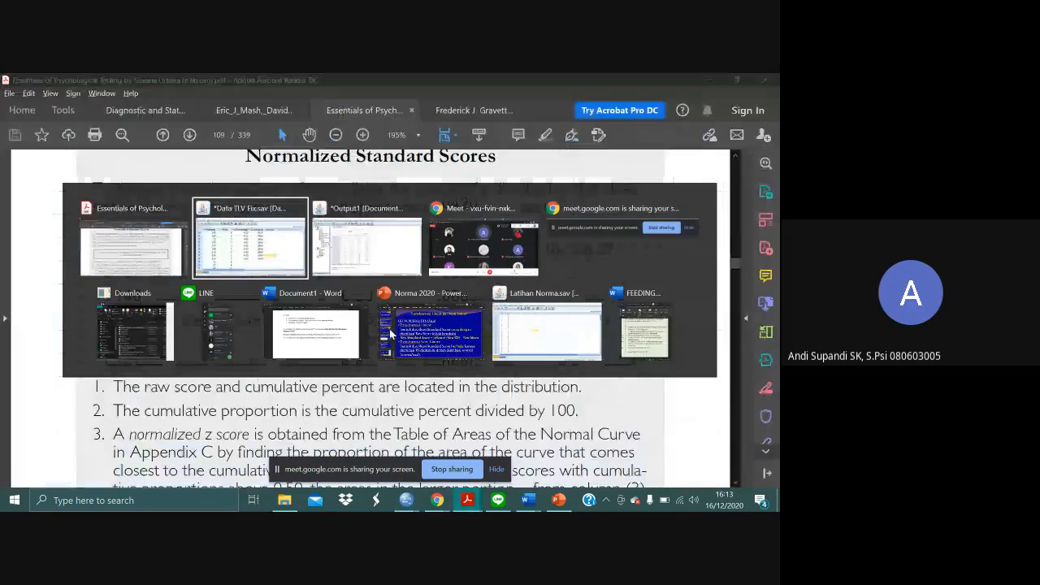
key(alt+shift+Tab)
key(ctrl+Tab)
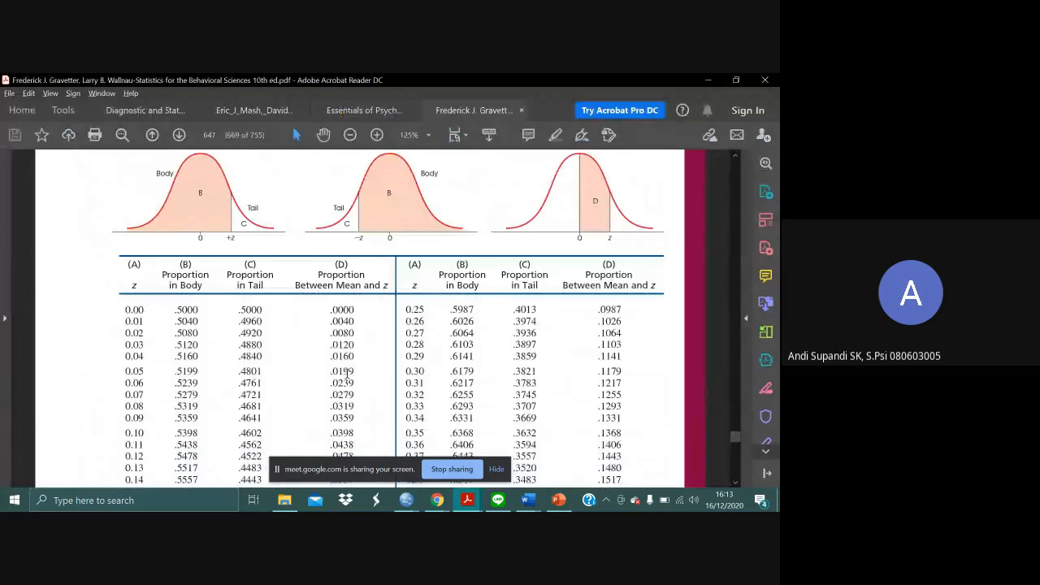
- Find the tail proportion closest to .0680 in the unit normal table and select its z value of 1.49
scroll(383, 373, down, 1)
scroll(384, 373, down, 3)
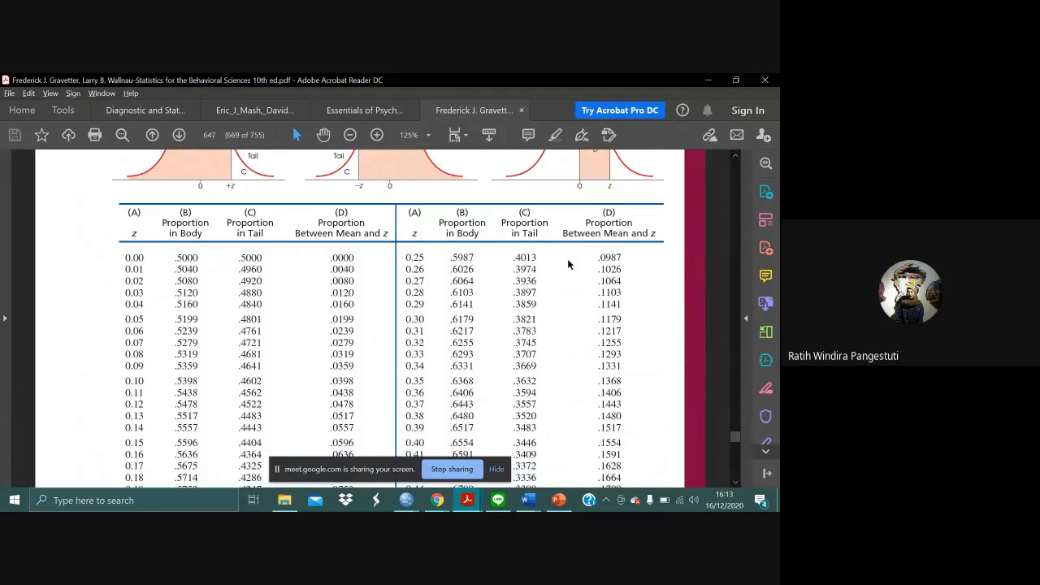
scroll(569, 264, down, 1)
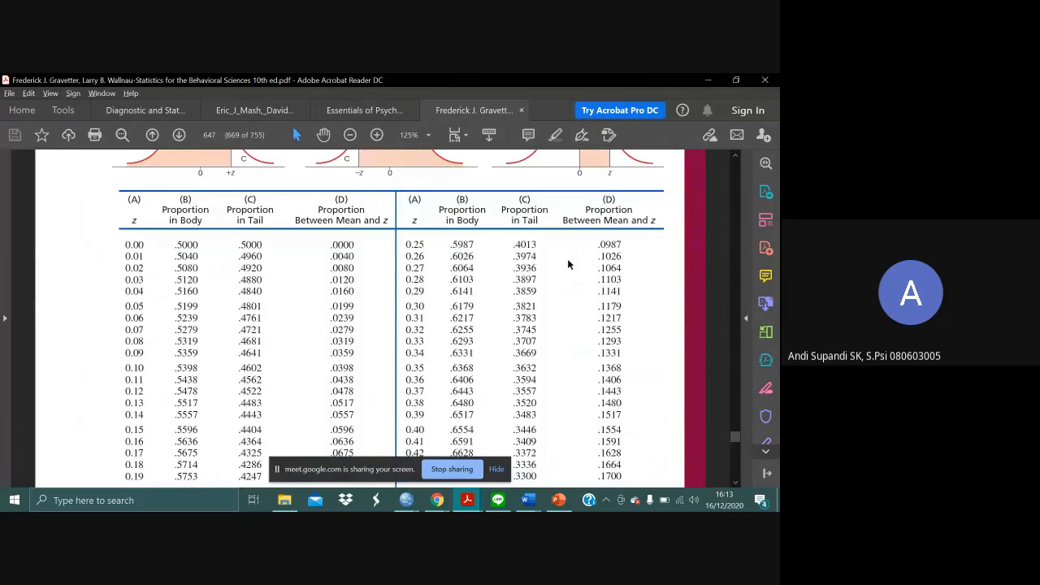
scroll(569, 264, down, 3)
scroll(568, 264, down, 15)
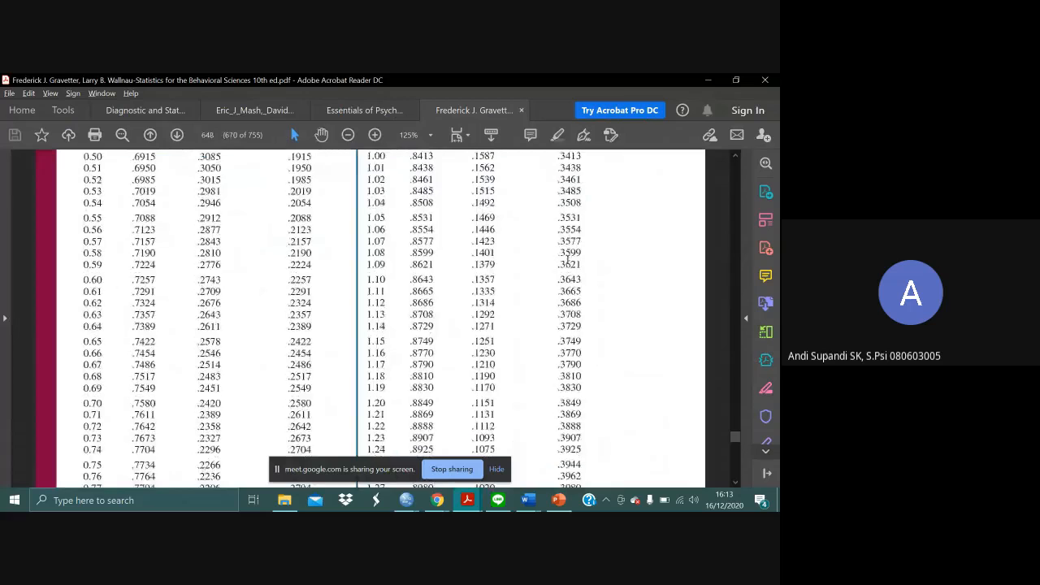
scroll(568, 258, down, 5)
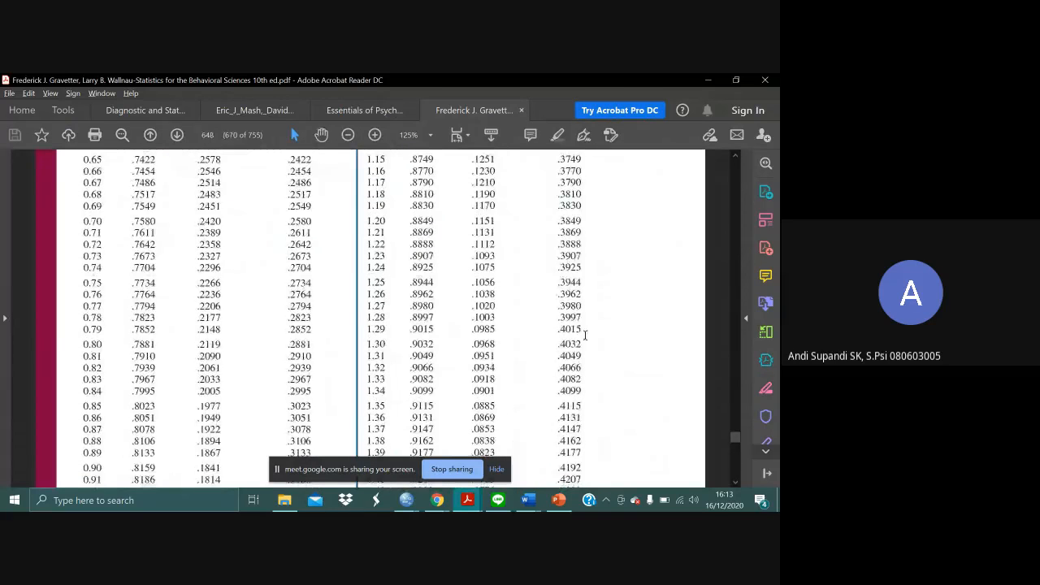
scroll(586, 346, down, 5)
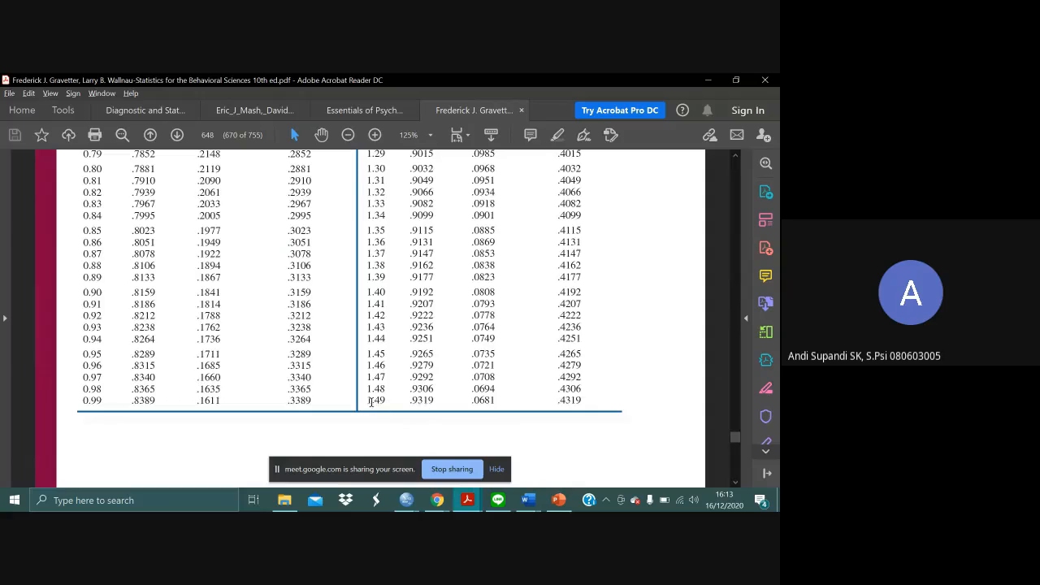
drag(390, 401, 358, 404)
- Switch to SPSS Statistics and enter -1.49 as the zScore of case 12, the first case with a Total of 7
key(alt+Tab)
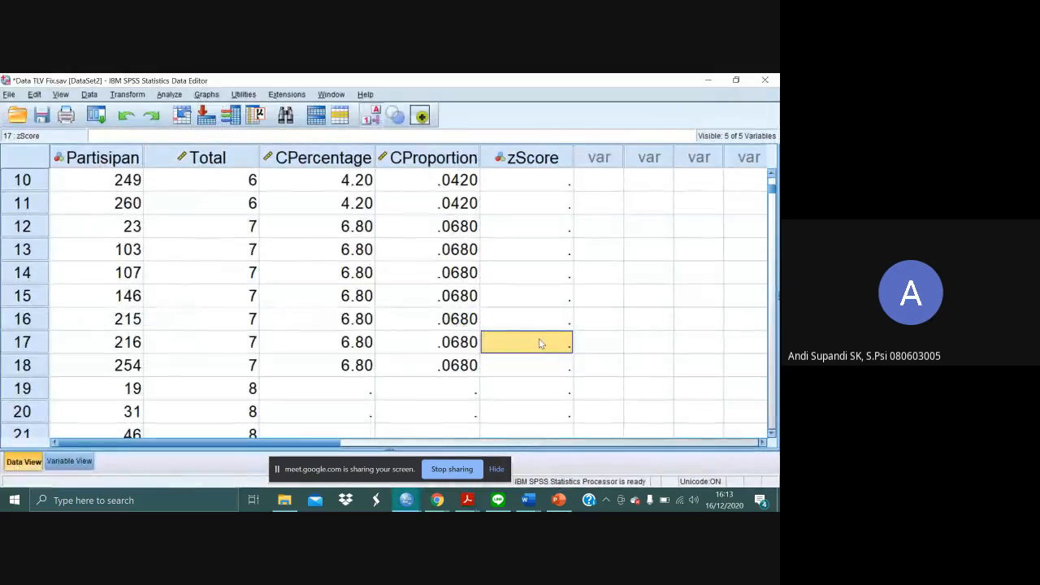
click(515, 227)
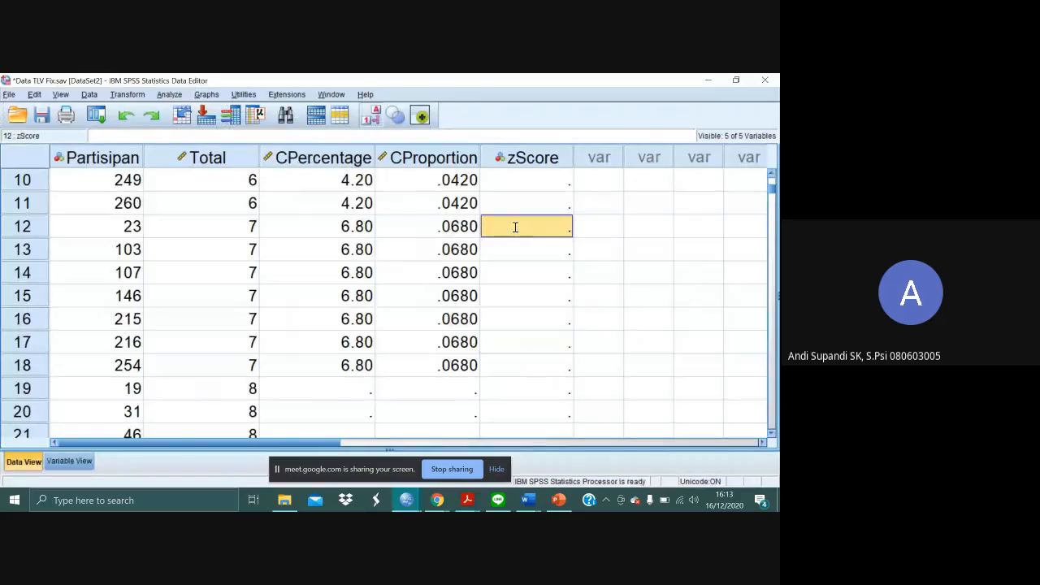
text(1.49)
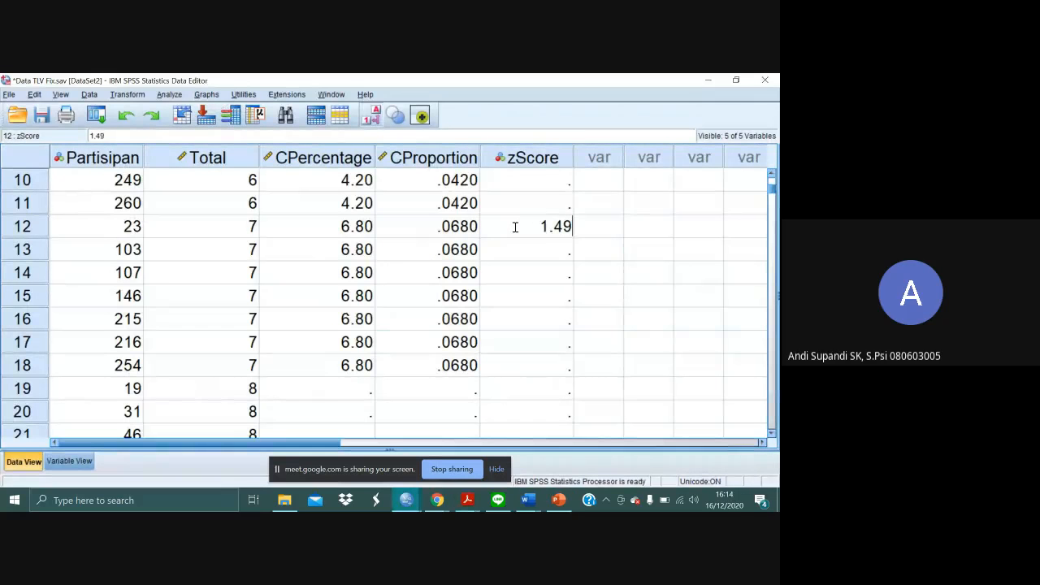
key(Return)
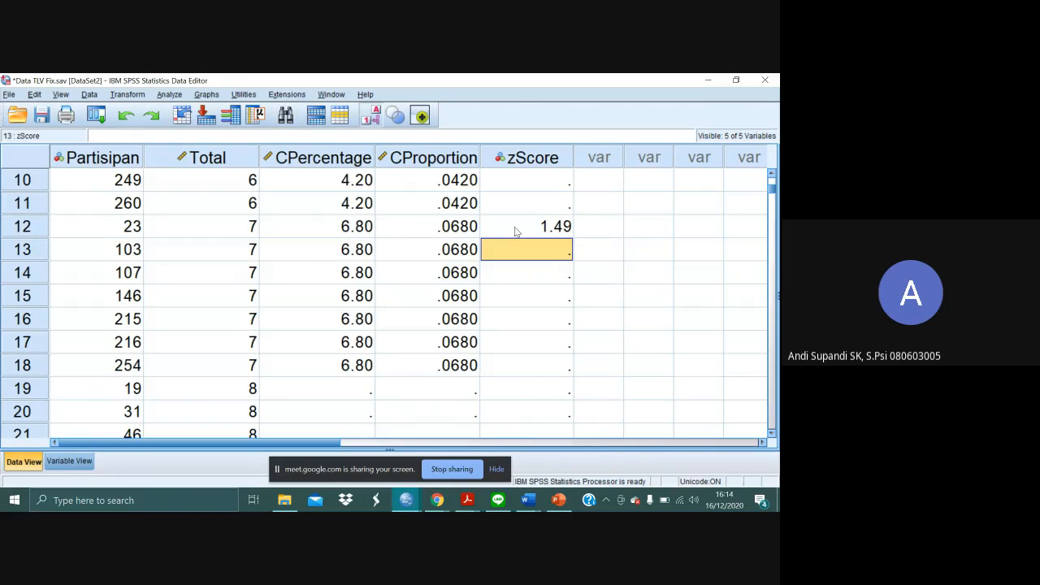
click(516, 232)
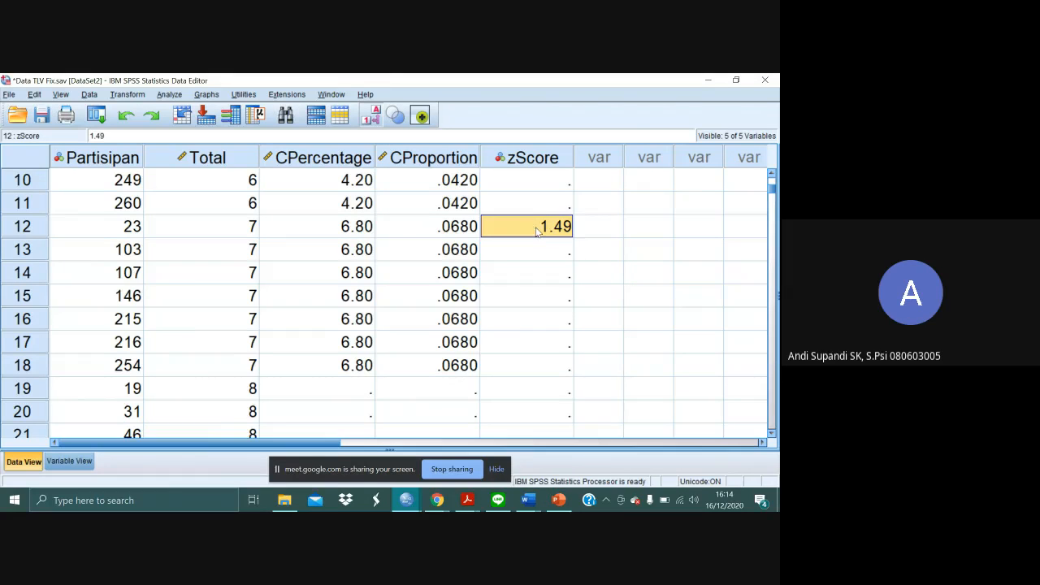
double_click(539, 227)
text(-)
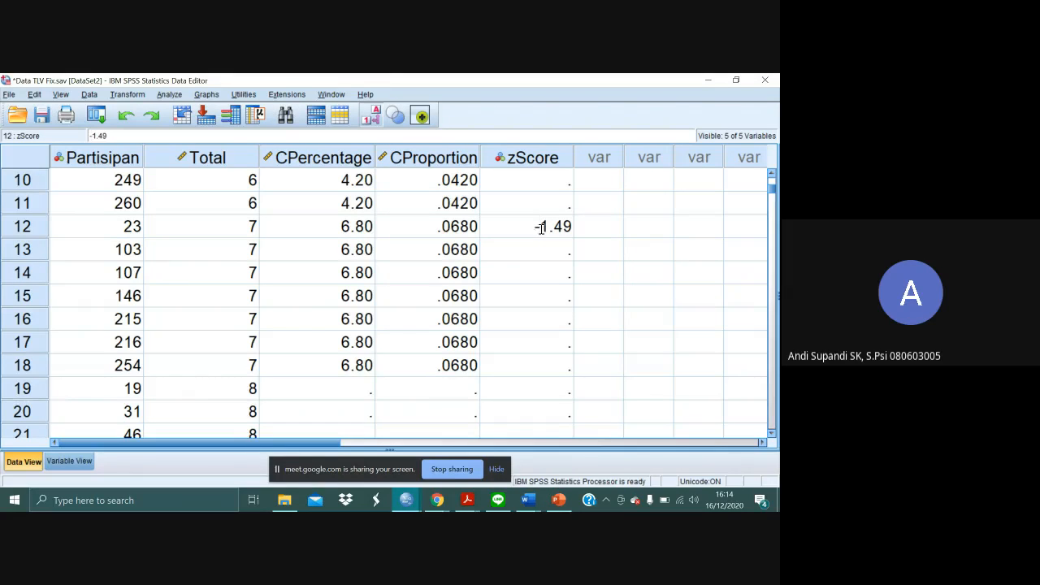
click(558, 249)
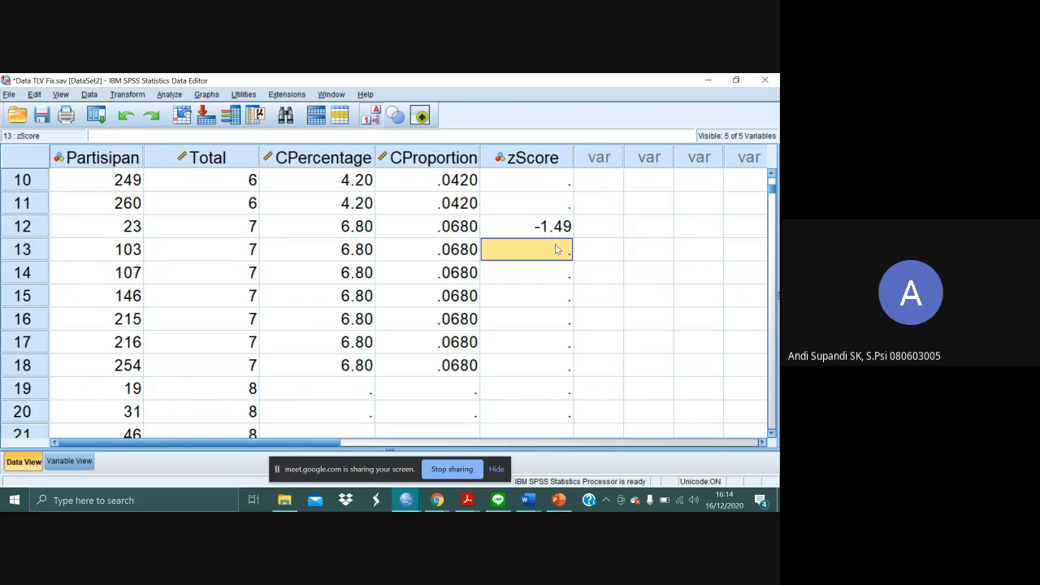
- Copy the zScore of case 12 to the other cases with a Total of 7, cases 13 to 18
click(558, 232)
key(Down)
key(shift+Down)
key(shift+Down)
key(shift+Down)
key(shift+Down)
key(shift+Down)
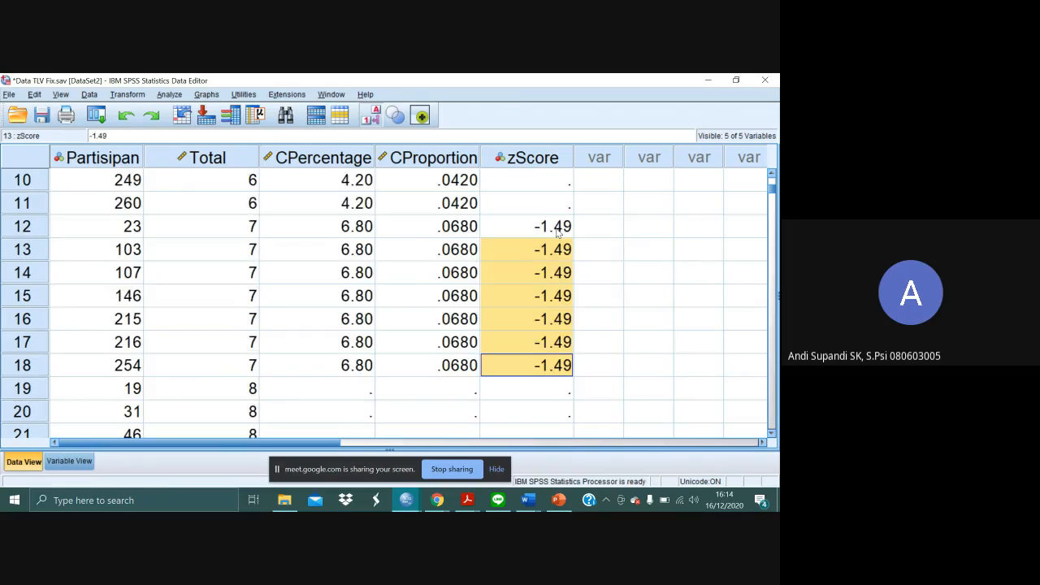
click(604, 249)
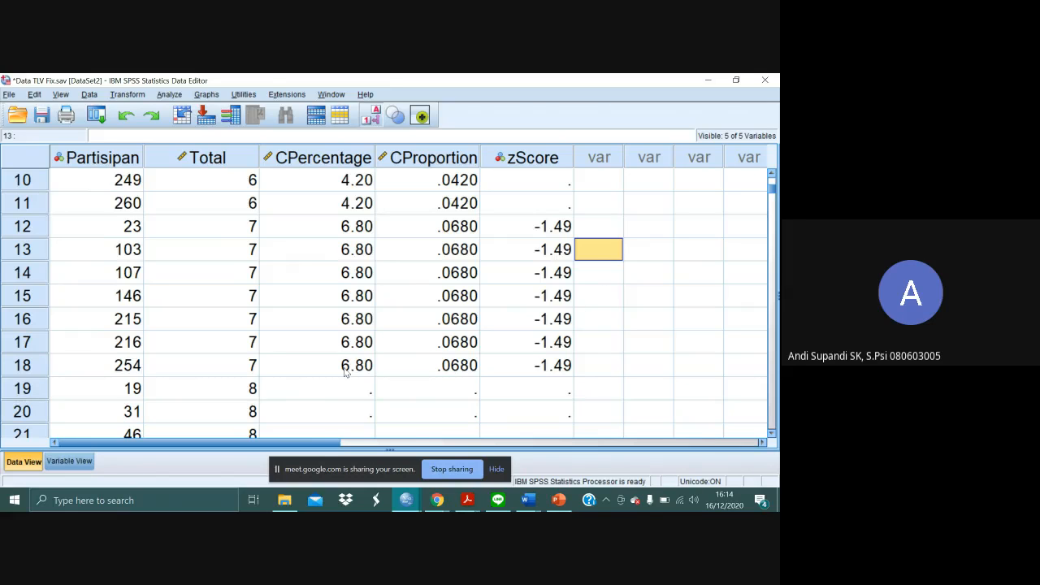
- Locate the first case with a Total of 15, case 134, and select its CProportion value
scroll(340, 372, down, 11)
scroll(340, 372, down, 20)
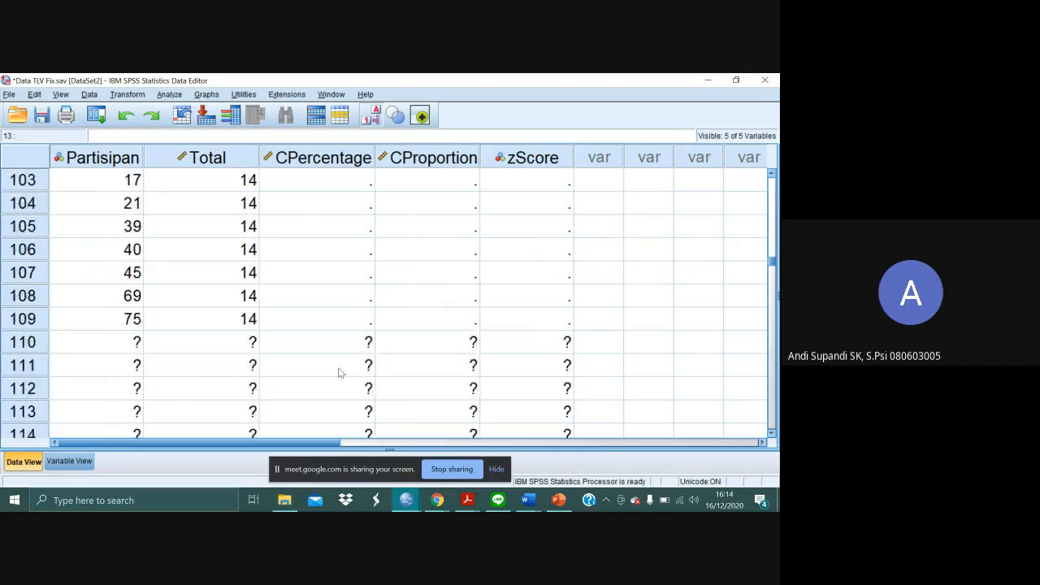
scroll(339, 373, up, 6)
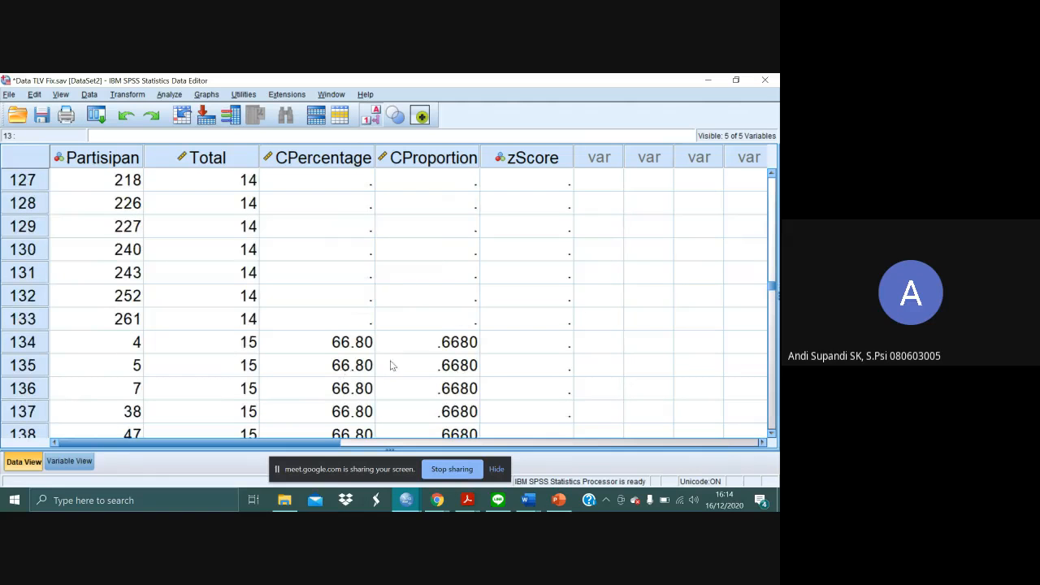
click(451, 344)
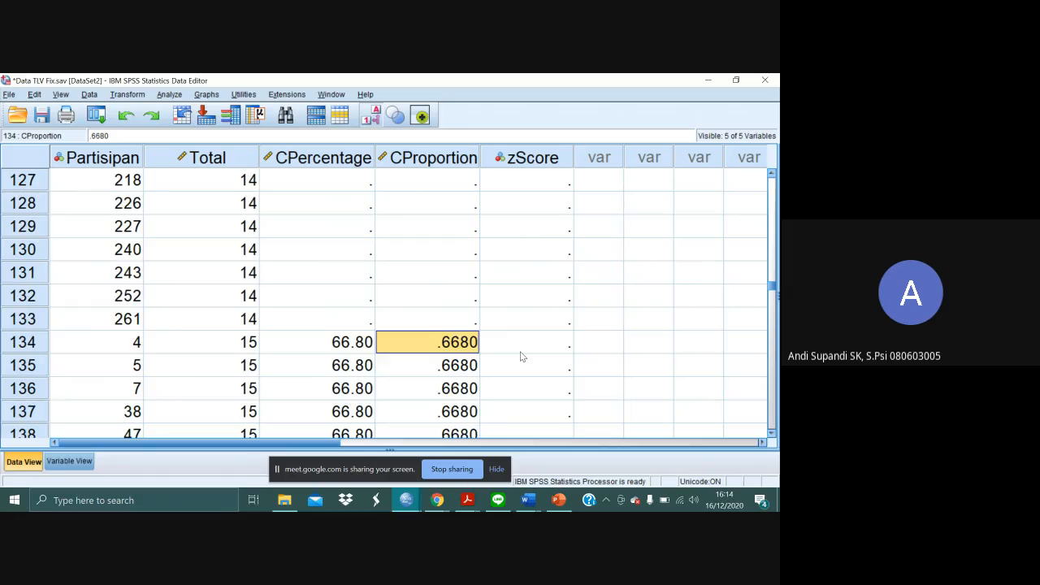
- Switch to Adobe Acrobat Reader, find the body proportion closest to .6680 in the unit normal table, and copy its z value of 0.43
key(alt+Tab)
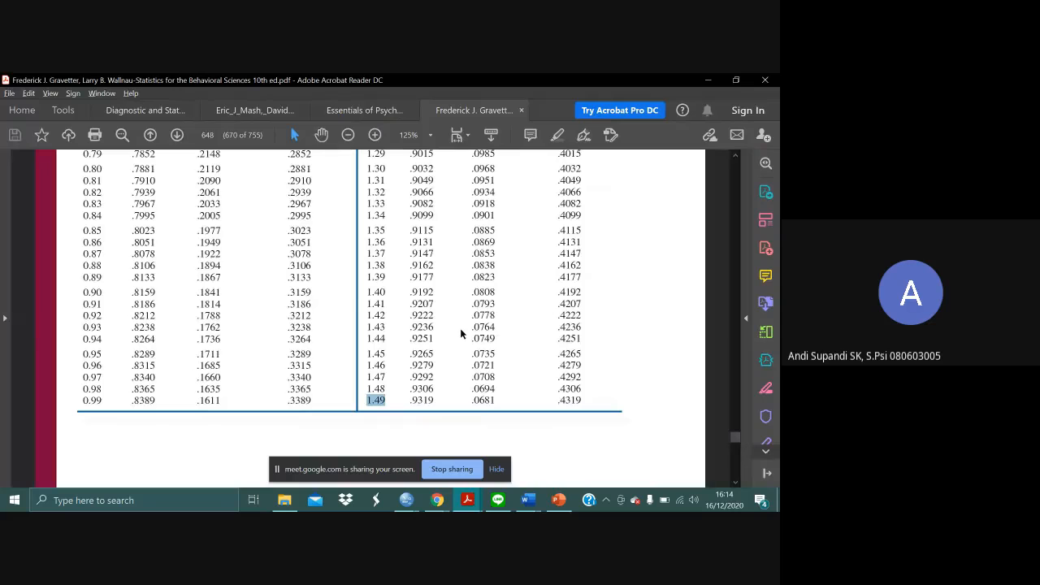
scroll(461, 334, up, 2)
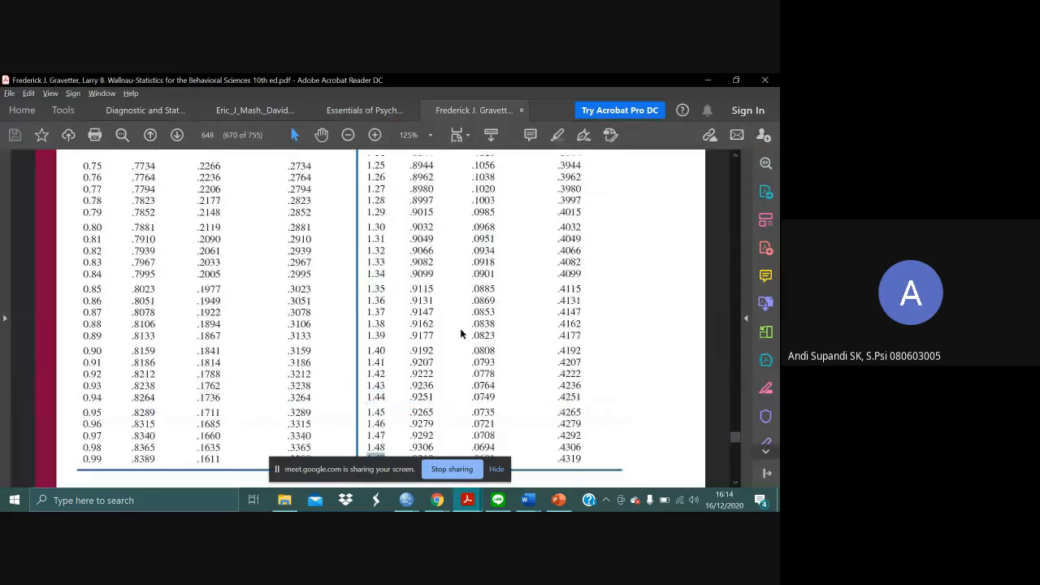
scroll(460, 334, up, 10)
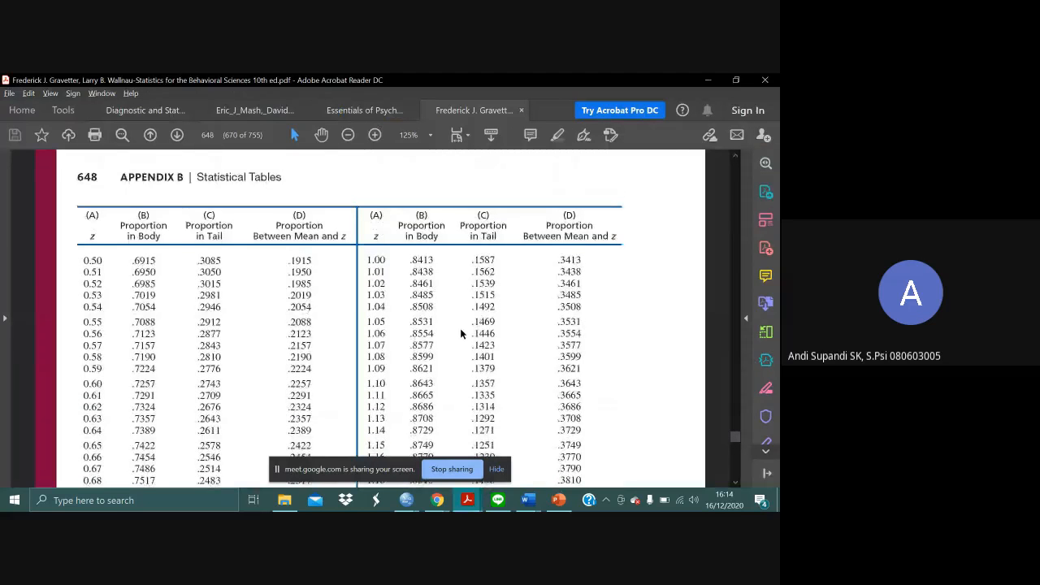
scroll(461, 334, up, 10)
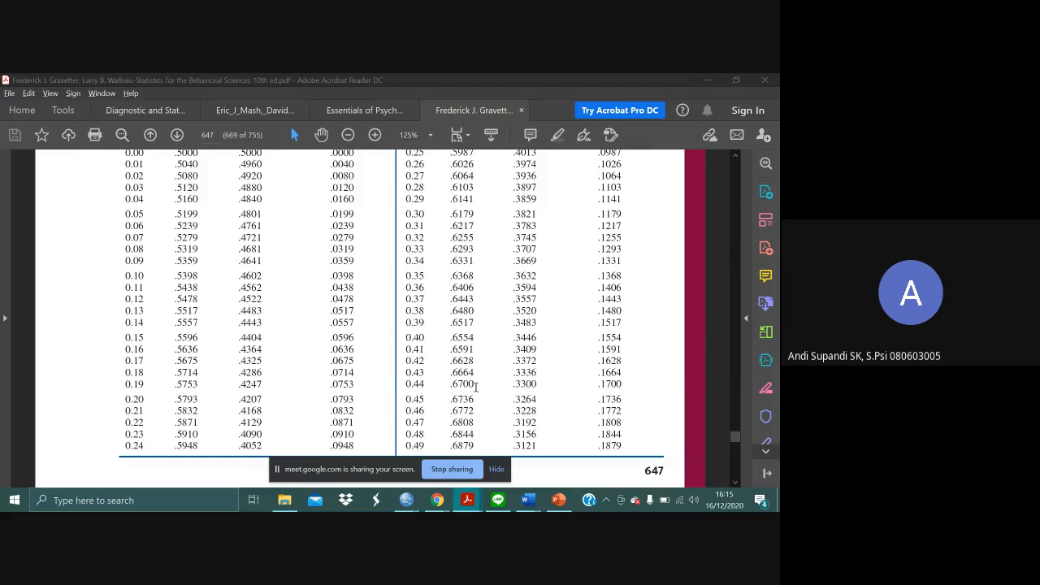
key(alt+Tab)
key(alt+Tab)
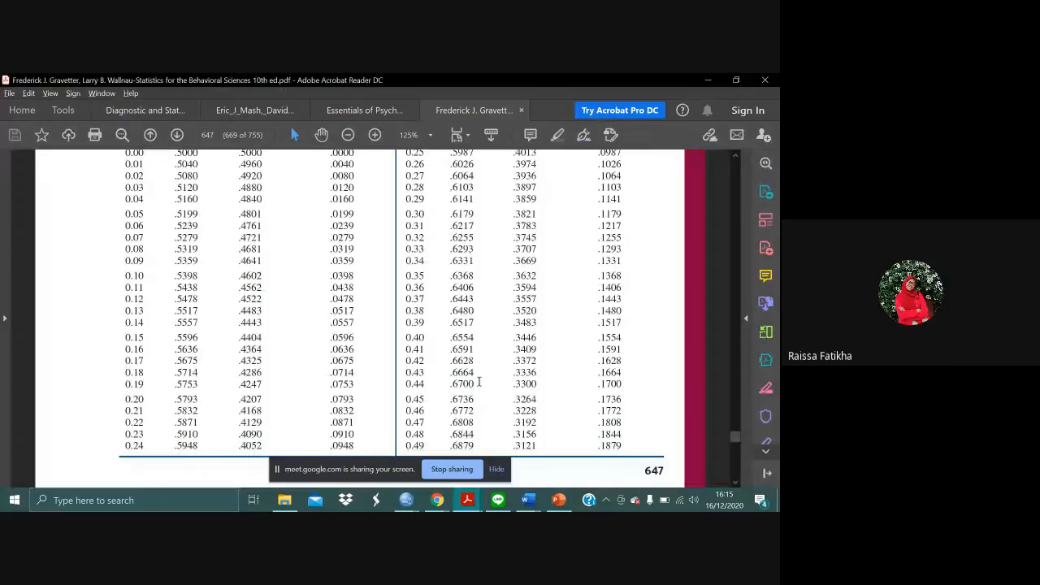
drag(426, 372, 436, 383)
click(438, 383)
key(alt+Tab)
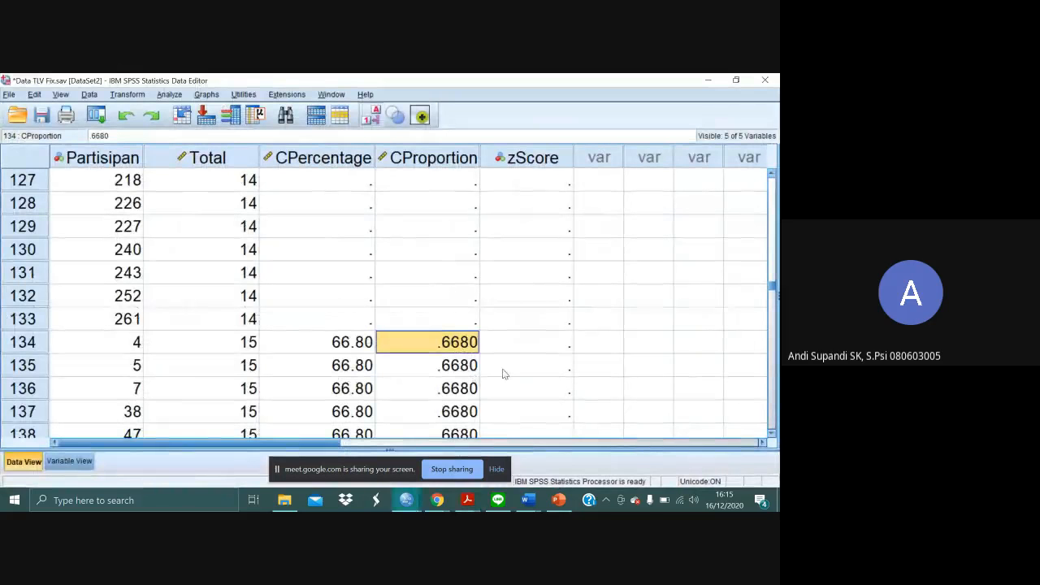
key(alt+Tab)
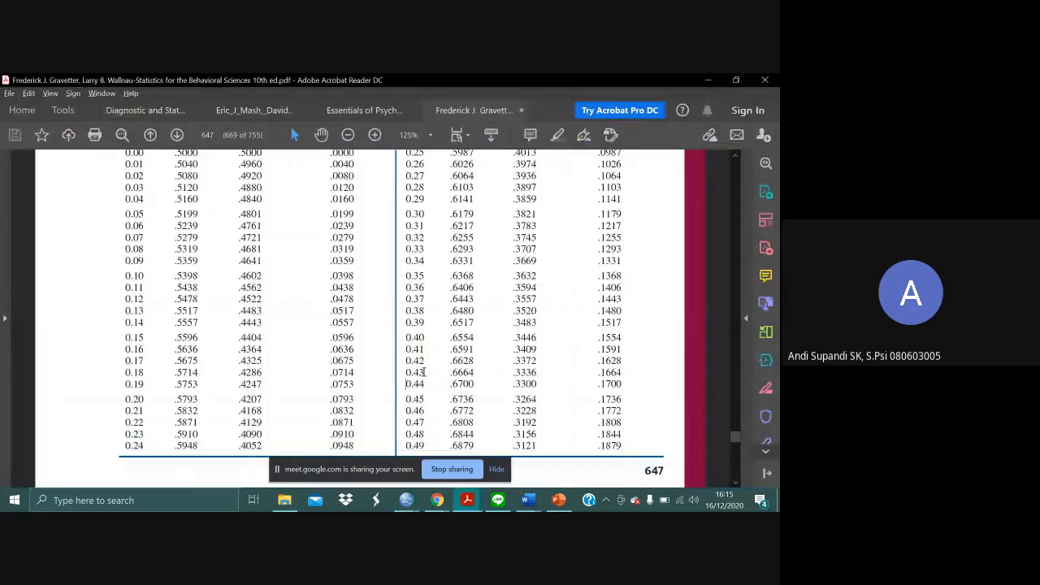
drag(427, 373, 402, 372)
- Return to SPSS Statistics and paste the copied z value, 0.43, as the zScore of case 134
key(alt+Tab)
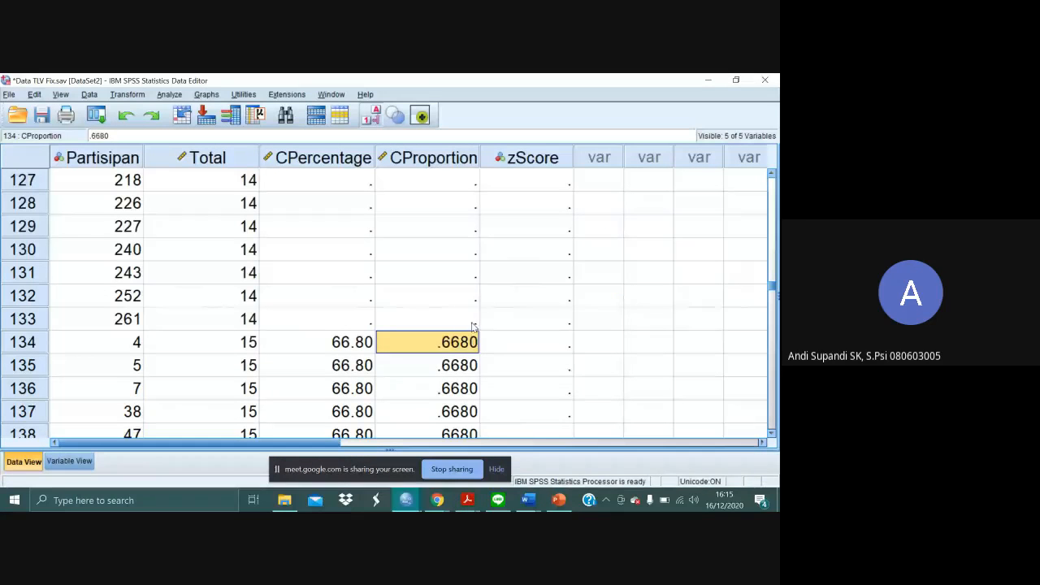
click(536, 345)
double_click(534, 339)
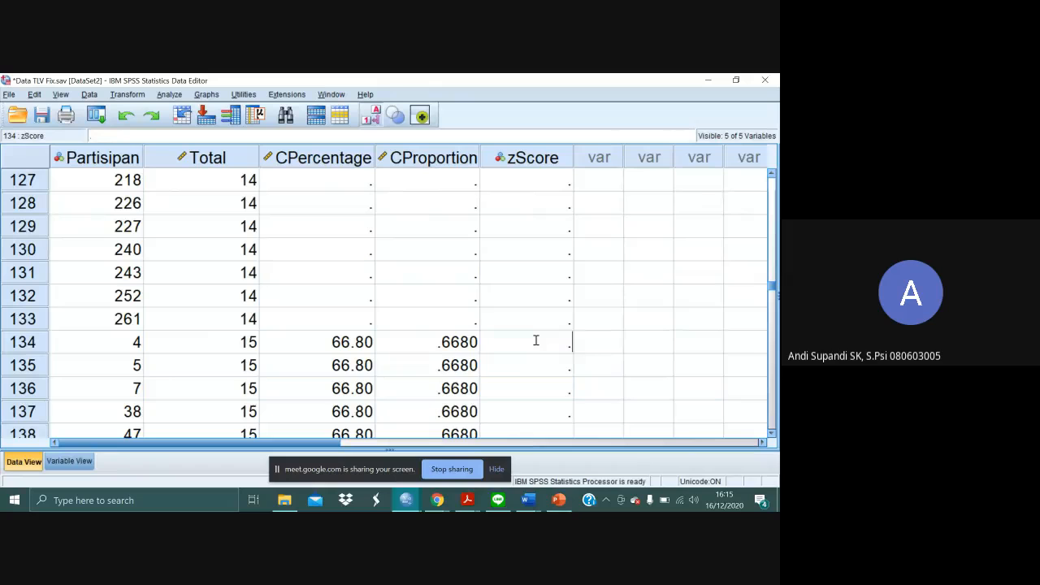
text(.43)
key(Return)
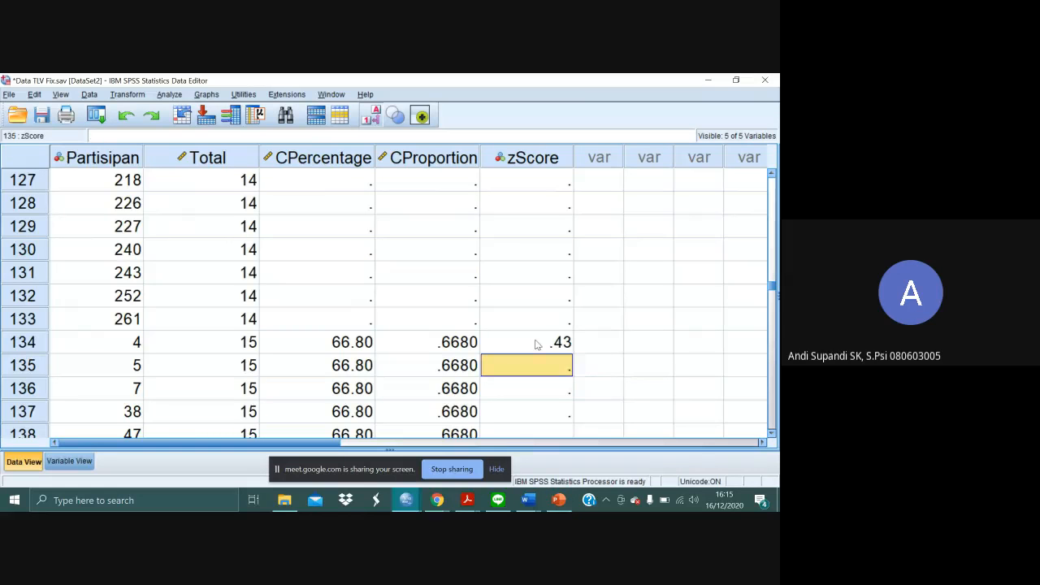
- Copy the zScore of case 134 to the remaining cases with a Total of 15, cases 135 to 177, and check the filled rows
click(537, 344)
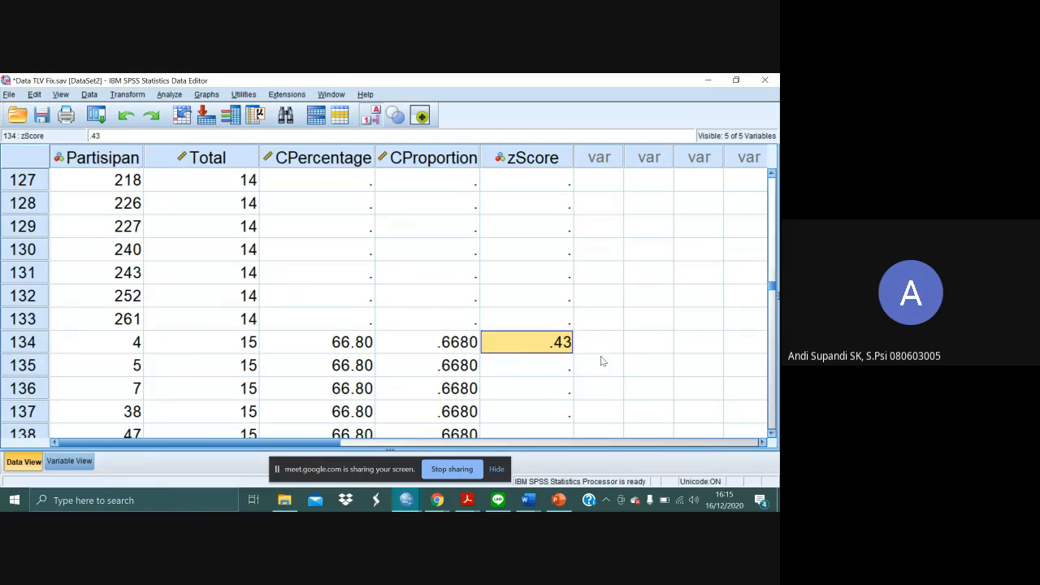
key(Down)
key(shift+Down)
key(shift+Down)
key(shift+Down)
key(shift+Down)
key(shift+Down)
key(shift+Down)
key(shift+Down)
key(shift+Down)
key(shift+Down)
key(shift+Down)
key(shift+Down)
key(shift+Down)
key(shift+Down)
key(shift+Down)
key(shift+Down)
key(shift+Down)
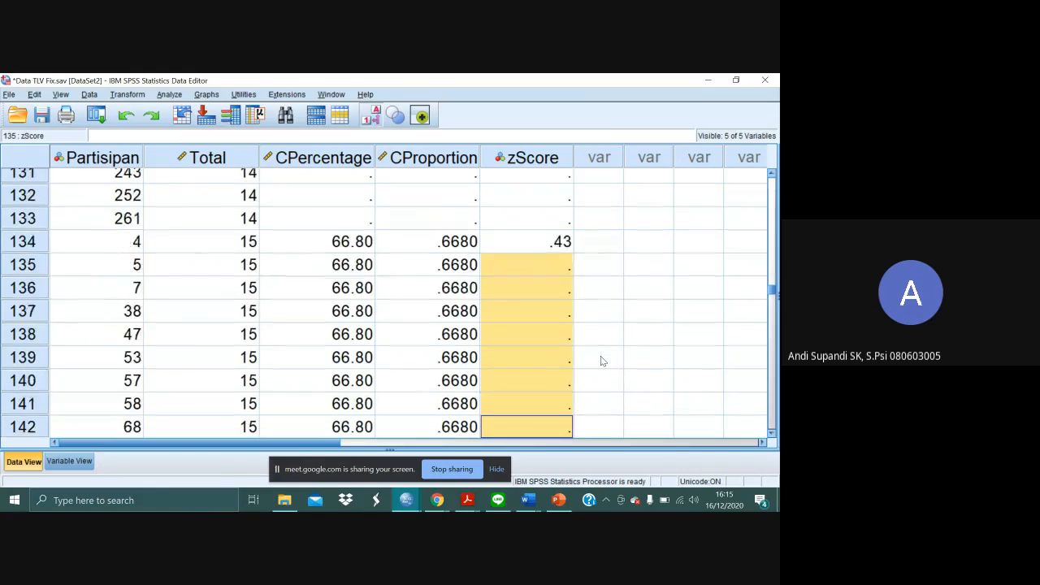
key(shift+Down)
key(shift+Down)
key(shift+Down)
key(shift+Down)
key(shift+Down)
key(shift+Down)
key(shift+Down)
key(shift+Down)
key(shift+Down)
key(shift+Down)
key(shift+Down)
key(shift+Down)
key(shift+Down)
key(shift+Down)
key(shift+Down)
key(shift+Down)
key(shift+Down)
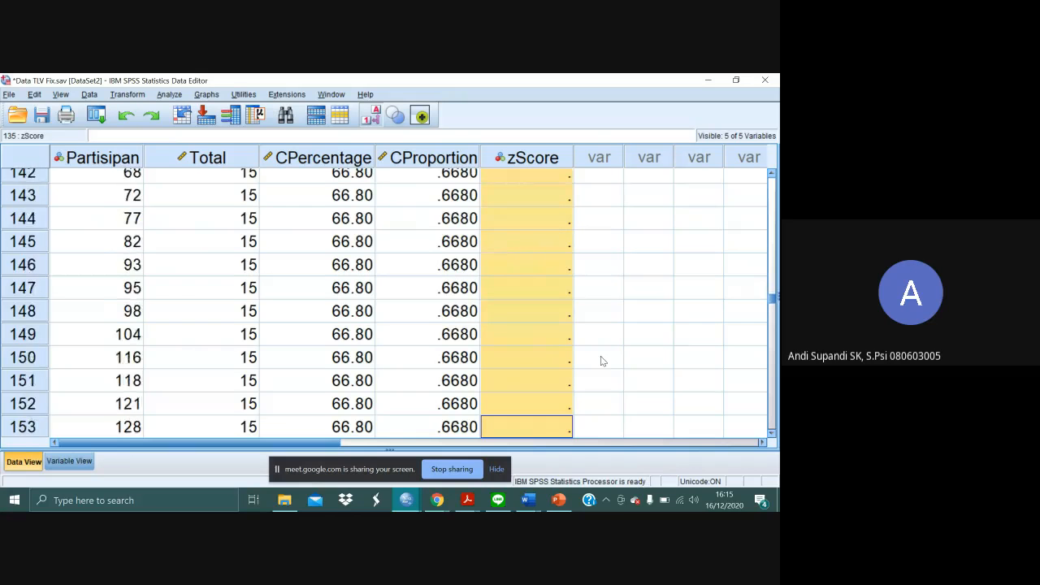
key(shift+Down)
key(shift+Down)
key(shift+Down)
key(shift+Down)
key(shift+Down)
key(shift+Down)
key(shift+Down)
key(shift+Down)
key(shift+Down)
key(shift+Down)
key(shift+Down)
key(shift+Down)
key(shift+Down)
key(shift+Down)
key(shift+Down)
key(shift+Down)
key(shift+Down)
key(shift+Down)
key(shift+Down)
key(shift+Down)
key(shift+Up)
key(shift+Up)
key(shift+Up)
key(shift+Up)
key(shift+Up)
key(shift+Up)
key(shift+Up)
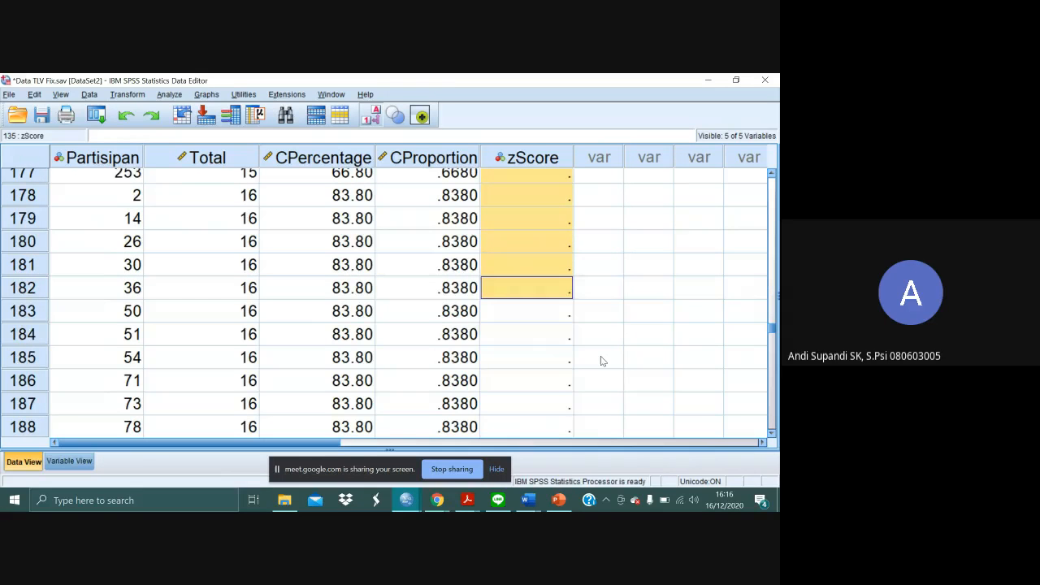
key(shift+Up)
key(shift+Up)
key(shift+Up)
key(shift+Up)
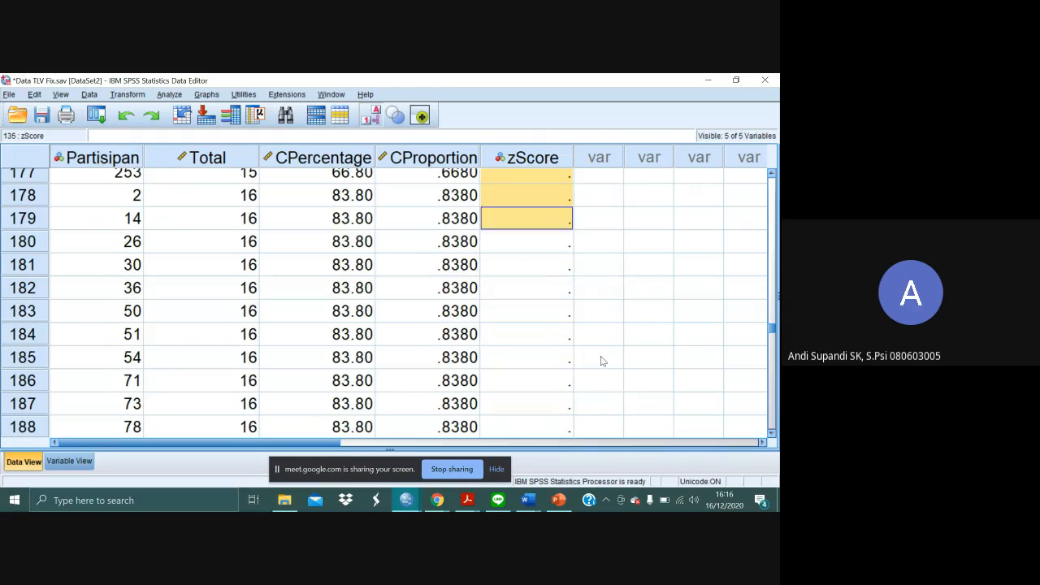
text(.43)
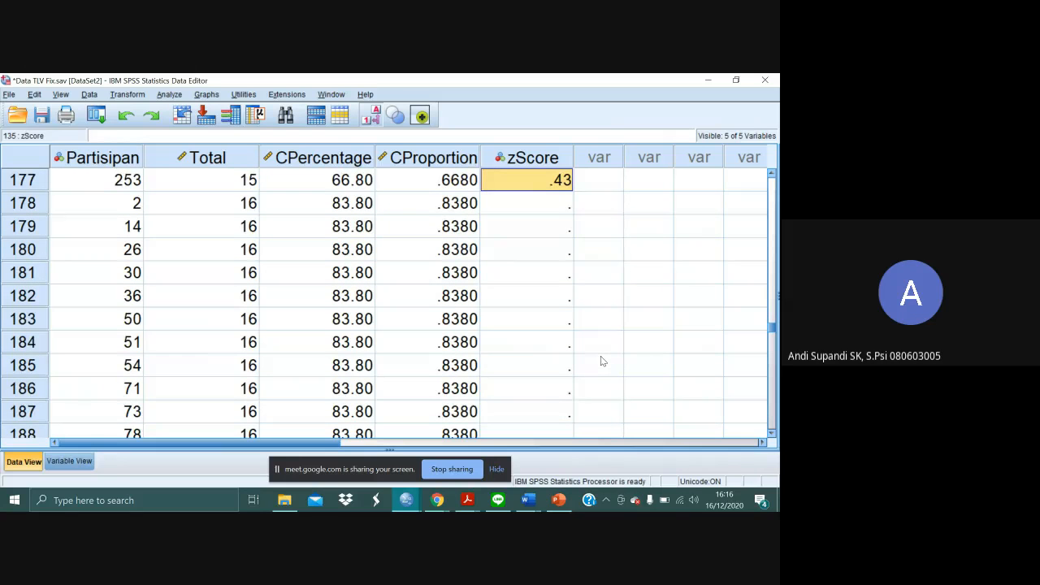
scroll(601, 361, up, 4)
click(601, 358)
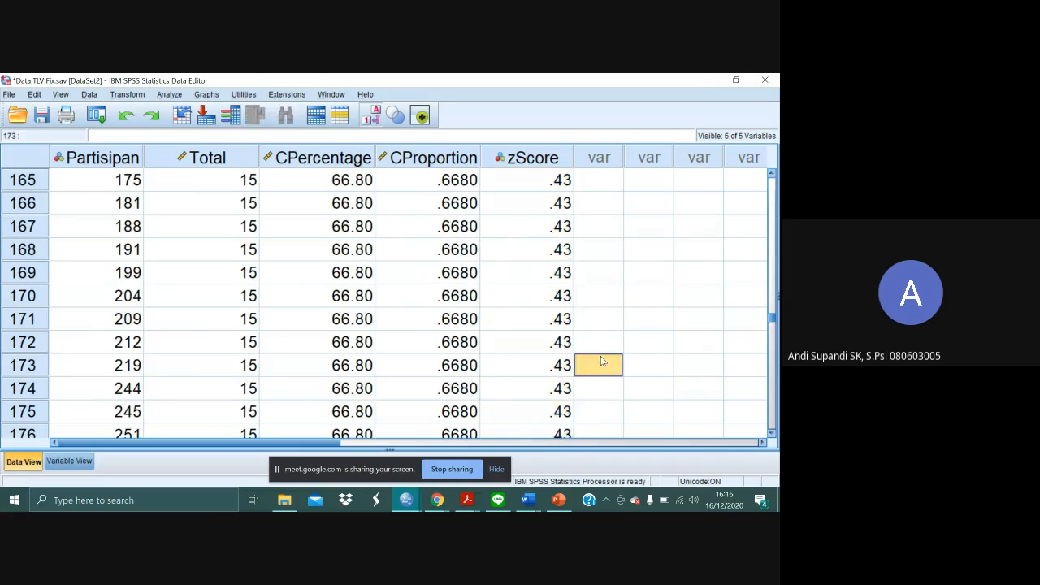
scroll(601, 358, down, 1)
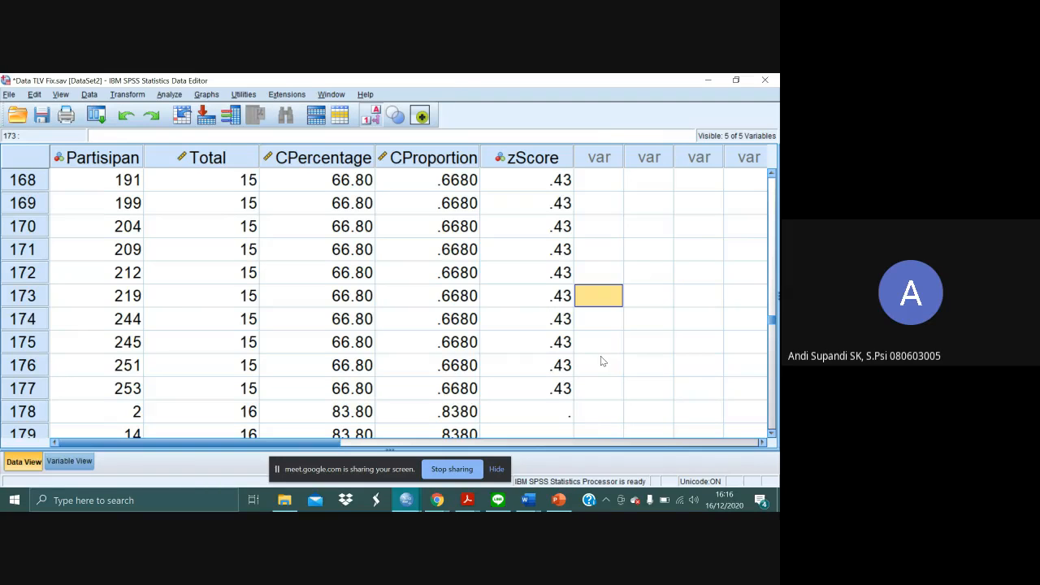
- Switch to Adobe Acrobat Reader and find the z value whose body proportion is closest to .8380 in the unit normal table
scroll(601, 361, down, 2)
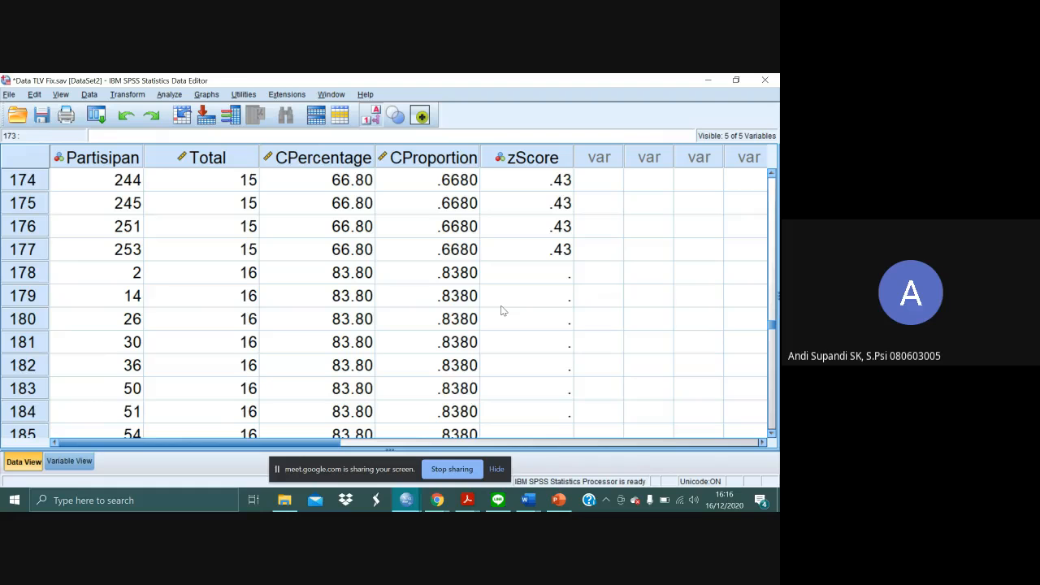
key(alt+Tab)
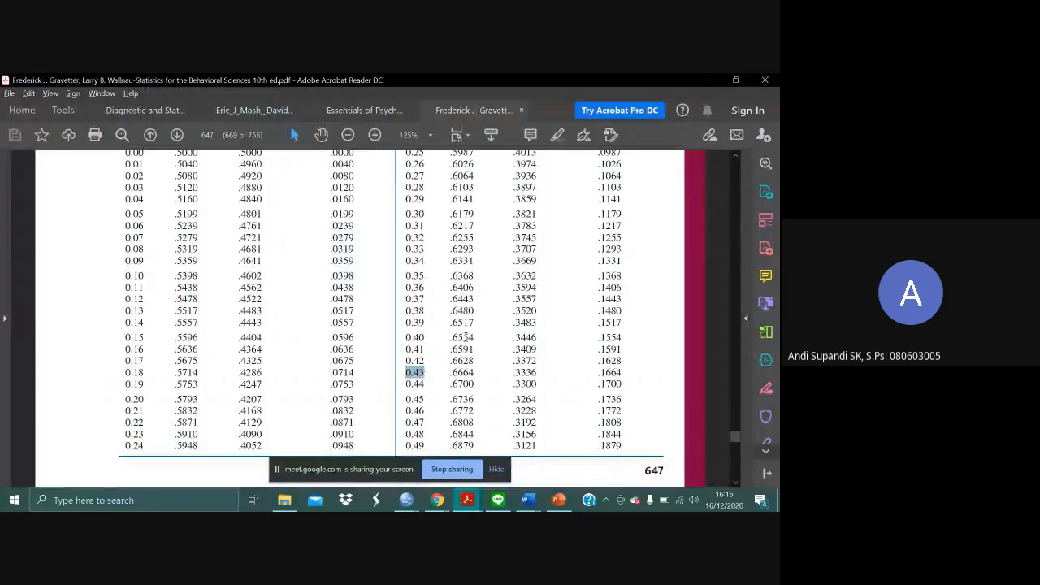
scroll(466, 336, down, 10)
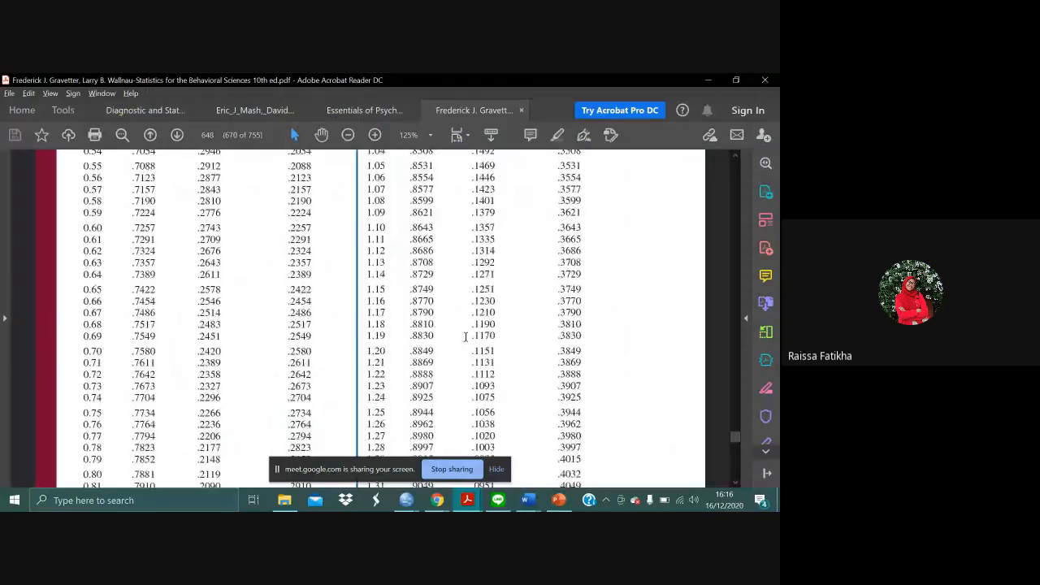
scroll(466, 336, up, 1)
scroll(466, 336, up, 2)
scroll(466, 336, down, 8)
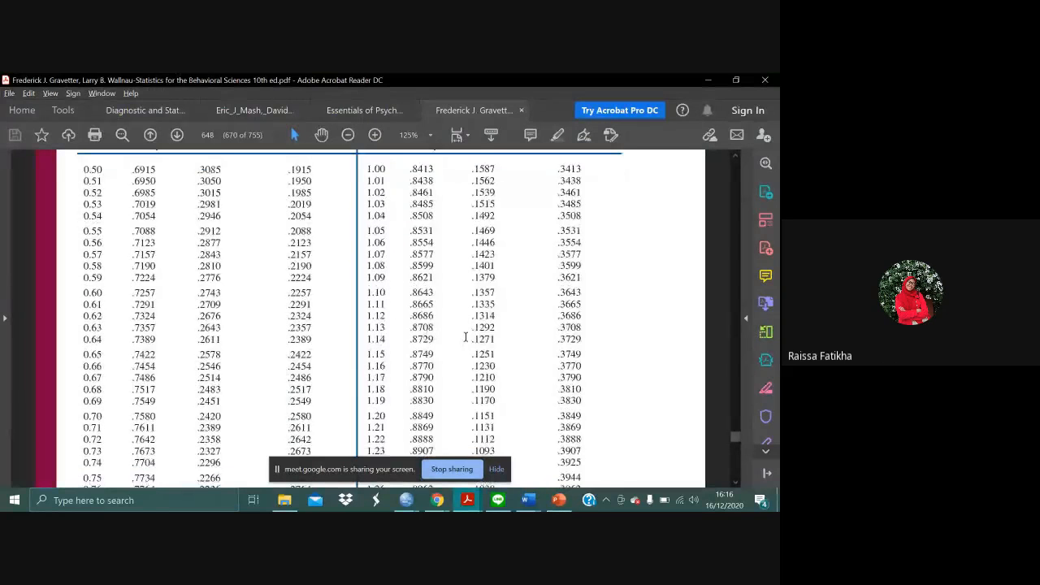
scroll(465, 336, down, 7)
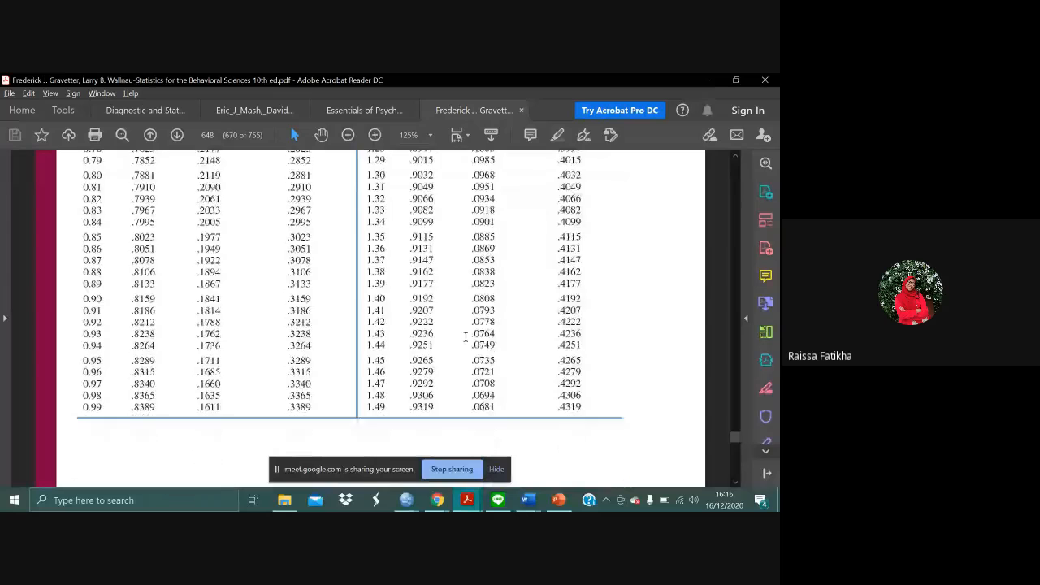
drag(104, 381, 68, 379)
click(105, 381)
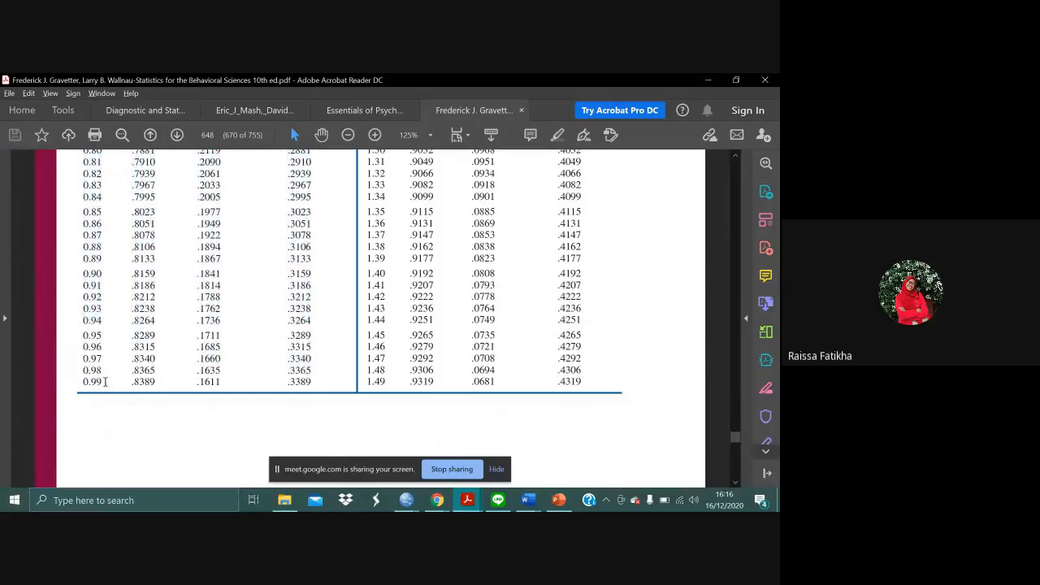
- Return to SPSS Statistics and enter .99 as the zScore of case 178, the first case with a Total of 16
key(alt+Tab)
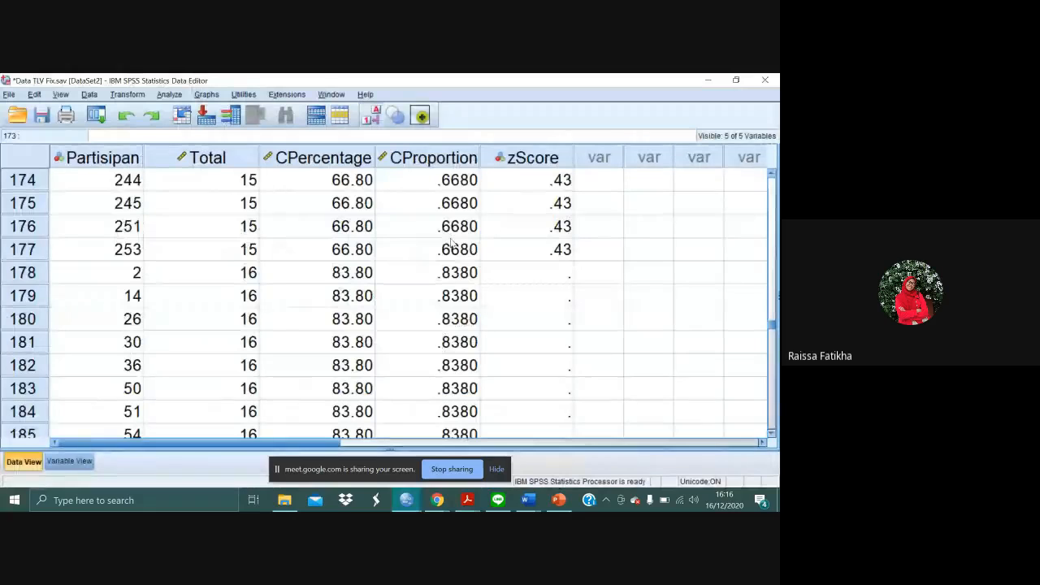
click(535, 276)
text(.99)
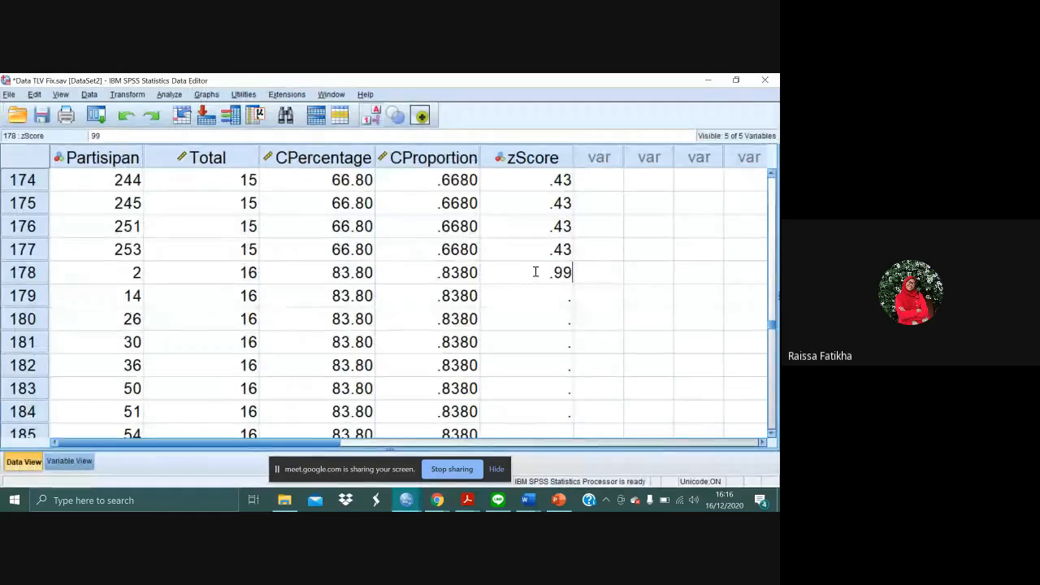
- Copy the zScore of case 178 to the remaining cases with a Total of 16, cases 179 to 222, and check the filled rows
click(535, 276)
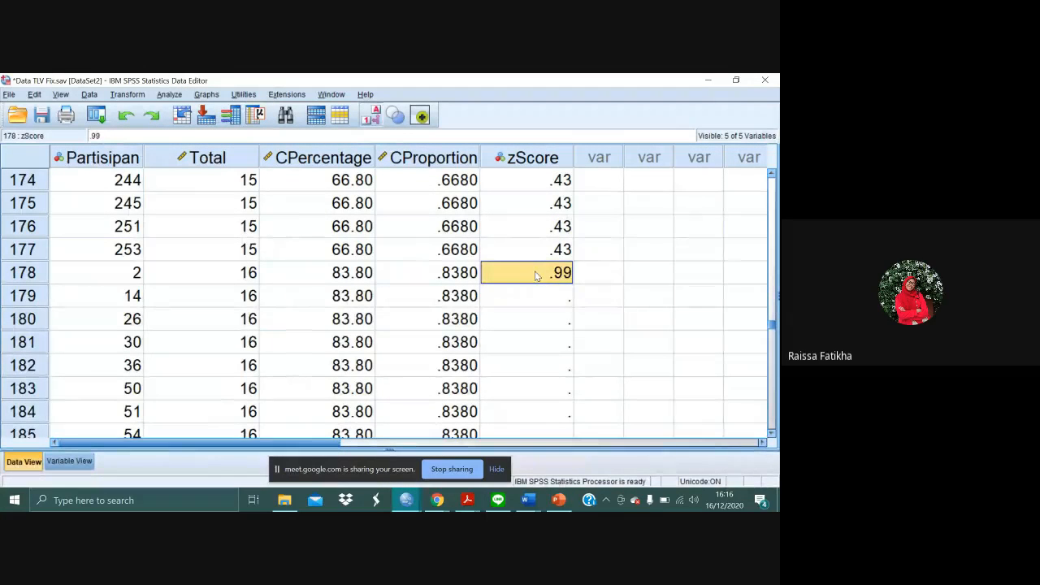
key(Down)
key(shift+Down)
key(shift+Down)
key(shift+Down)
key(shift+Down)
key(shift+Down)
key(shift+Down)
key(shift+Down)
key(shift+Down)
key(shift+Down)
key(shift+Down)
key(shift+Down)
key(shift+Down)
key(shift+Down)
key(shift+Down)
key(shift+Down)
key(shift+Down)
key(shift+Down)
key(shift+Down)
key(shift+Down)
key(shift+Down)
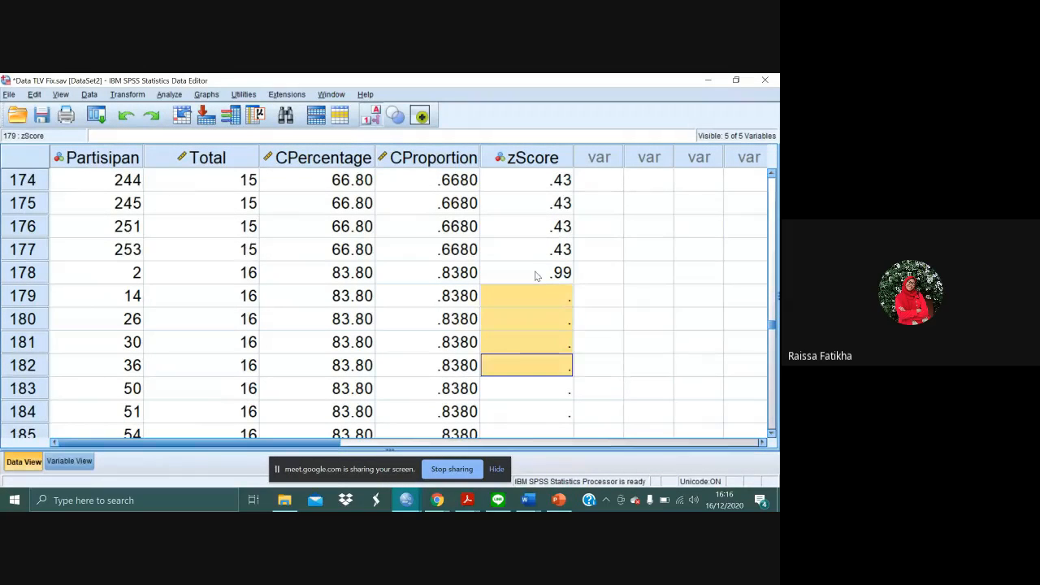
key(shift+Down)
key(shift+Down)
key(shift+Down)
key(shift+Down)
key(shift+Down)
key(shift+Down)
key(shift+Down)
key(shift+Down)
key(shift+Down)
key(shift+Down)
key(shift+Down)
key(shift+Down)
key(shift+Down)
key(shift+Down)
key(shift+Down)
key(shift+Down)
key(shift+Down)
key(shift+Down)
key(shift+Down)
key(shift+Down)
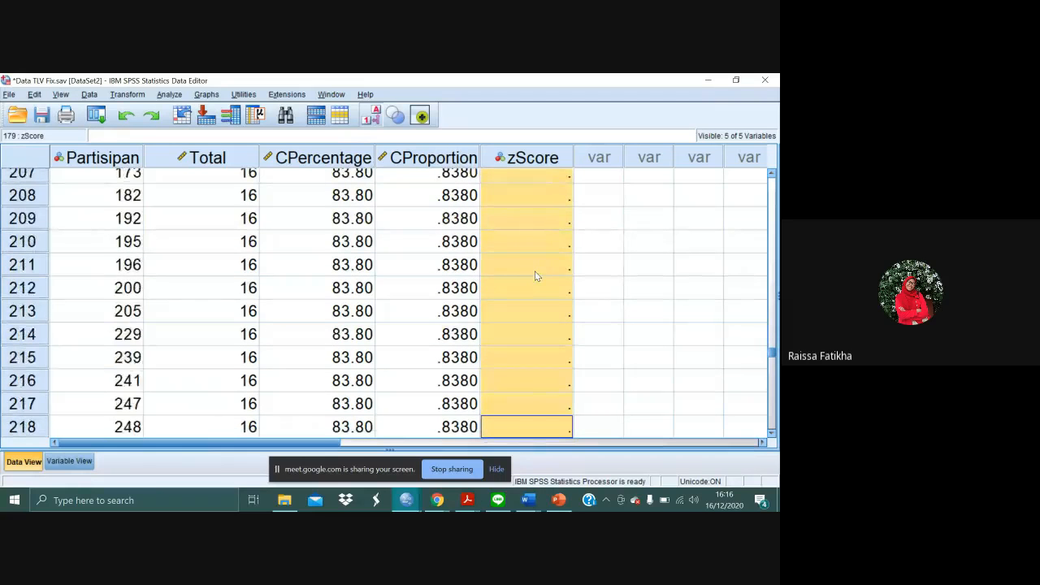
key(shift+Up)
key(shift+Up)
key(shift+Up)
key(shift+Up)
key(shift+Up)
key(shift+Up)
key(shift+Up)
key(shift+Up)
key(shift+Up)
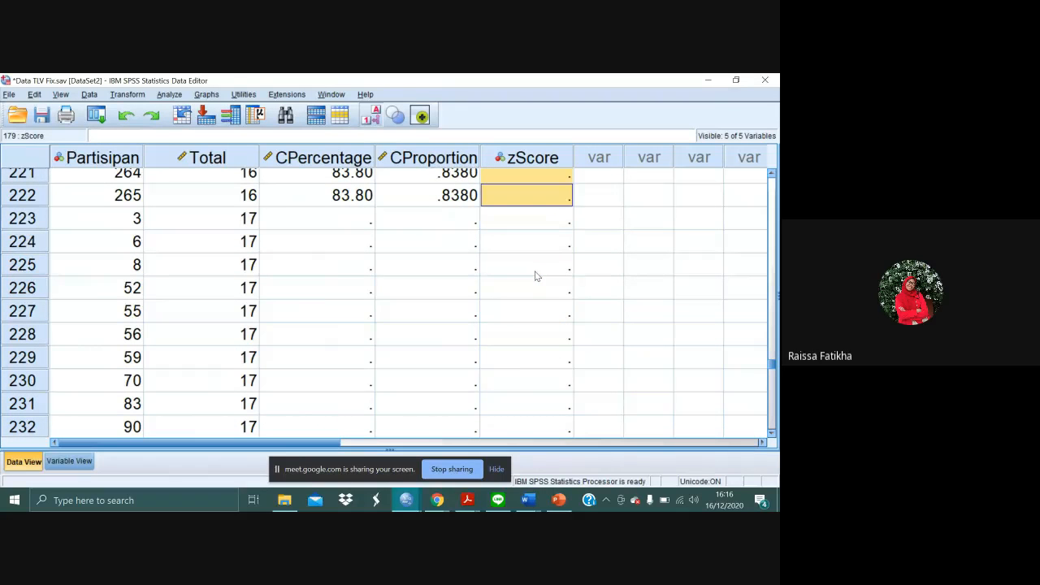
key(ctrl+v)
click(598, 244)
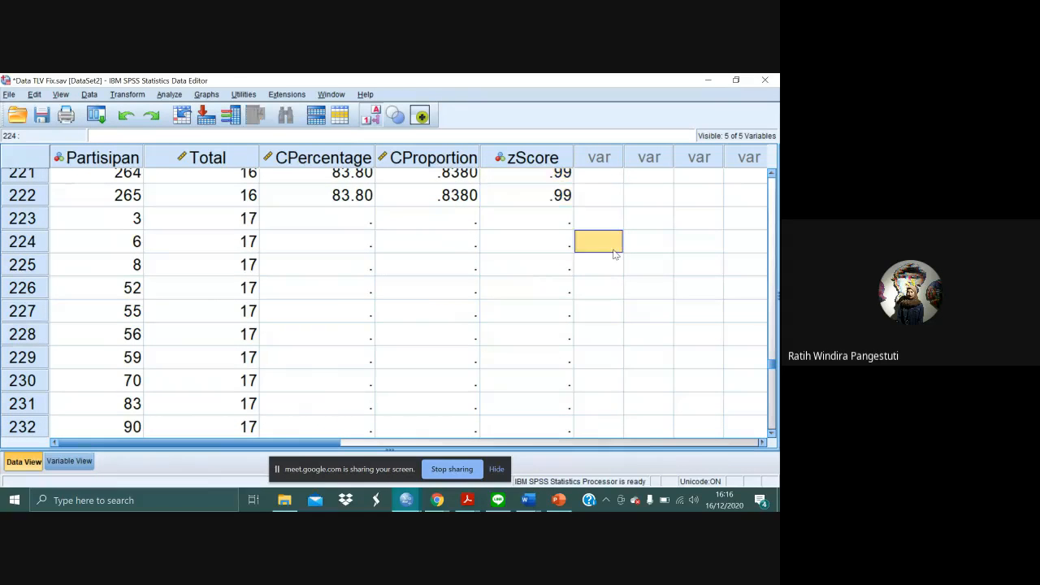
scroll(615, 254, up, 3)
scroll(615, 255, up, 2)
scroll(615, 255, up, 10)
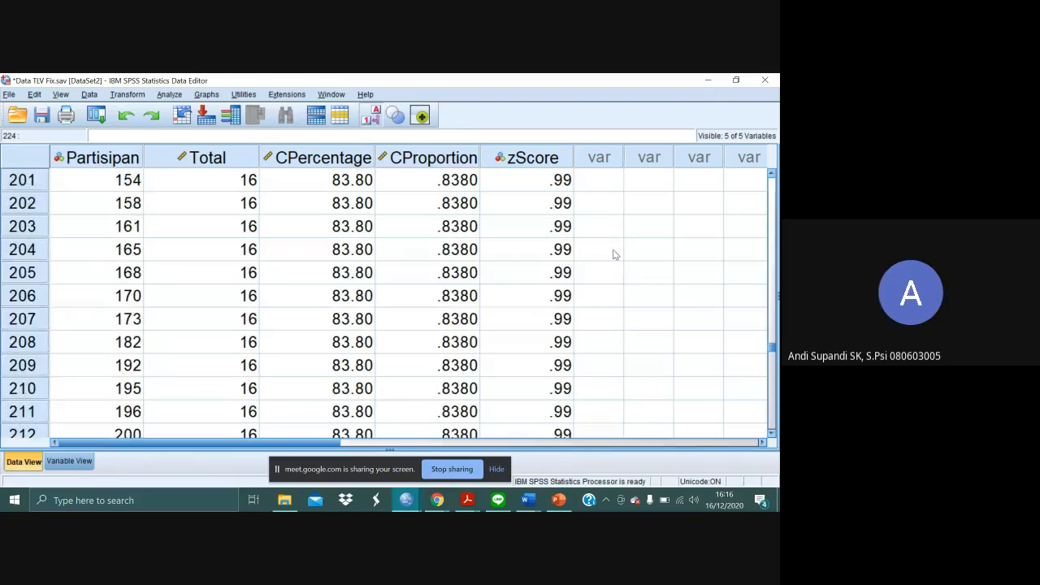
scroll(615, 254, up, 4)
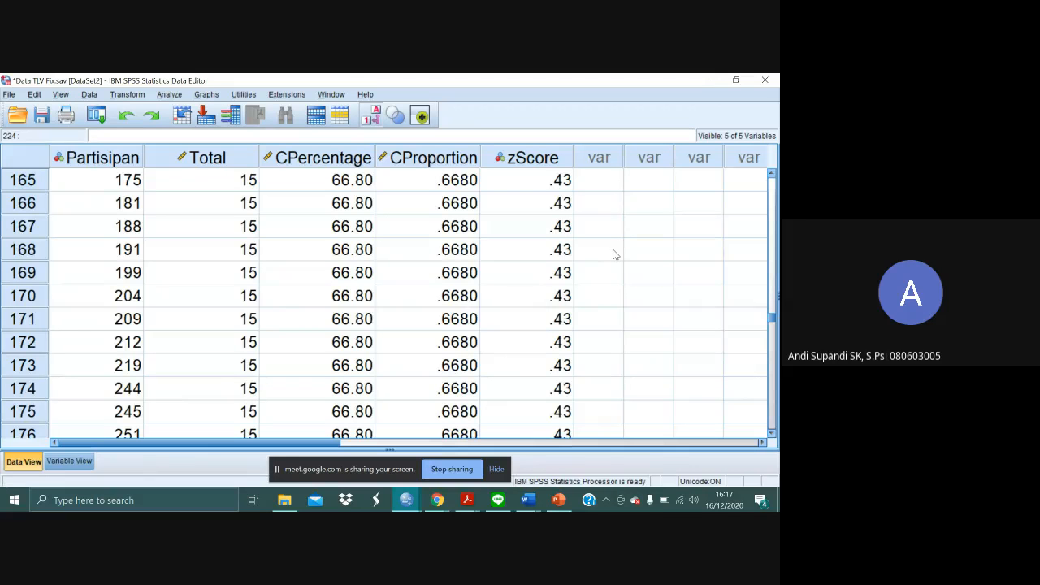
scroll(616, 255, down, 3)
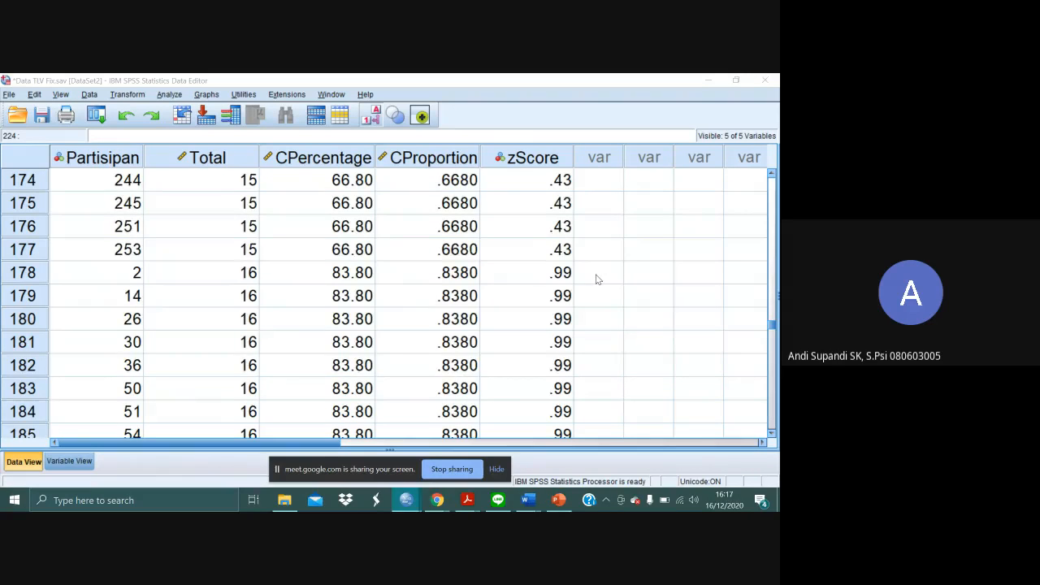
- Switch to Essentials of Psychological Testing in Adobe Acrobat Reader and review the score normalization procedure, its results table and the footnote
key(alt+Tab)
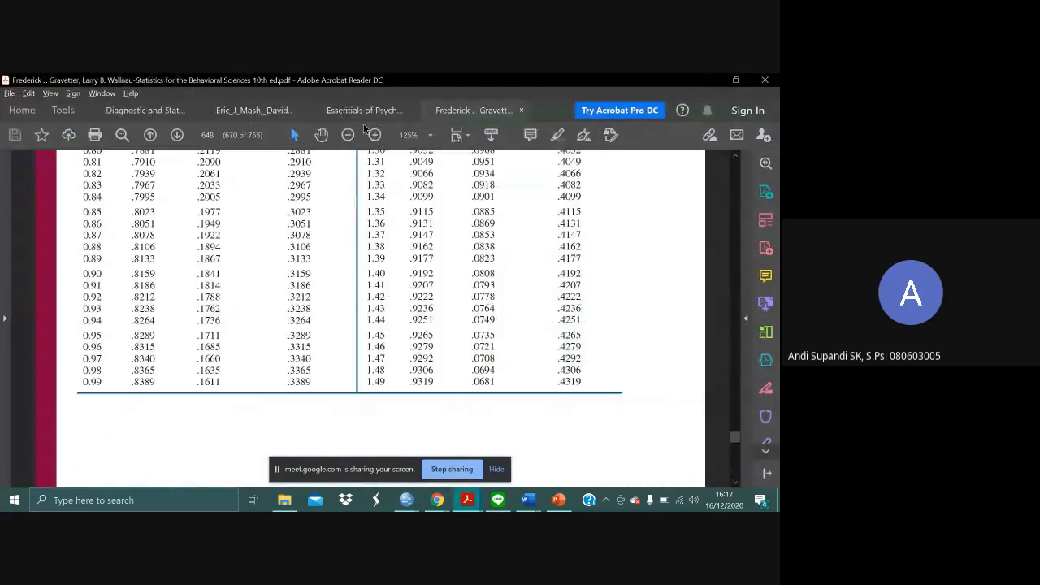
click(361, 112)
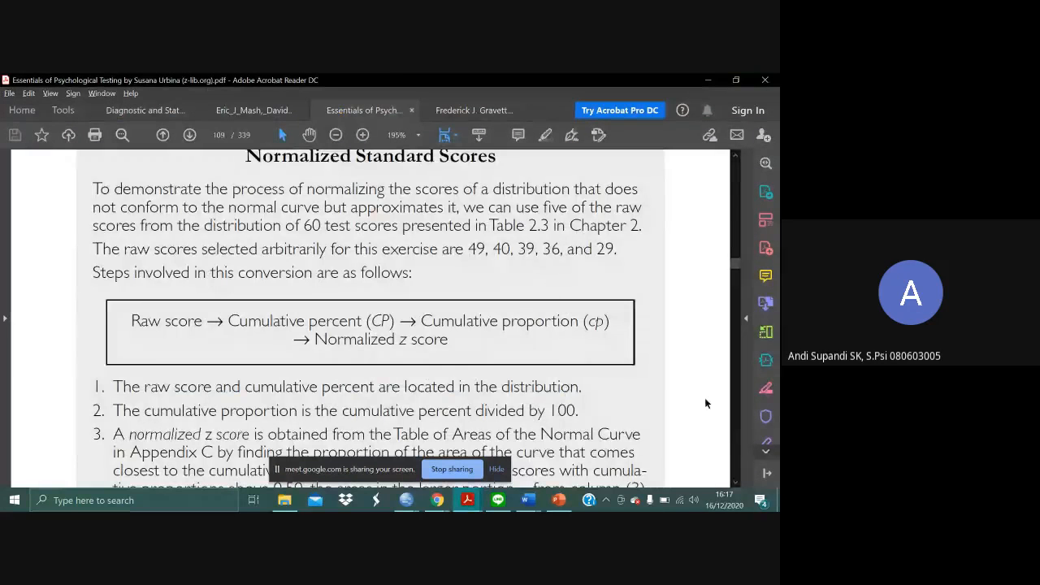
scroll(664, 380, down, 3)
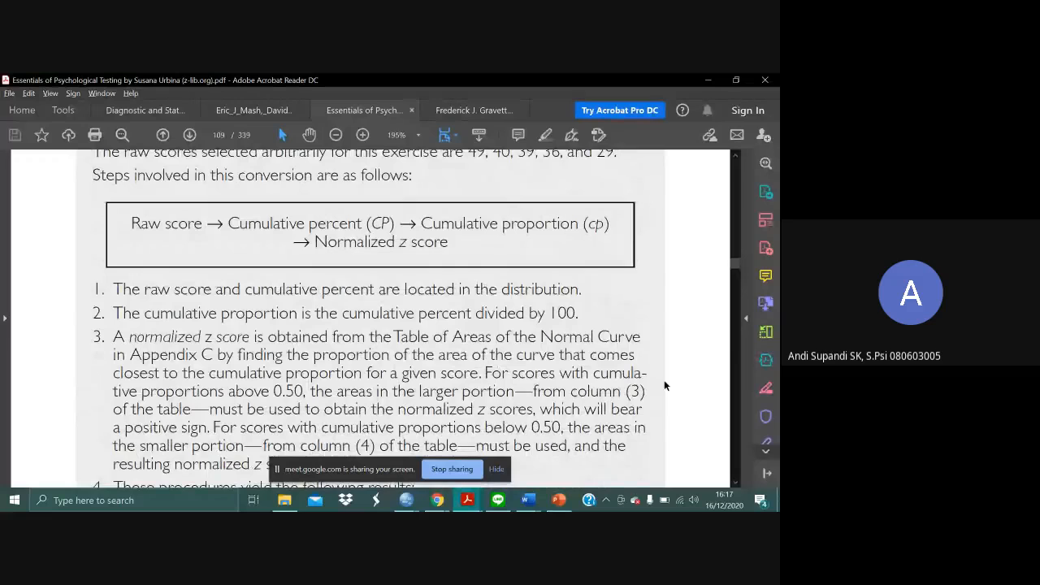
scroll(664, 386, down, 1)
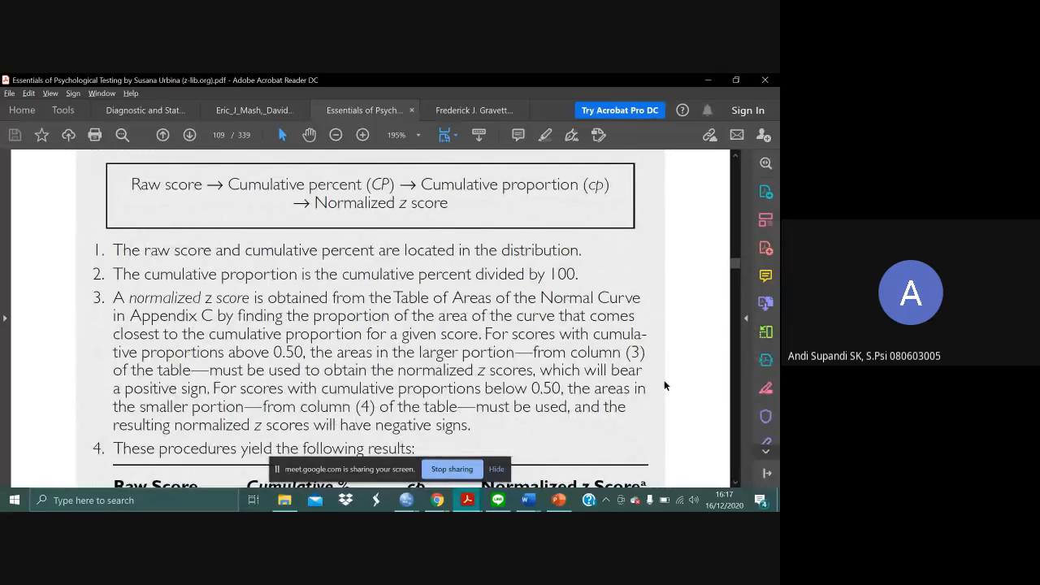
scroll(664, 386, down, 1)
scroll(664, 386, down, 2)
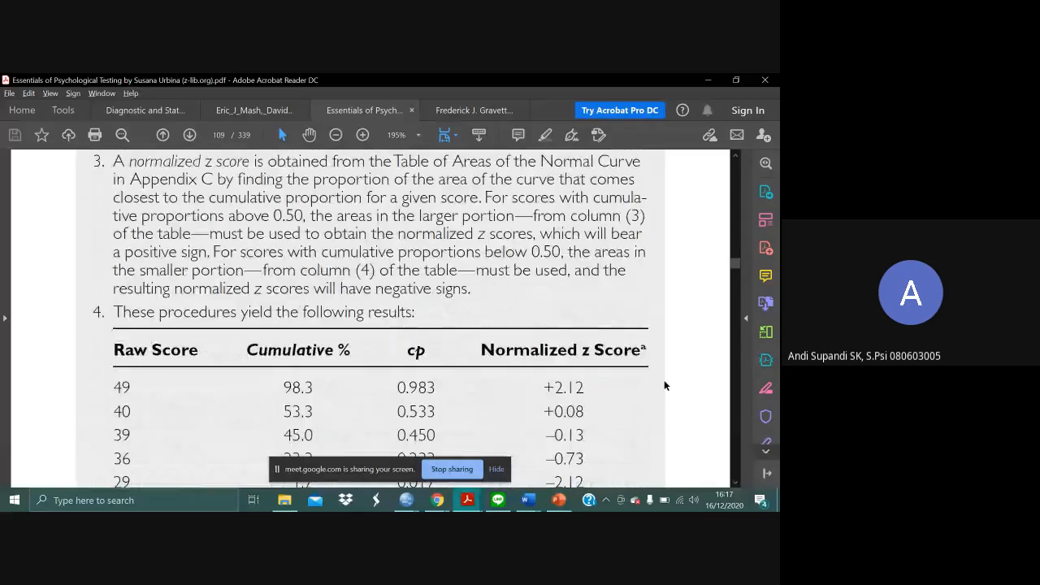
scroll(664, 386, down, 2)
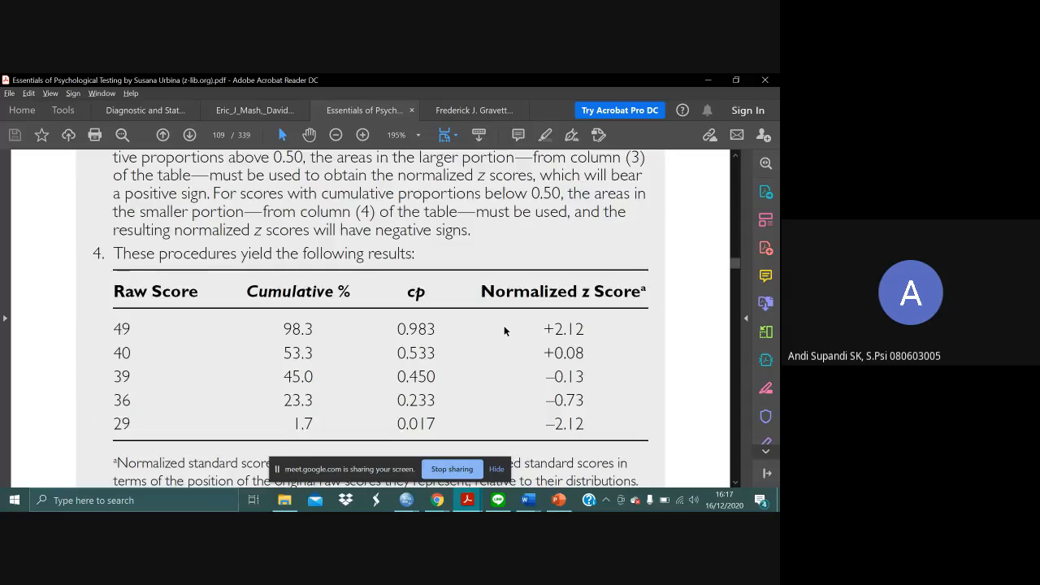
scroll(504, 325, down, 2)
scroll(671, 367, down, 1)
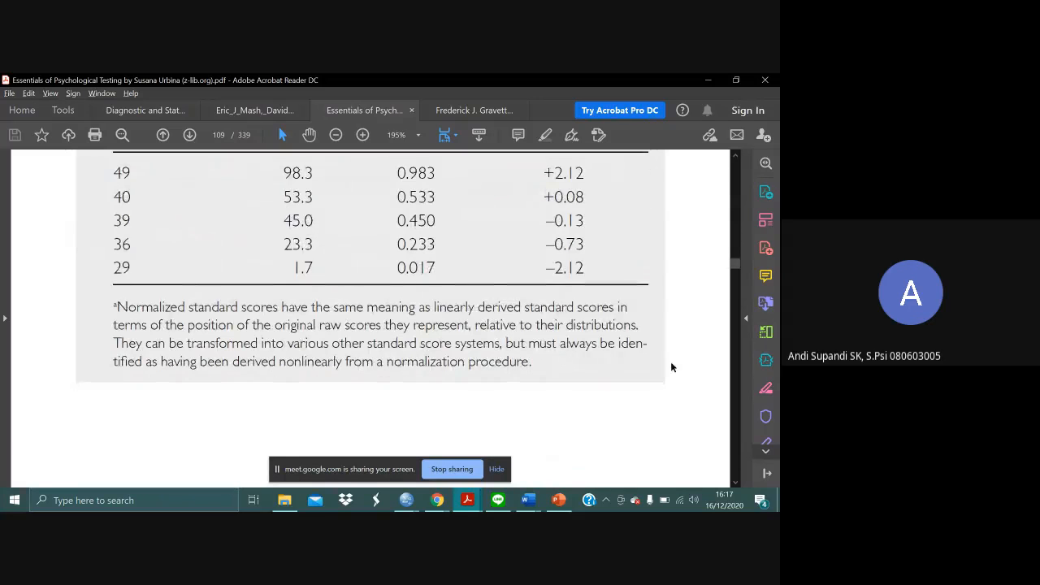
- Examine Table 3.2 on stanine conversion and the passage about stanines on page 108
scroll(671, 367, down, 5)
scroll(671, 368, down, 5)
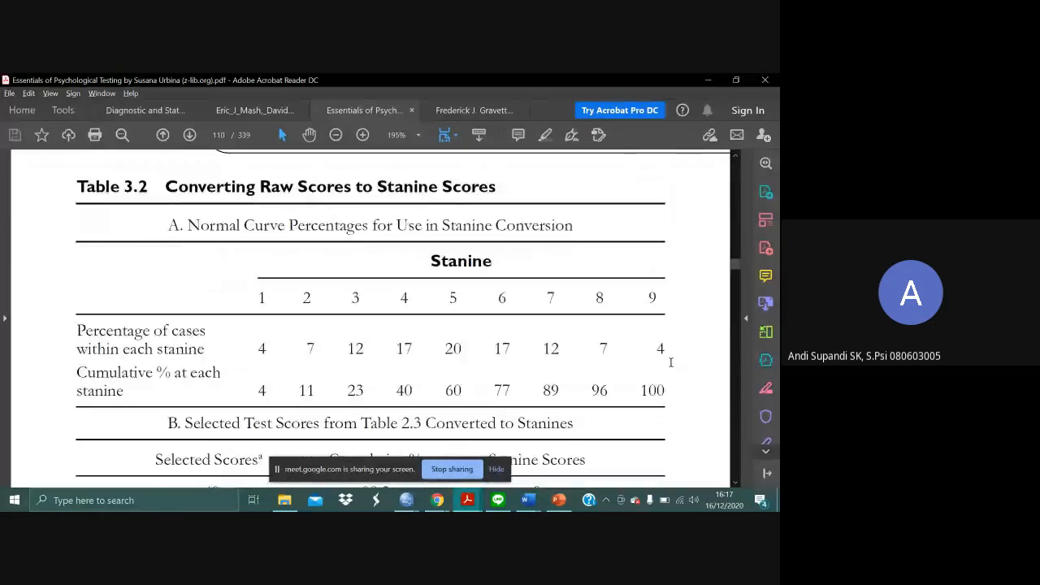
scroll(671, 365, up, 3)
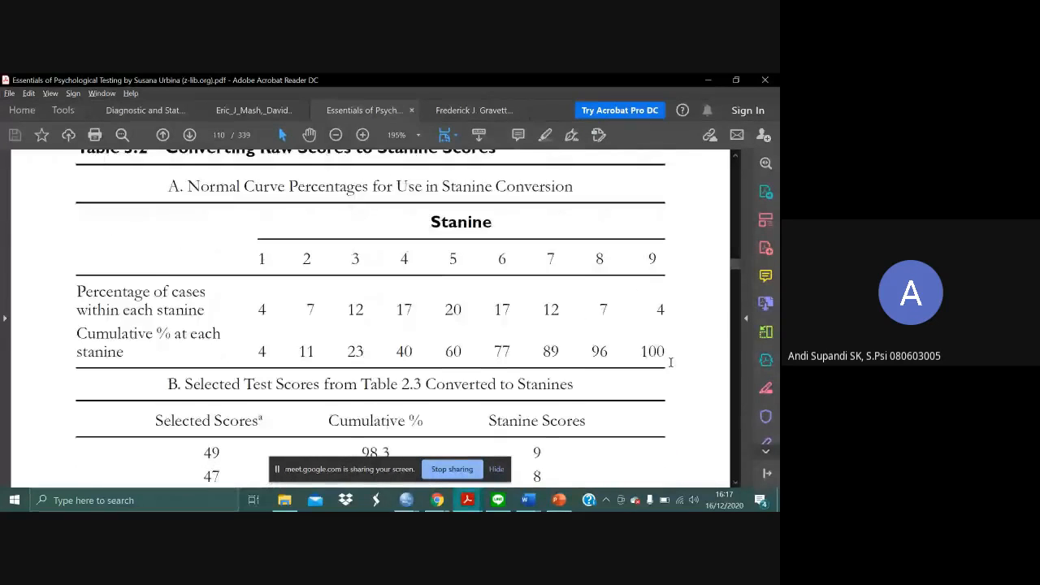
scroll(672, 362, up, 5)
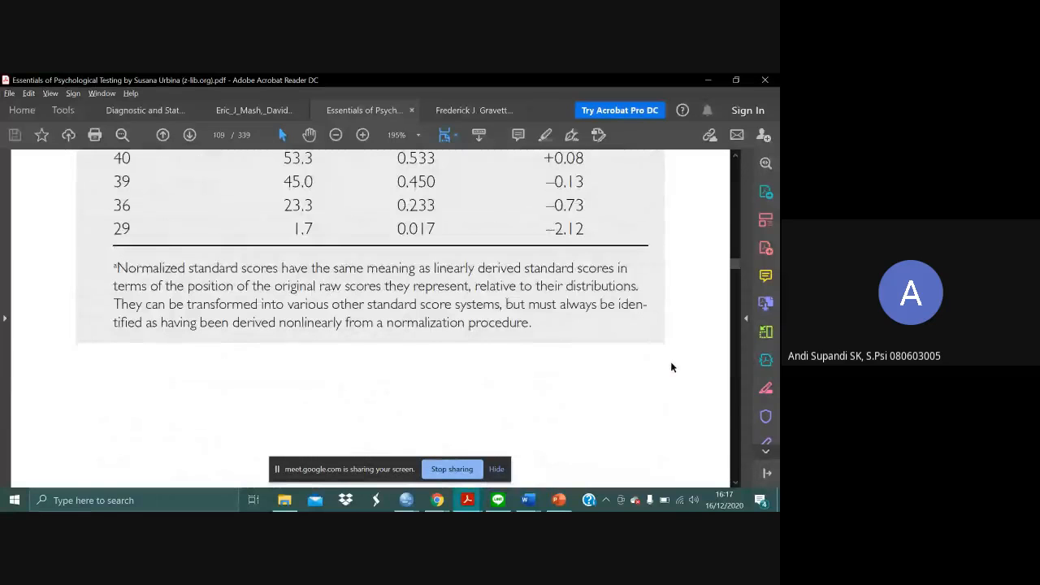
scroll(671, 368, up, 2)
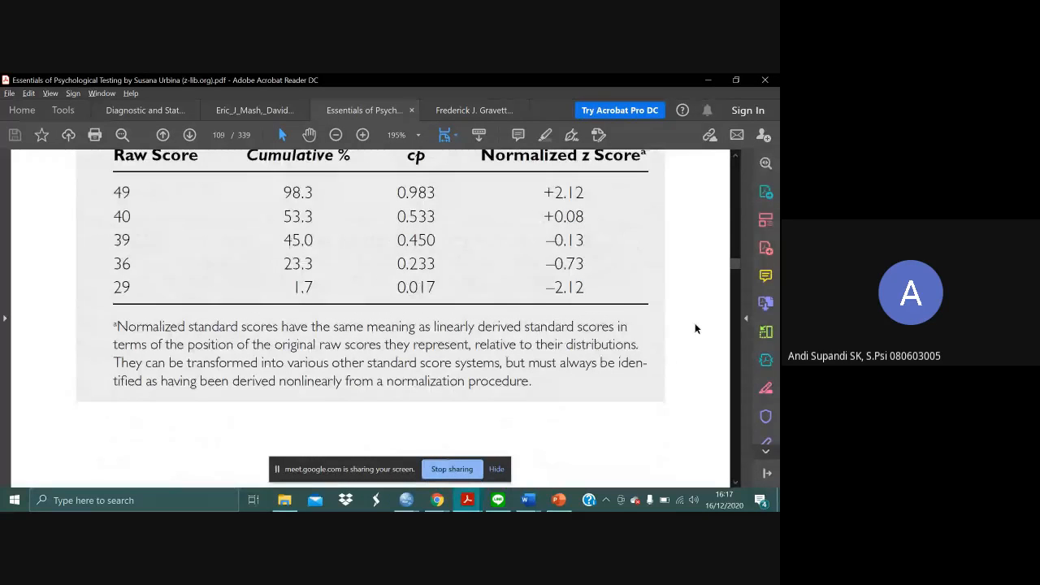
scroll(695, 329, up, 6)
scroll(695, 328, up, 1)
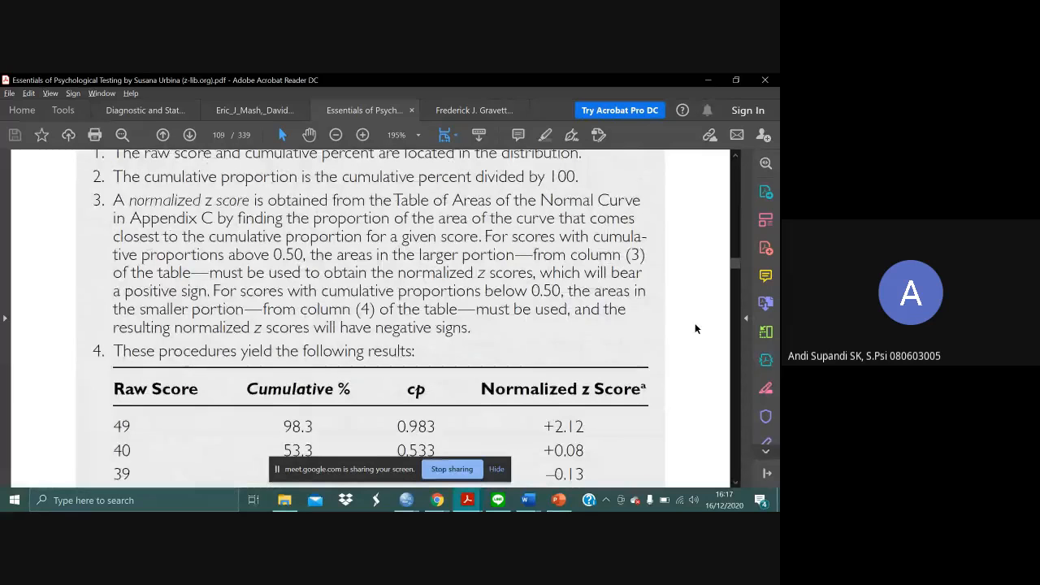
scroll(694, 329, up, 3)
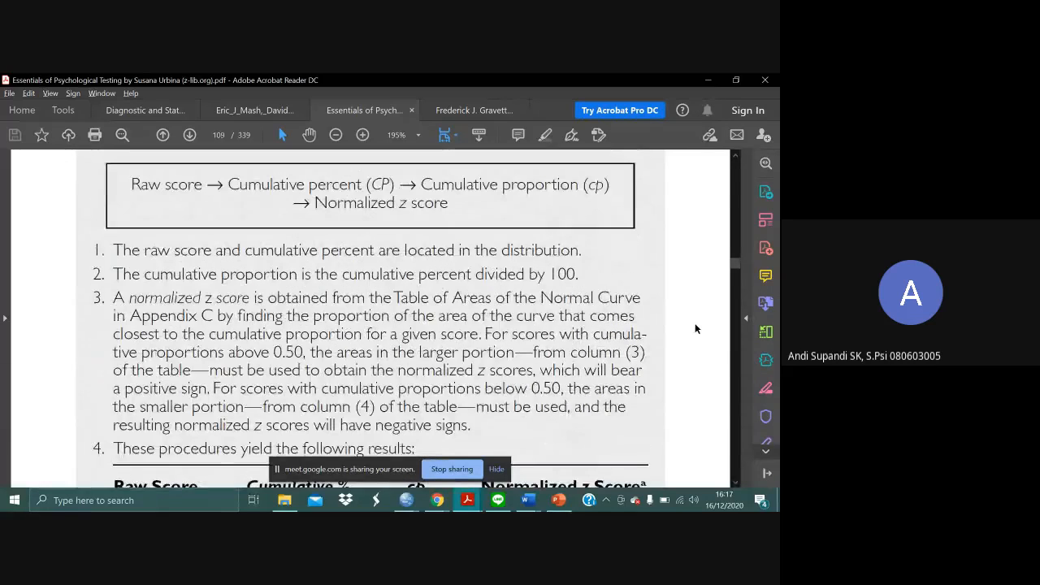
scroll(695, 328, up, 12)
scroll(695, 329, up, 8)
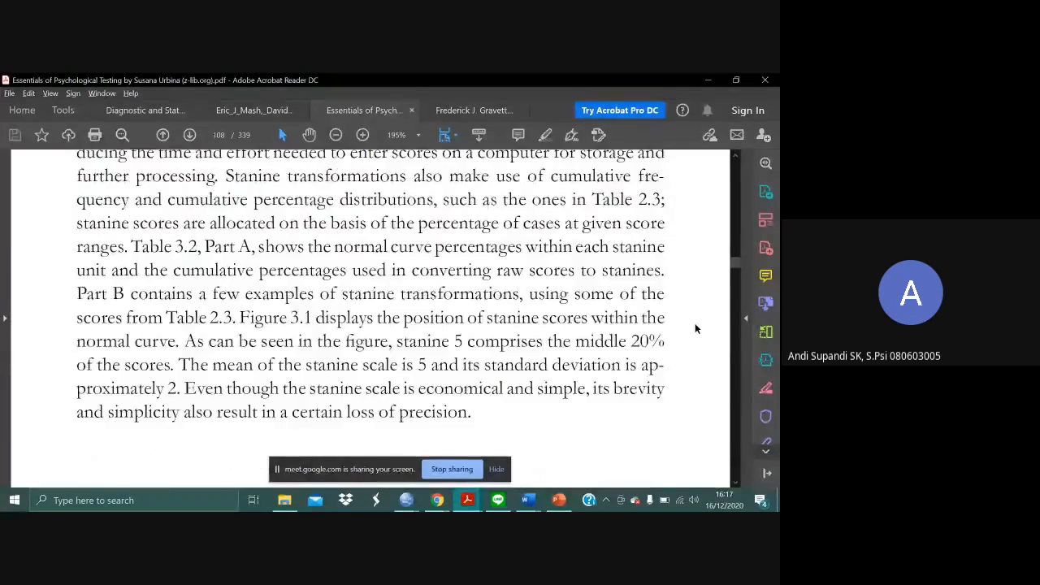
scroll(695, 329, up, 1)
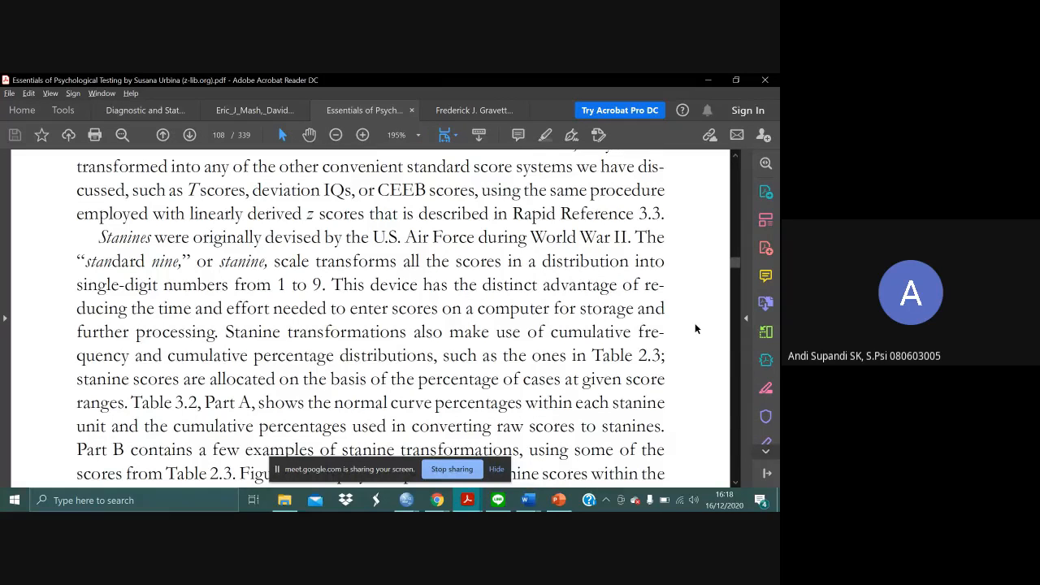
scroll(694, 328, down, 3)
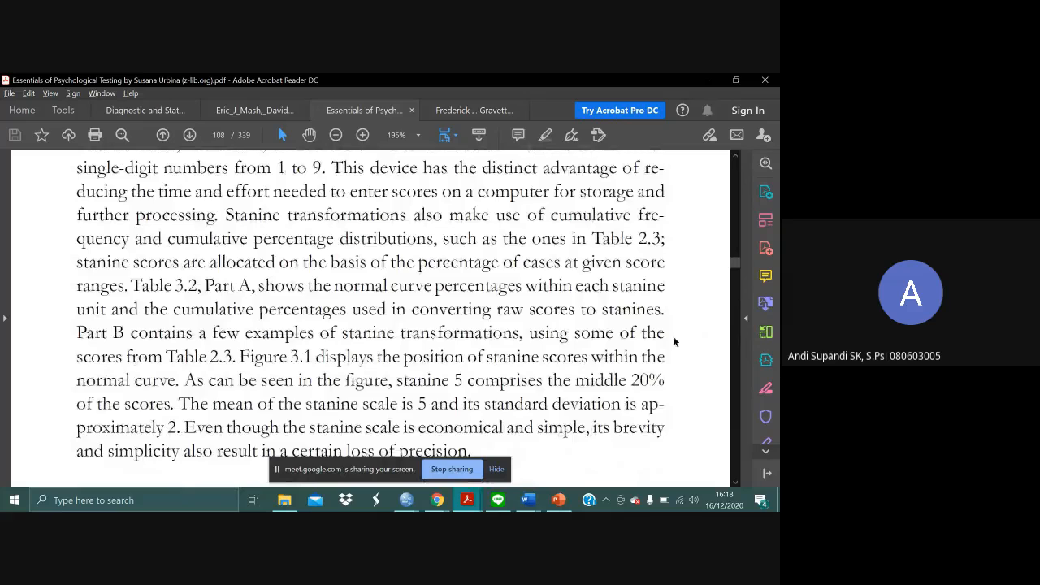
- Reread the normalized z score results, the footnote and the conversion steps on page 109
scroll(674, 341, down, 15)
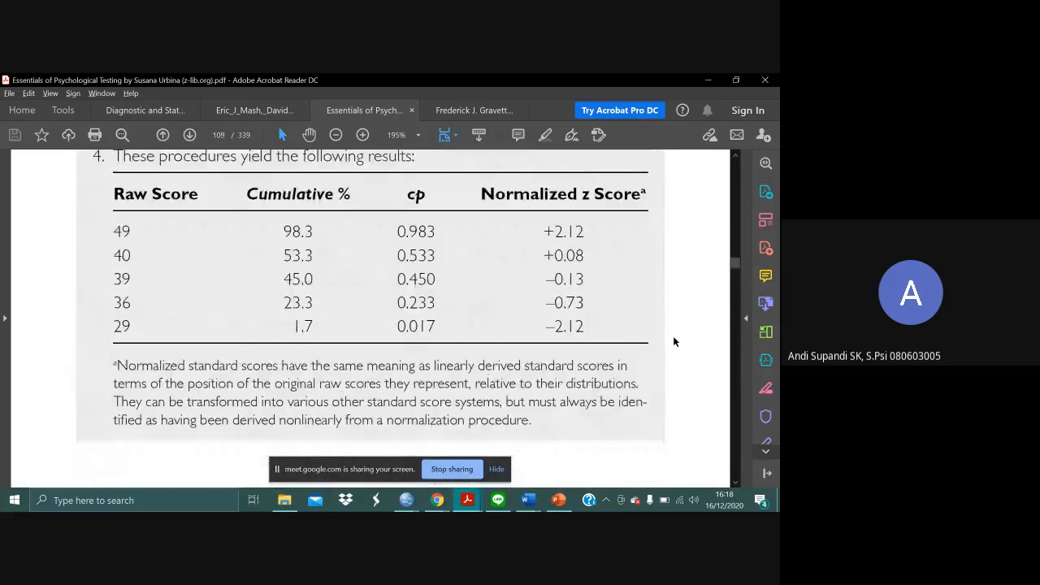
scroll(672, 341, down, 4)
scroll(672, 341, up, 1)
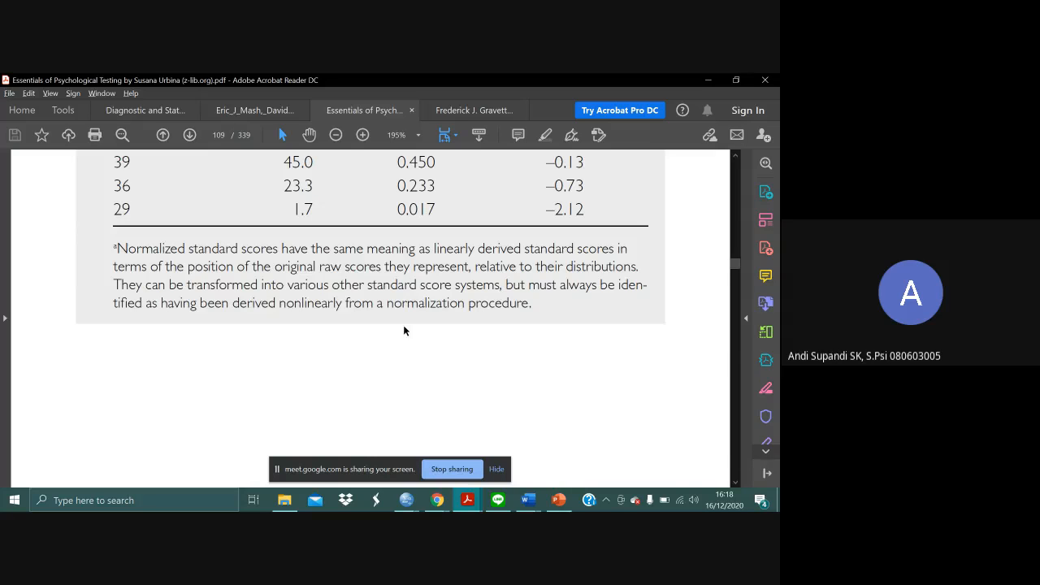
scroll(514, 333, up, 2)
scroll(514, 333, up, 10)
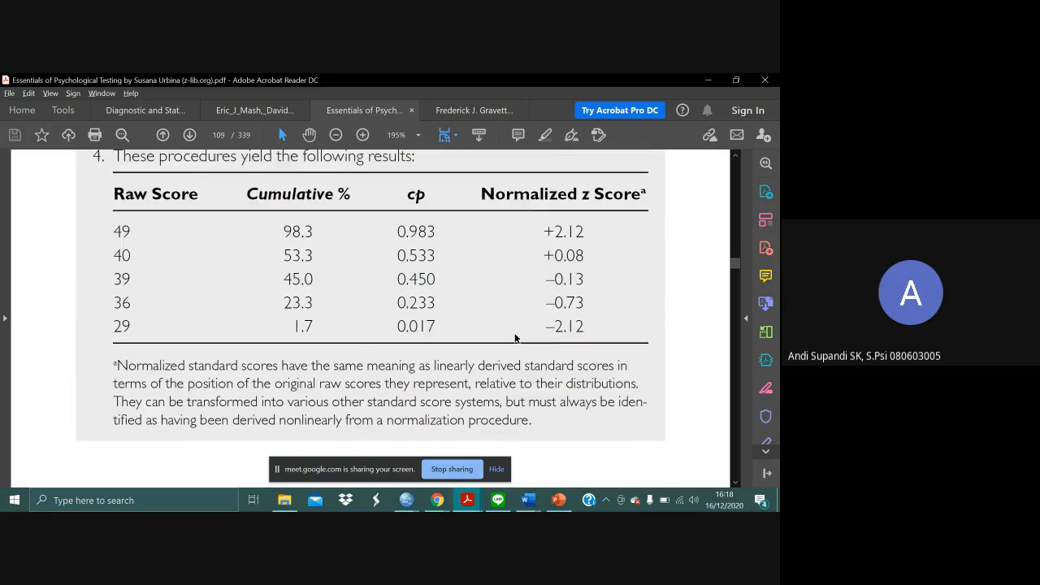
scroll(515, 334, up, 4)
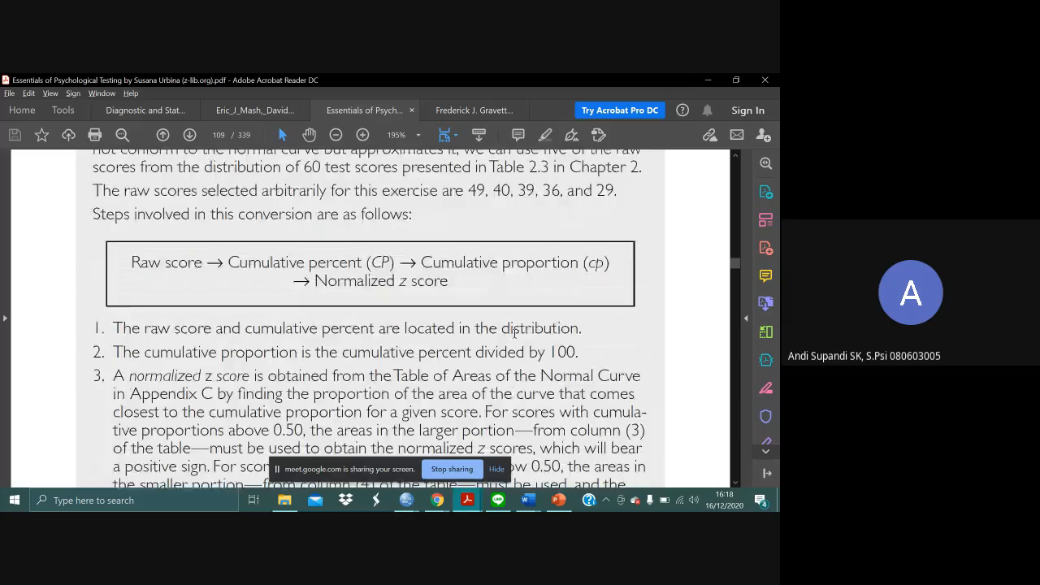
- Read the passage on page 108 about nonlinear transformations and how normalized standard scores are derived and converted to other systems
scroll(514, 333, up, 15)
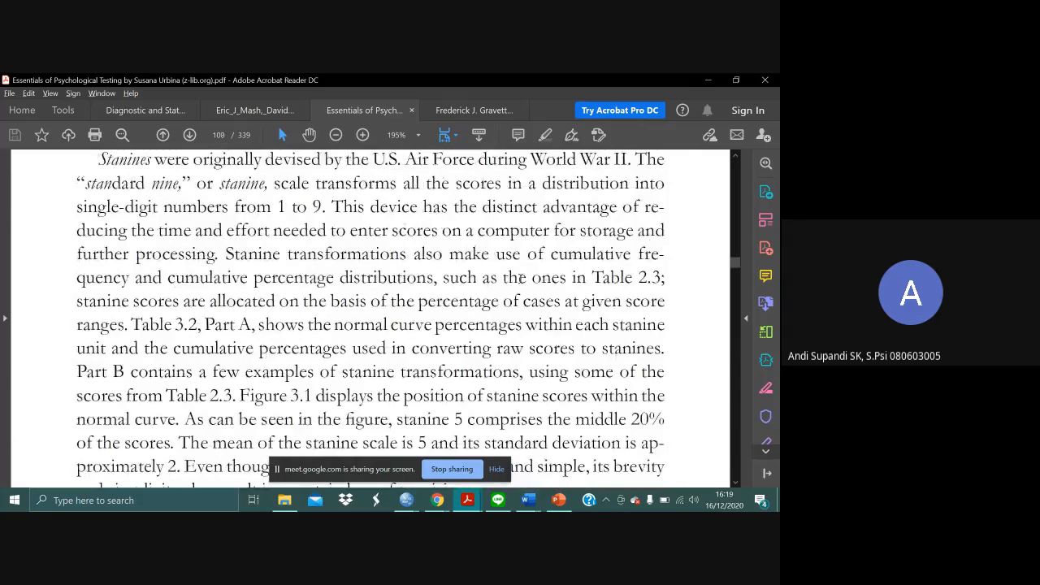
scroll(521, 279, down, 2)
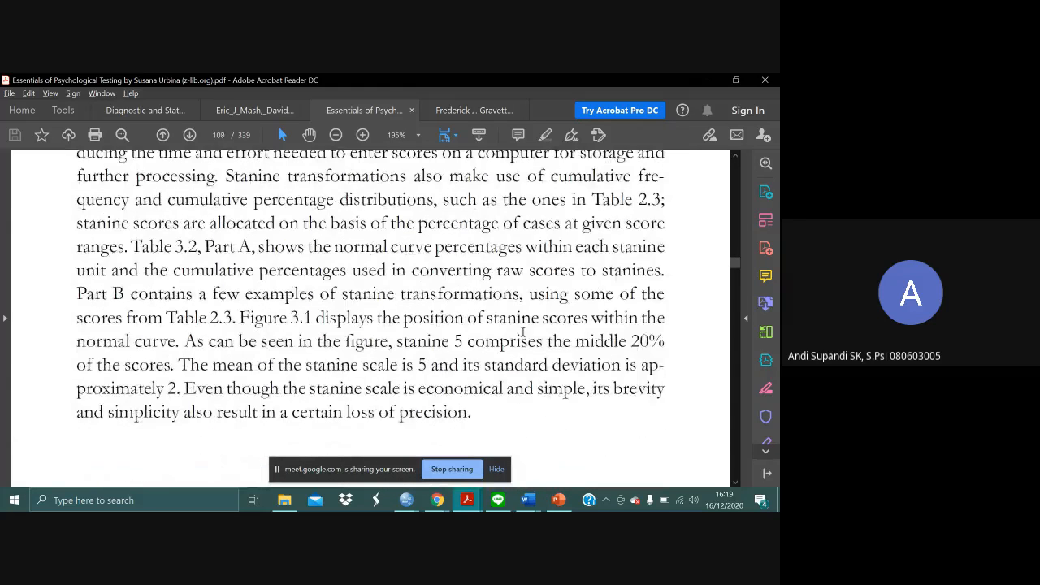
scroll(523, 333, up, 3)
scroll(523, 333, up, 8)
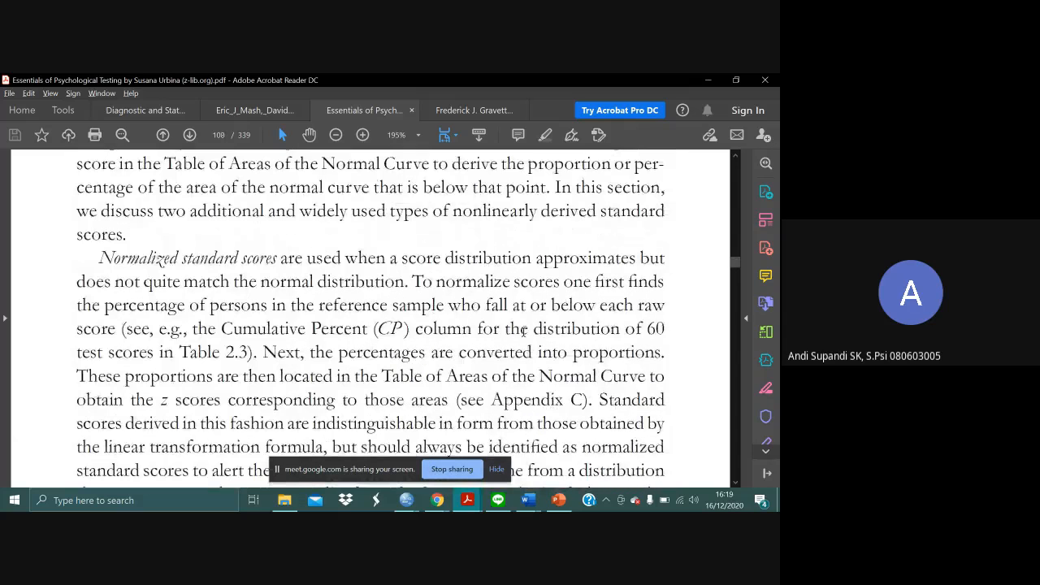
scroll(517, 280, up, 5)
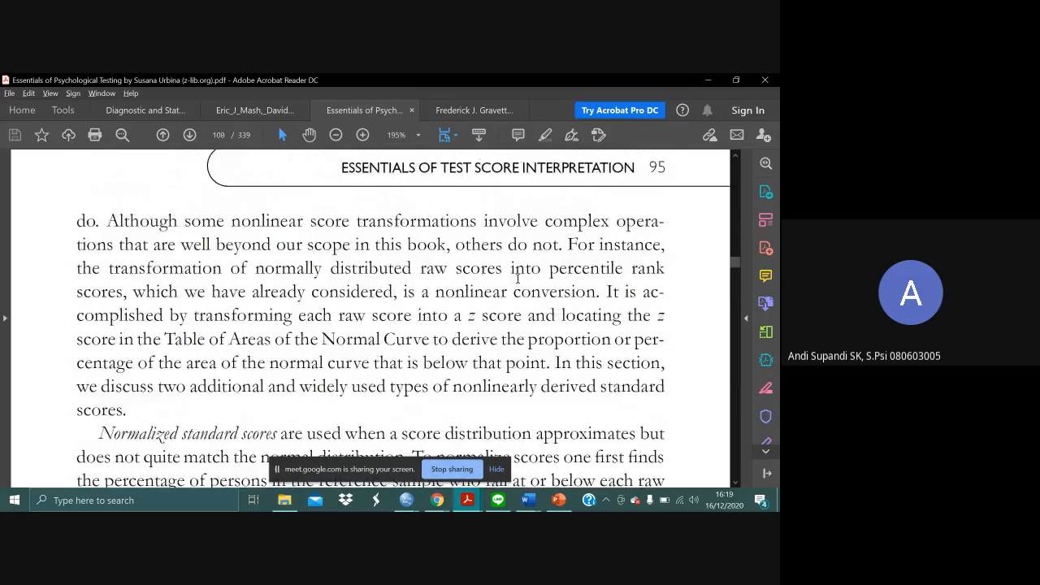
scroll(535, 308, down, 1)
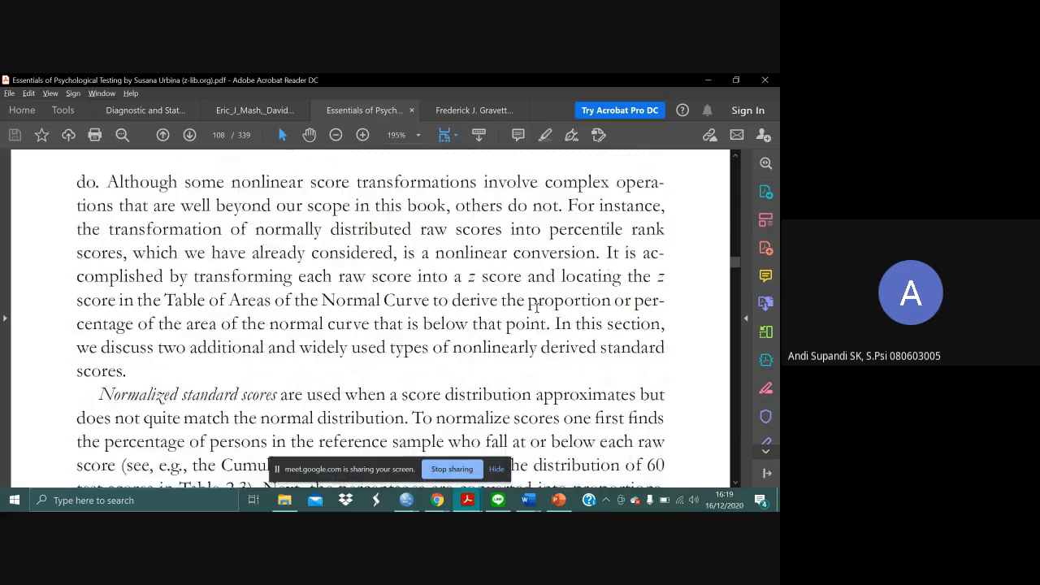
scroll(537, 307, down, 1)
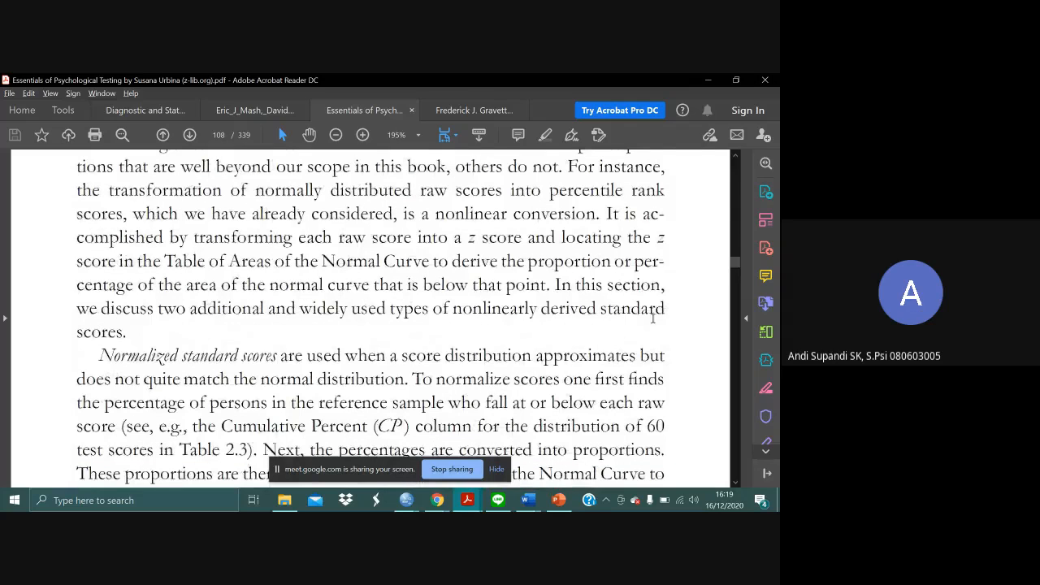
scroll(534, 342, down, 2)
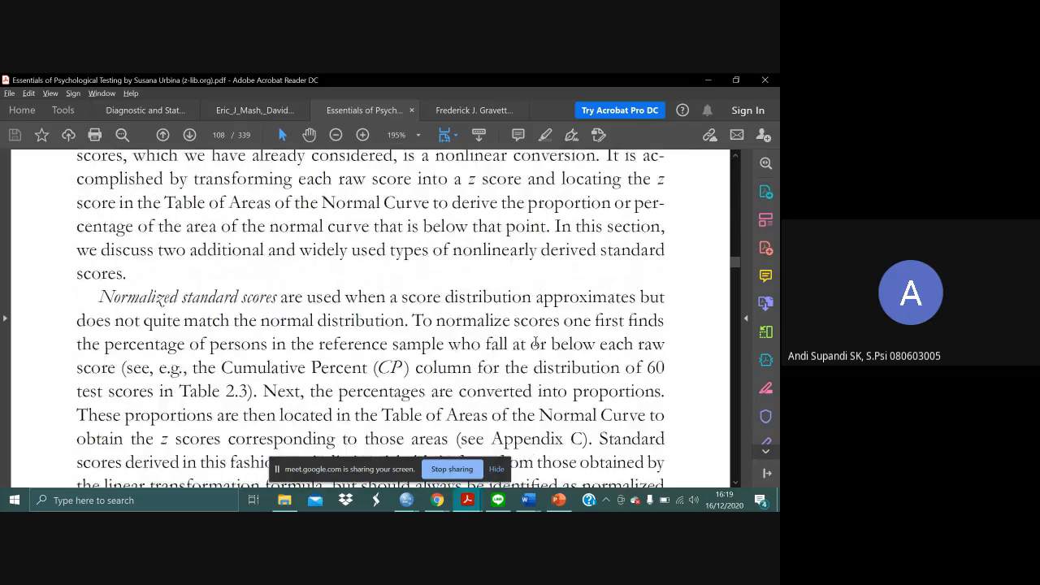
scroll(536, 342, down, 2)
scroll(621, 347, down, 1)
scroll(621, 348, down, 10)
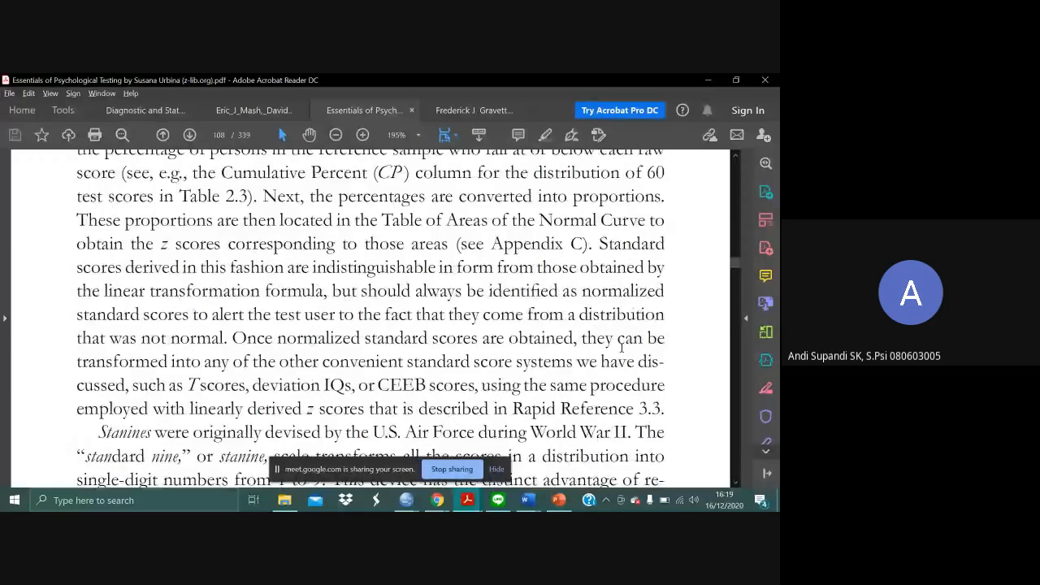
- Find the z score transformation example on page 107 and select the formula "New standard score = (z score) (New SD) + New mean"
scroll(622, 348, up, 15)
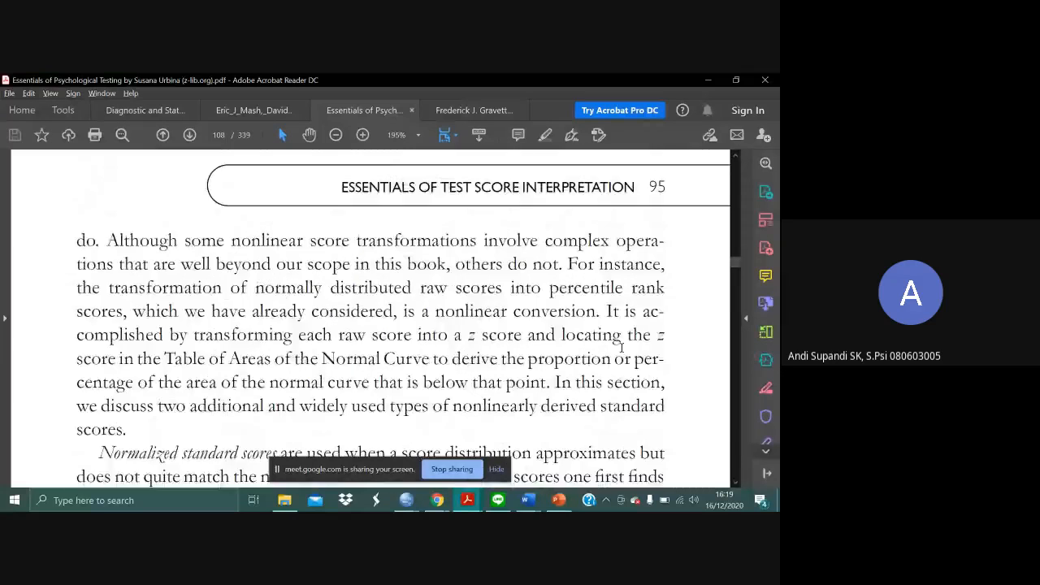
scroll(622, 347, up, 7)
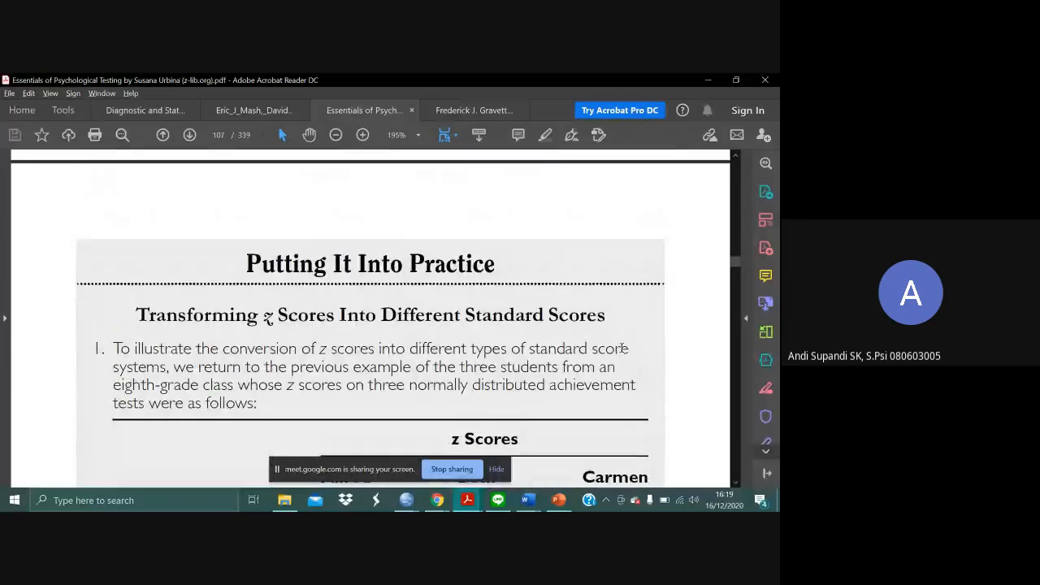
scroll(621, 350, up, 2)
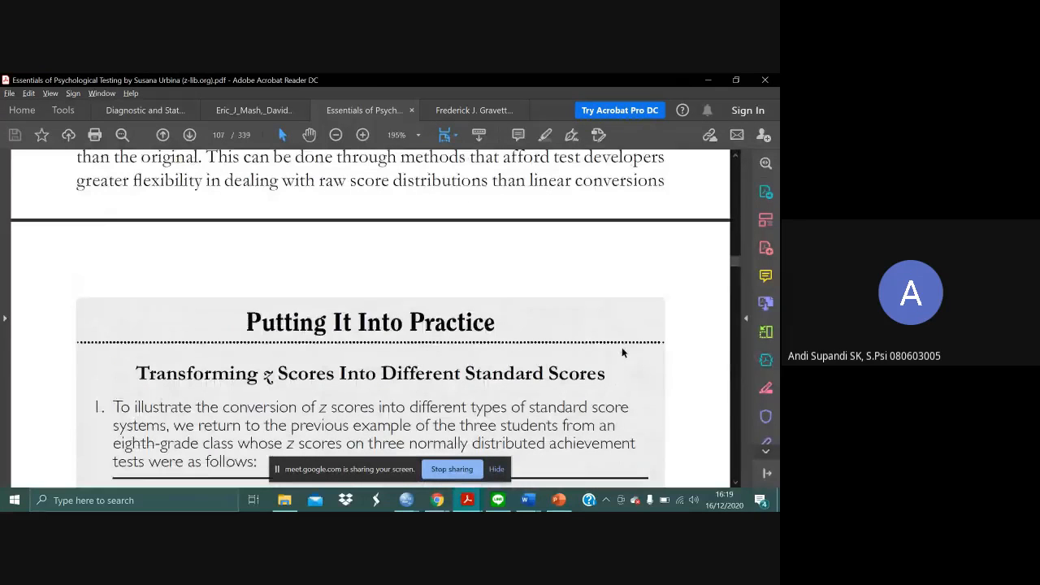
scroll(622, 347, down, 2)
scroll(621, 347, down, 10)
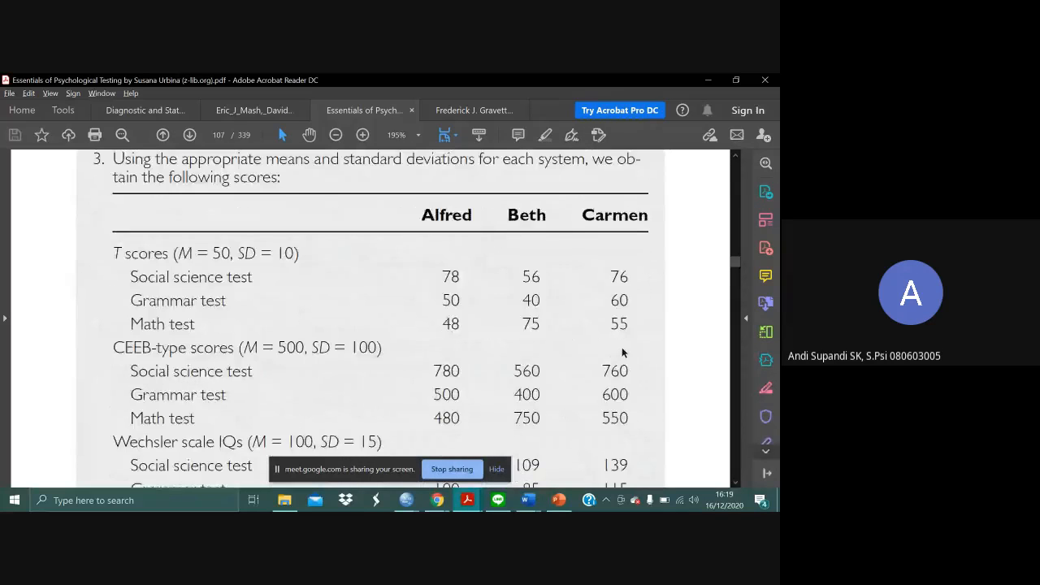
scroll(622, 351, up, 4)
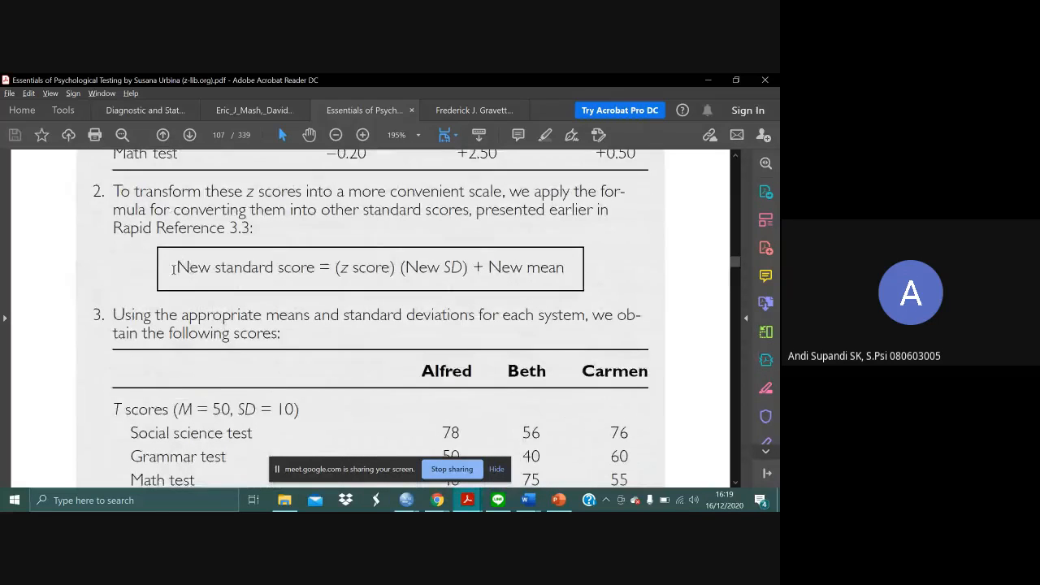
drag(173, 268, 567, 280)
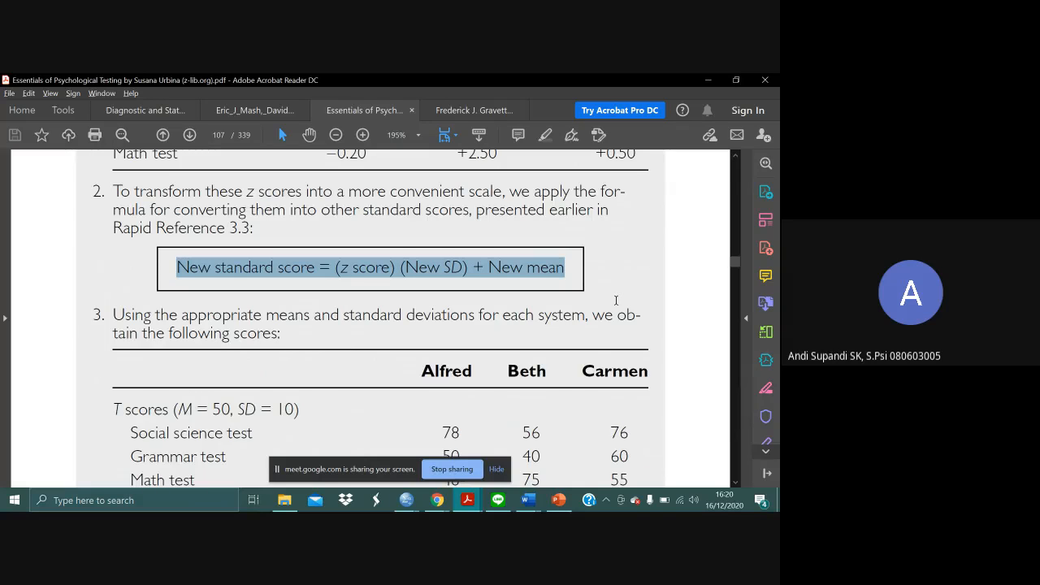
- Switch to the Norma 2020 presentation in PowerPoint and browse the slide thumbnails around slide 43, Transformasi Linear dan Non-Linear
key(alt+Tab)
key(alt+Tab)
key(alt+Tab)
key(alt+Tab)
key(alt+Tab)
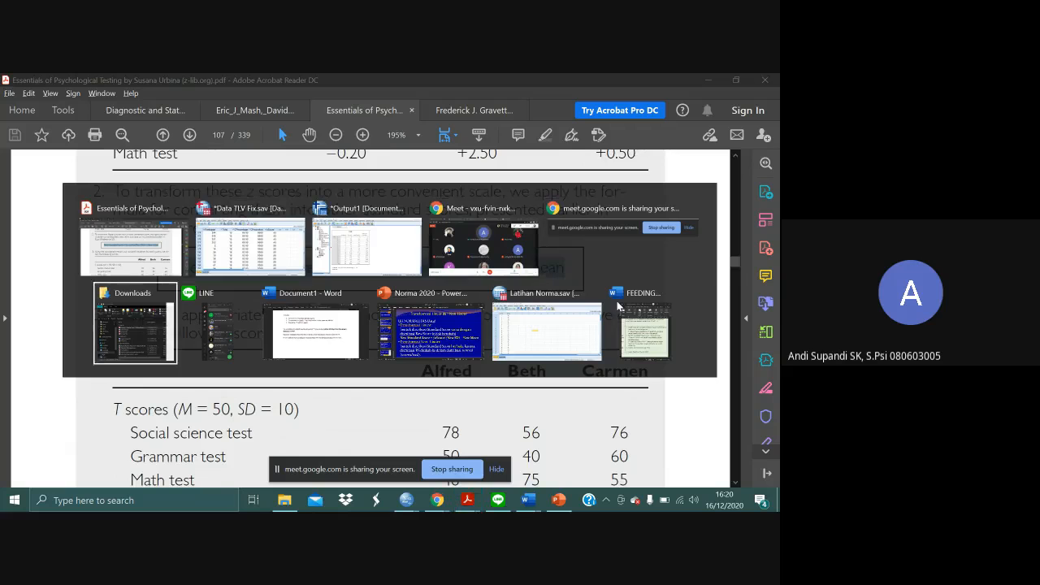
key(alt+Tab)
key(alt+Tab)
key(alt+Tab)
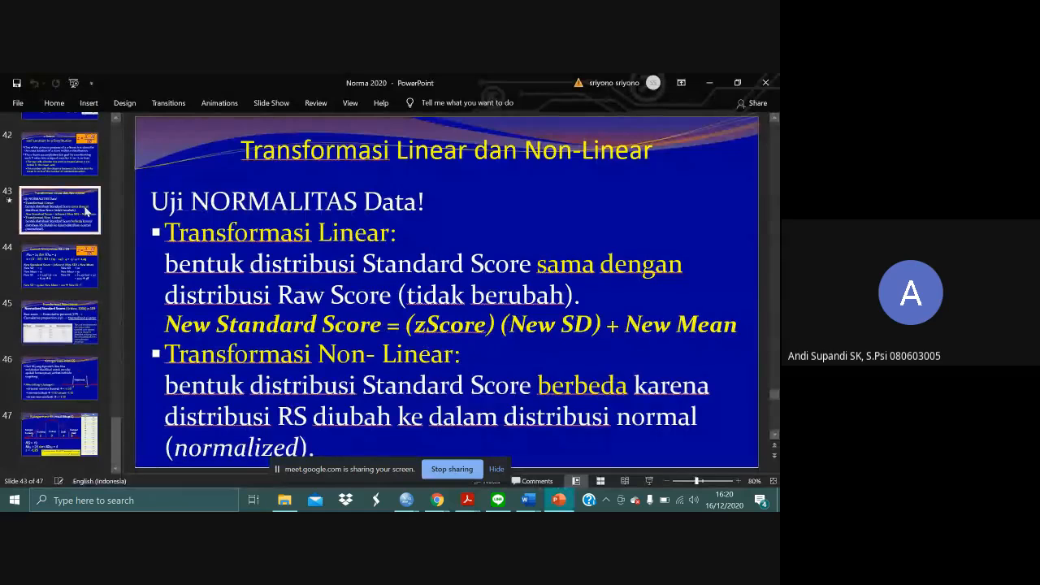
scroll(87, 209, up, 3)
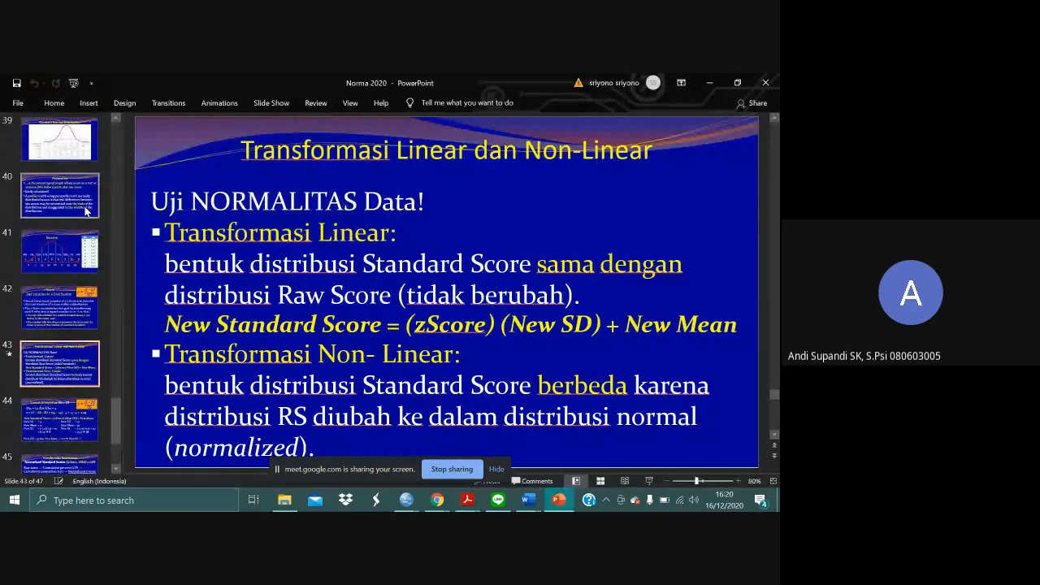
scroll(87, 209, down, 2)
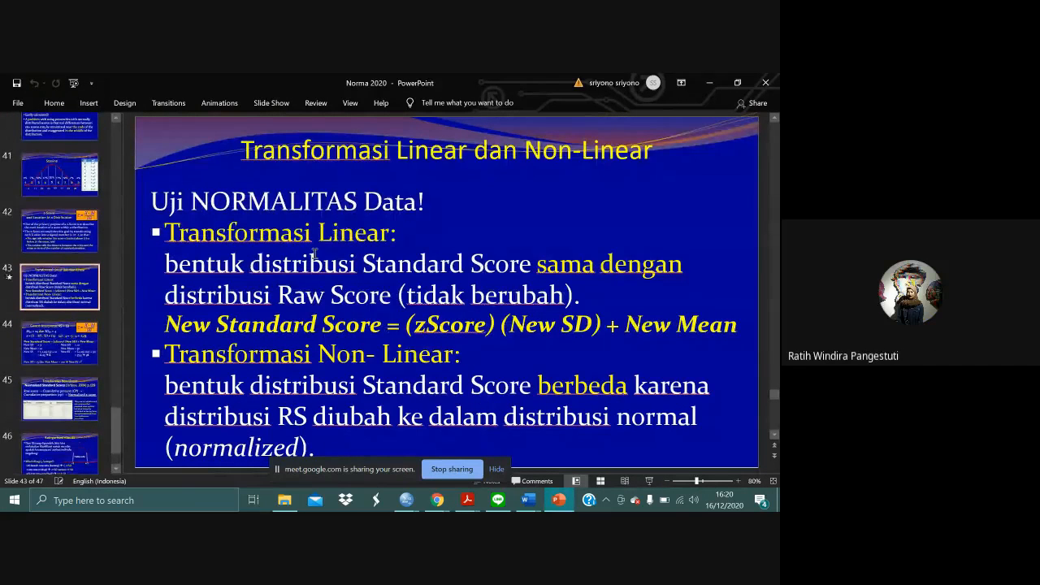
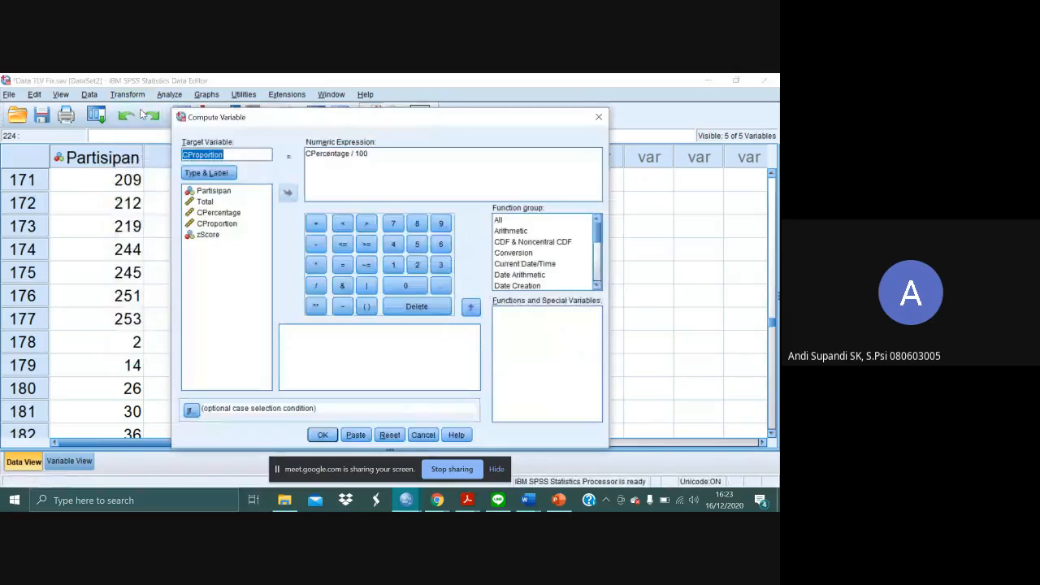
- Reset the Compute Variable settings and name the new target variable M10SD3
key(BackSpace)
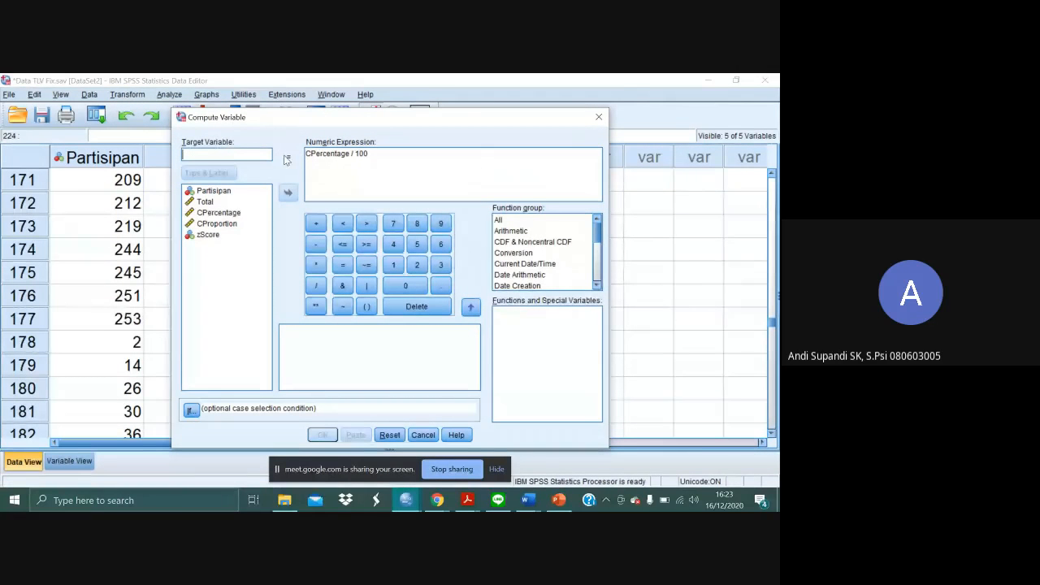
click(388, 434)
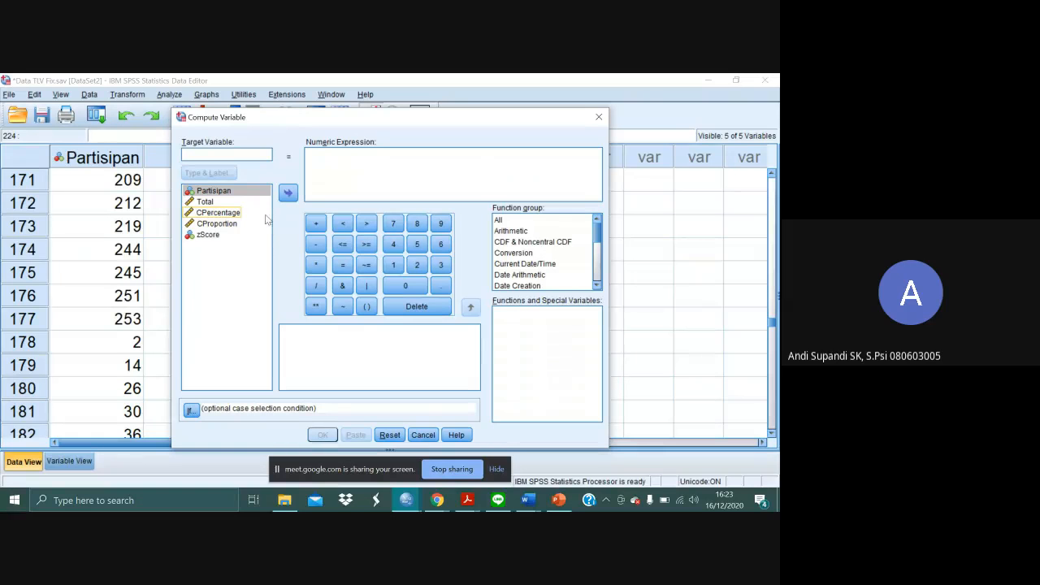
text(M)
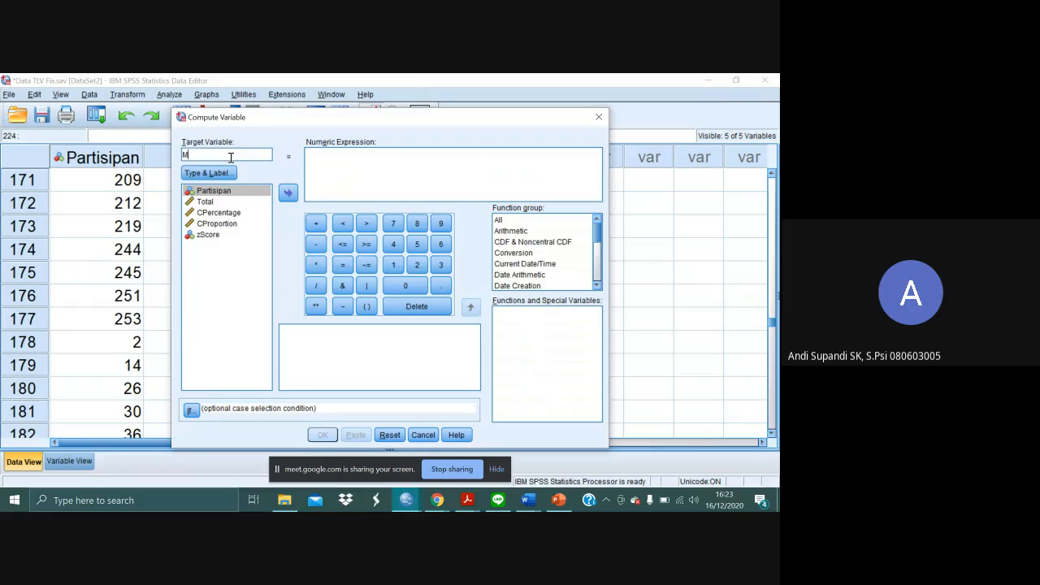
text(3)
key(BackSpace)
text(10SD3)
- Compute M10SD3 with the numeric expression (zScore * 3) + 10
click(209, 235)
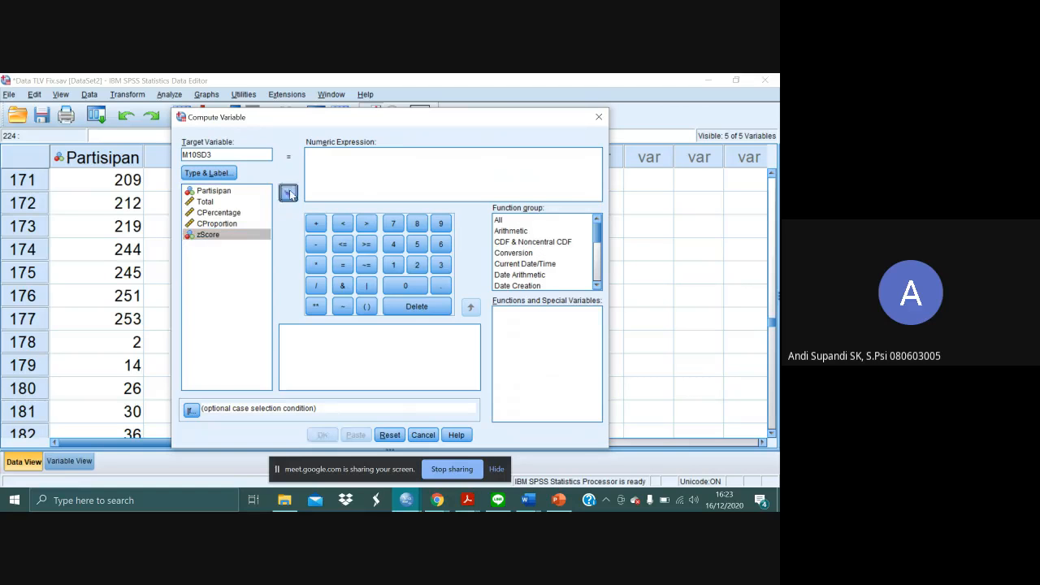
click(289, 193)
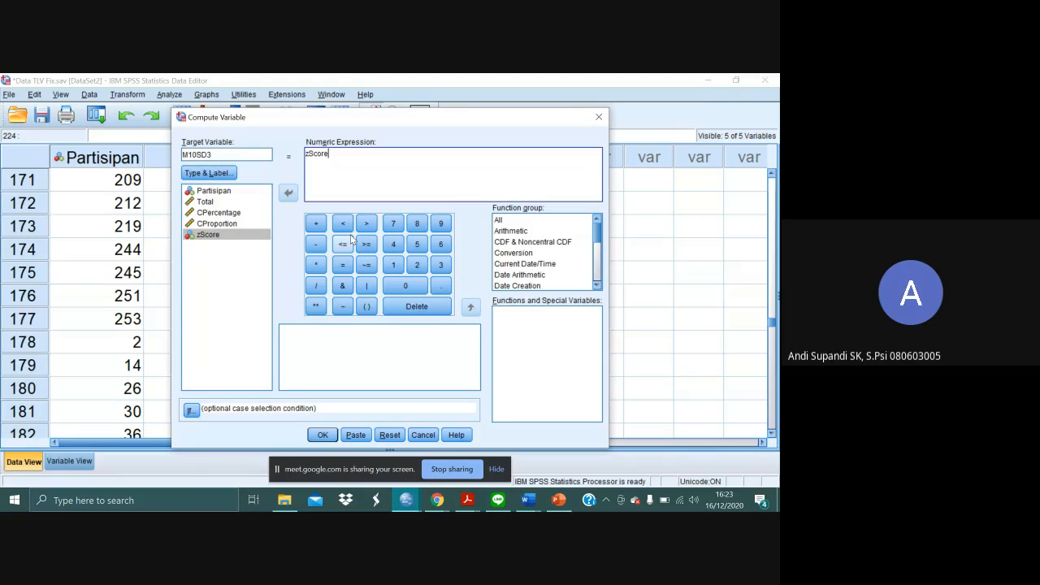
click(317, 267)
click(441, 266)
drag(351, 155, 286, 155)
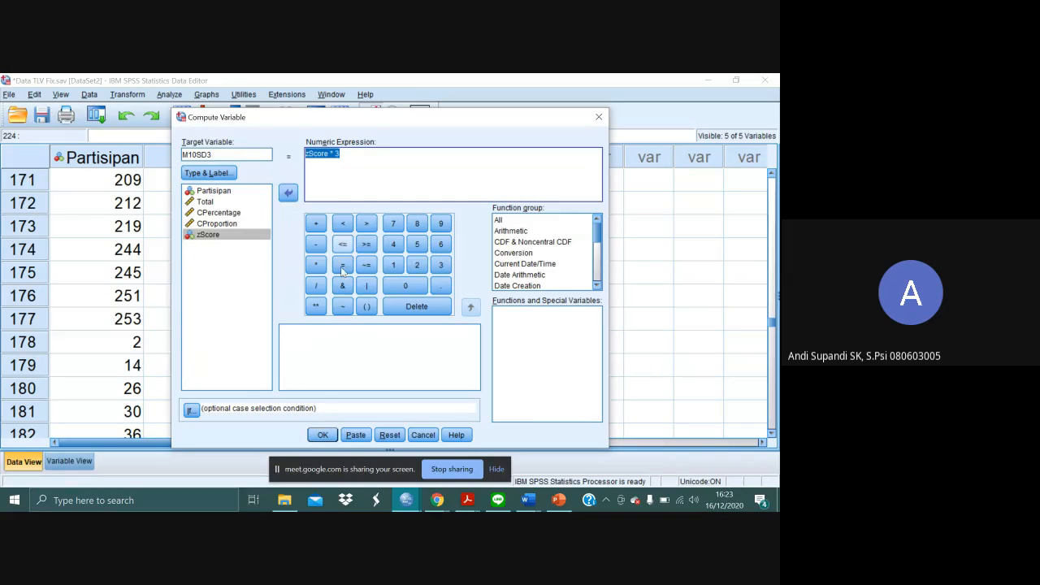
click(367, 306)
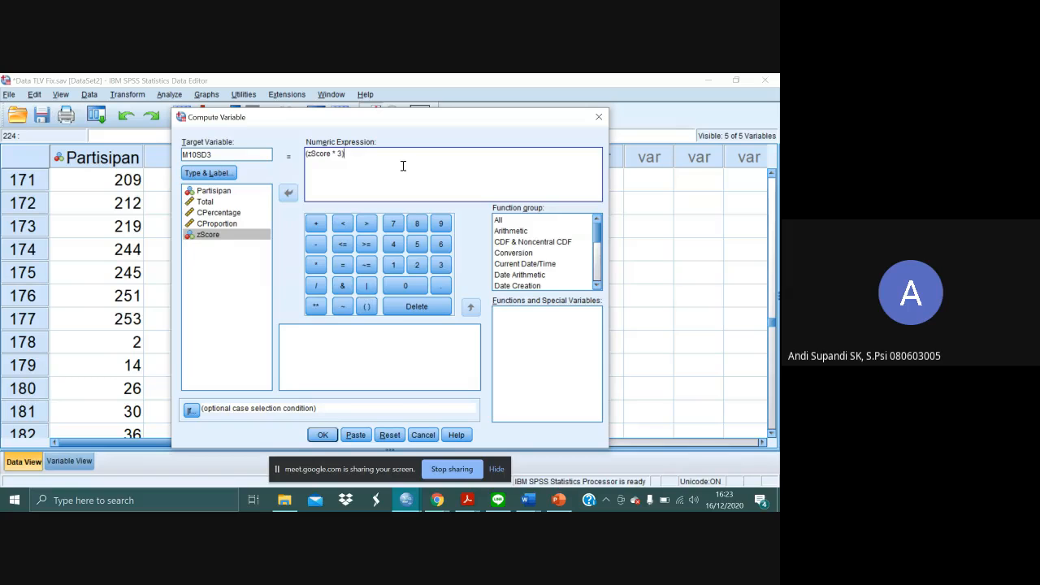
click(316, 223)
click(394, 265)
click(405, 286)
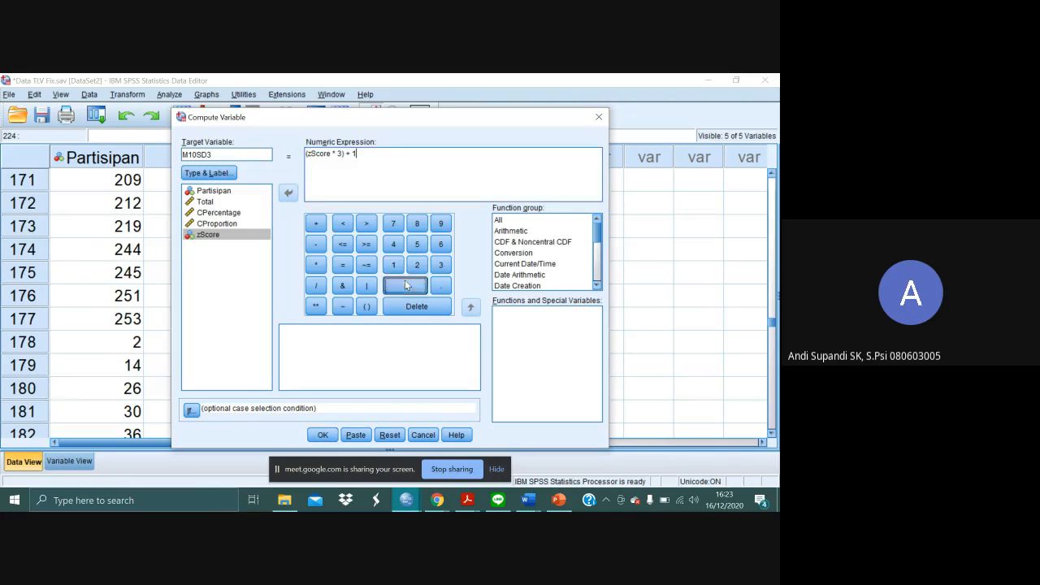
click(323, 435)
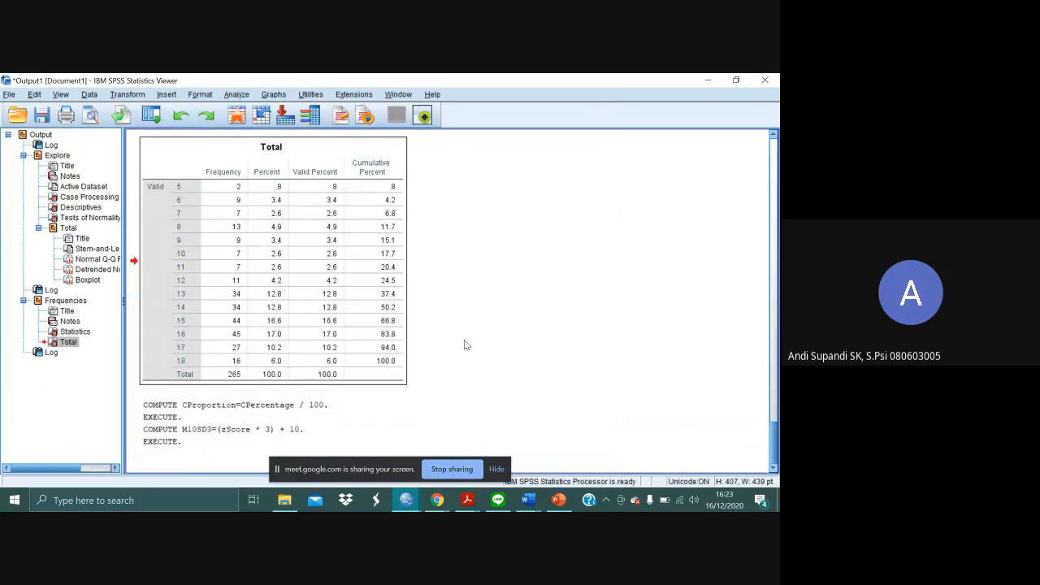
- Return to the data set and check the computed M10SD3 values around case 172
key(alt+Tab)
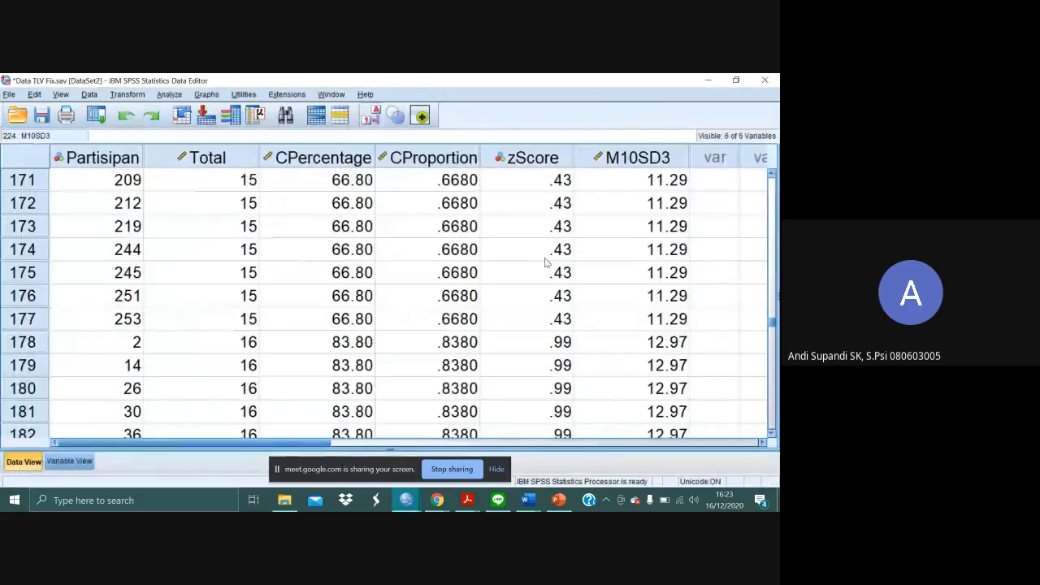
click(625, 210)
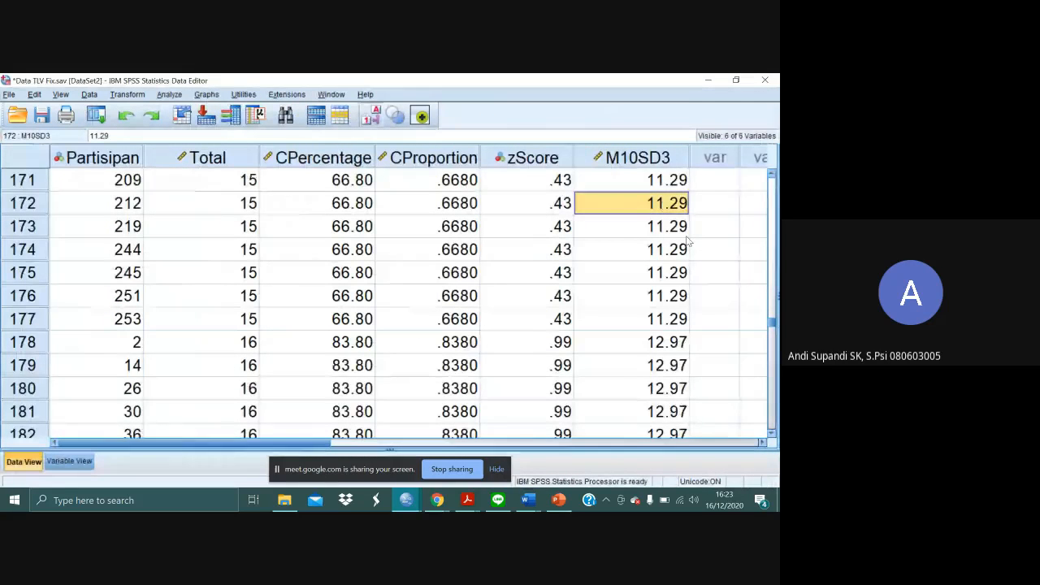
scroll(688, 241, up, 3)
scroll(688, 241, down, 2)
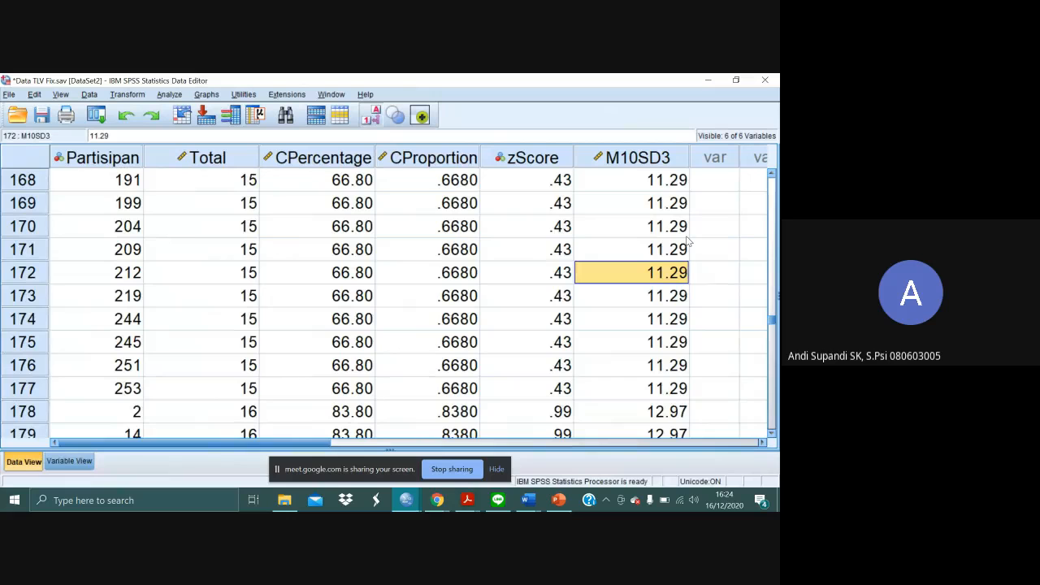
click(723, 252)
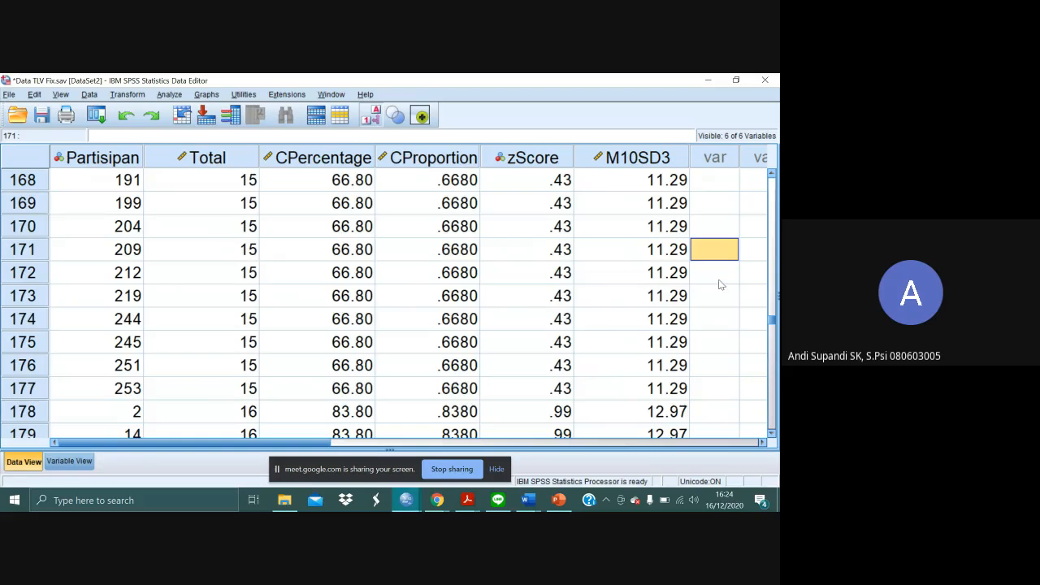
- Set the decimals of M10SD3 to 0 in the variable definitions and return to the data
click(69, 460)
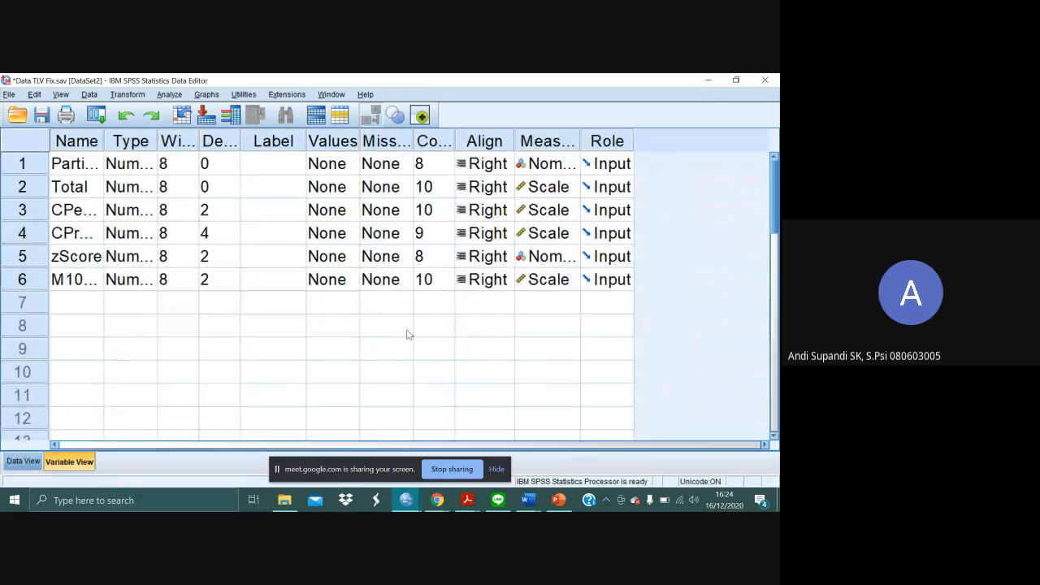
click(210, 282)
click(234, 284)
click(234, 285)
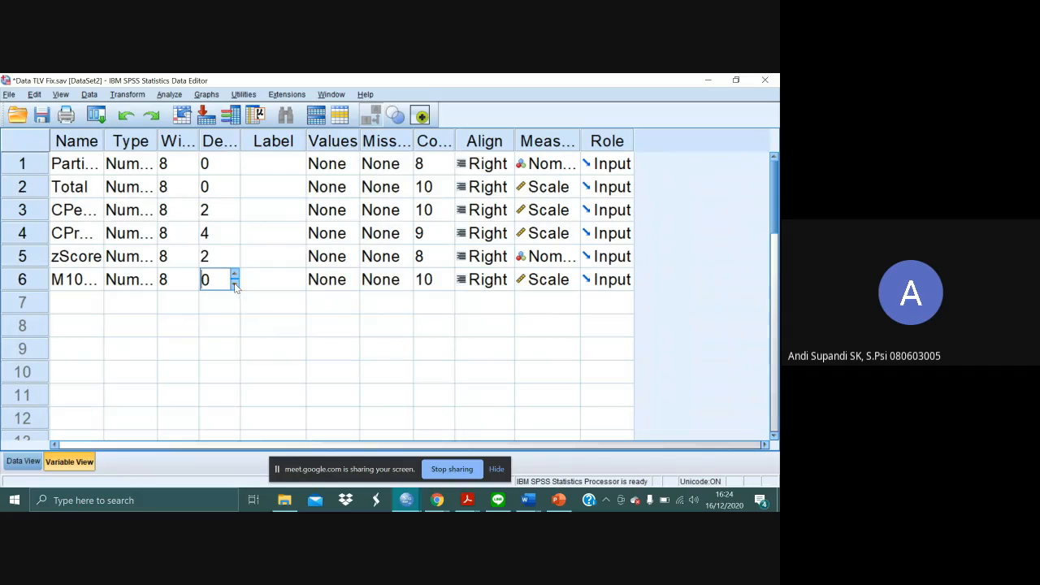
click(88, 416)
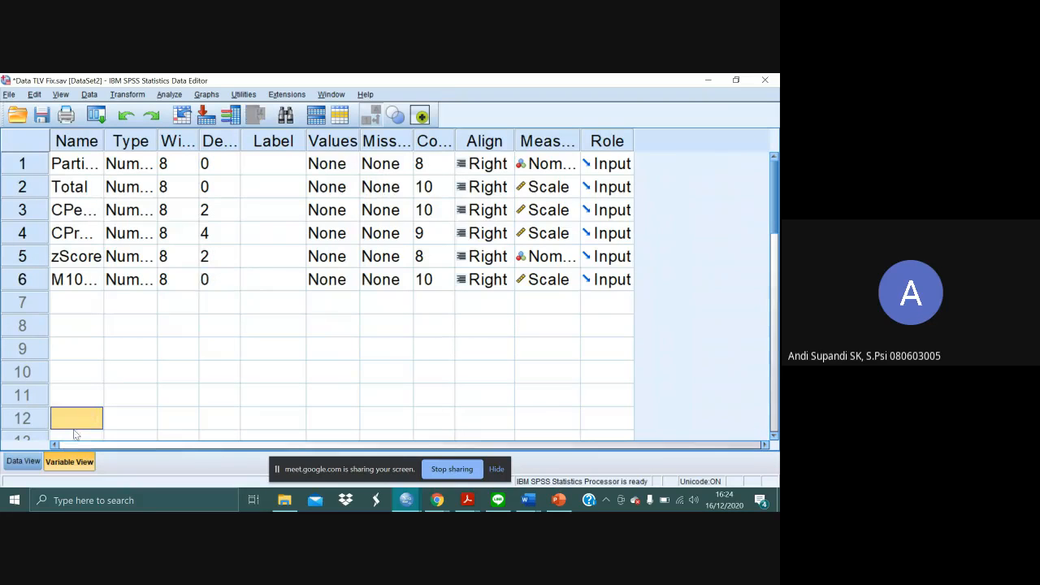
click(23, 461)
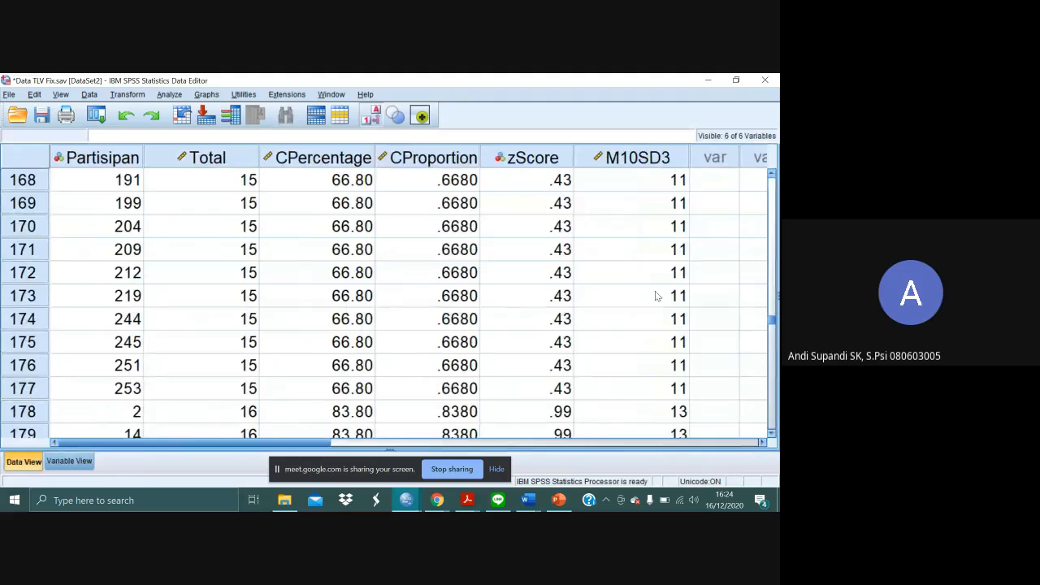
- Compare the Total scores with their M10SD3 scores in cases 177 and 178
scroll(669, 355, down, 2)
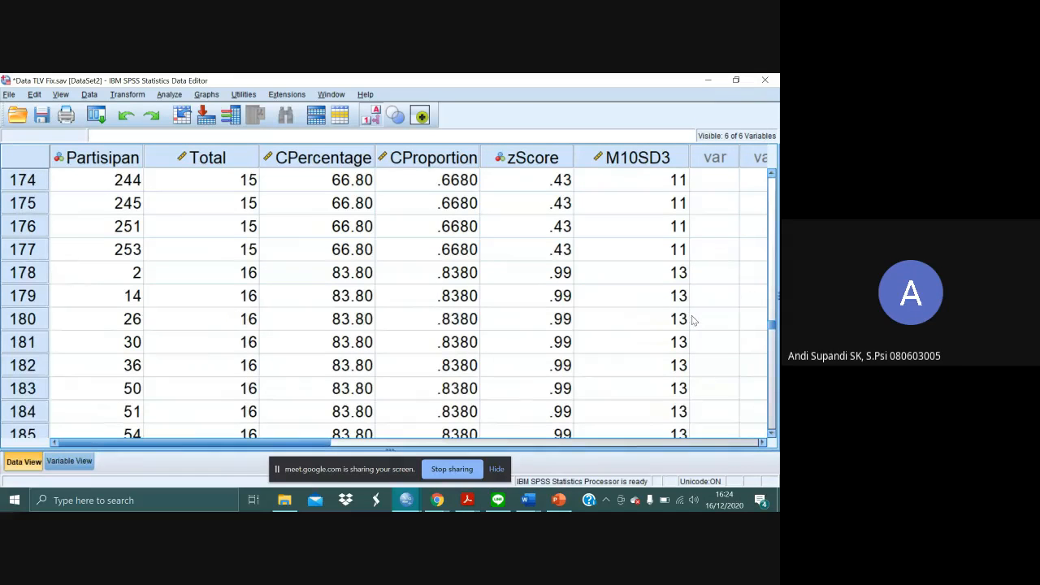
click(251, 254)
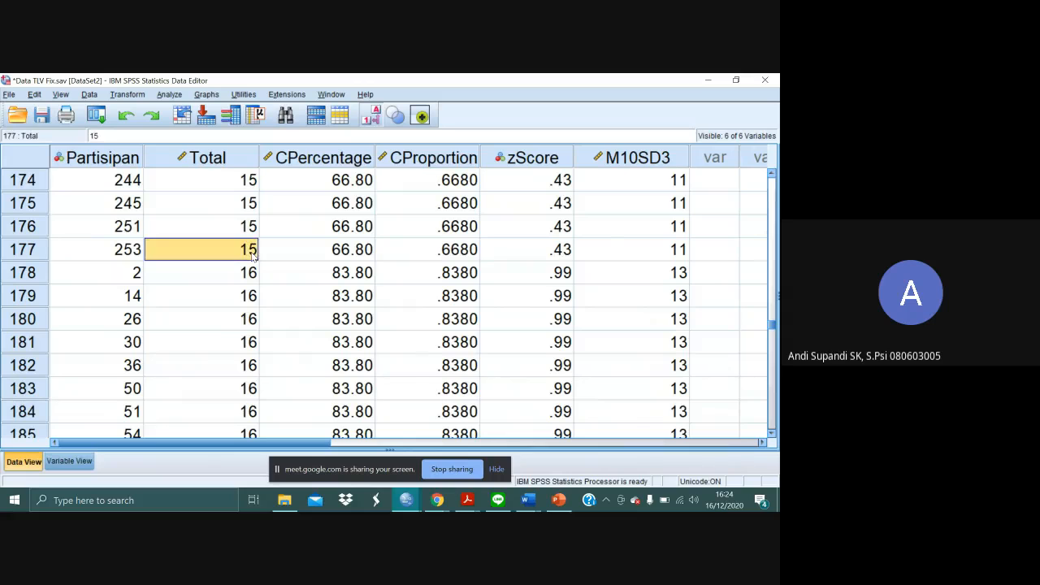
click(640, 255)
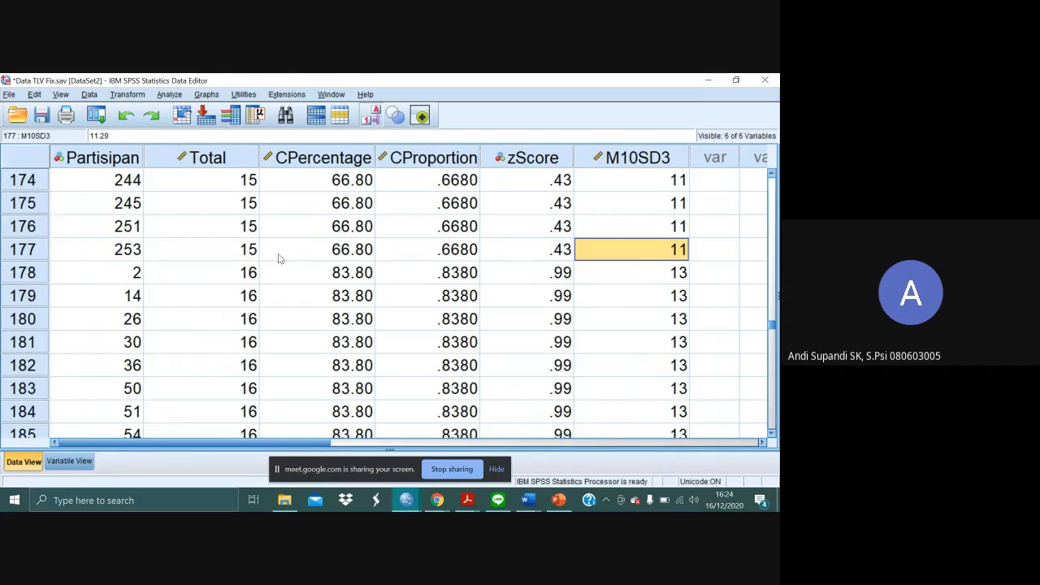
click(230, 284)
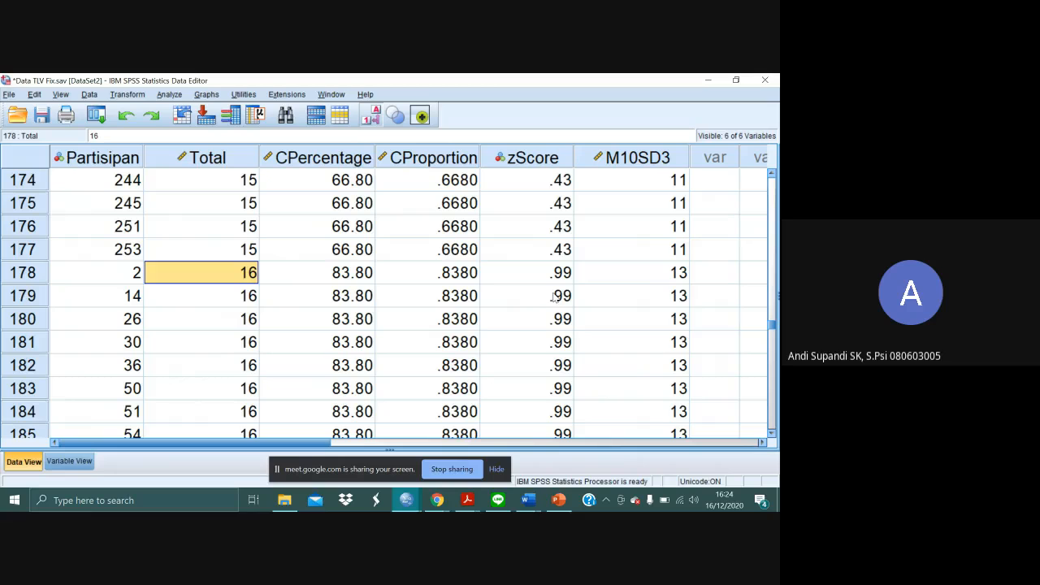
click(679, 281)
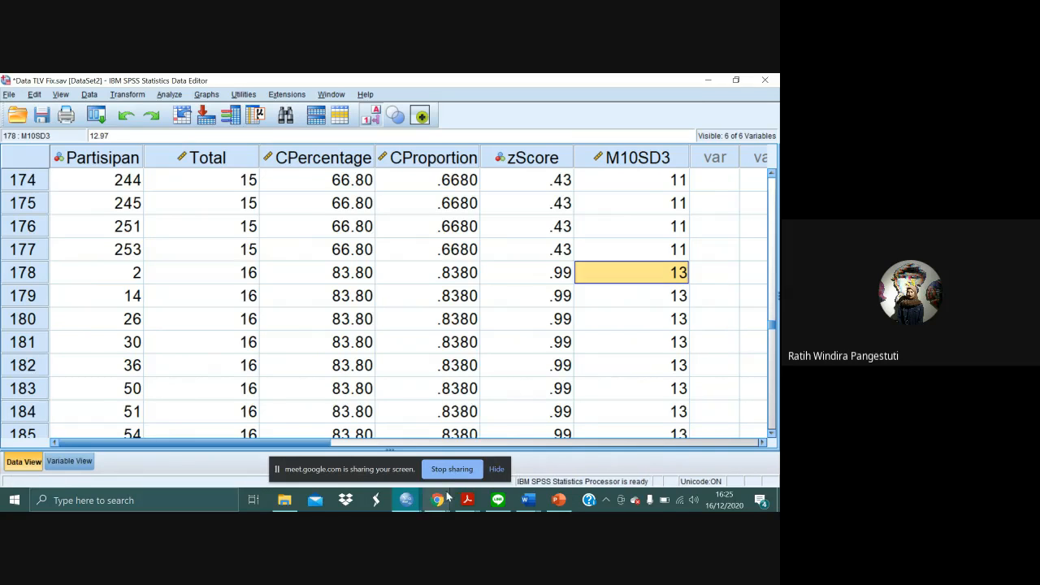
- Switch to the Google Meet call in Chrome, mute the microphone and return to the SPSS data
mouse_move(443, 497)
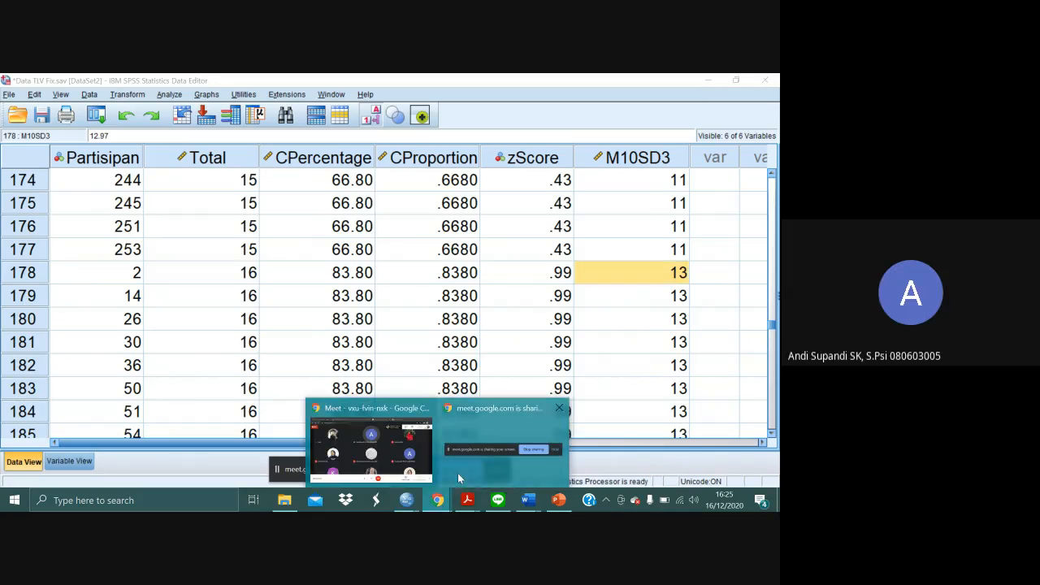
click(349, 453)
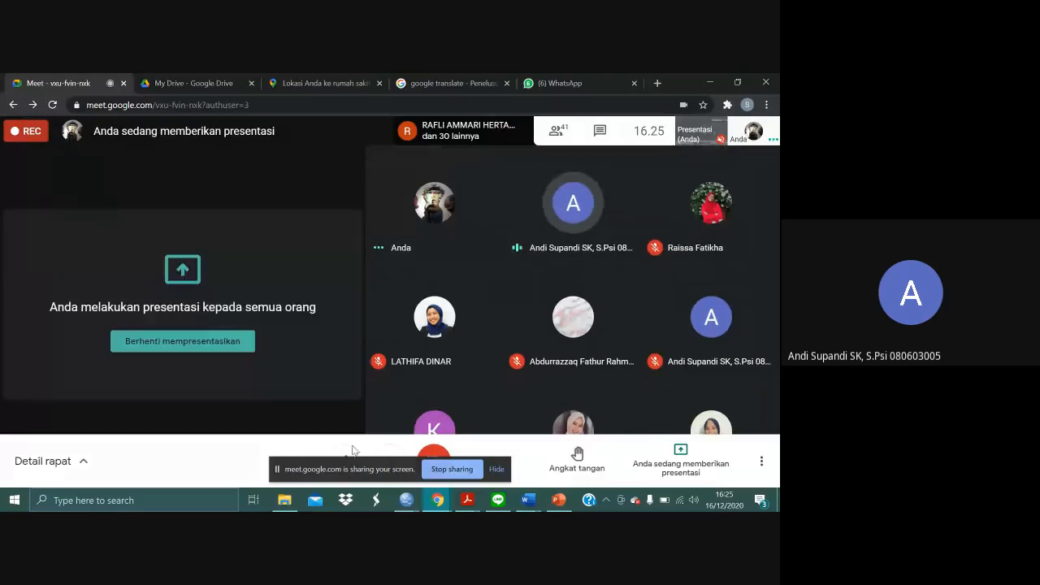
click(348, 455)
key(alt+Tab)
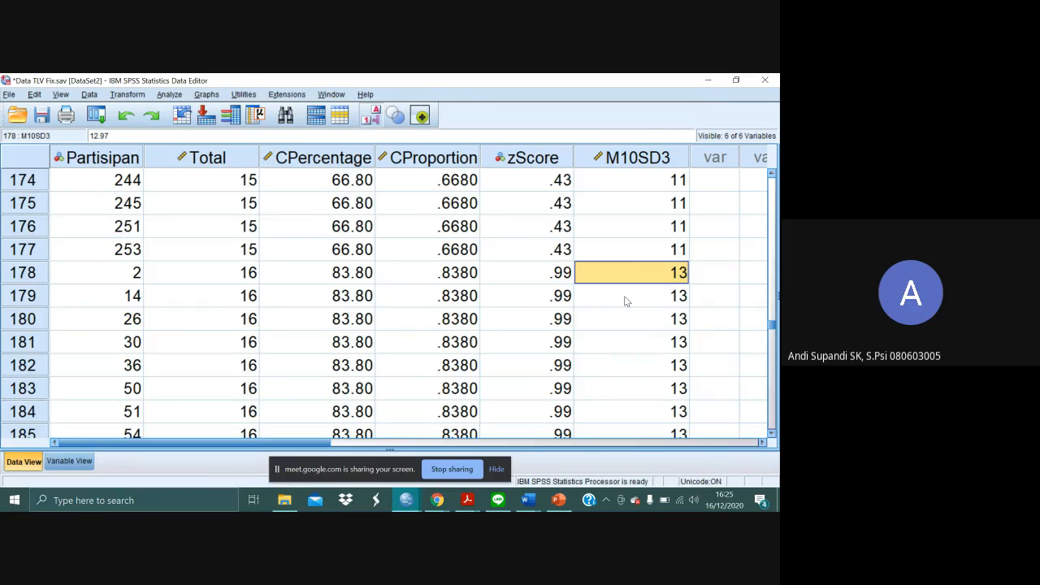
- Move the meet.google.com sharing bar away from the middle of the data window
click(626, 301)
click(719, 271)
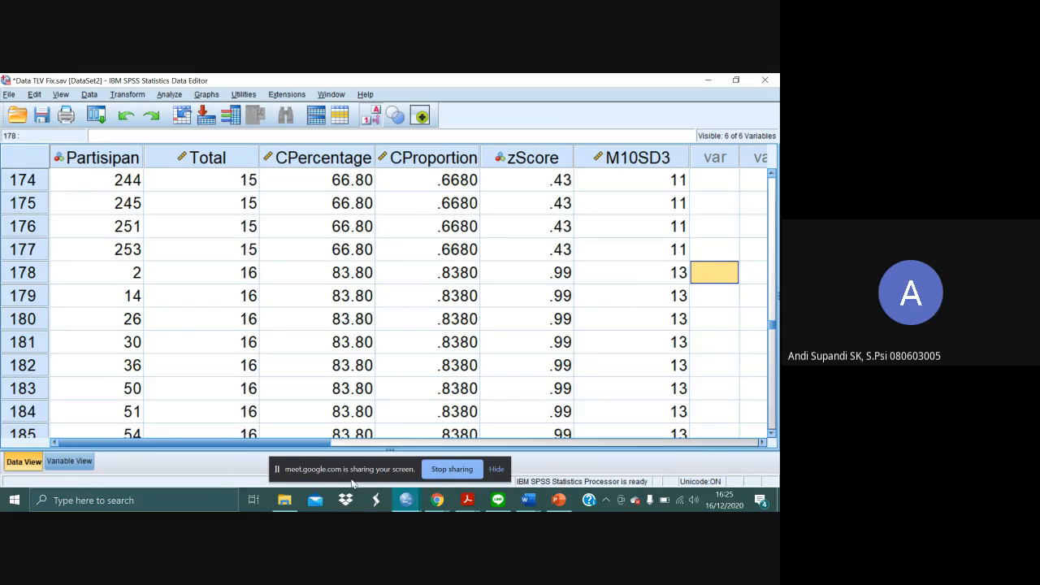
drag(358, 467, 634, 476)
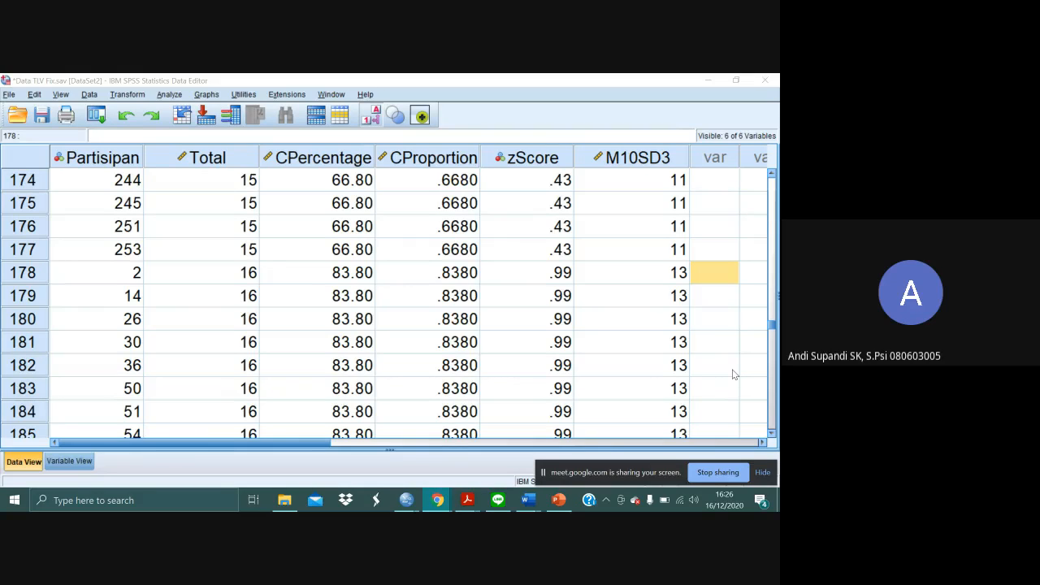
click(707, 258)
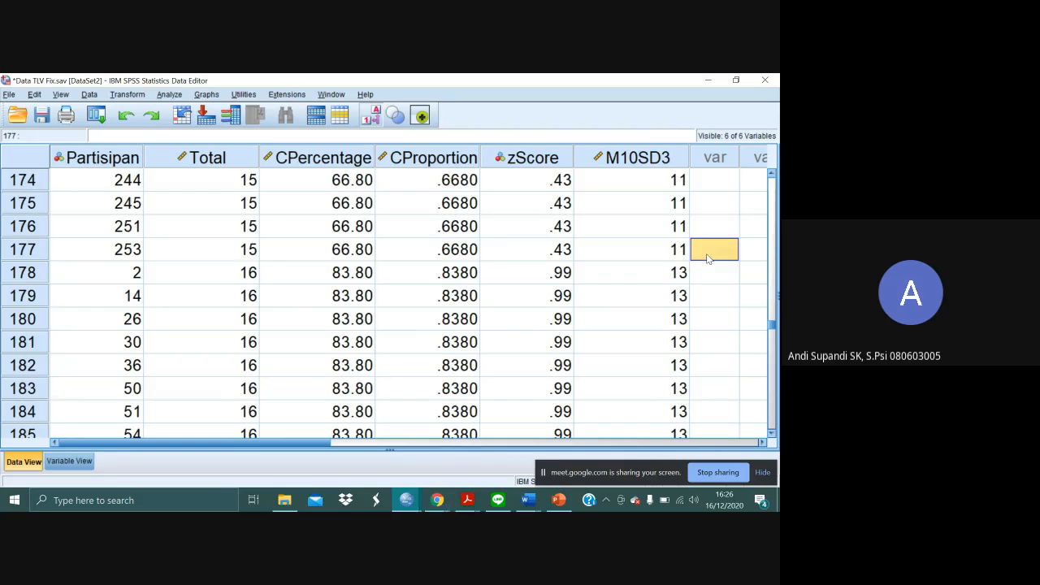
click(709, 275)
- Open the Latihan Norma data file from the Downloads folder and select the first empty cell beside RS
click(284, 501)
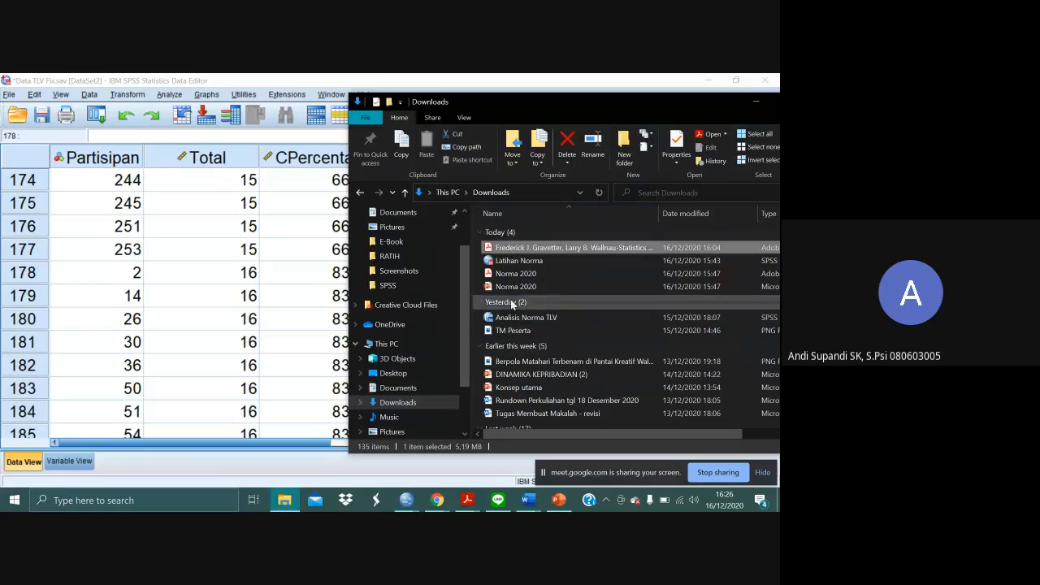
click(528, 262)
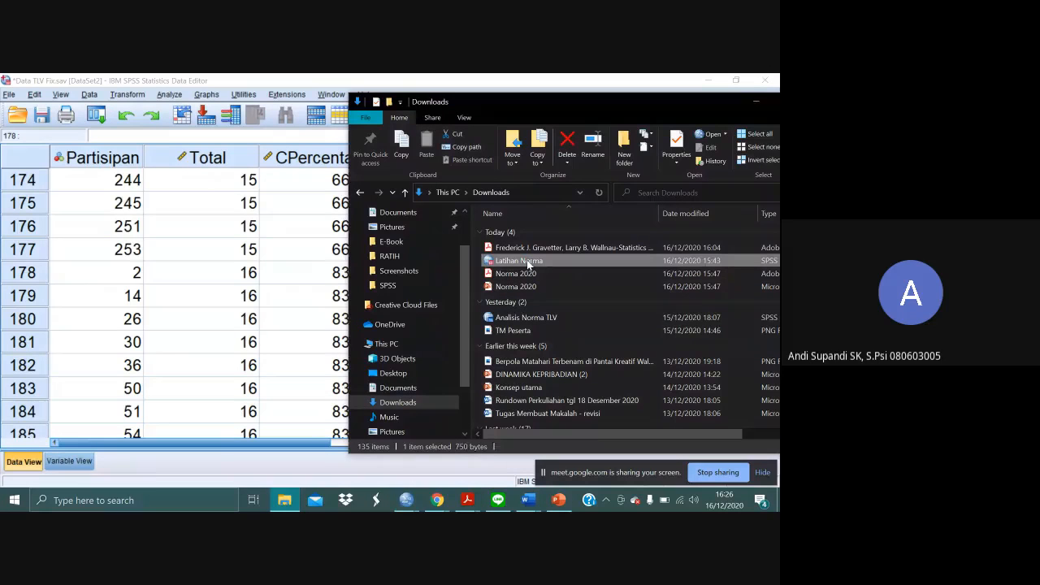
double_click(528, 262)
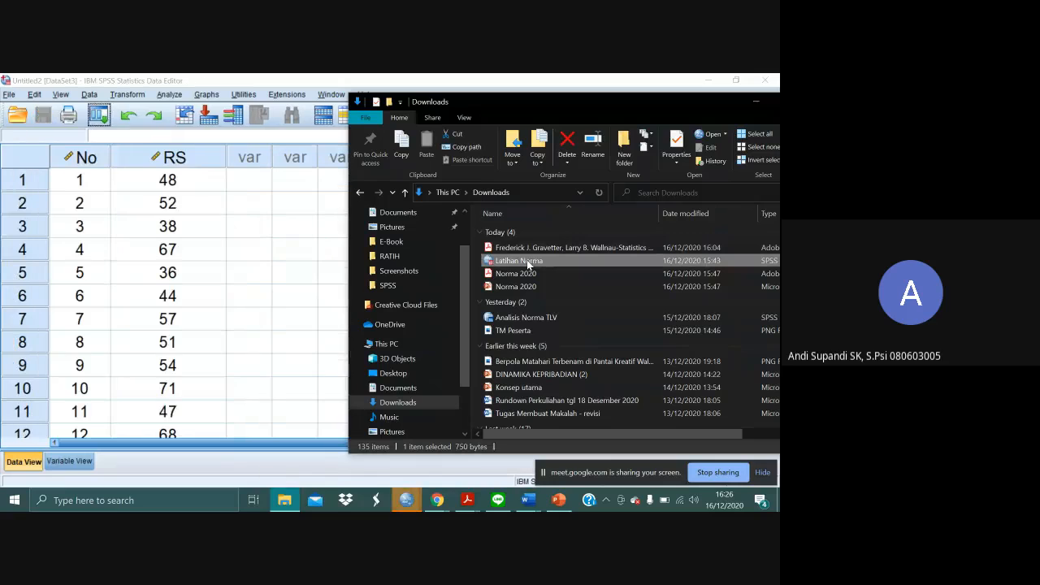
click(228, 252)
click(260, 181)
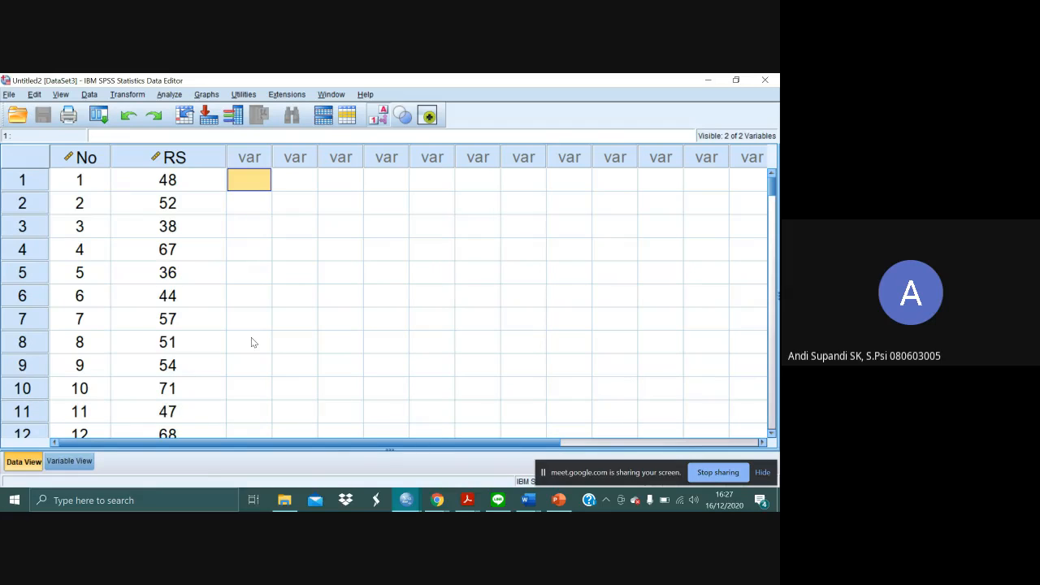
- Switch to Acrobat Reader and find the start of the z table on page 647 of Statistics for the Behavioral Sciences
key(alt+Tab)
key(alt+Tab)
key(alt+Tab)
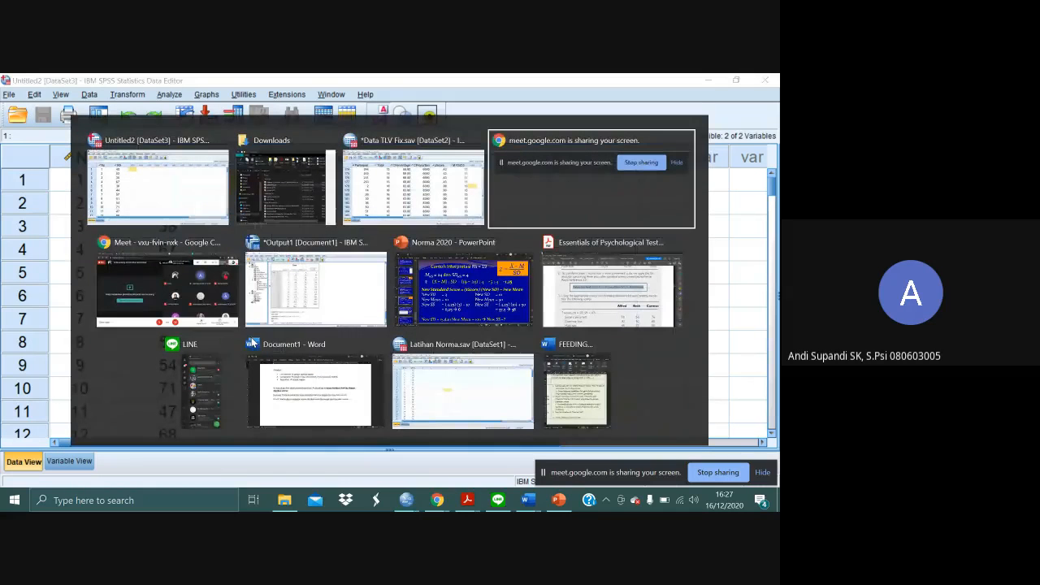
key(alt+Tab)
key(alt+Tab)
key(alt+Tab)
key(alt+Tab)
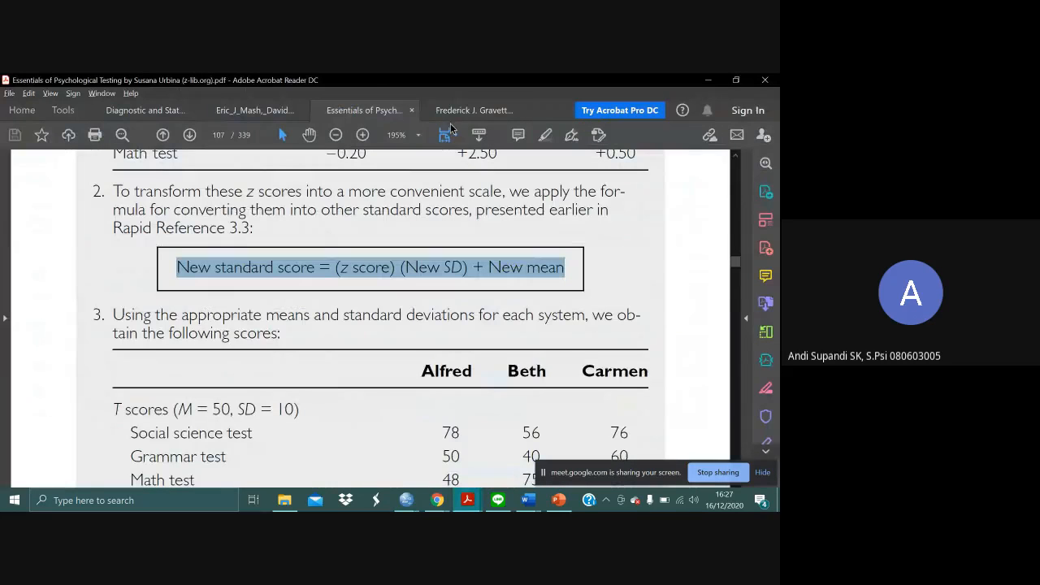
click(460, 112)
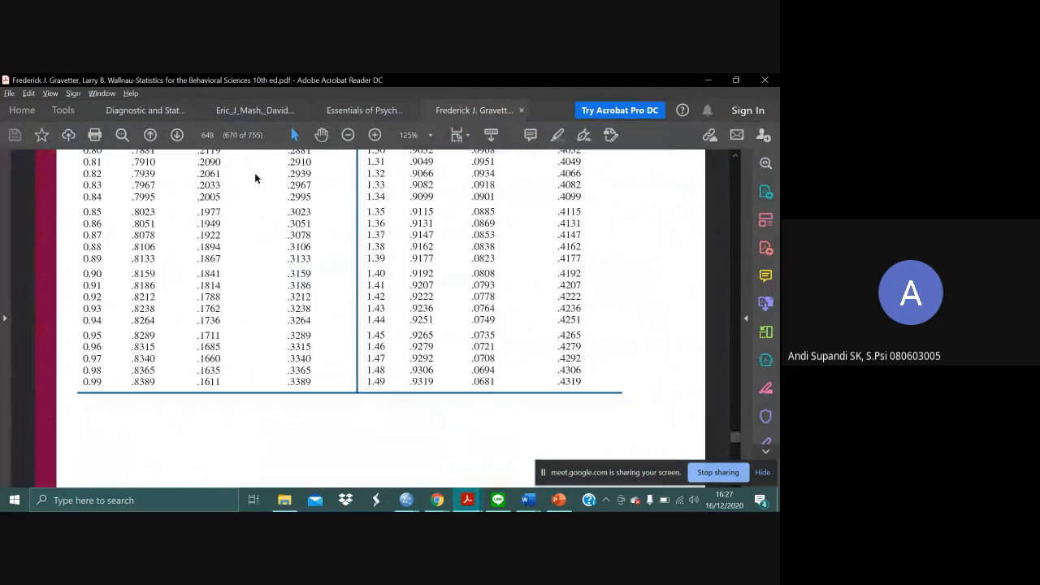
click(208, 135)
scroll(269, 191, up, 2)
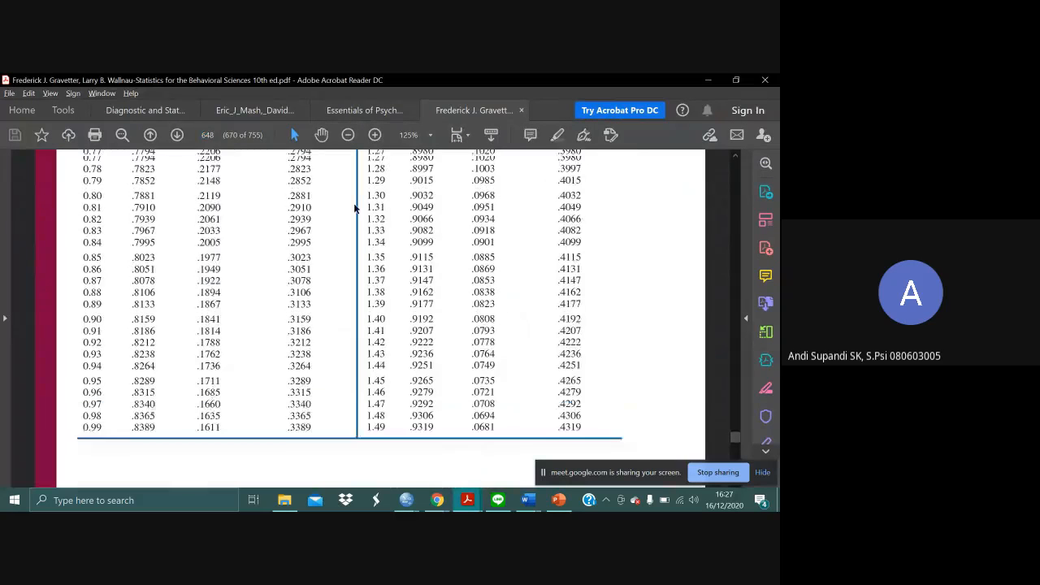
scroll(355, 208, up, 10)
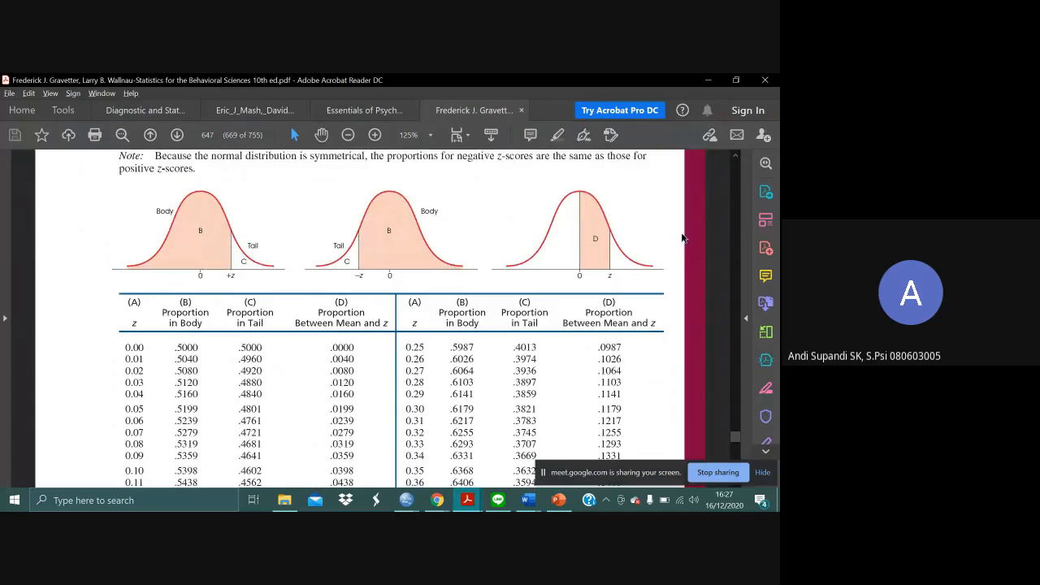
- Examine the body and tail areas of the normal curve diagrams above the z table, enlarged to 300%
click(375, 134)
click(376, 135)
click(376, 135)
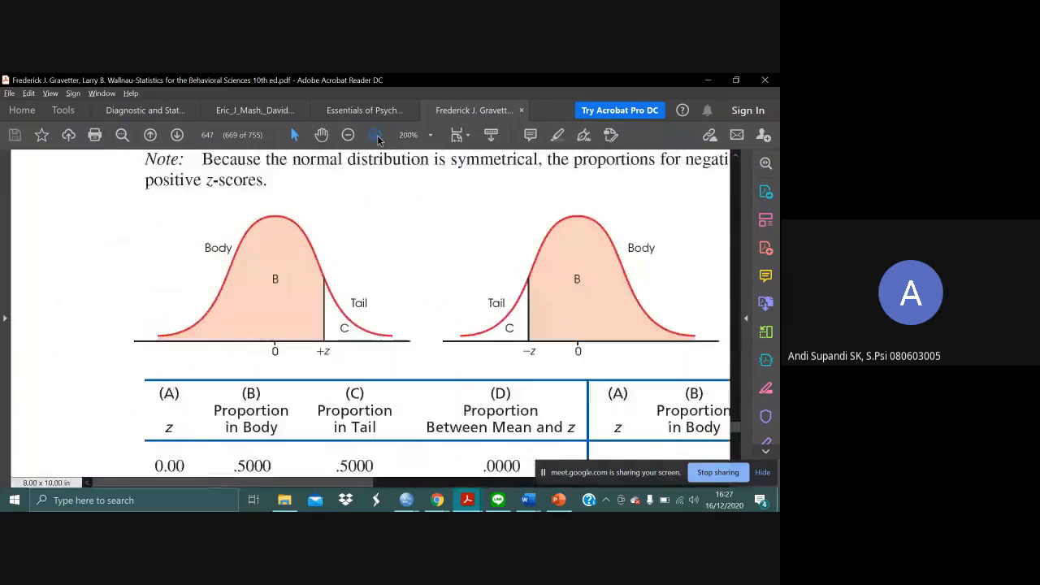
click(375, 135)
scroll(525, 209, right, 1)
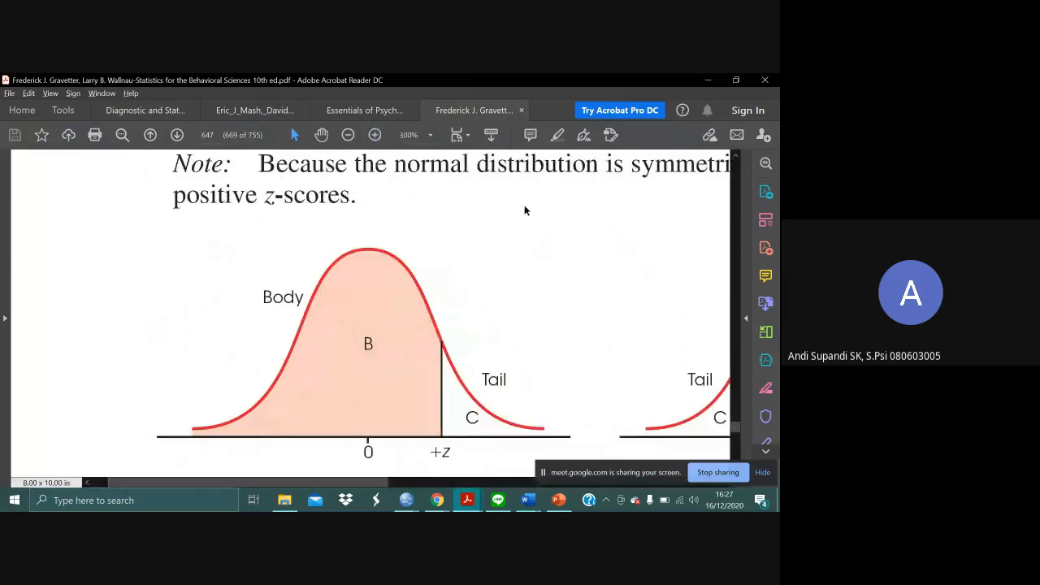
scroll(525, 209, down, 1)
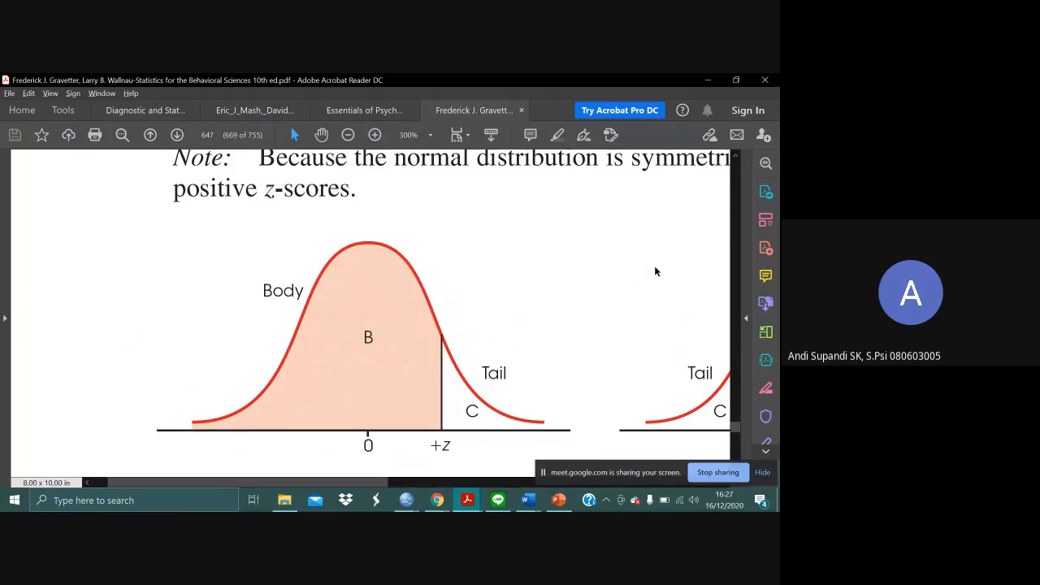
scroll(673, 260, down, 1)
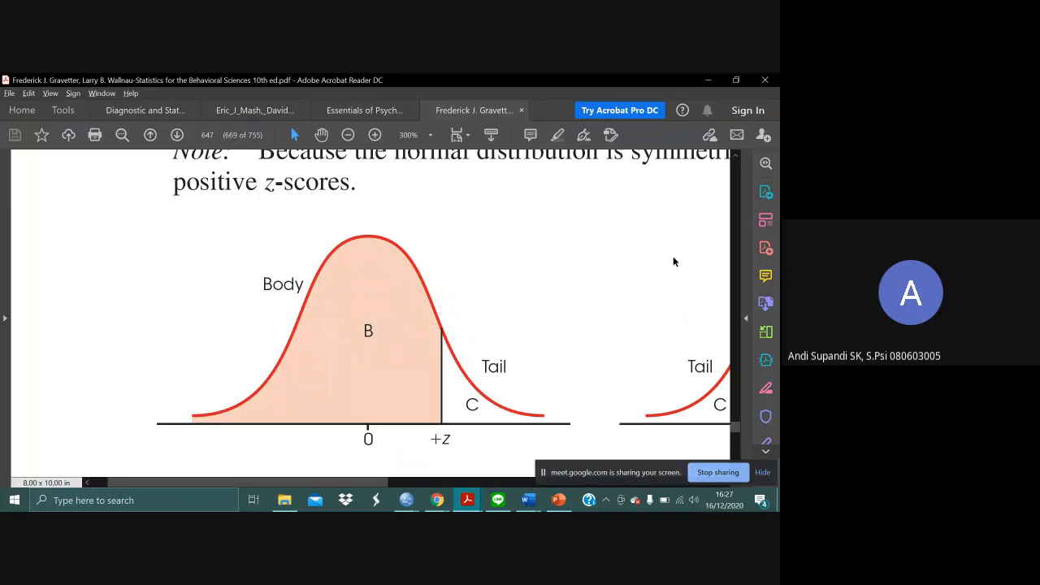
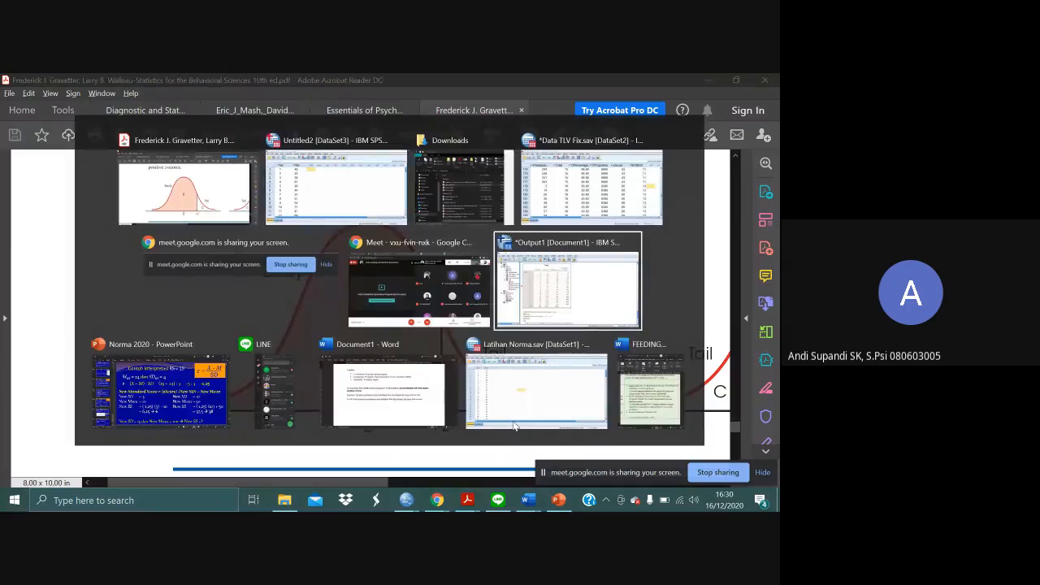
- Examine the z table rows from 0.00 to 1.49 on pages 647 and 648, with the zoom reduced to 150%
key(alt+Tab)
key(alt+Tab)
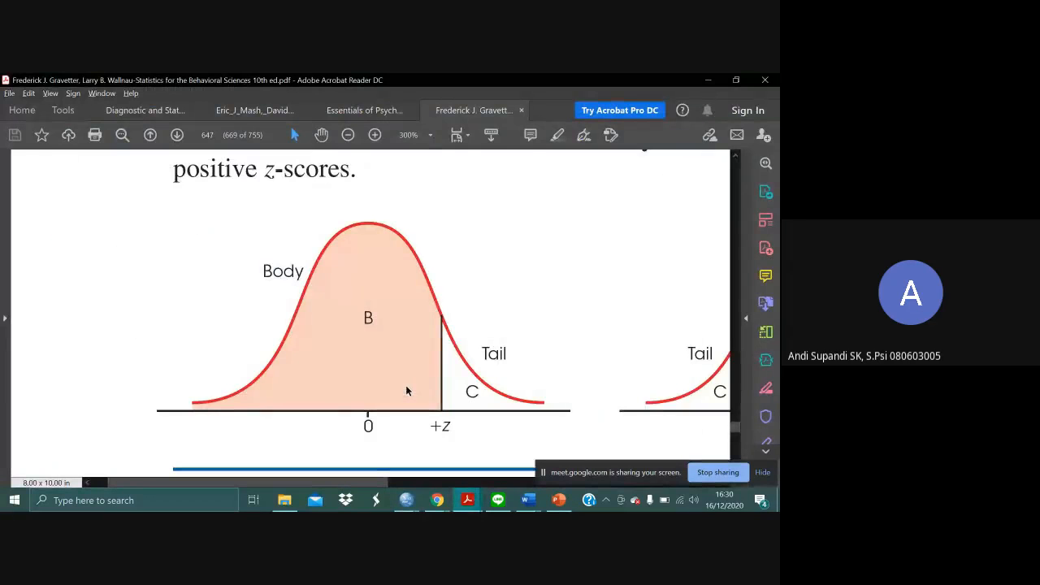
click(347, 136)
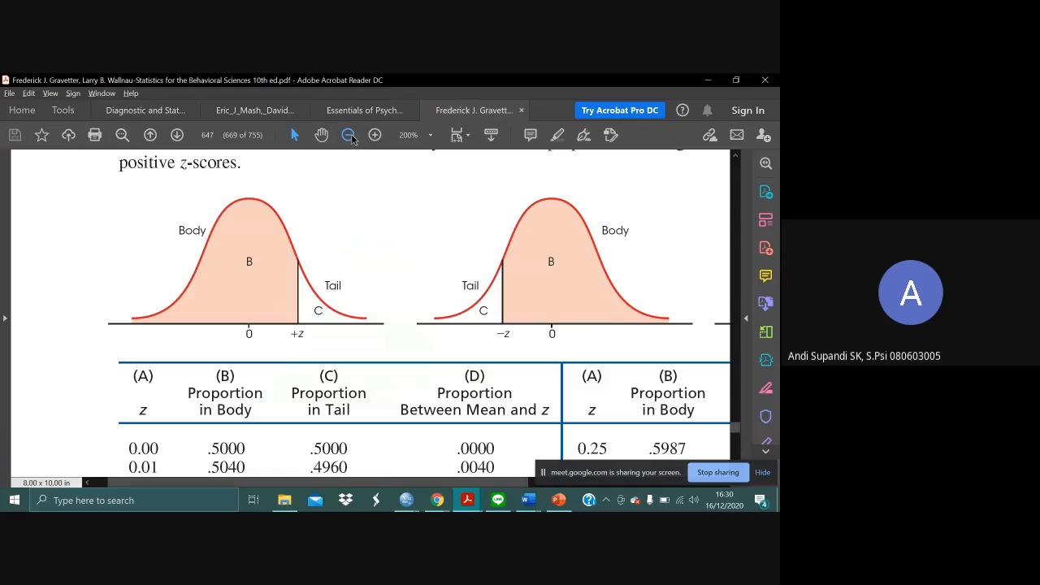
click(349, 136)
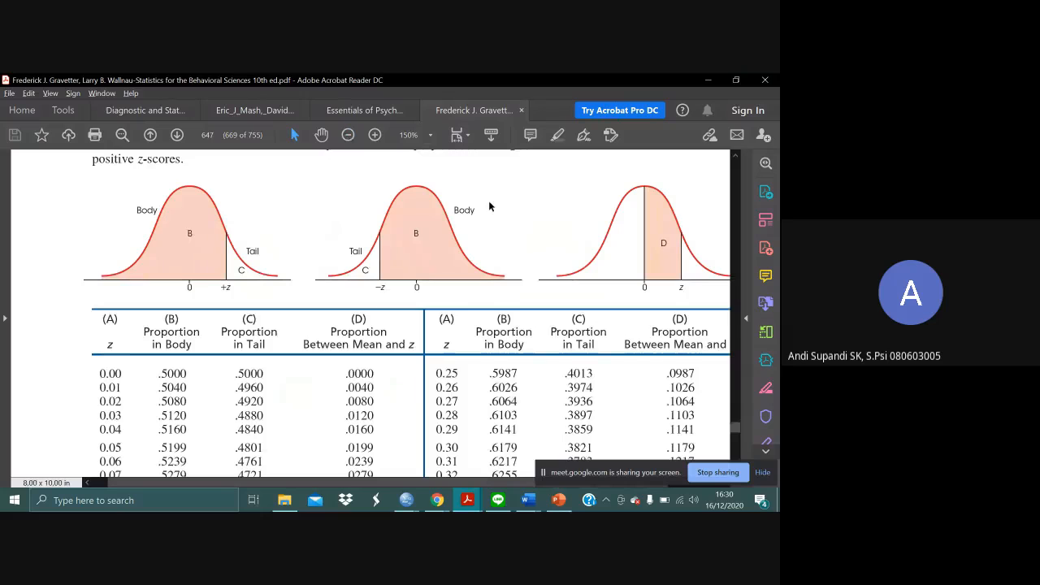
scroll(360, 382, down, 5)
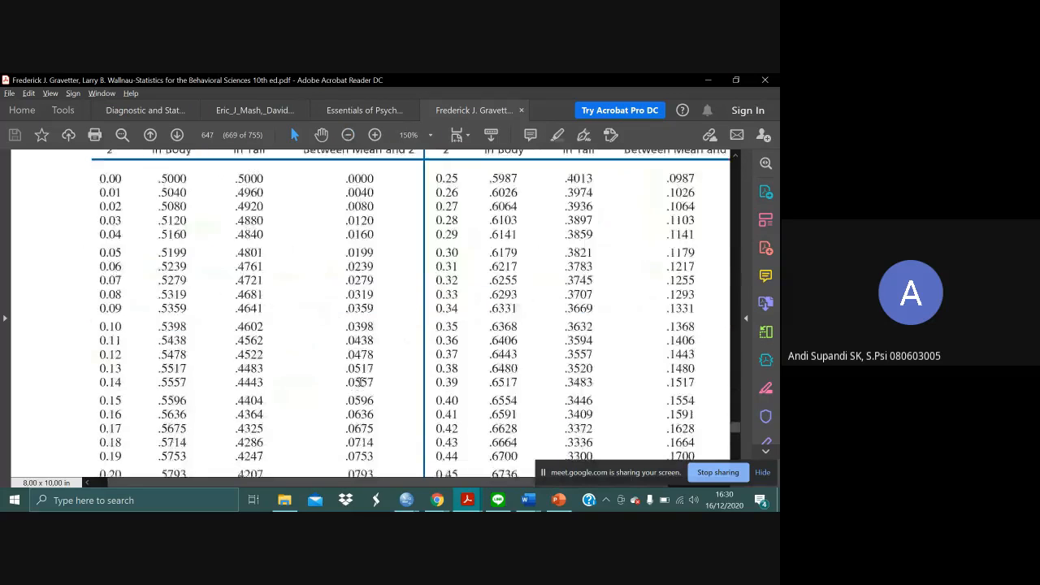
scroll(360, 382, down, 20)
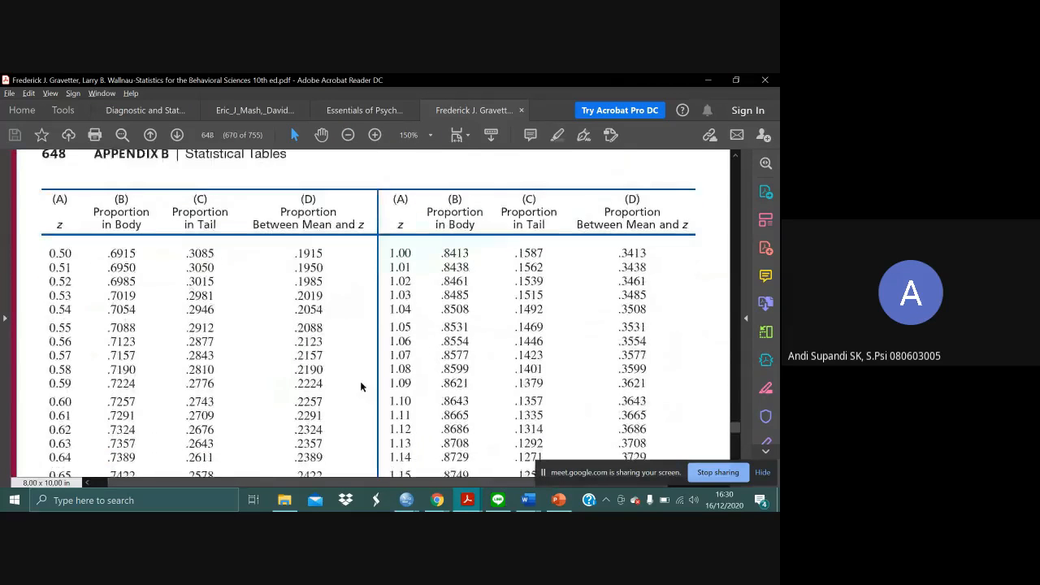
scroll(362, 387, down, 6)
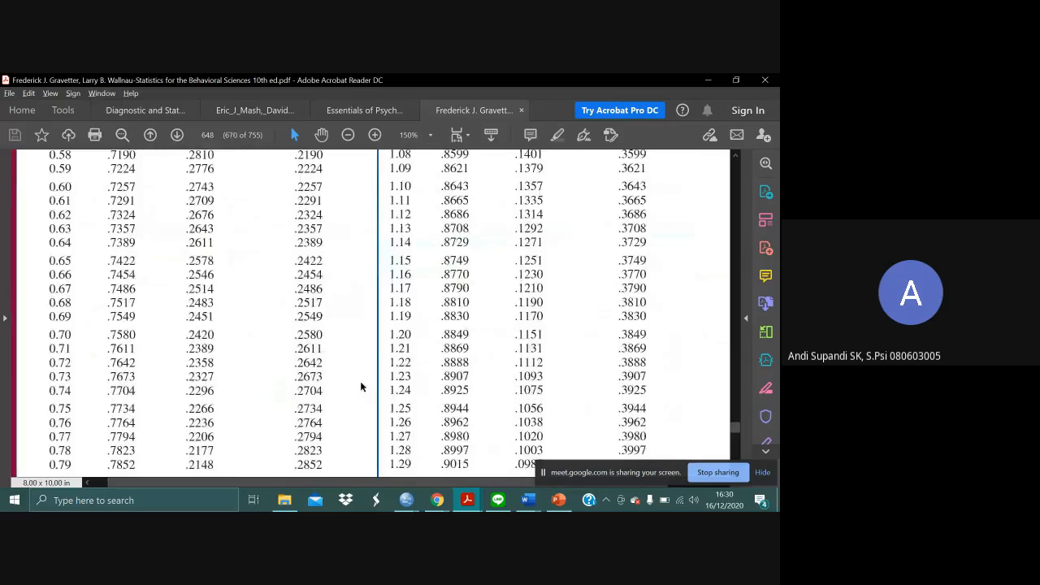
scroll(362, 386, down, 4)
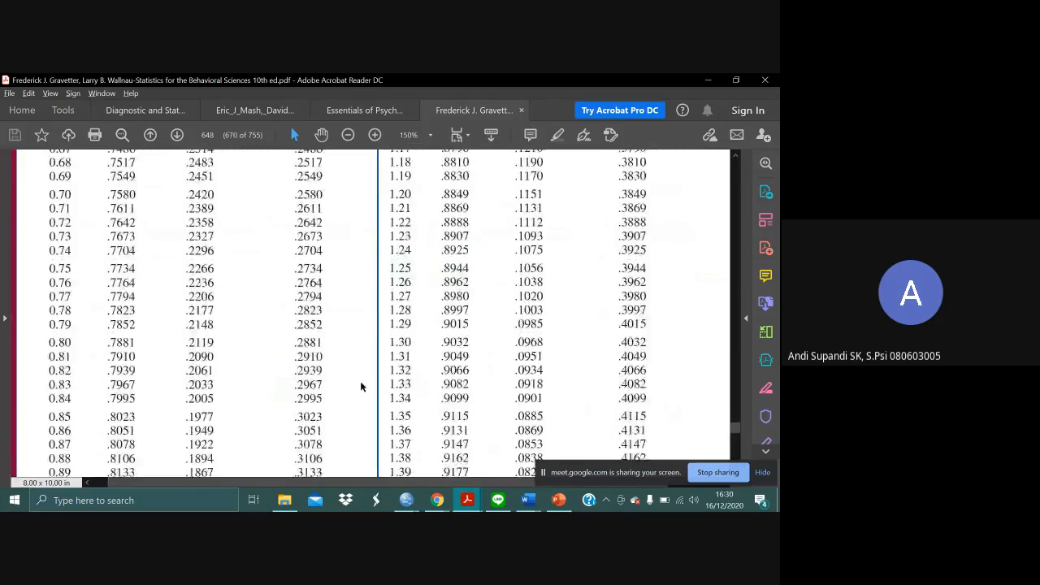
scroll(361, 386, down, 8)
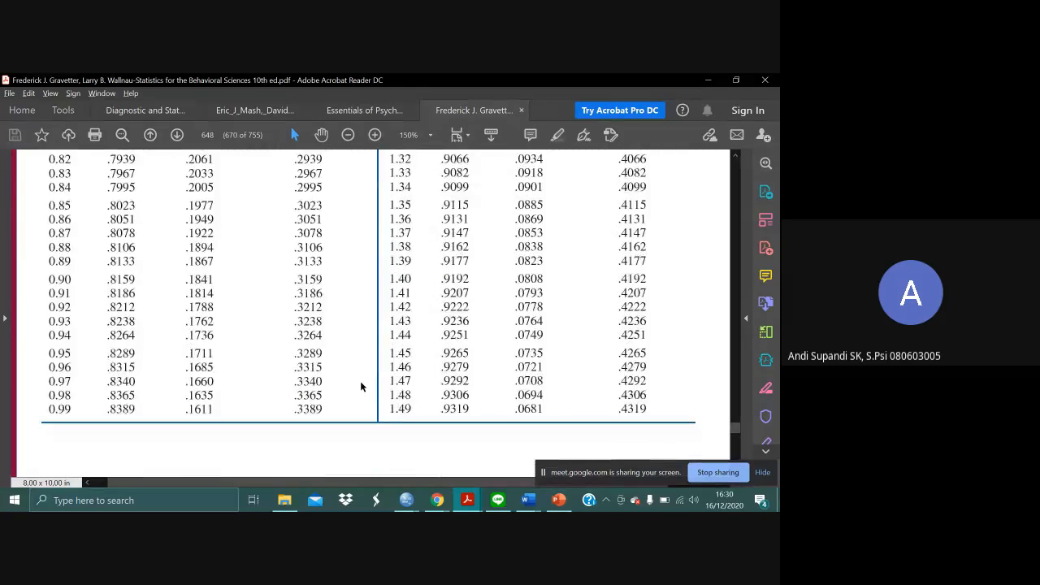
scroll(361, 386, right, 1)
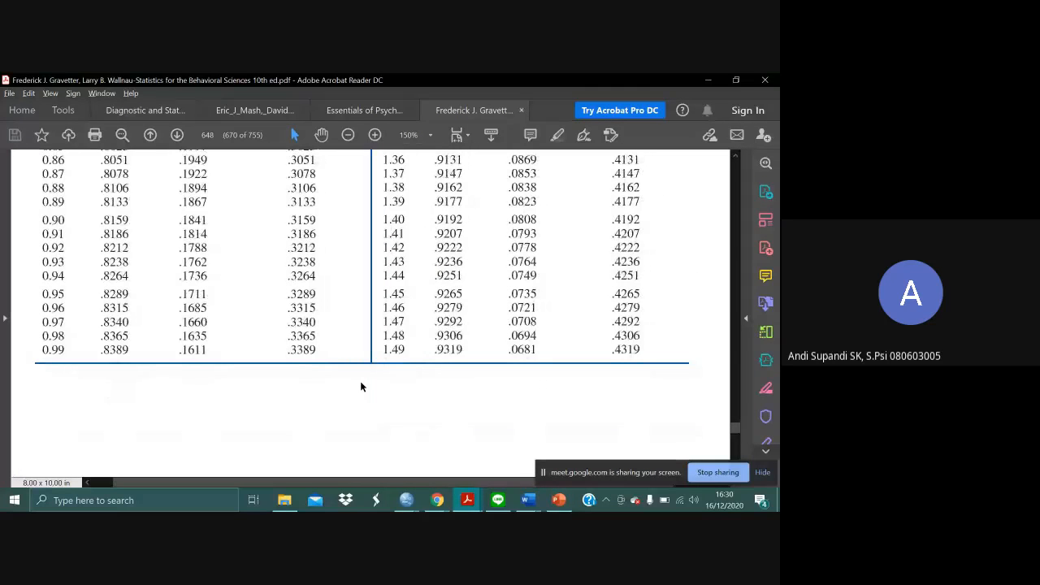
- Examine the body and tail proportions for z values from 1.50 upward on page 649 of the z table
scroll(561, 352, down, 10)
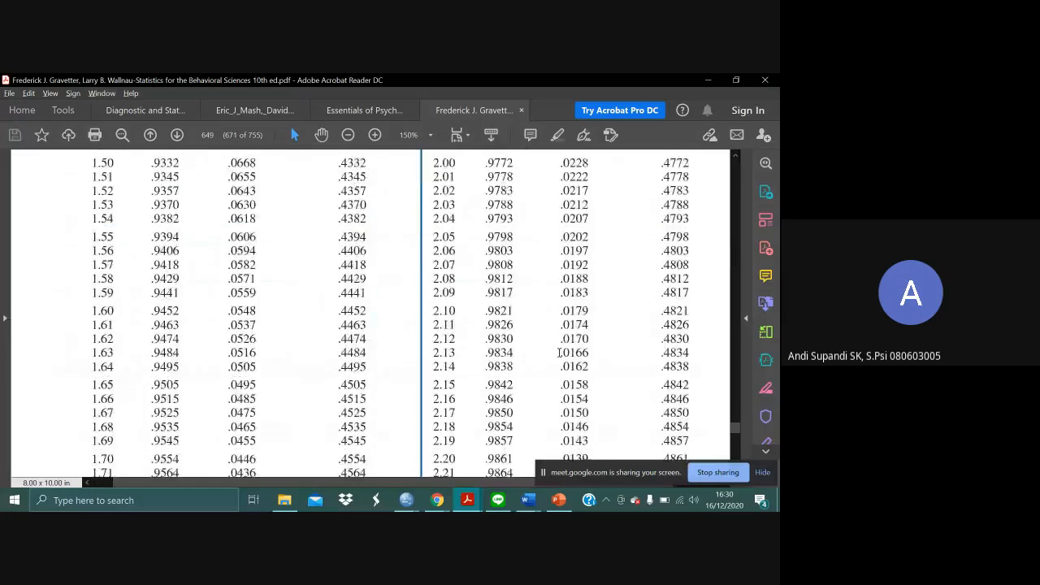
scroll(560, 353, down, 4)
scroll(561, 353, up, 3)
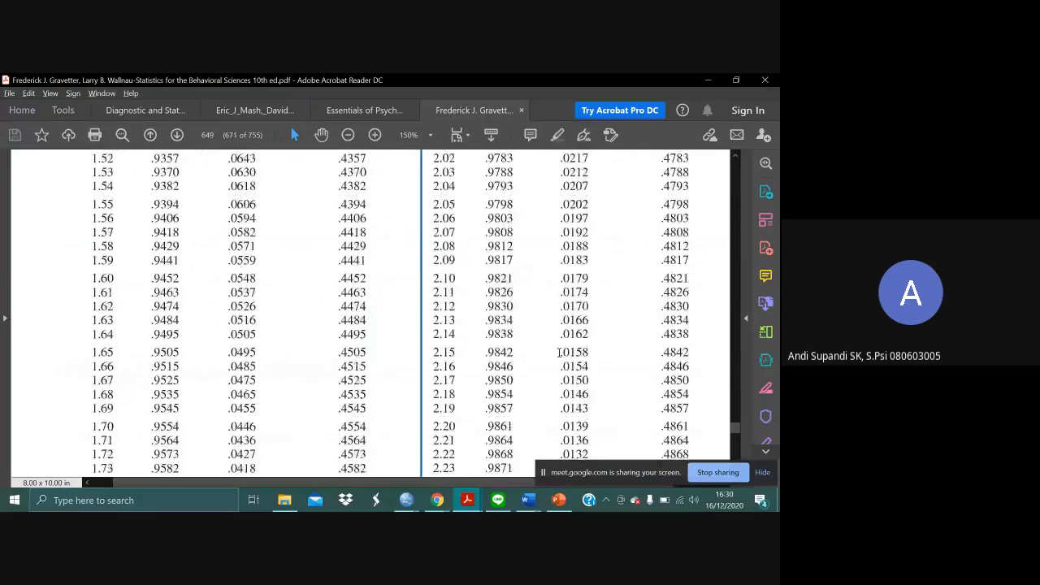
scroll(561, 352, up, 2)
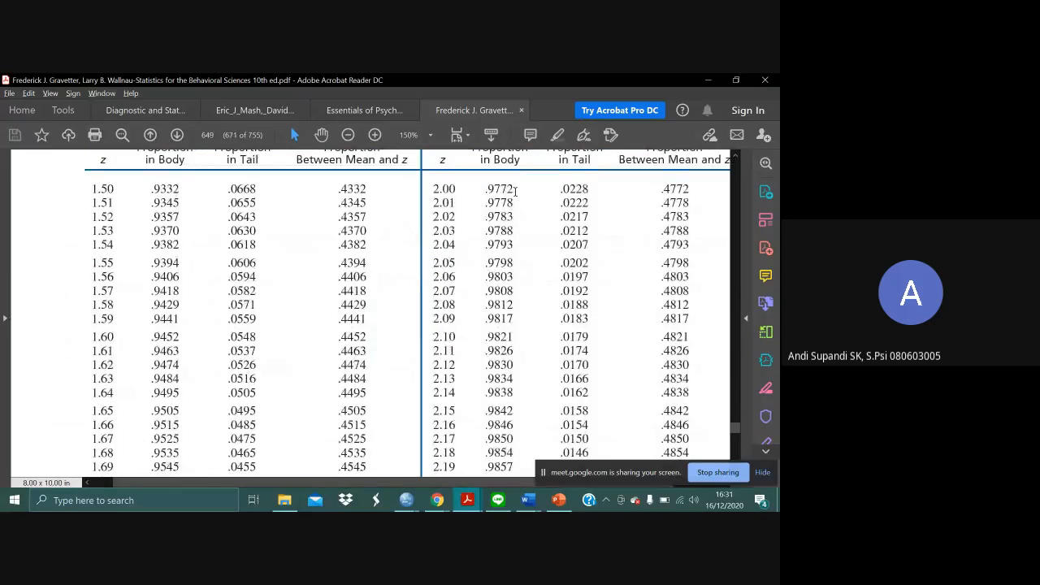
scroll(528, 256, down, 3)
scroll(528, 256, up, 2)
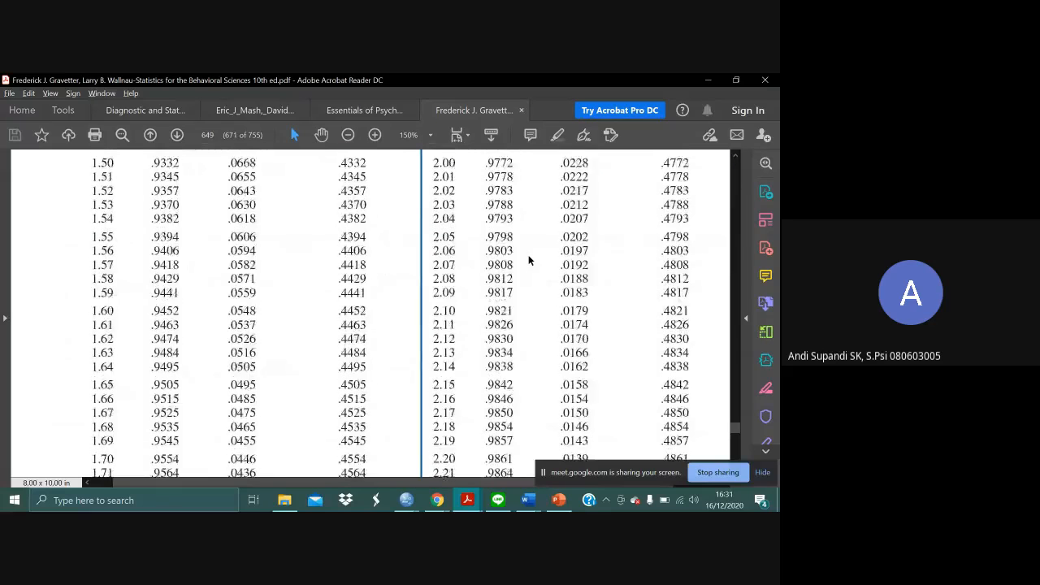
scroll(528, 260, up, 1)
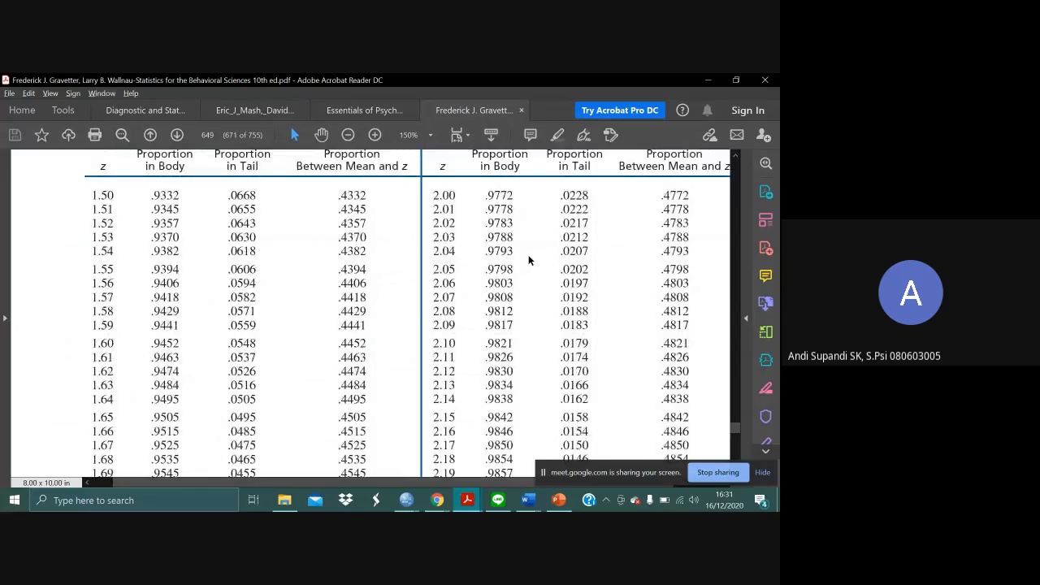
scroll(528, 259, up, 1)
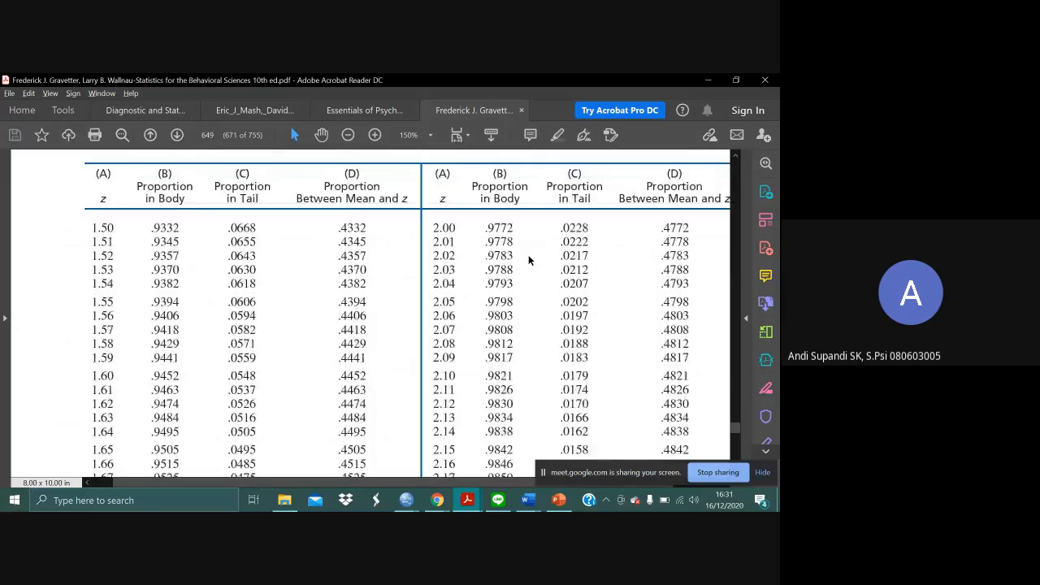
scroll(528, 254, up, 1)
scroll(529, 254, right, 2)
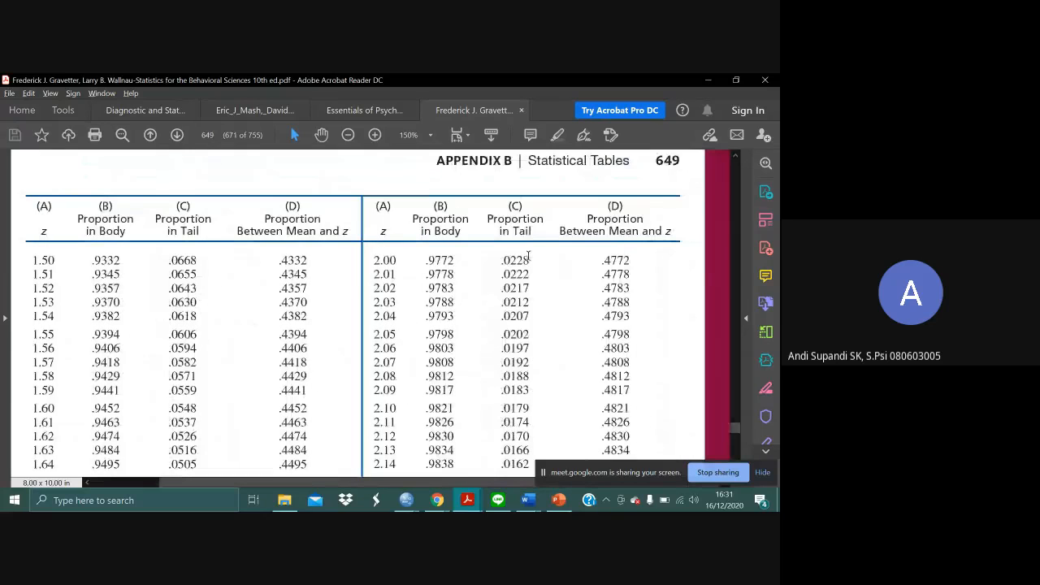
- Look up the proportion in the tail for z = 3.00 on page 650 of the z table, enlarged to 200%
click(375, 135)
scroll(476, 198, right, 4)
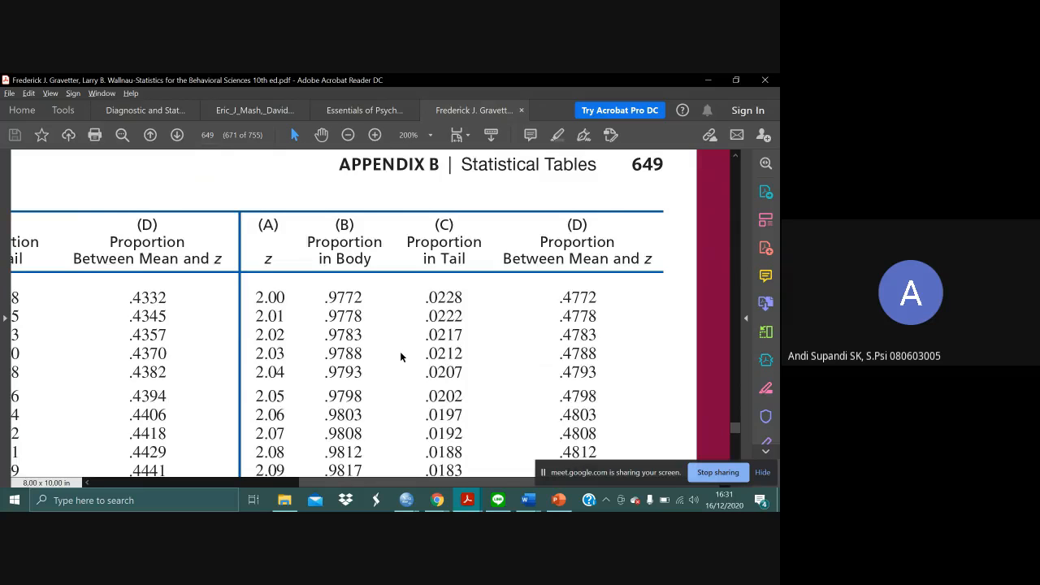
scroll(400, 355, down, 10)
scroll(400, 356, down, 15)
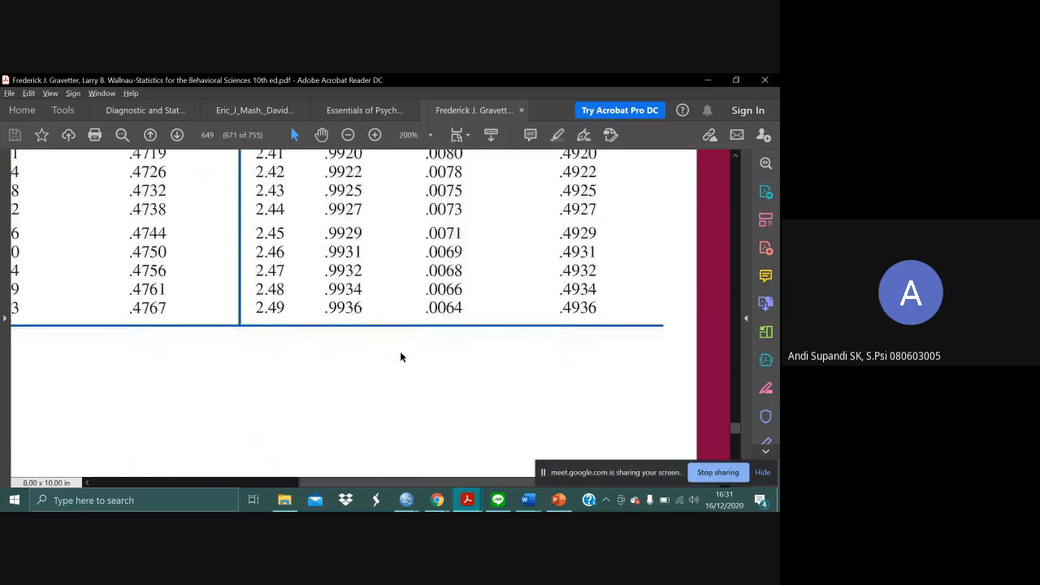
scroll(400, 356, down, 5)
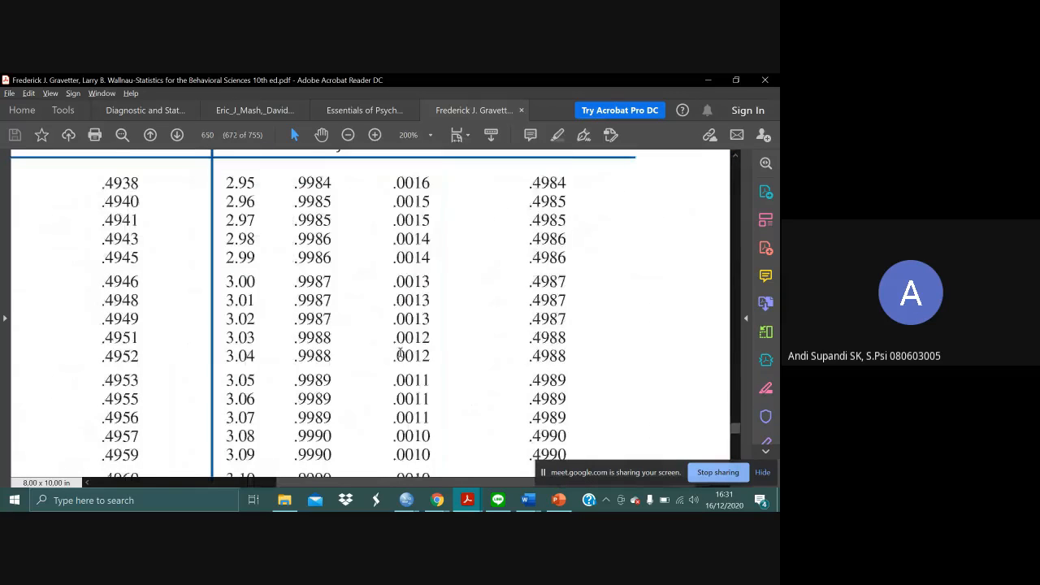
right_click(400, 356)
click(380, 302)
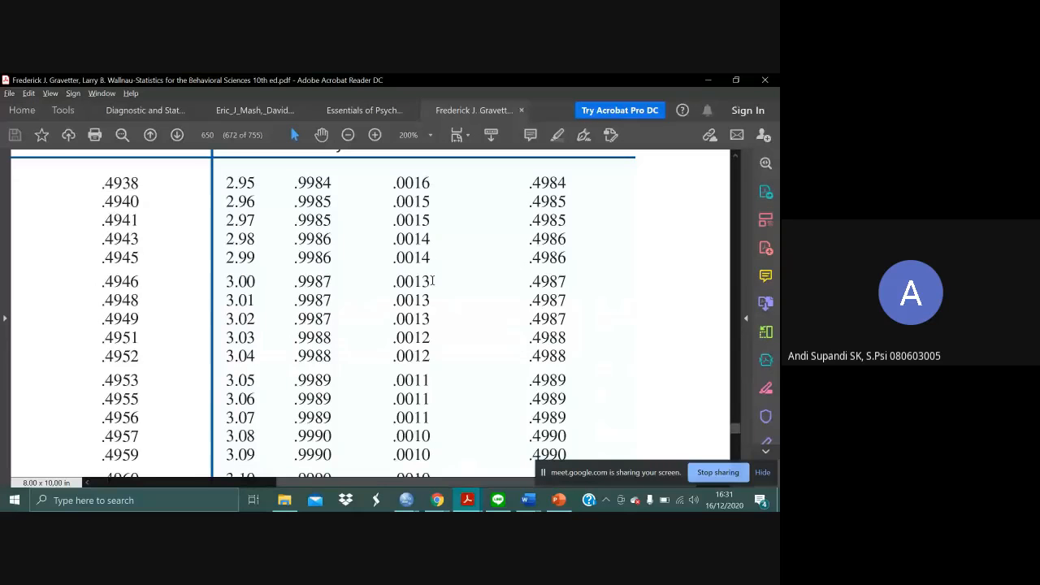
drag(433, 281, 386, 271)
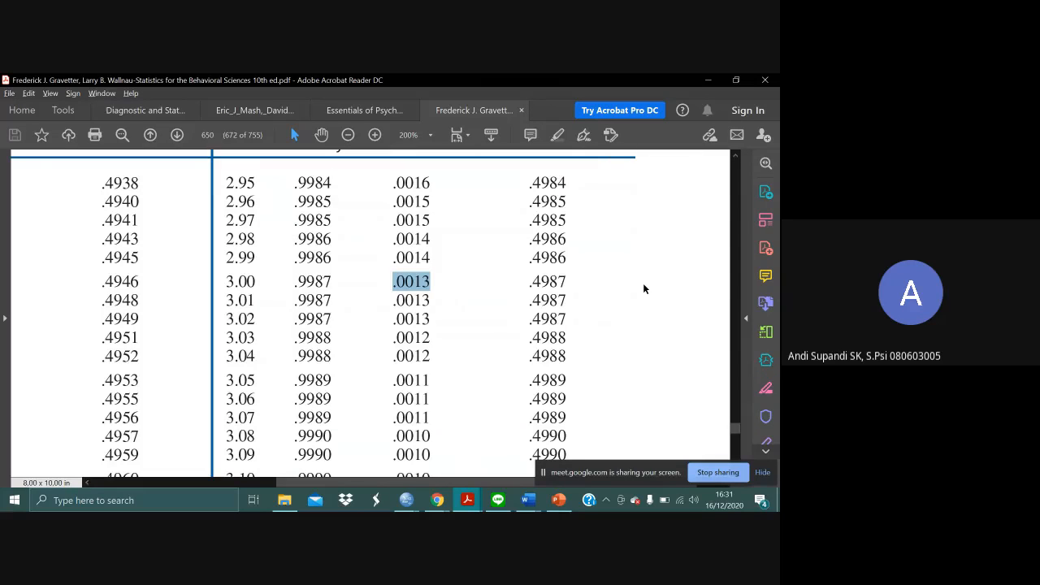
click(644, 286)
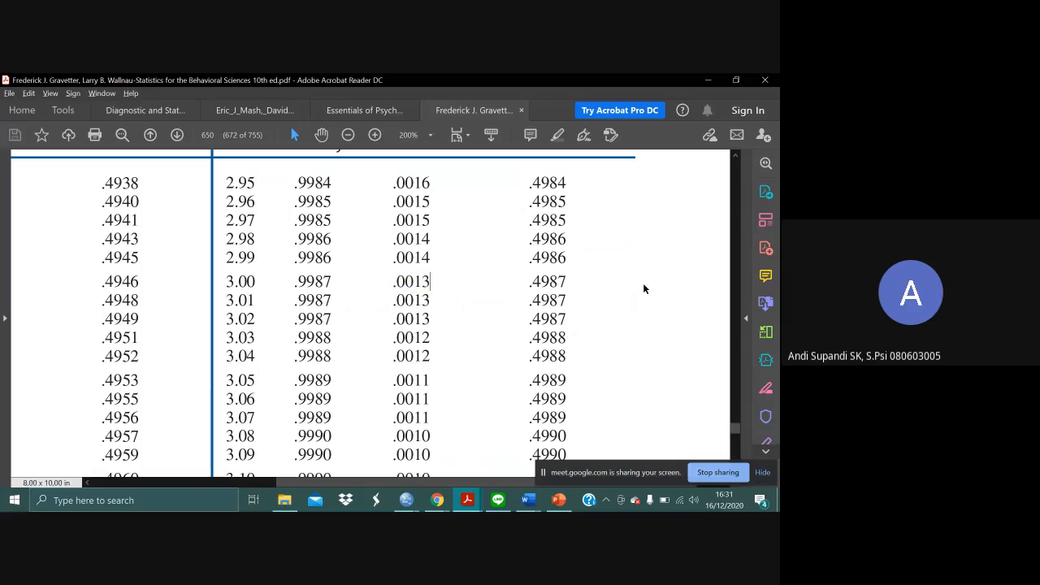
scroll(294, 328, left, 3)
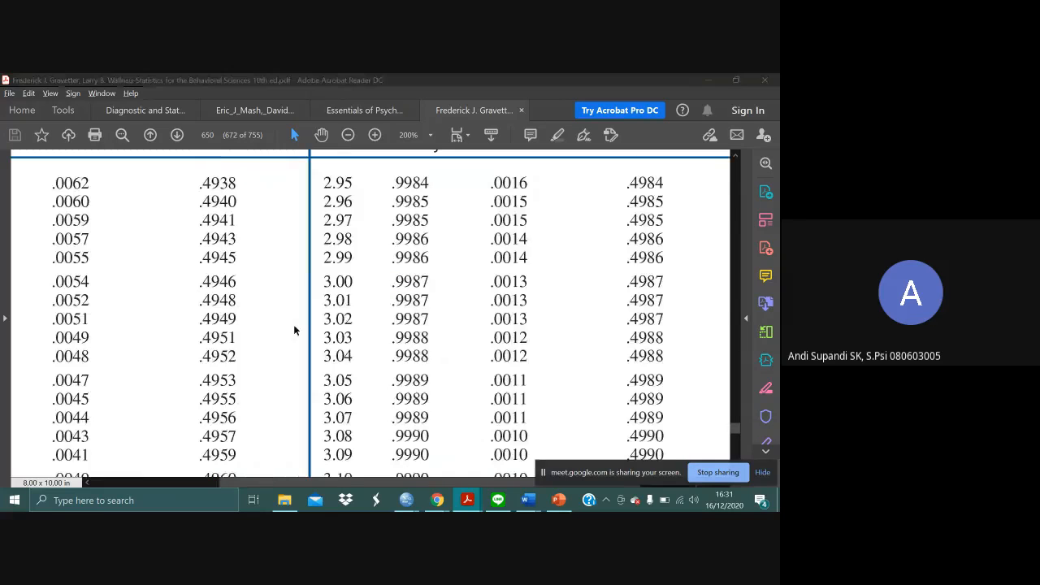
- Switch to the Data TLV Fix data window in SPSS Statistics and review the zScore and M10SD3 values above row 178
key(alt+Tab)
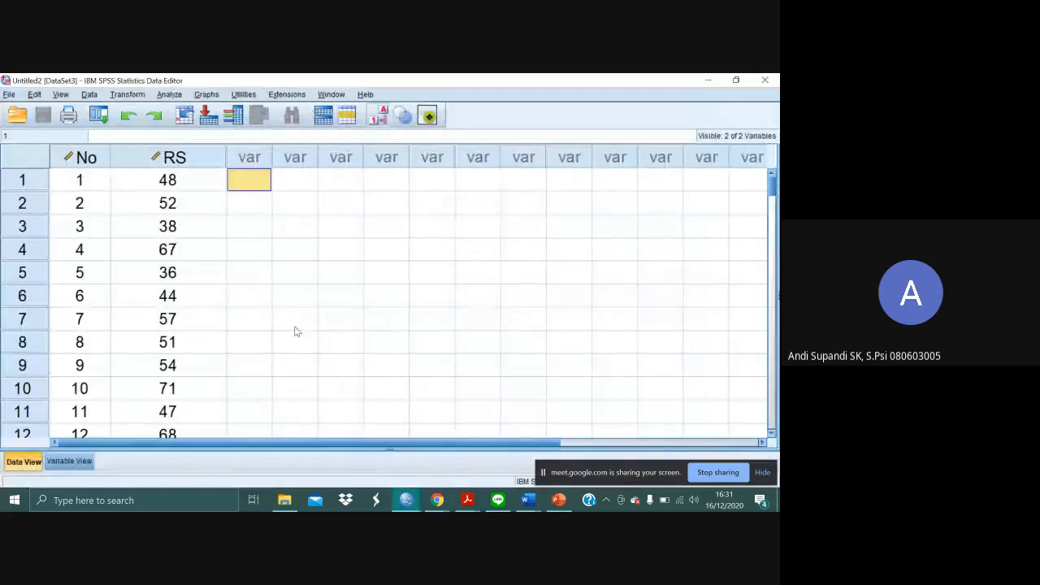
key(alt+Tab)
key(alt+Tab)
key(alt+Tab)
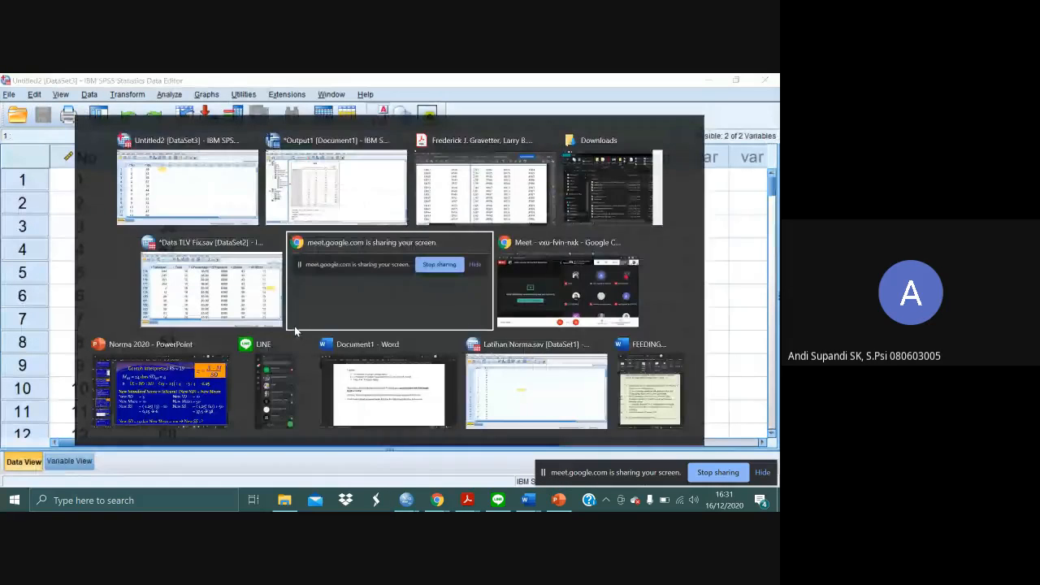
key(alt+shift+Tab)
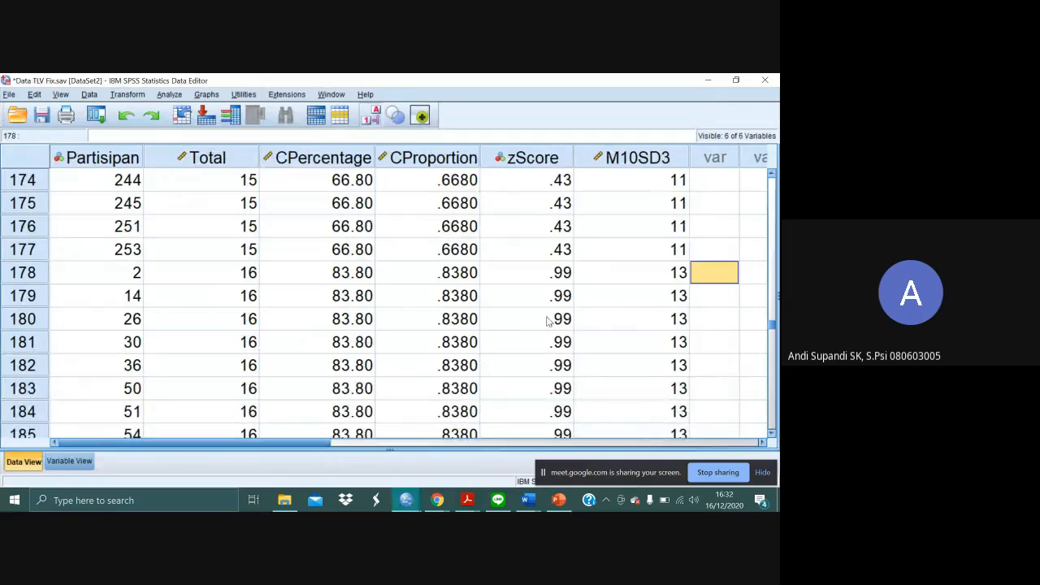
scroll(617, 299, up, 1)
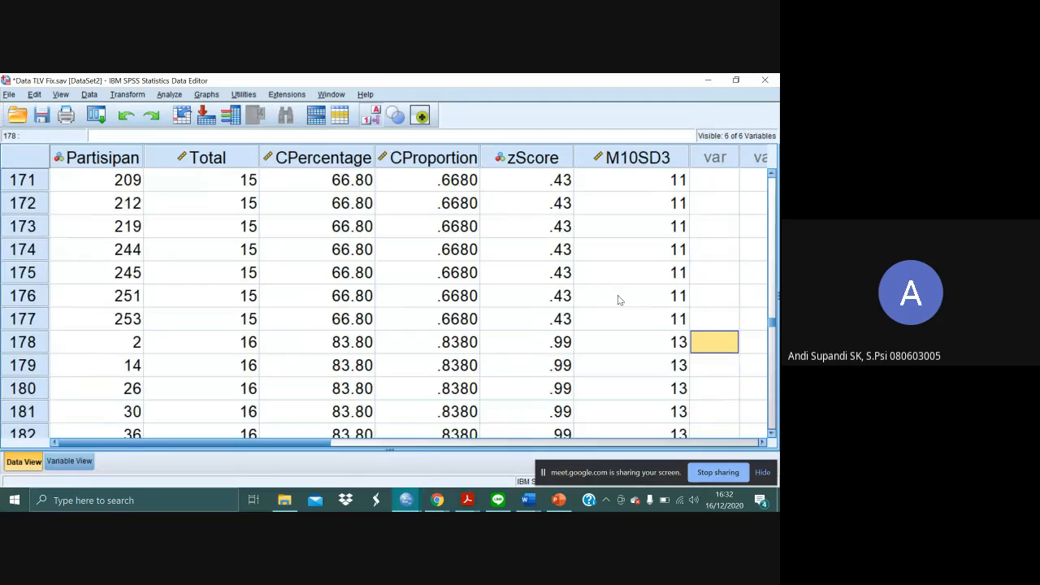
scroll(617, 300, up, 3)
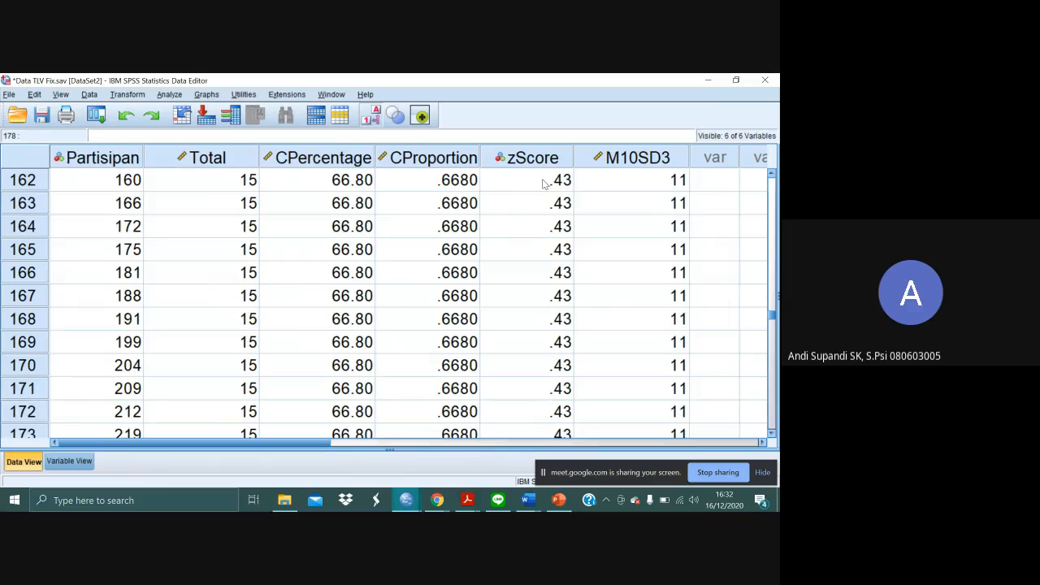
- Run Descriptives on the Total variable and save its standardized values as a new variable
click(169, 95)
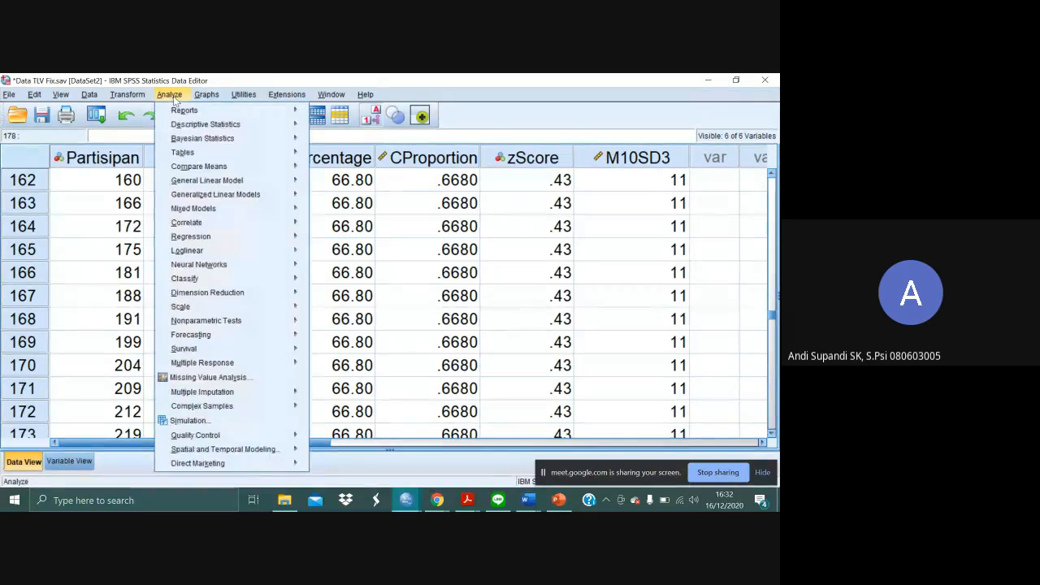
mouse_move(286, 128)
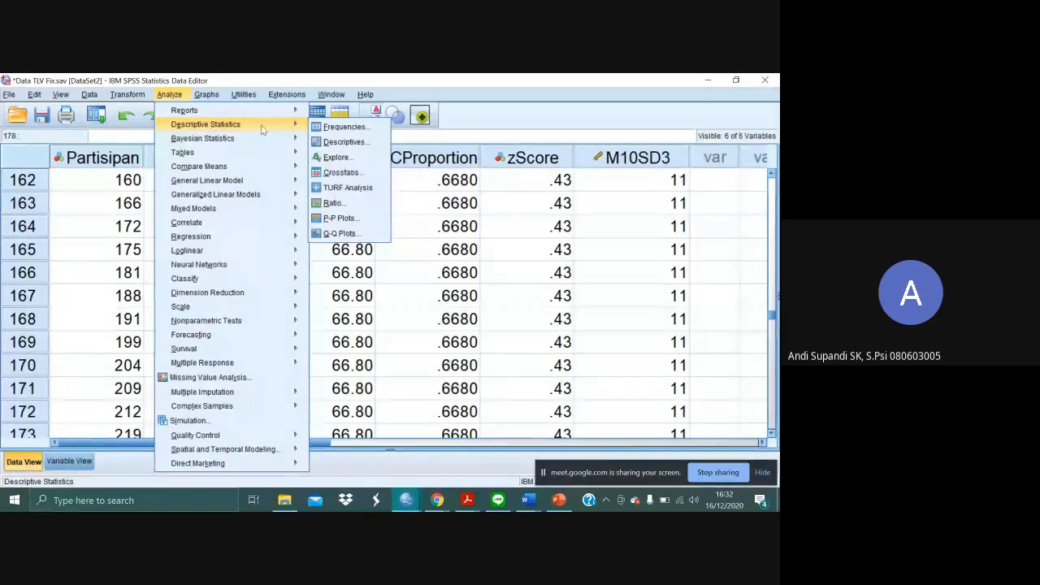
click(366, 141)
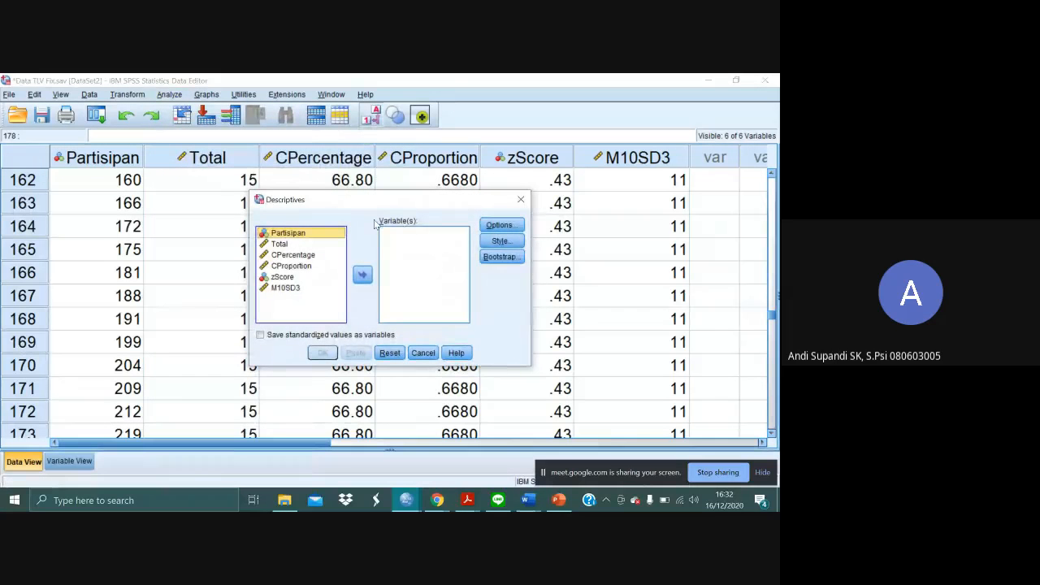
double_click(284, 244)
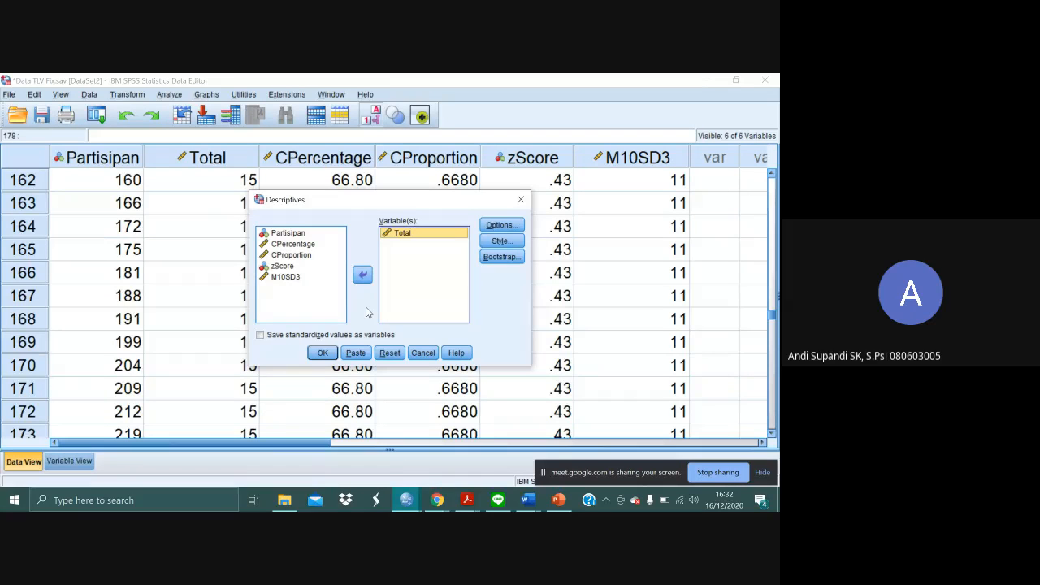
click(266, 338)
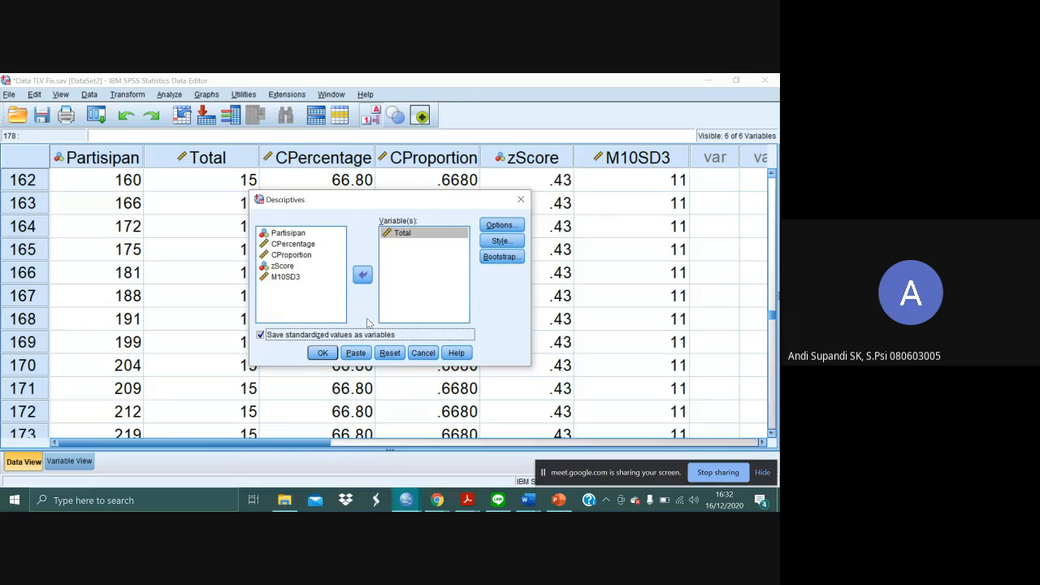
click(320, 356)
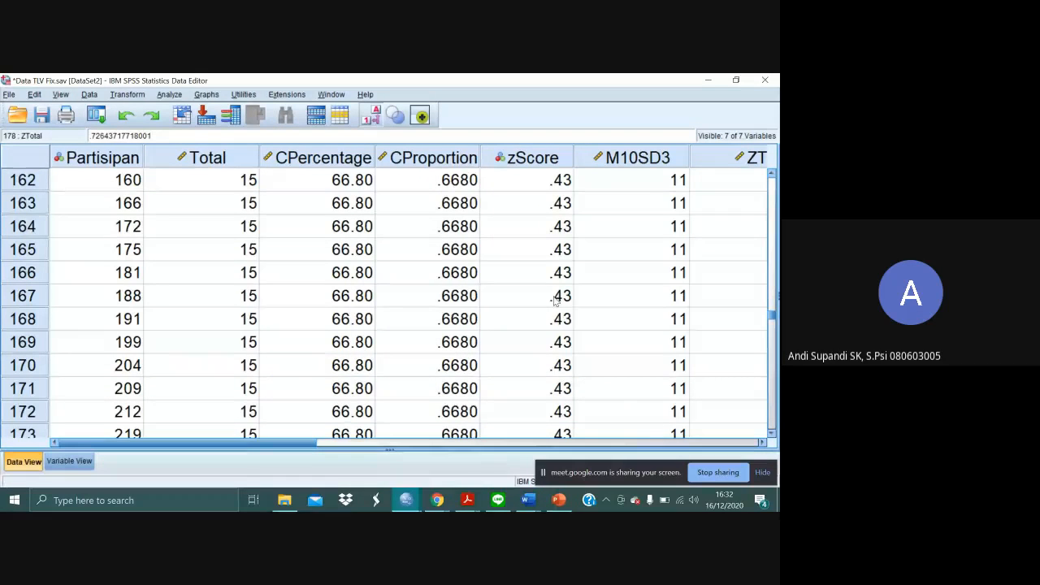
drag(313, 442, 387, 448)
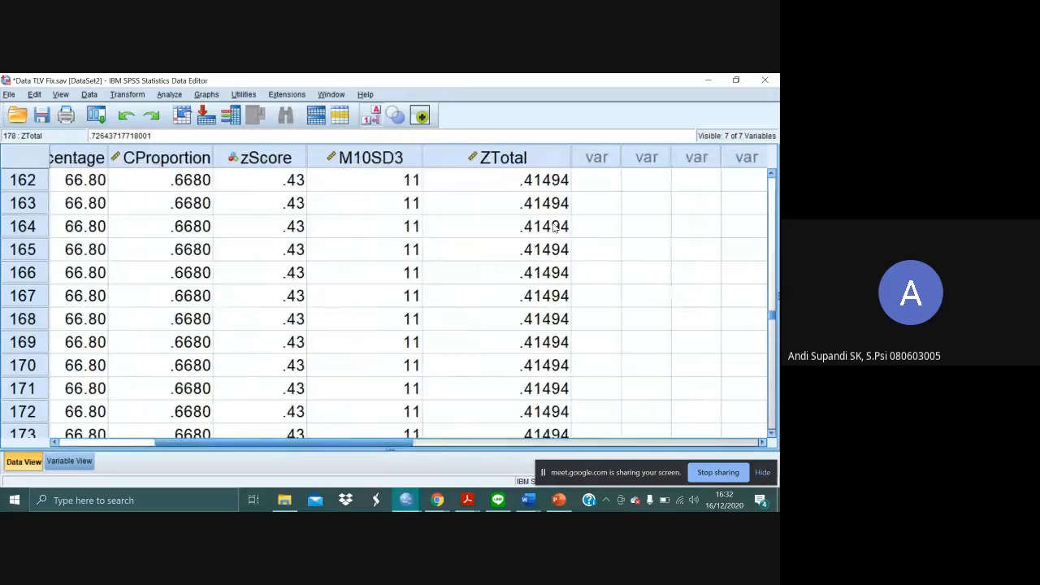
- Sort all cases in the Data TLV Fix data by ZTotal in descending order
click(550, 165)
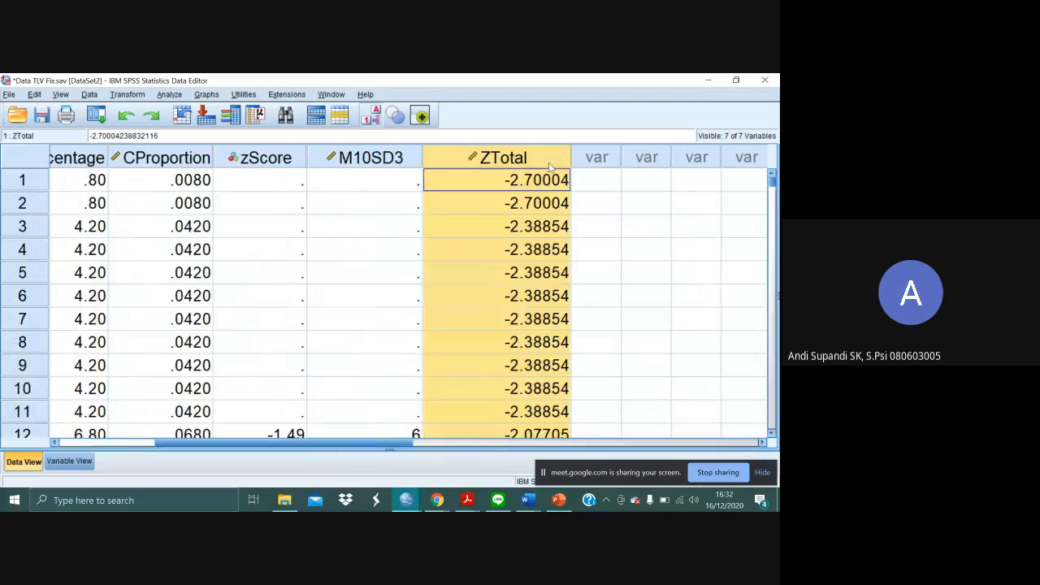
click(597, 160)
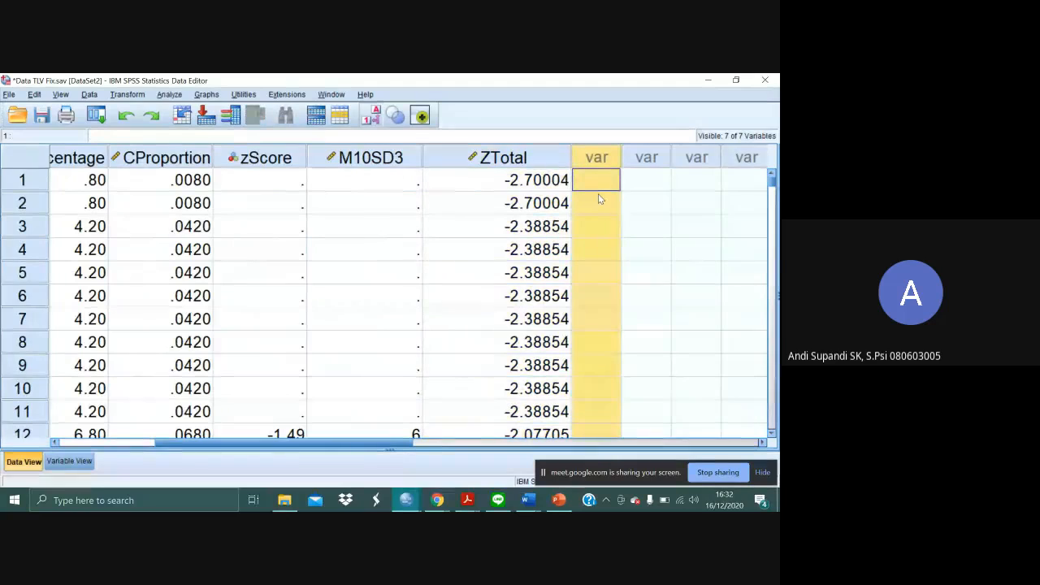
click(649, 234)
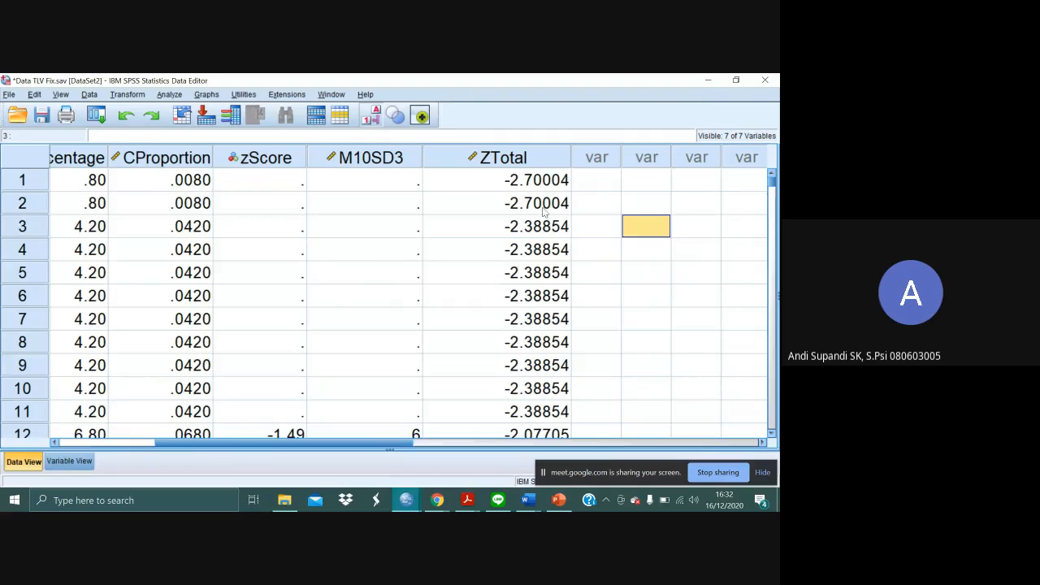
click(532, 164)
right_click(531, 162)
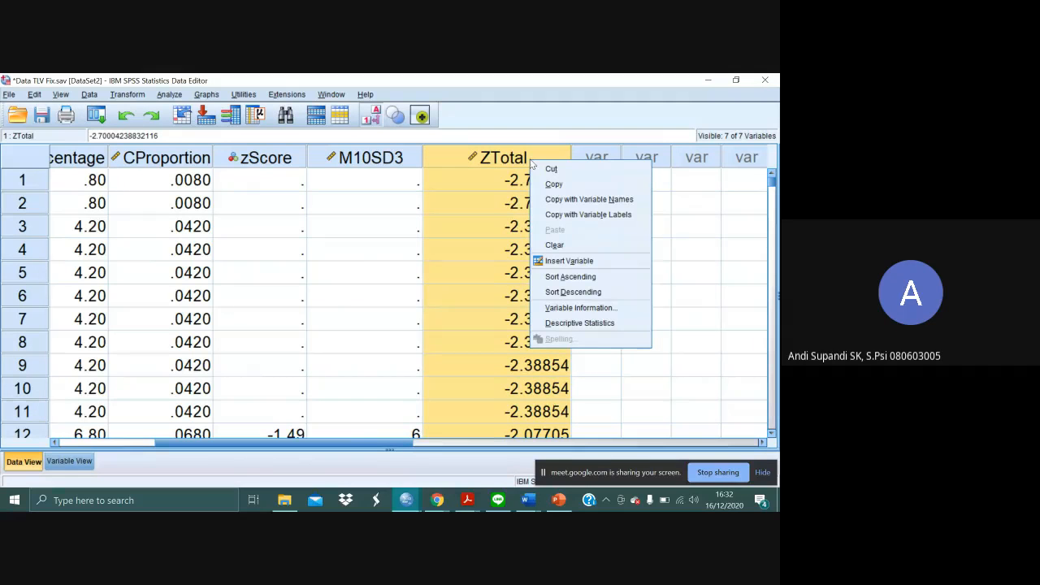
click(580, 294)
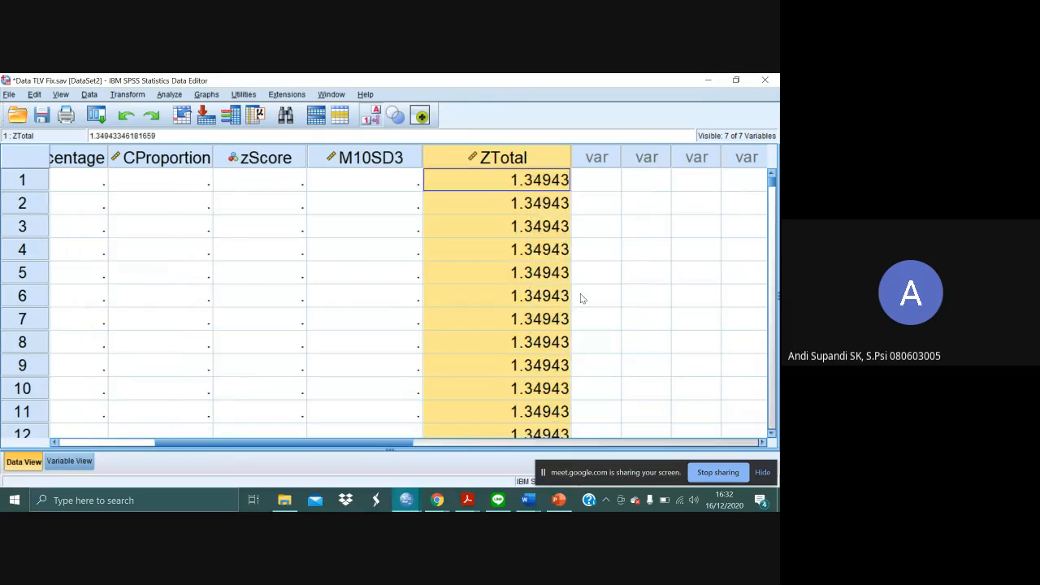
click(608, 210)
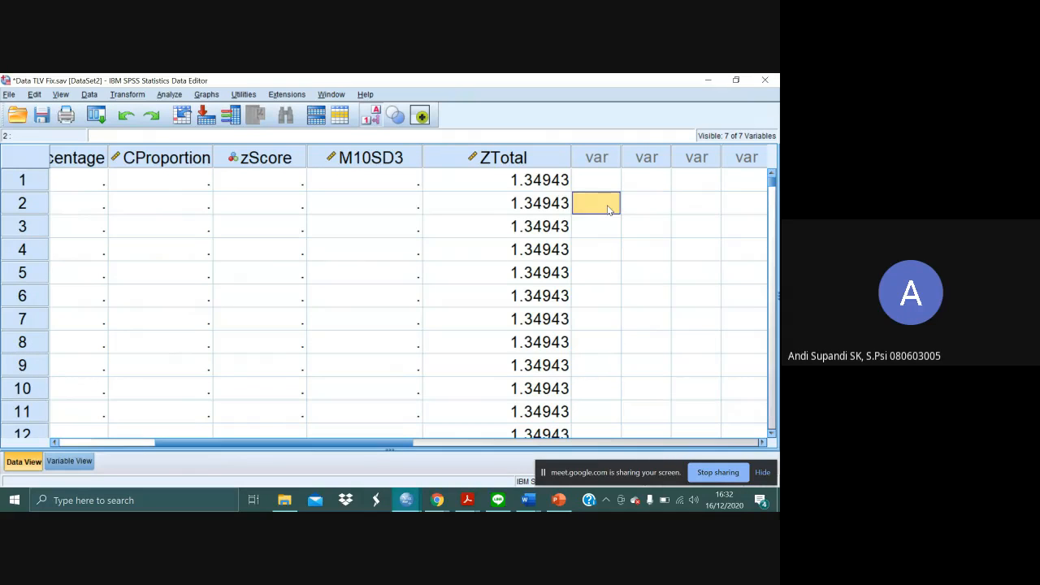
click(585, 181)
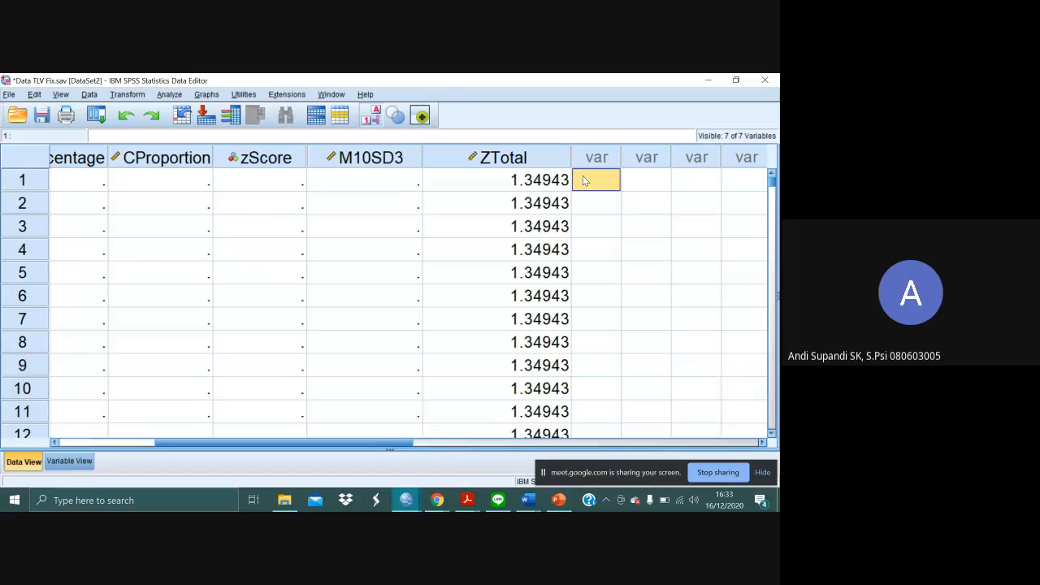
- Switch to the Untitled2 data window and run Descriptives on RS, saving its standardized values as a new variable
key(alt+Tab)
key(alt+Tab)
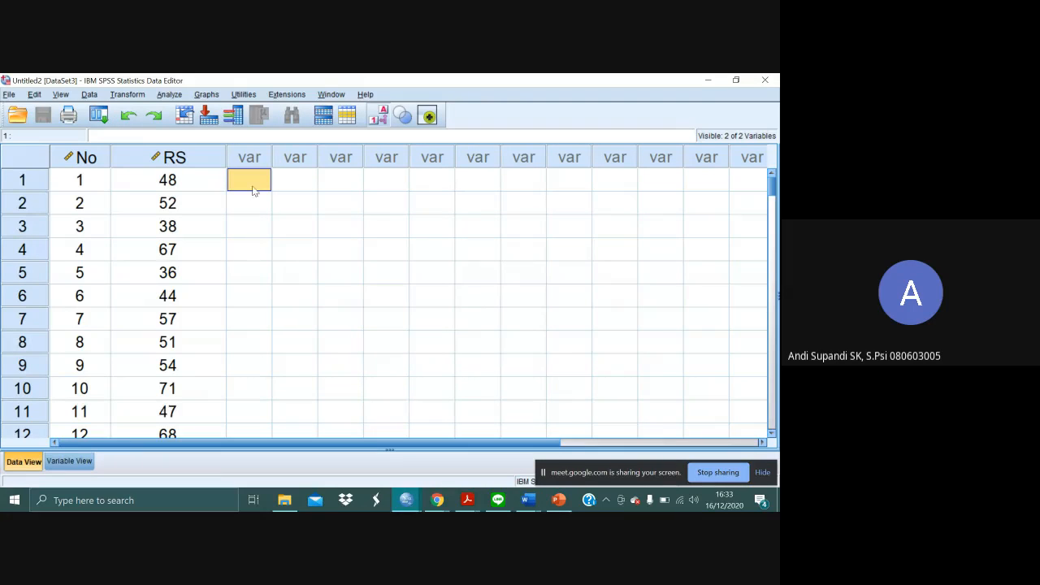
click(169, 94)
mouse_move(229, 125)
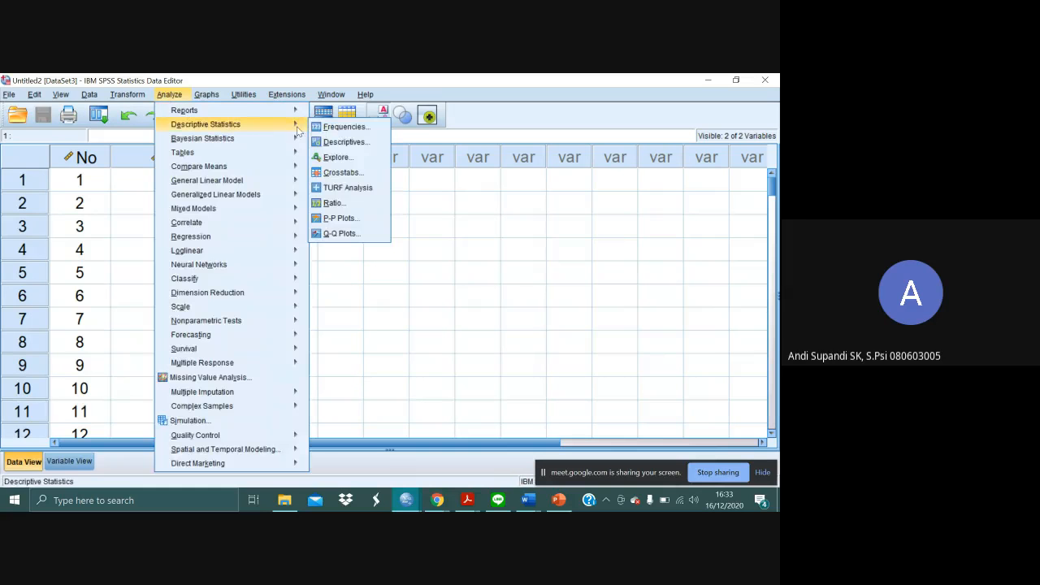
click(336, 142)
click(296, 336)
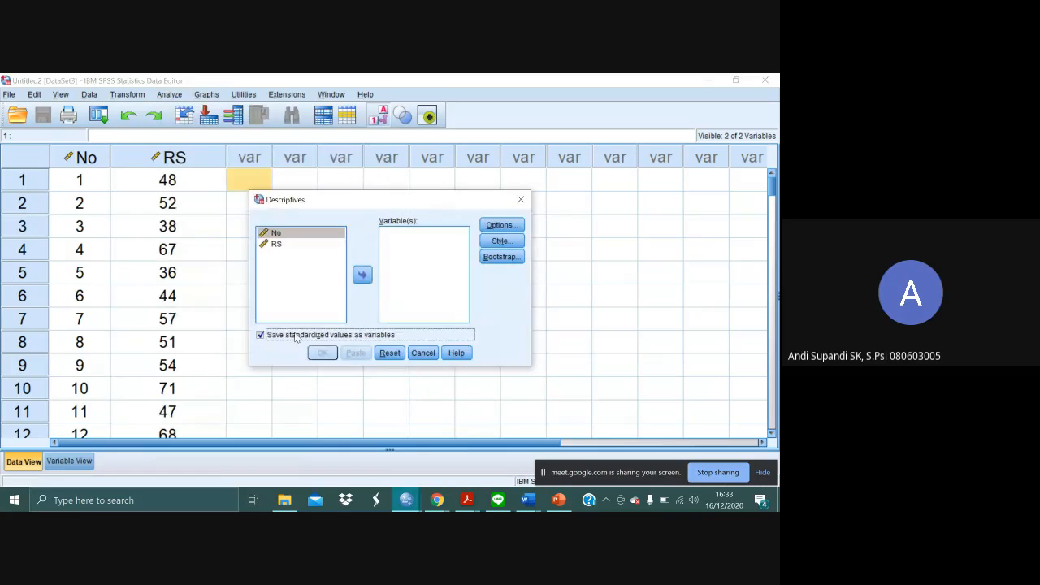
double_click(280, 243)
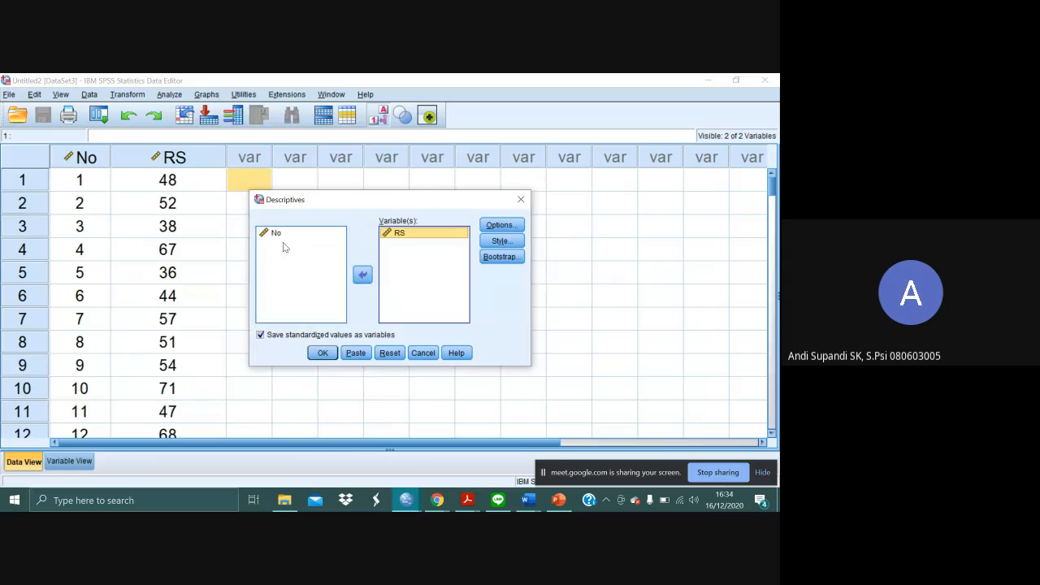
click(322, 353)
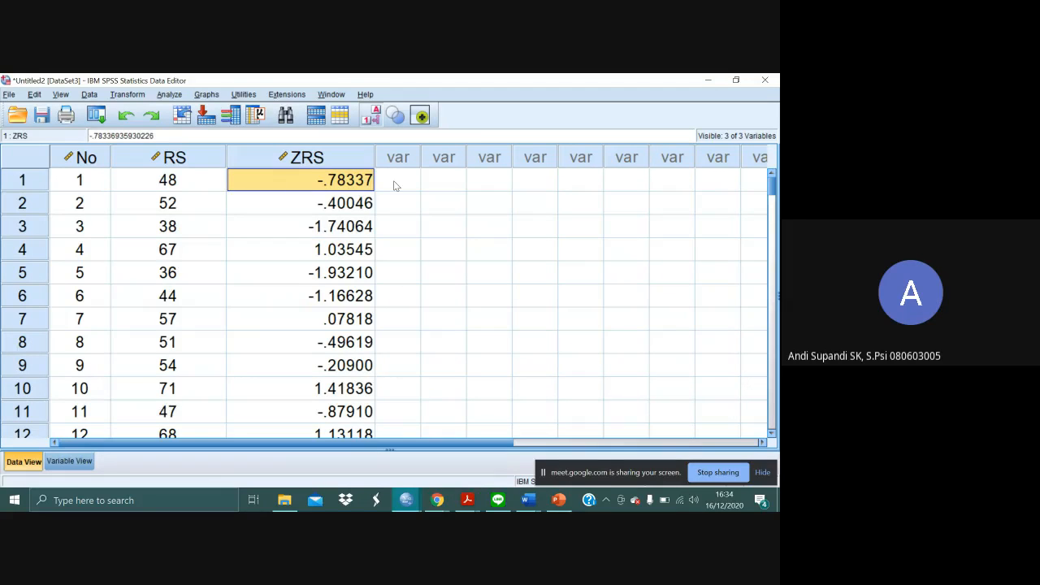
- Define a new variable named M10SD3 below ZRS and return to the data values
click(77, 464)
click(118, 237)
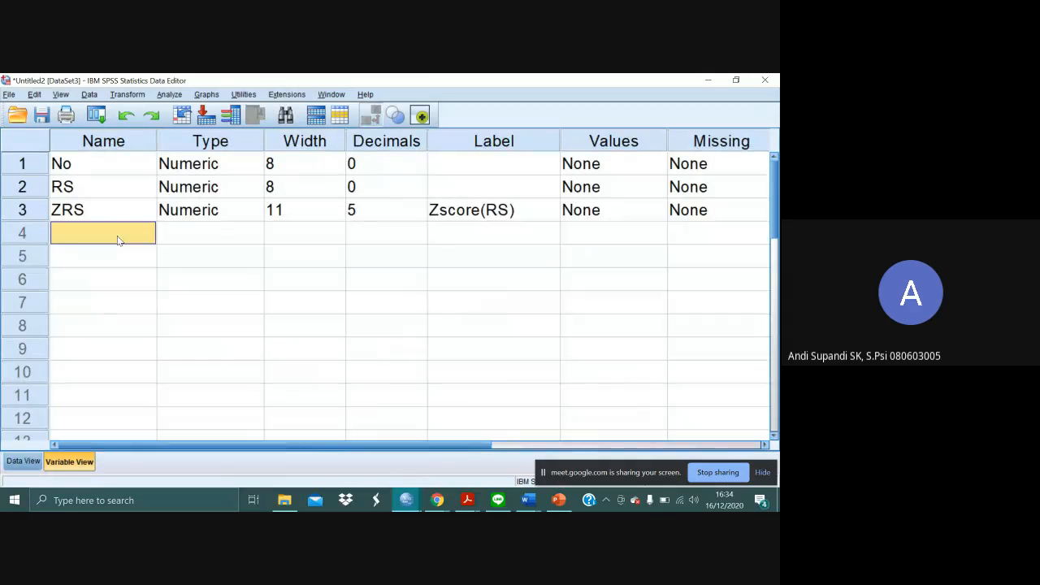
text(M10S)
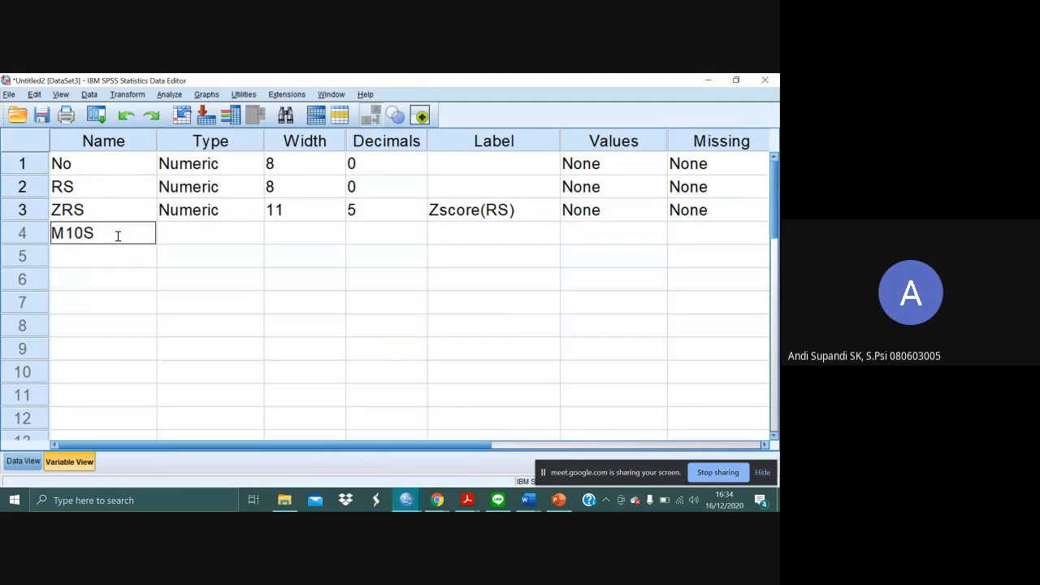
text(D3)
key(Return)
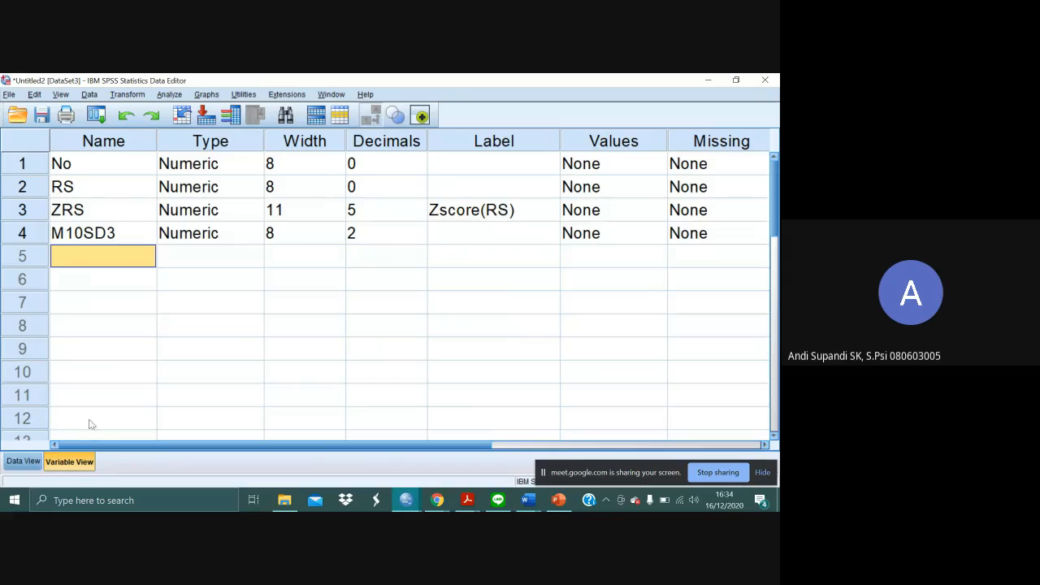
click(23, 461)
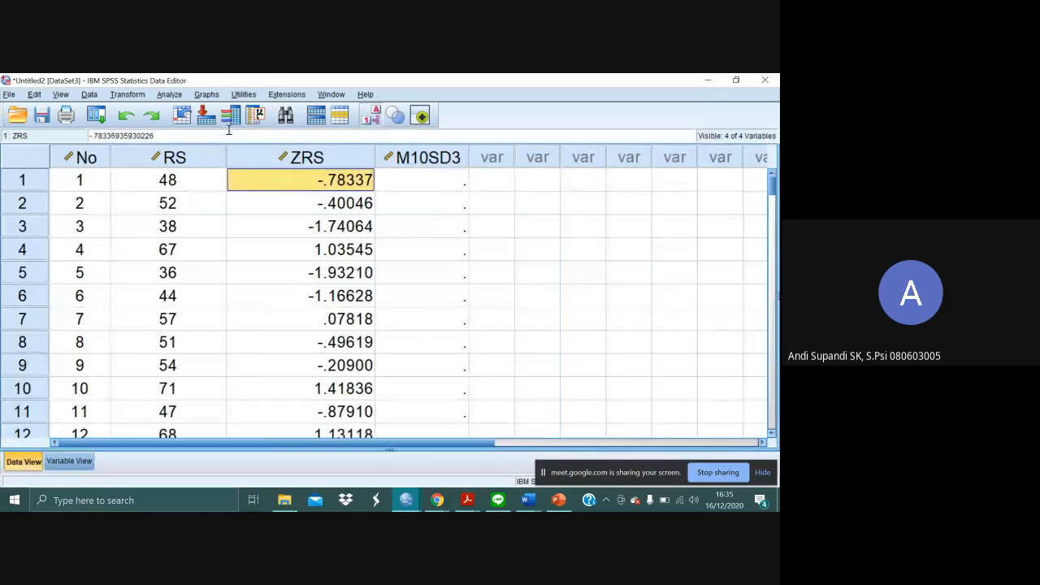
- Open Excel with a blank workbook, maximize its window and collapse the ribbon
click(153, 501)
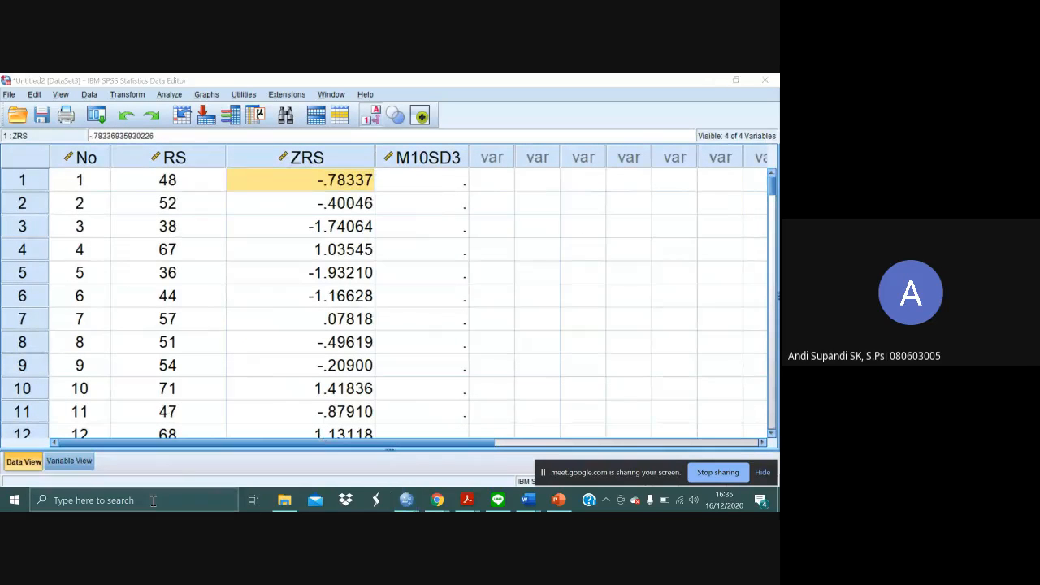
text(excel)
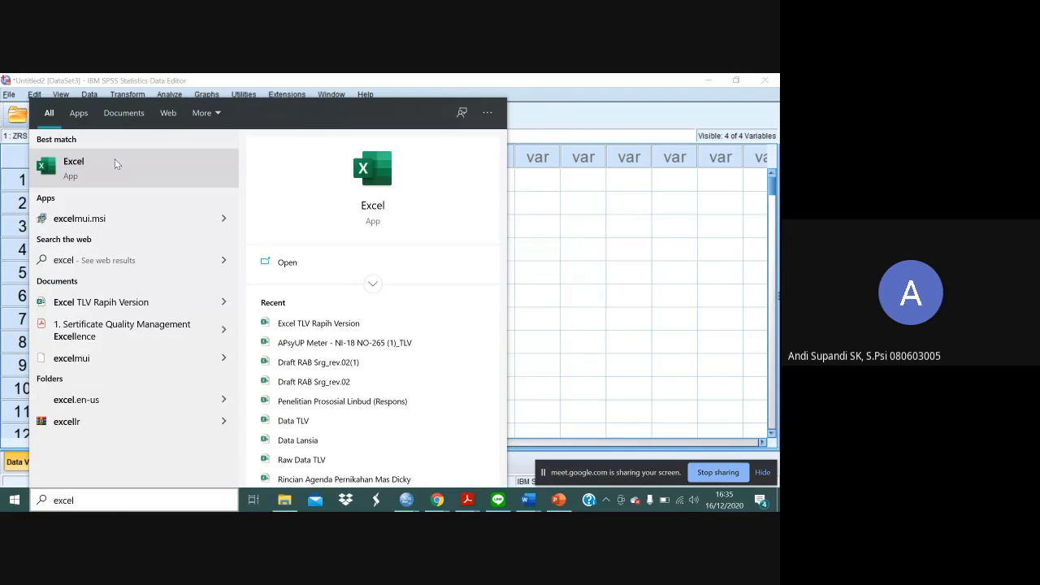
key(Escape)
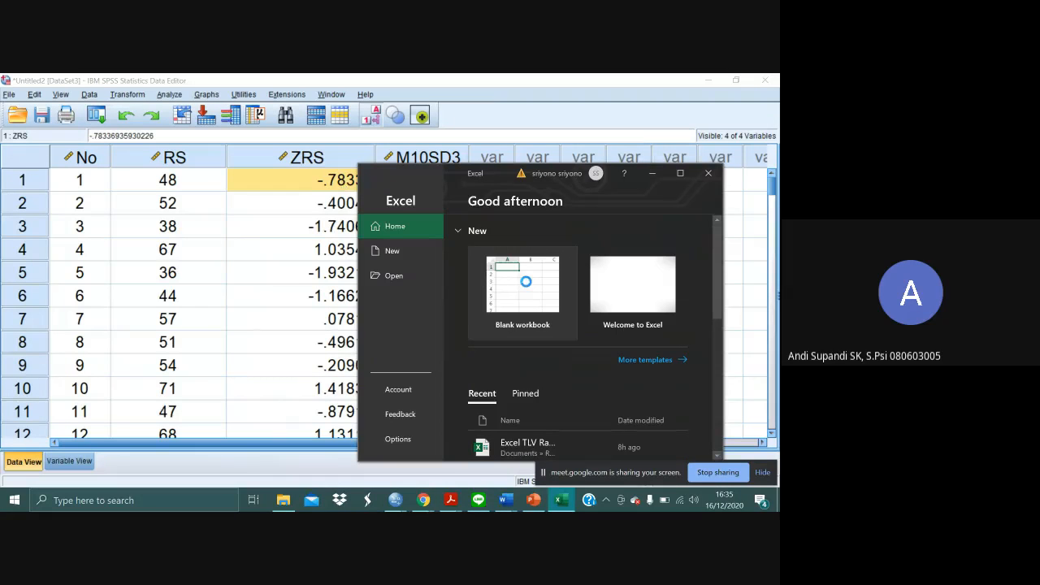
click(525, 281)
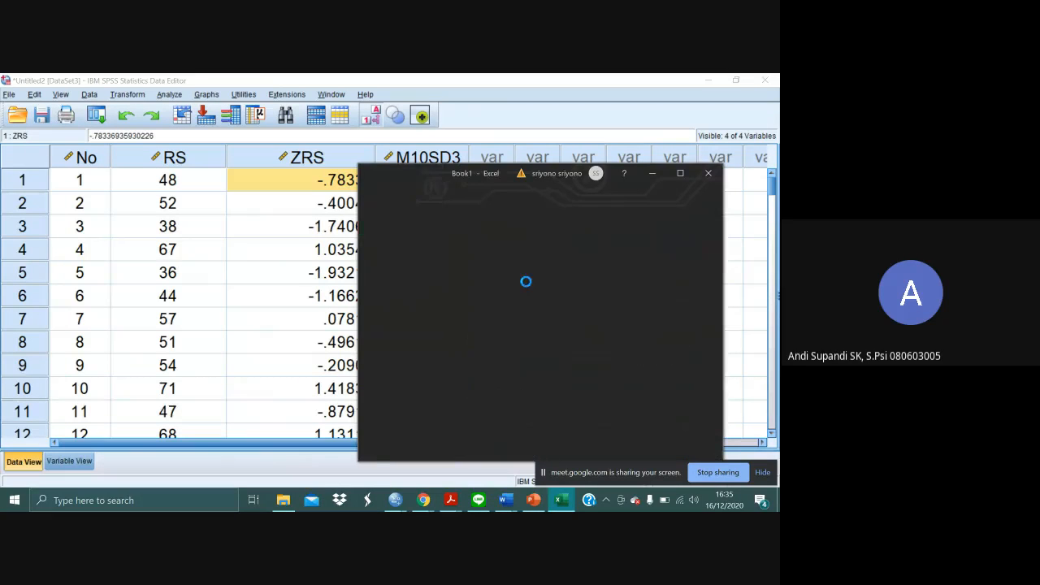
click(683, 175)
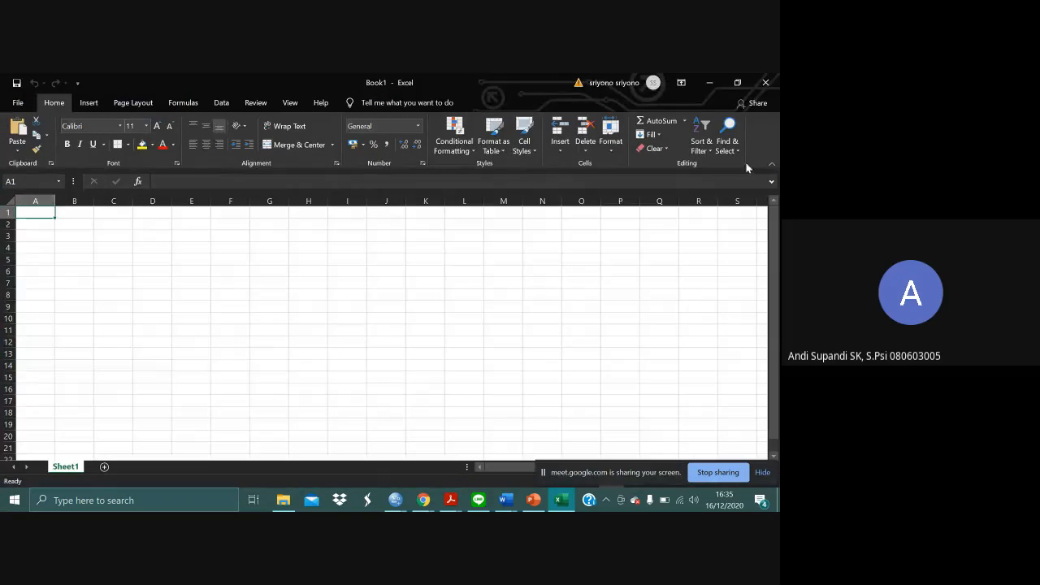
click(771, 164)
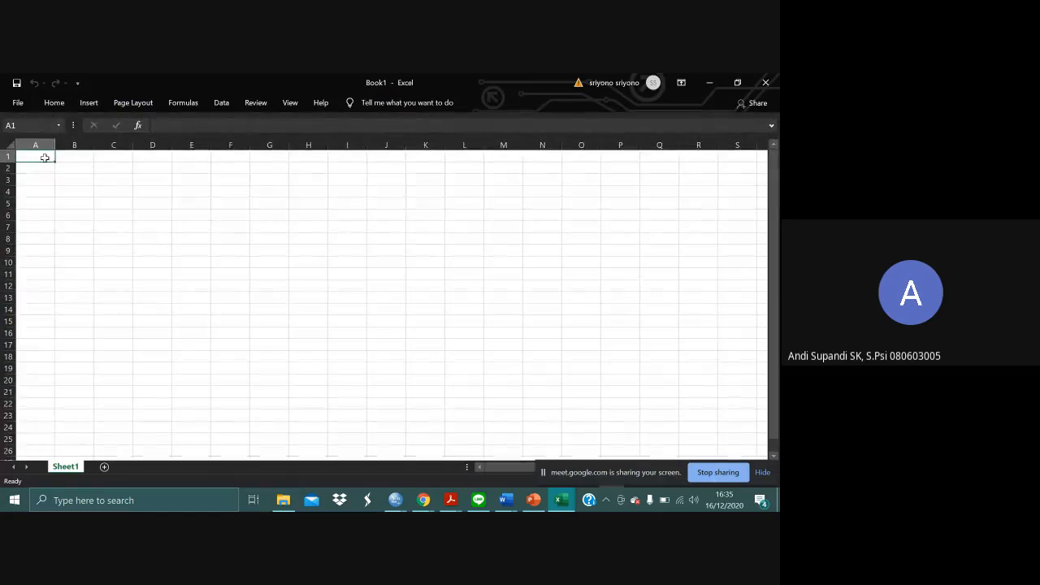
- Enter the column headings SS in cell A1 and RS in cell B1
text(SS)
key(Tab)
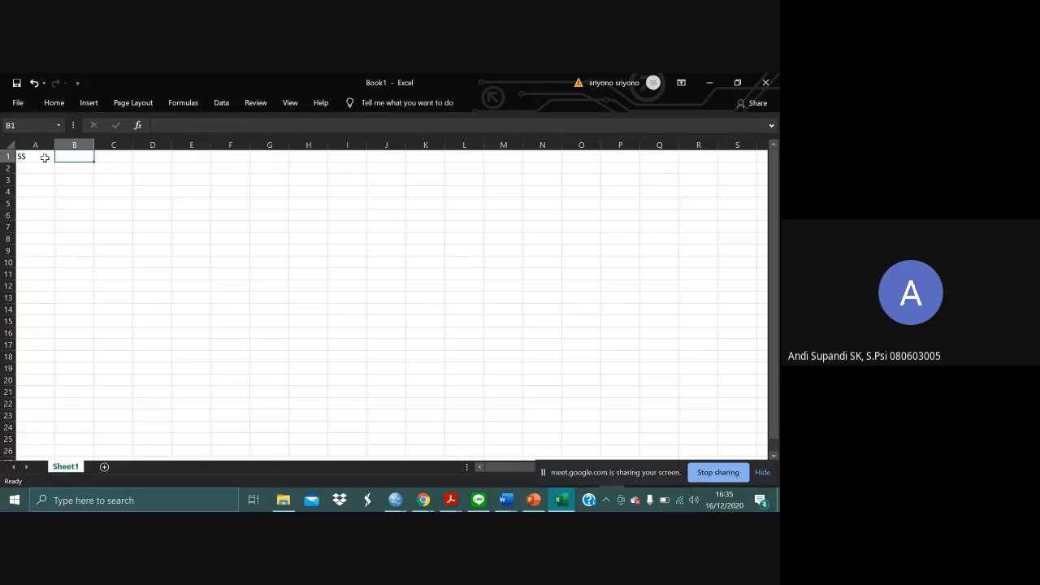
text(RS)
key(Return)
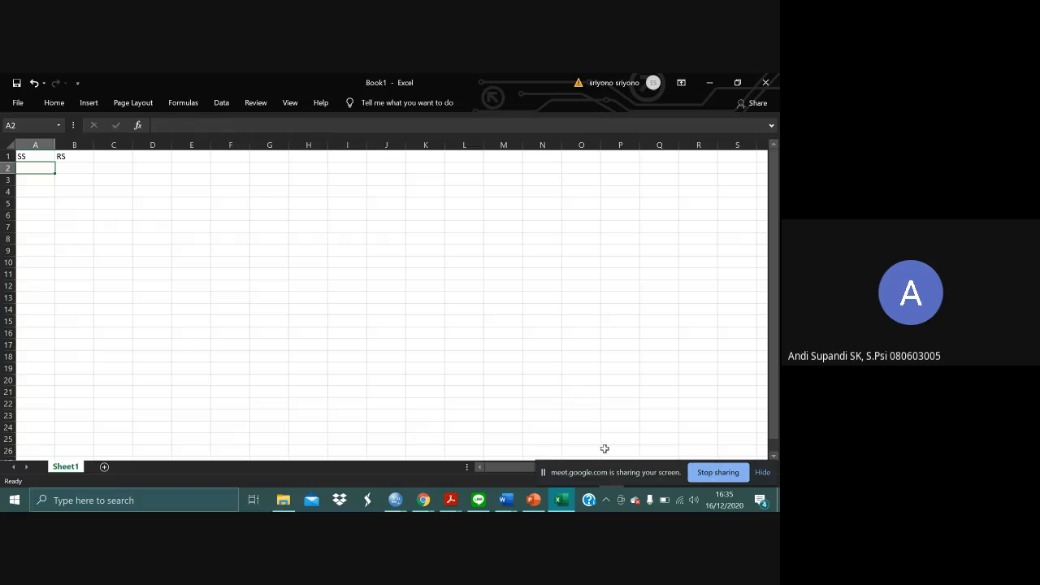
- Move the screen-sharing bar off the zoom control and enlarge the worksheet to 160%
drag(629, 476, 349, 487)
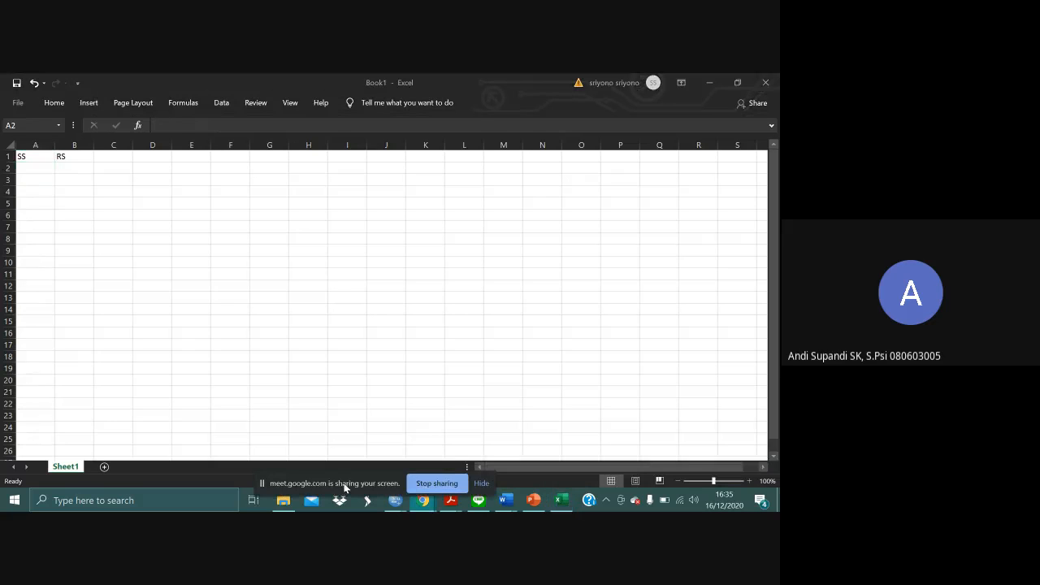
click(749, 481)
click(749, 481)
click(749, 481)
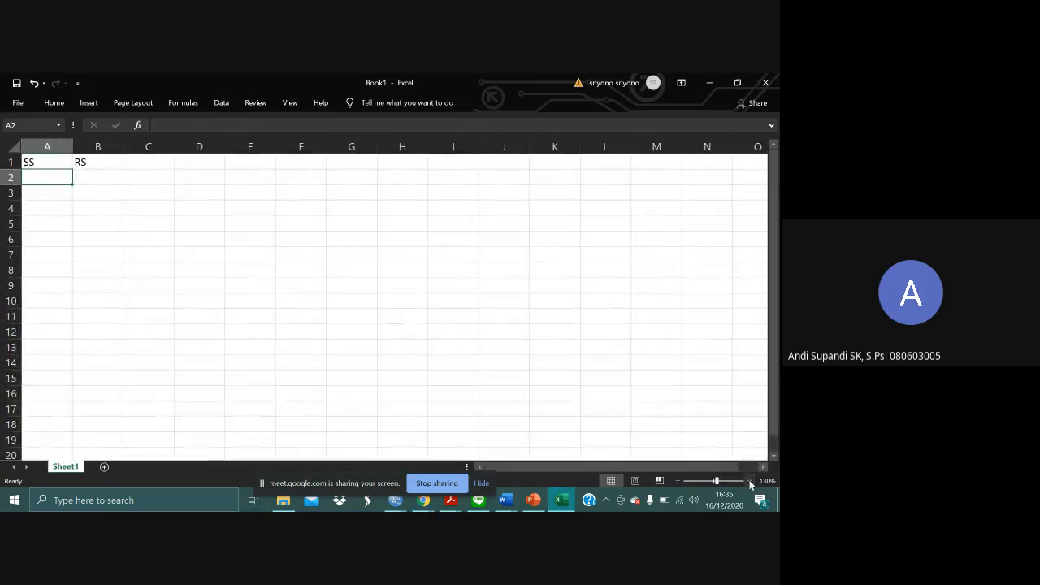
click(749, 481)
click(749, 481)
click(749, 481)
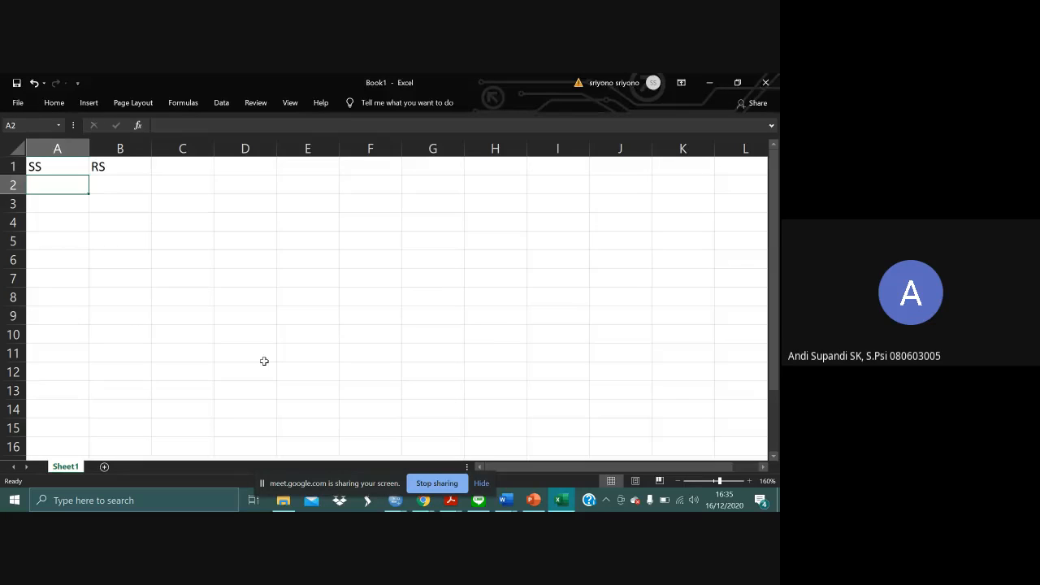
- Switch to the Google Meet call, unmute the microphone and return to the Excel workbook
key(alt+Tab)
key(alt+Tab)
key(alt+Tab)
key(alt+Tab)
key(alt+Tab)
key(alt+Tab)
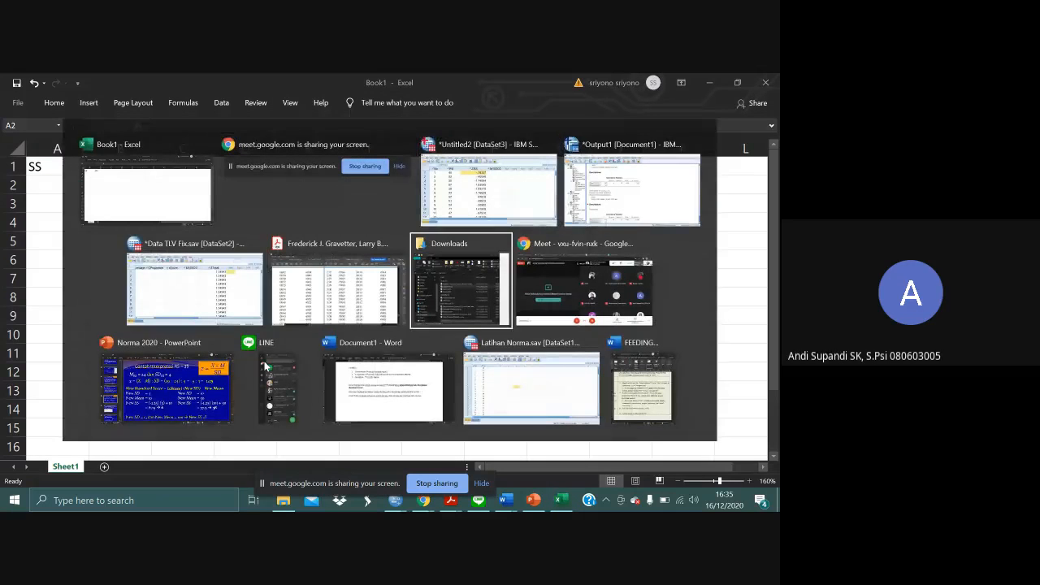
key(alt+Tab)
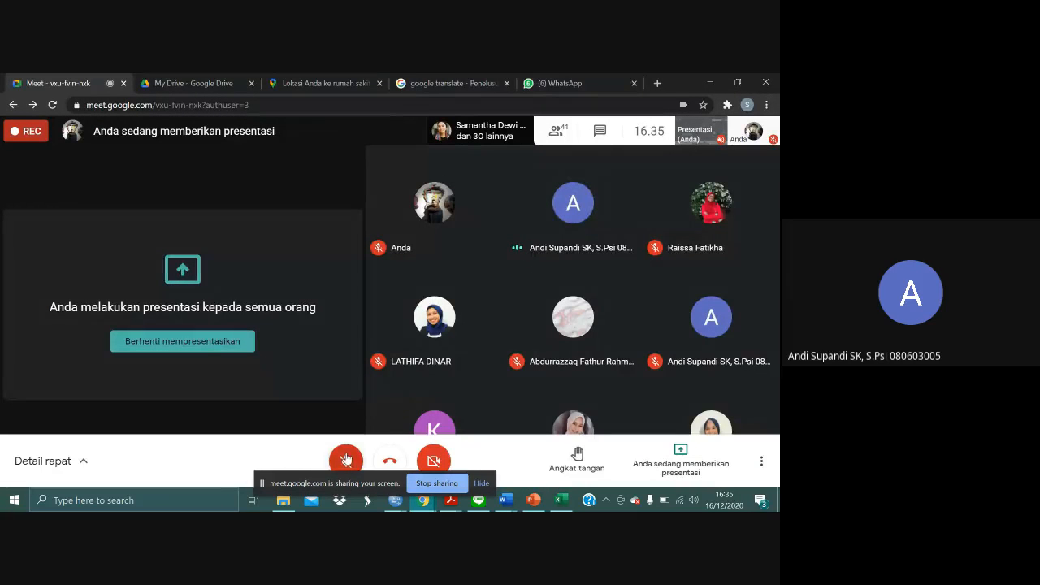
click(347, 460)
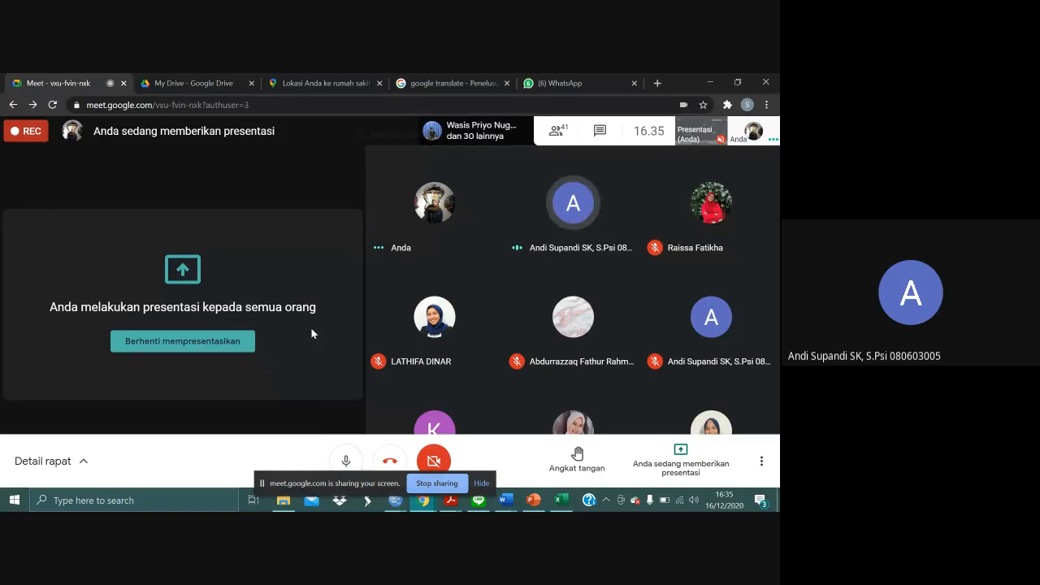
key(alt+Tab)
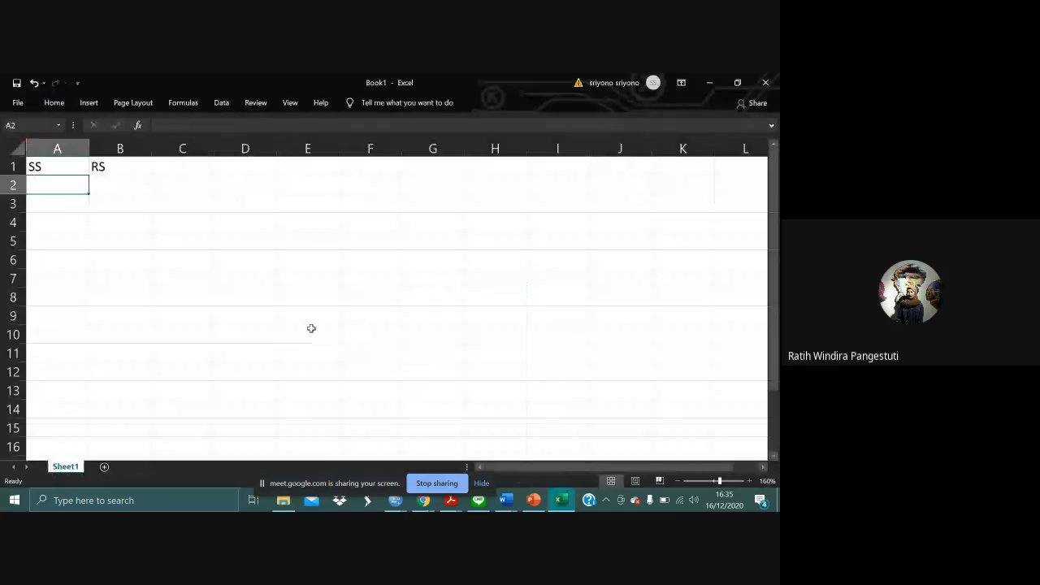
- Enter the headings MEAN RS in cell D1 and SD RS in cell E1
click(64, 205)
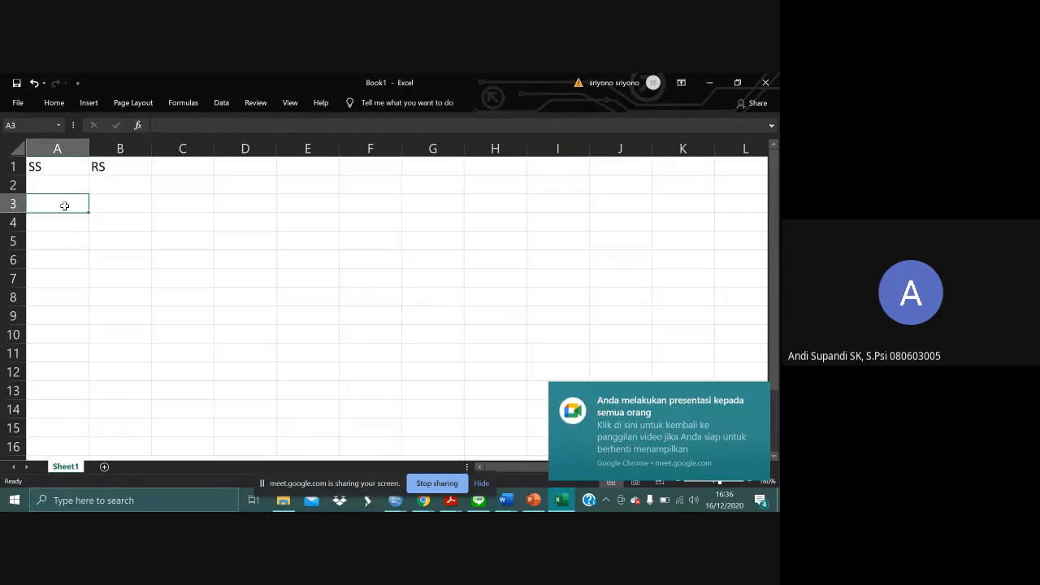
click(68, 186)
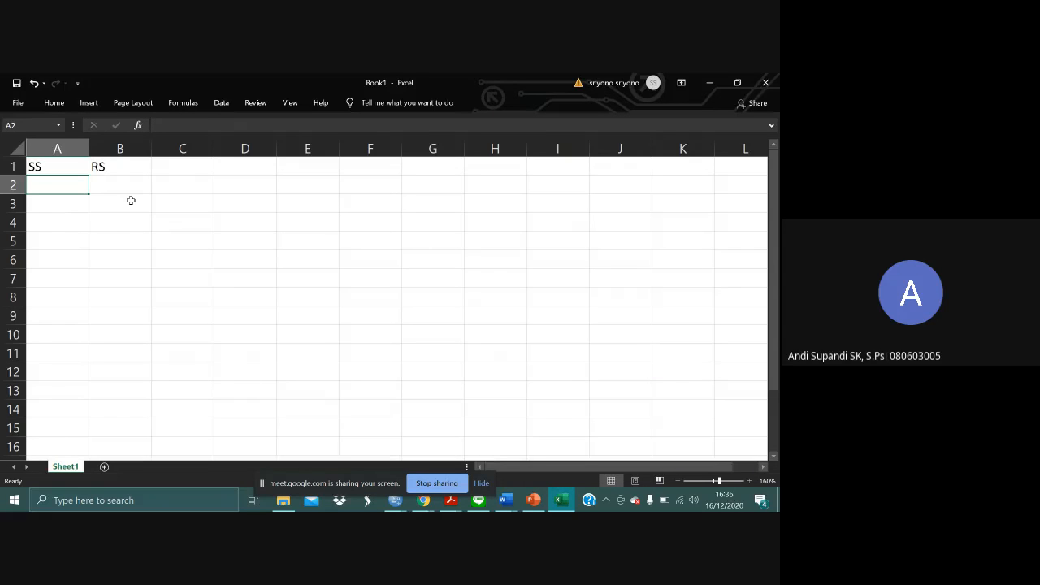
click(251, 168)
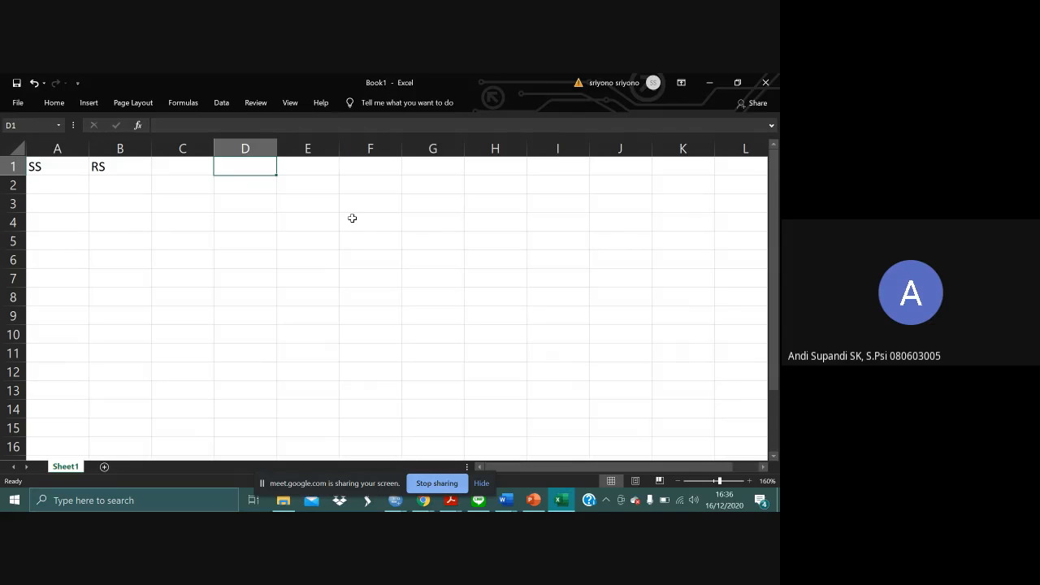
text(MEAD)
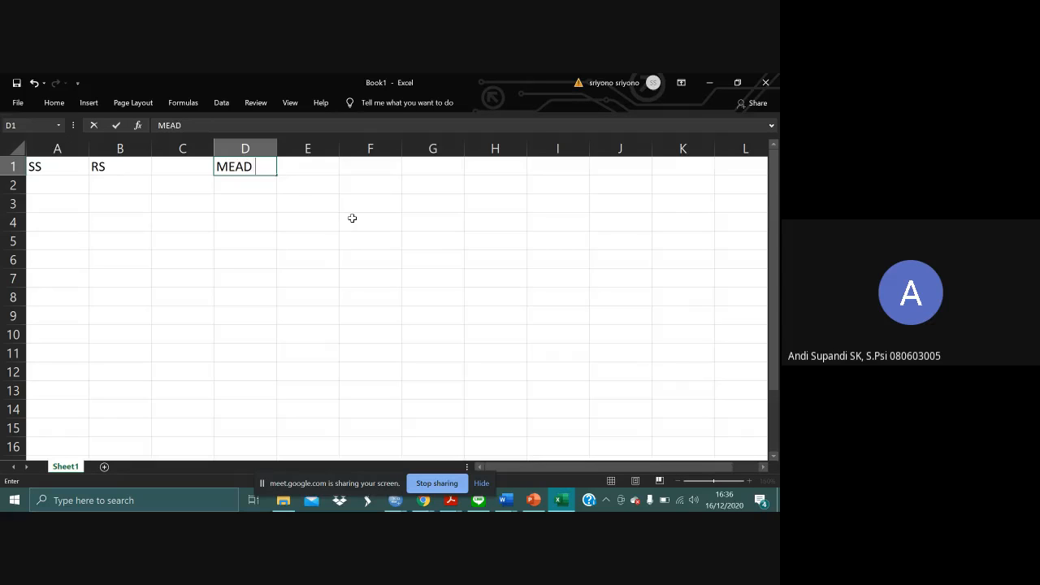
key(BackSpace)
text(N RS)
key(Tab)
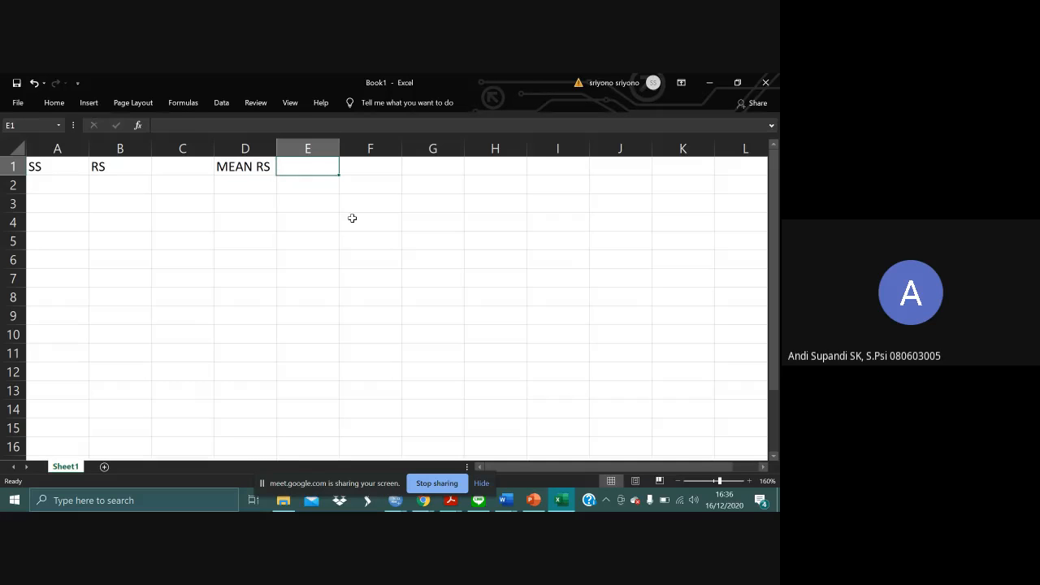
text(SD RS)
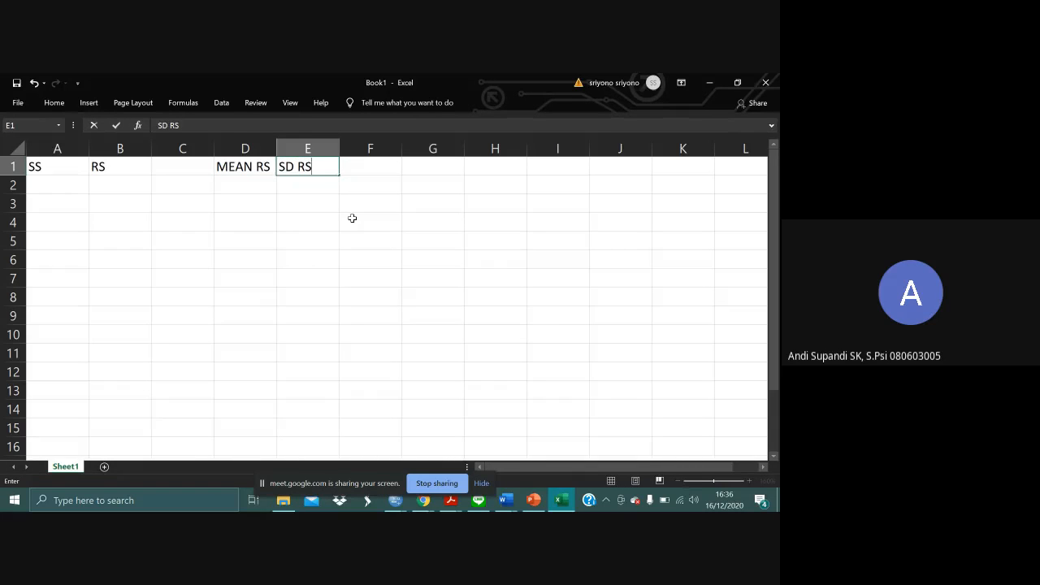
key(Tab)
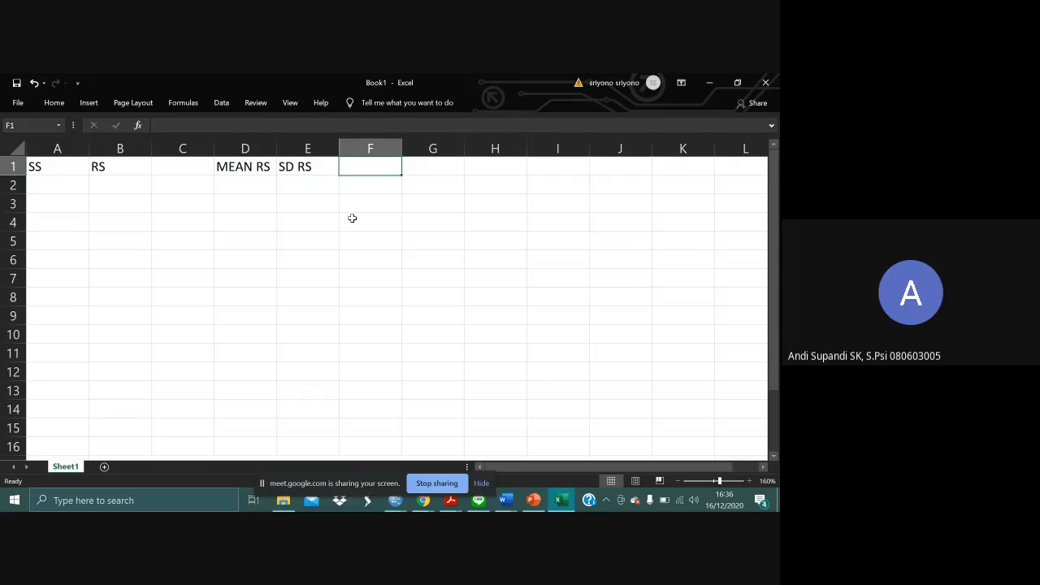
- Add the headings RS in cell F1 and zScore in cell G1
text(RS)
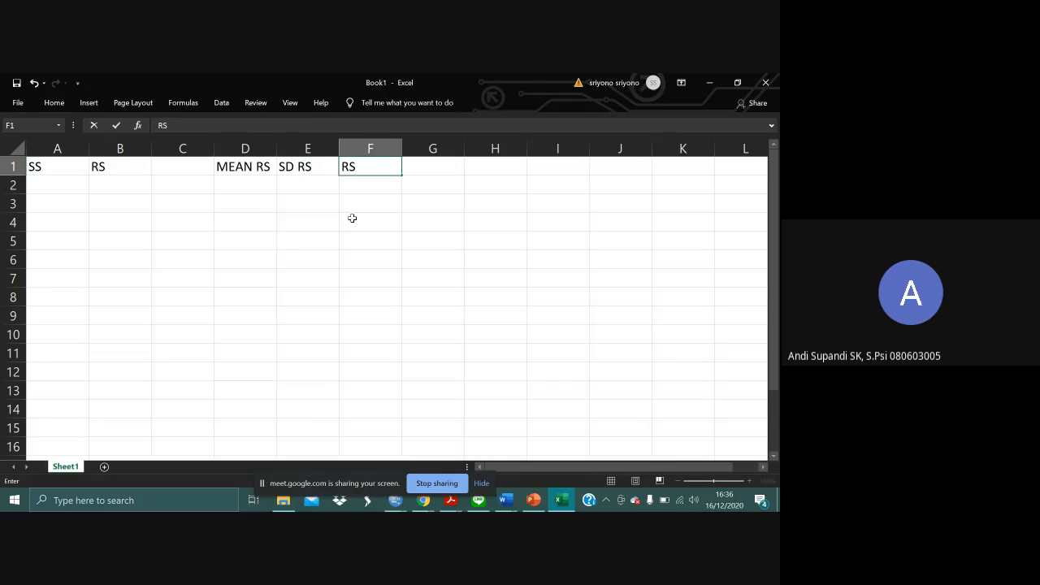
key(Tab)
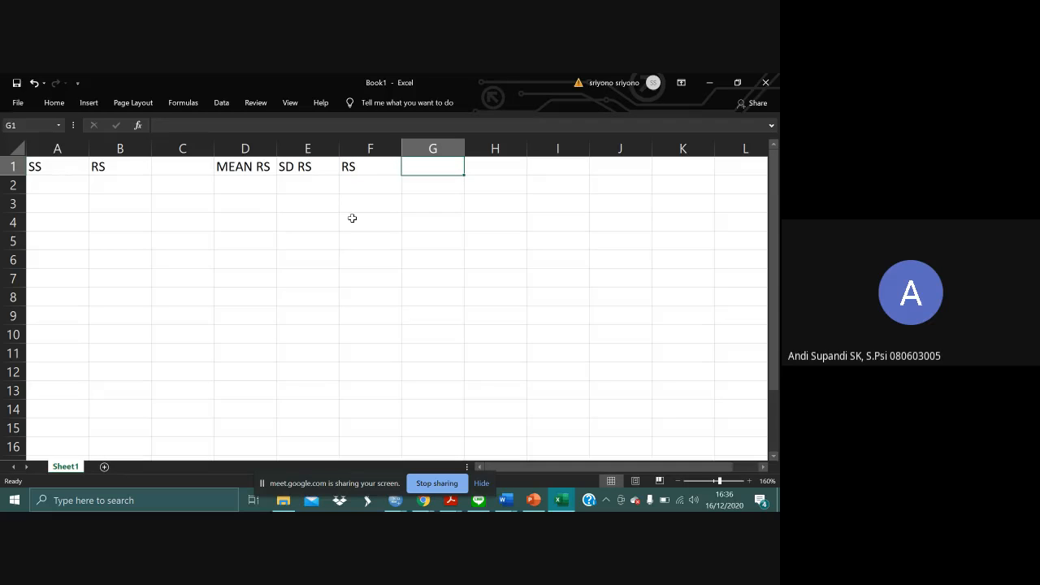
text(zScore)
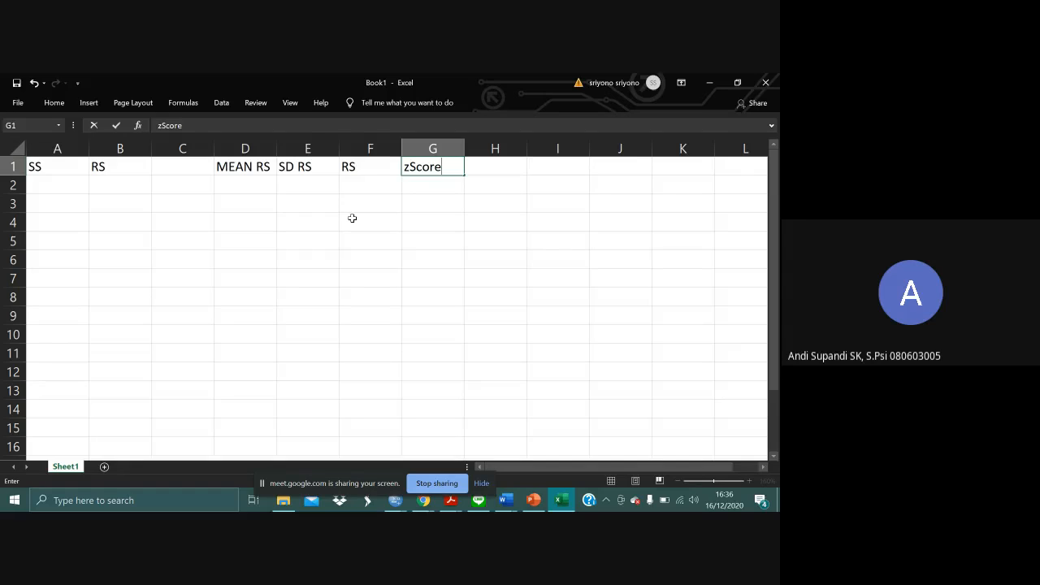
key(Tab)
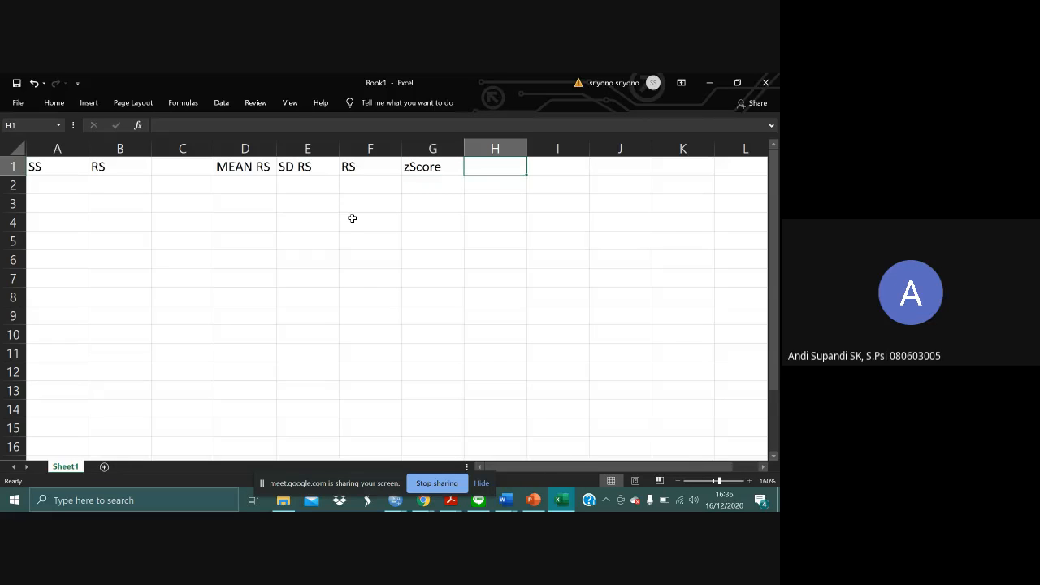
- Start a second heading row by entering MEAN SS in cell D4
key(Left)
key(Left)
key(Left)
key(Left)
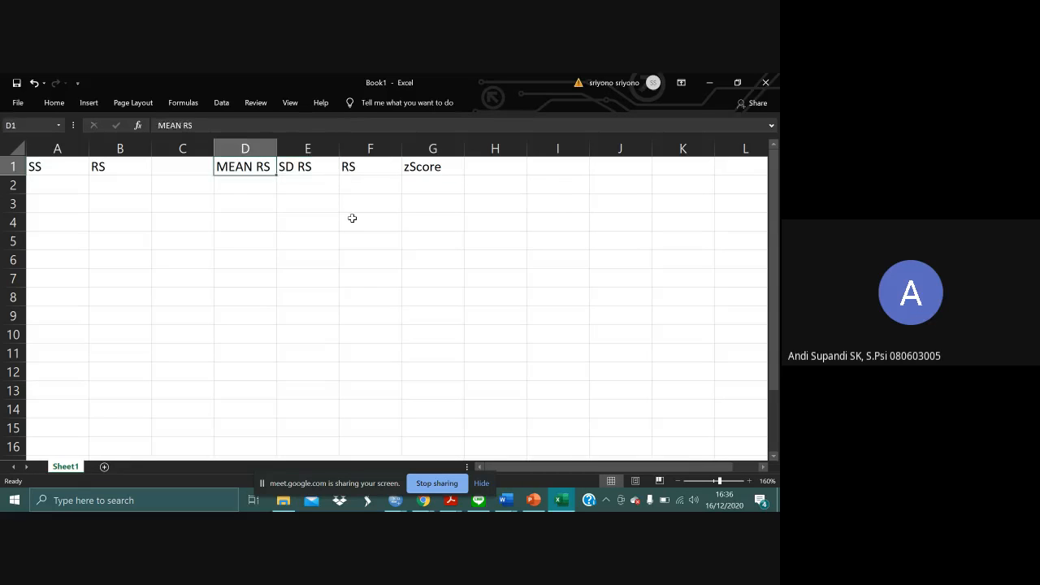
key(Down)
key(Down)
key(Down)
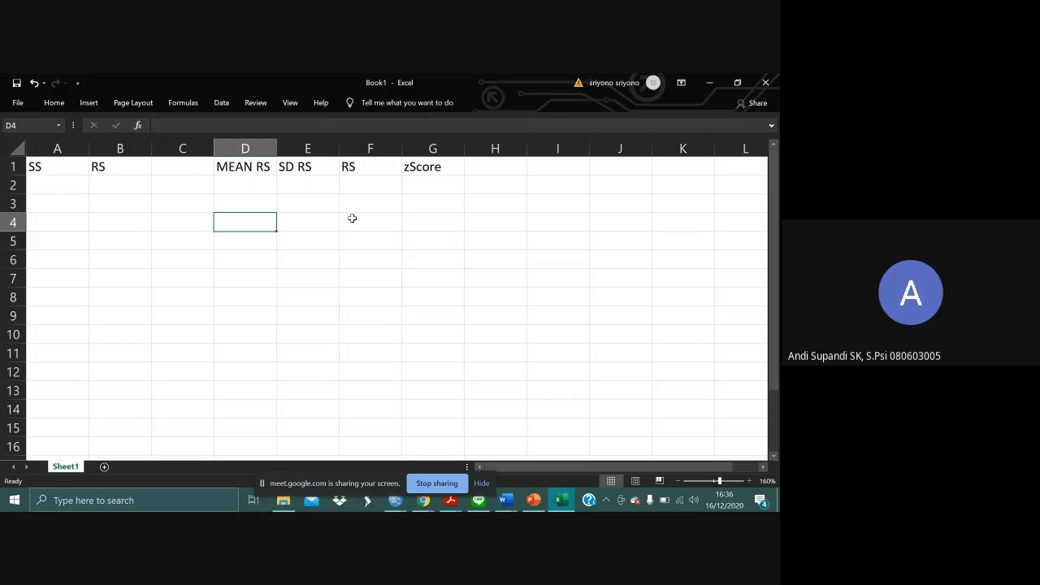
text(Mean)
key(BackSpace)
key(BackSpace)
key(BackSpace)
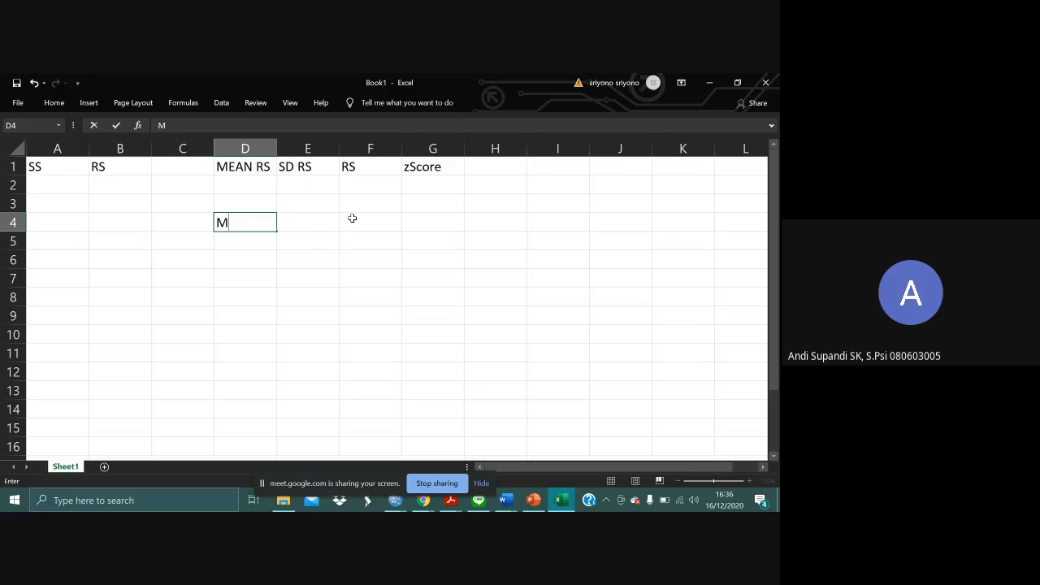
text(EAN SS)
key(Tab)
- Enter the headings SD SS in cell E4 and SS in cell F4
text(SD SS)
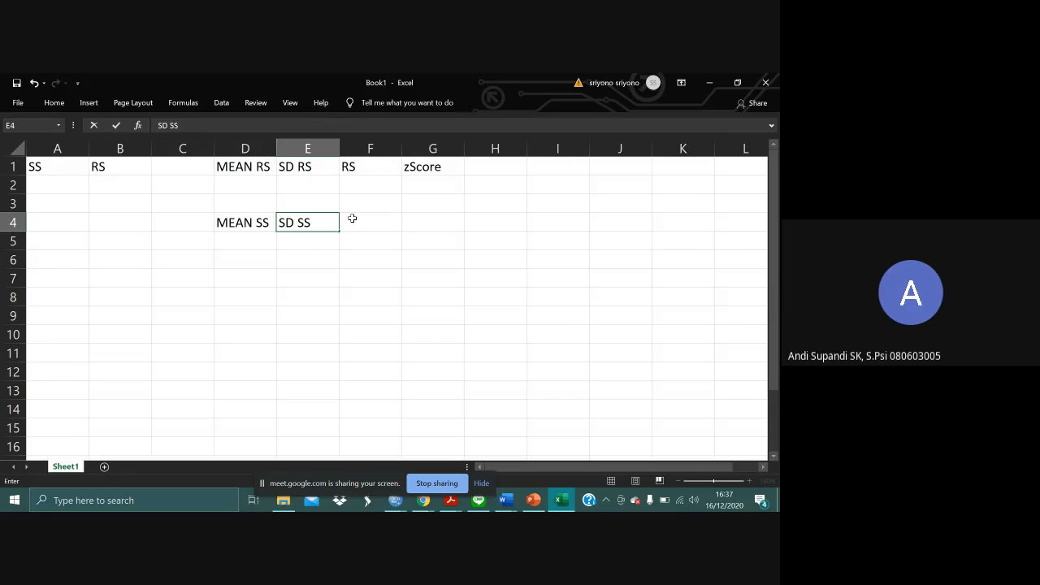
key(Tab)
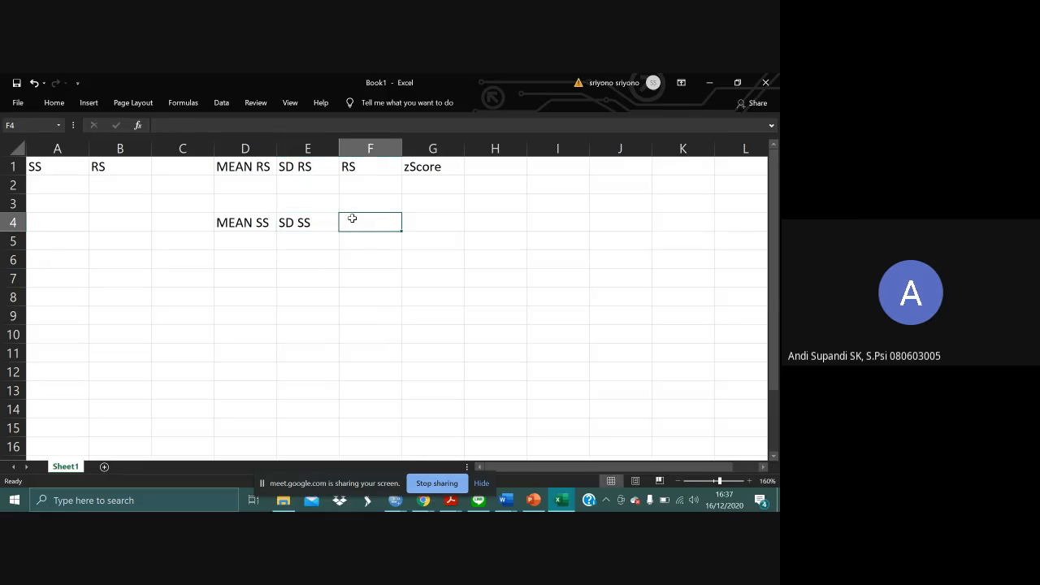
text(SS)
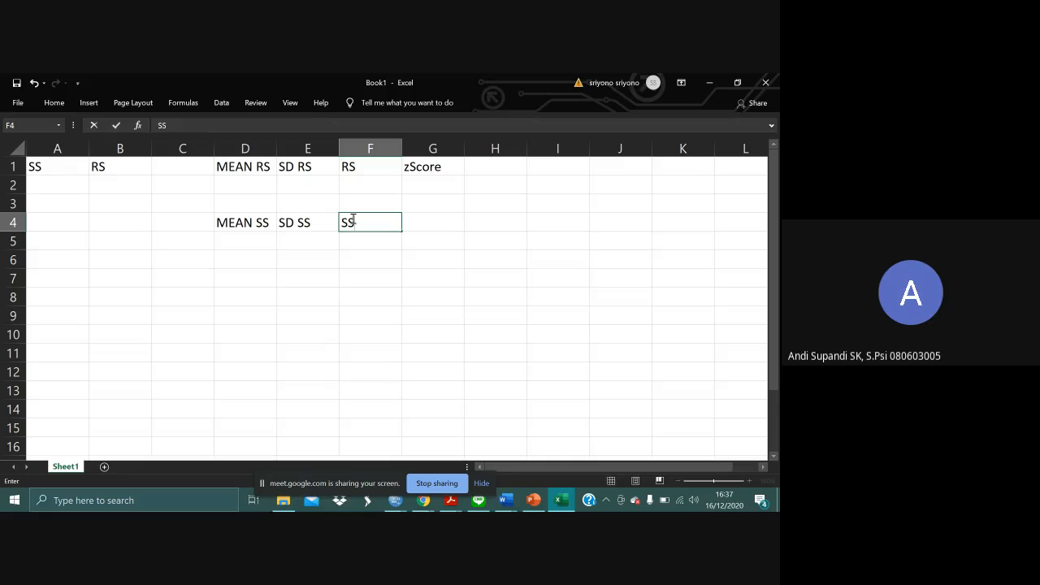
key(Tab)
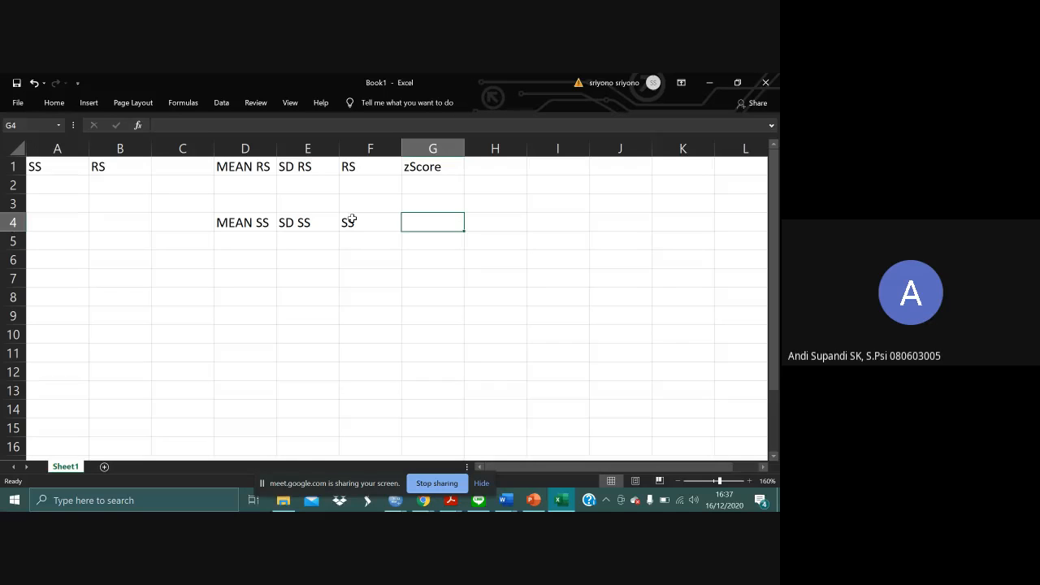
- Try to enter the note +3 SD in cell G8, declining the suggested formula correction
key(Down)
key(Down)
key(Down)
key(Down)
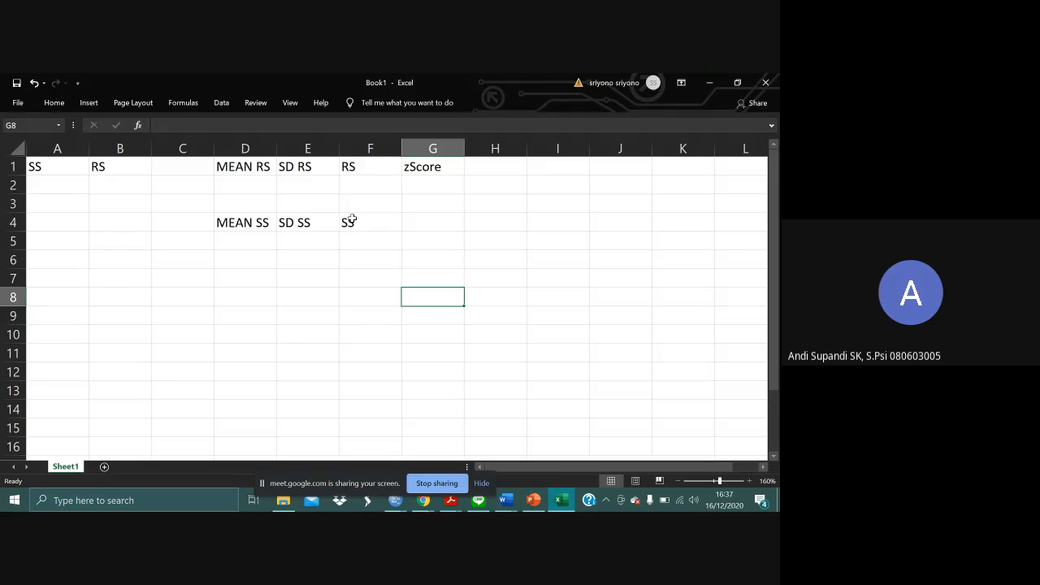
text(+)
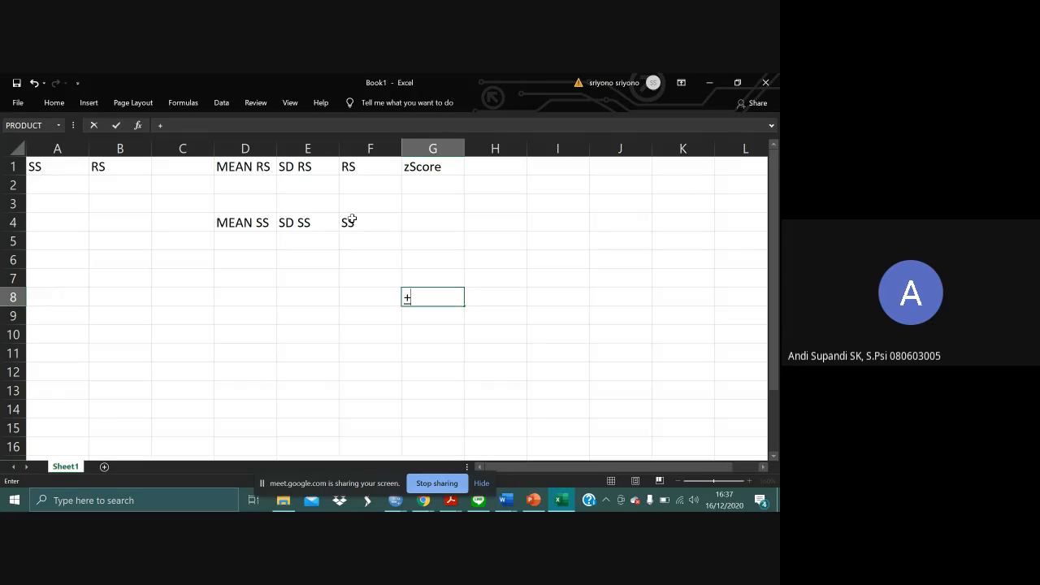
text(3)
key(BackSpace)
text(3 SD)
click(501, 297)
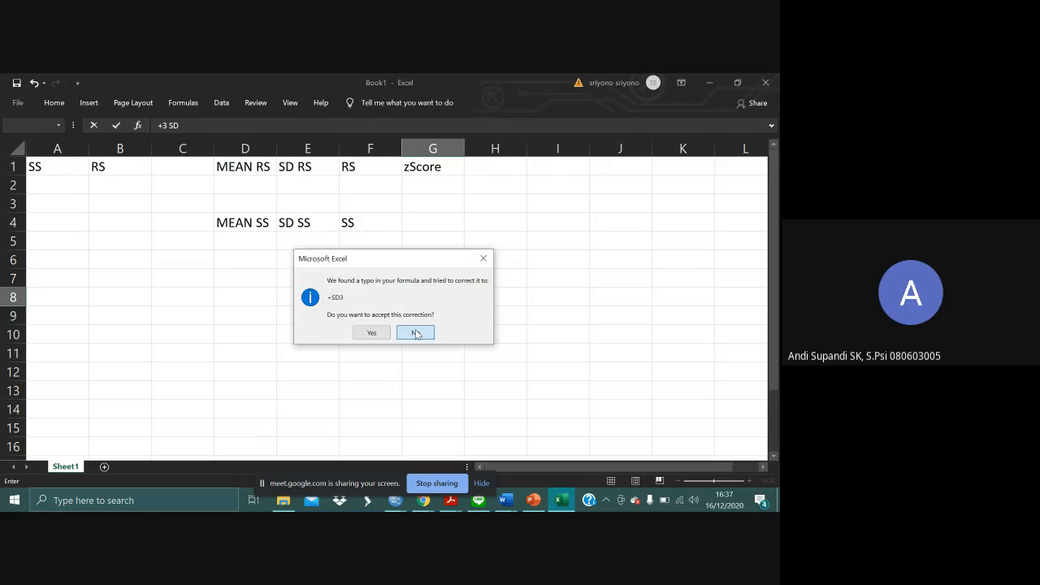
click(415, 333)
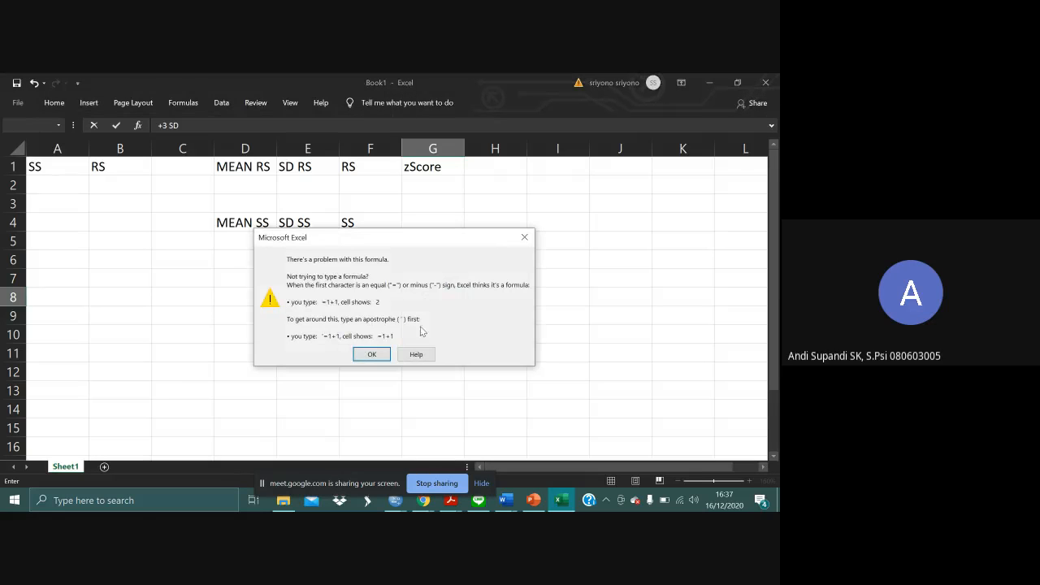
click(520, 241)
- Clear the rejected entry and the stray H8 reference from cell G8
key(BackSpace)
key(BackSpace)
key(BackSpace)
key(BackSpace)
key(BackSpace)
text(=)
click(501, 295)
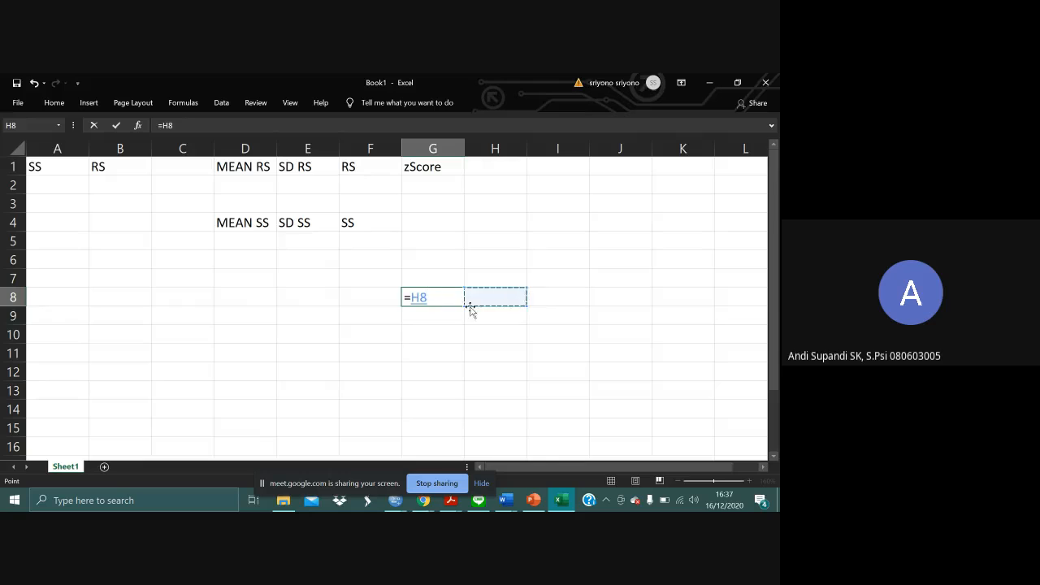
drag(442, 297, 378, 309)
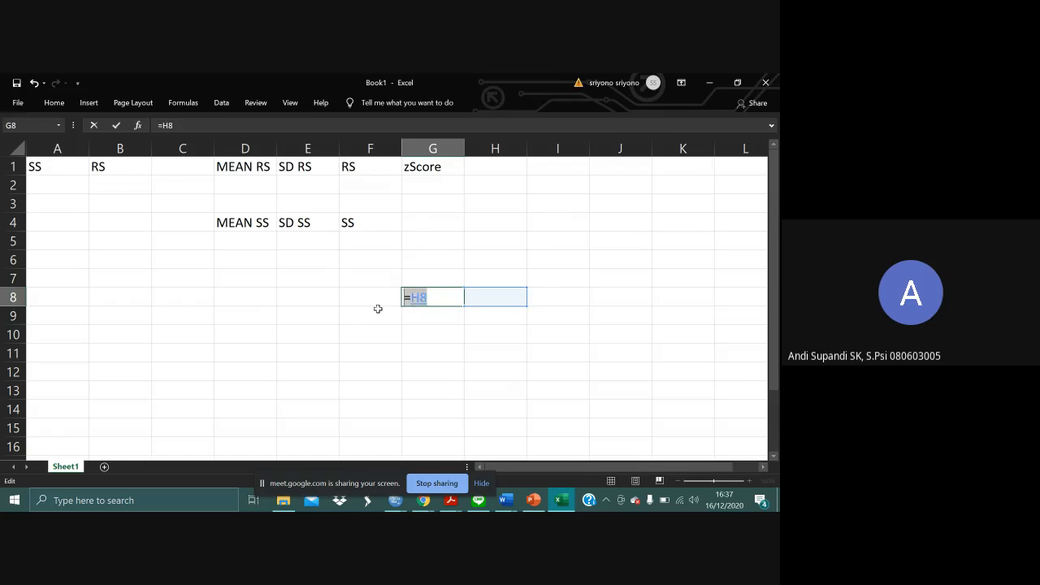
key(BackSpace)
- Enter the note +- 3 SD in cell G8 as plain text, using a leading apostrophe
text(+- 3)
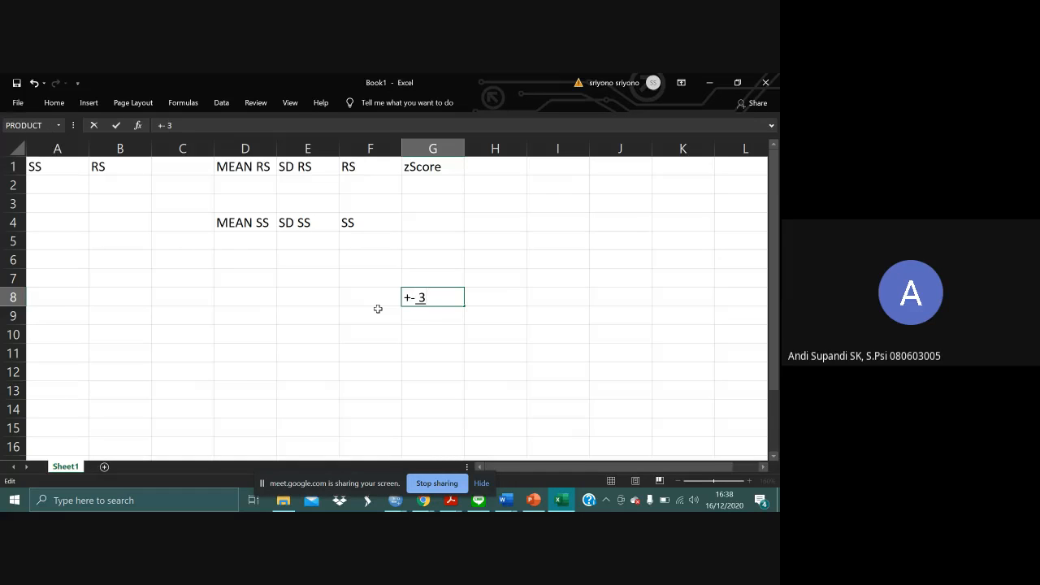
key(BackSpace)
text(3)
text(')
key(BackSpace)
key(Home)
text(')
key(ctrl+a)
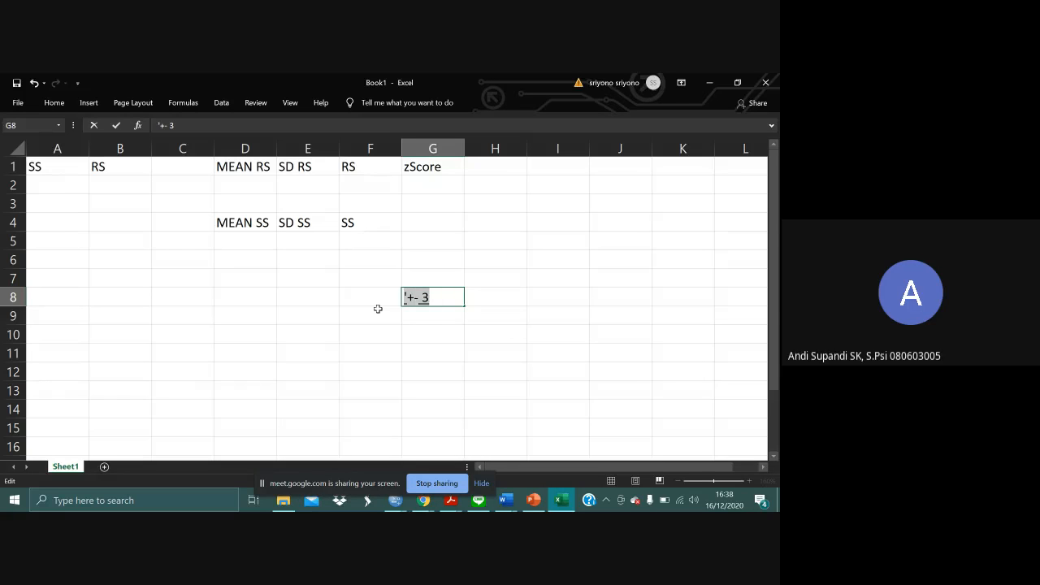
click(446, 299)
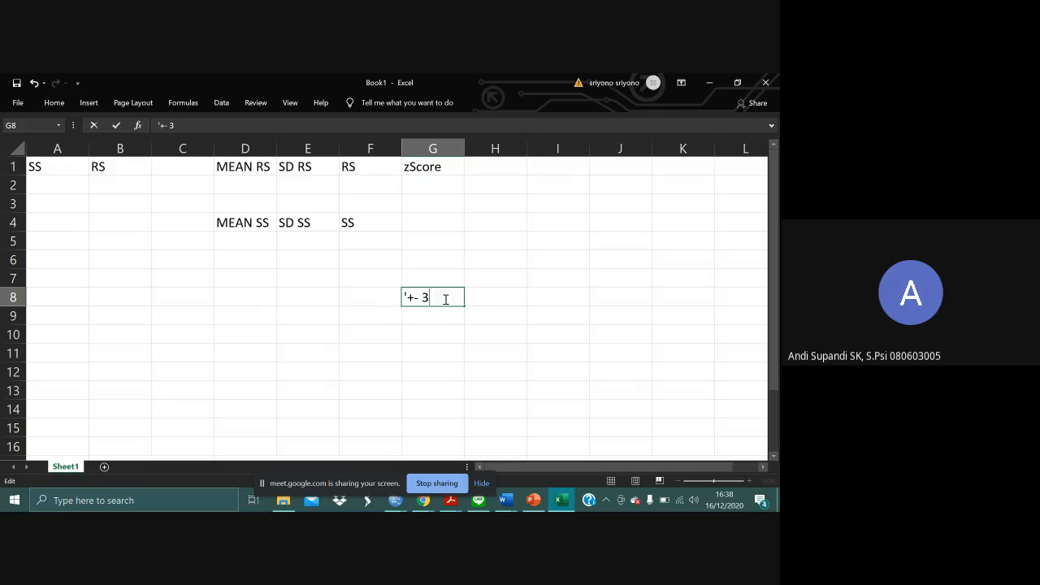
text(SD)
key(Return)
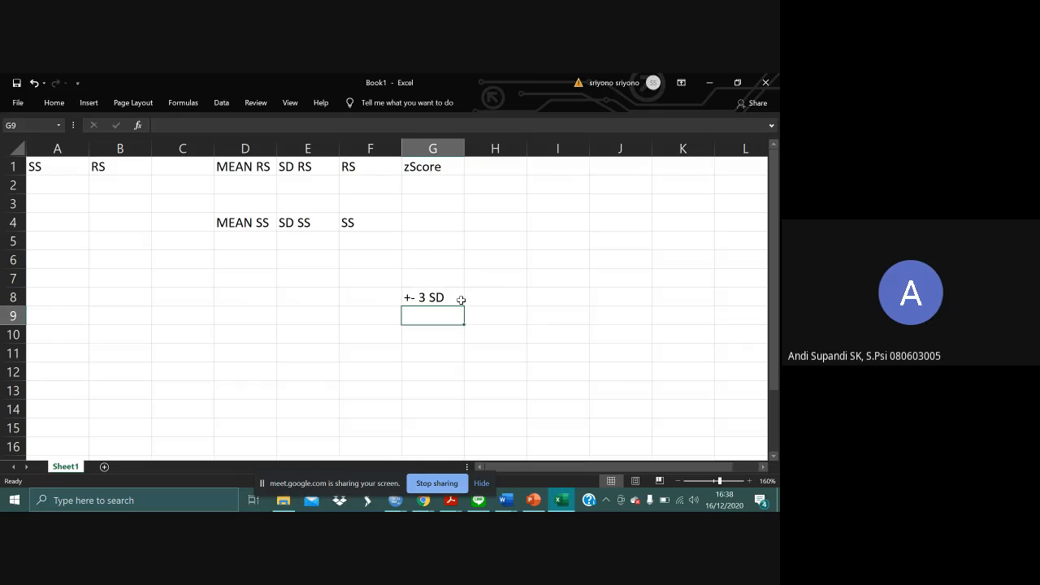
click(460, 300)
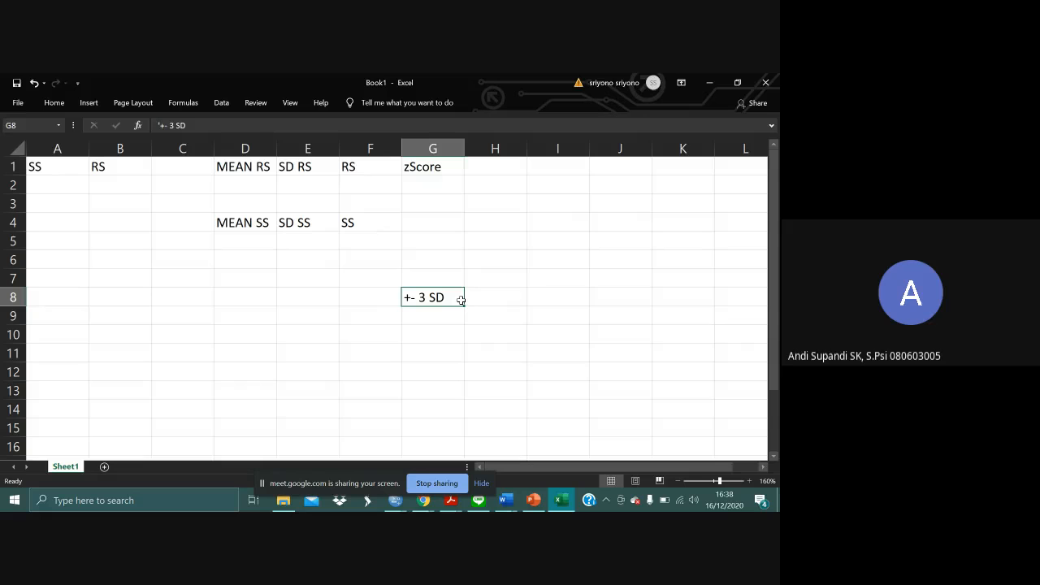
- Enter 10 under MEAN SS in cell D5 and 3 under SD SS in cell E5
click(254, 301)
key(Up)
key(Up)
key(Up)
key(Up)
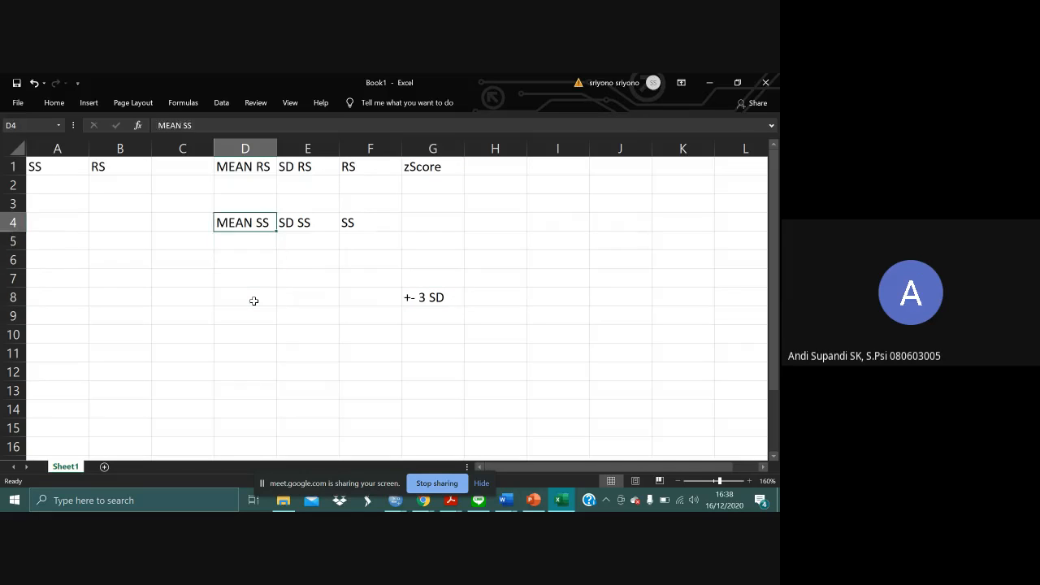
key(Down)
text(10)
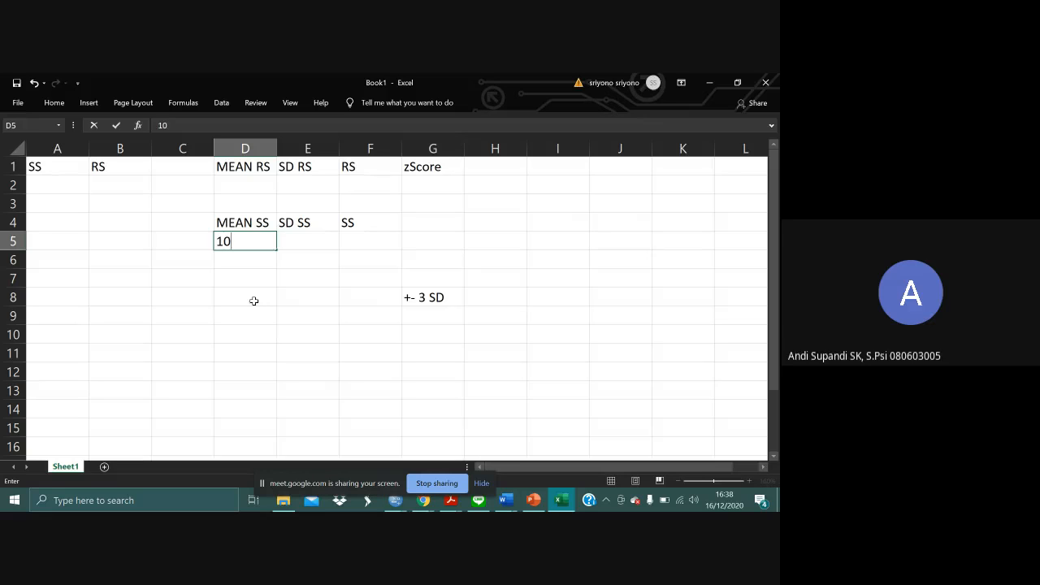
key(Tab)
text(3)
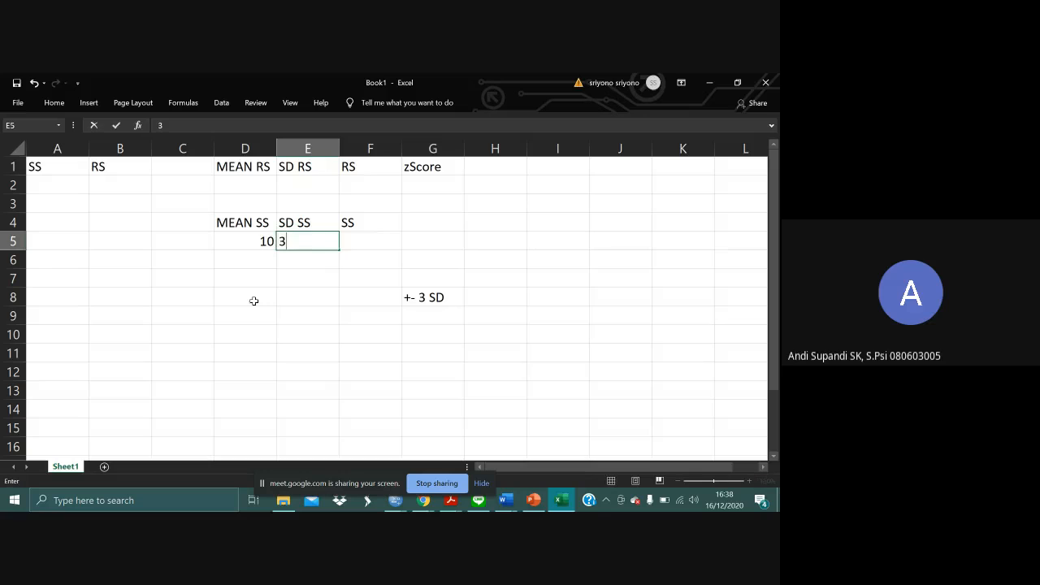
key(Tab)
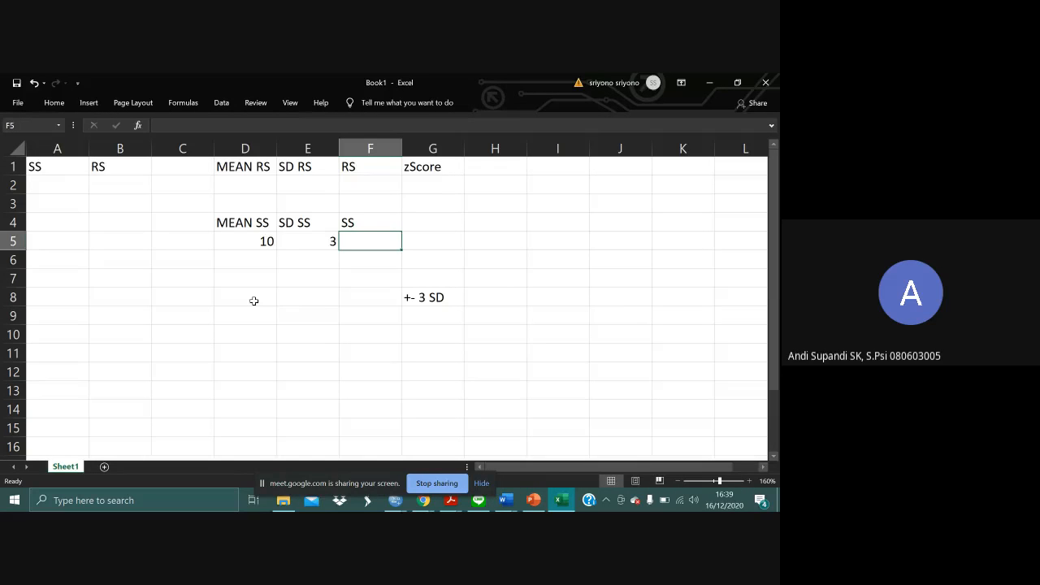
- Enter 19 in cell A2 and 18 in cell A3 under the SS heading
key(Left)
key(Left)
key(Left)
key(Left)
key(Left)
key(Up)
key(Up)
key(Up)
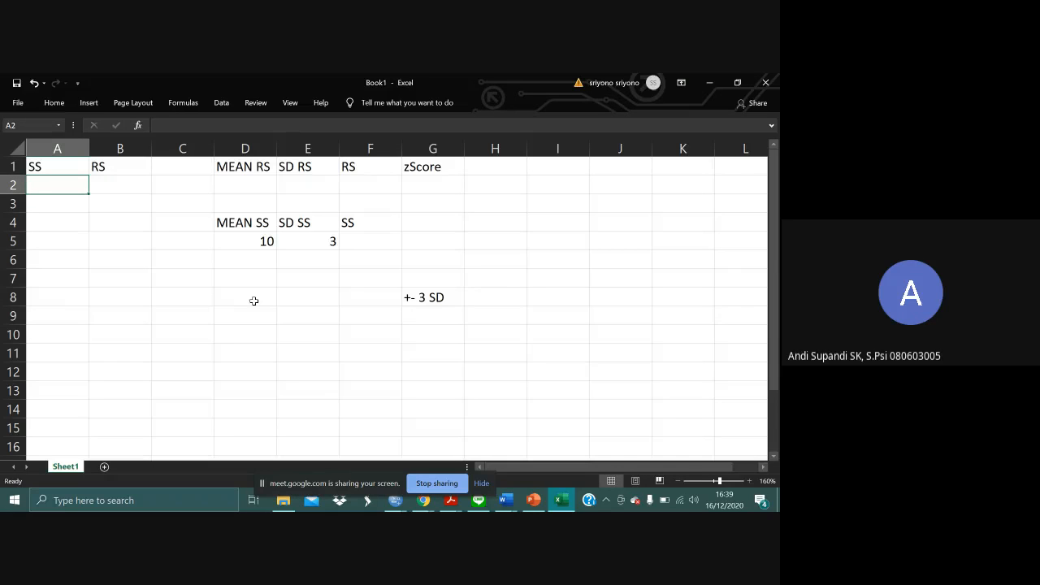
text(19)
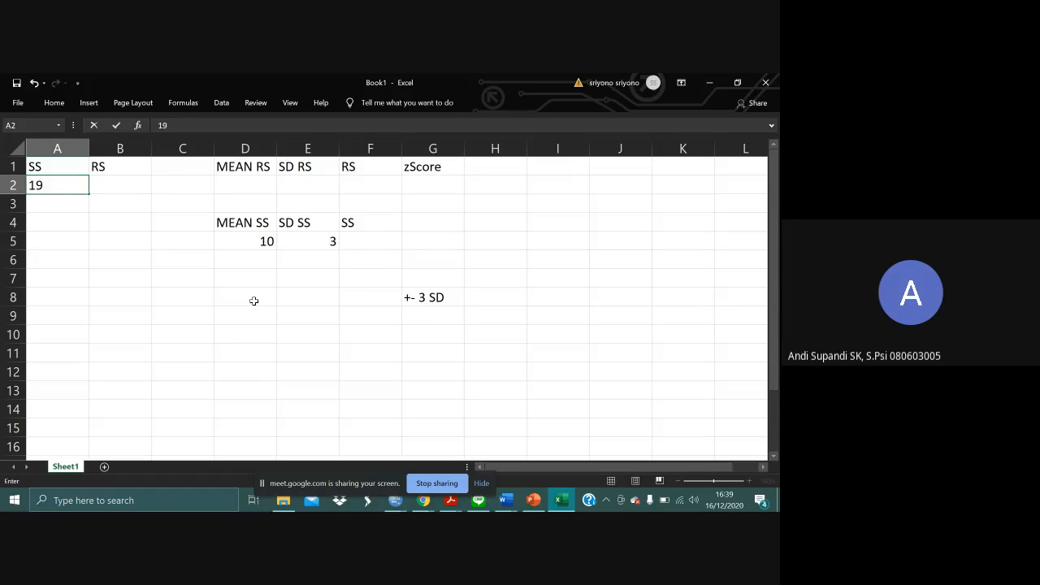
key(Tab)
key(Return)
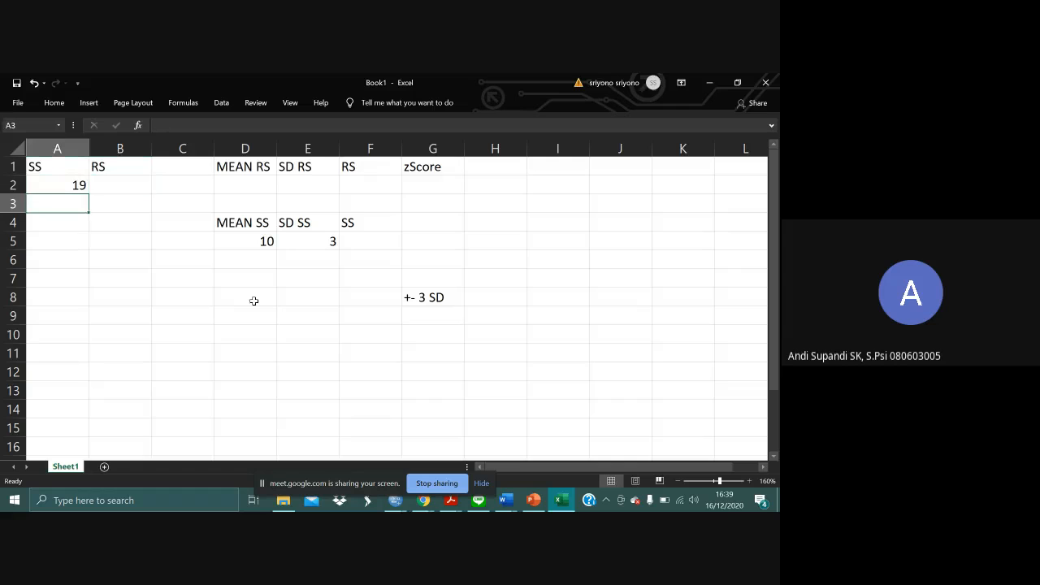
text(18)
key(Return)
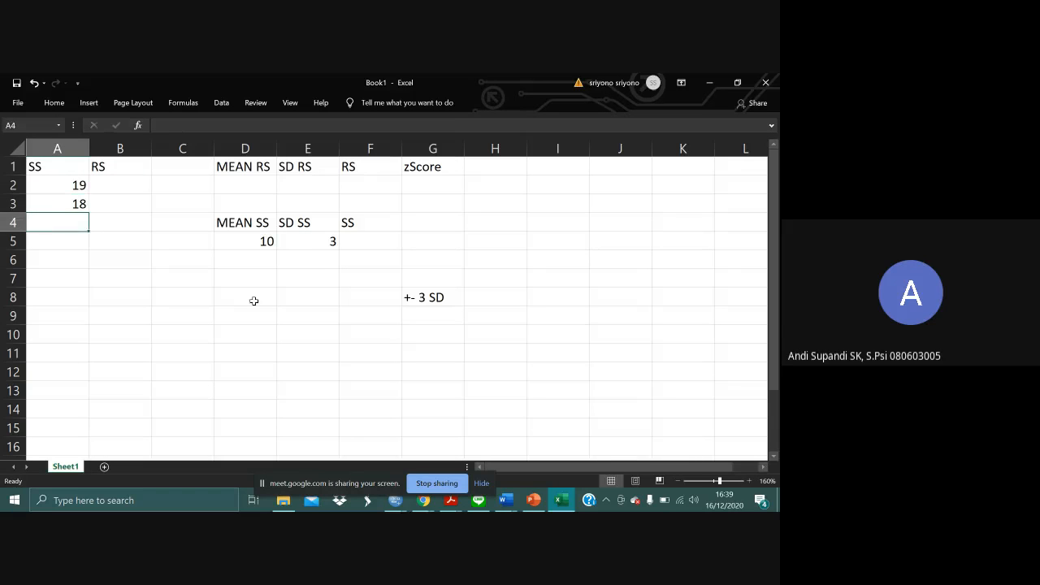
- Extend the descending SS series from cells A2:A3 down to 1 in cell A20
key(Up)
key(Up)
key(shift+Down)
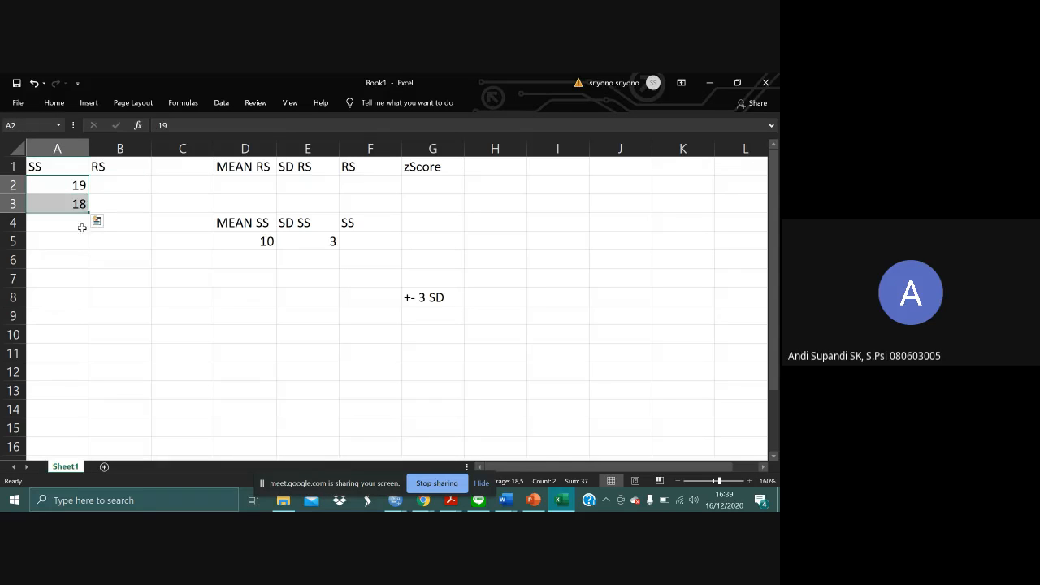
drag(89, 212, 93, 446)
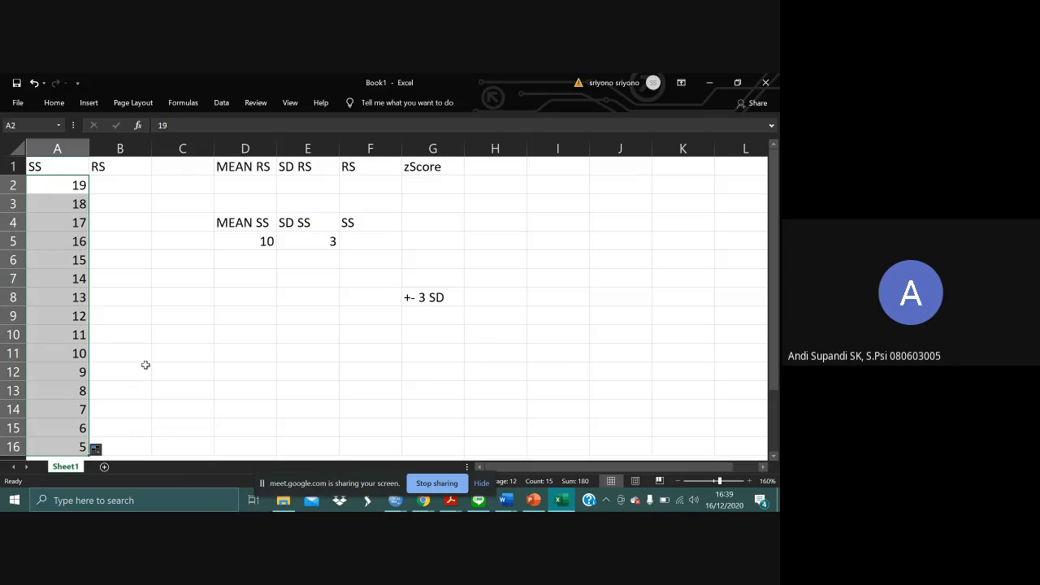
scroll(145, 365, down, 3)
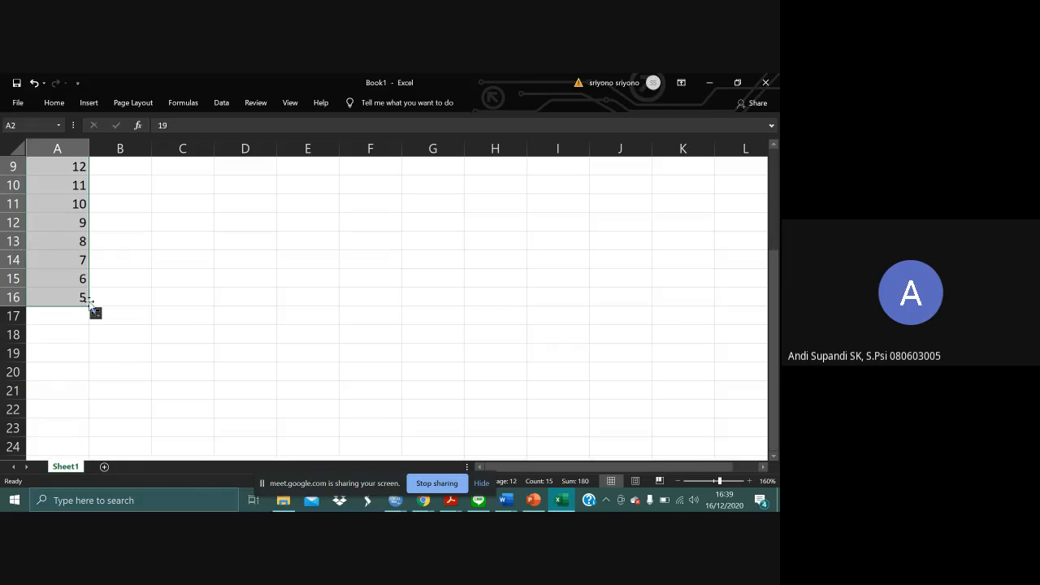
mouse_move(90, 305)
mouse_down()
mouse_move(89, 406)
mouse_move(90, 380)
mouse_up()
click(161, 313)
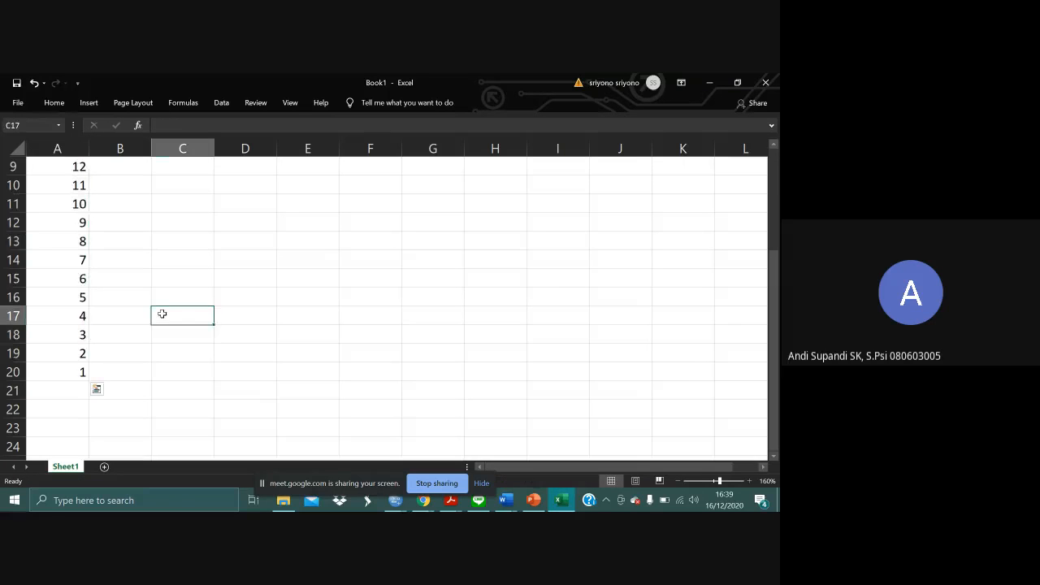
scroll(161, 314, up, 1)
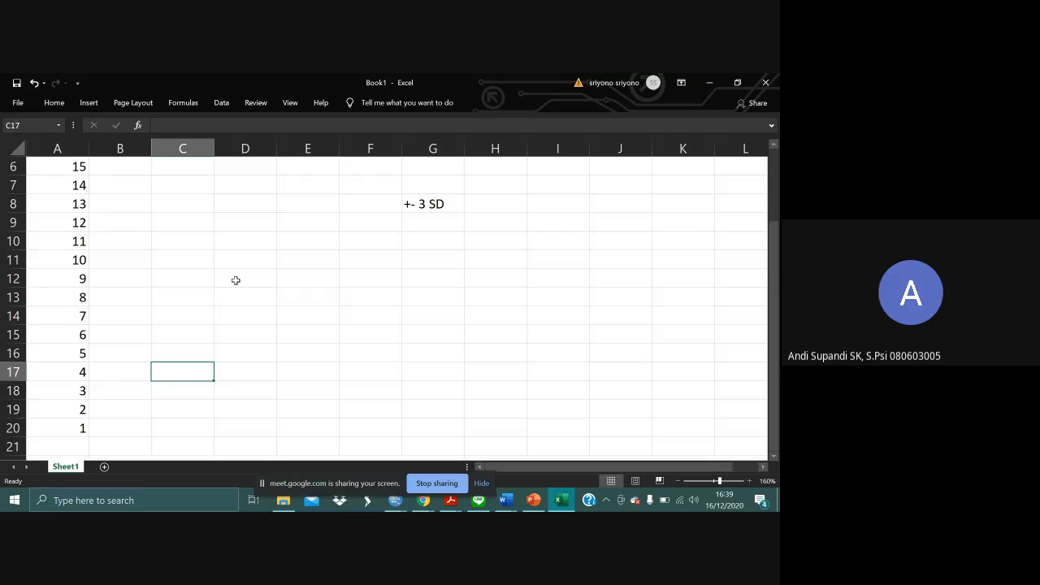
scroll(236, 280, down, 1)
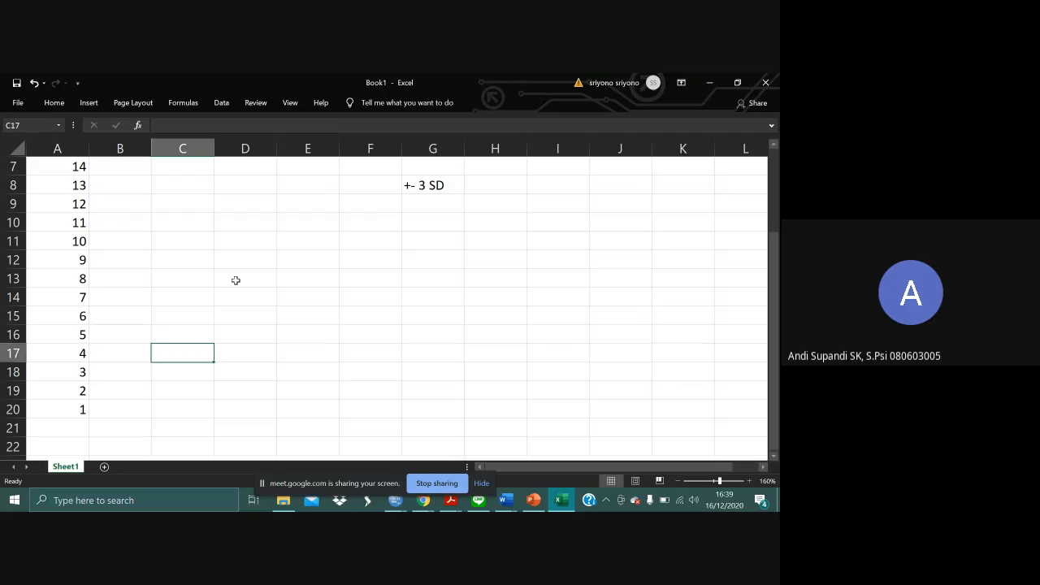
scroll(236, 280, up, 2)
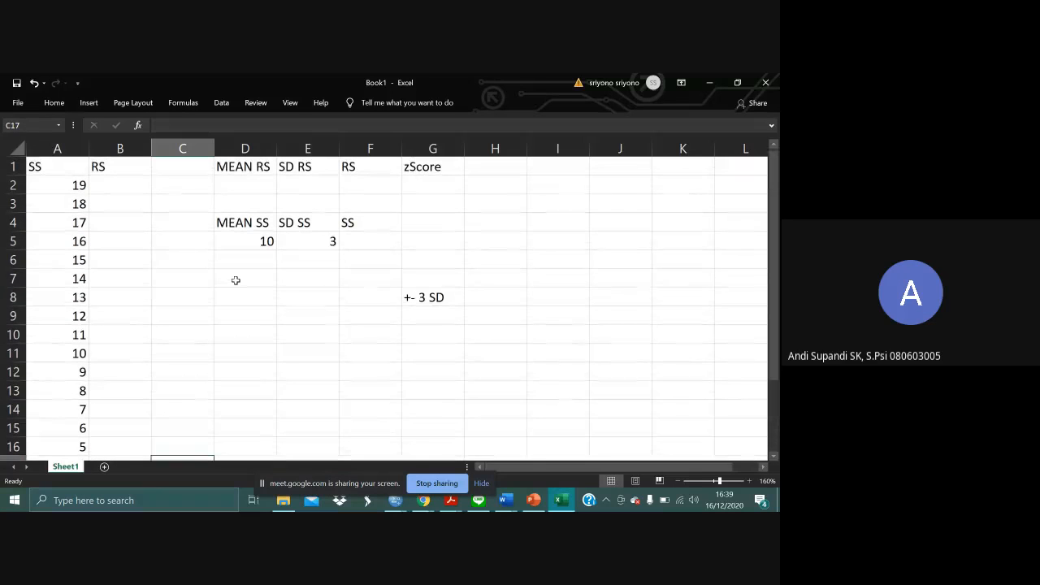
- Center the contents of all cells in the worksheet horizontally, moving the screen-sharing bar out of the way
click(77, 185)
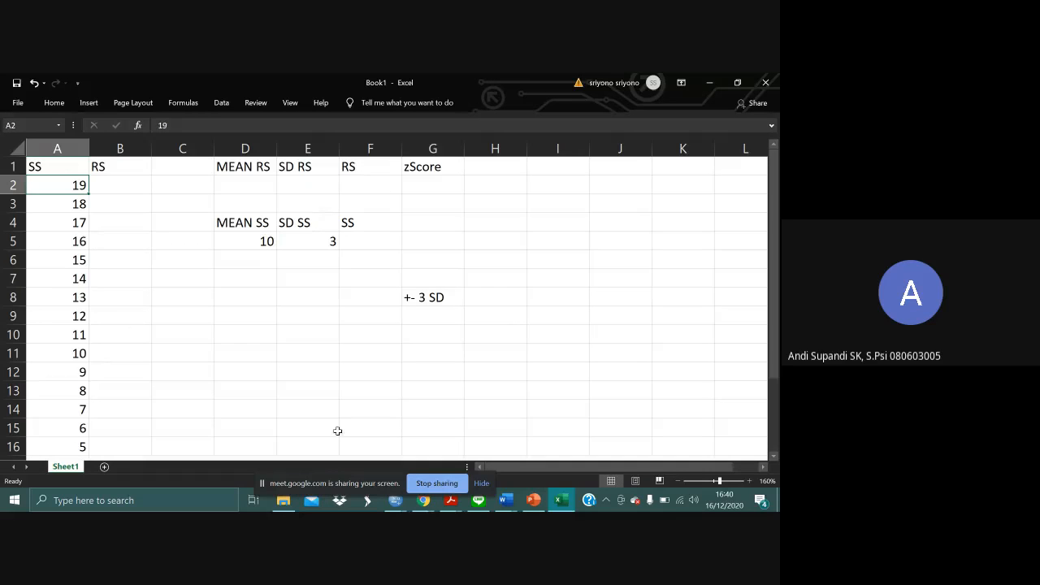
drag(360, 480, 642, 493)
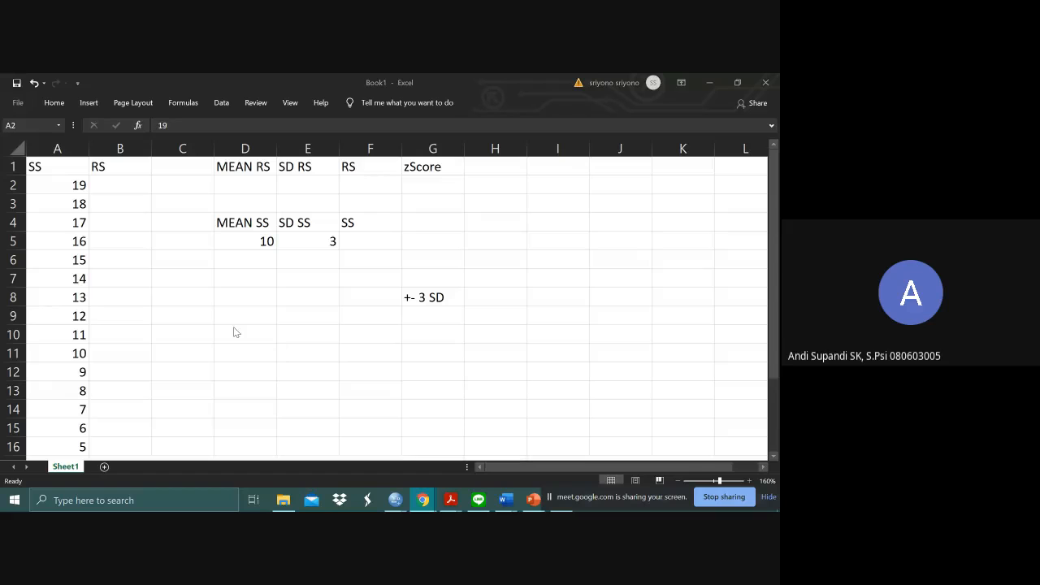
click(175, 217)
key(ctrl+a)
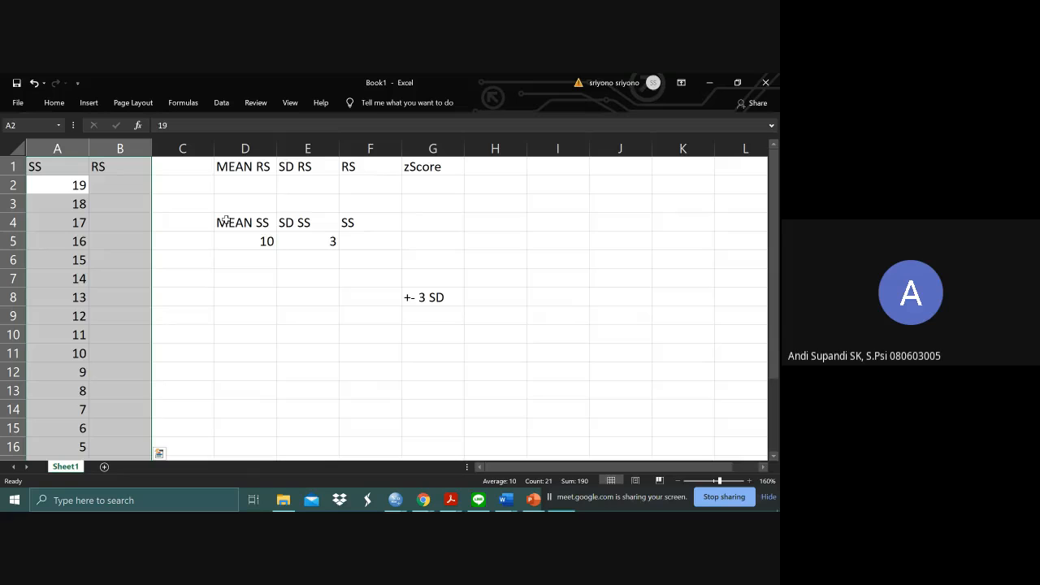
key(ctrl+a)
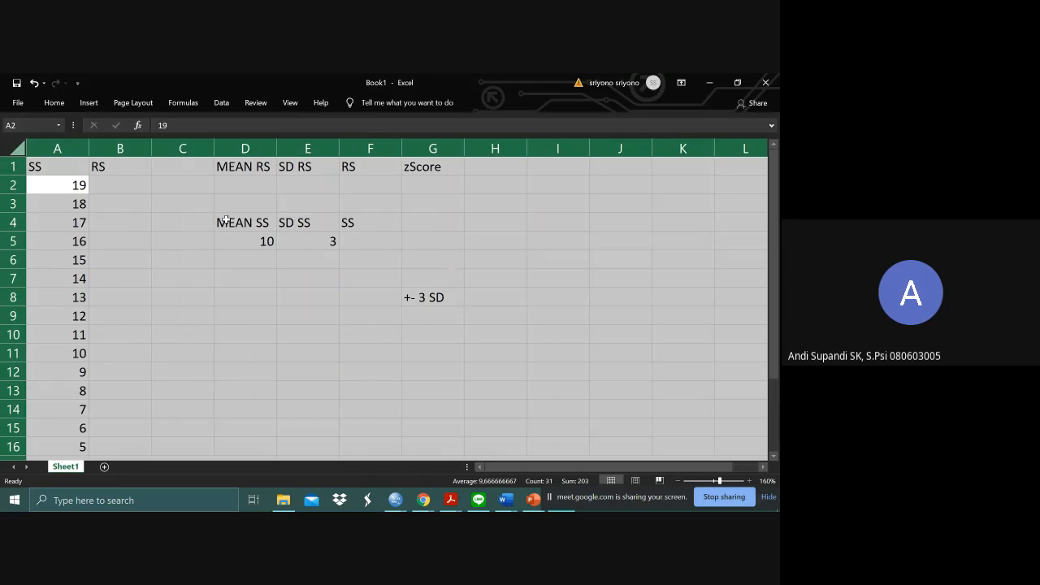
click(54, 103)
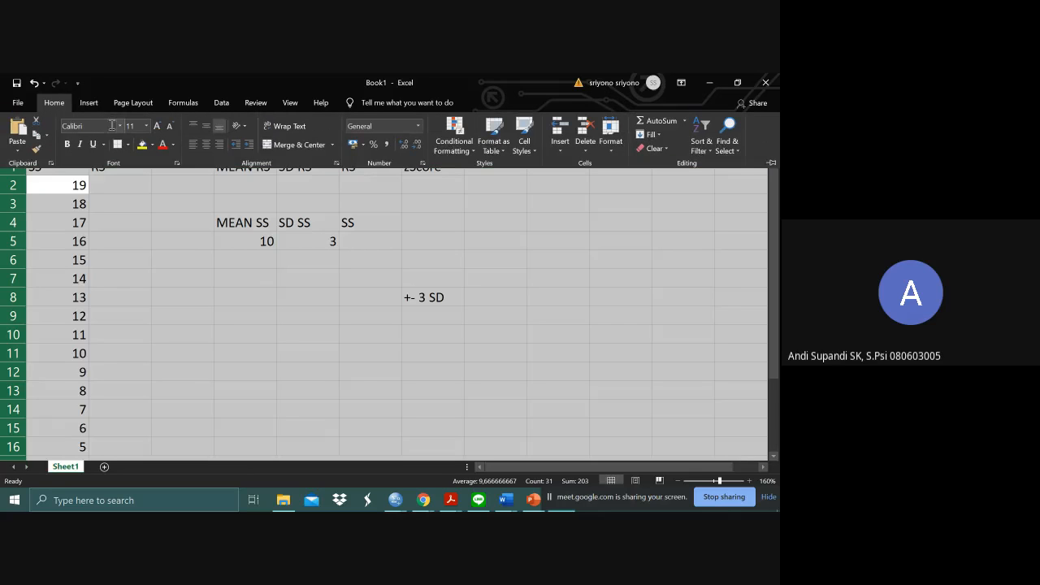
click(206, 142)
click(198, 238)
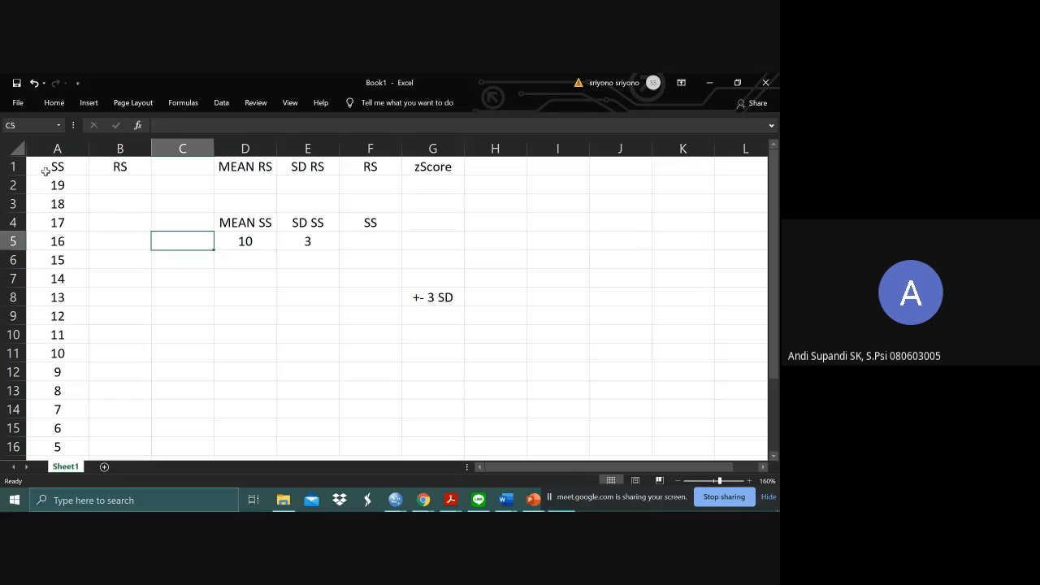
- Switch to the SPSS Data Editor and start a Compute Variable with M10SD3 as the target variable
click(134, 186)
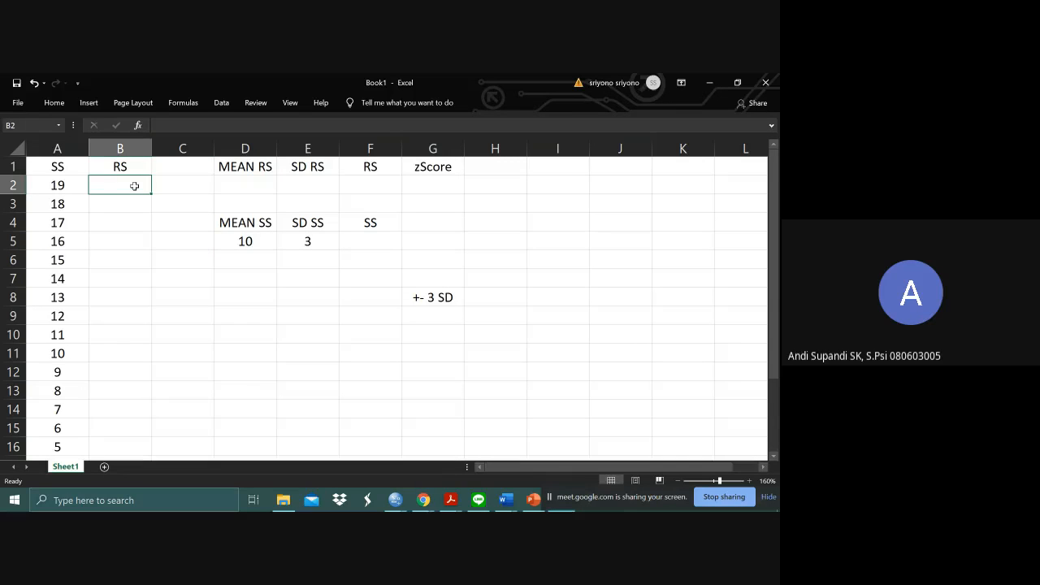
key(alt+Tab)
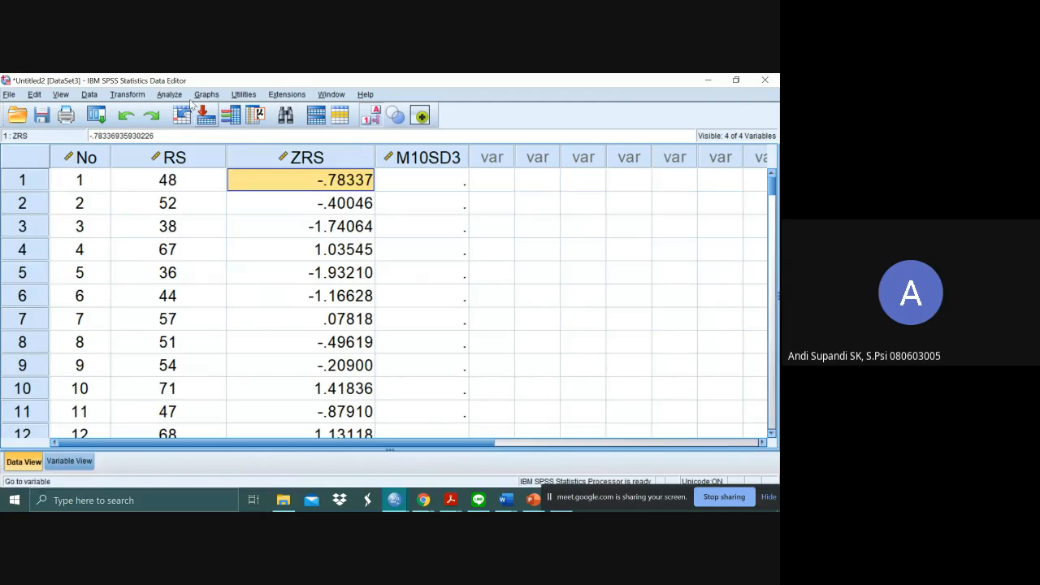
click(128, 95)
click(152, 111)
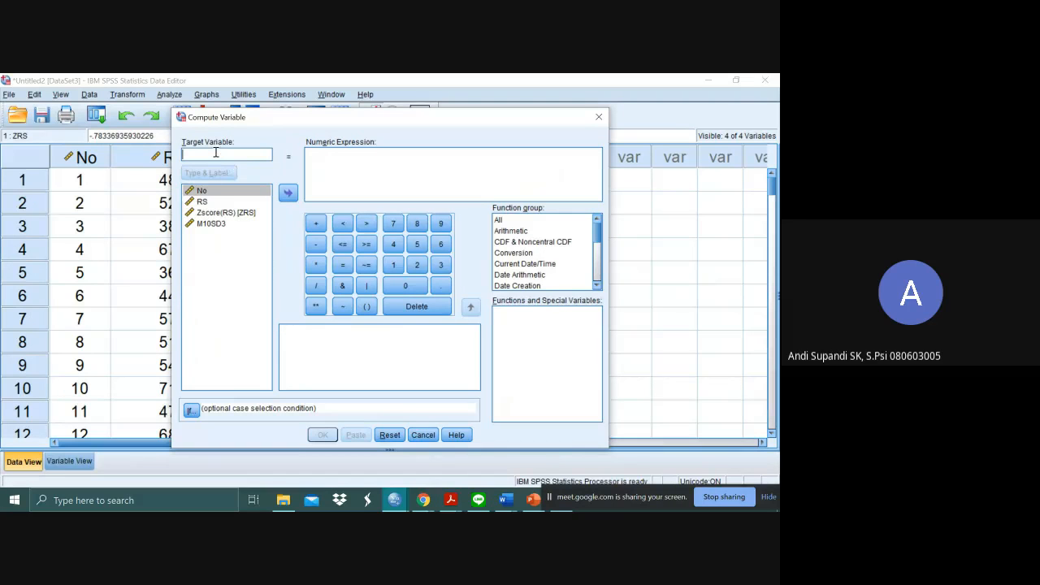
text(M10SD3)
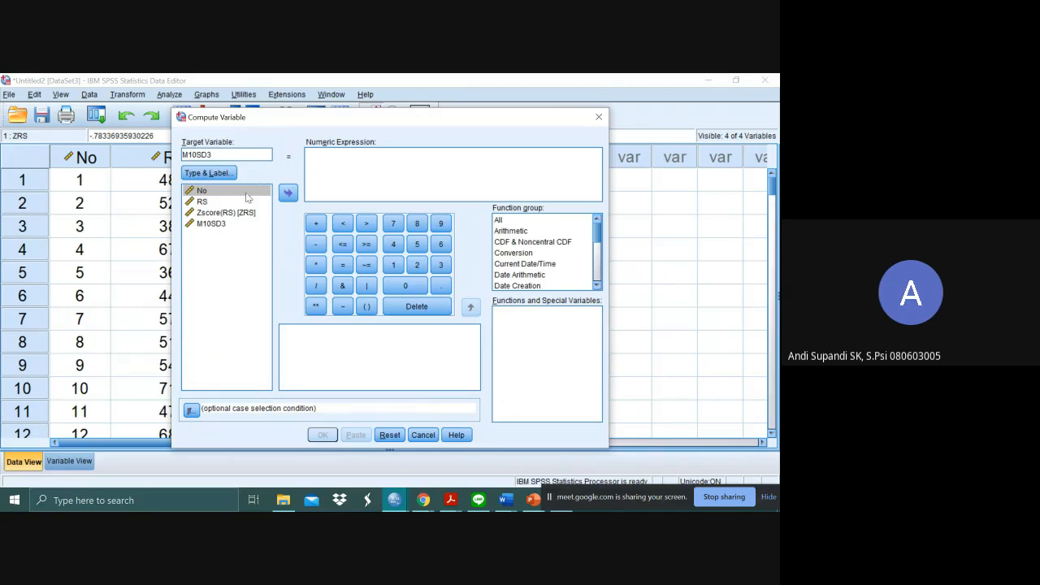
- Compute M10SD3 with the expression (ZRS * 3) + 10, agreeing to change the existing variable
click(334, 163)
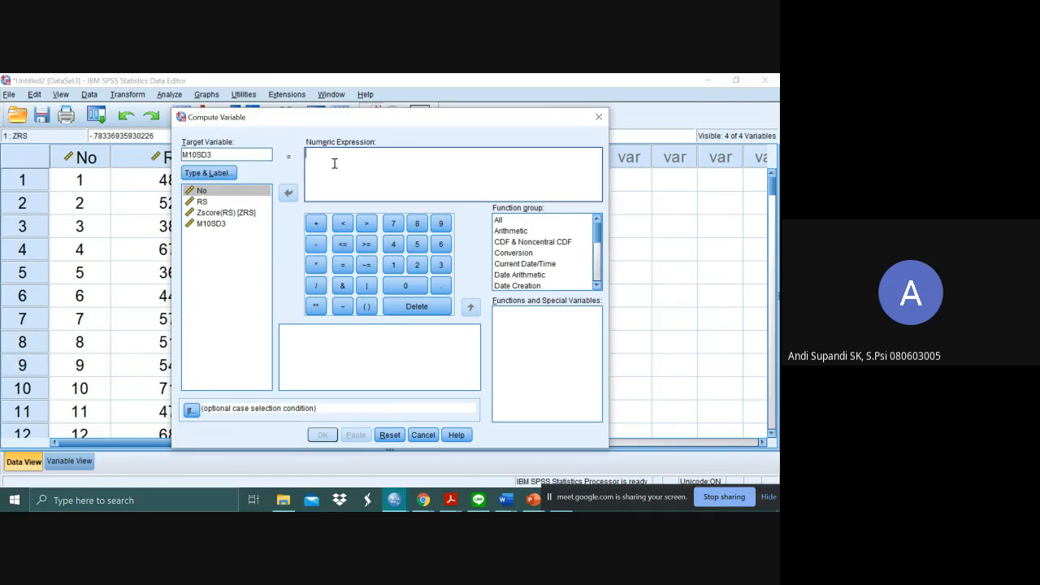
double_click(216, 212)
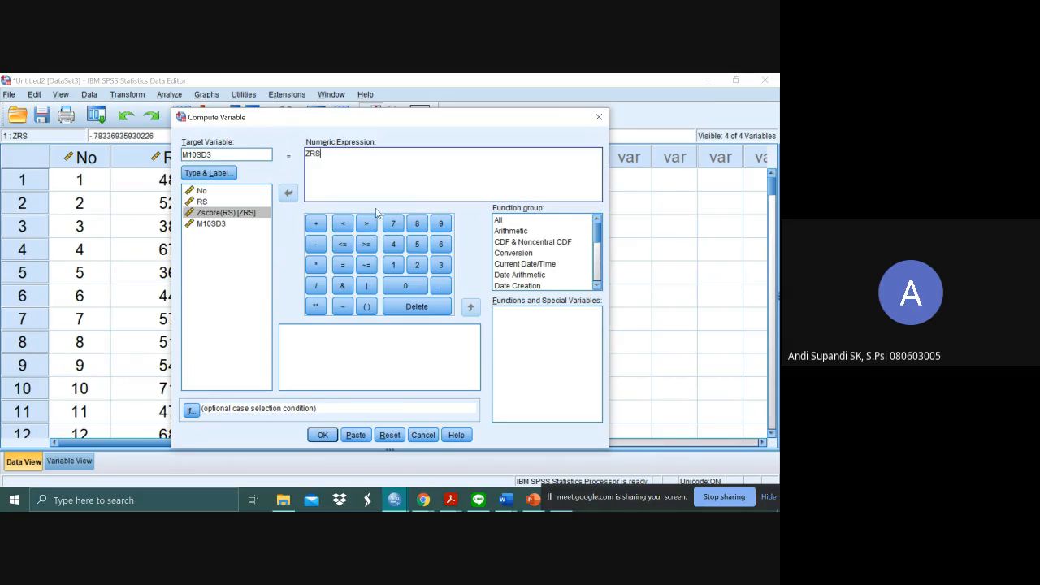
click(317, 264)
click(440, 267)
drag(337, 162, 306, 155)
click(367, 306)
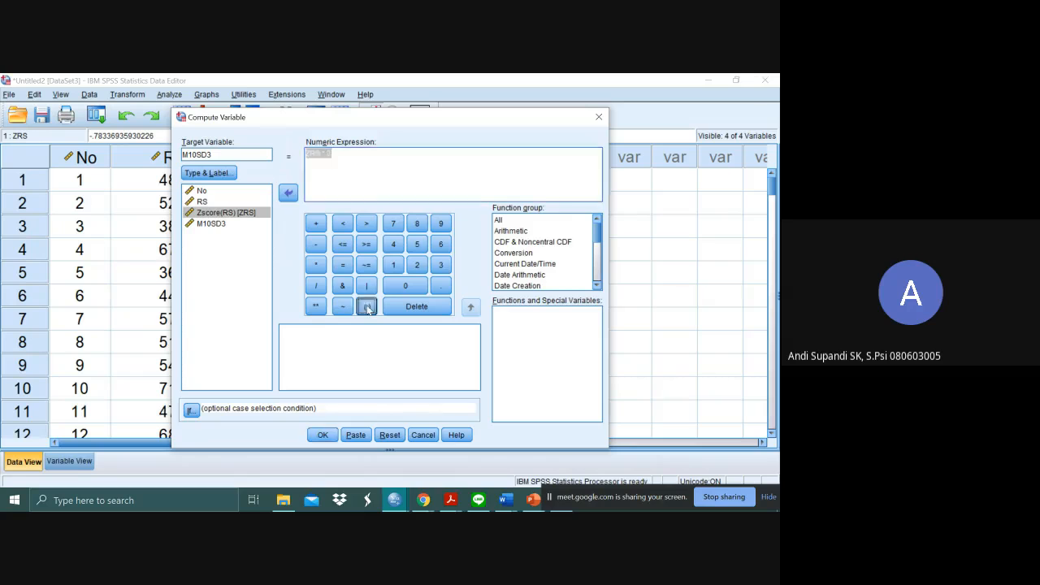
click(316, 223)
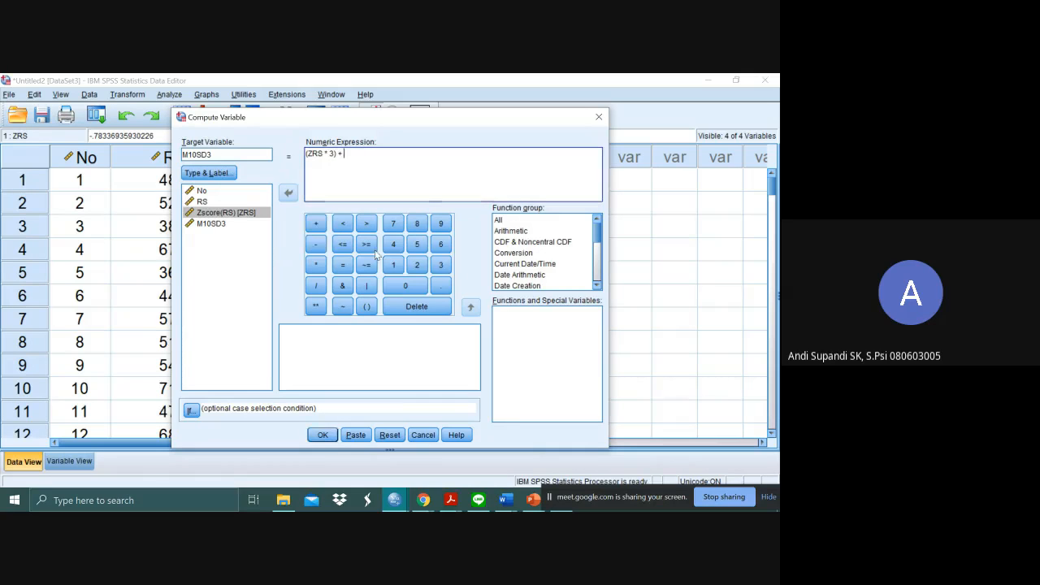
click(393, 265)
click(407, 285)
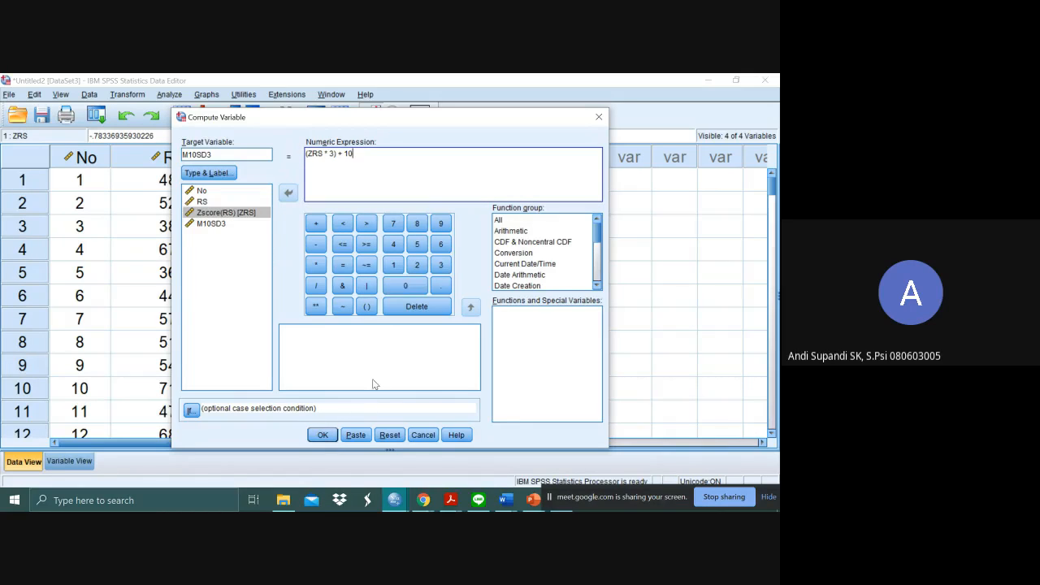
click(322, 435)
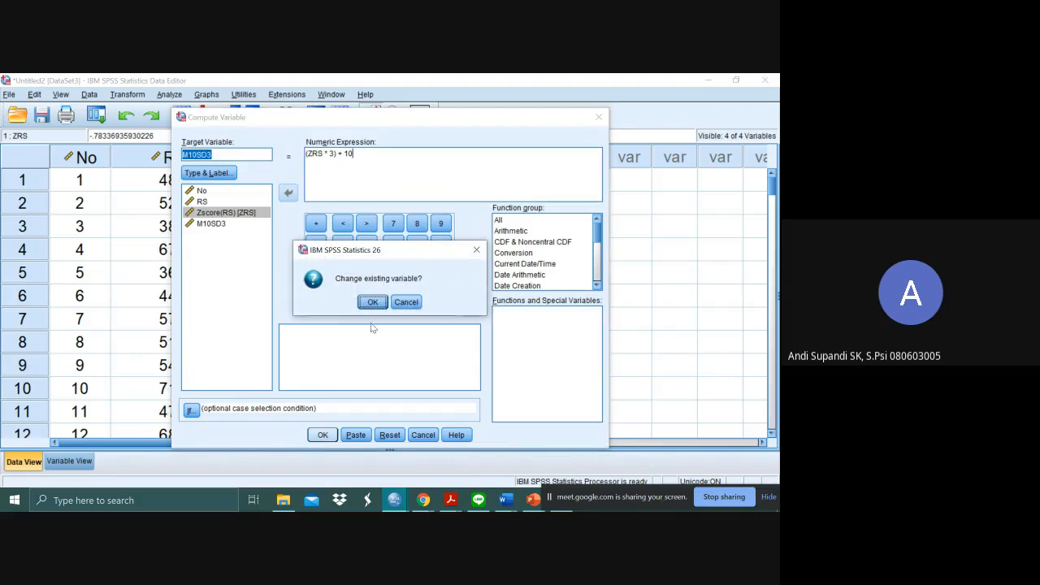
click(372, 302)
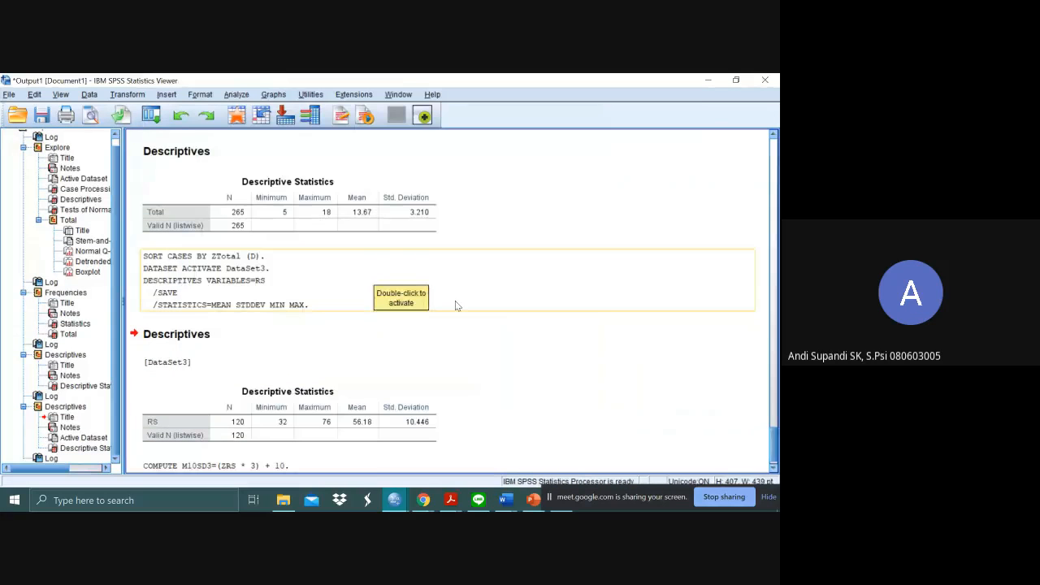
- Set the decimals of M10SD3 to 0 in the variable definitions and return to the data
key(alt+Tab)
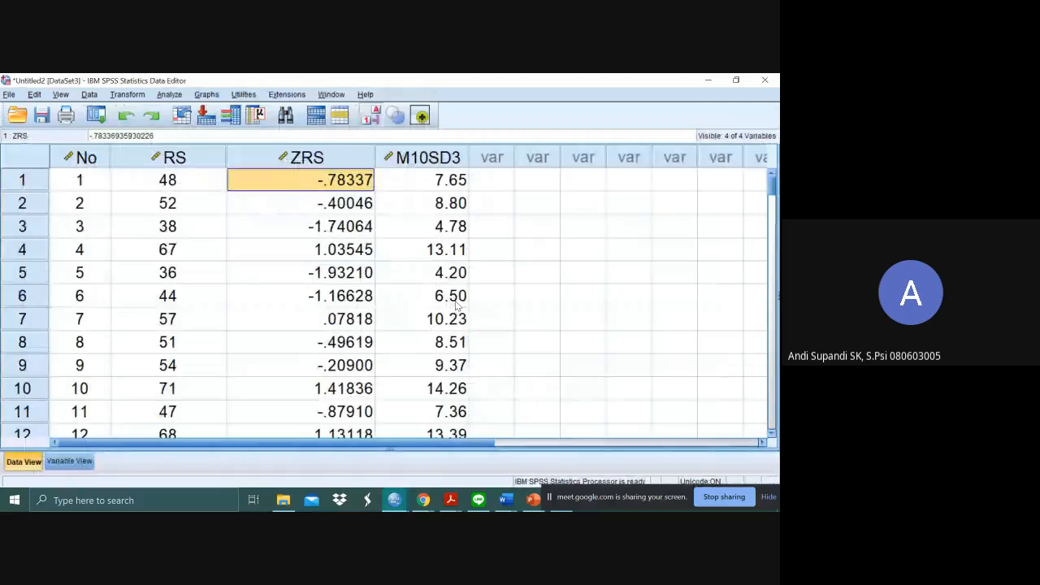
click(70, 461)
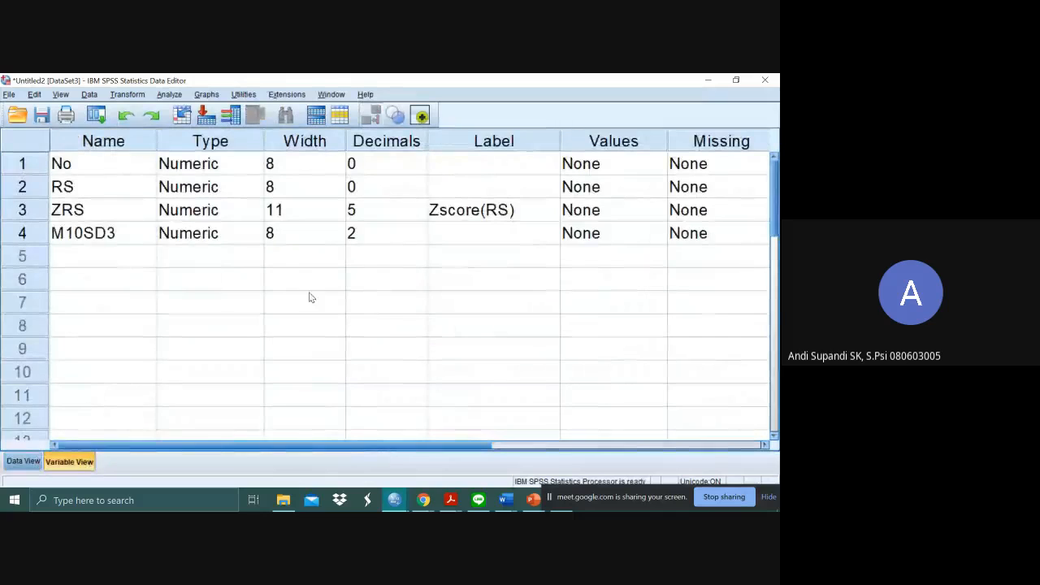
click(362, 233)
click(422, 238)
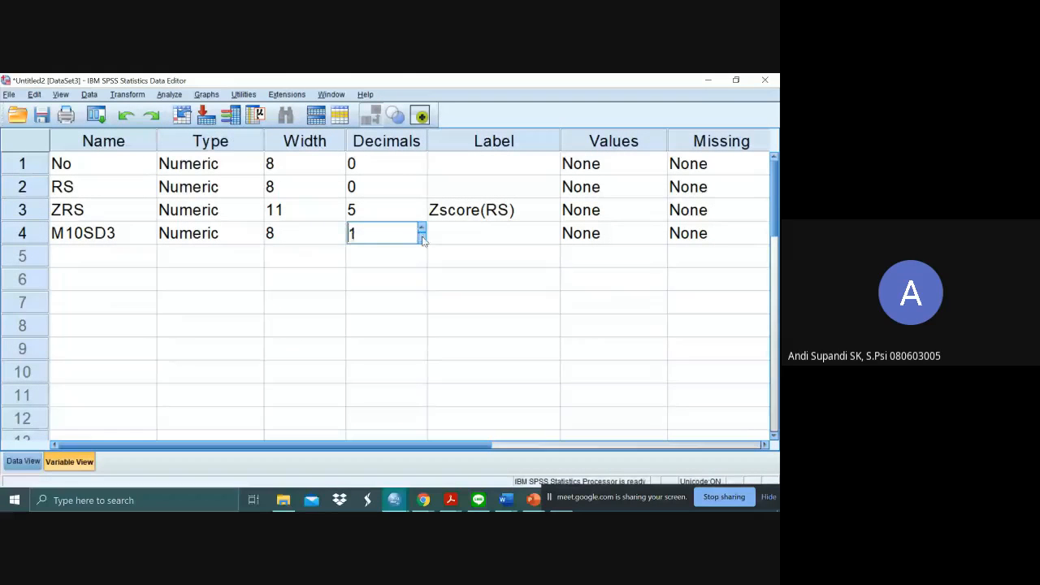
click(422, 238)
click(36, 461)
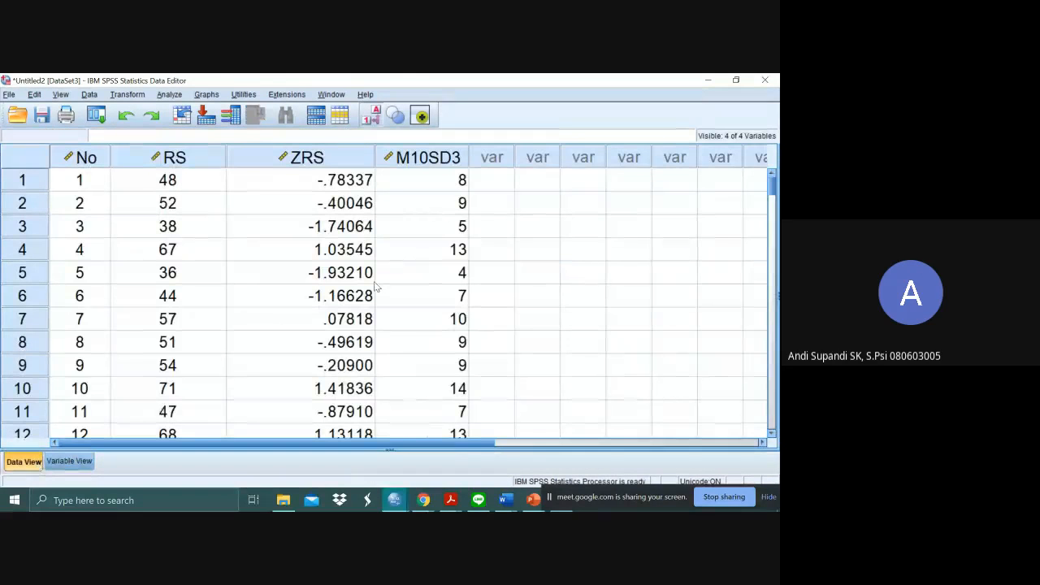
- Sort the cases by M10SD3 in descending order
click(500, 209)
click(453, 164)
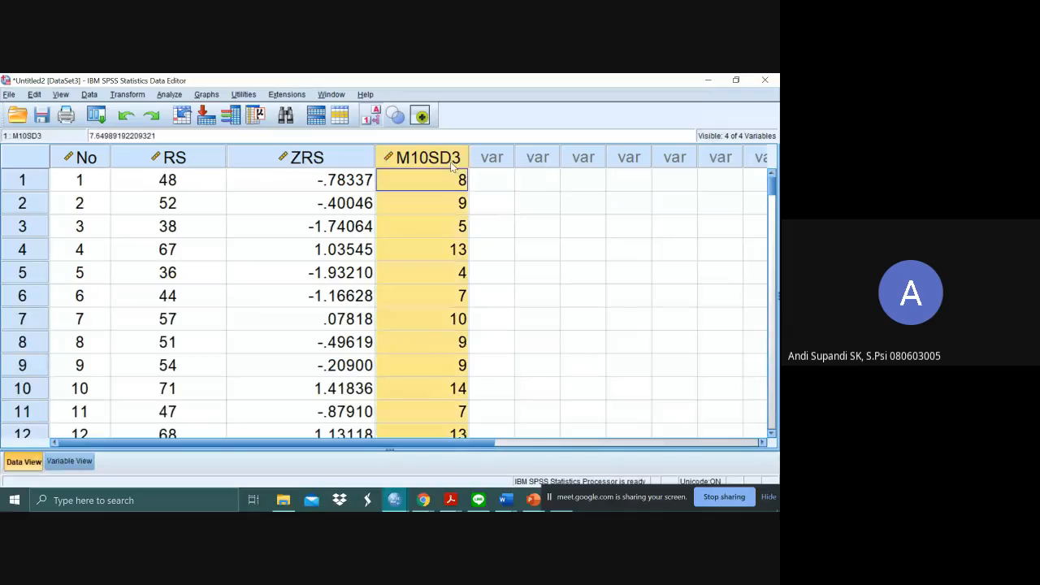
right_click(452, 164)
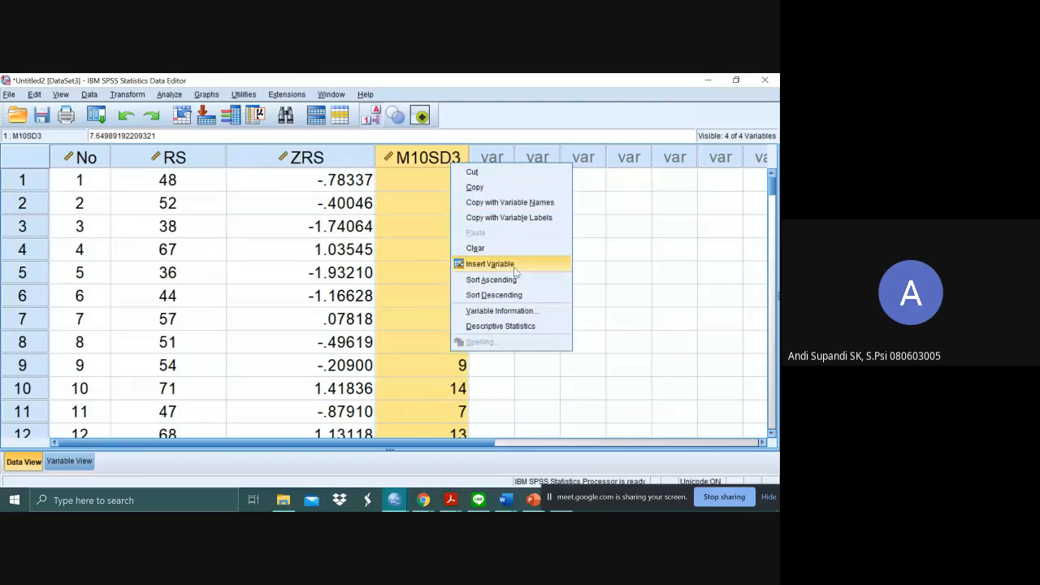
click(524, 295)
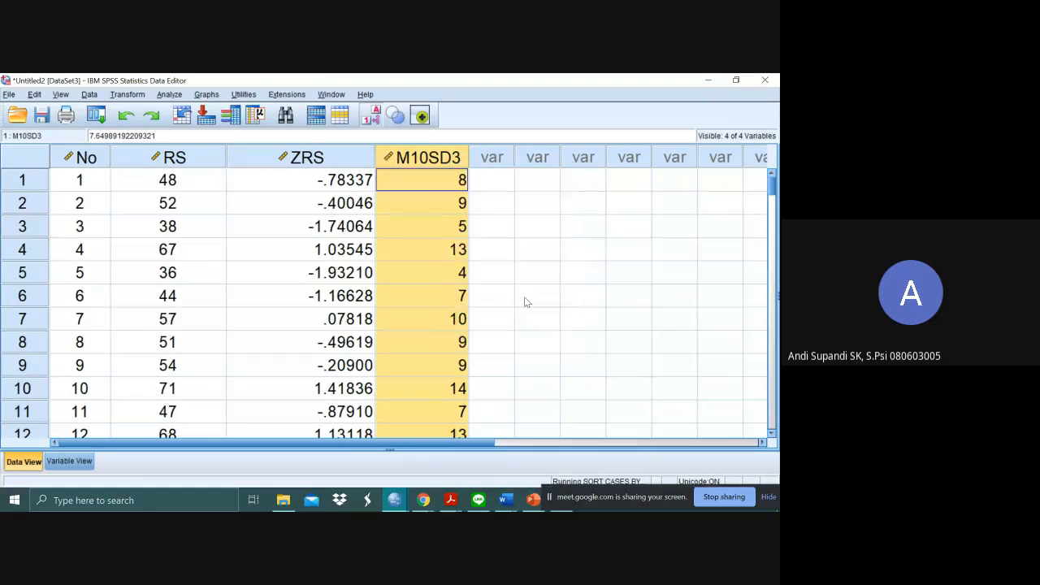
click(501, 167)
click(590, 203)
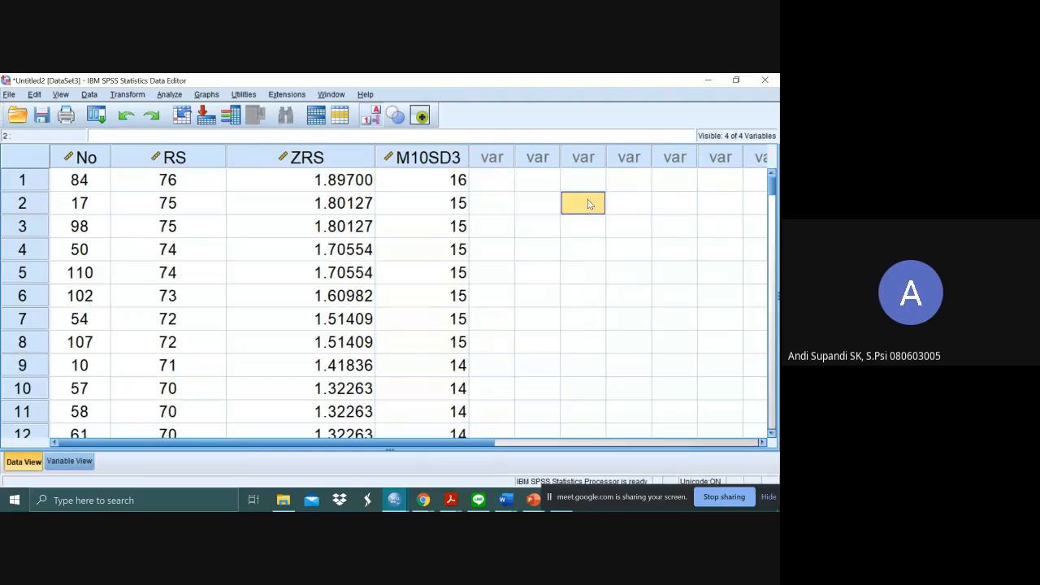
click(461, 182)
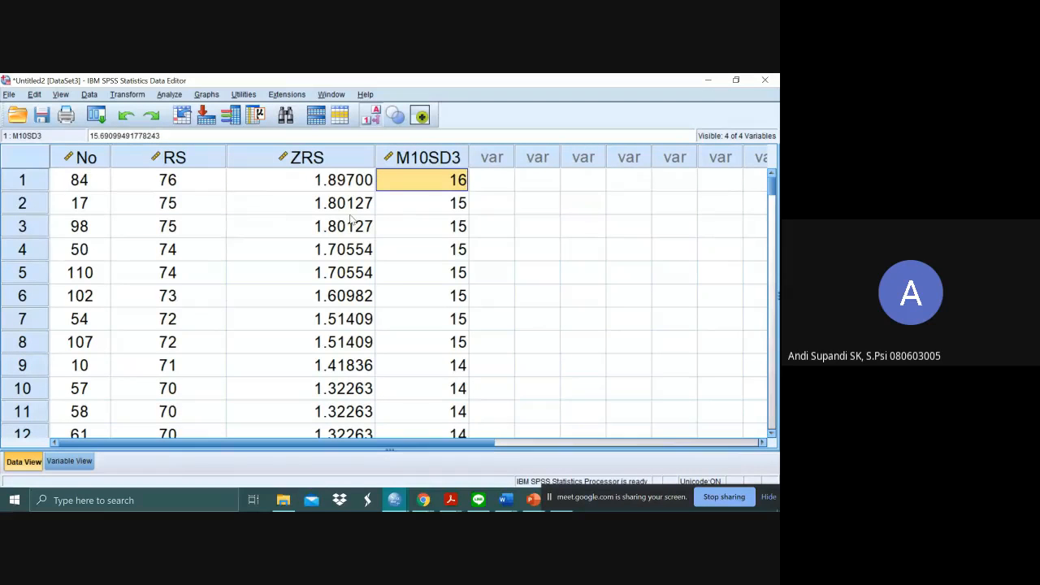
click(178, 159)
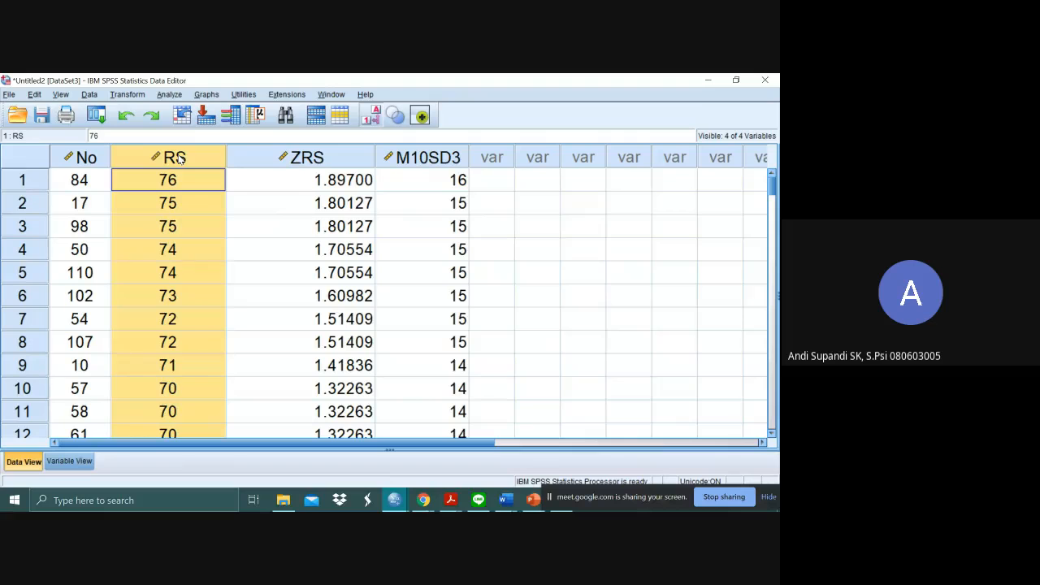
right_click(180, 159)
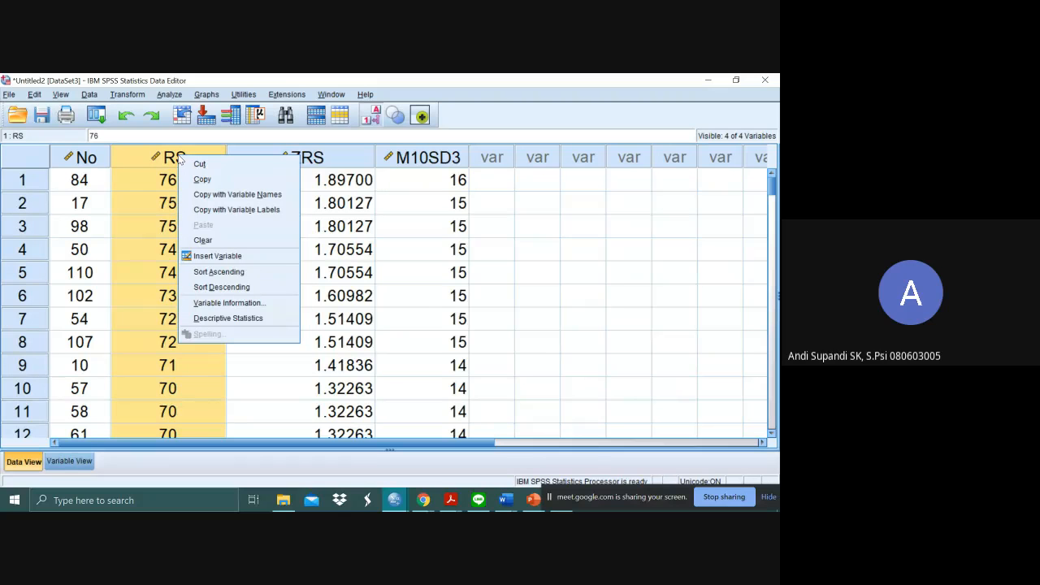
click(286, 159)
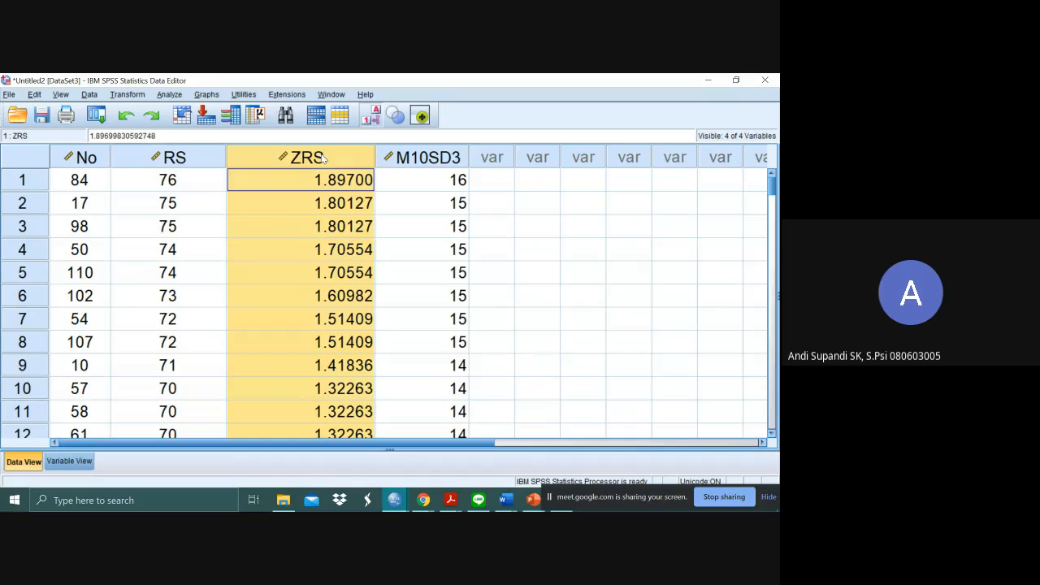
click(181, 161)
key(shift+Right)
key(shift+Right)
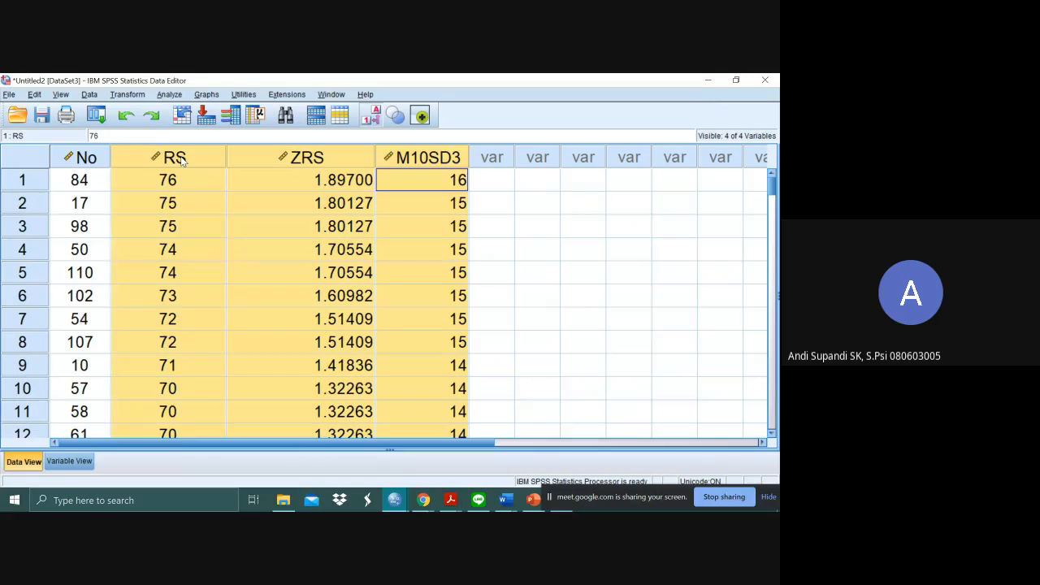
- Move the RS variable past ZRS and M10SD3 so it directly follows the M10SD3 column
key(Left)
key(Left)
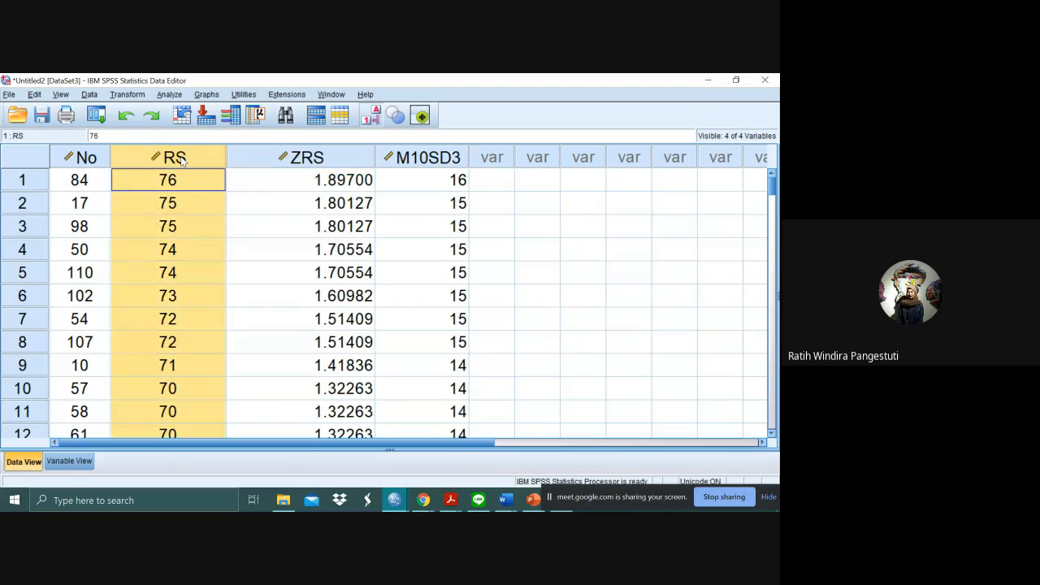
scroll(290, 284, down, 8)
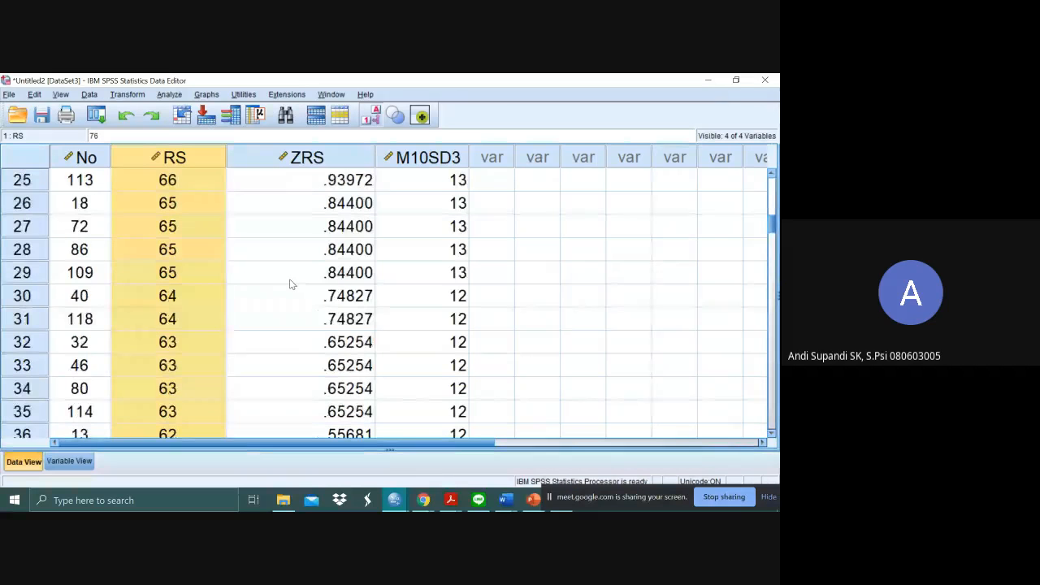
scroll(290, 284, up, 8)
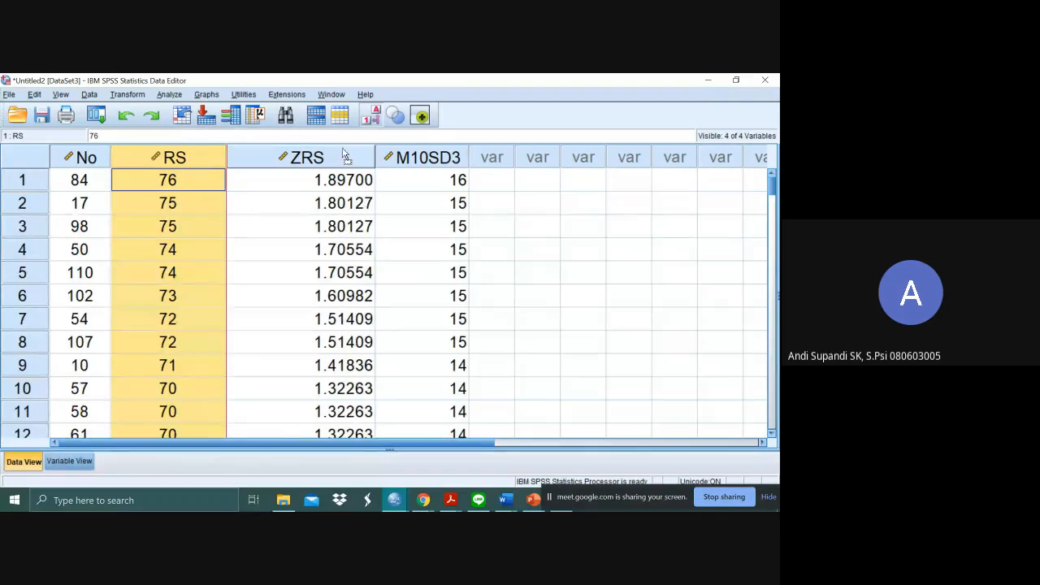
drag(382, 162, 380, 167)
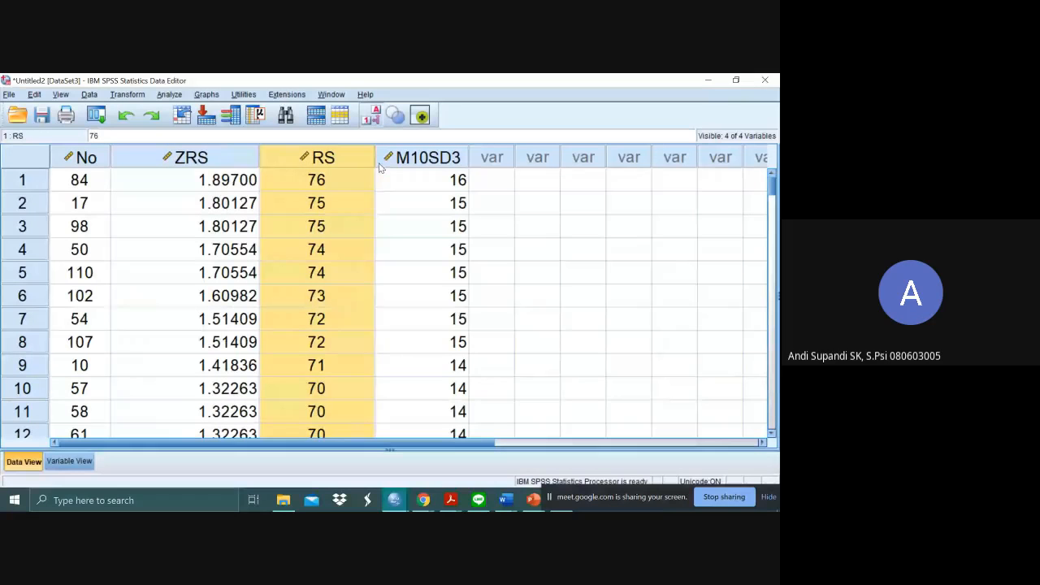
click(549, 211)
click(355, 162)
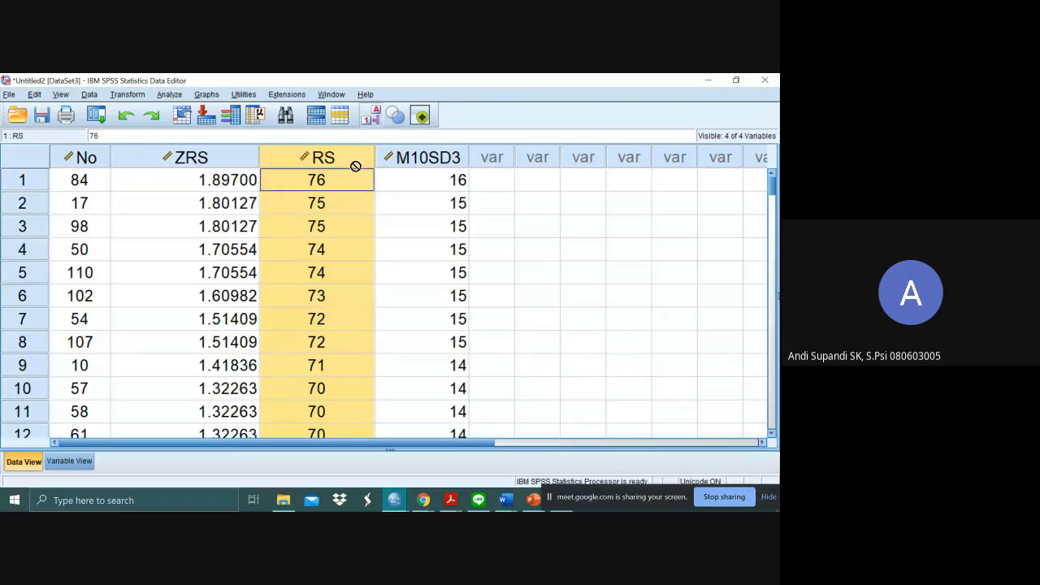
drag(355, 162, 475, 166)
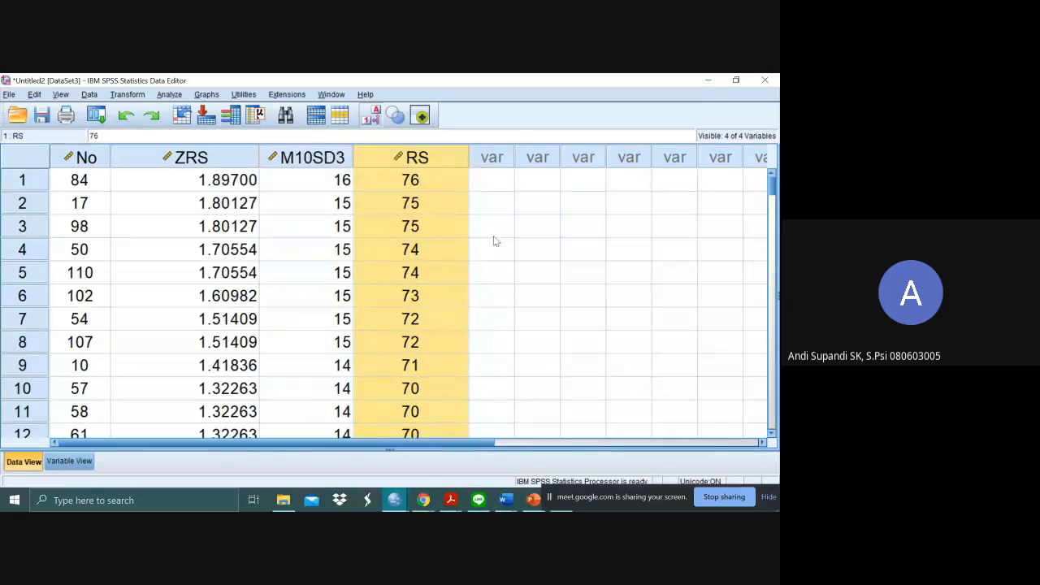
click(546, 203)
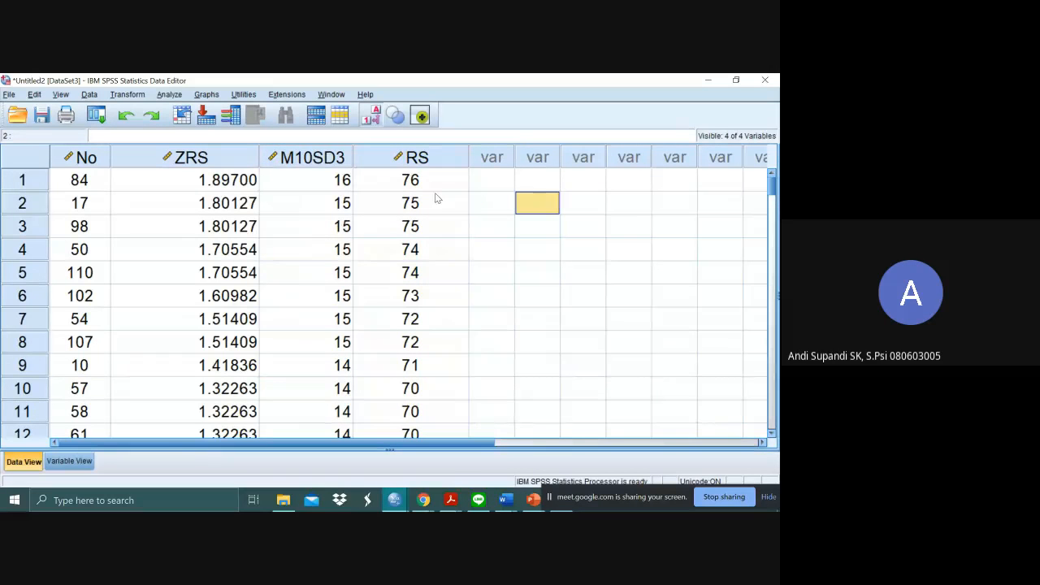
- Look up the raw score for M10SD3 value 16, switch to Excel and enter 76 in B5 beside standard score 16
click(359, 186)
click(348, 187)
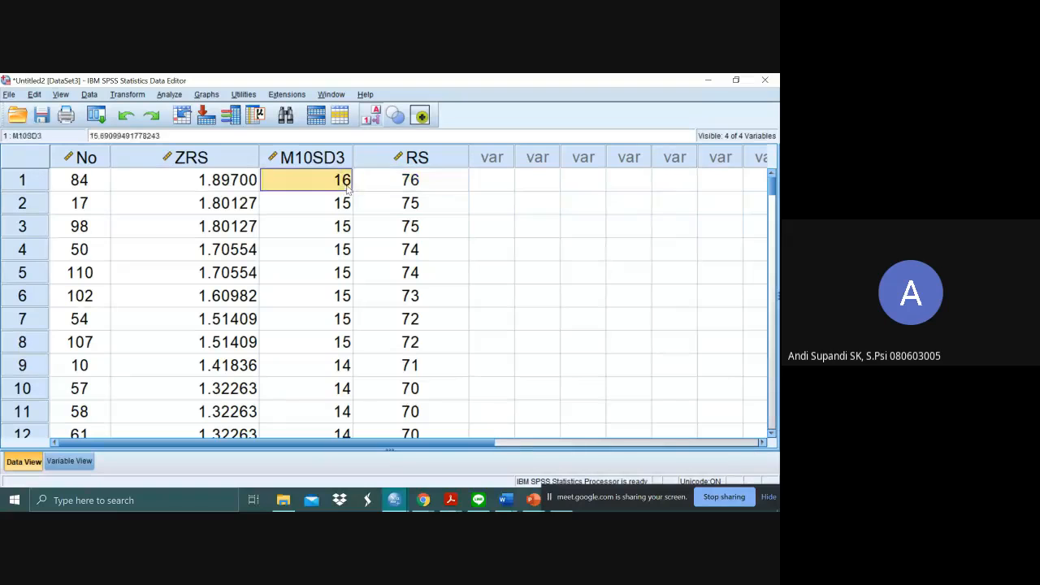
click(406, 185)
key(alt+Tab)
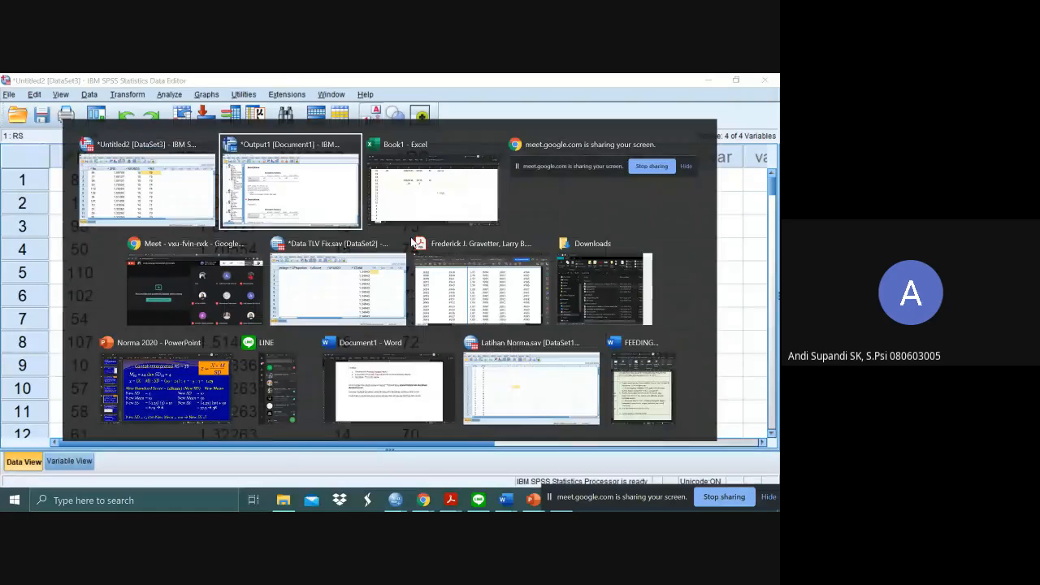
key(alt+Tab)
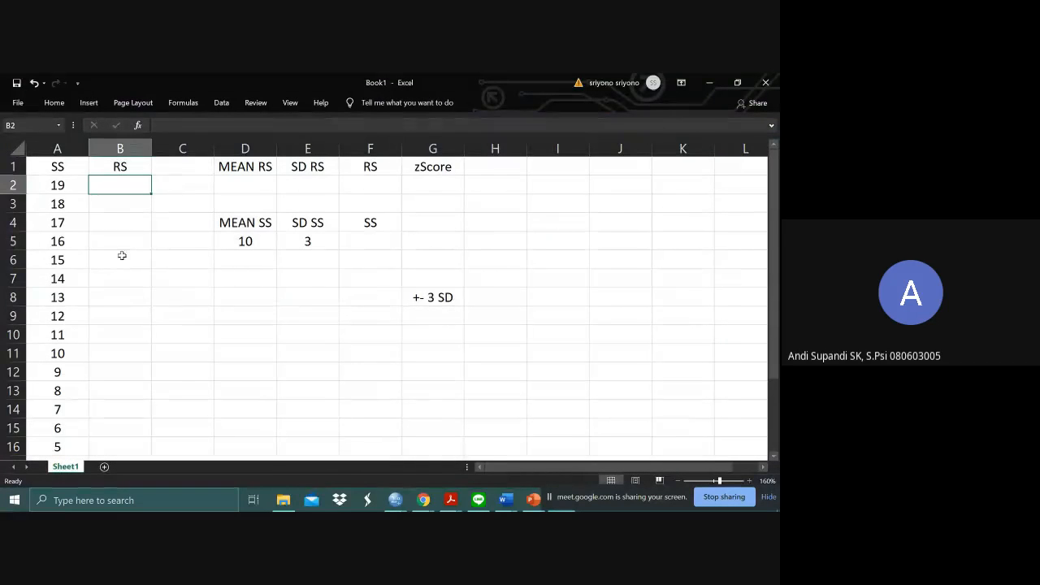
click(115, 241)
text(76)
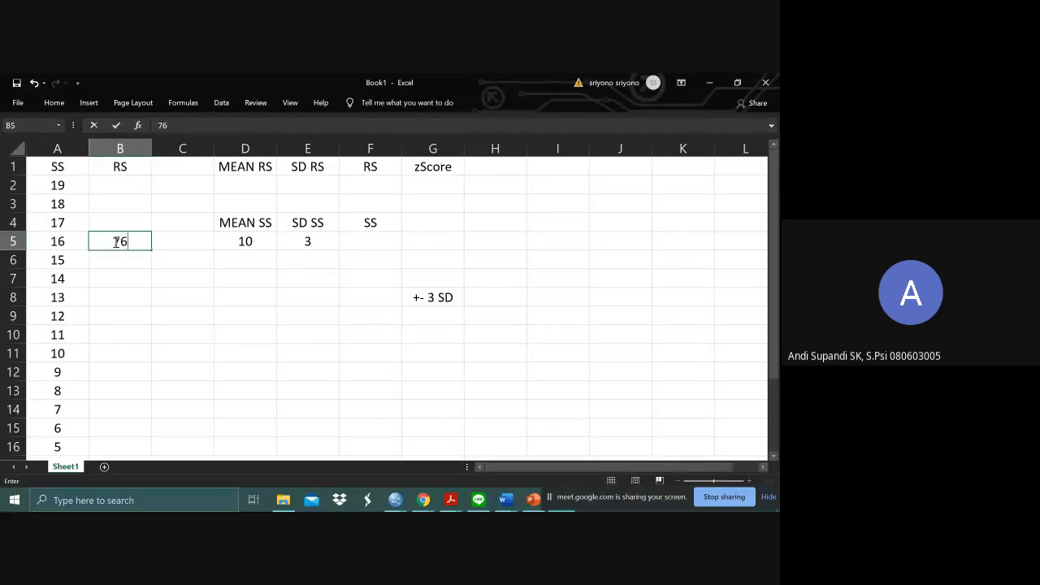
- Look up the highest RS for standard score 15 in SPSS and enter 75 in cell B6 in Excel
key(alt+Tab)
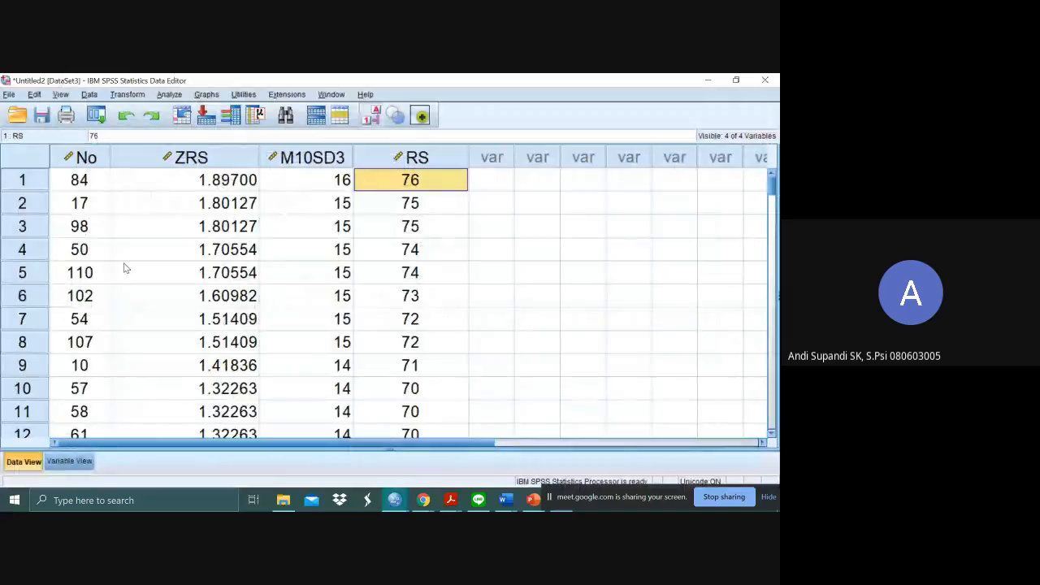
click(411, 204)
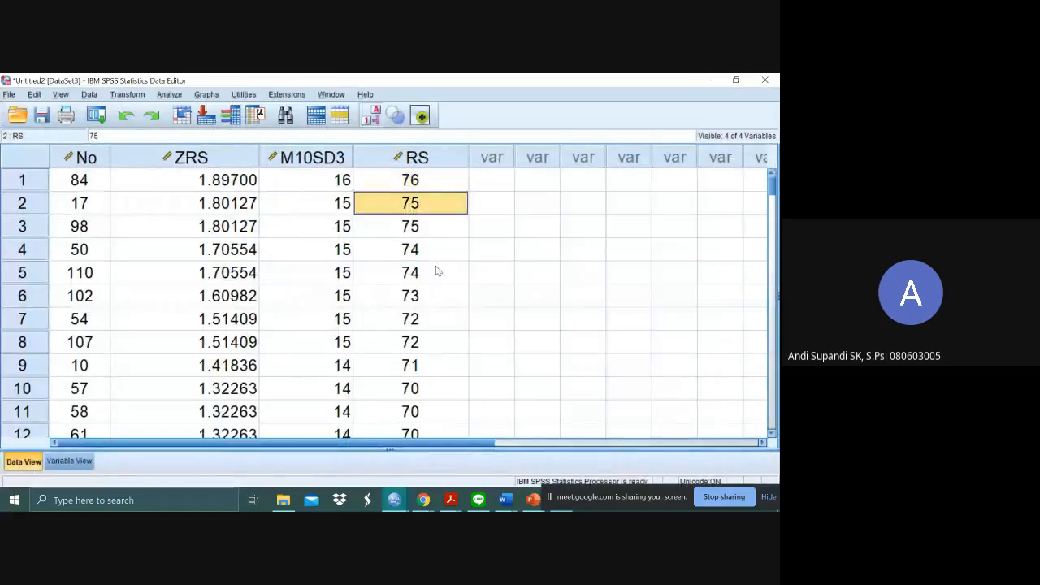
key(alt+Tab)
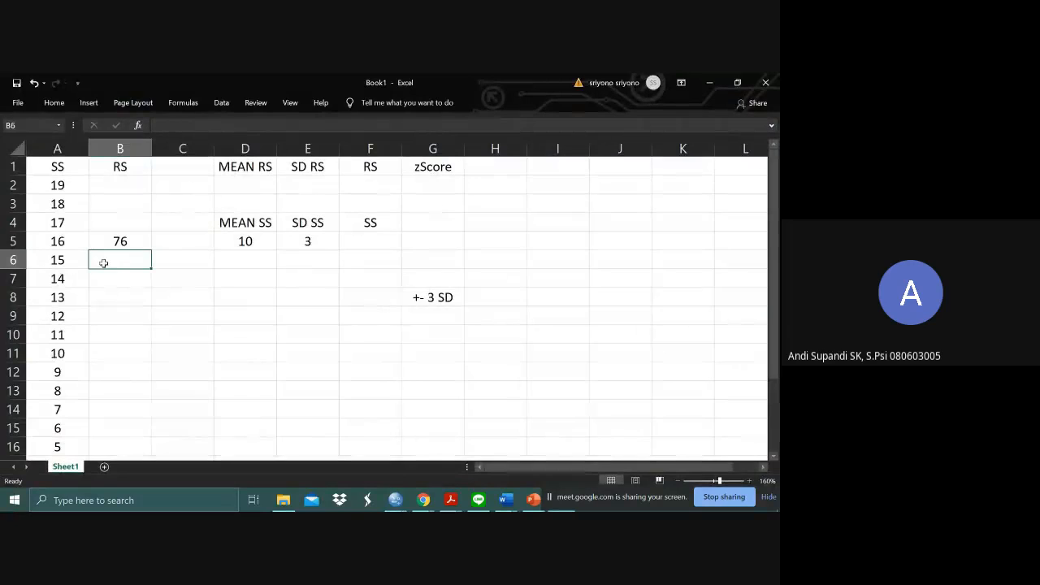
text(75)
key(Return)
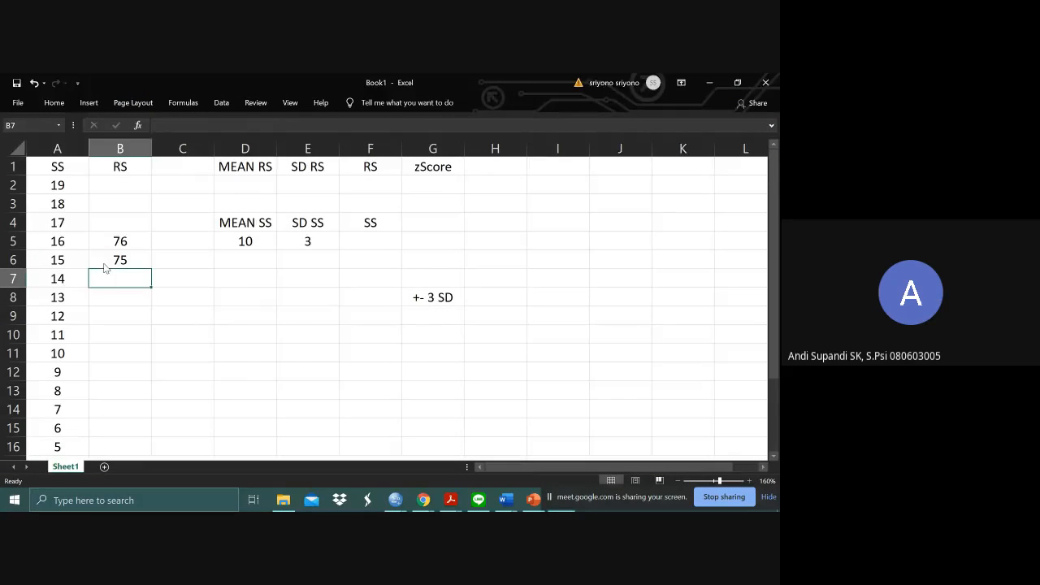
- Check the lowest RS for standard score 15 in SPSS and extend the entry in Excel cell B6 to 72-75
key(alt+Tab)
click(419, 242)
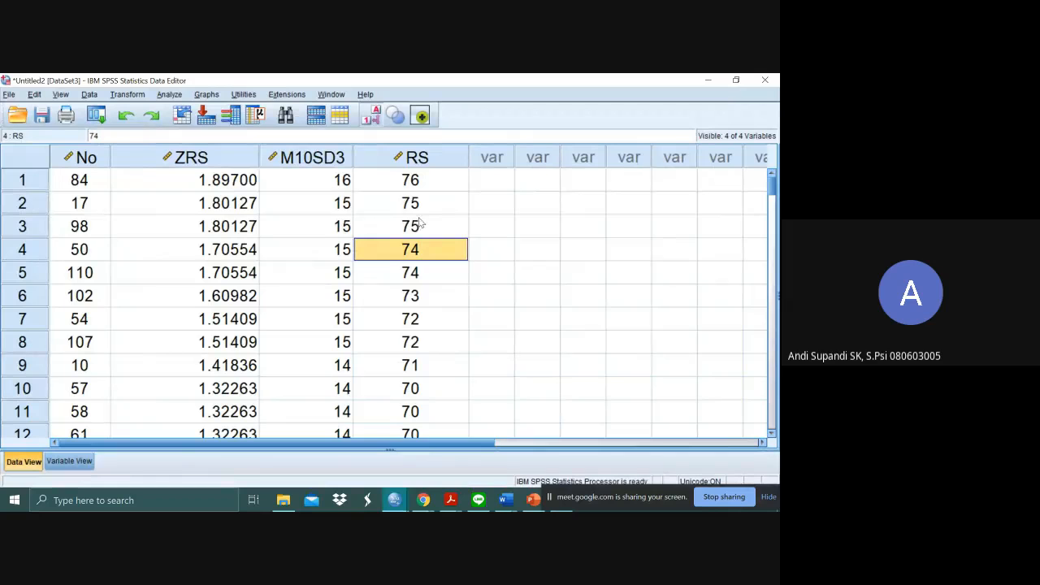
click(419, 338)
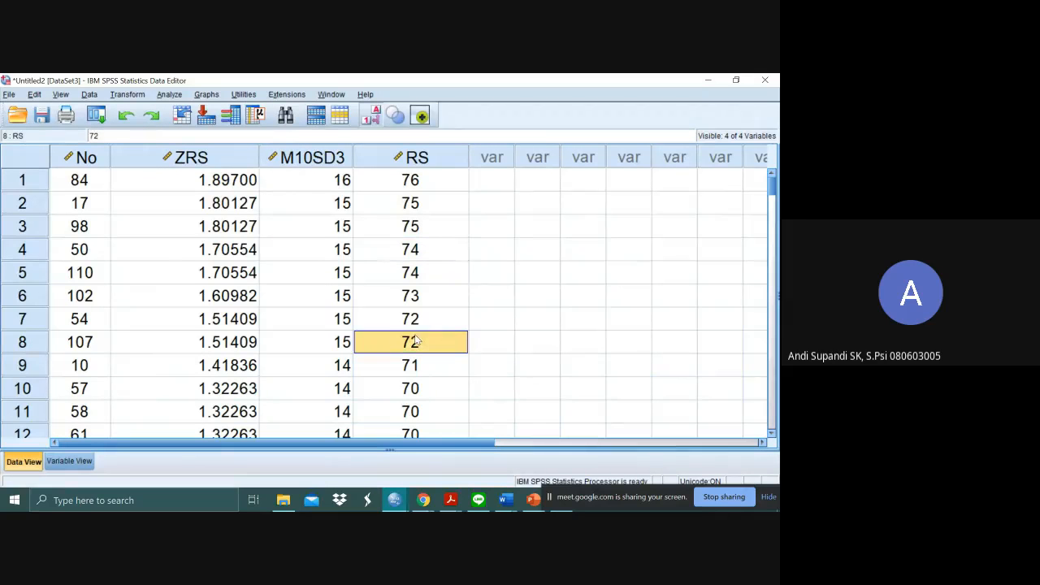
click(419, 209)
key(alt+Tab)
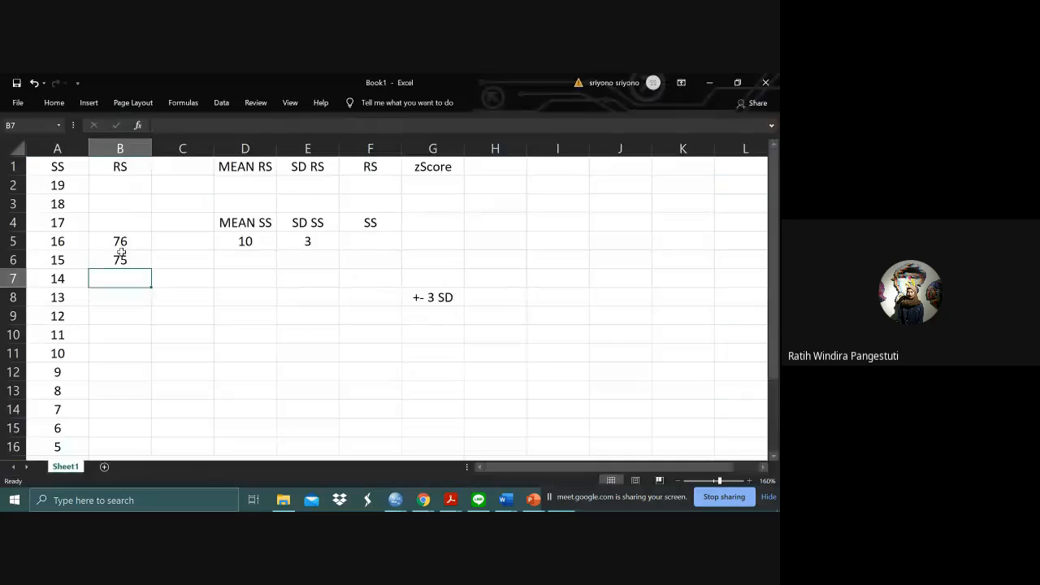
click(114, 258)
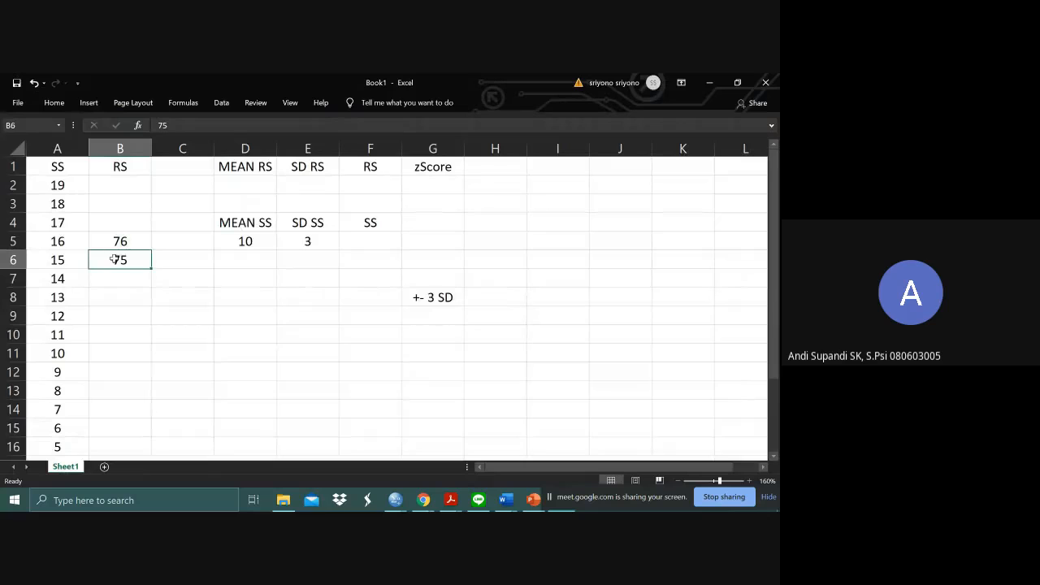
double_click(116, 260)
text(72-)
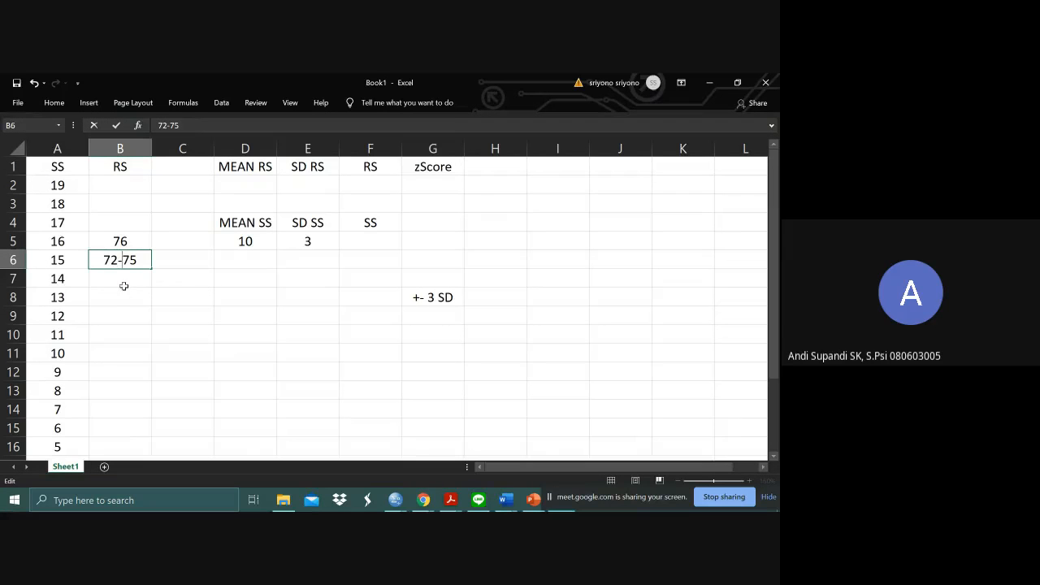
key(Return)
- Look up the RS range for M10SD3 value 14 in SPSS and enter 69-71 in Excel cell B7 beside standard score 14
key(alt+Tab)
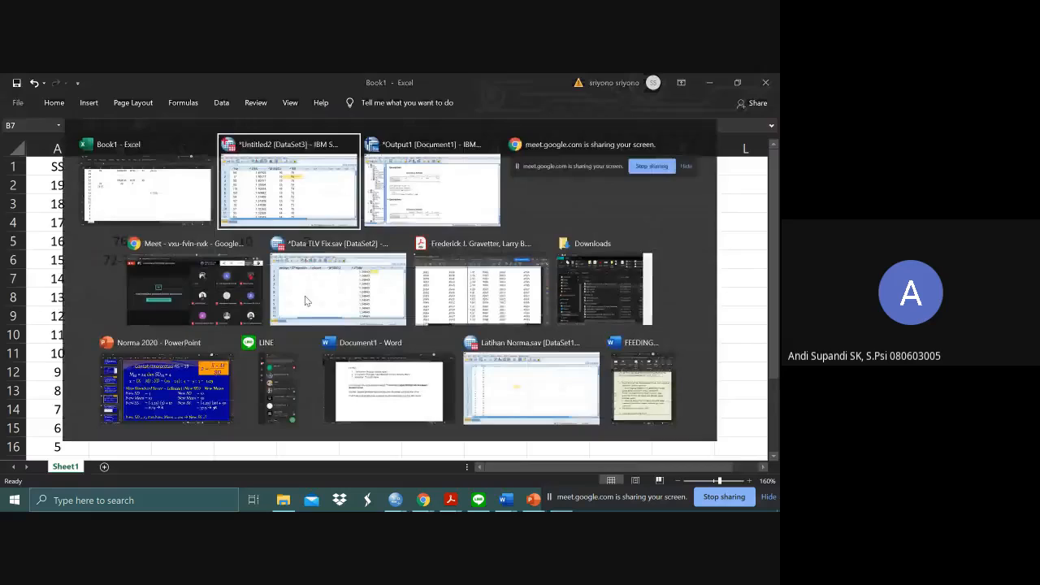
scroll(434, 330, down, 3)
scroll(435, 331, up, 3)
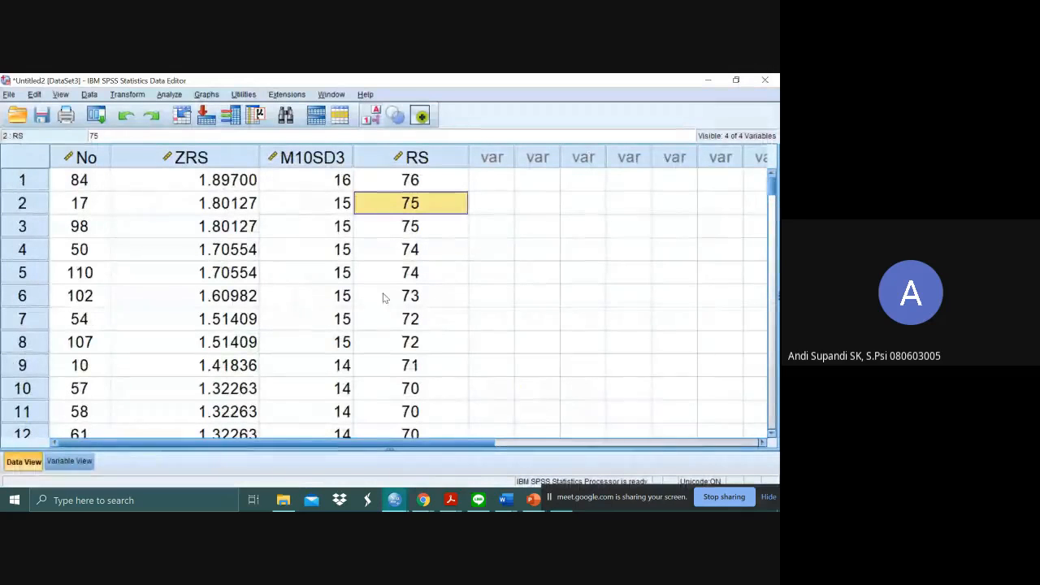
click(345, 364)
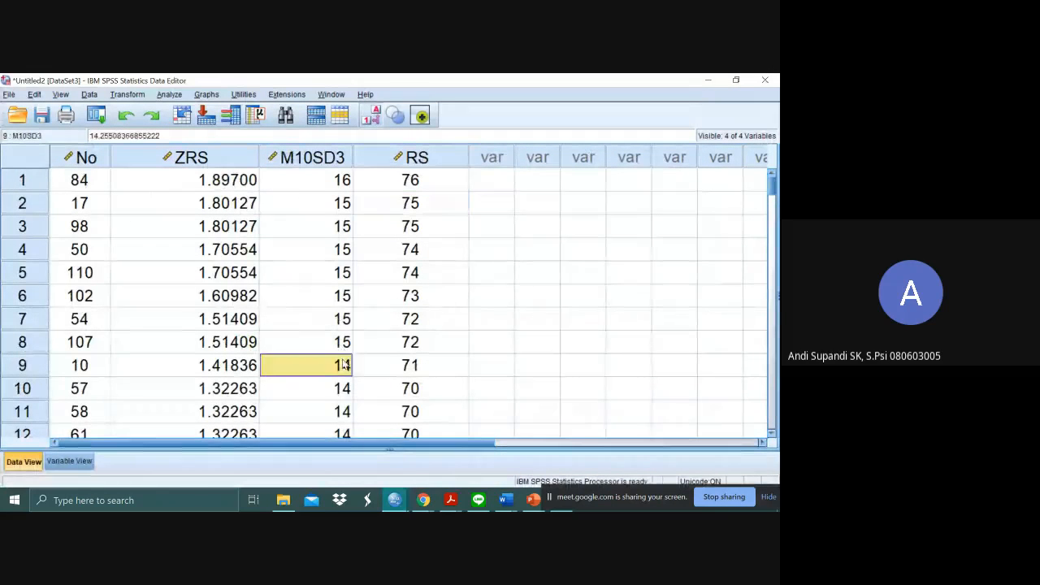
key(Right)
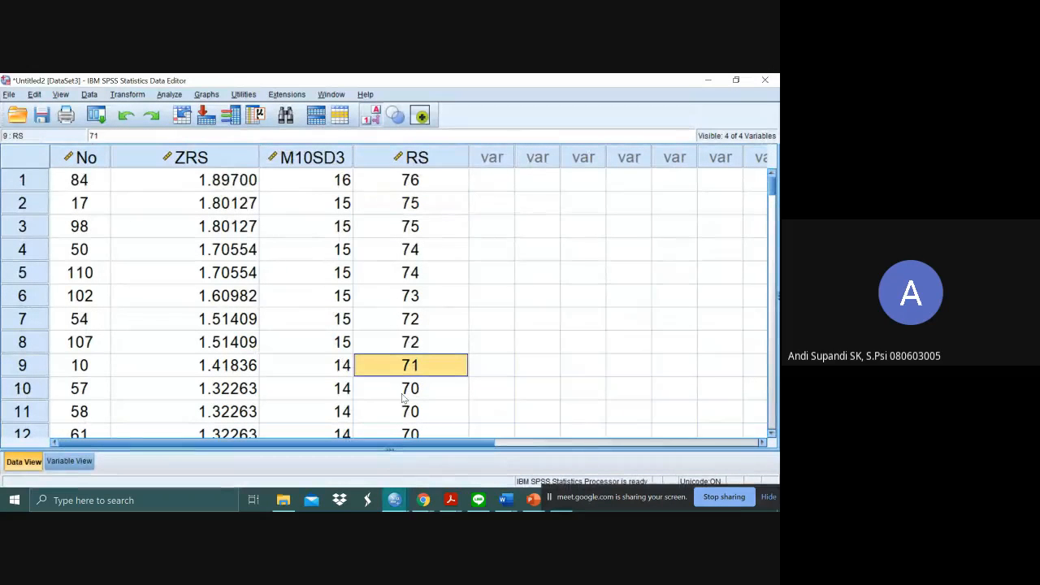
scroll(402, 397, down, 3)
click(401, 302)
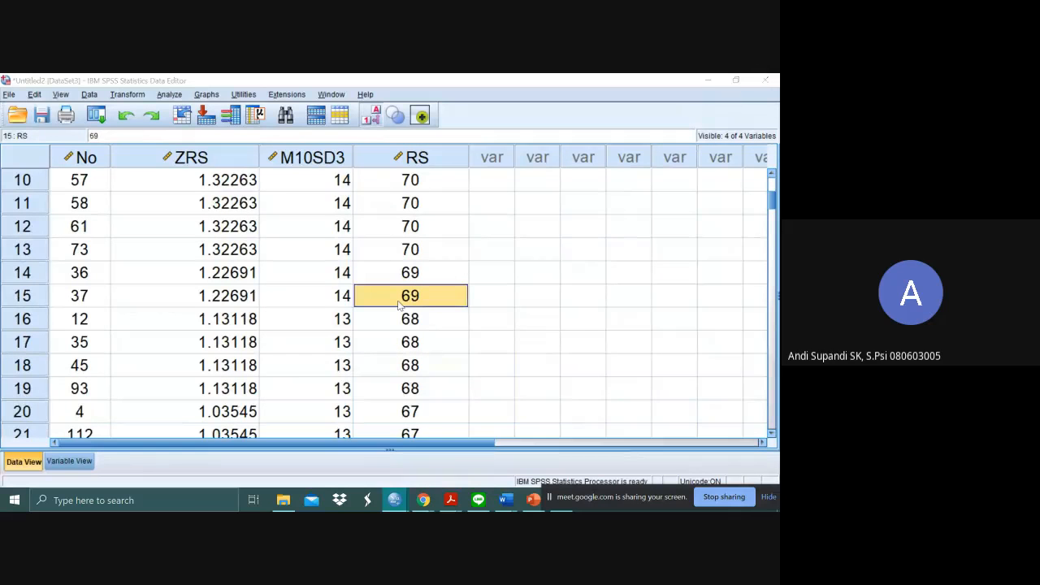
key(alt+Tab)
key(alt+Tab)
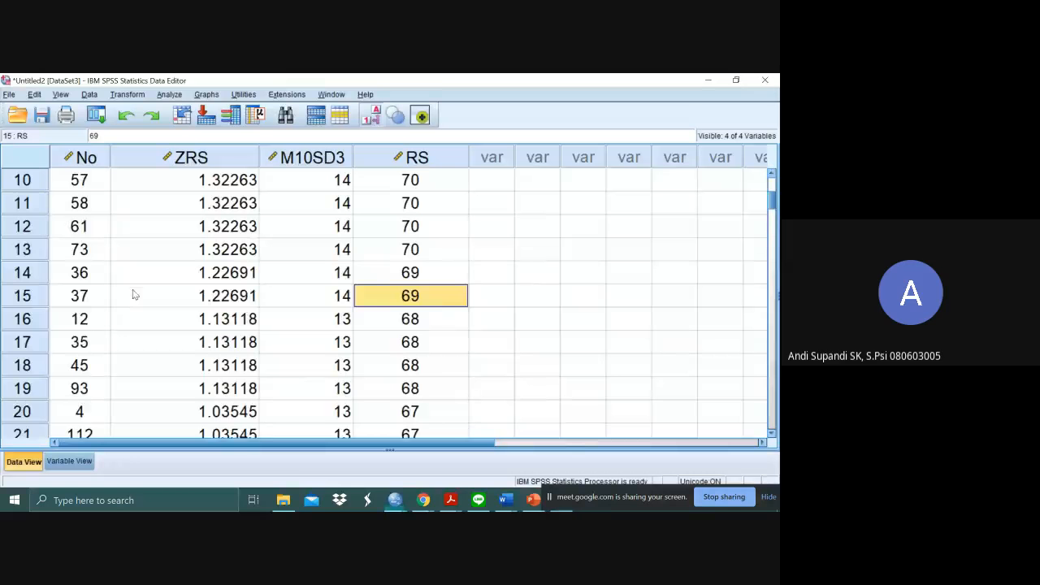
scroll(441, 306, up, 3)
scroll(433, 366, down, 2)
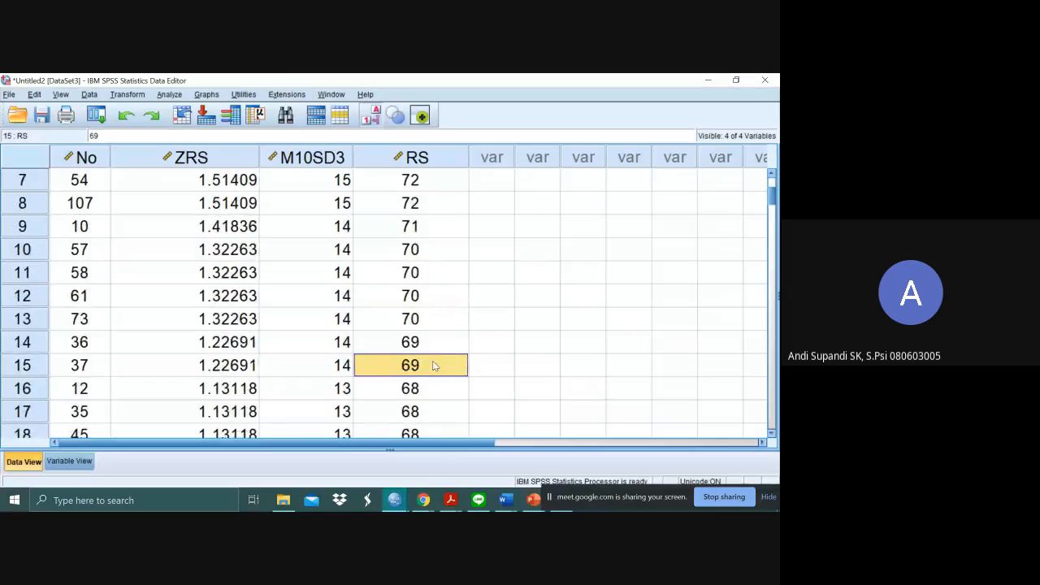
key(alt+Tab)
text(69-)
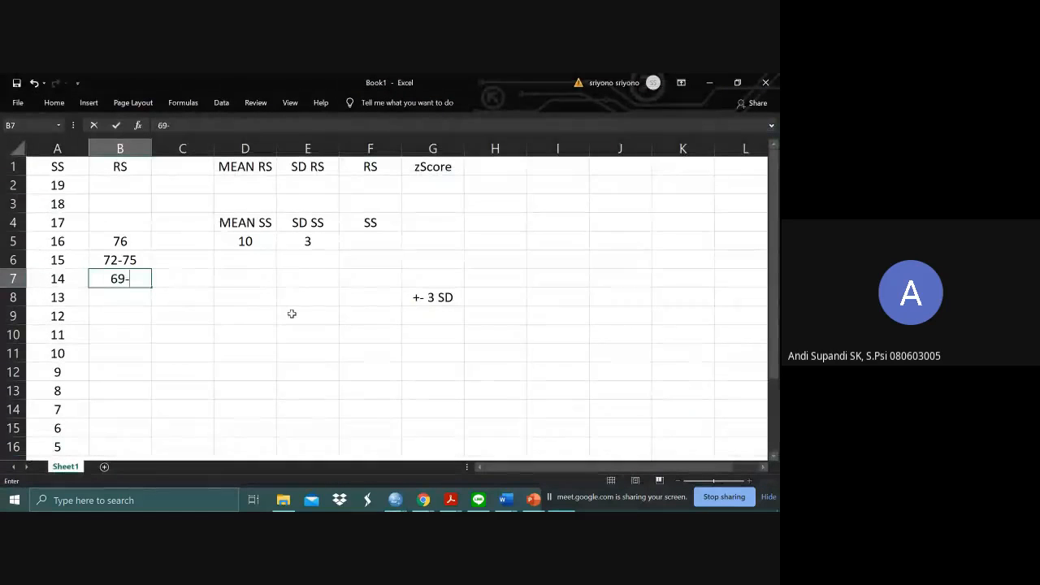
text(71)
key(Return)
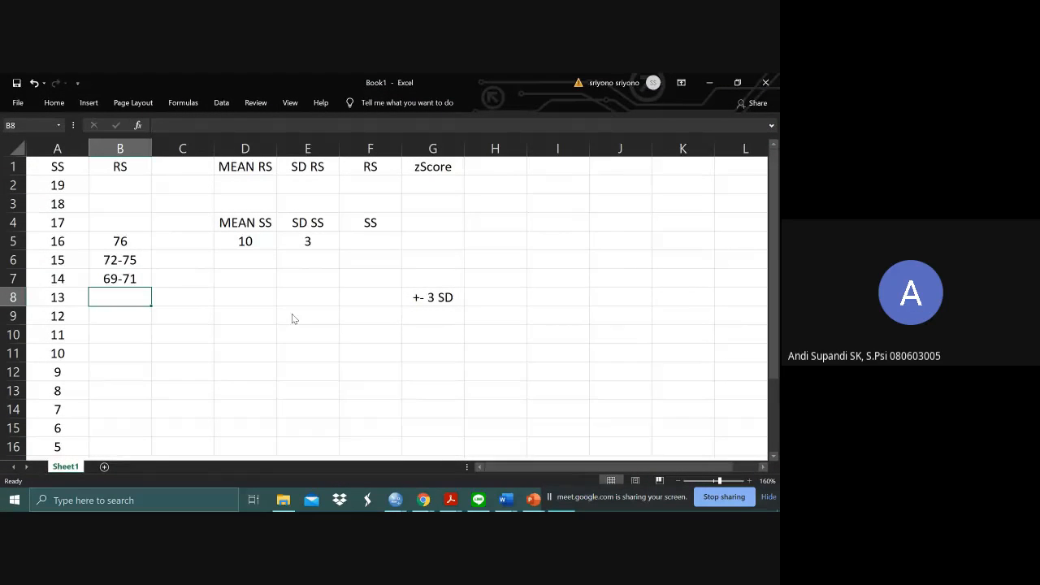
- Look up the RS range for M10SD3 value 13 in SPSS and enter 65-68 in Excel cell B8 beside standard score 13
key(alt+Tab)
click(333, 250)
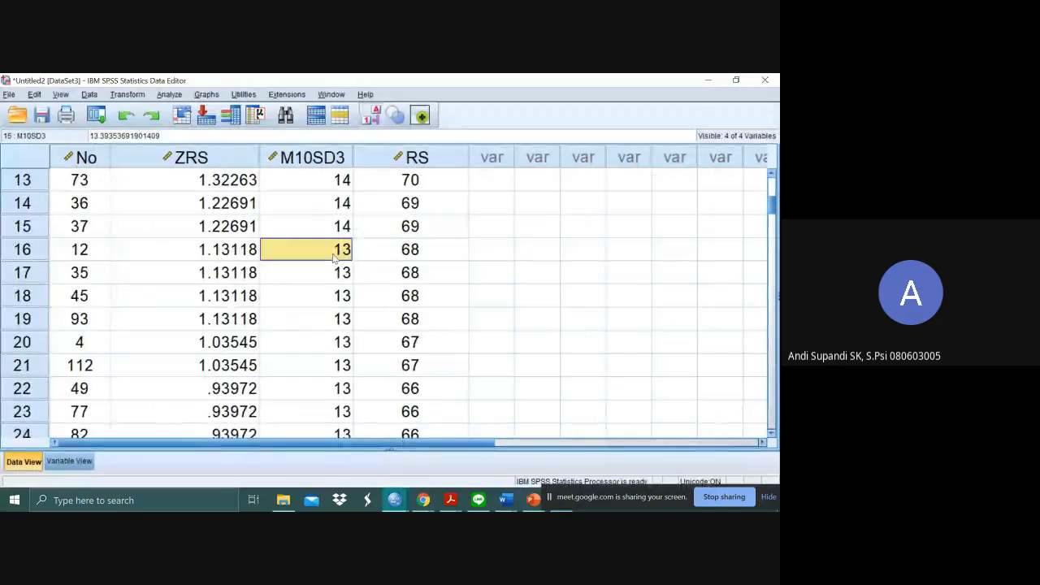
key(Down)
key(Down)
key(Down)
key(Down)
key(Down)
key(Down)
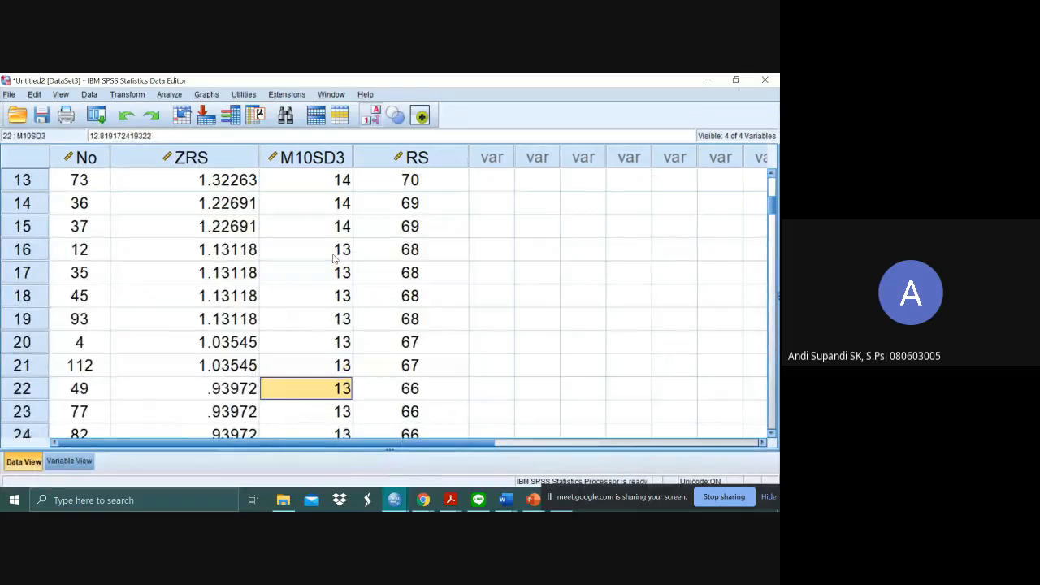
key(Down)
key(Down)
key(Down)
key(Down)
key(Down)
key(Down)
key(Down)
key(Down)
key(Up)
key(Up)
key(Up)
key(Up)
key(Up)
key(Up)
key(Up)
key(Up)
key(Up)
key(Up)
key(Up)
key(Up)
key(Up)
key(Up)
key(Up)
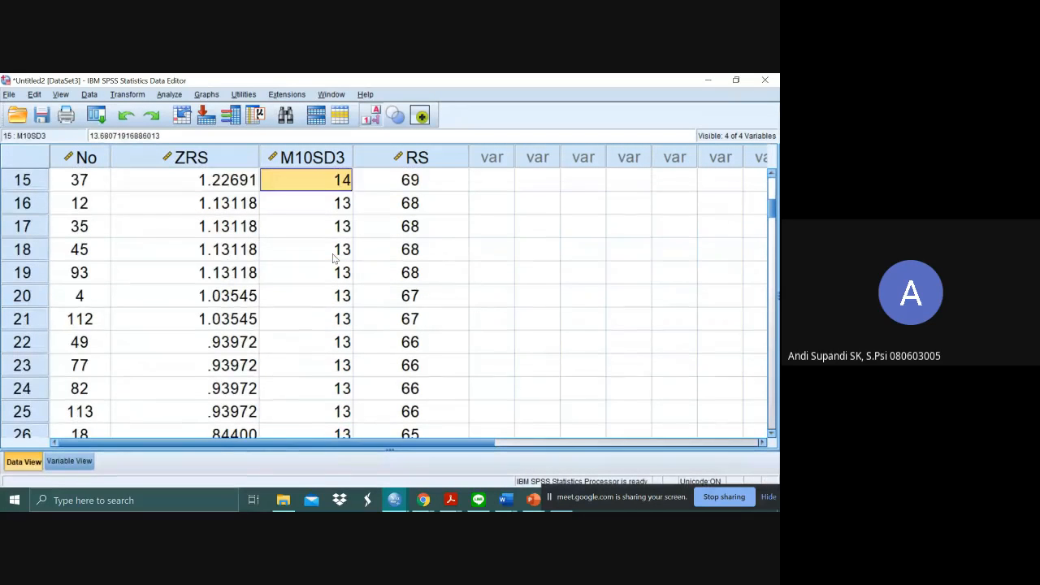
key(Down)
key(Down)
key(Down)
key(Down)
key(Down)
key(Down)
key(Down)
key(Down)
key(Down)
key(Down)
key(Down)
key(Down)
key(Down)
key(Down)
key(Down)
key(Down)
key(Down)
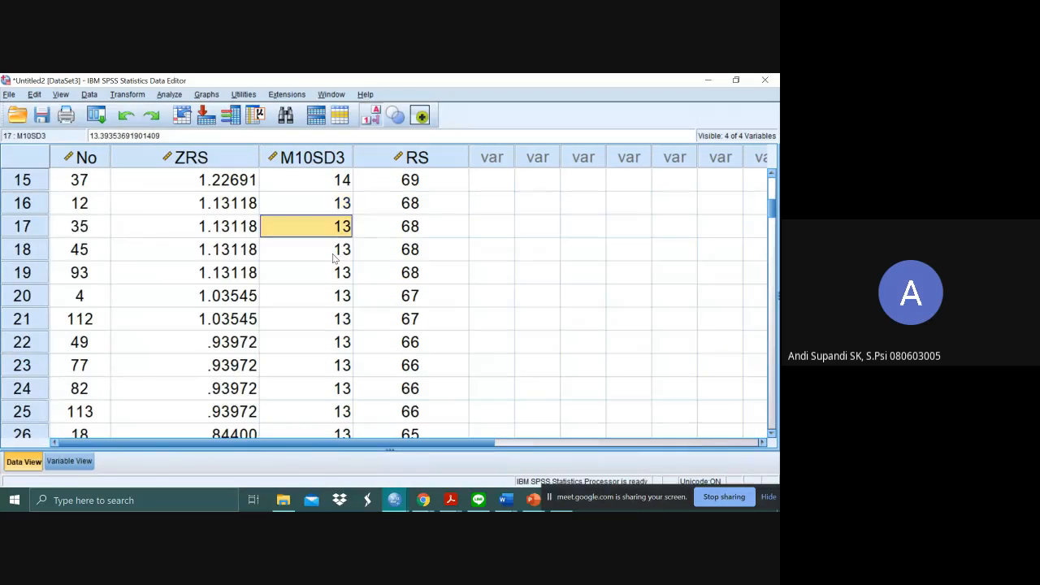
key(Up)
key(Up)
key(Up)
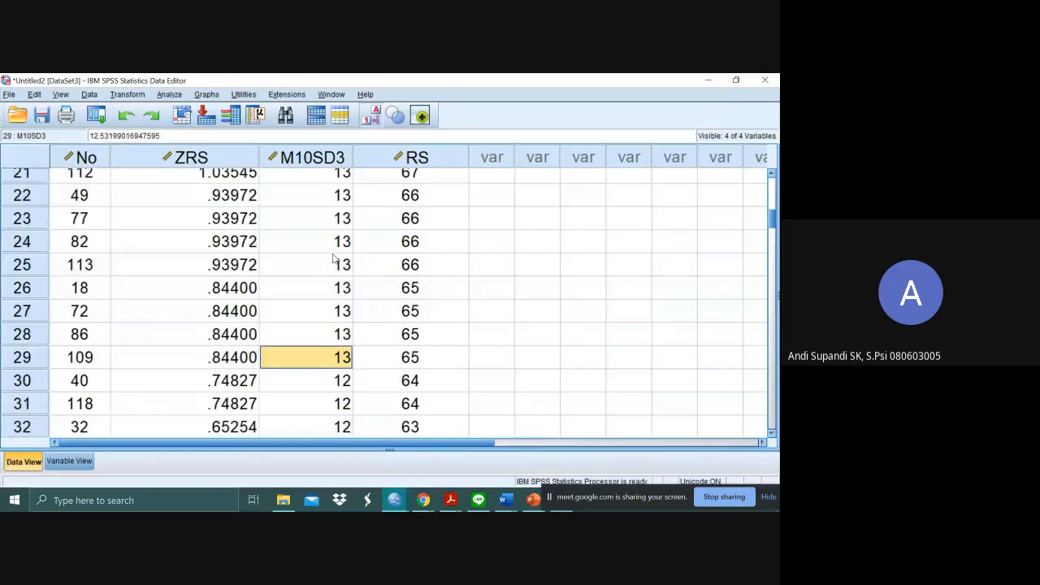
key(alt+Tab)
text(65-)
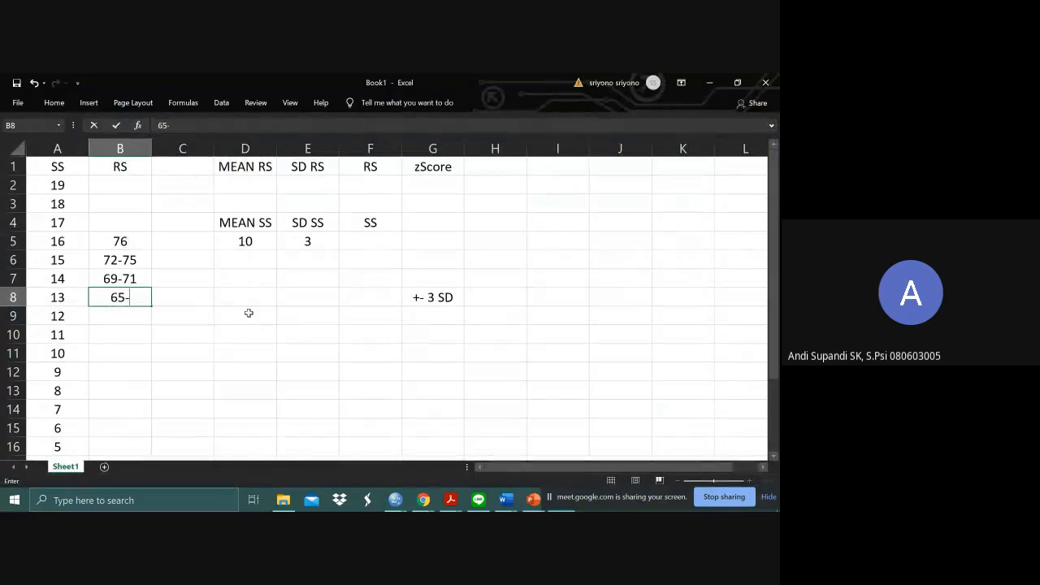
text(68)
key(Return)
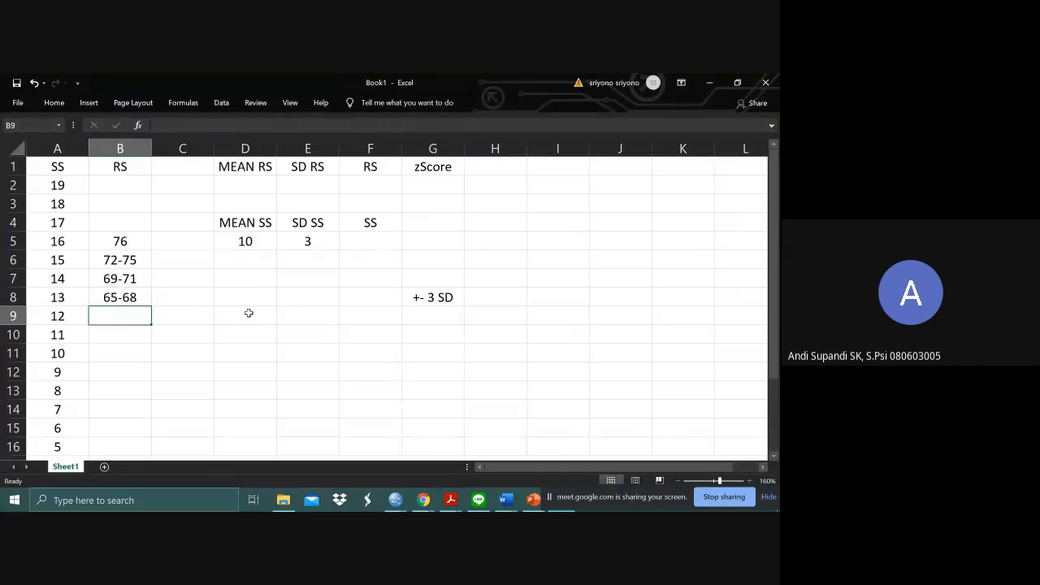
- Look up the RS range for M10SD3 value 12 in SPSS and enter 62-64 in Excel cell B9 beside standard score 12
key(alt+Tab)
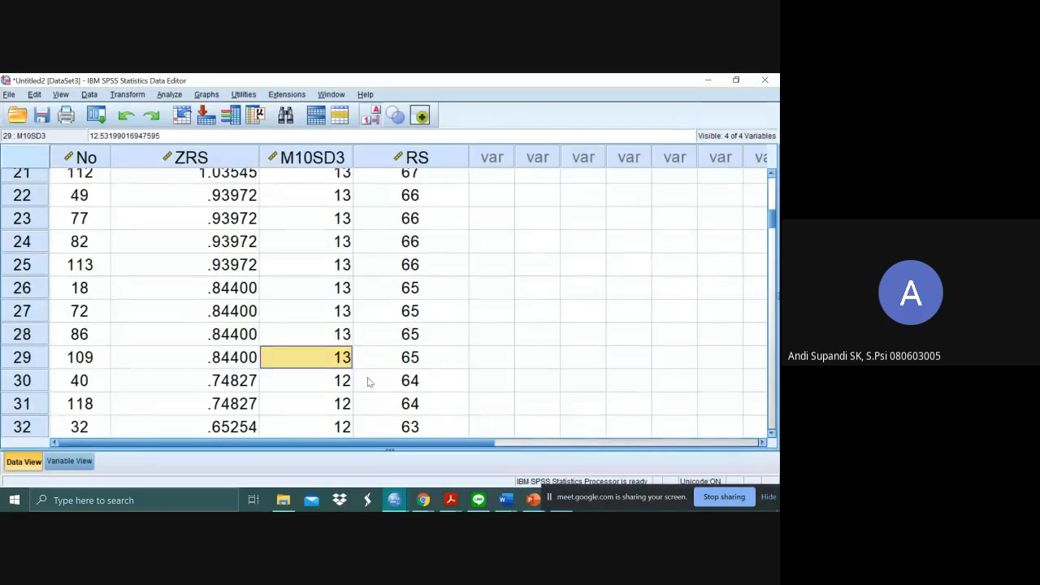
key(Down)
key(Down)
key(Down)
key(Down)
key(Down)
key(Down)
key(Down)
key(Down)
key(Down)
key(Down)
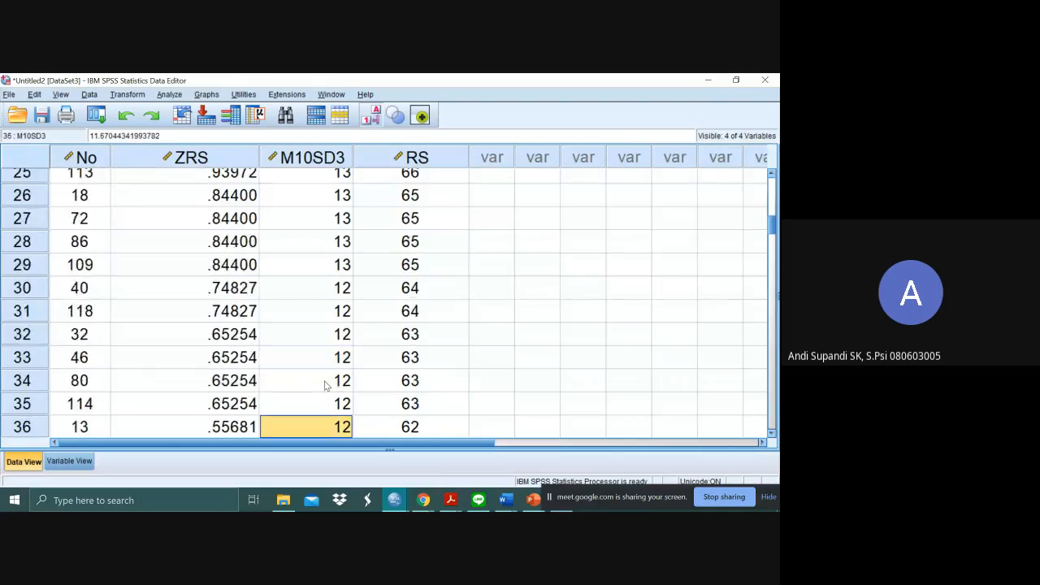
key(Down)
key(Down)
key(Down)
key(Down)
key(Down)
key(Down)
key(Up)
key(Up)
key(Up)
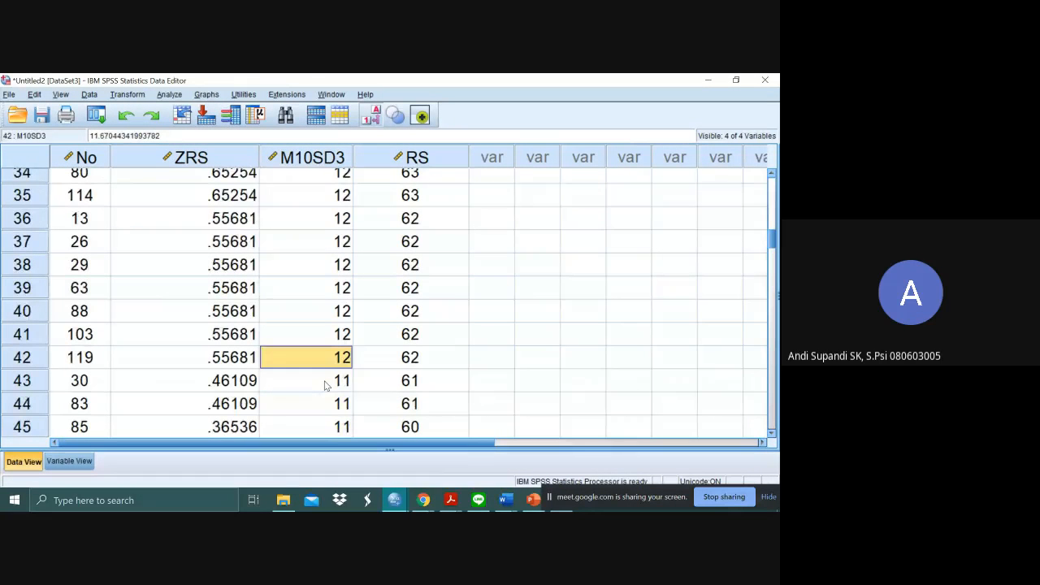
key(alt+Tab)
text(62)
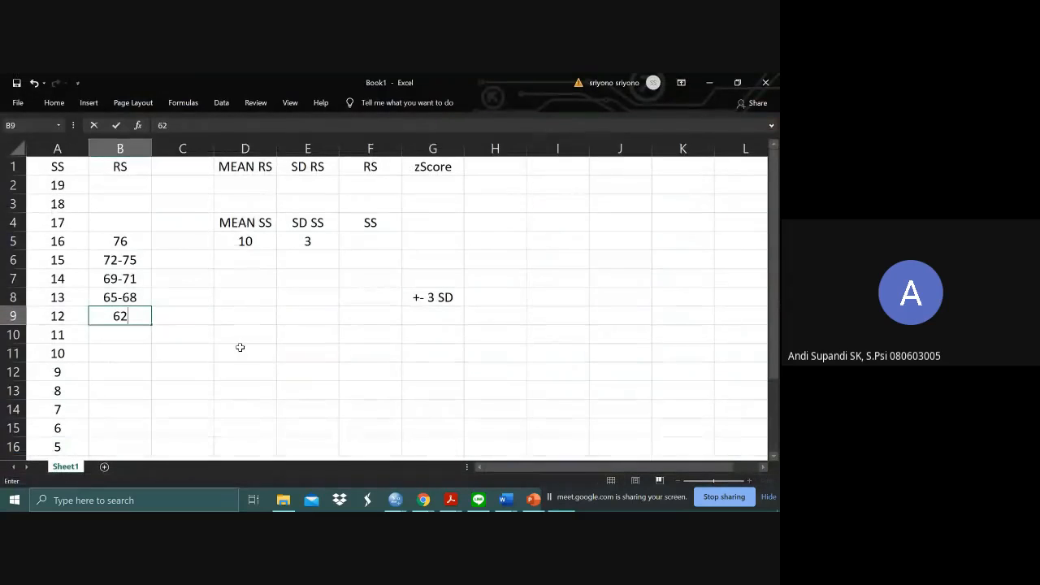
text(-64)
key(Return)
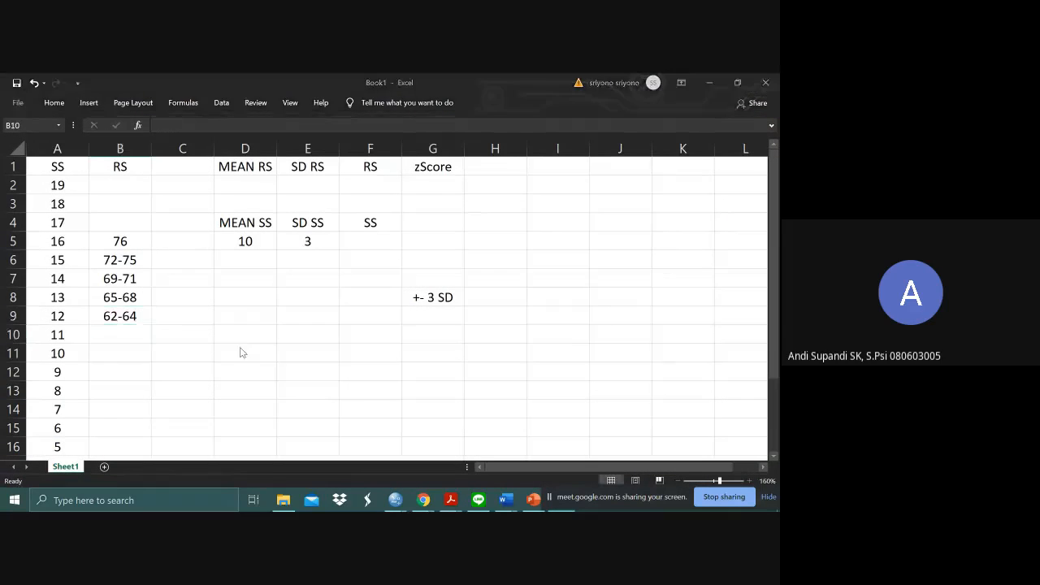
- Look up the RS range for M10SD3 value 11 in SPSS and enter 58-61 in Excel cell B10 beside standard score 11
key(alt+Tab)
click(340, 379)
key(Down)
key(Down)
key(Down)
key(Down)
key(Down)
key(Down)
key(Down)
key(Down)
key(Down)
key(Down)
key(Down)
key(Down)
key(Down)
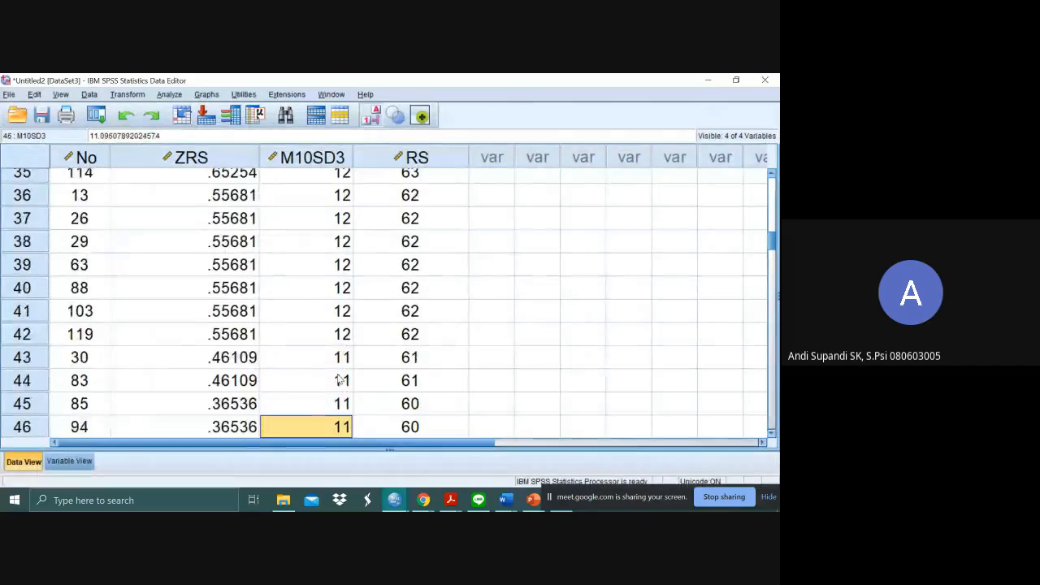
key(Down)
key(Down)
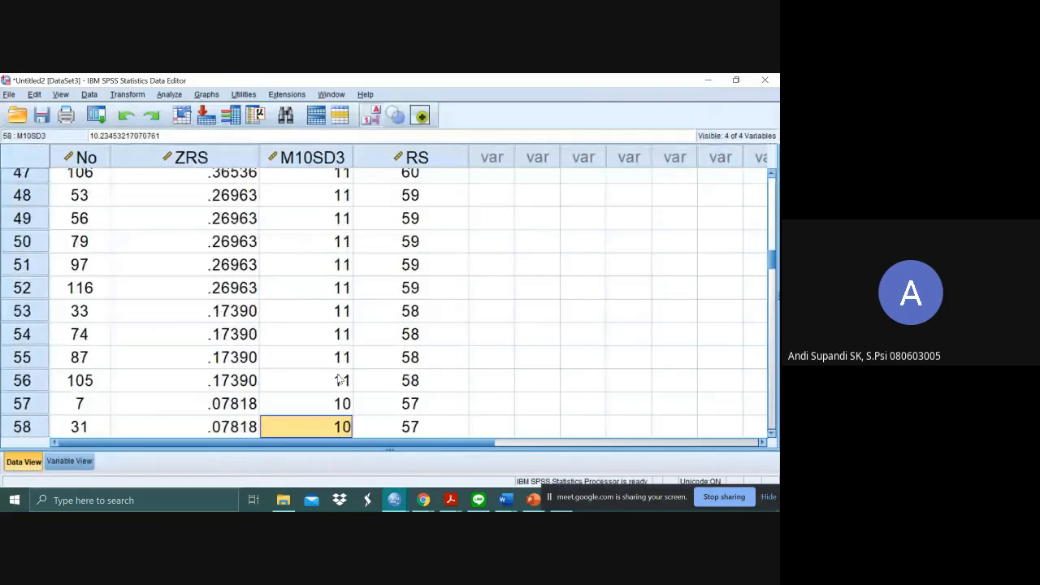
click(340, 380)
key(alt+Tab)
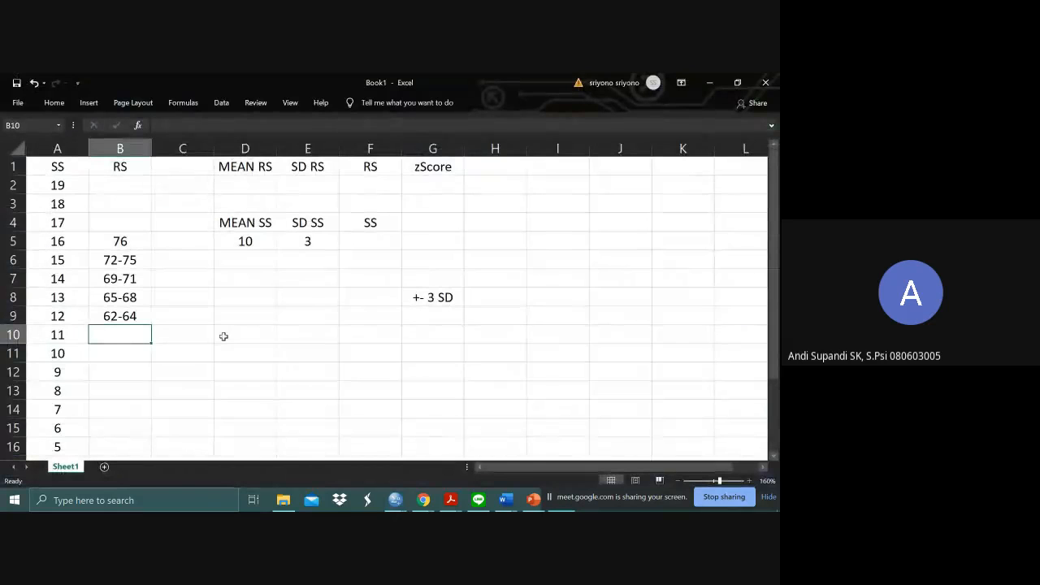
text(58-61)
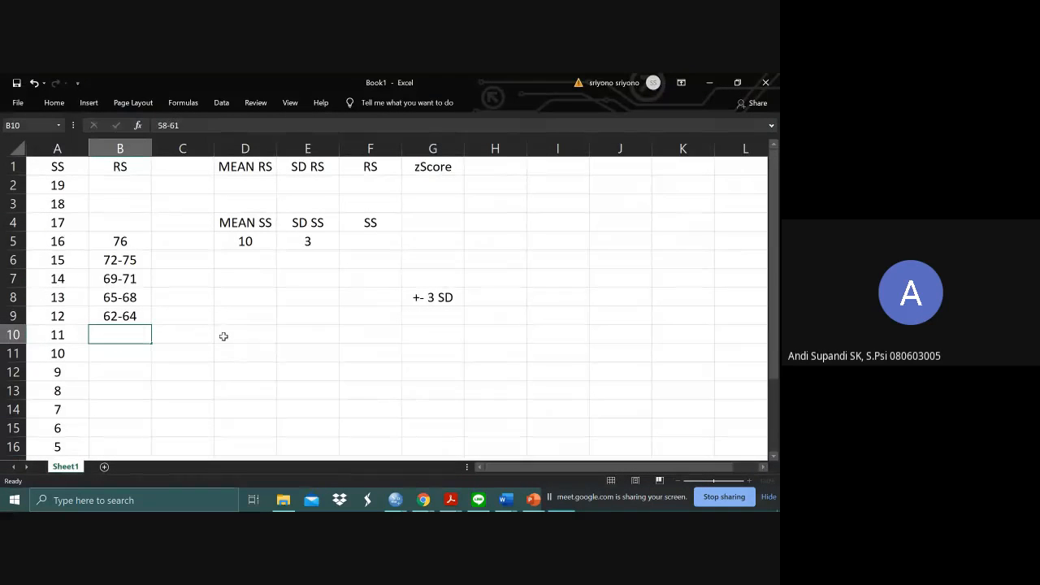
key(Return)
- Look up the RS range for M10SD3 value 10 in SPSS and enter 55-57 in Excel cell B11 beside standard score 10
key(alt+Tab)
key(Down)
key(Down)
key(Down)
key(Down)
key(Down)
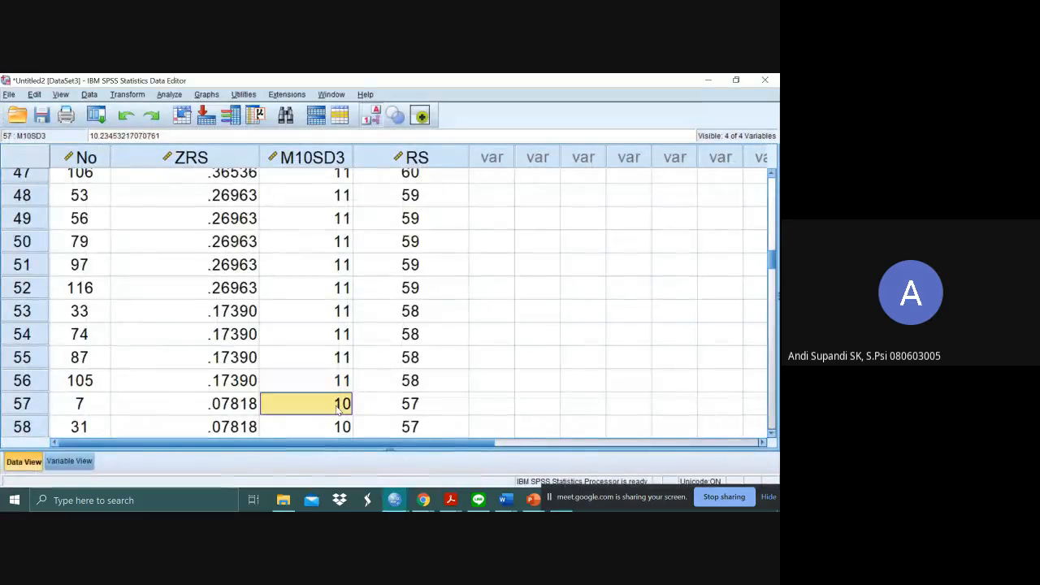
key(Down)
key(Down)
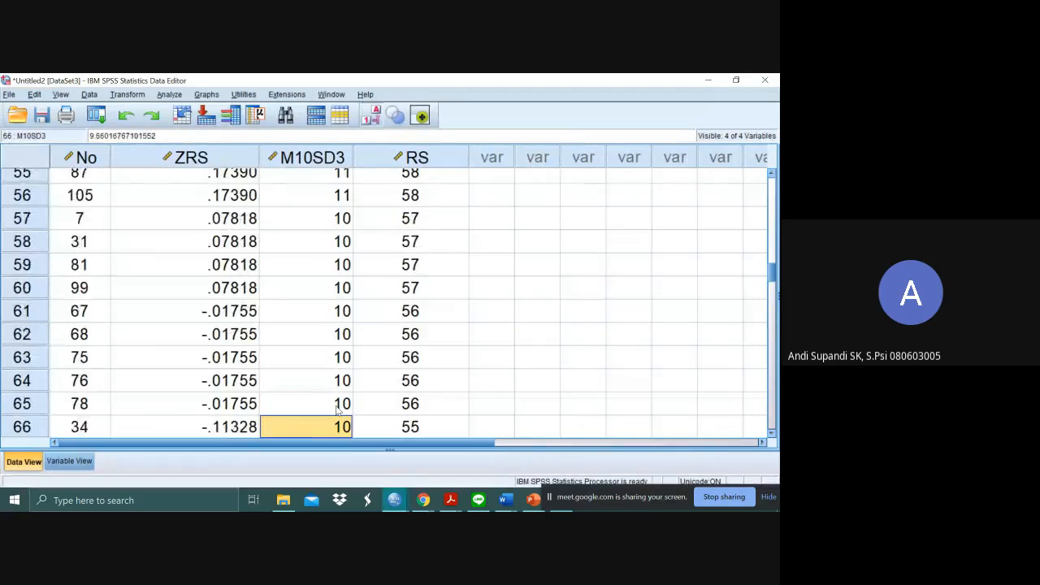
key(Down)
key(Down)
key(Down)
key(Down)
key(Down)
key(Up)
key(Up)
key(Up)
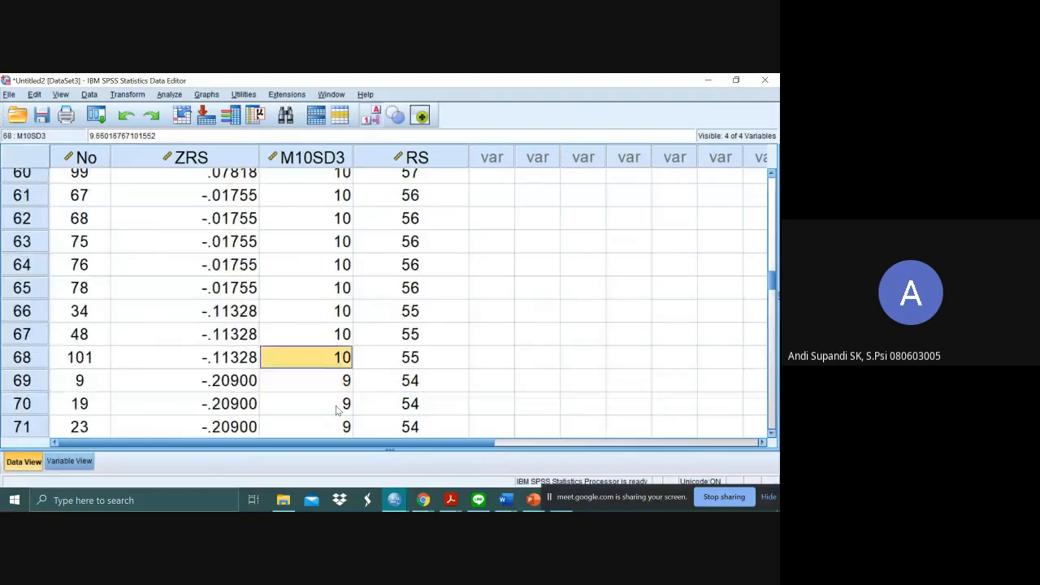
key(alt+Tab)
text(55-57)
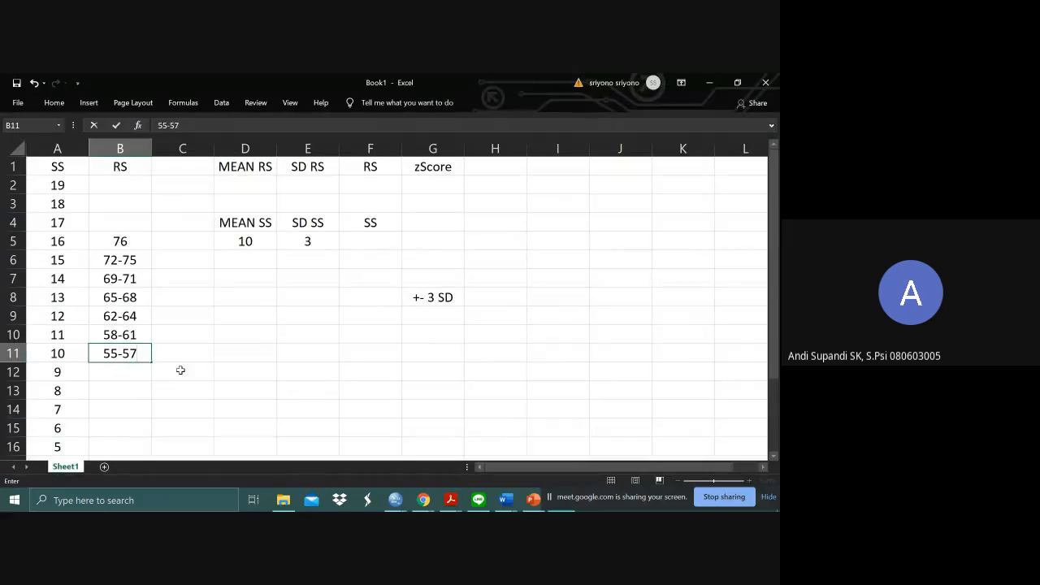
key(Return)
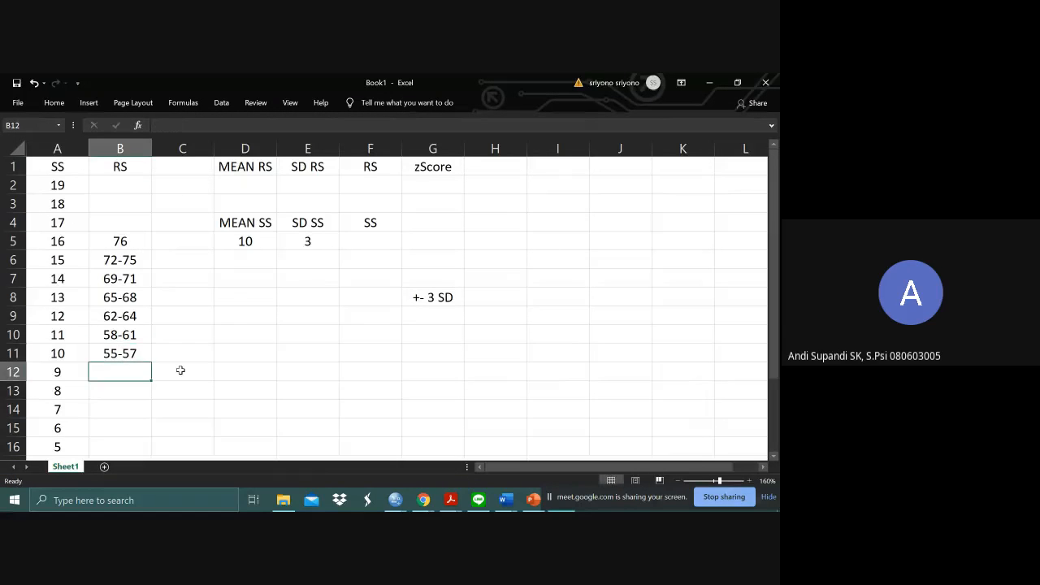
- Look up the RS range for M10SD3 value 9 in SPSS and enter 51-54 in Excel cell B12 beside standard score 9
key(alt+Tab)
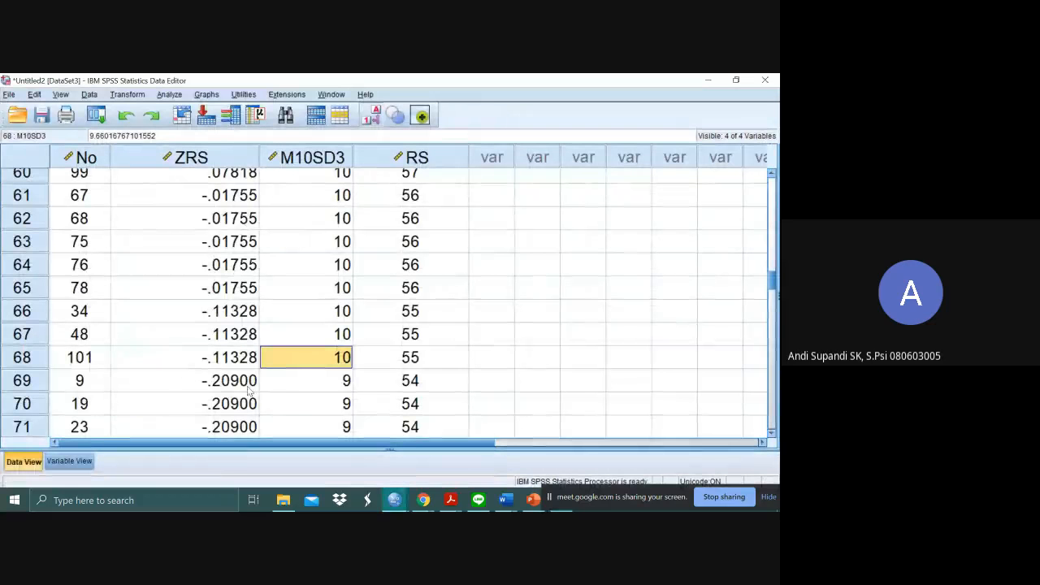
click(315, 380)
key(Down)
key(Down)
key(Down)
key(Down)
key(Down)
key(Down)
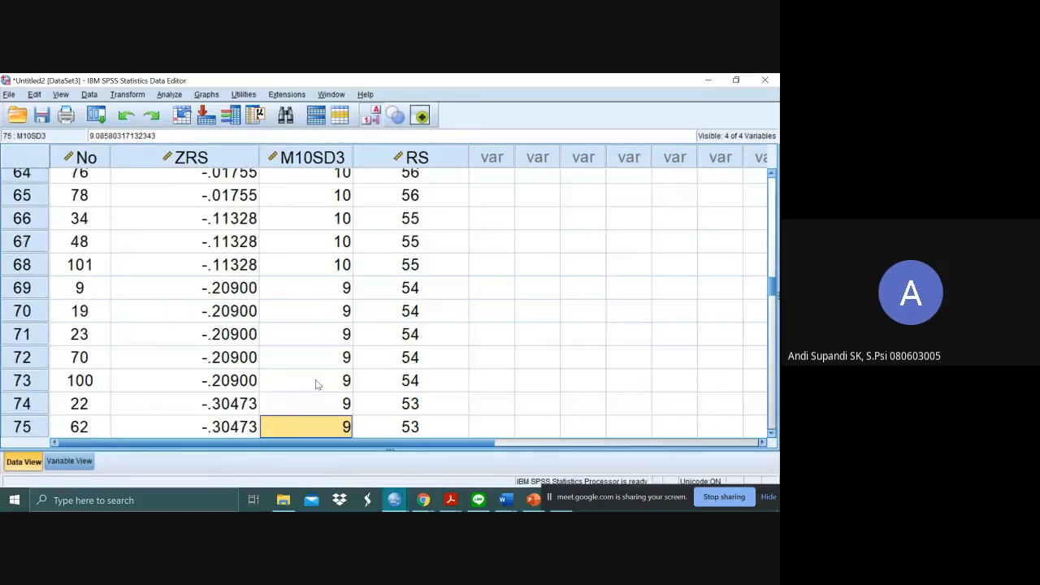
key(Down)
key(Up)
key(Up)
key(Up)
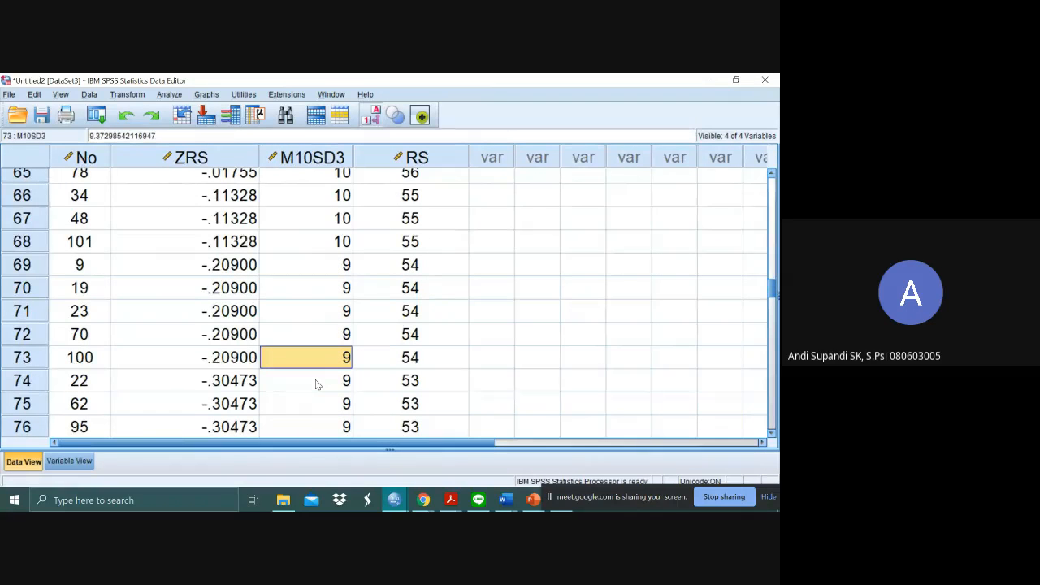
key(Up)
key(Up)
key(Up)
key(Up)
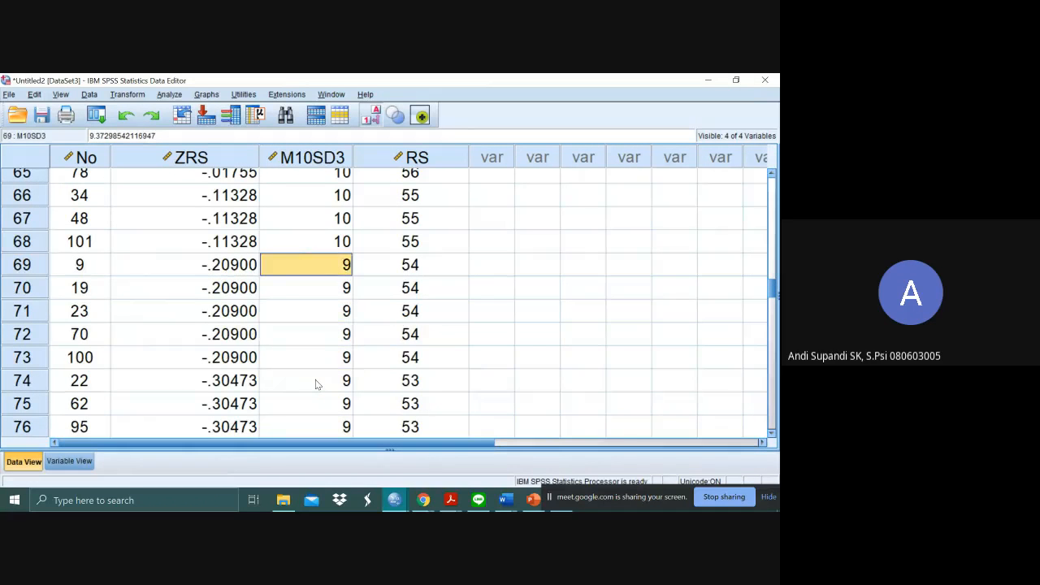
key(Down)
key(Down)
key(Down)
key(Down)
key(Down)
key(Down)
key(Down)
key(Down)
key(Down)
key(Down)
key(Down)
key(Down)
key(Down)
key(Down)
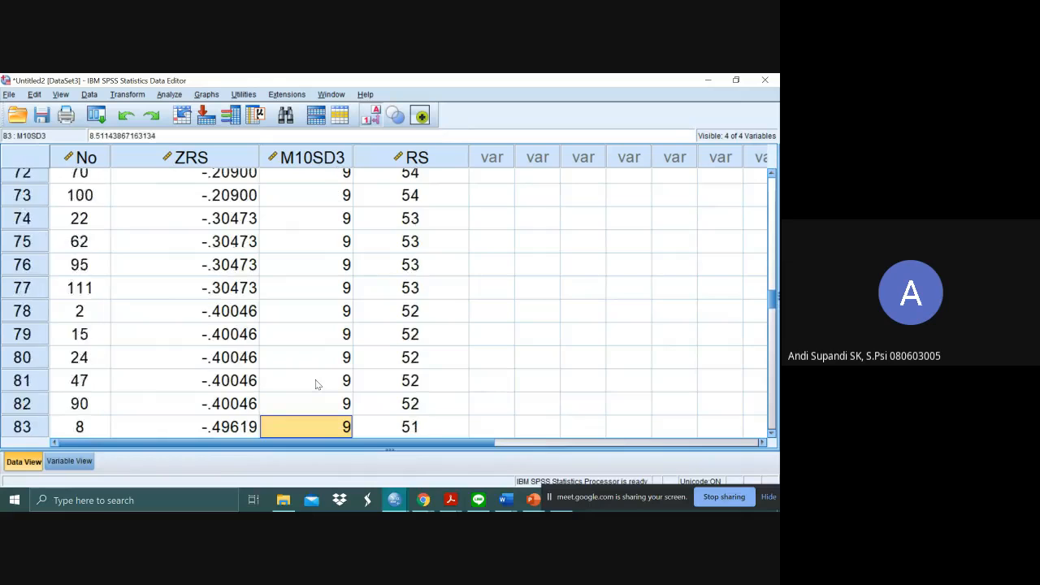
key(Down)
key(Down)
key(Down)
key(Down)
key(Down)
key(Down)
key(Up)
key(Up)
key(Up)
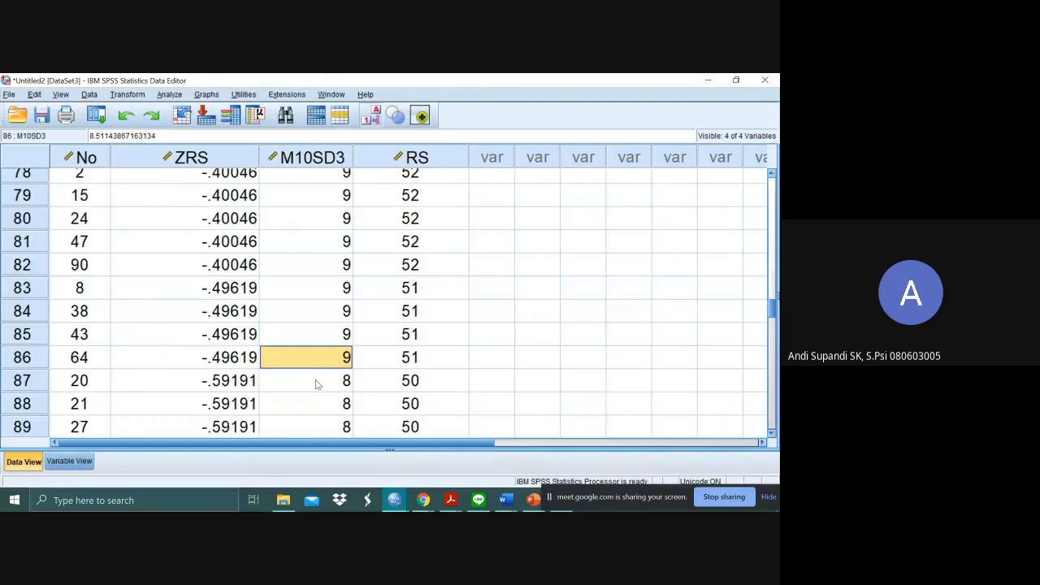
key(alt+Tab)
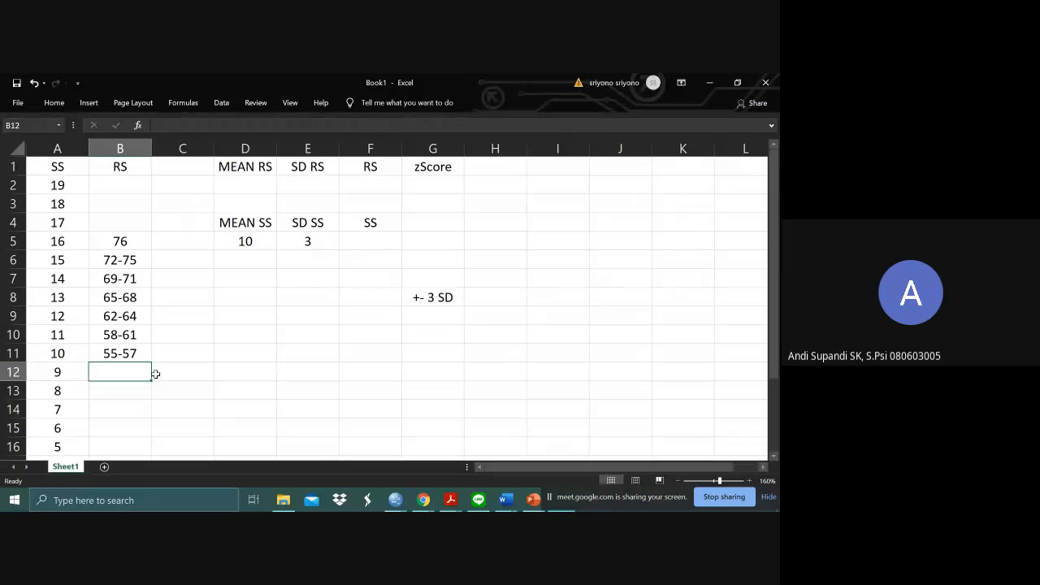
text(51-)
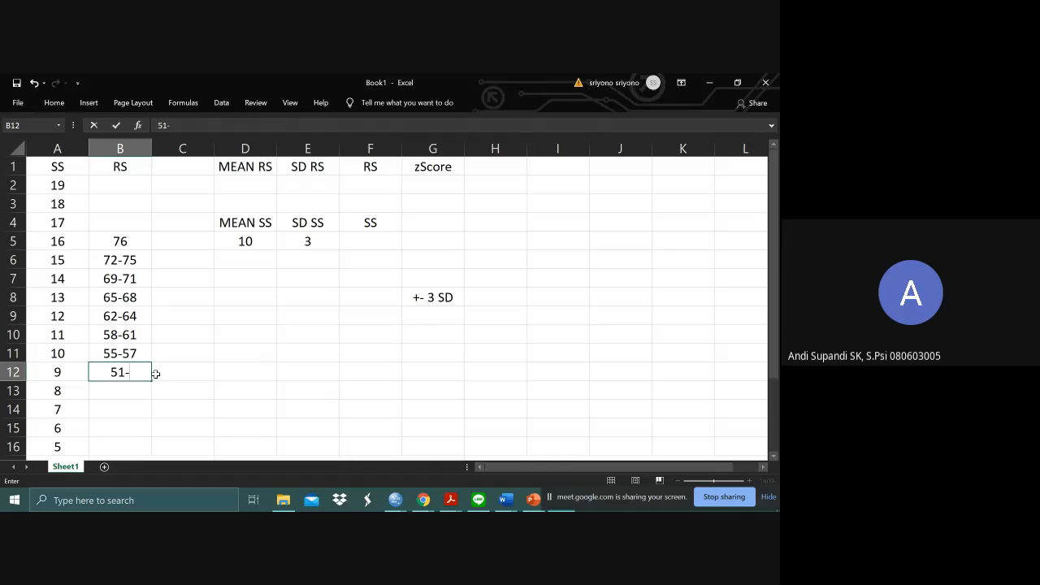
text(54)
key(Return)
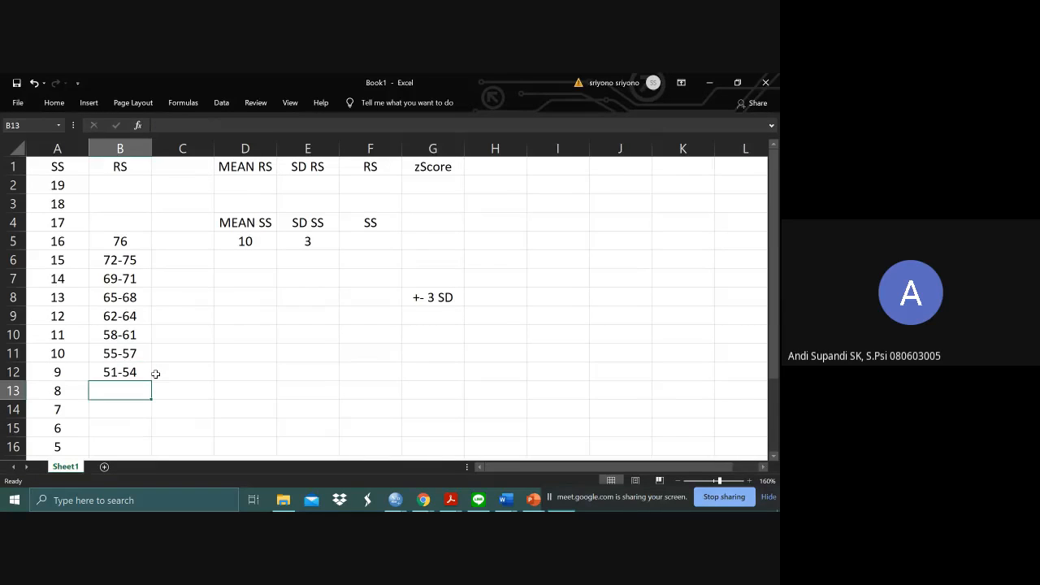
- Look up the RS range for M10SD3 value 8 in SPSS and enter 48-50 in Excel cell B13 beside standard score 8
key(alt+Tab)
key(Down)
key(Down)
key(Down)
key(Down)
key(Down)
key(Down)
key(Down)
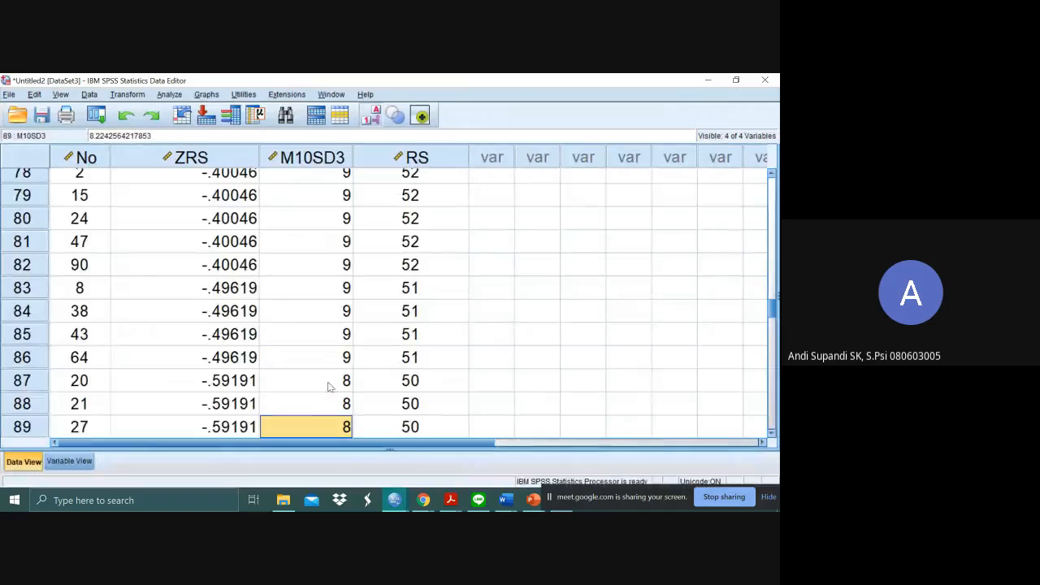
key(Down)
key(Down)
key(Down)
key(Up)
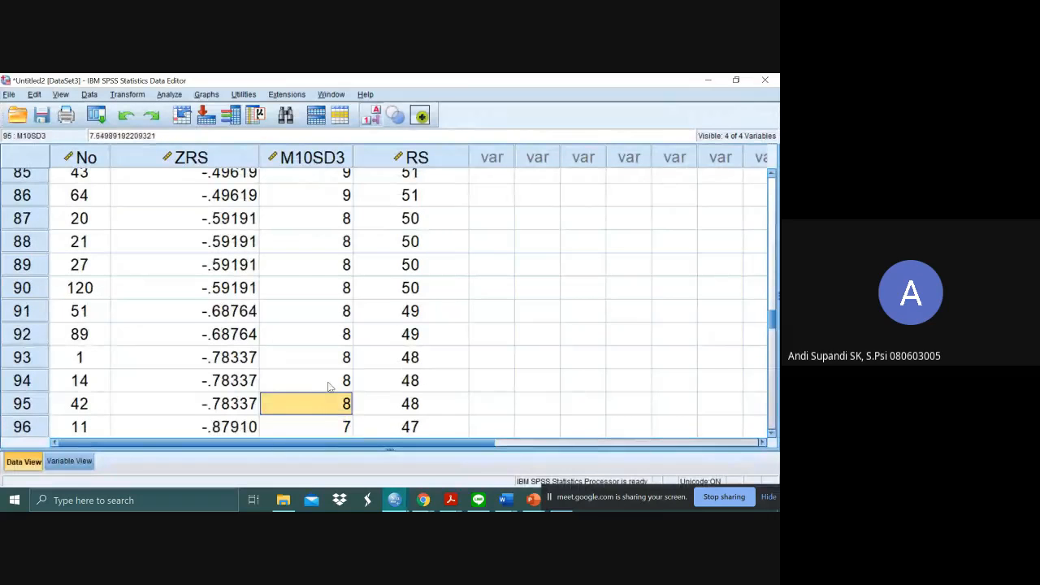
key(alt+Tab)
text(48)
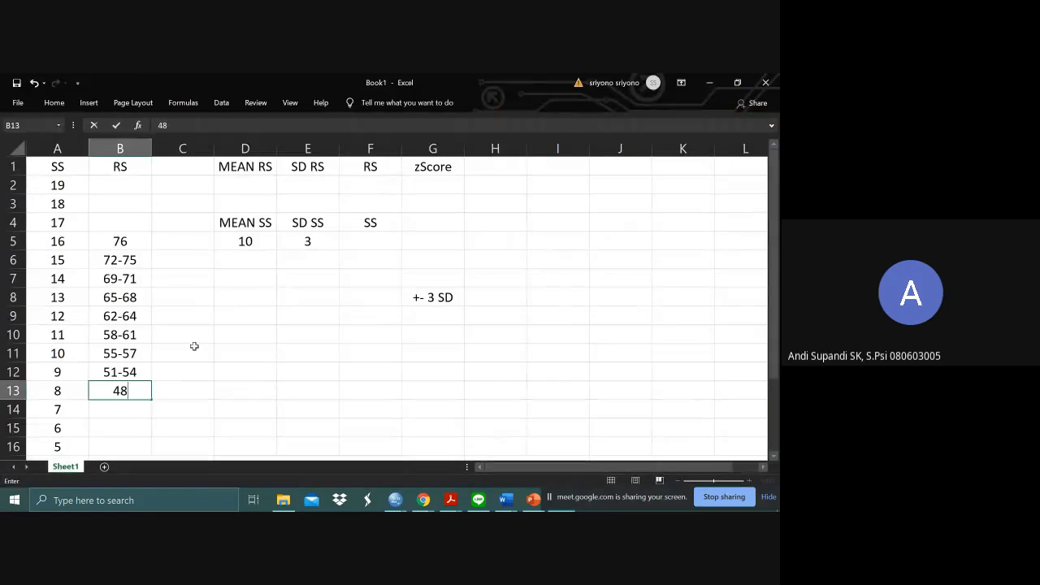
text(-50)
key(Return)
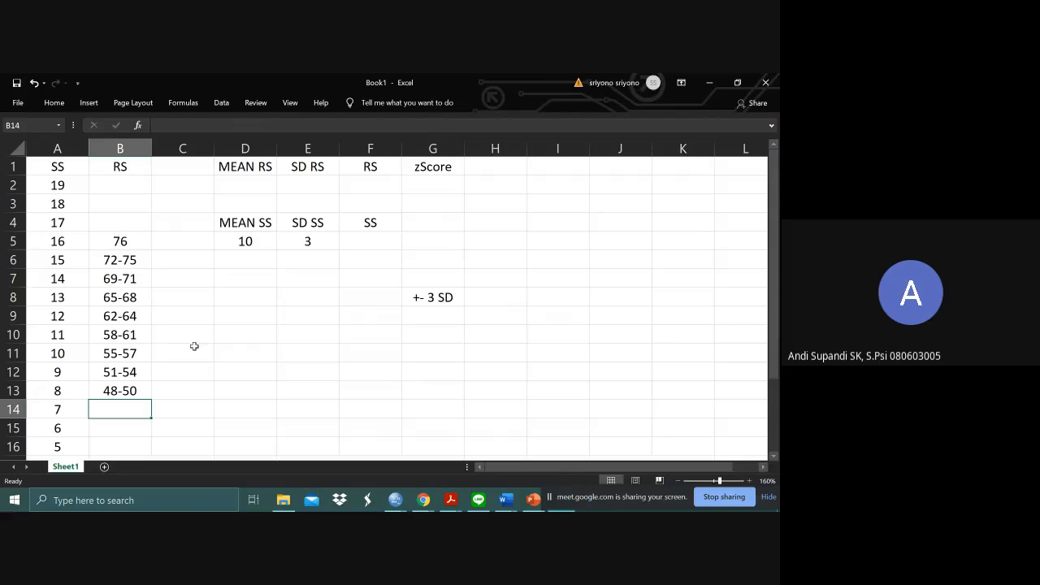
- Look up the RS range for M10SD3 value 7 in SPSS and enter 44-47 in Excel cell B14 beside standard score 7
key(alt+Tab)
key(Down)
key(Down)
key(Down)
key(Down)
key(Down)
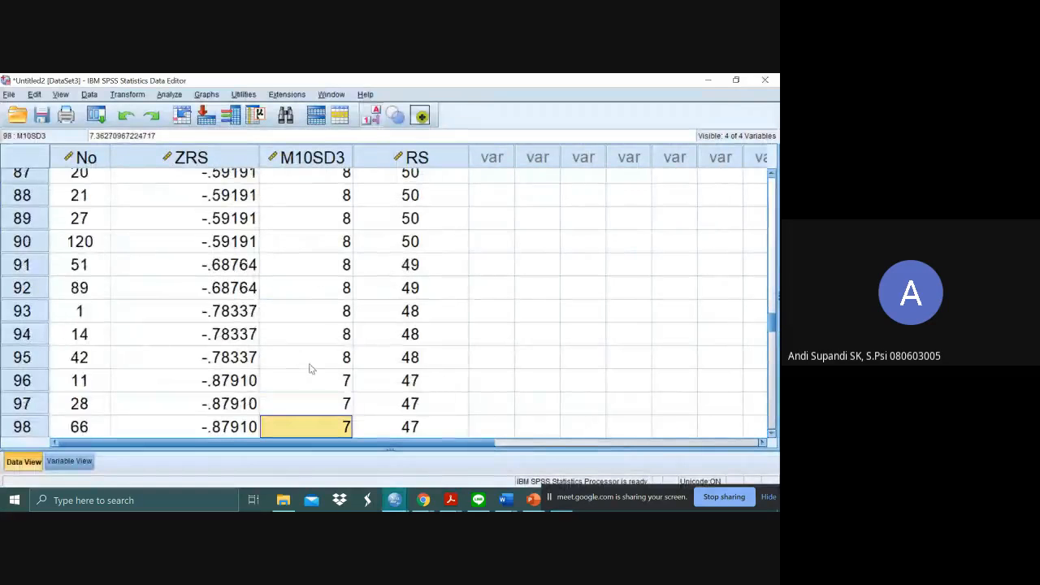
key(Down)
key(Down)
key(Down)
key(Down)
key(Down)
key(Down)
key(Down)
key(Down)
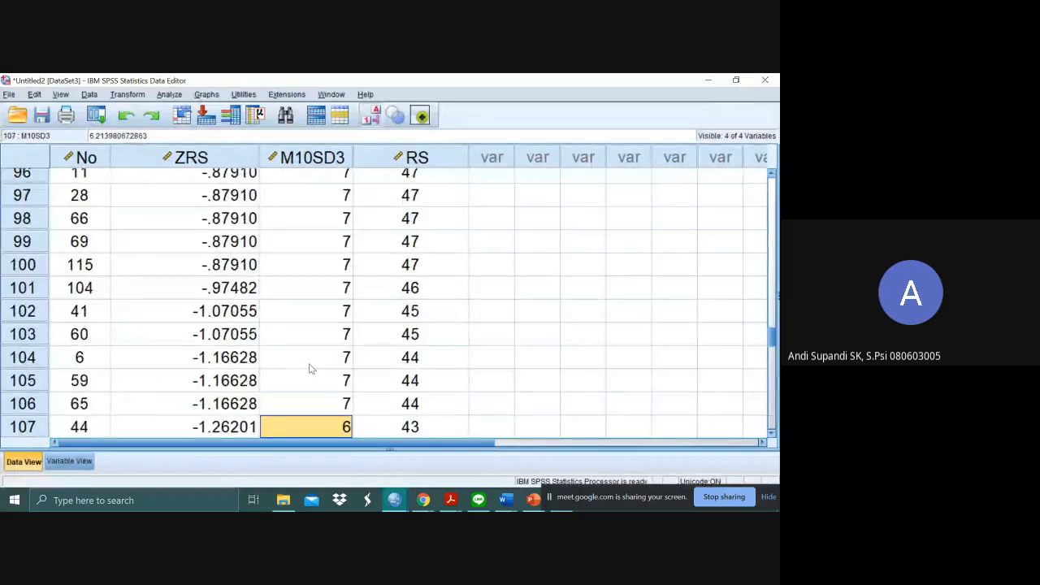
click(309, 364)
key(alt+Tab)
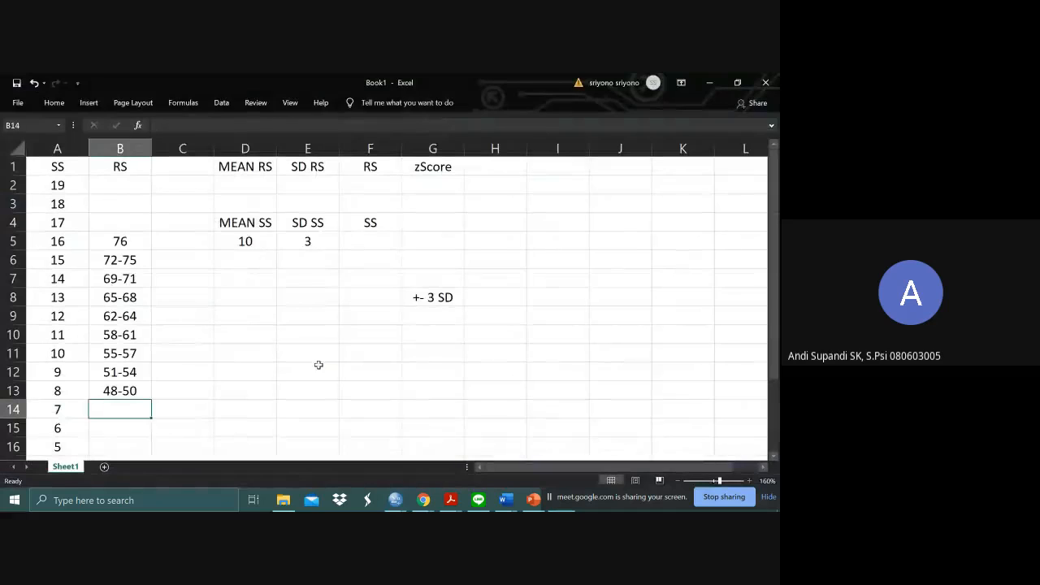
text(44-)
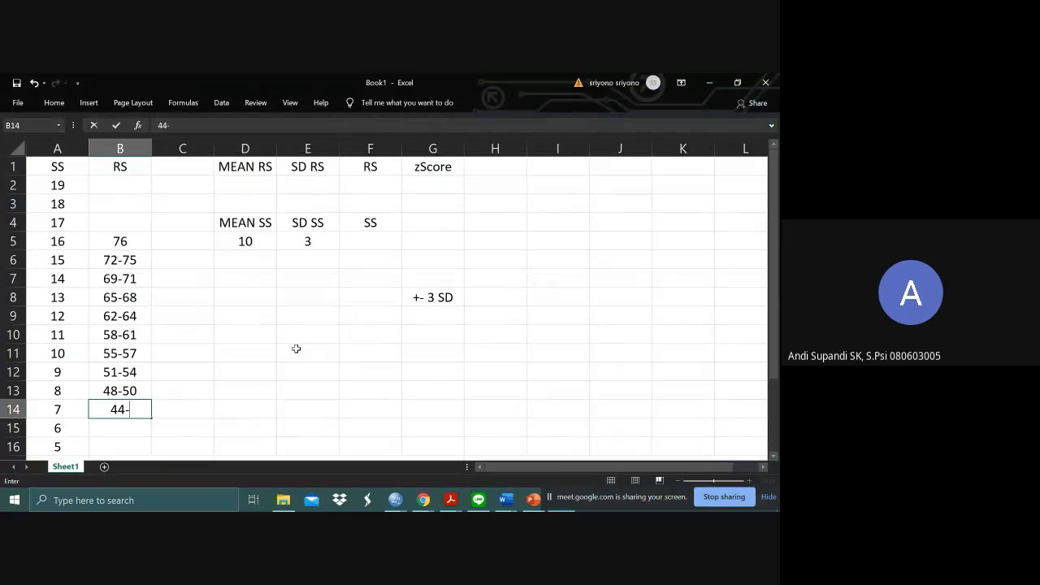
text(47)
key(Return)
- Look up the RS range for M10SD3 value 6 in SPSS and enter 41-43 in Excel cell B15 beside standard score 6
key(alt+Tab)
click(335, 382)
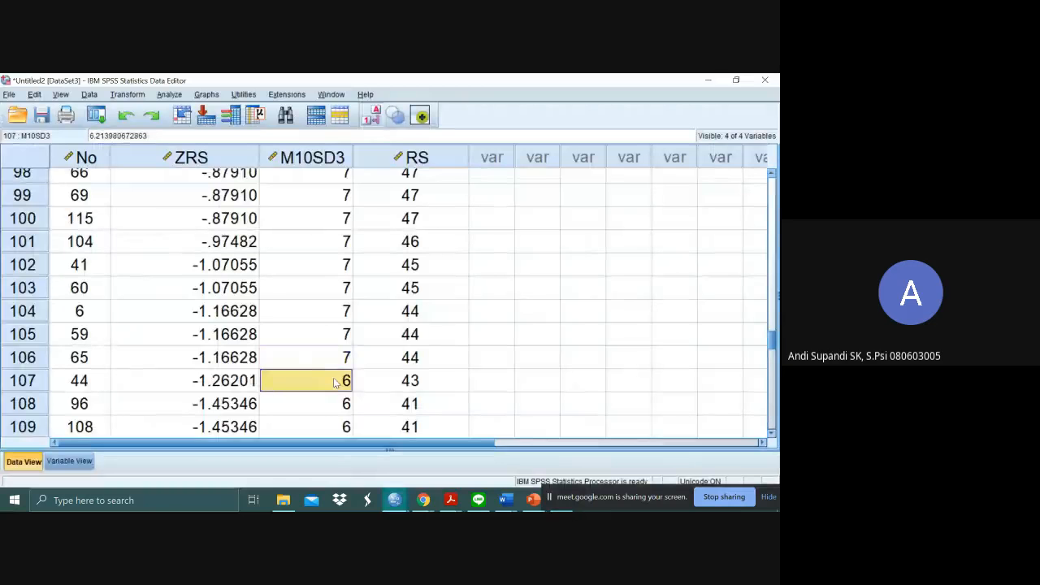
key(Down)
key(Down)
key(Down)
key(Down)
click(334, 381)
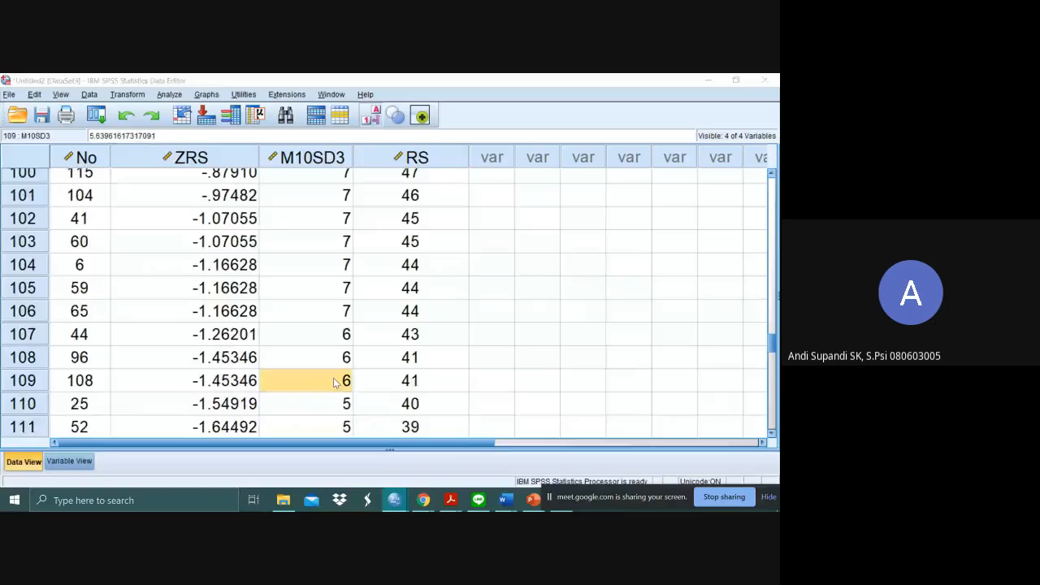
key(alt+Tab)
text(41-)
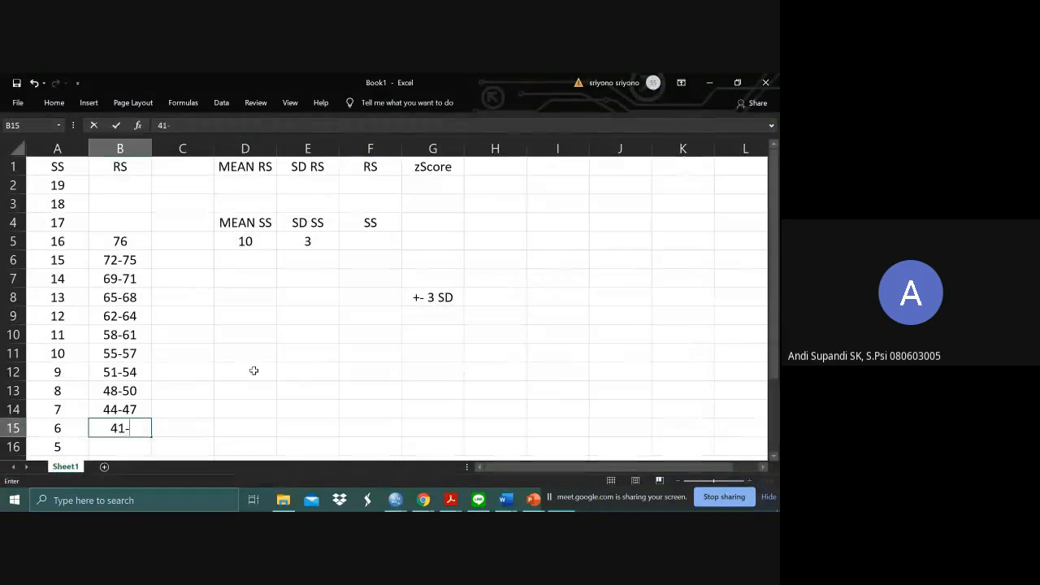
text(43)
key(Return)
- Look up the RS range for M10SD3 value 5 in SPSS and enter 38-40 in Excel cell B16 beside standard score 5
key(alt+Tab)
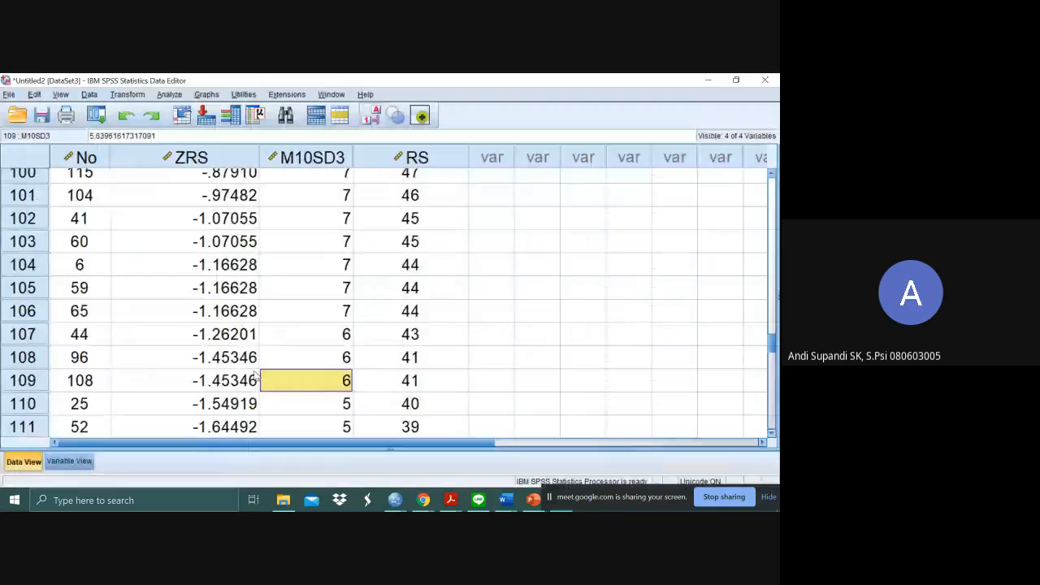
key(Down)
key(Down)
key(Down)
key(Down)
key(Down)
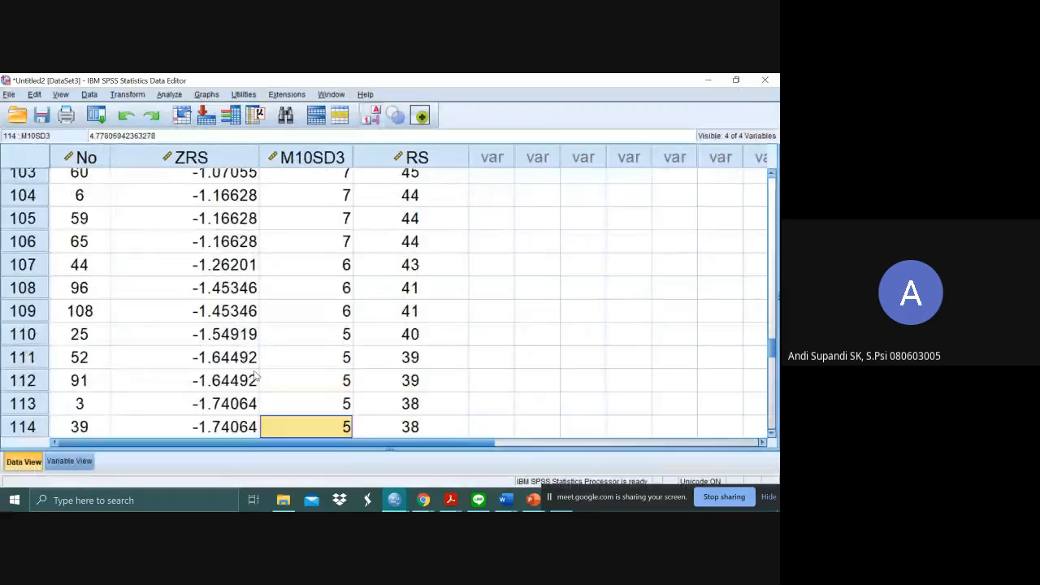
scroll(254, 375, down, 1)
key(alt+Tab)
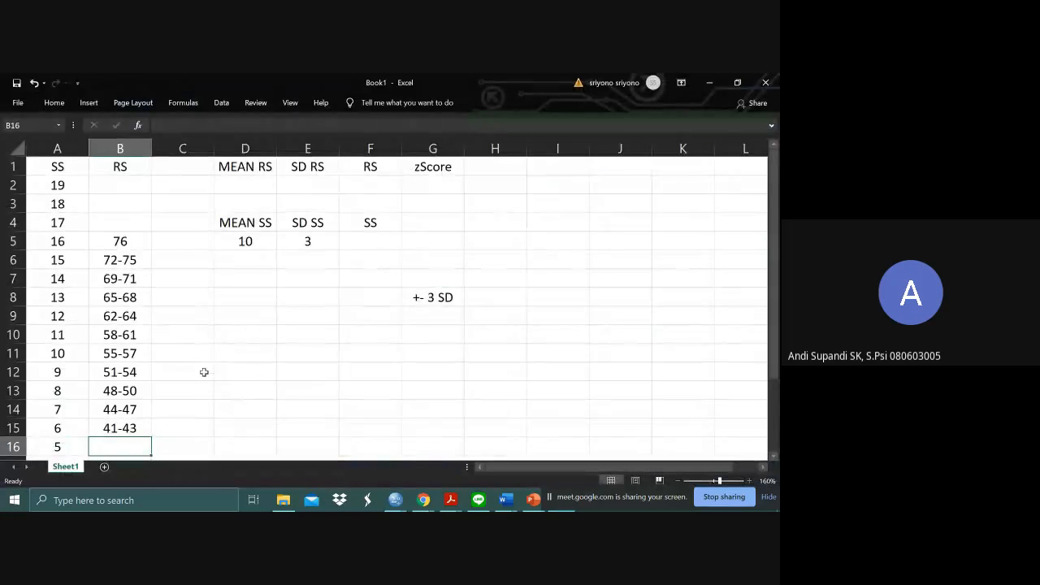
text(38-40)
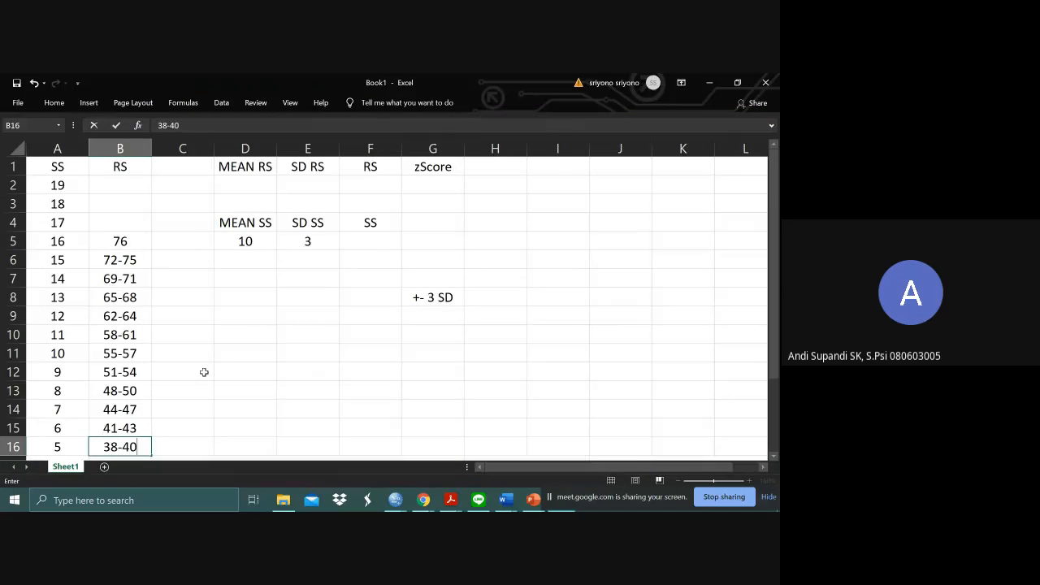
key(Return)
- Look up the RS range for M10SD3 value 4 in SPSS and enter 34-37 in Excel cell B17 beside standard score 4
key(alt+Tab)
key(Down)
key(Down)
key(Down)
key(Down)
key(Down)
key(Down)
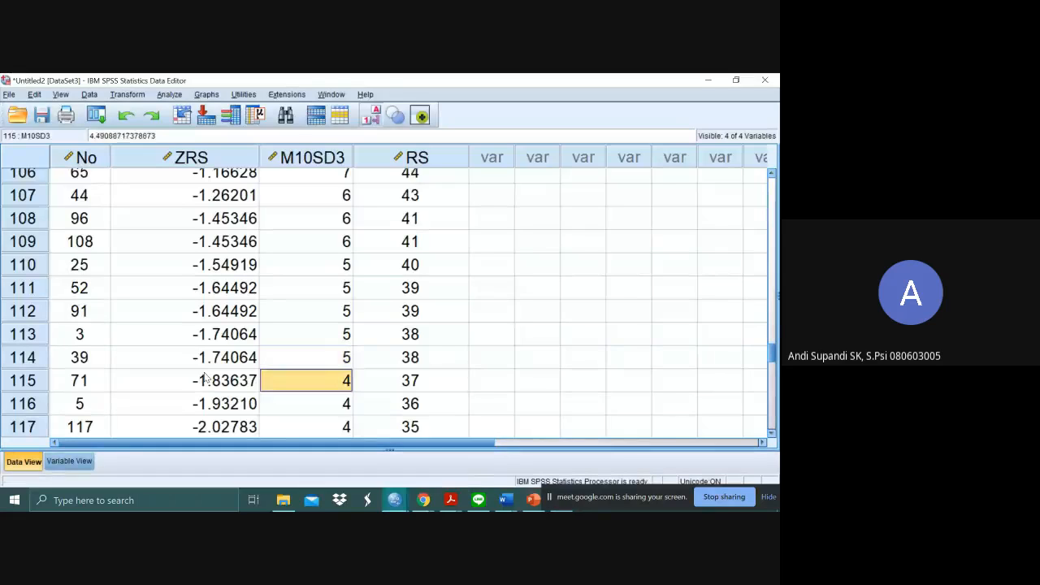
key(Up)
key(Up)
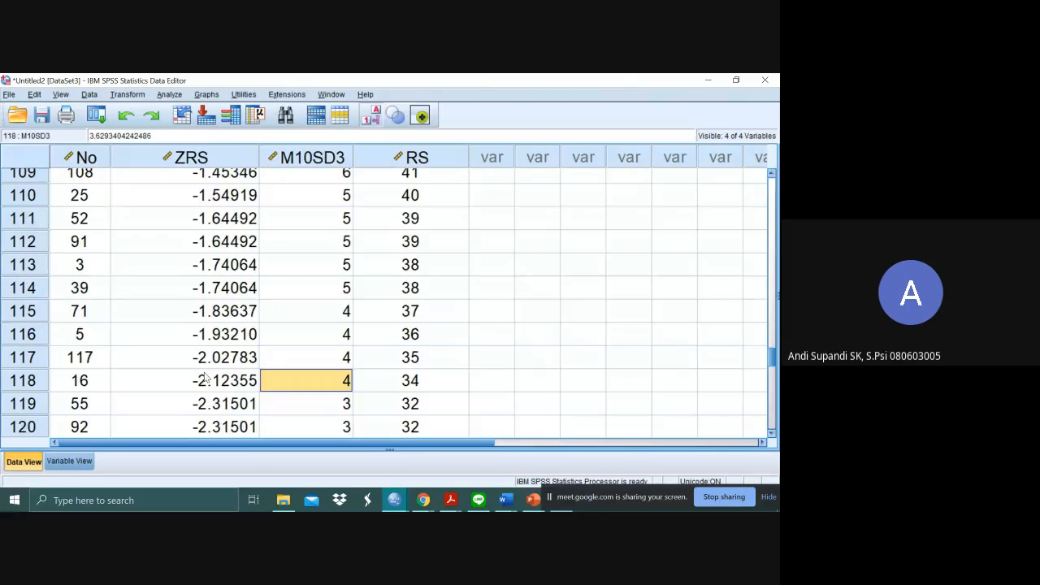
key(alt+Tab)
text(34-37)
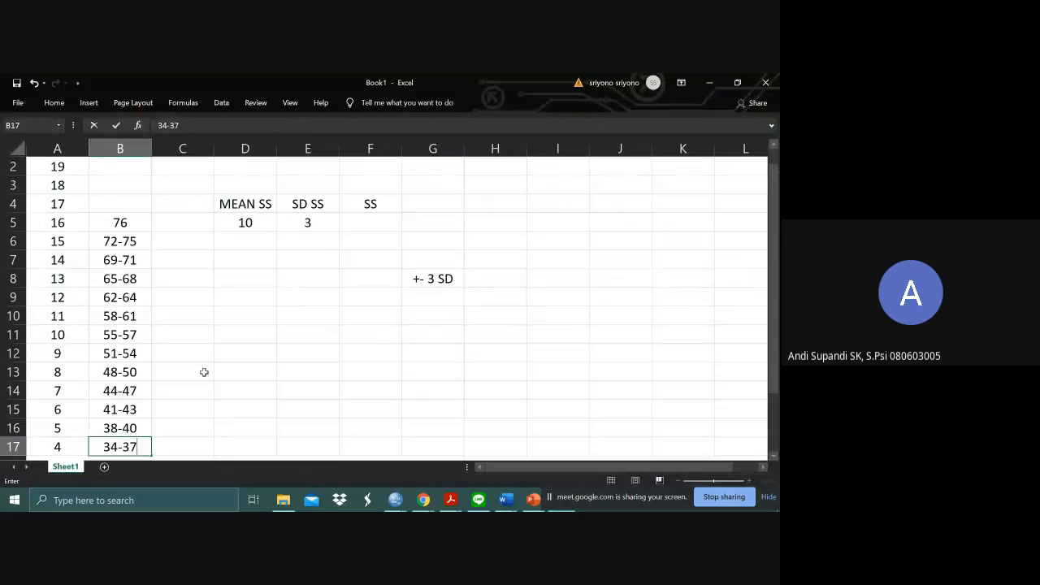
key(Return)
- Look up the RS for M10SD3 value 3 in SPSS and enter 32 in Excel cell B18 beside standard score 3
key(alt+Tab)
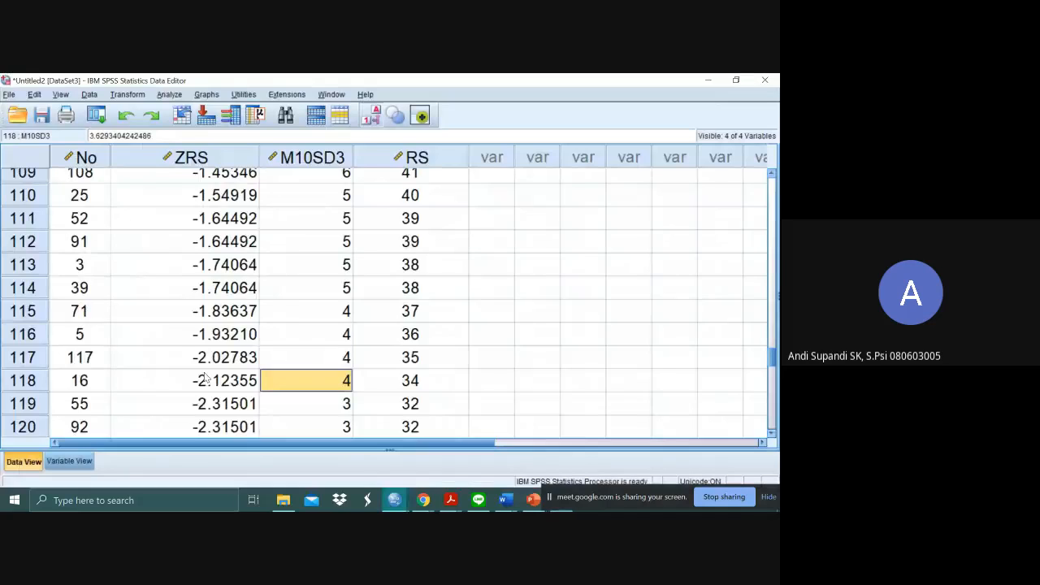
key(Down)
key(Down)
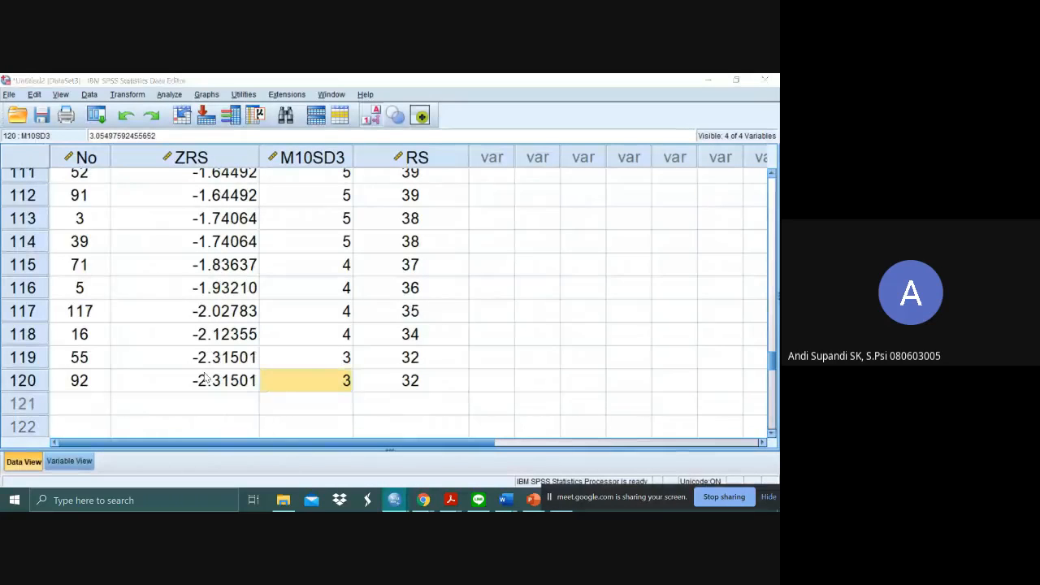
key(alt+Tab)
text(32)
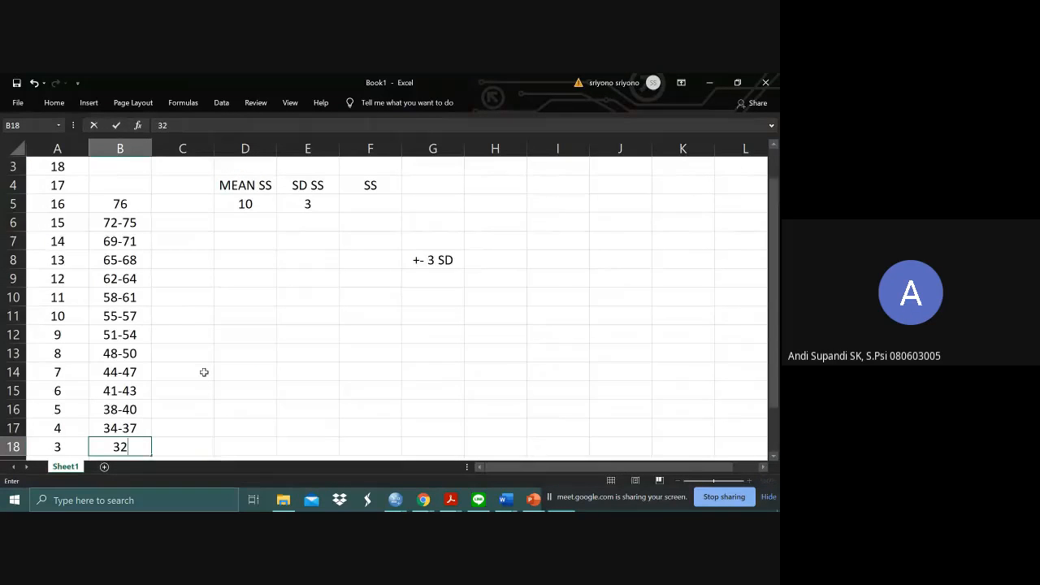
key(Return)
key(Up)
key(Down)
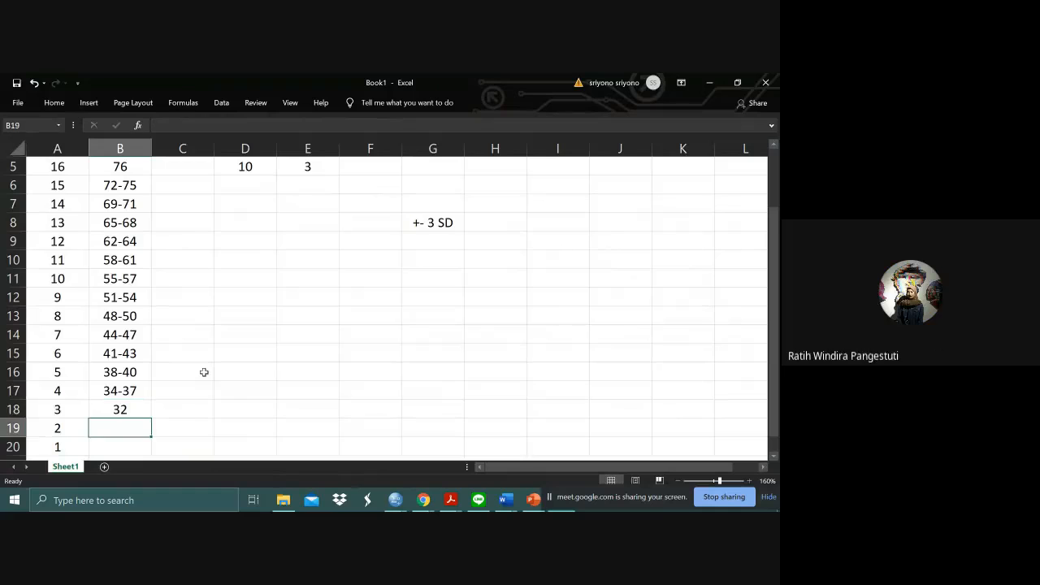
- Recheck the lowest RS values in SPSS, and review the filled SS and RS columns in Excel
key(alt+Tab)
click(428, 366)
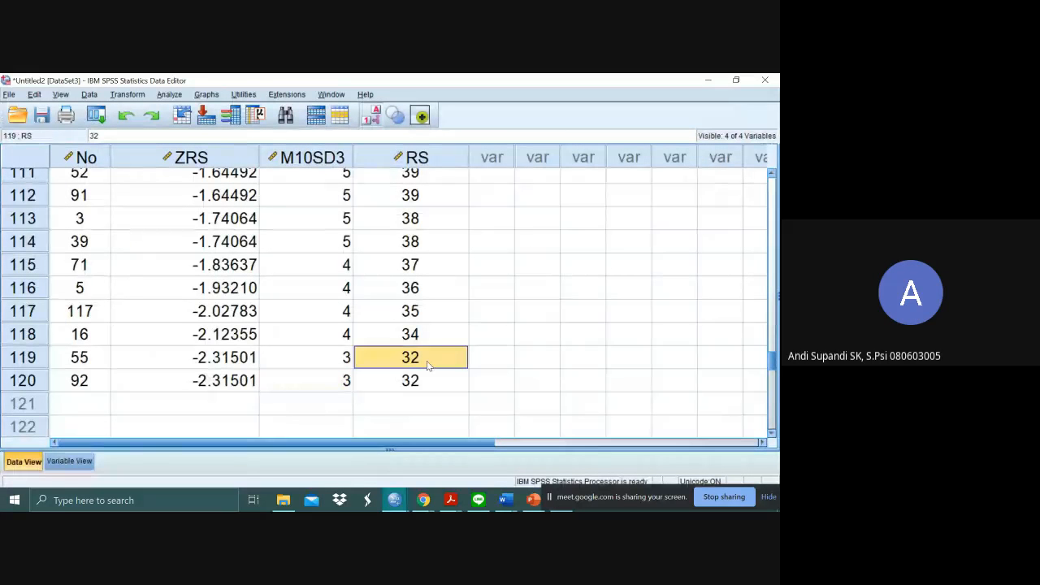
key(alt+Tab)
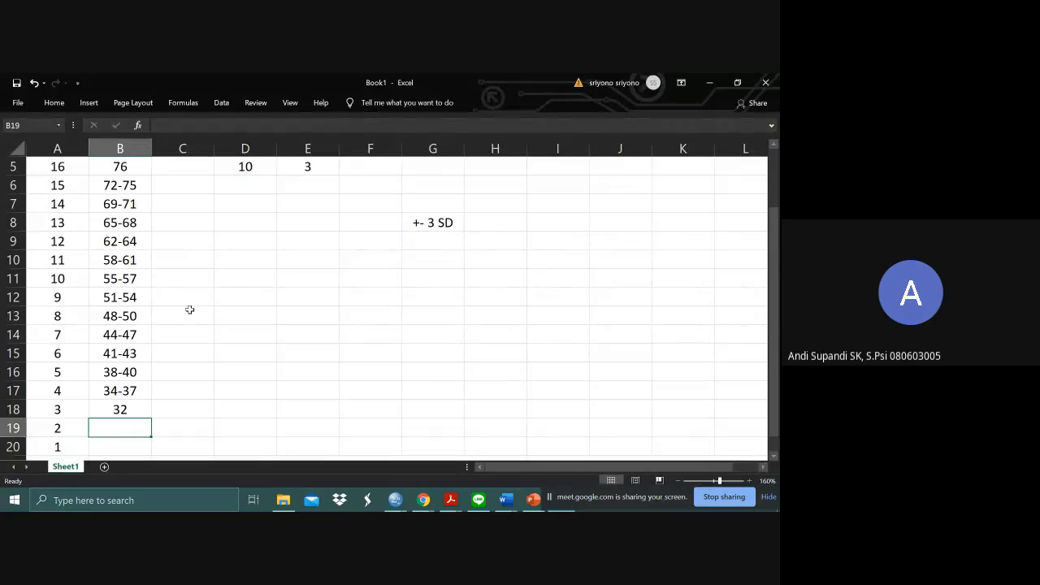
scroll(276, 329, up, 1)
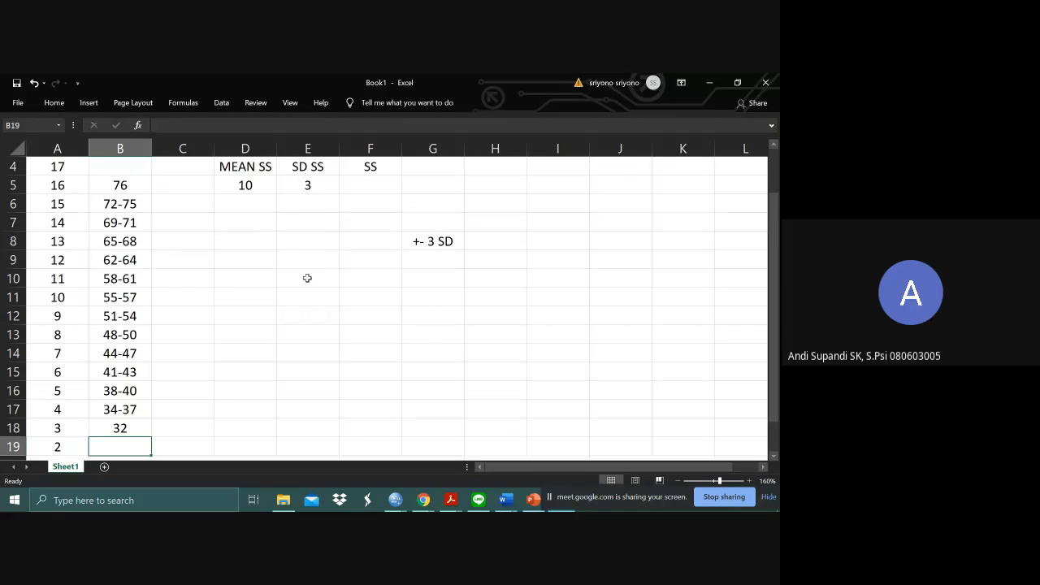
scroll(307, 278, up, 1)
scroll(307, 278, up, 2)
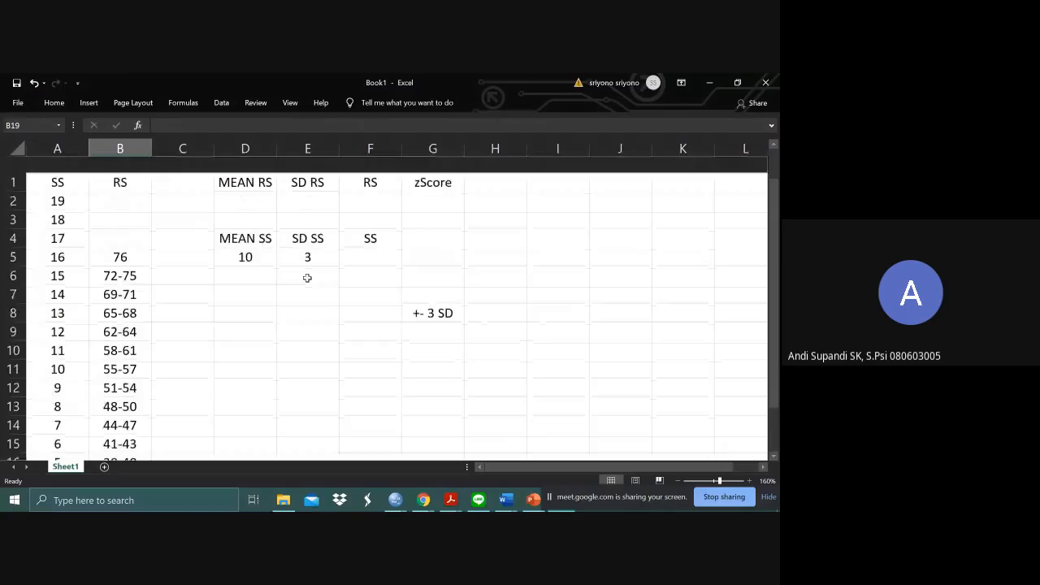
click(75, 181)
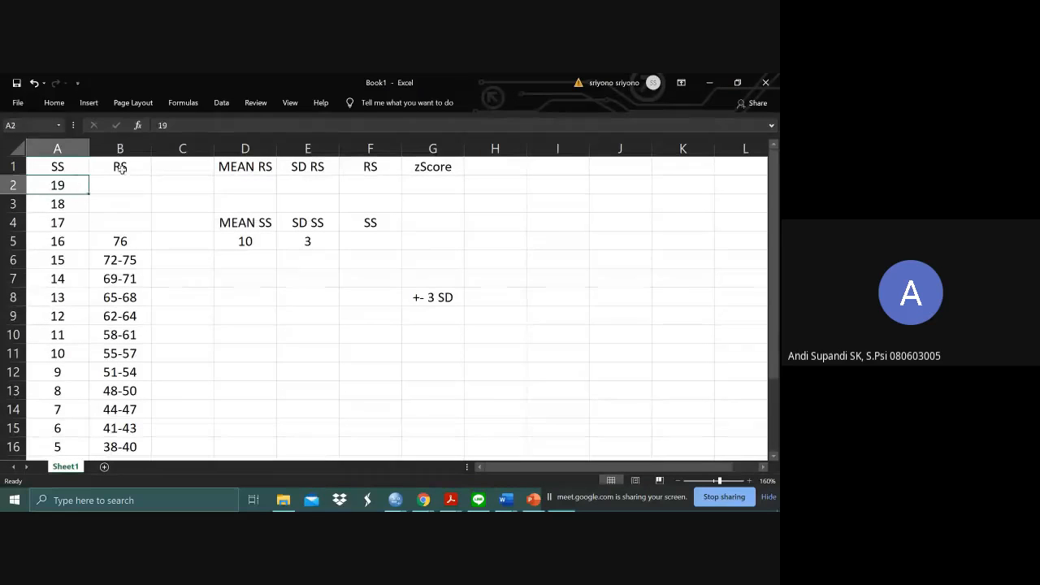
click(56, 166)
click(15, 166)
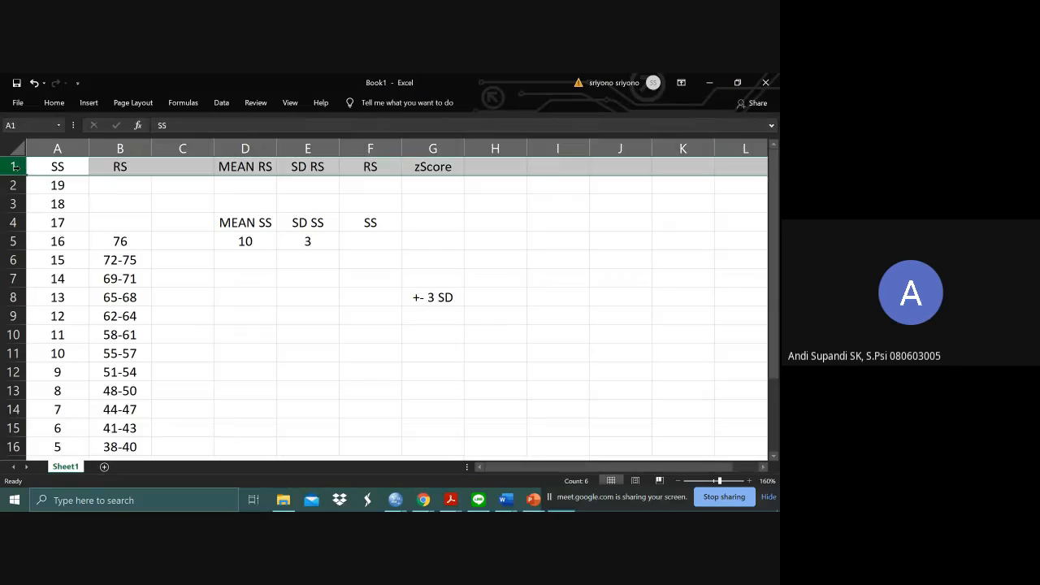
click(146, 211)
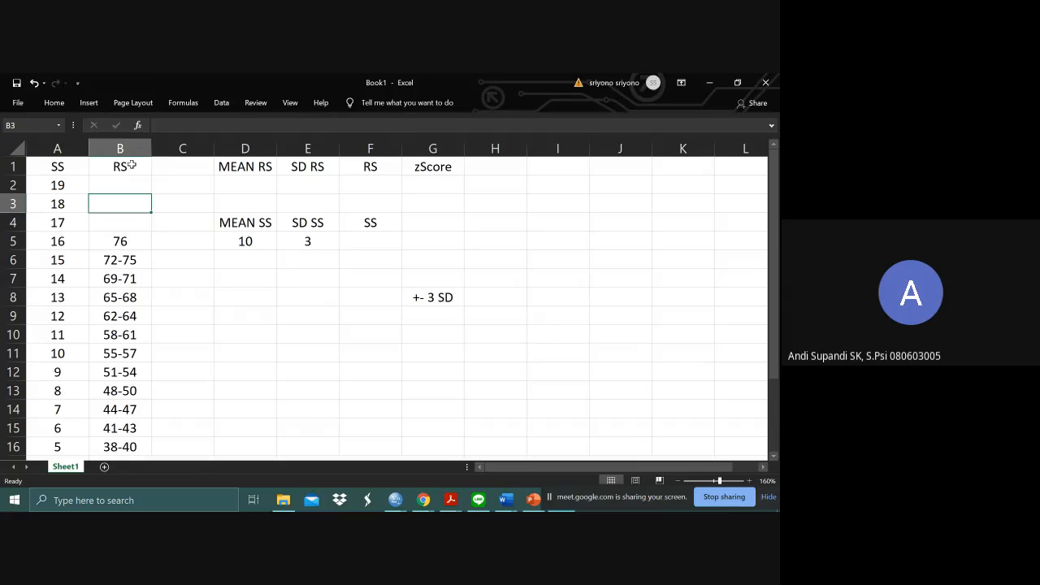
click(8, 167)
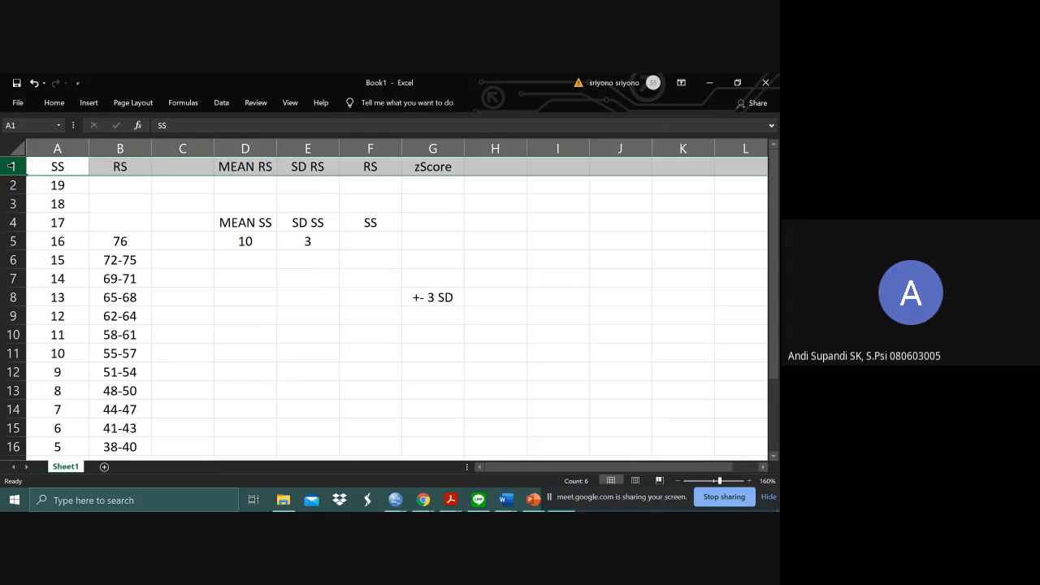
right_click(15, 168)
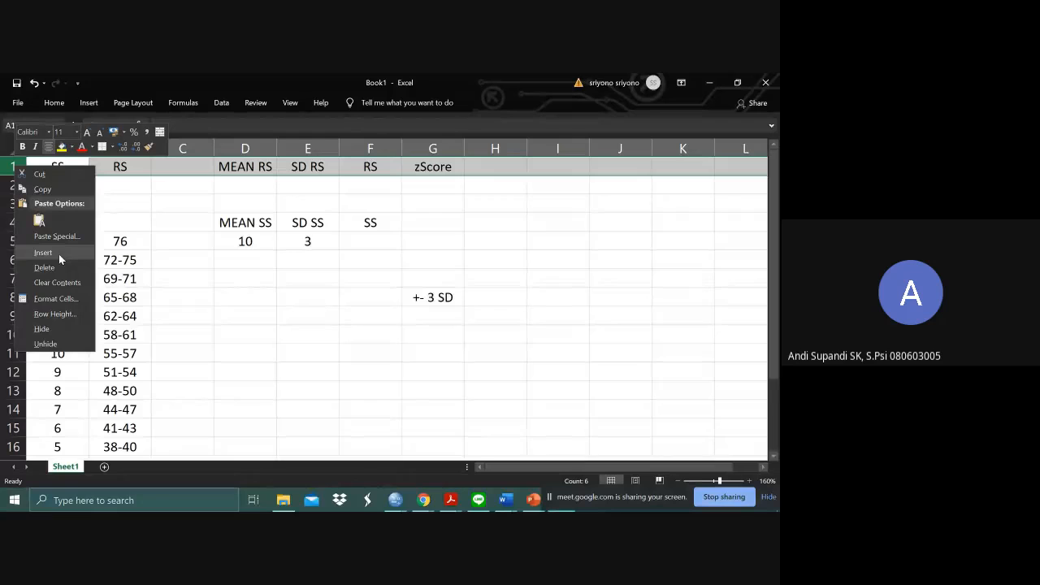
key(Escape)
click(480, 188)
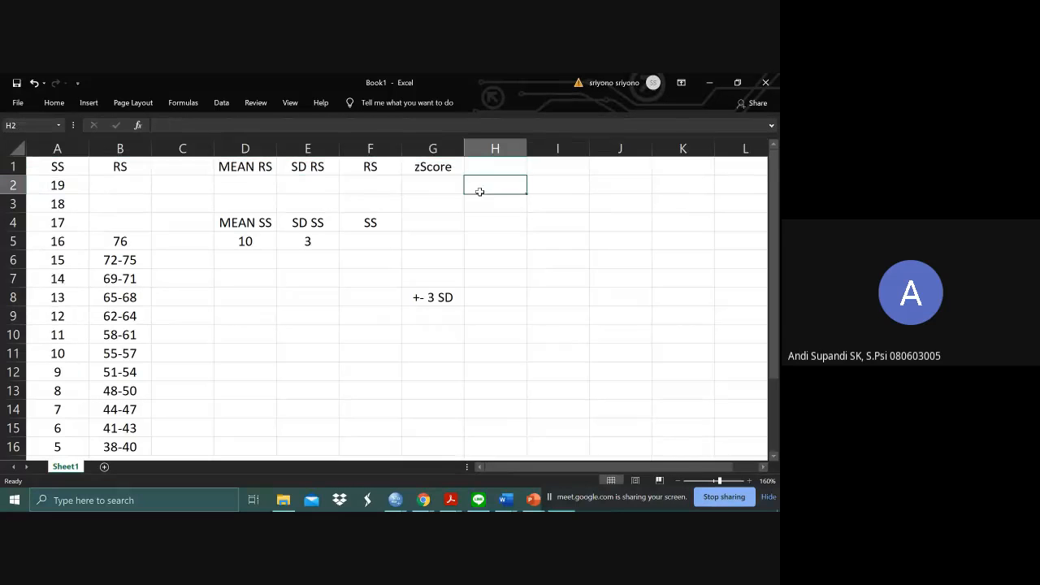
- Clear the +- 3 SD note from cell G8
click(439, 167)
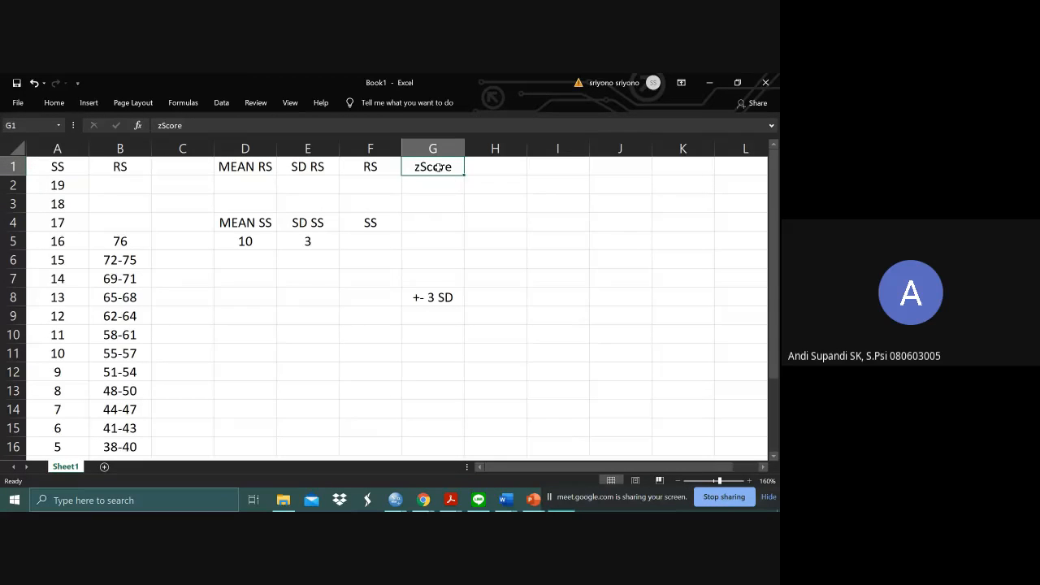
click(439, 299)
key(Delete)
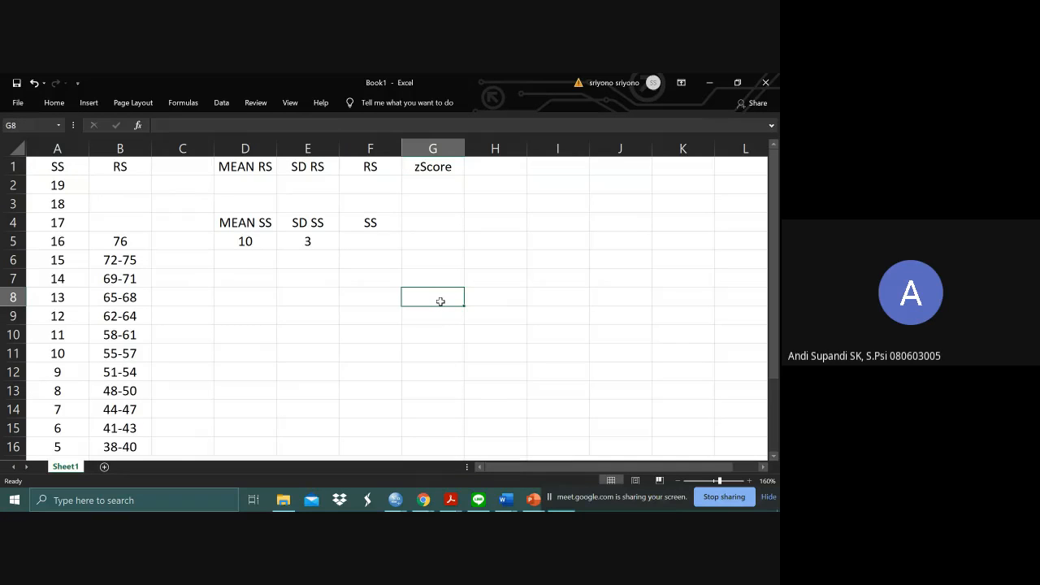
- Enter the scale notes 15 Item in cell D8 and Skala 1-6 in cell D9
click(260, 295)
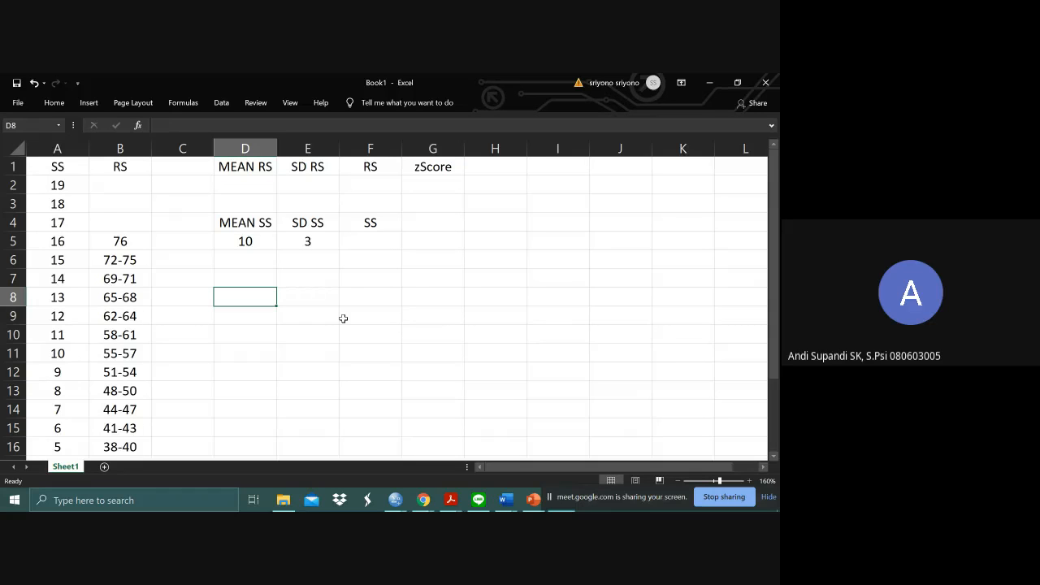
text(15 Item)
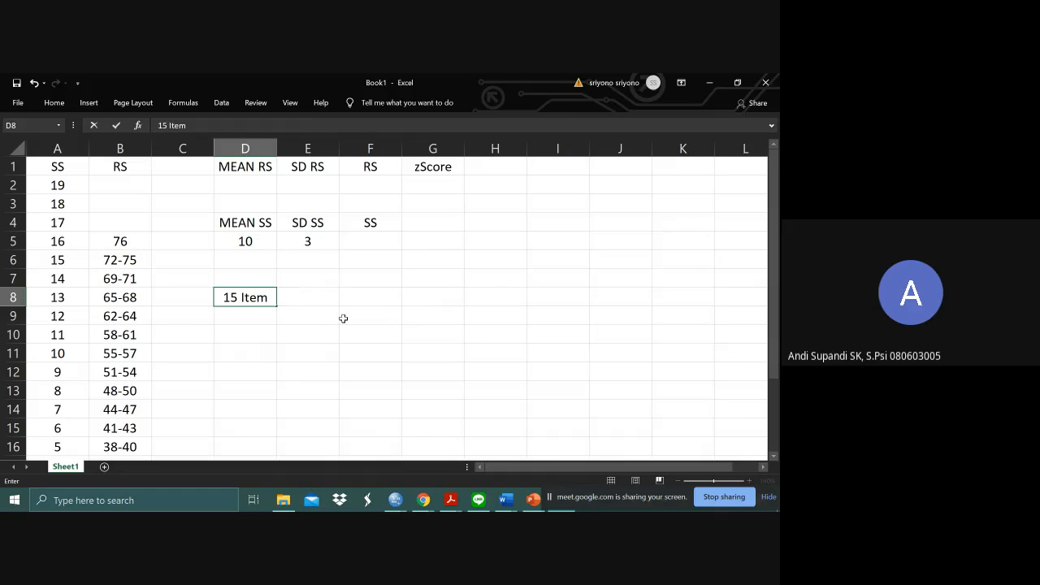
key(Tab)
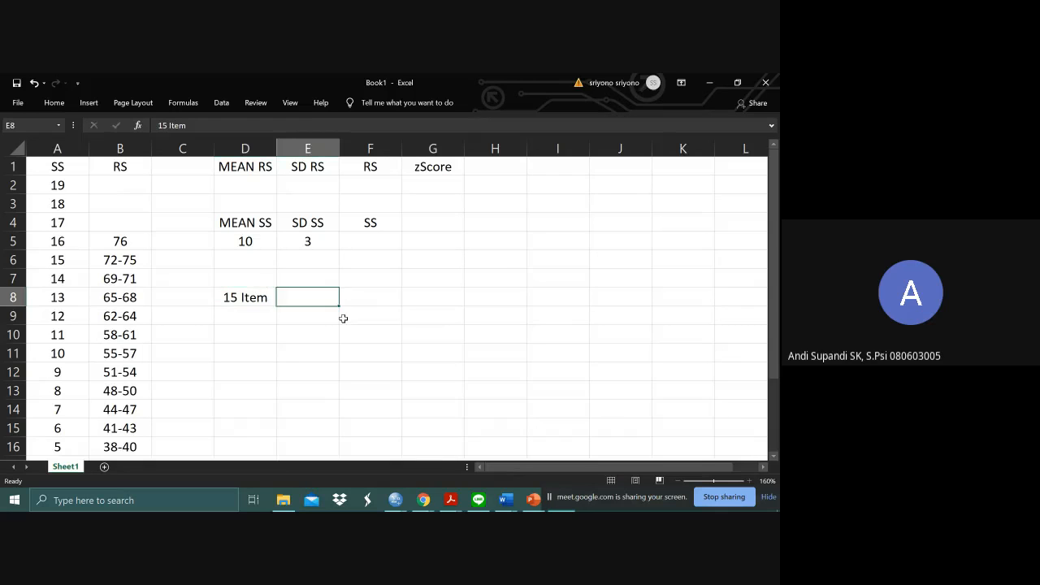
key(Down)
key(Left)
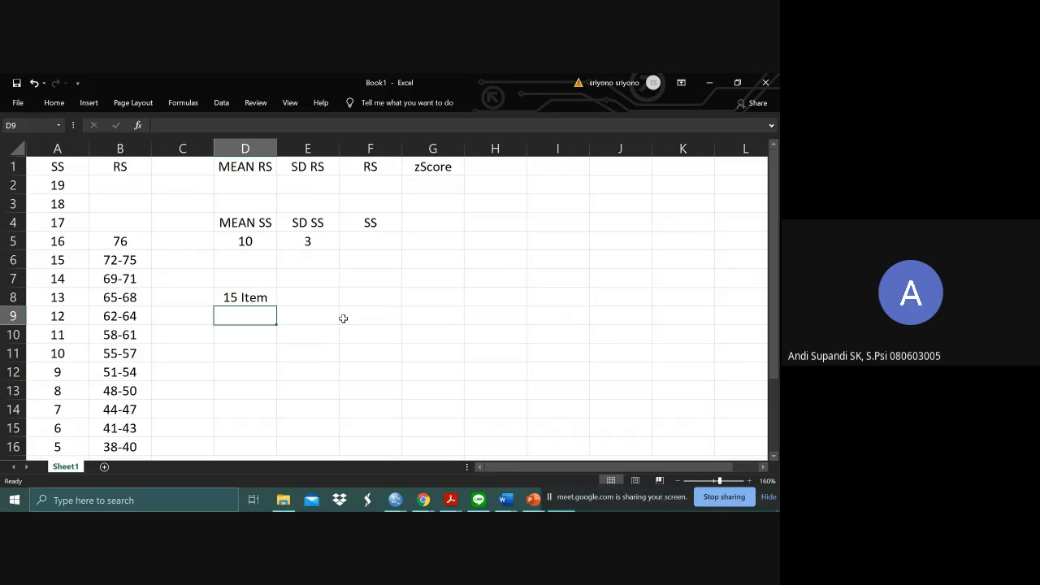
text(Skal)
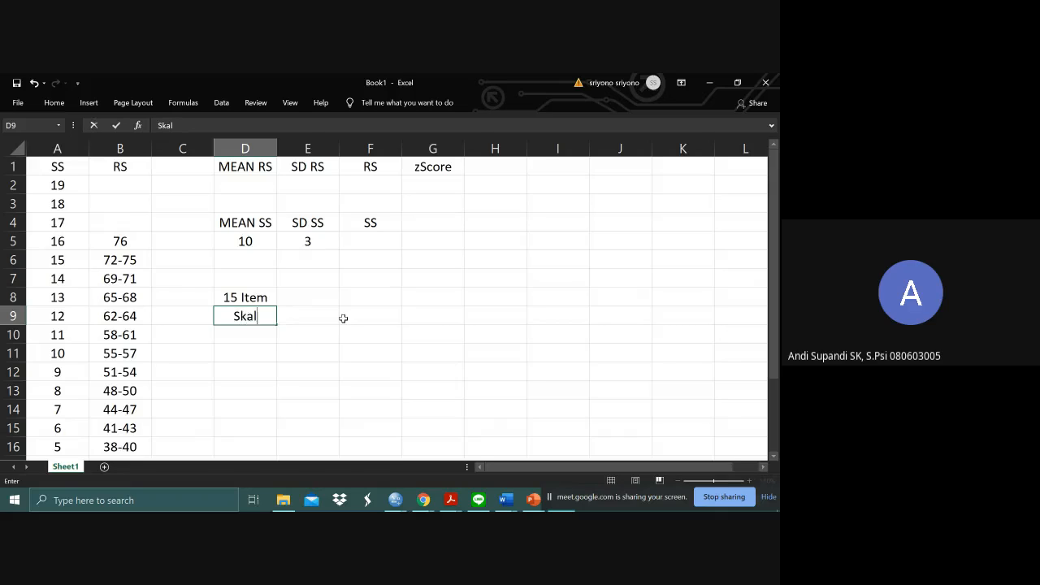
text(a 1-6)
key(Up)
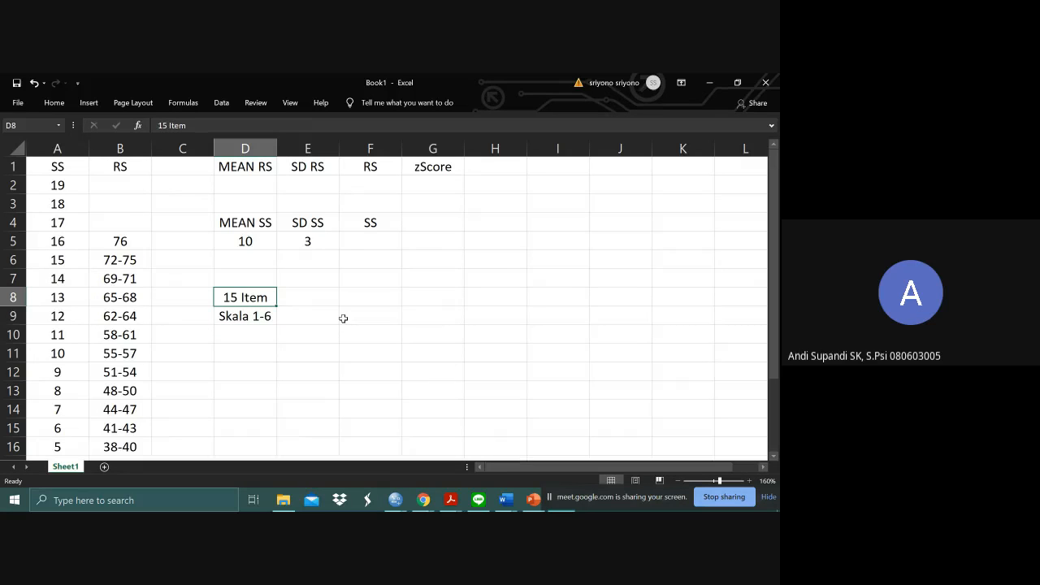
key(Down)
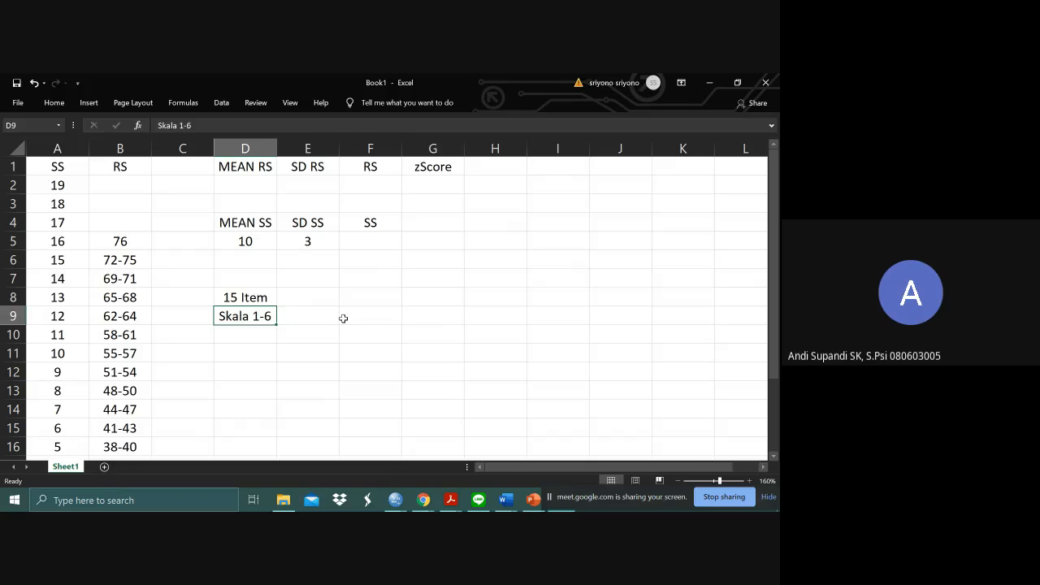
key(Down)
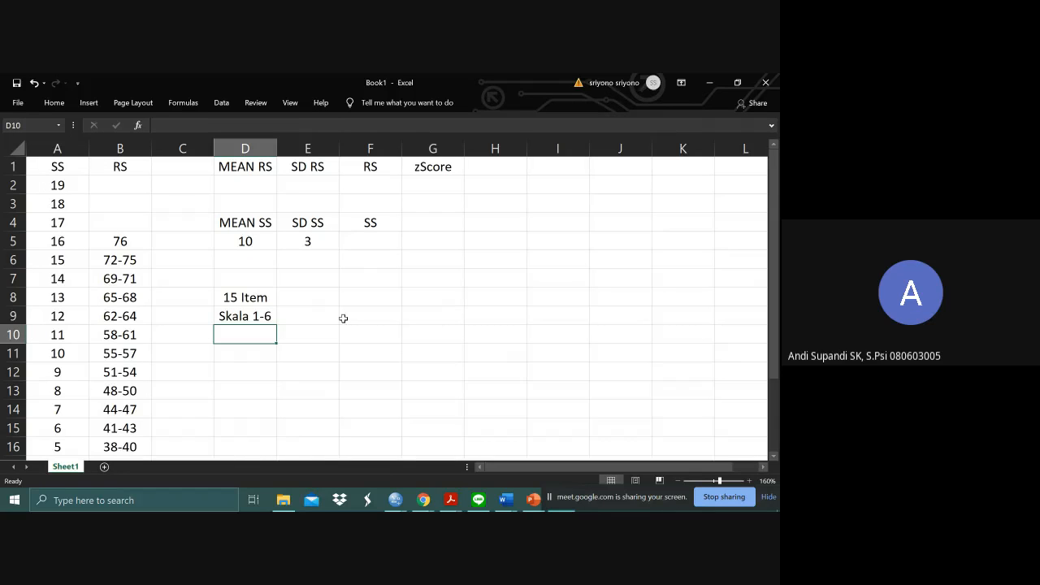
- Enter the heading All Possible Score in cell E7 and widen column E to fit it
click(305, 299)
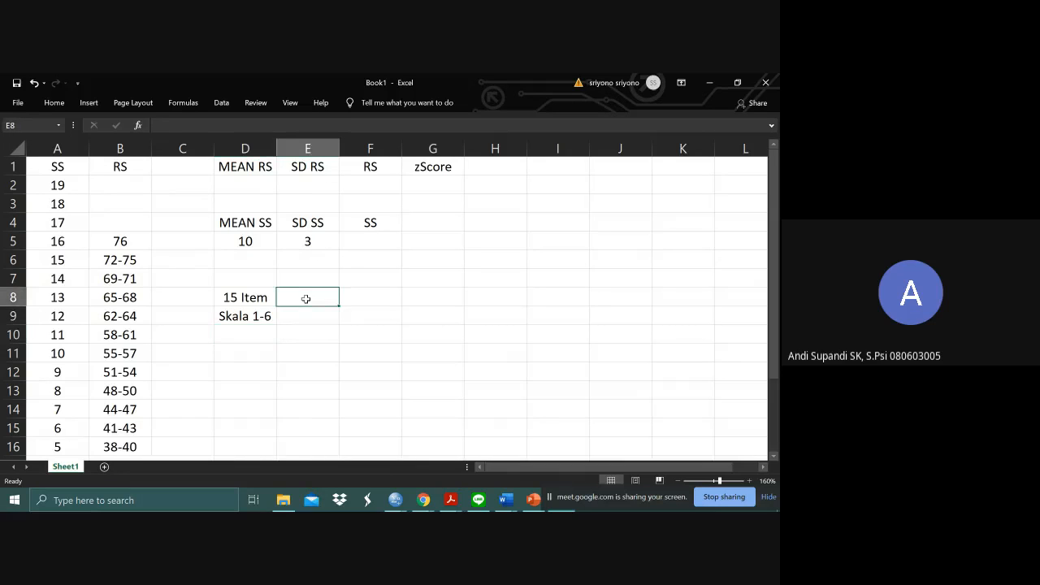
key(Up)
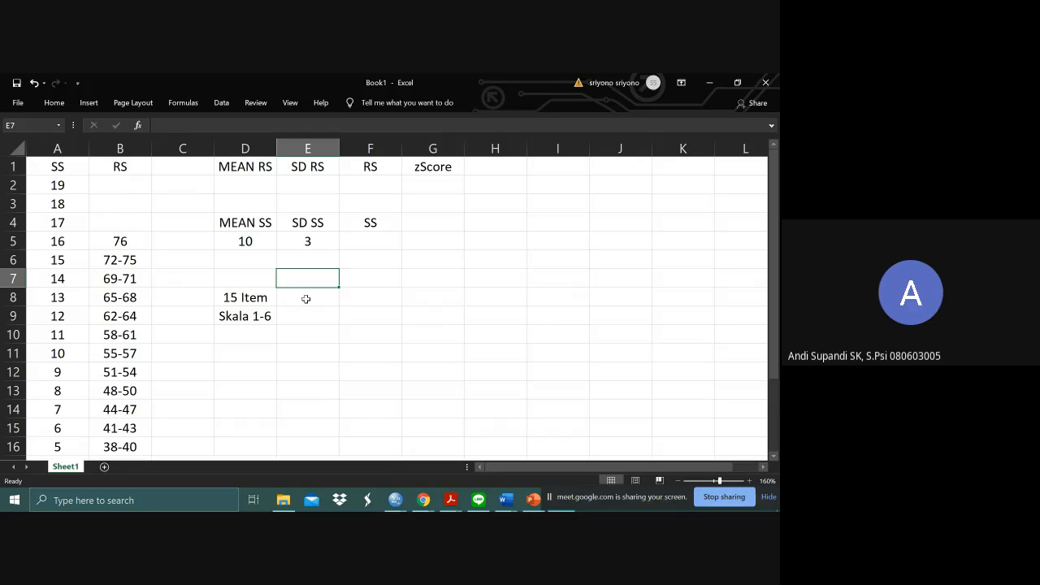
text(All Possi)
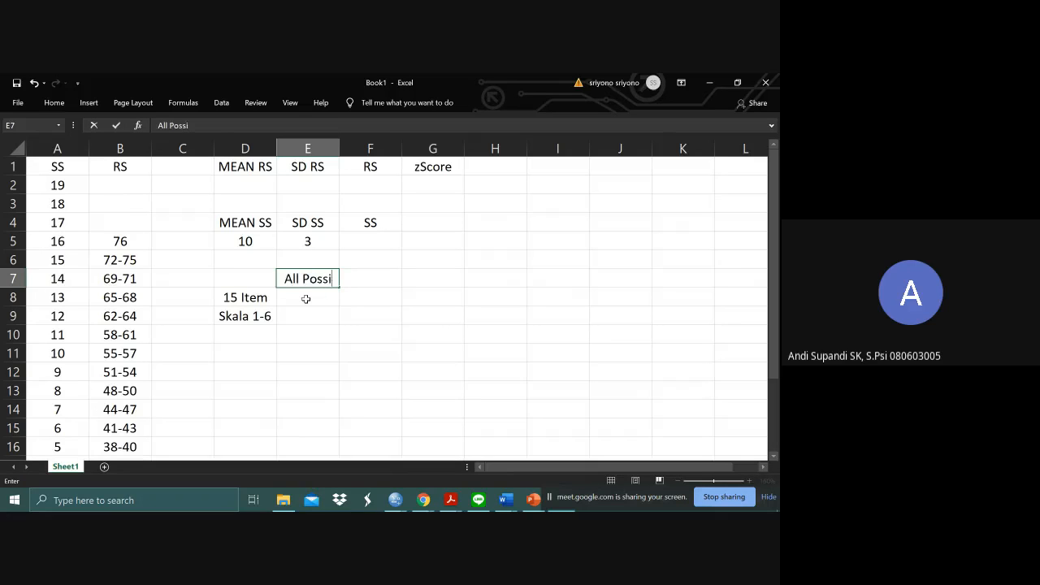
text(b)
key(BackSpace)
text(ble Score)
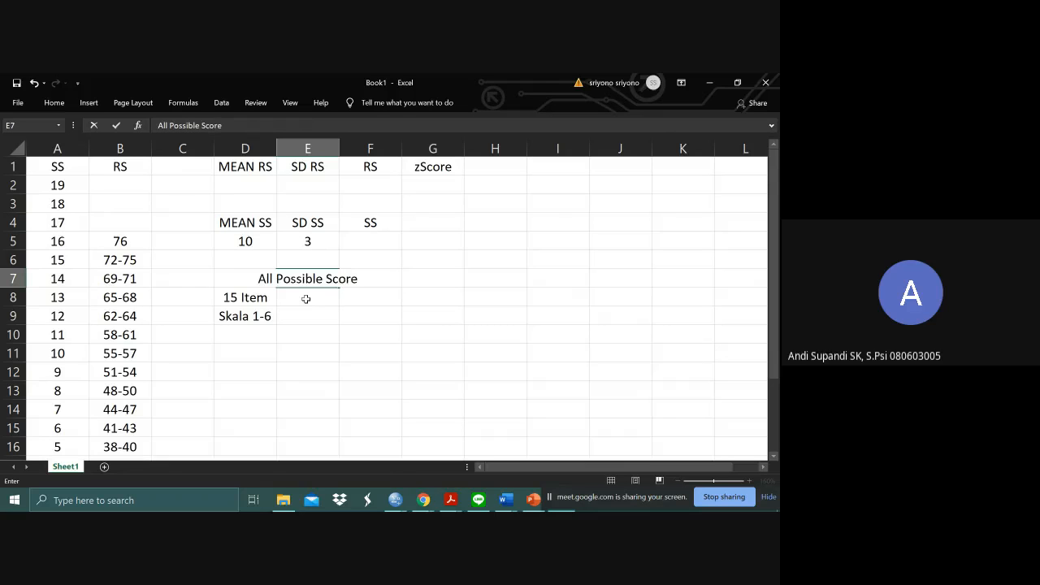
key(Return)
click(331, 276)
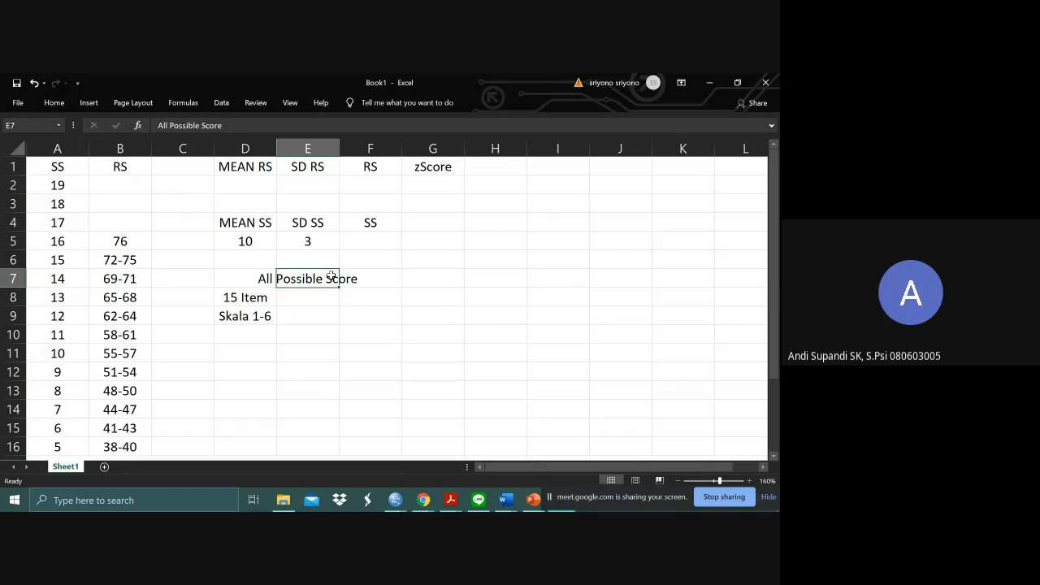
double_click(338, 148)
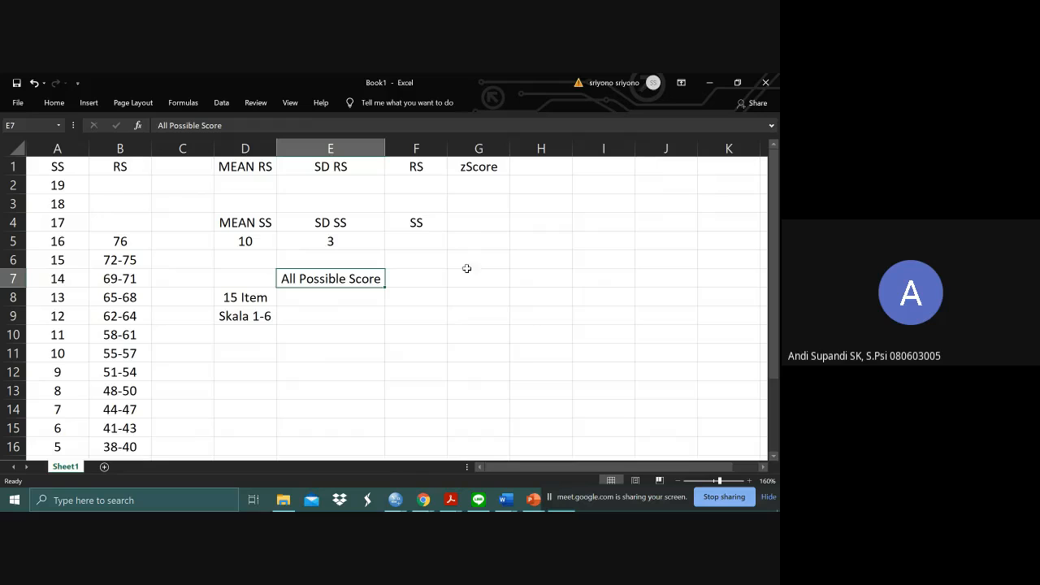
- Add the headings Maximum in cell F7 and Minimum in cell G7
click(403, 280)
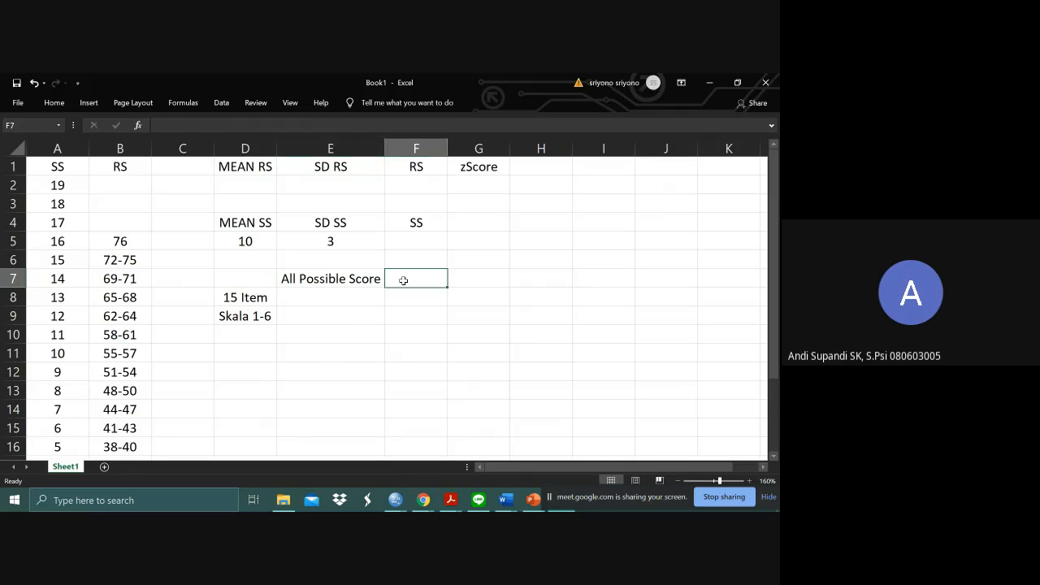
text(MA)
key(BackSpace)
text(a)
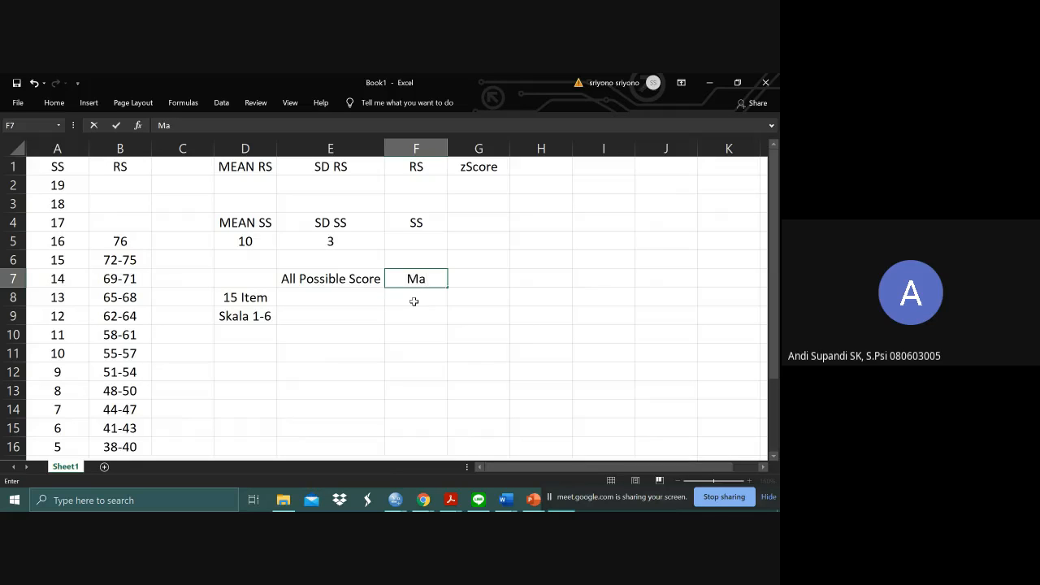
text(ximum)
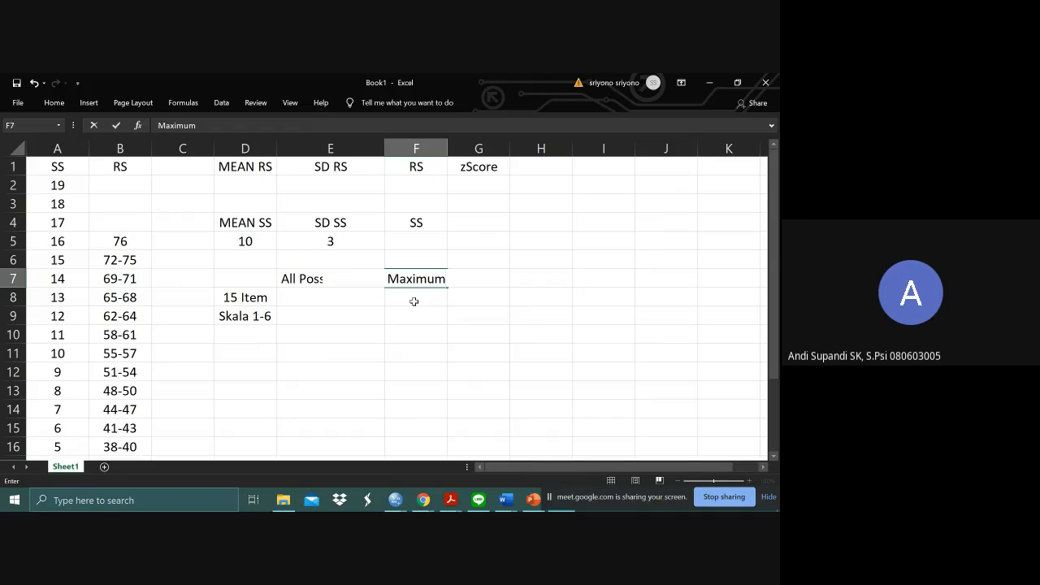
key(Tab)
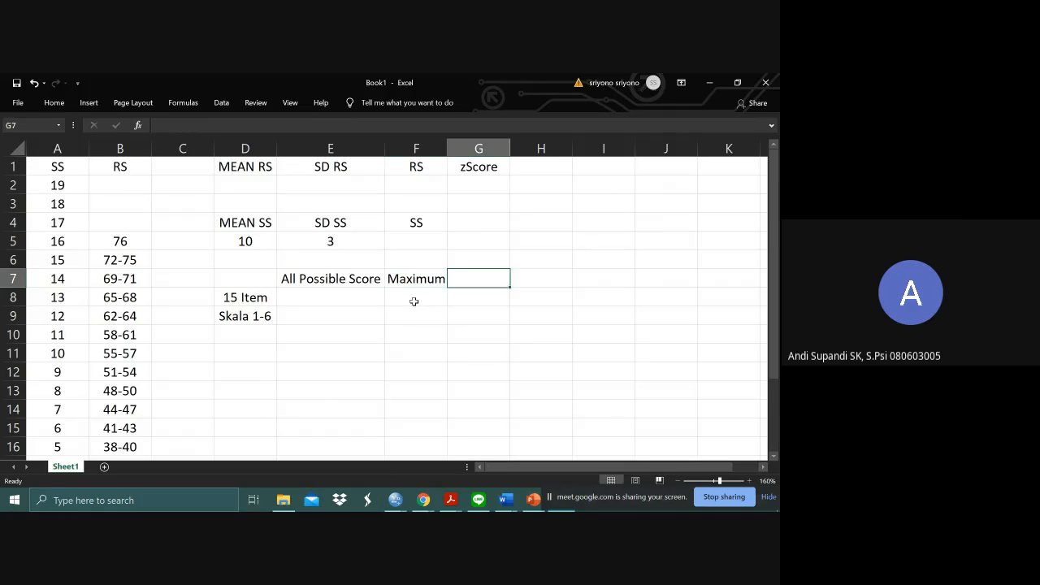
text(Minimum)
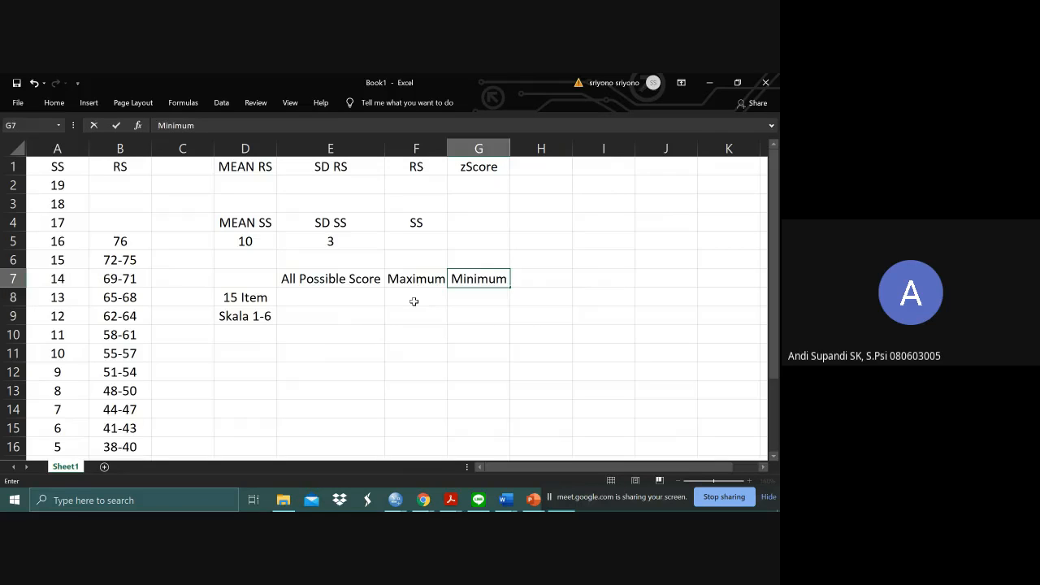
key(Return)
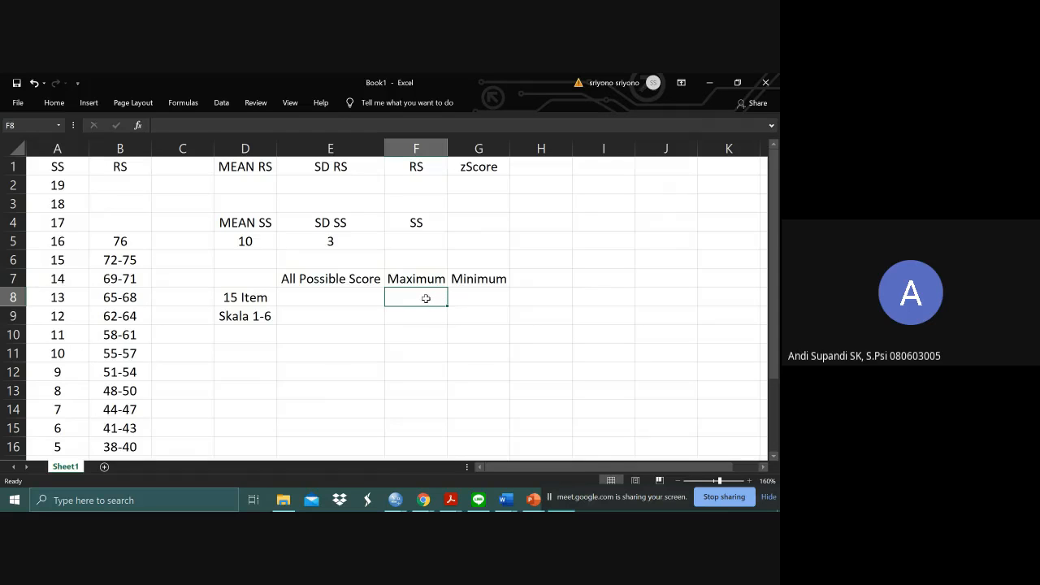
- Enter 90 under Maximum in cell F8 and 15 under Minimum in cell G8
text(90)
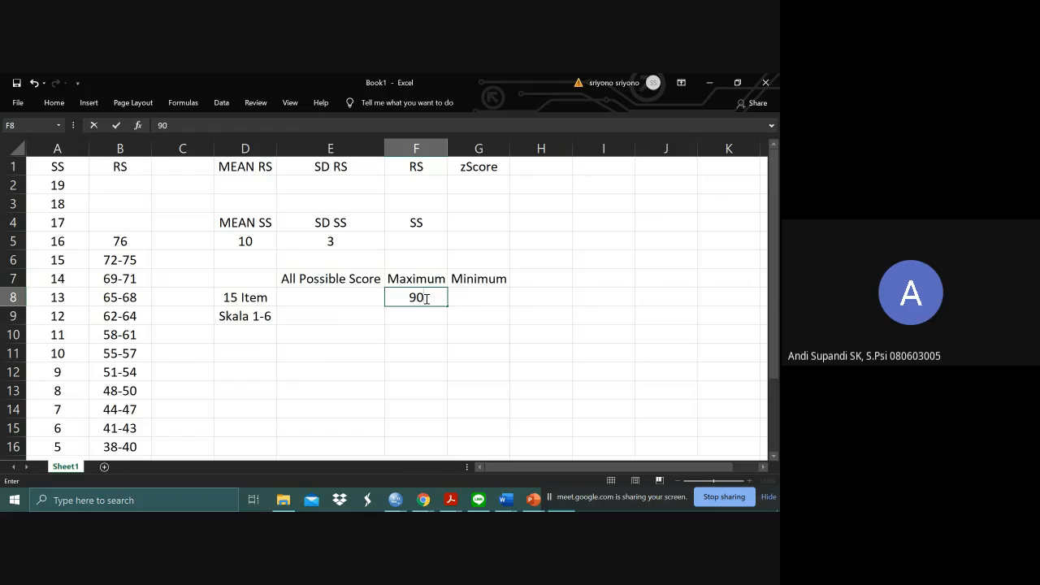
key(Tab)
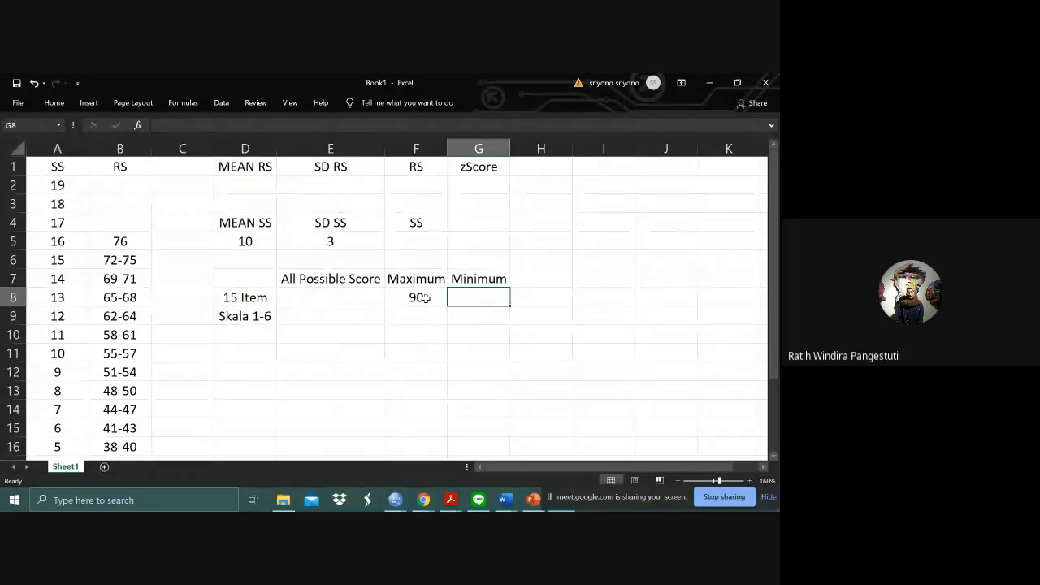
text(0)
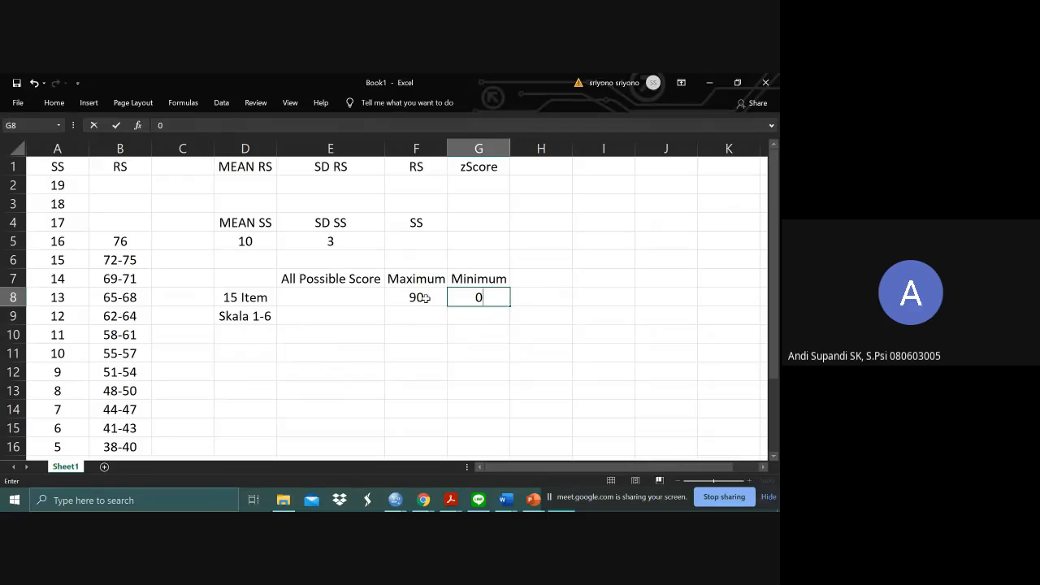
key(BackSpace)
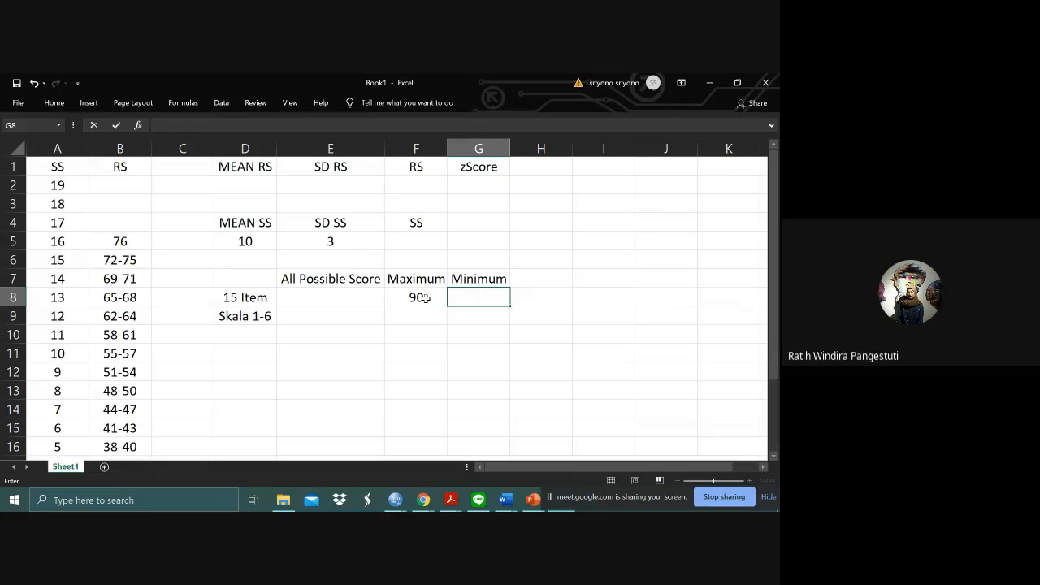
text(15)
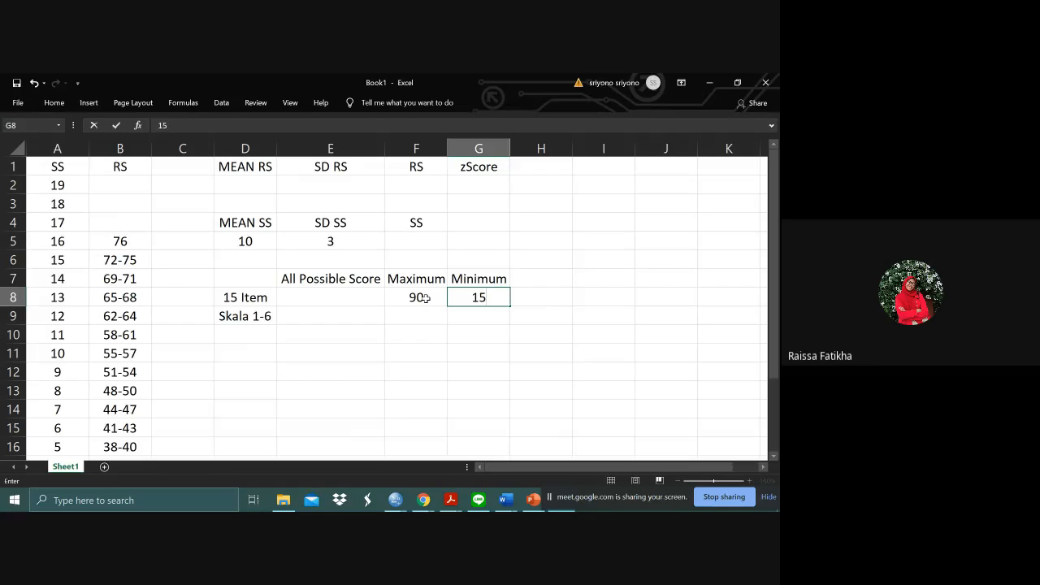
key(Return)
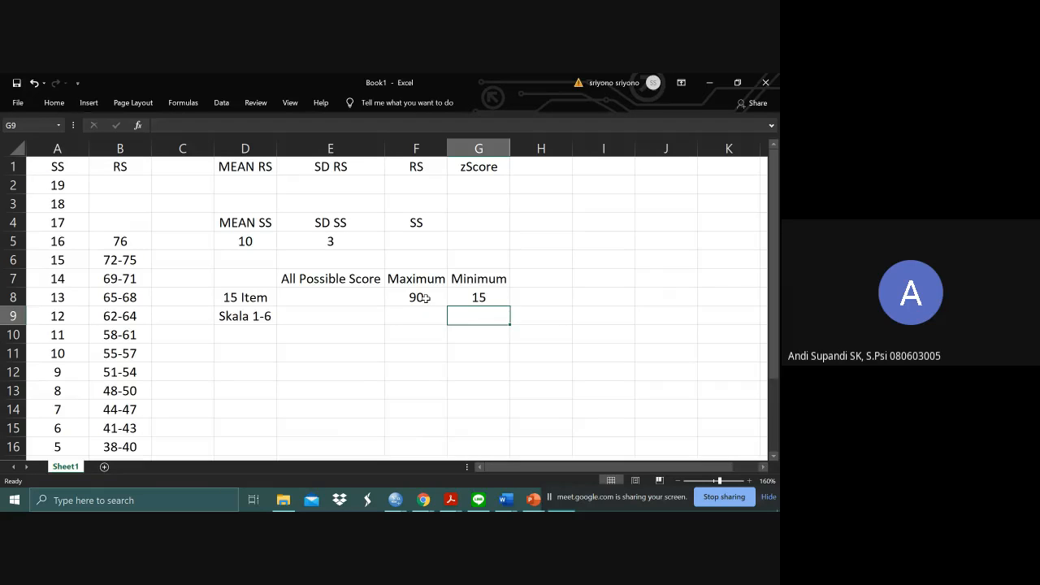
- Examine the highest and lowest filled entries in the RS column against the possible maximum and minimum scores
key(Left)
key(Left)
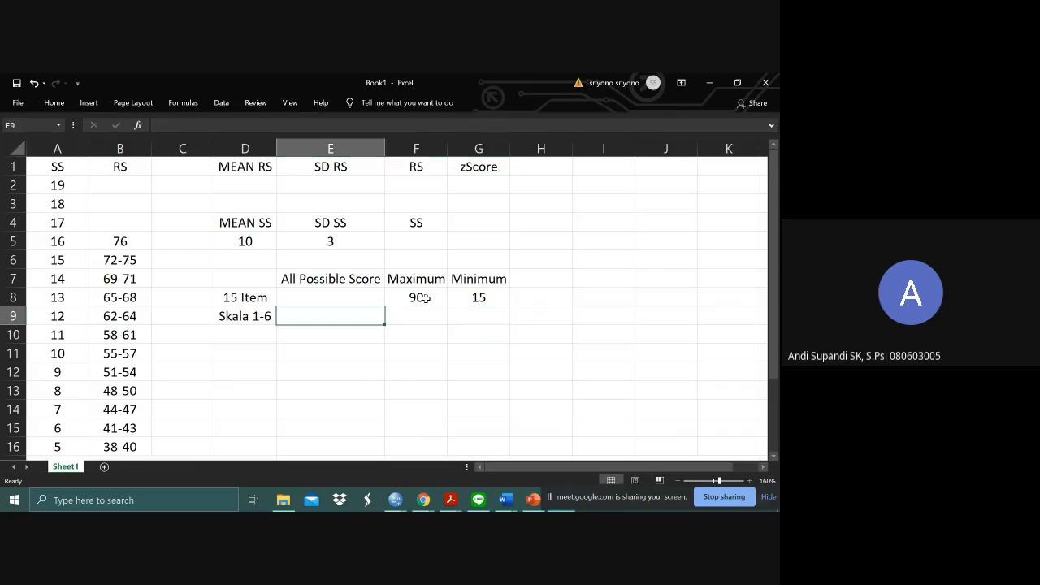
key(Up)
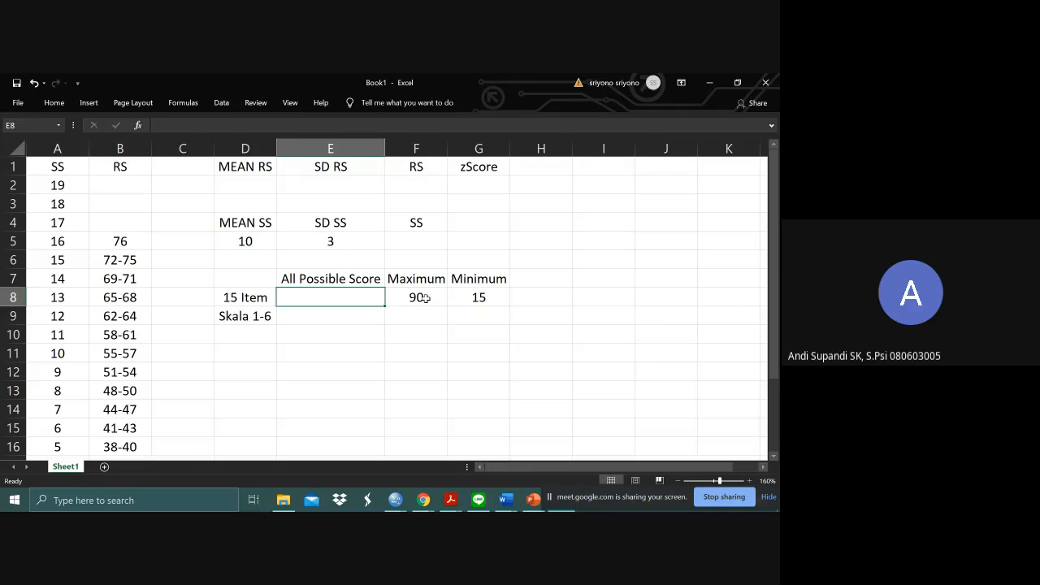
click(134, 245)
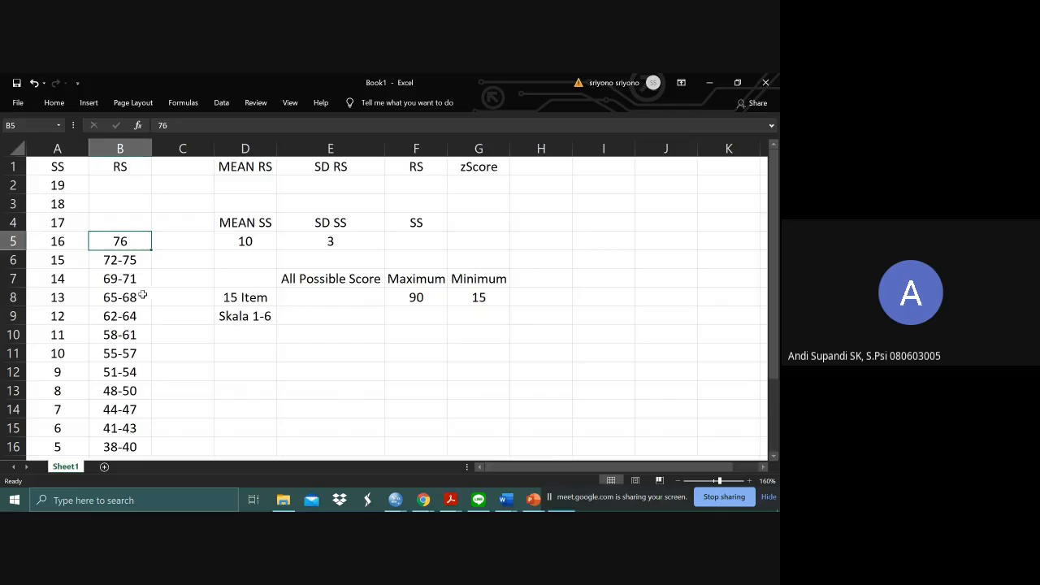
scroll(151, 345, down, 8)
scroll(151, 344, up, 7)
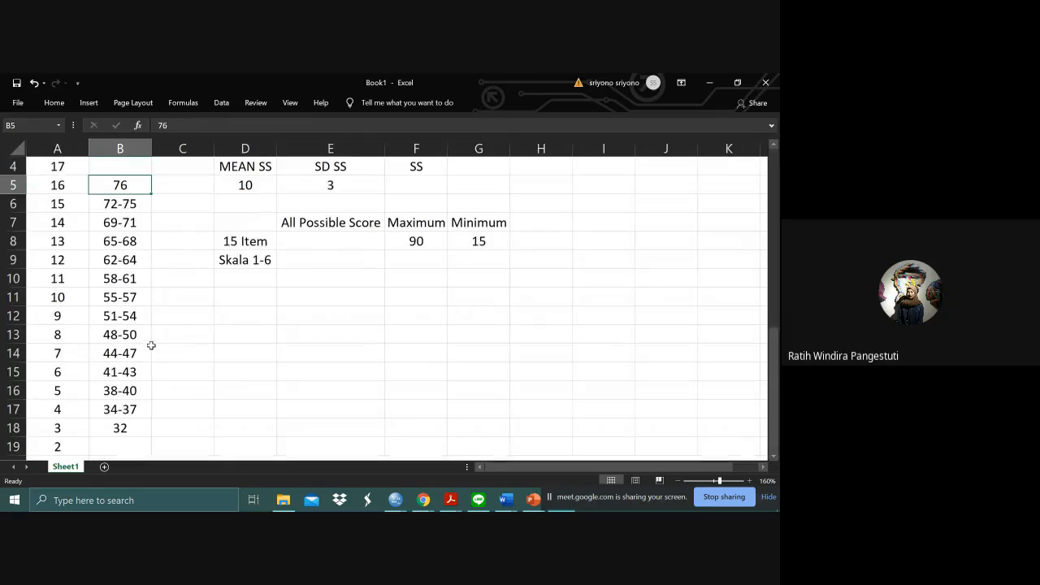
click(120, 444)
click(120, 429)
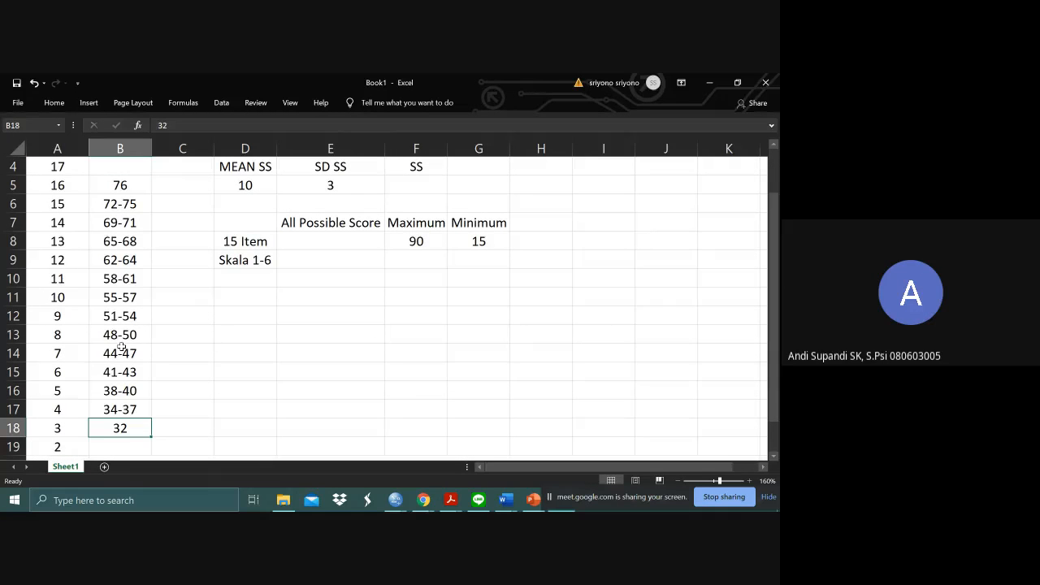
scroll(121, 347, down, 1)
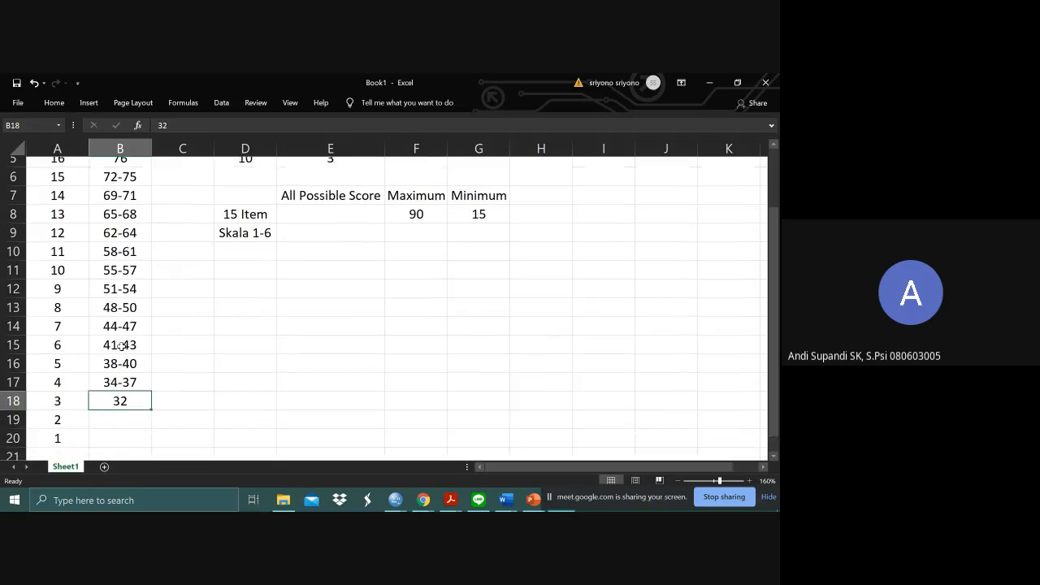
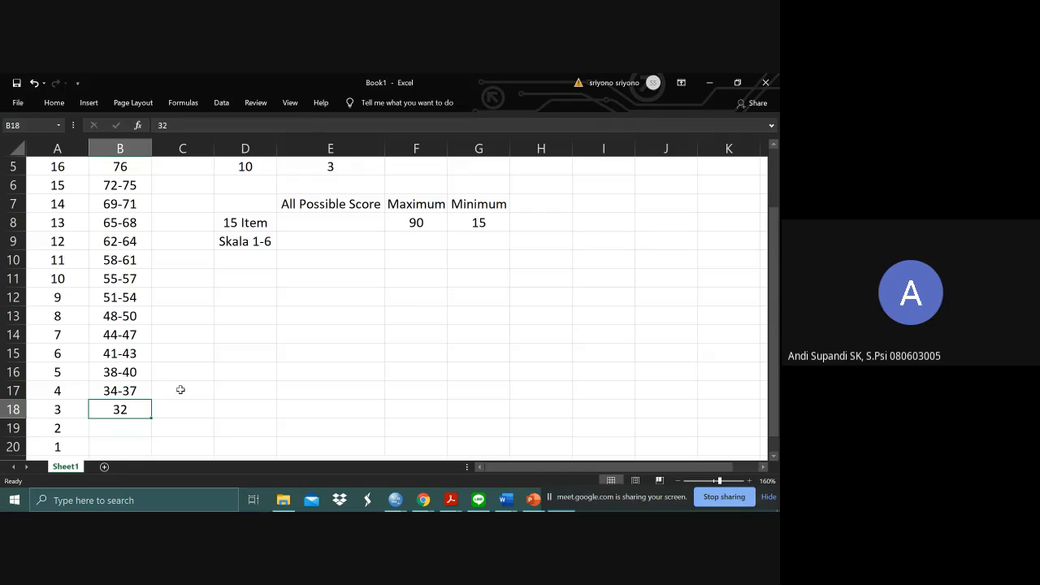
- Switch to the SPSS data editor and examine the unrounded M10SD3 values in the rows with standard score 12
key(alt+Tab)
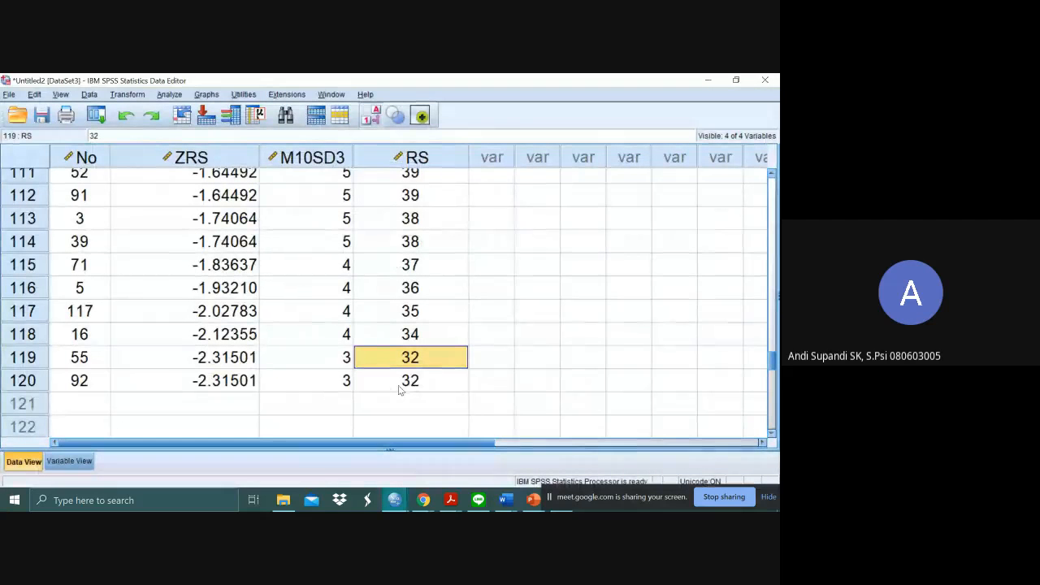
click(399, 388)
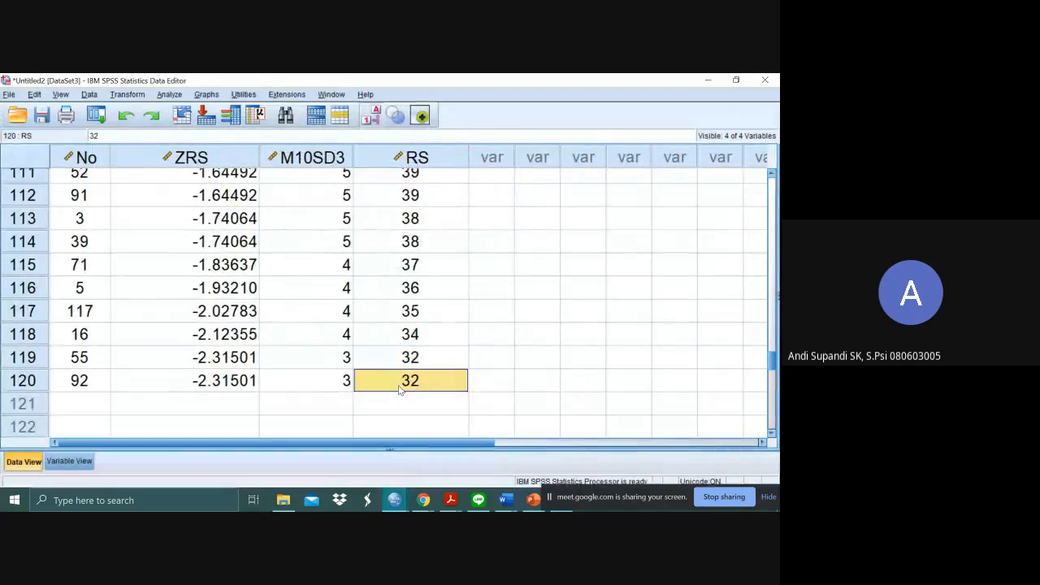
scroll(401, 305, up, 1)
scroll(402, 305, up, 20)
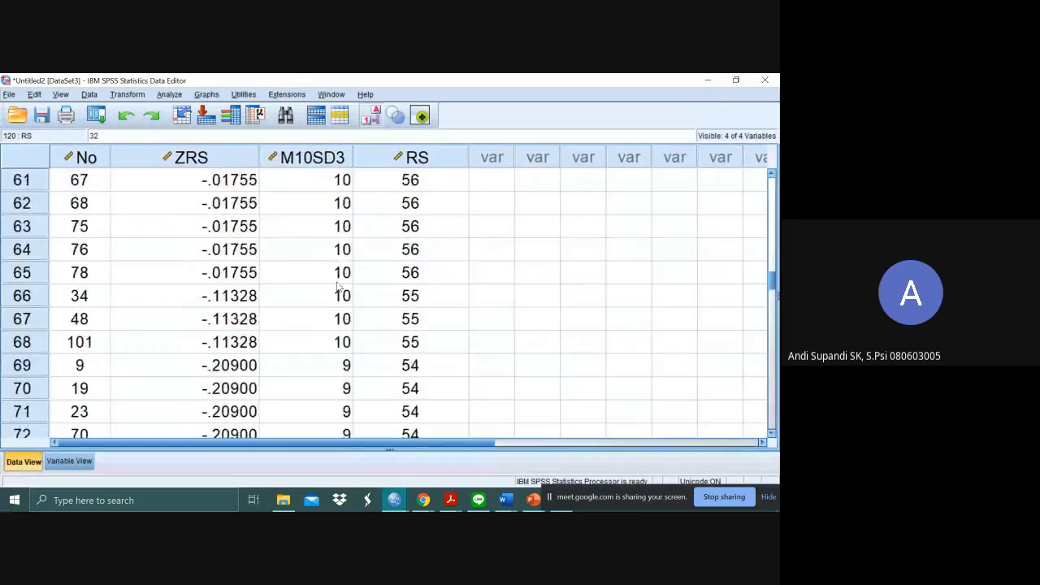
click(340, 275)
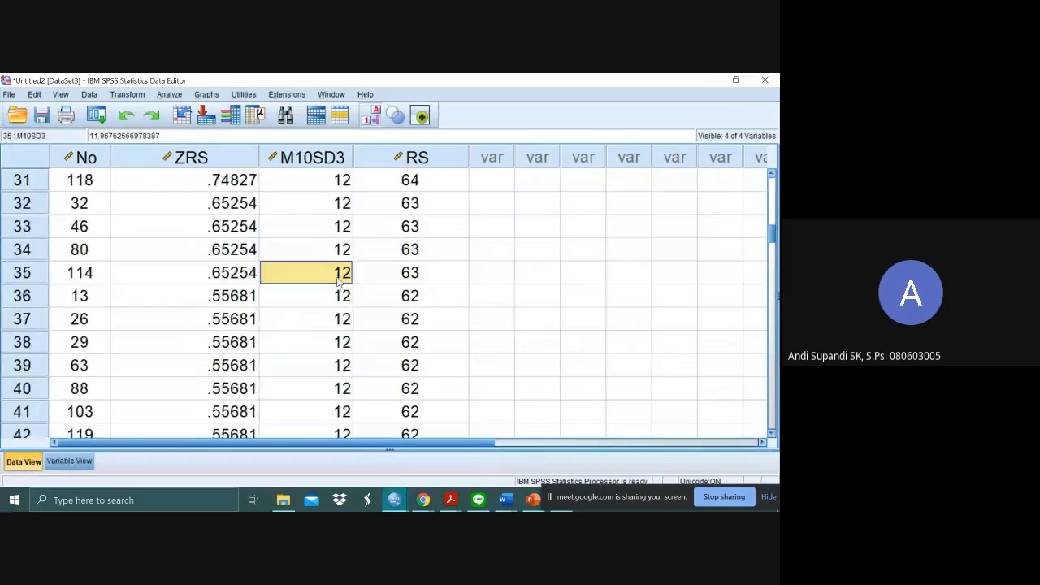
key(Left)
key(Right)
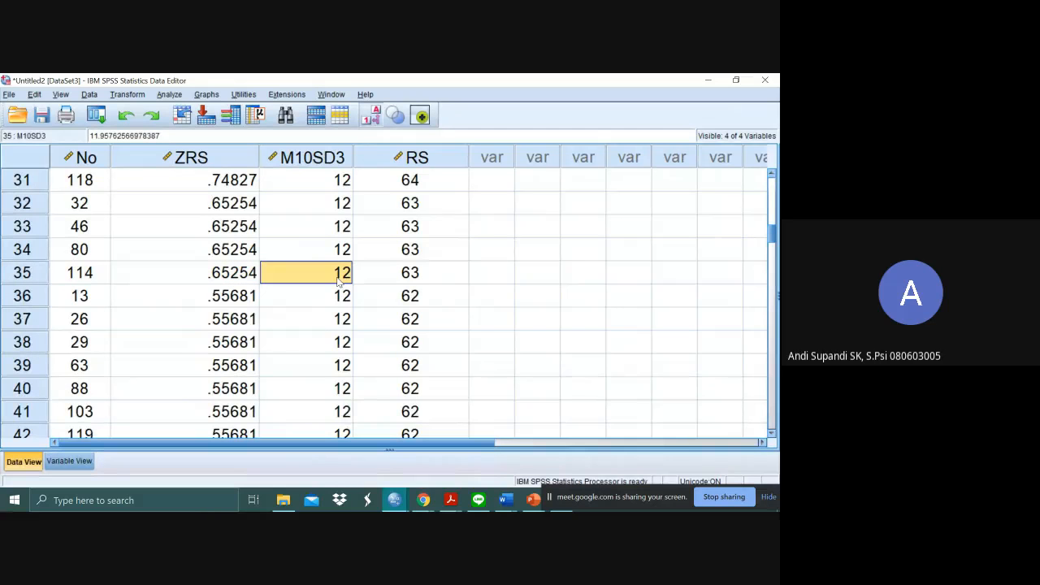
scroll(339, 276, up, 4)
scroll(339, 276, down, 3)
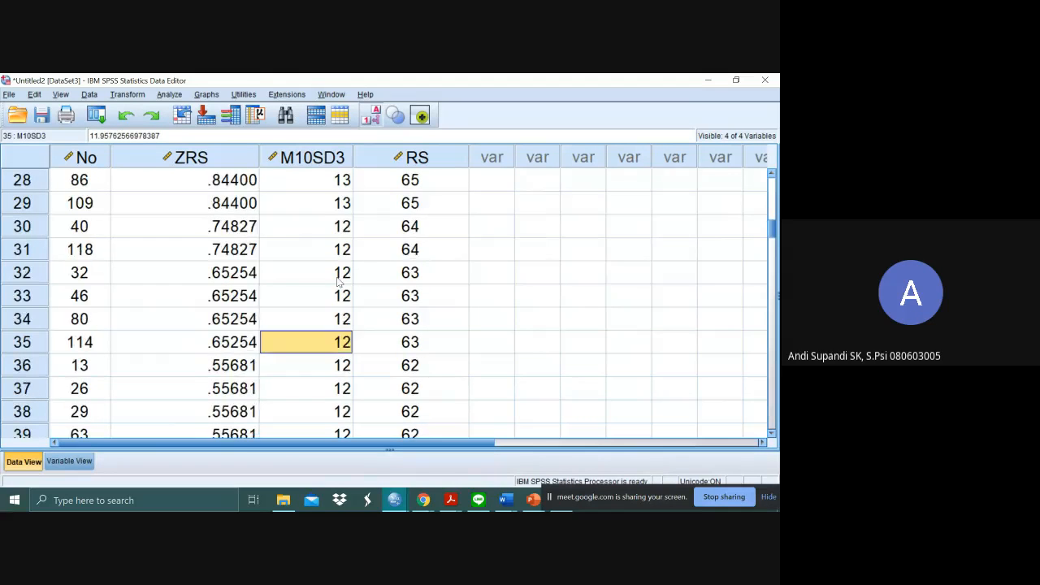
click(338, 229)
key(Down)
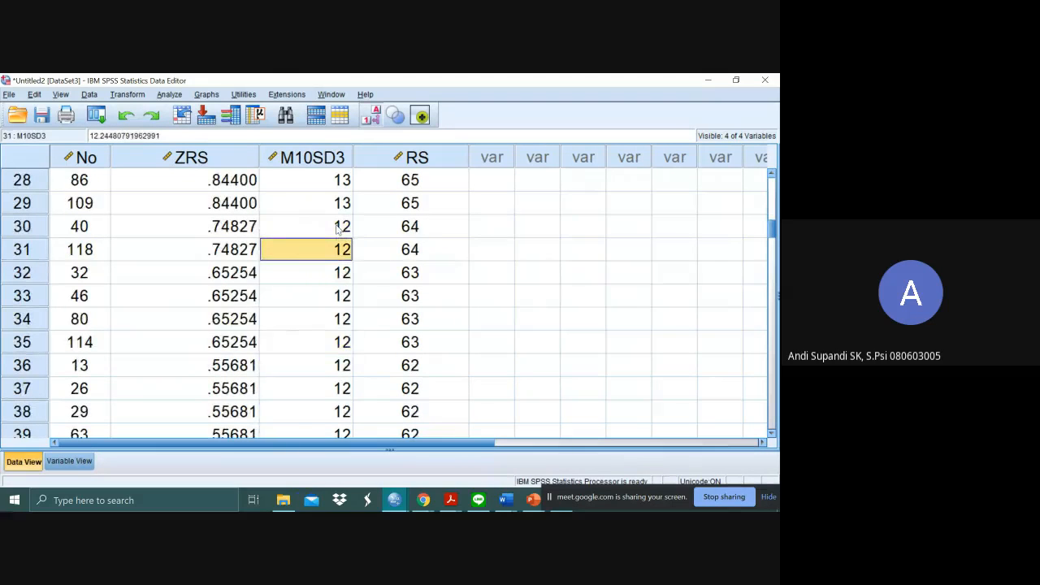
key(Down)
key(Down)
key(Down)
key(Down)
key(Down)
key(Down)
key(Down)
key(Down)
key(Down)
key(Down)
key(Down)
key(Down)
key(Down)
key(Down)
key(Down)
key(Down)
key(Down)
key(Down)
key(Down)
key(Down)
key(Up)
key(Up)
key(Up)
key(Up)
key(Up)
key(Up)
key(Up)
key(Up)
key(Up)
key(Up)
key(Up)
key(Up)
key(Up)
key(Up)
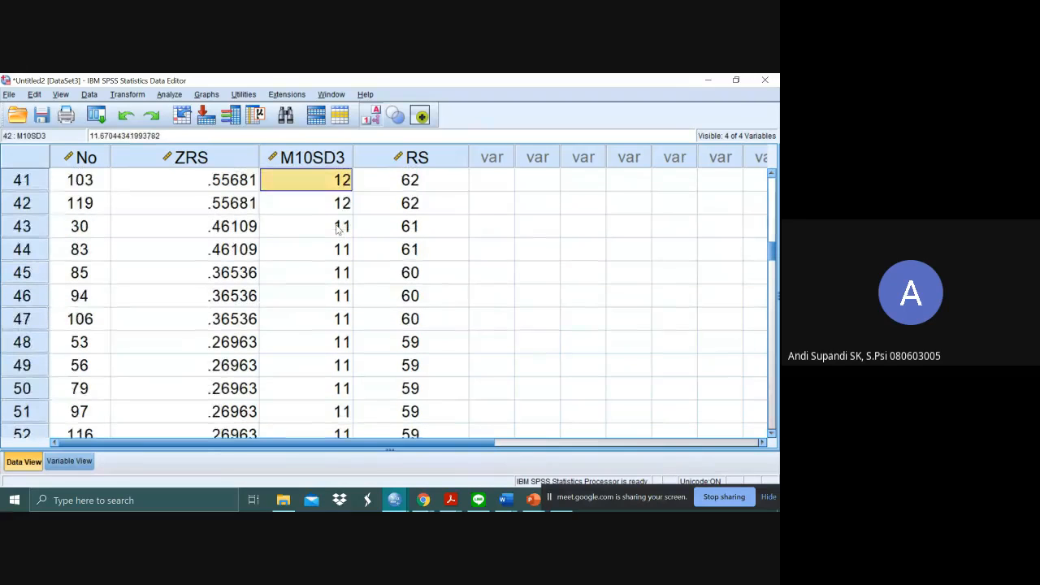
key(Down)
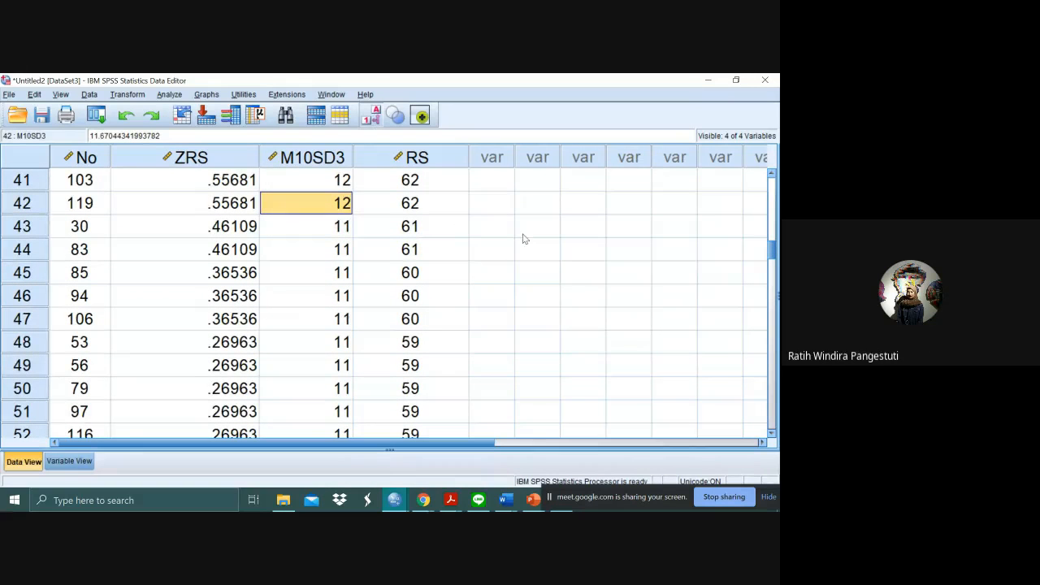
key(alt+Tab)
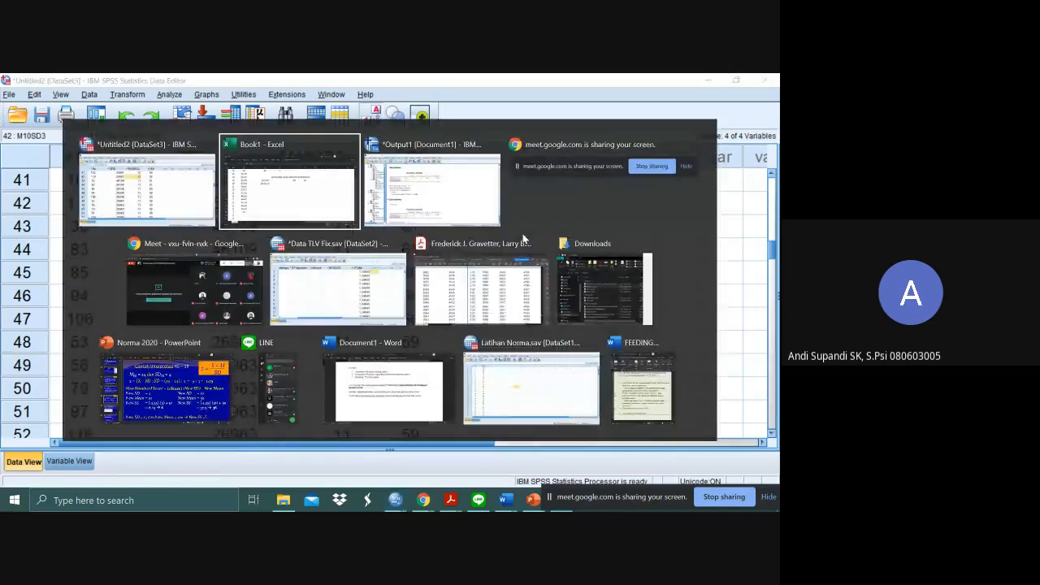
key(Escape)
- Examine the unrounded M10SD3 values and matching RS in the rows with standard score 13, down to the change to 12
scroll(288, 249, up, 10)
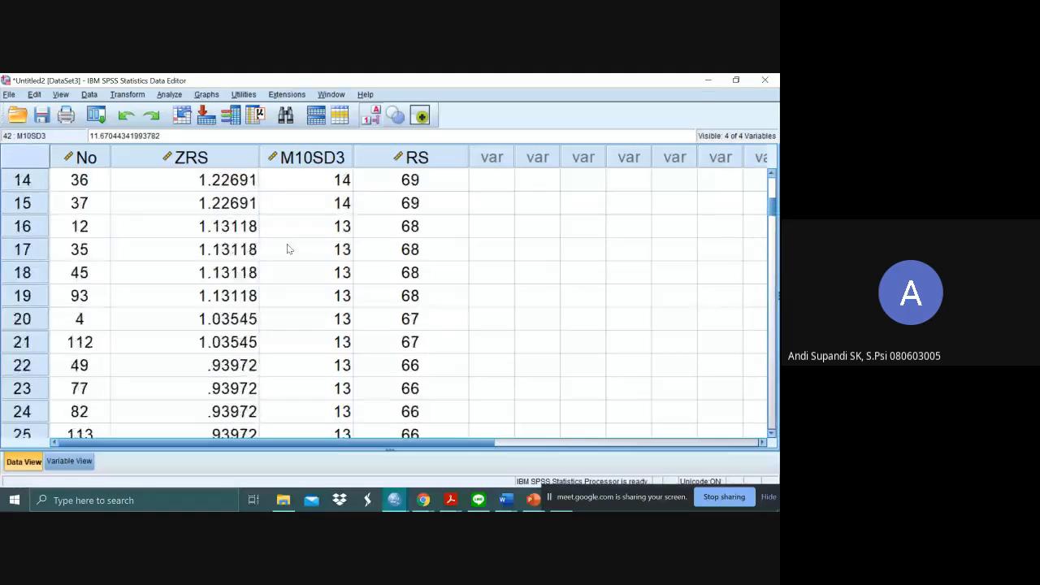
click(322, 301)
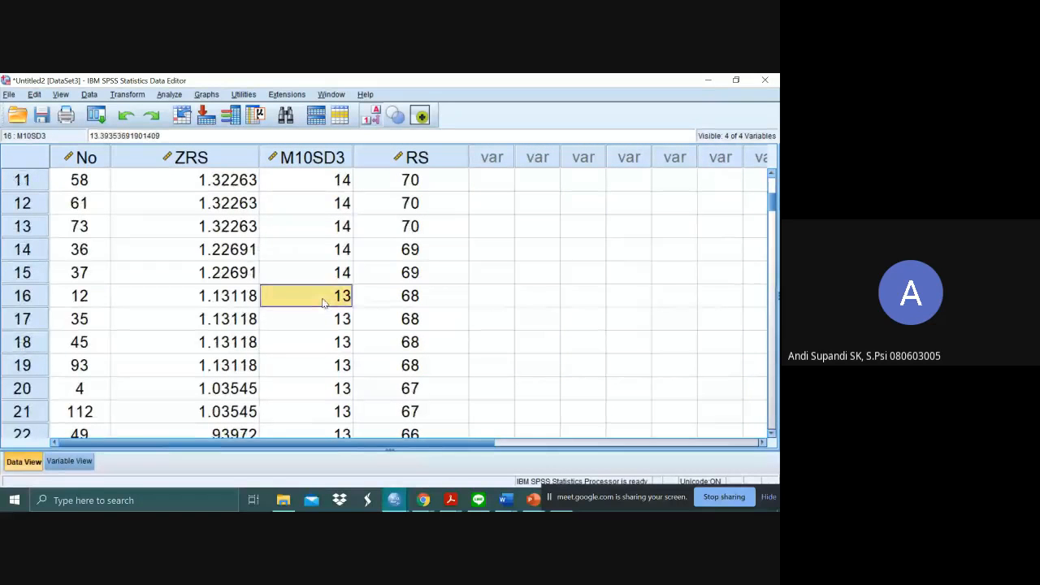
key(Down)
key(Down)
key(Down)
key(Down)
key(Down)
key(Down)
key(Down)
key(Down)
key(Down)
key(Down)
key(Down)
key(Down)
key(Down)
key(Down)
key(Down)
key(Down)
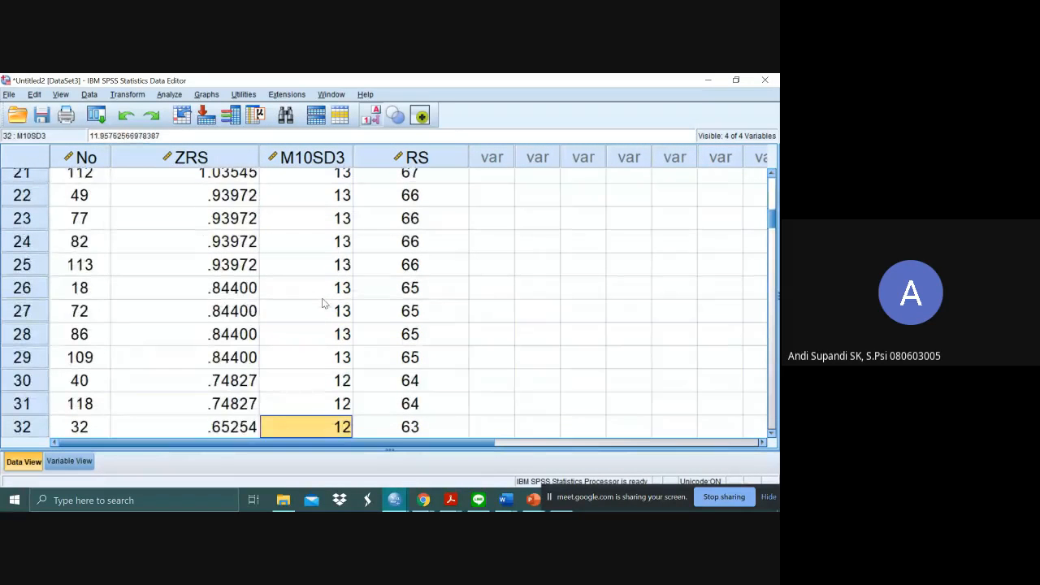
key(Up)
key(Up)
key(Up)
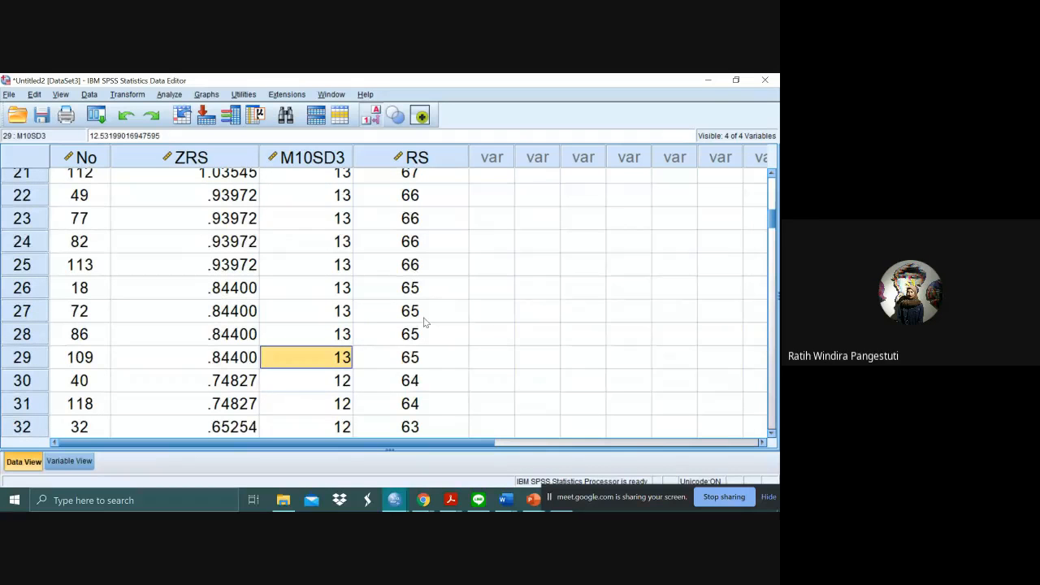
scroll(423, 323, up, 1)
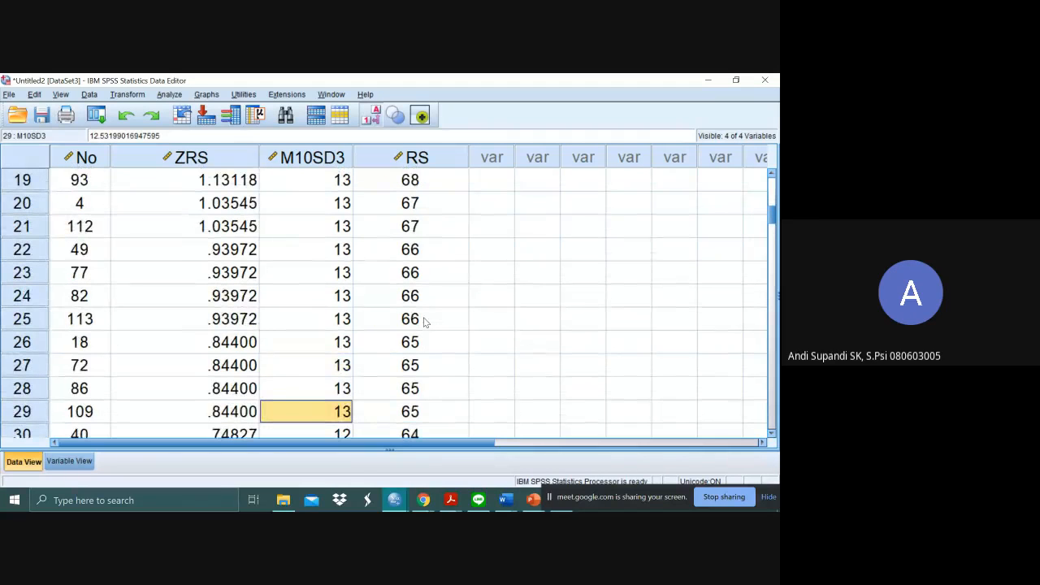
scroll(423, 323, down, 2)
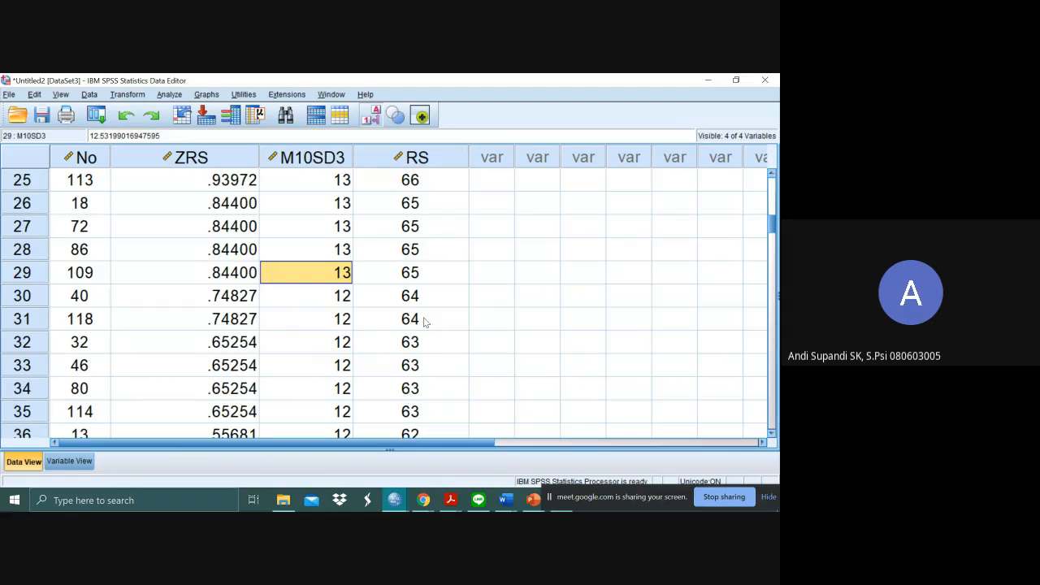
- Switch to the Excel workbook and compare the raw score entries for standard scores 4 and 3
key(alt+Tab)
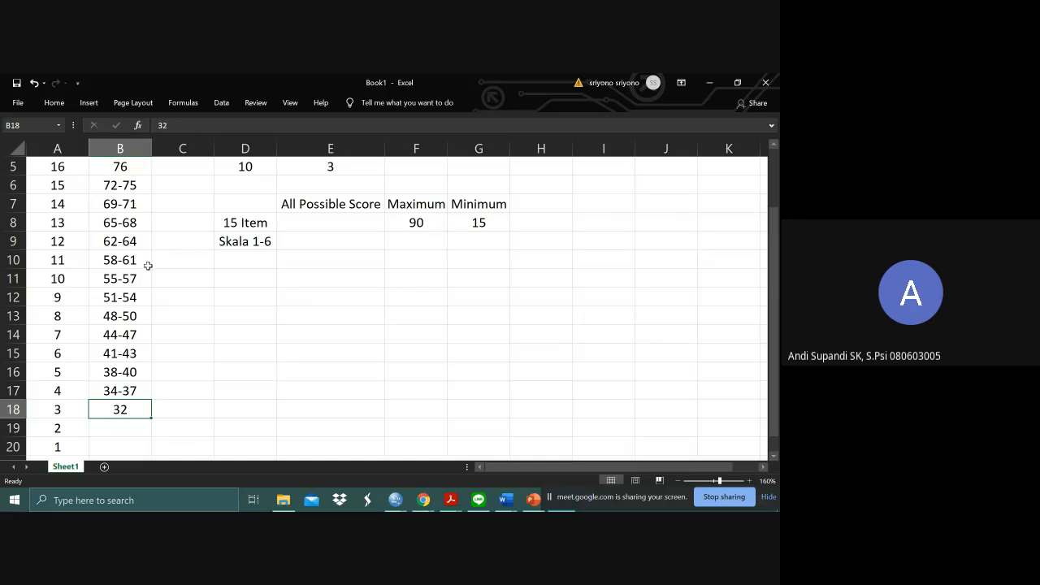
click(136, 388)
click(138, 407)
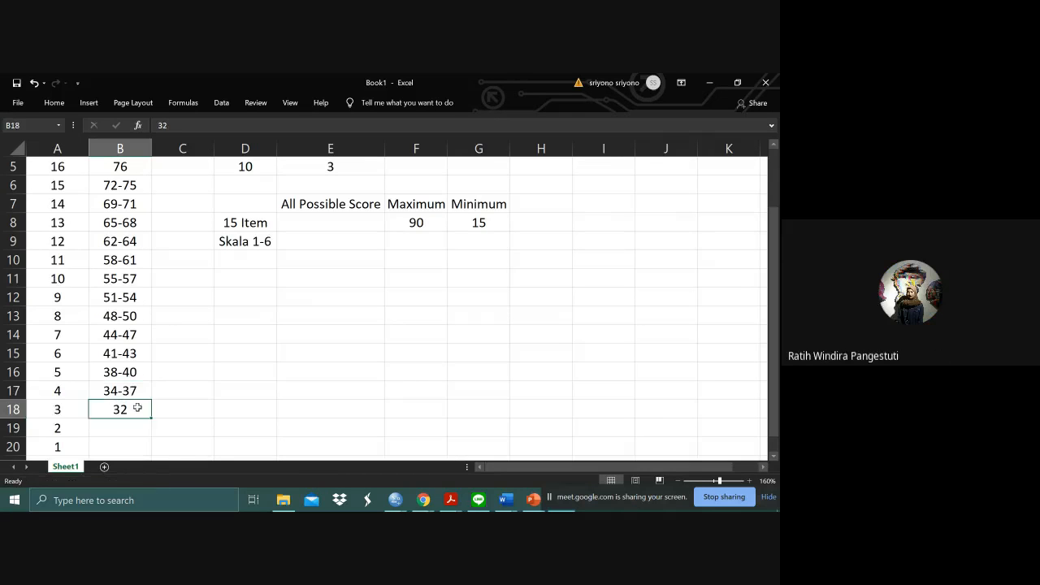
click(139, 395)
click(141, 406)
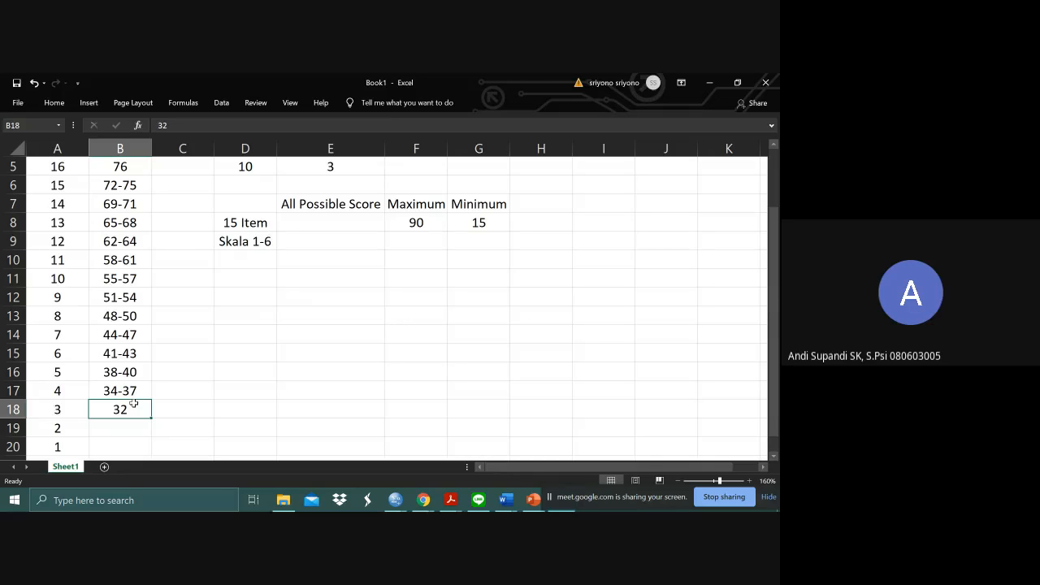
click(142, 392)
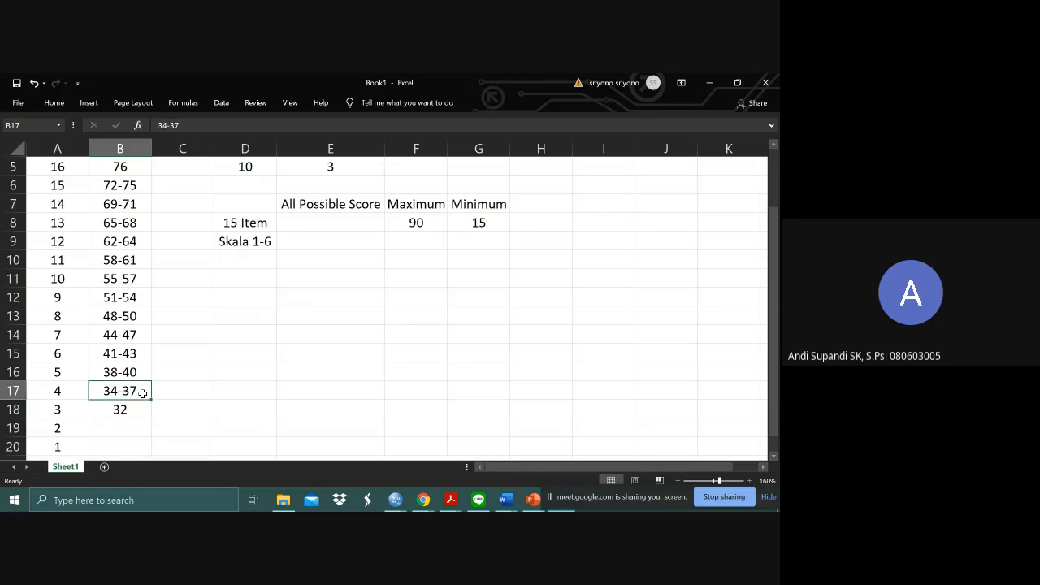
click(141, 409)
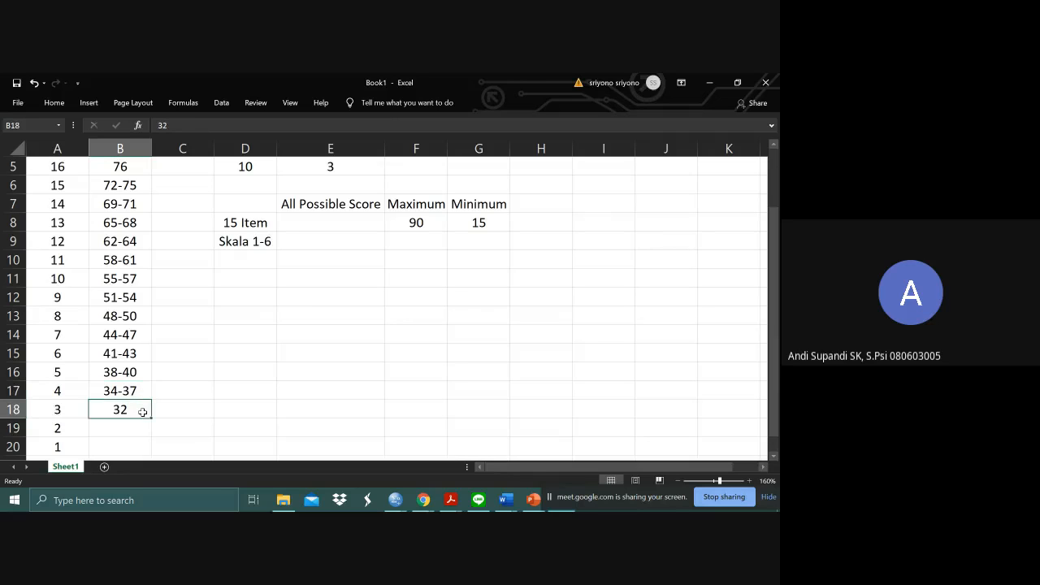
- Review the MEAN RS heading, the empty cell beneath it and the rest of the conversion table
click(252, 166)
key(Up)
key(Up)
key(Up)
key(Up)
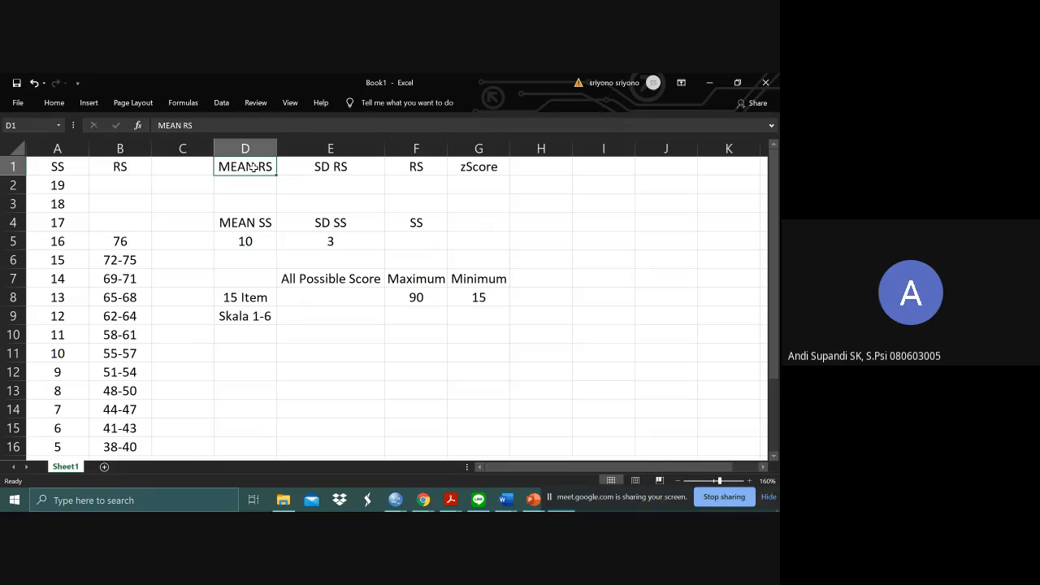
click(257, 188)
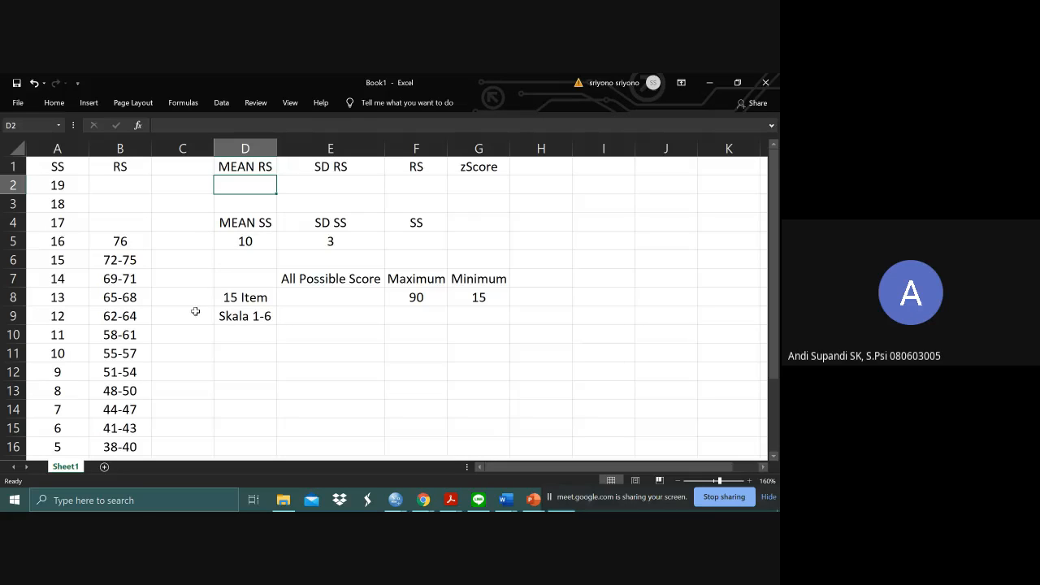
scroll(204, 382, down, 4)
scroll(205, 383, up, 1)
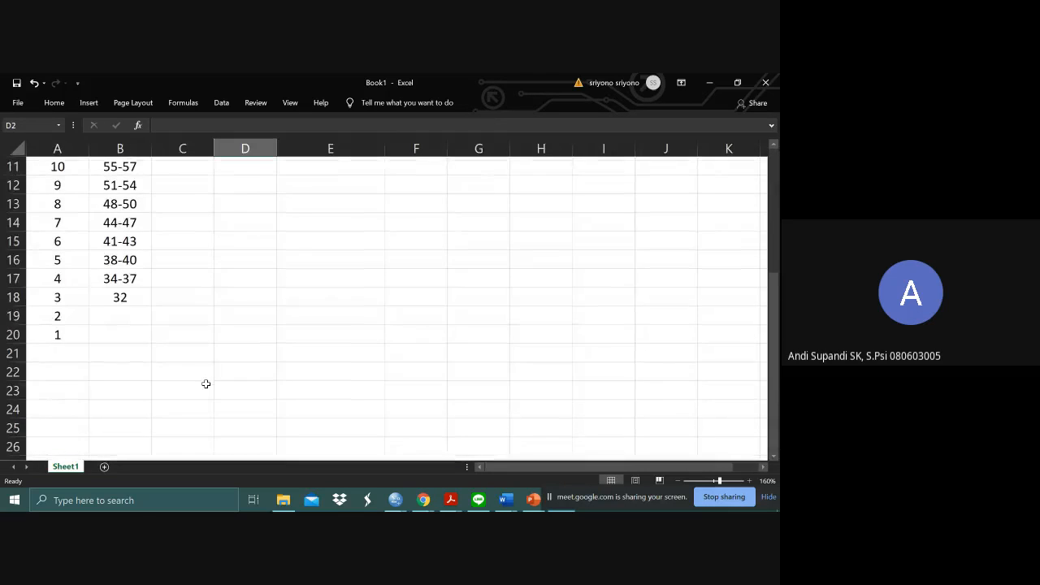
- Switch to the SPSS data editor and examine the RS and unrounded M10SD3 values where the standard score changes from 13 to 12
key(alt+Tab)
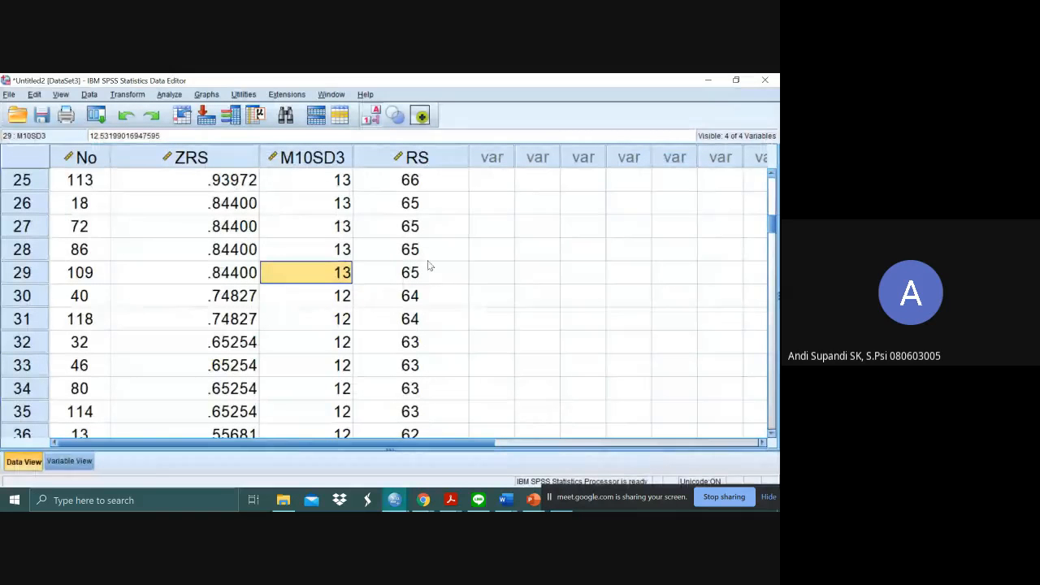
scroll(429, 266, up, 5)
scroll(429, 266, up, 3)
scroll(429, 266, down, 8)
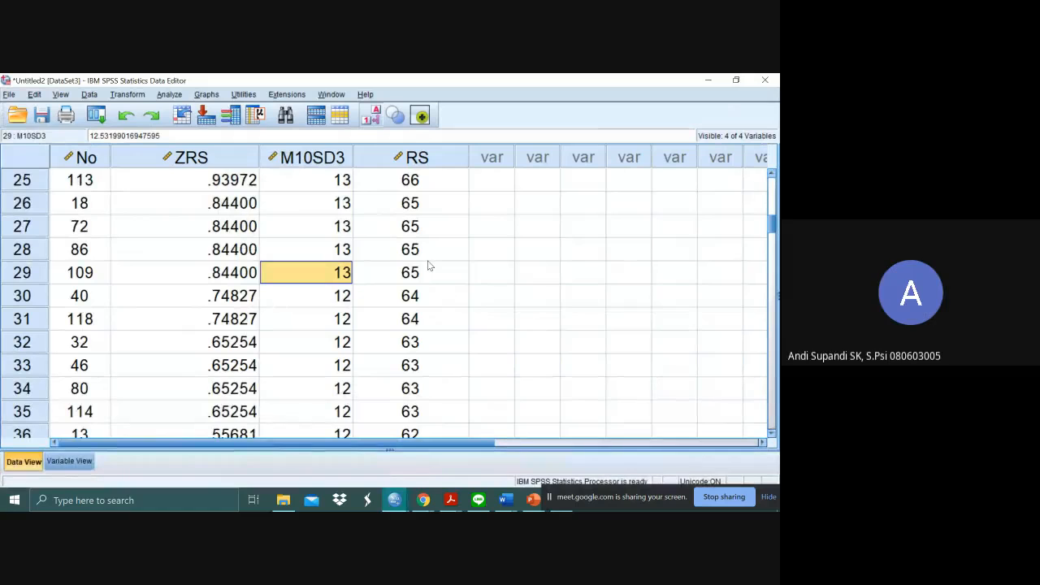
click(373, 274)
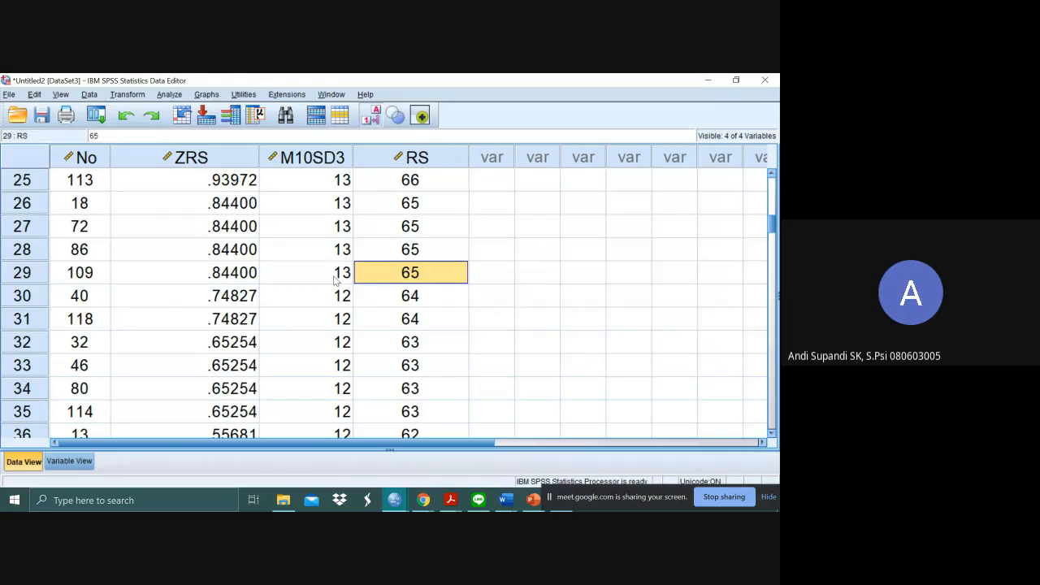
click(339, 277)
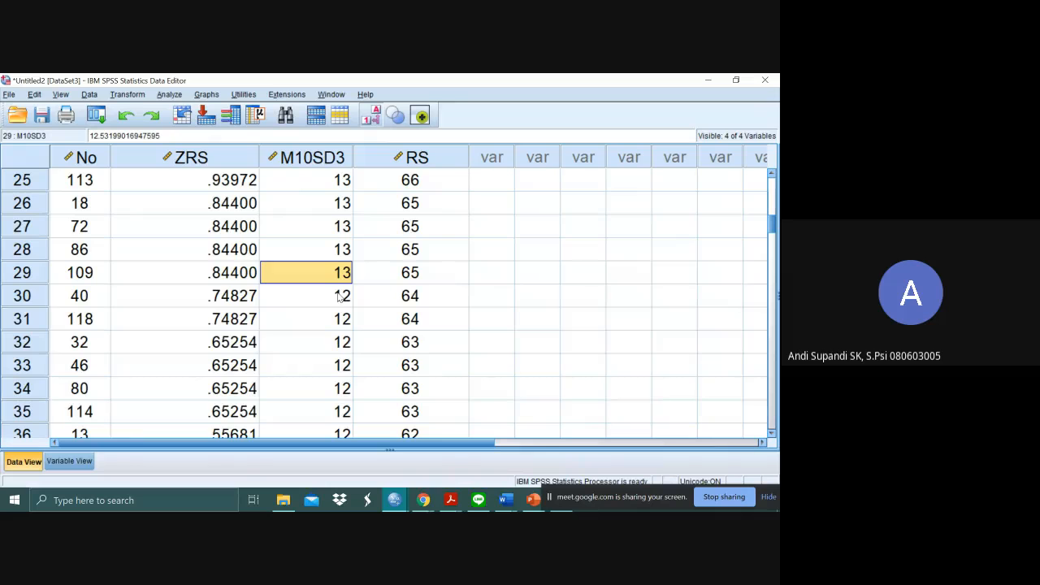
scroll(341, 312, up, 3)
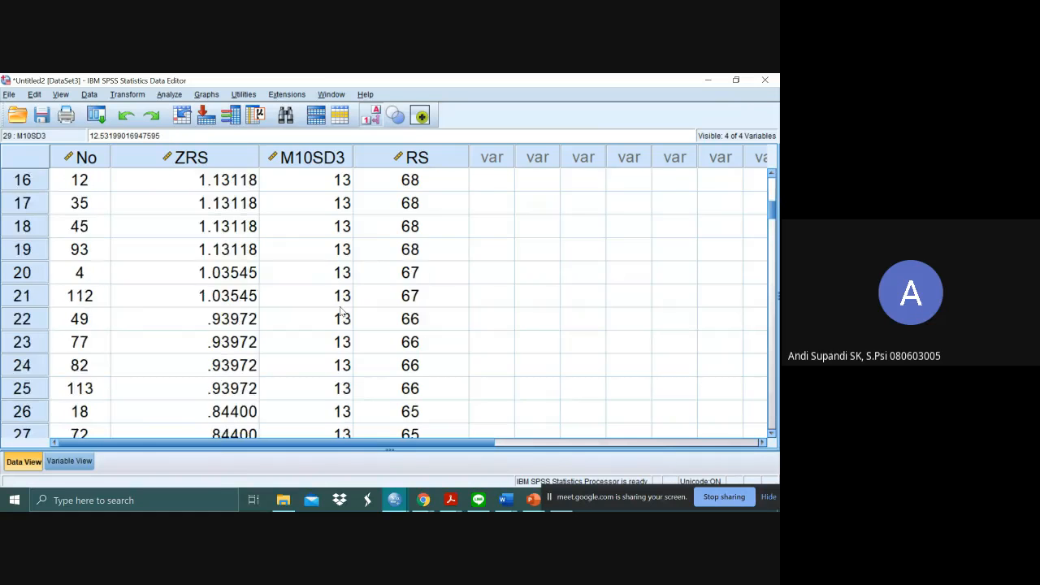
scroll(341, 312, down, 3)
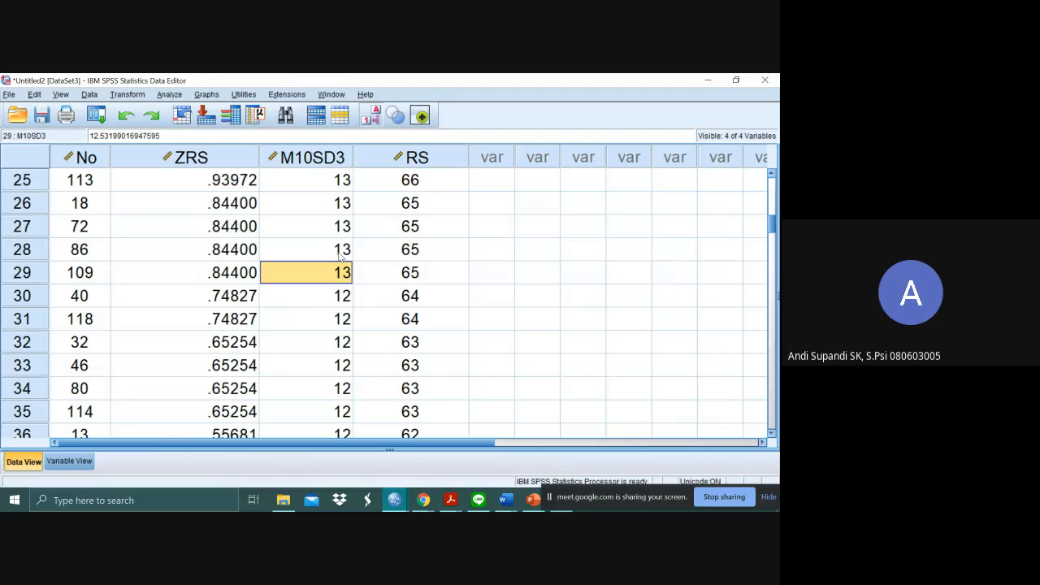
- Switch back to the Excel workbook and check the cells under MEAN RS and SD RS, comparing with the SPSS data
key(alt+Tab)
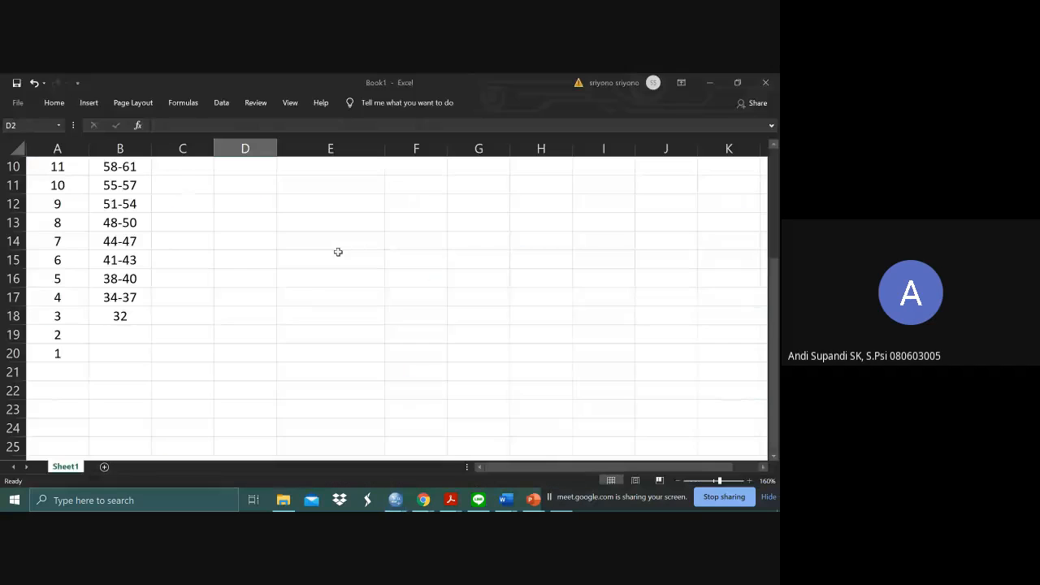
scroll(338, 252, up, 3)
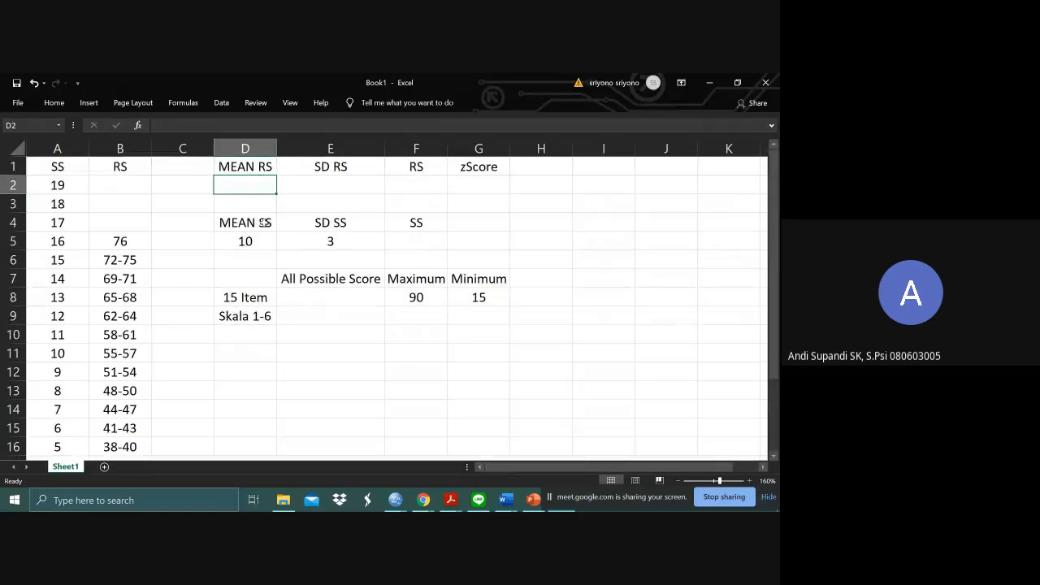
key(alt+Tab)
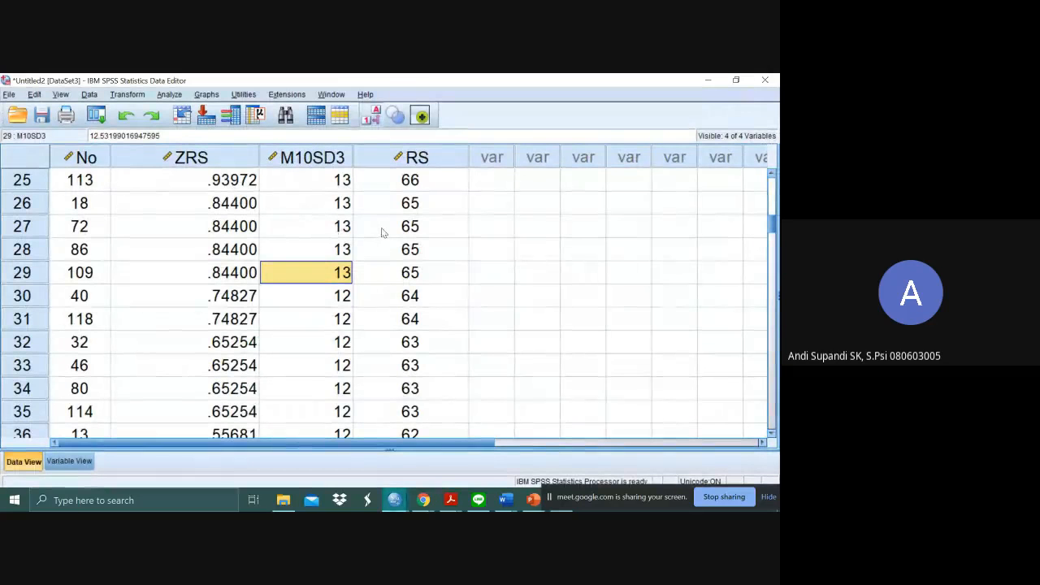
key(alt+Tab)
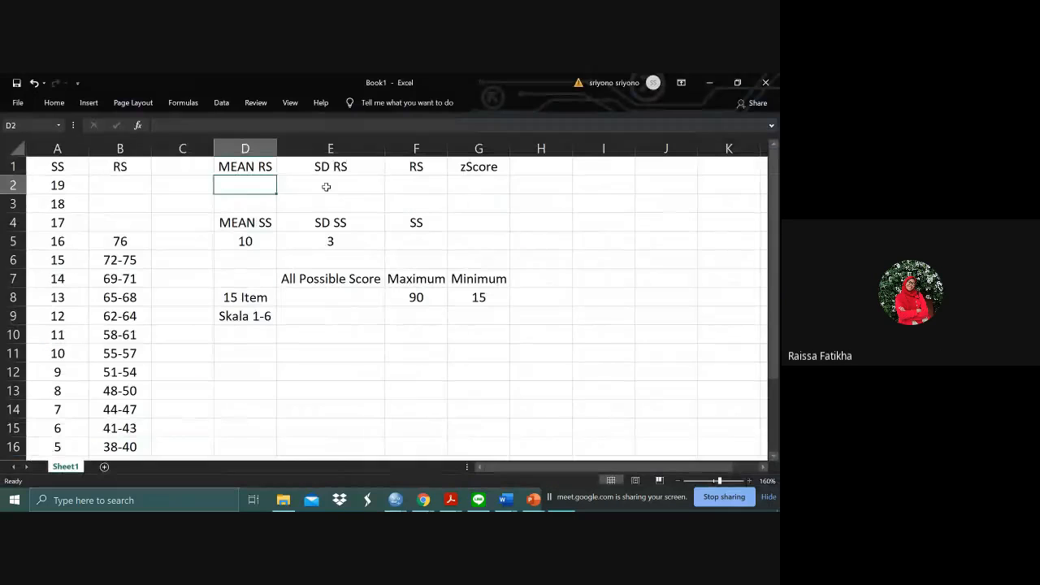
click(327, 185)
click(264, 188)
- Switch to the SPSS data editor and run Descriptives on RS with standardized values saved as variables, selecting the resulting Descriptive Statistics table
key(alt+Tab)
click(168, 94)
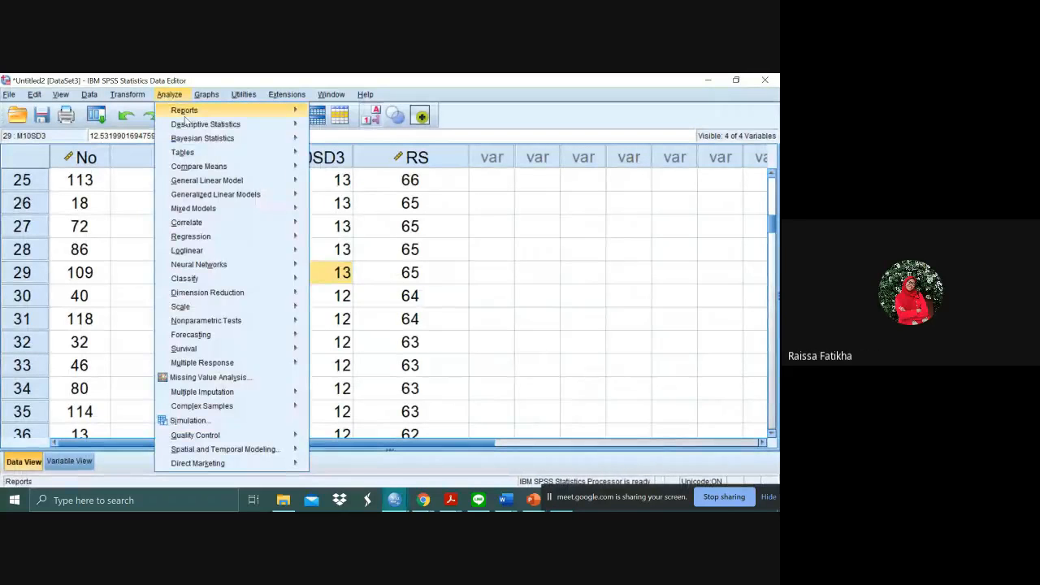
mouse_move(231, 124)
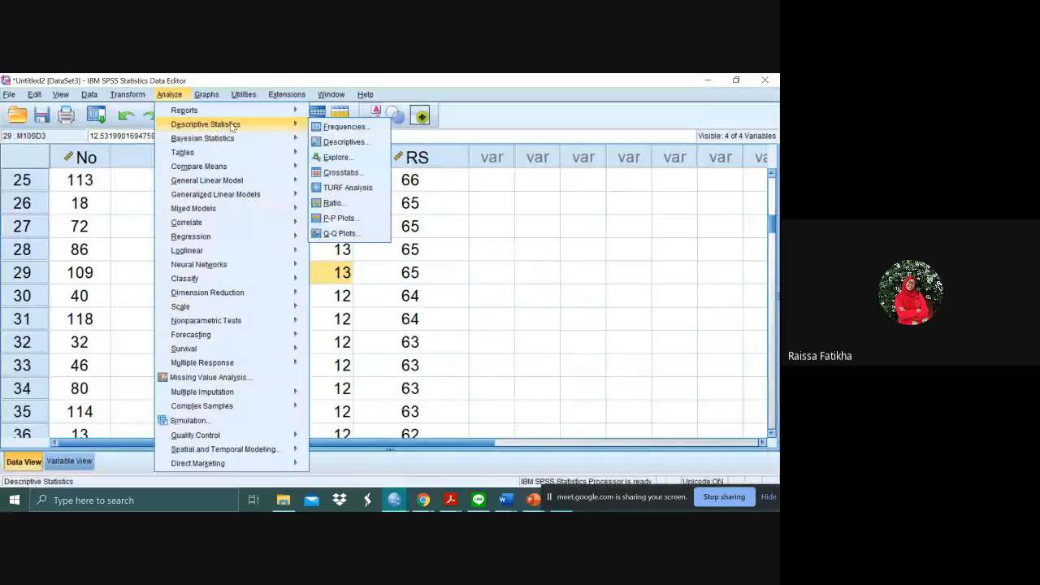
click(336, 143)
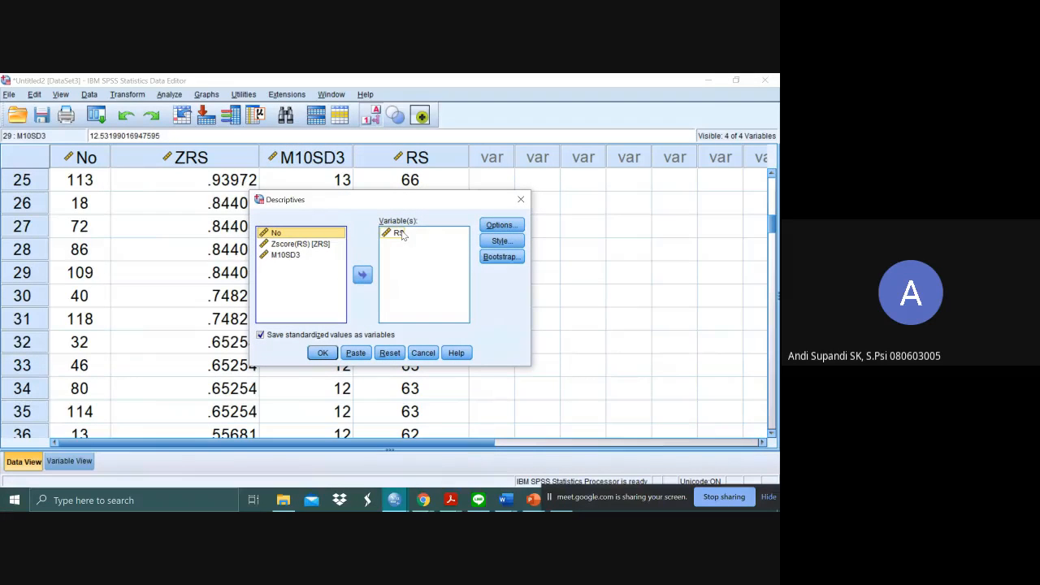
click(316, 356)
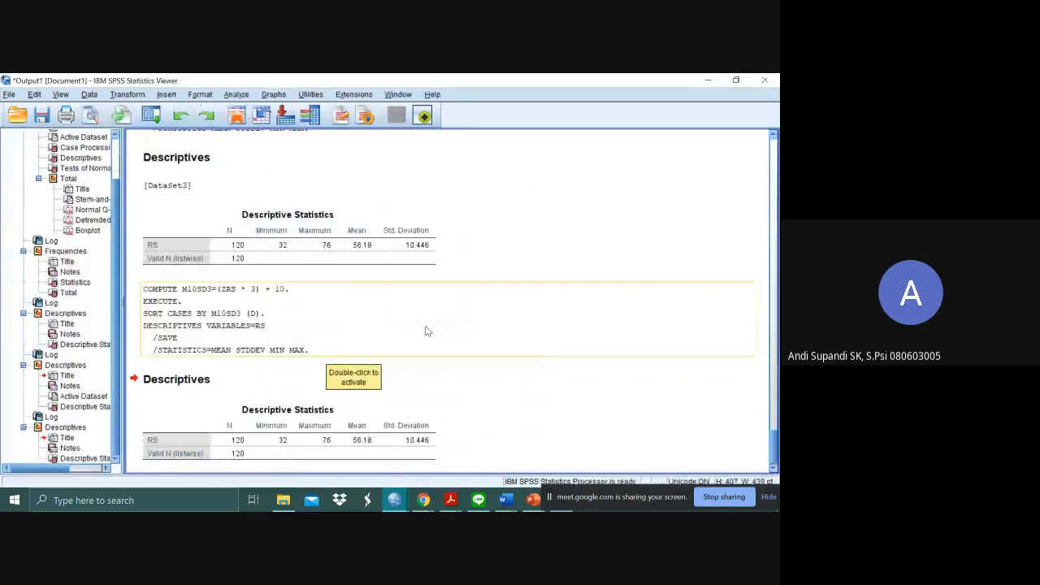
scroll(429, 331, down, 1)
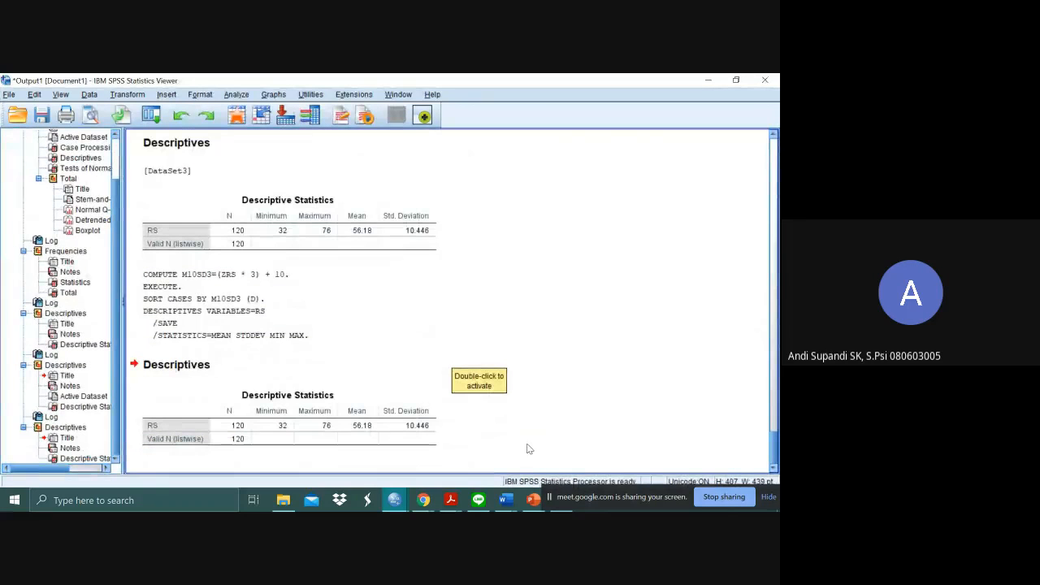
click(391, 438)
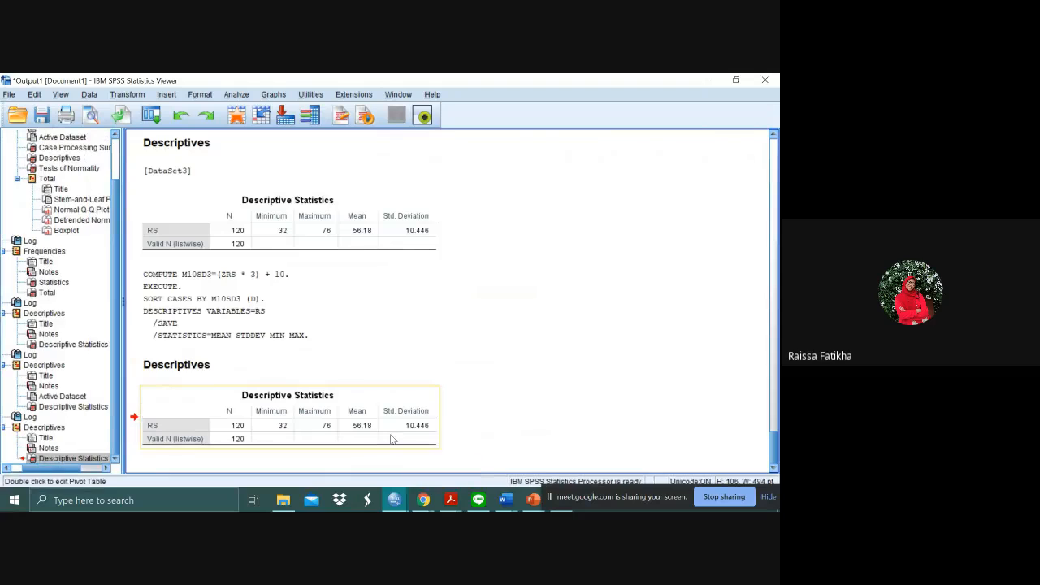
- Switch to the Excel workbook and enter 56.18 in the cell under MEAN RS
key(alt+Tab)
key(alt+Tab)
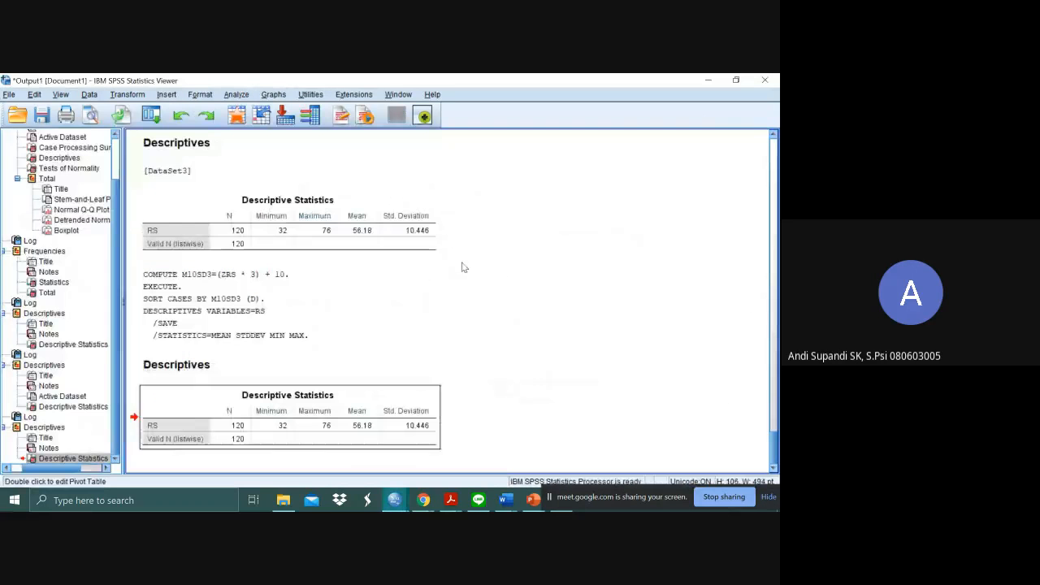
key(alt+Tab)
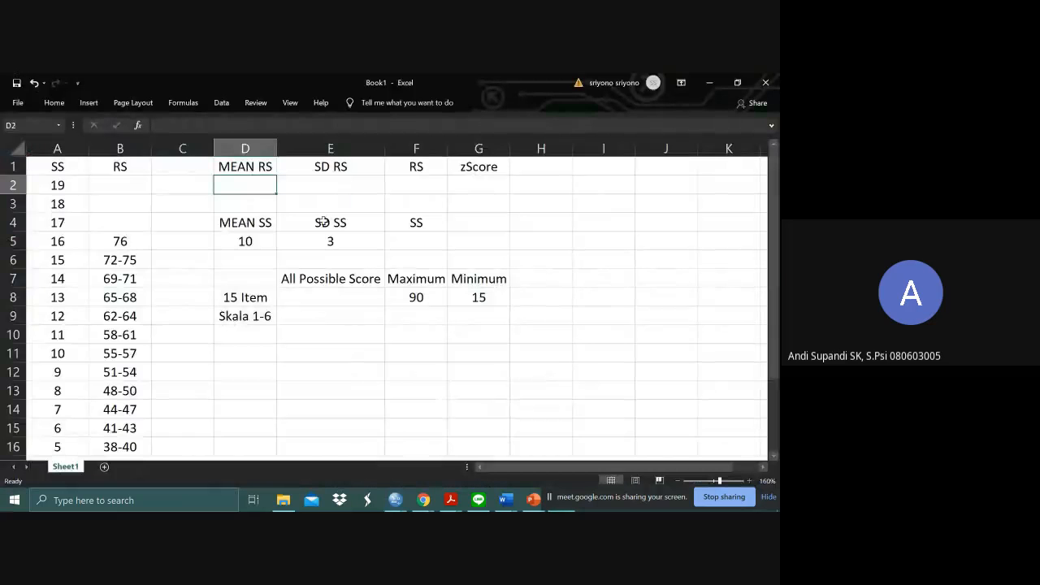
text(56.18)
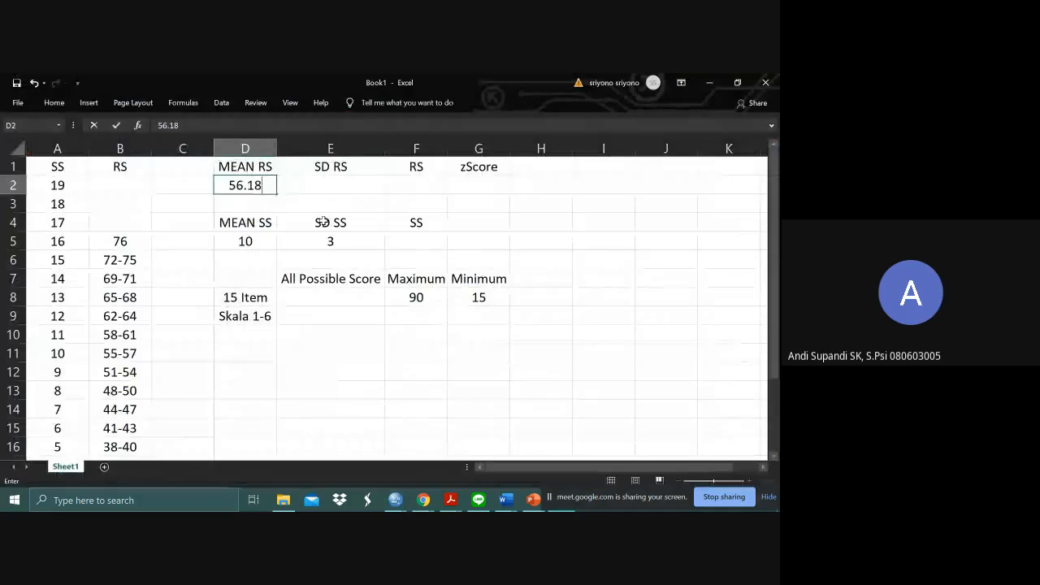
key(Tab)
- Check the RS standard deviation in the SPSS output and enter 10.446 under SD RS in the Excel workbook
key(alt+Tab)
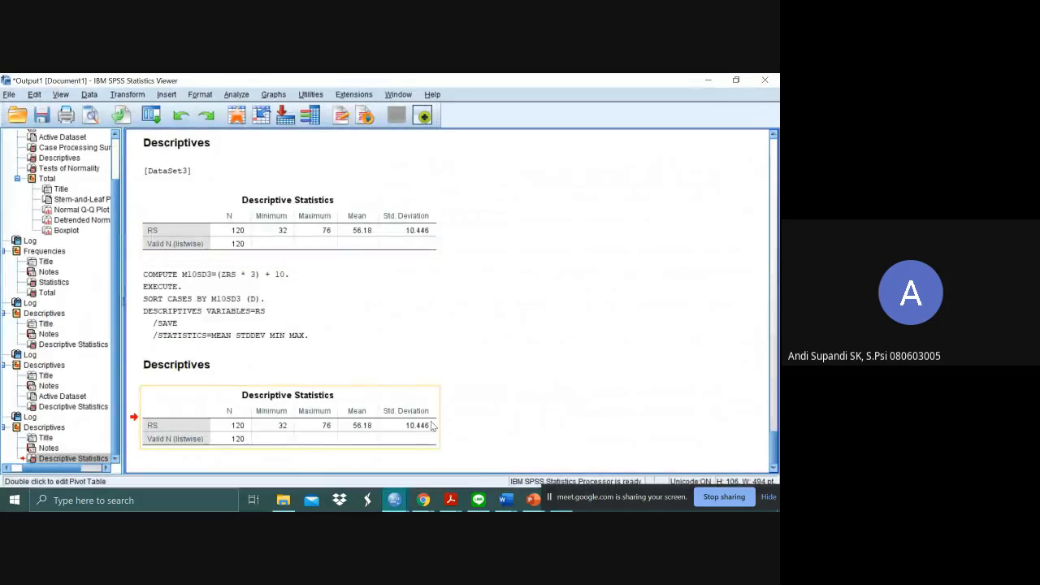
key(alt+Tab)
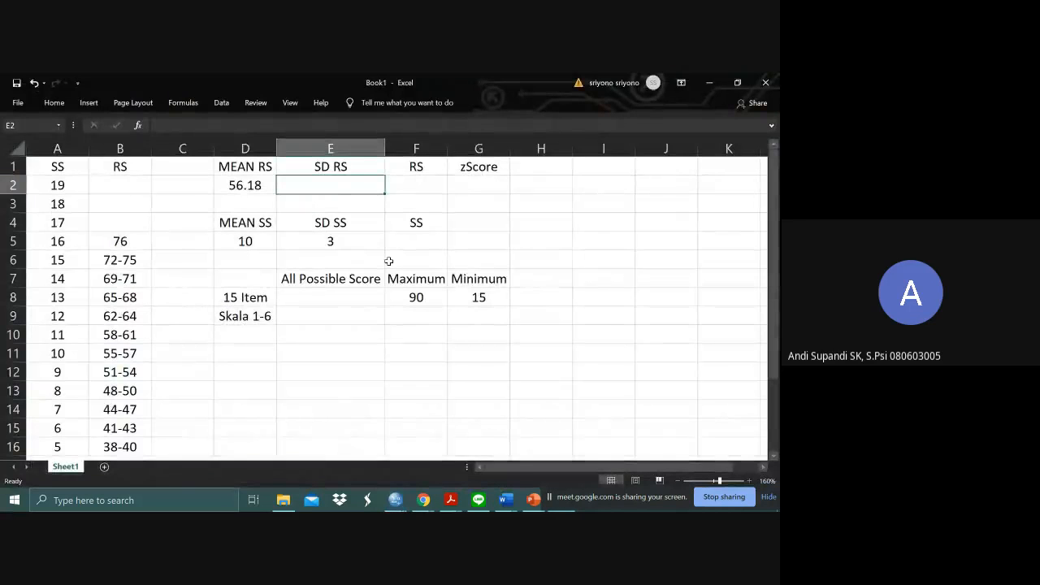
text(10.446)
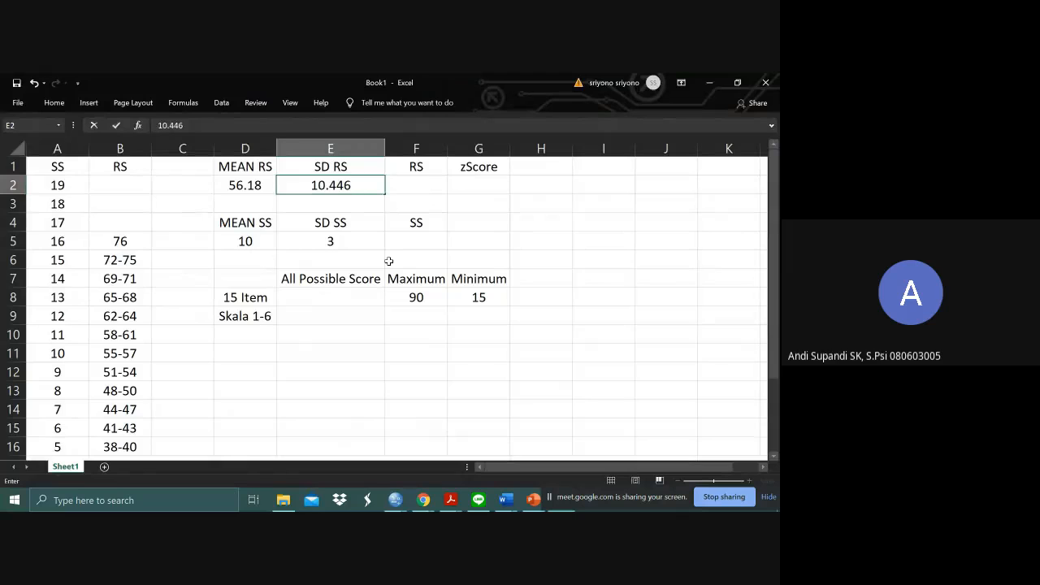
key(Tab)
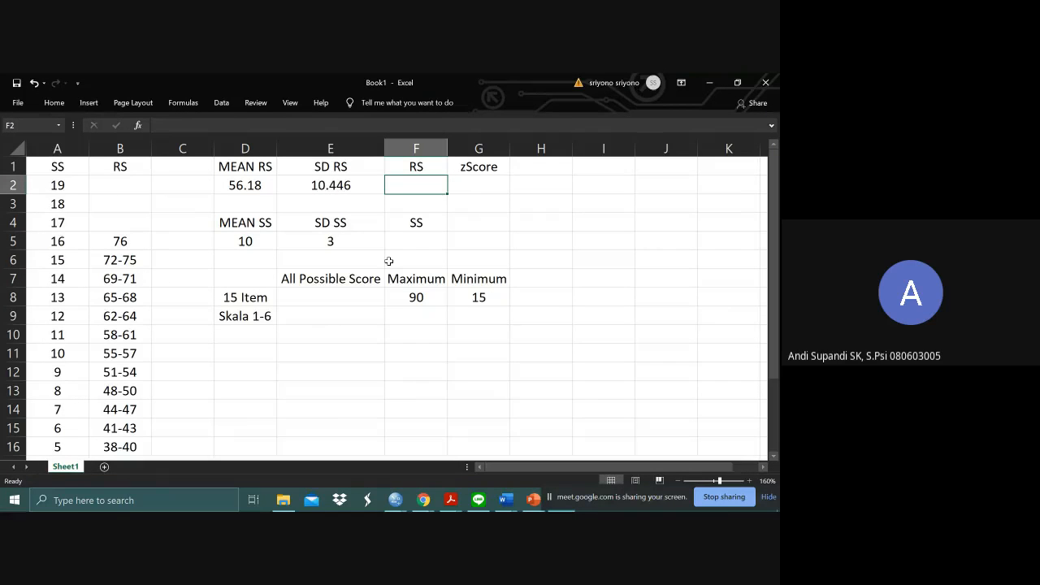
- Fill the empty cell under the RS heading in column F with dark green
click(65, 103)
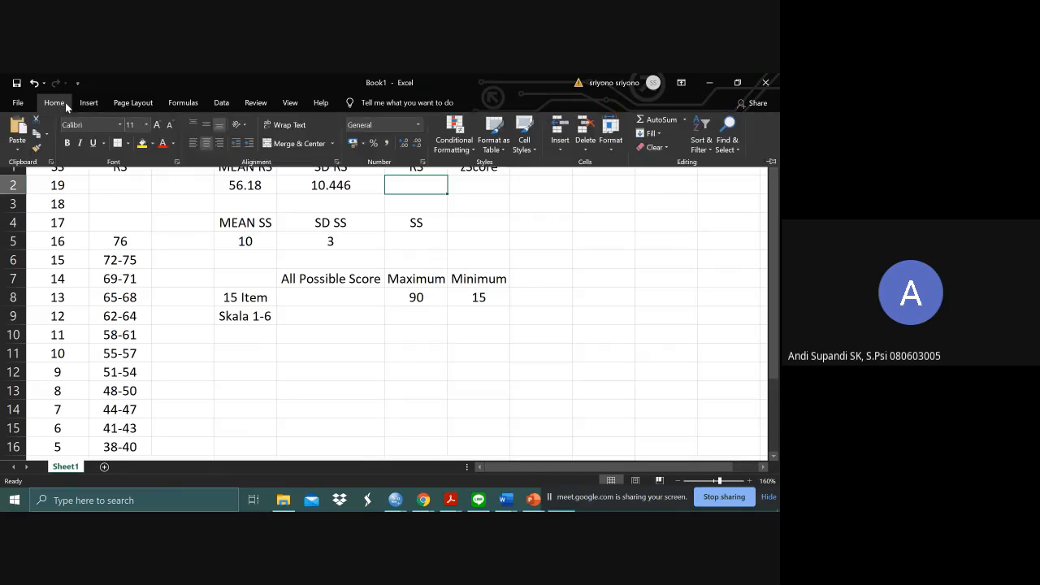
click(151, 146)
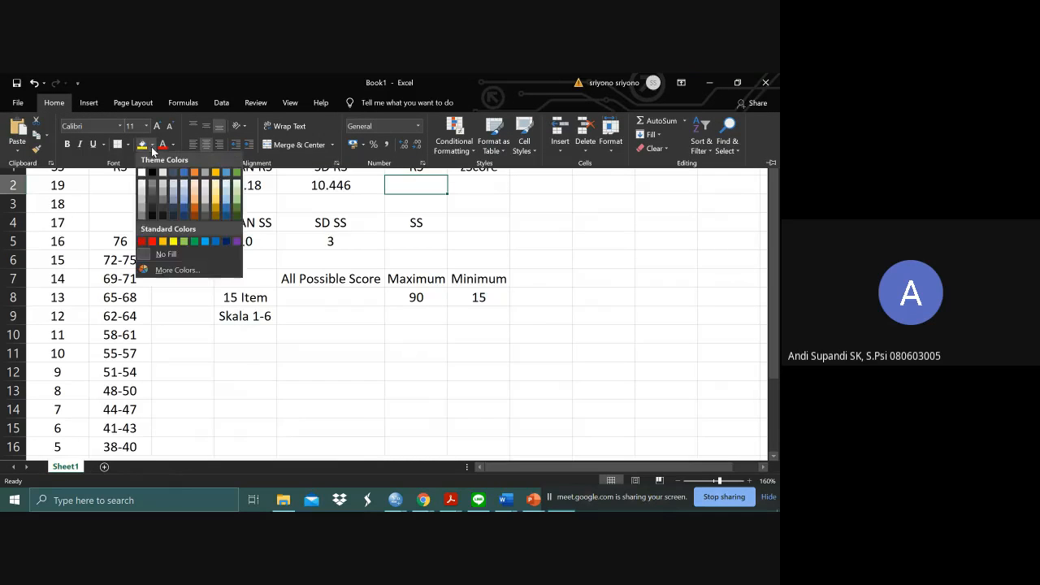
click(238, 209)
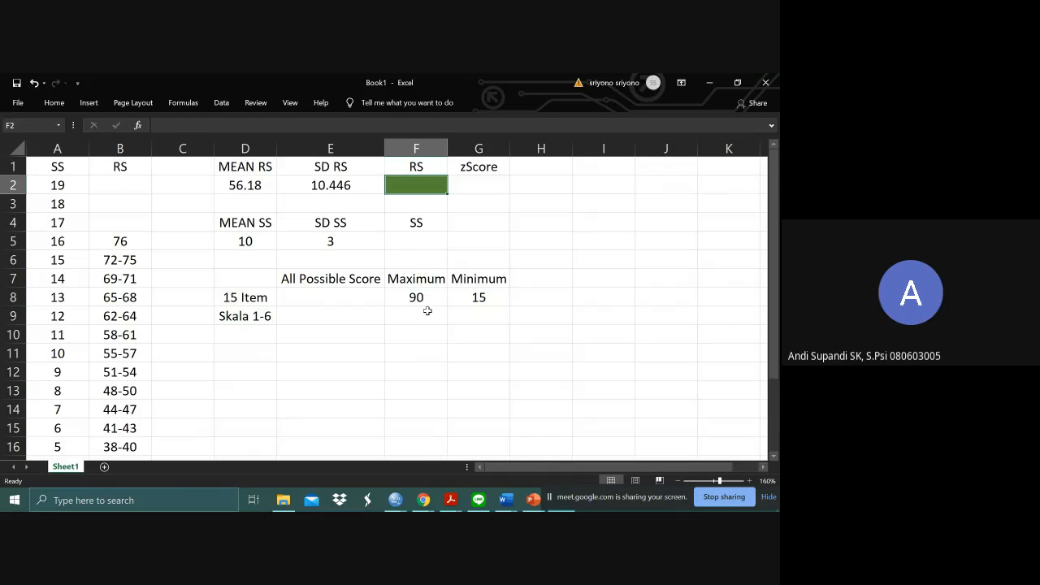
- Fill the empty cell F5 under the SS heading with the lightest green theme color
click(416, 242)
click(85, 103)
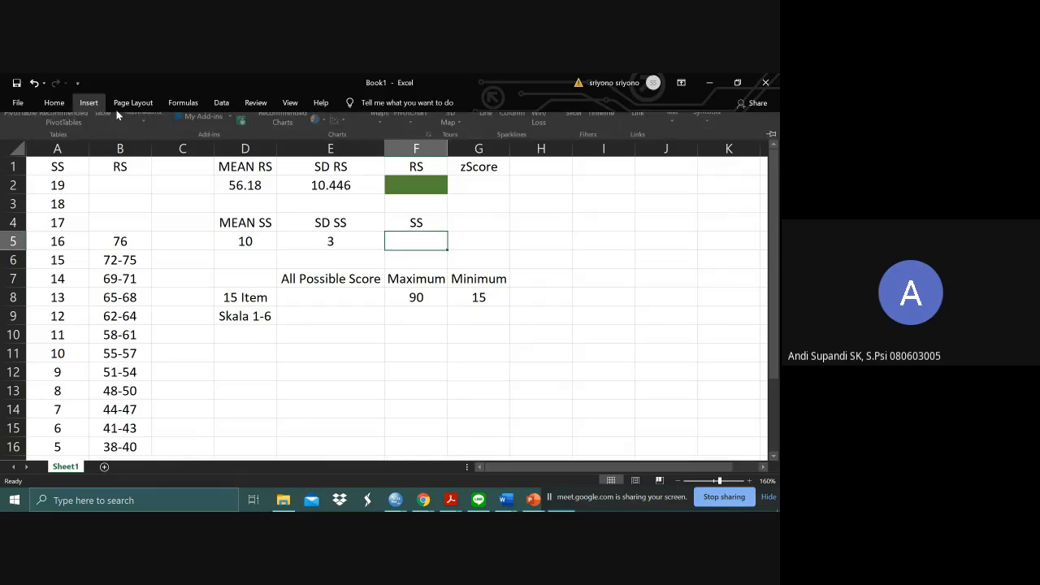
click(62, 102)
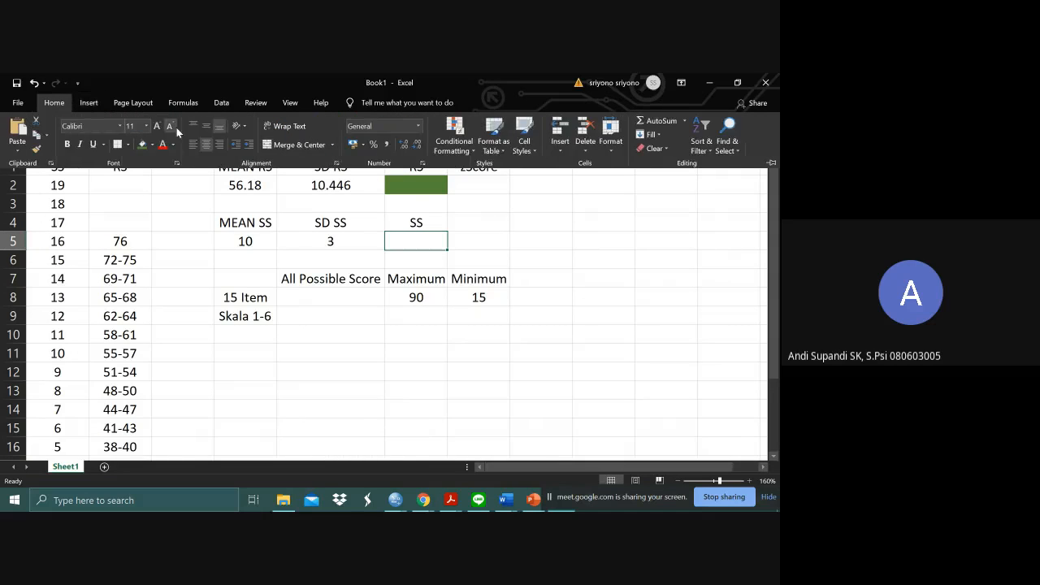
click(151, 144)
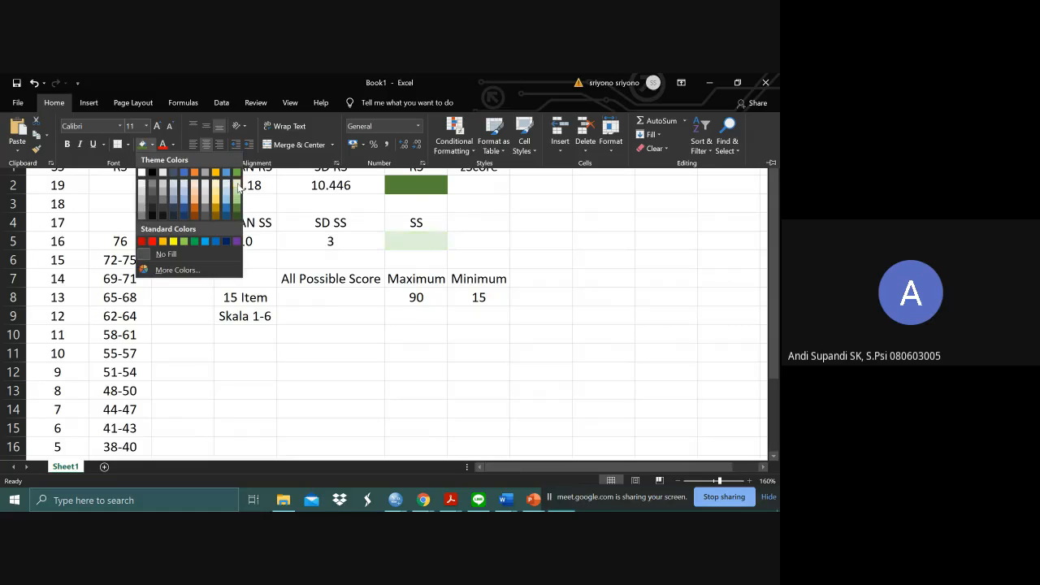
click(238, 190)
- Change the fill of cell F2 under the RS heading to light gold
click(409, 186)
click(410, 186)
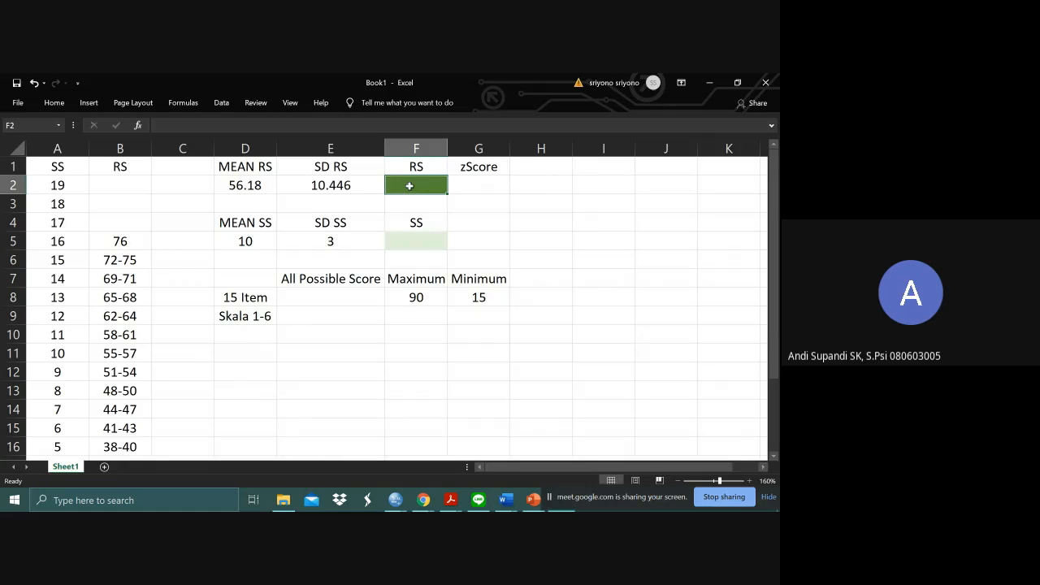
click(53, 103)
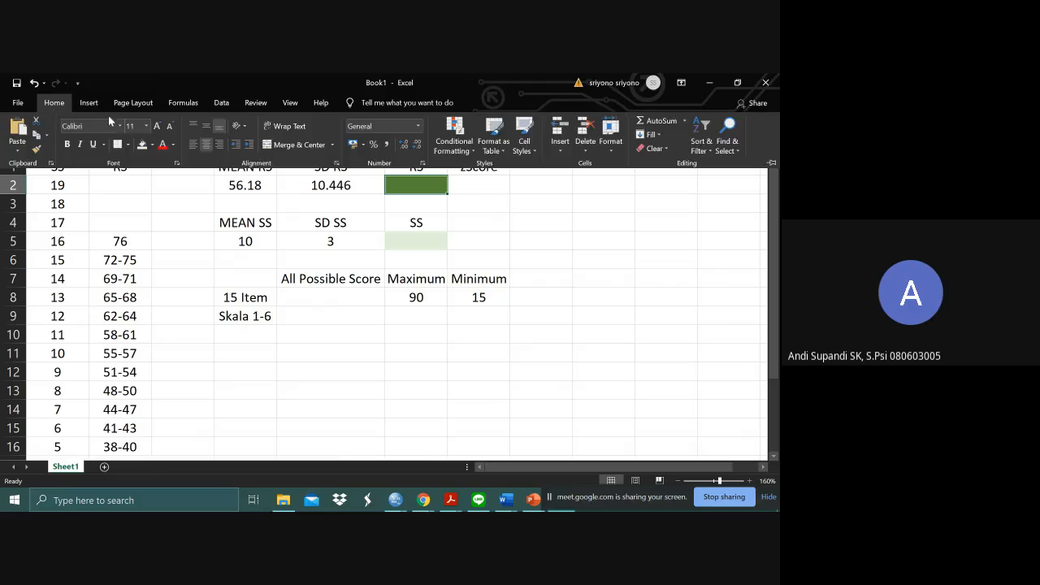
click(154, 146)
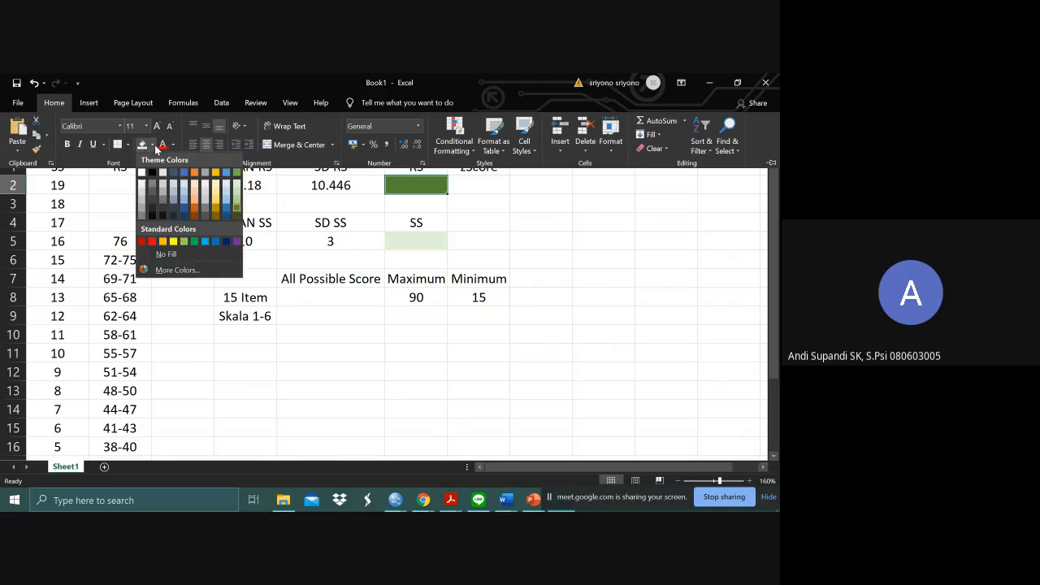
click(216, 186)
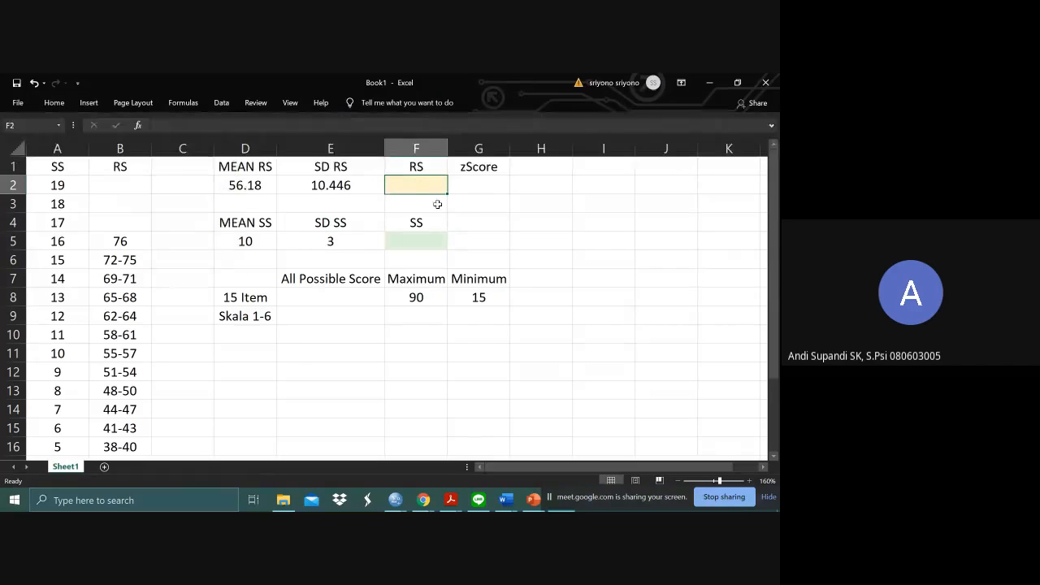
click(496, 211)
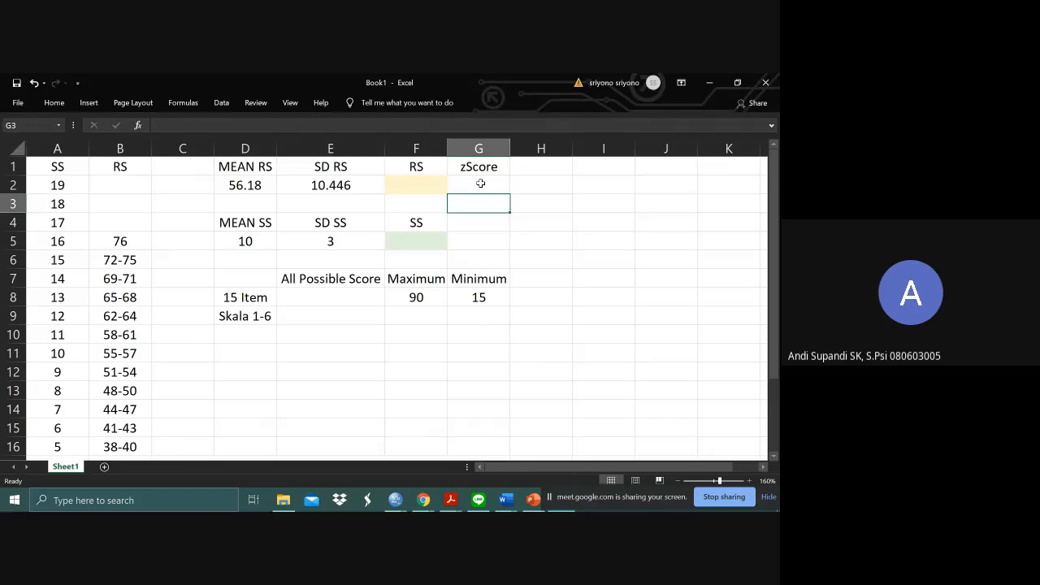
- Select the cell under zScore, then switch to the Norma 2020 PowerPoint presentation and examine the z-score formula on slide 44
click(480, 183)
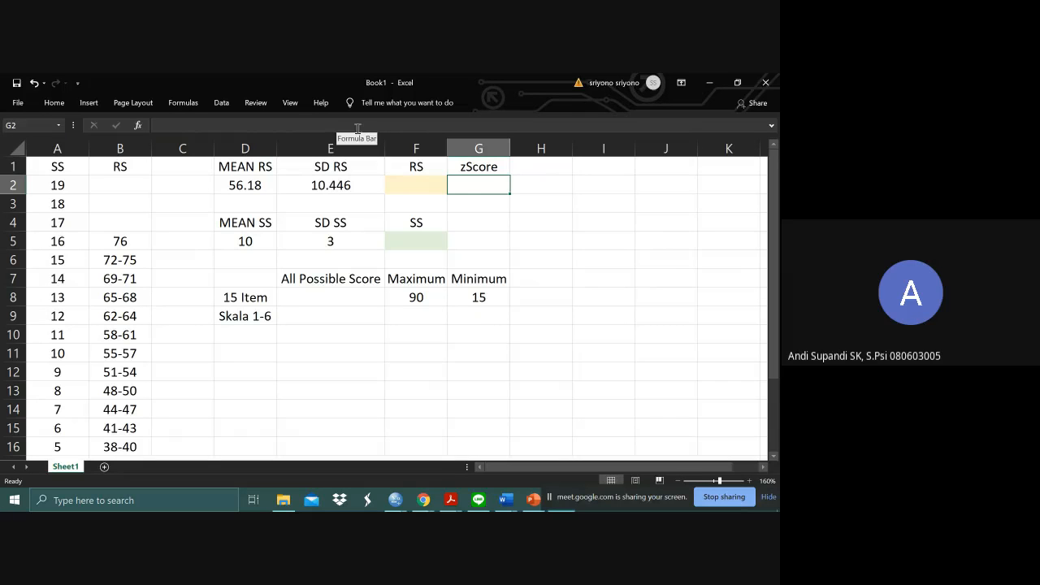
key(alt+Tab)
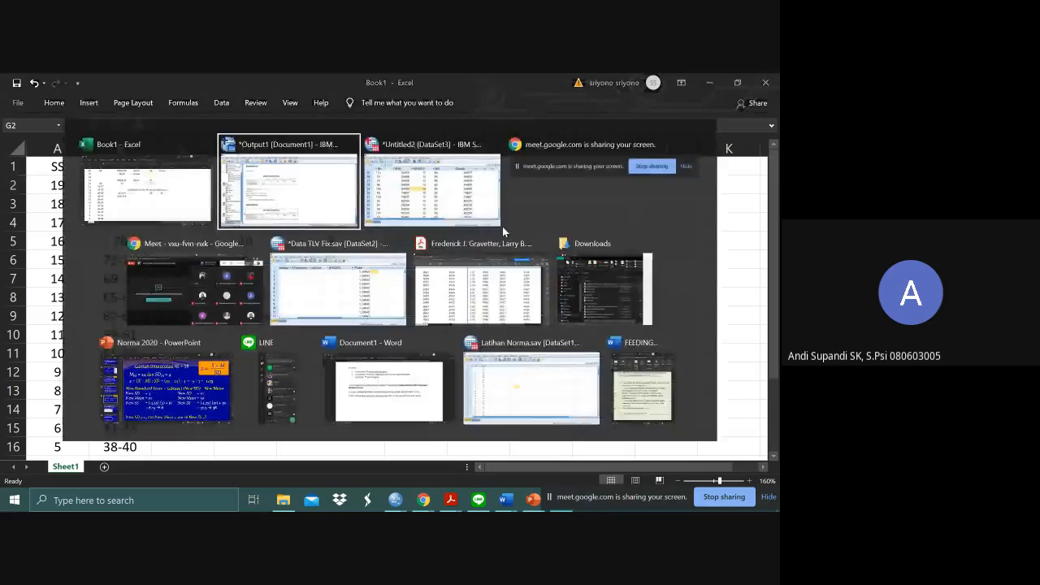
key(alt+Tab)
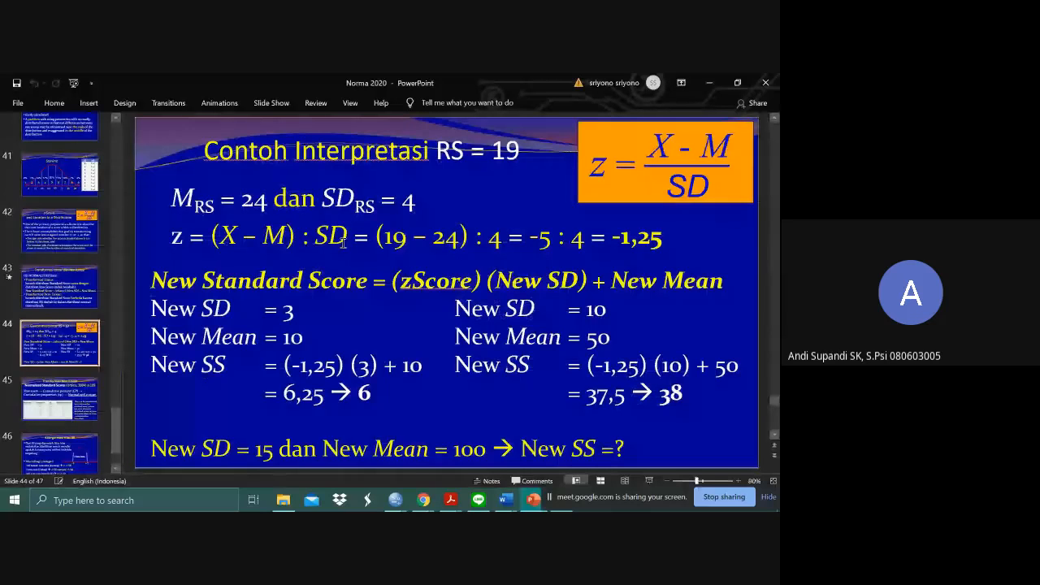
click(665, 143)
click(683, 146)
click(710, 190)
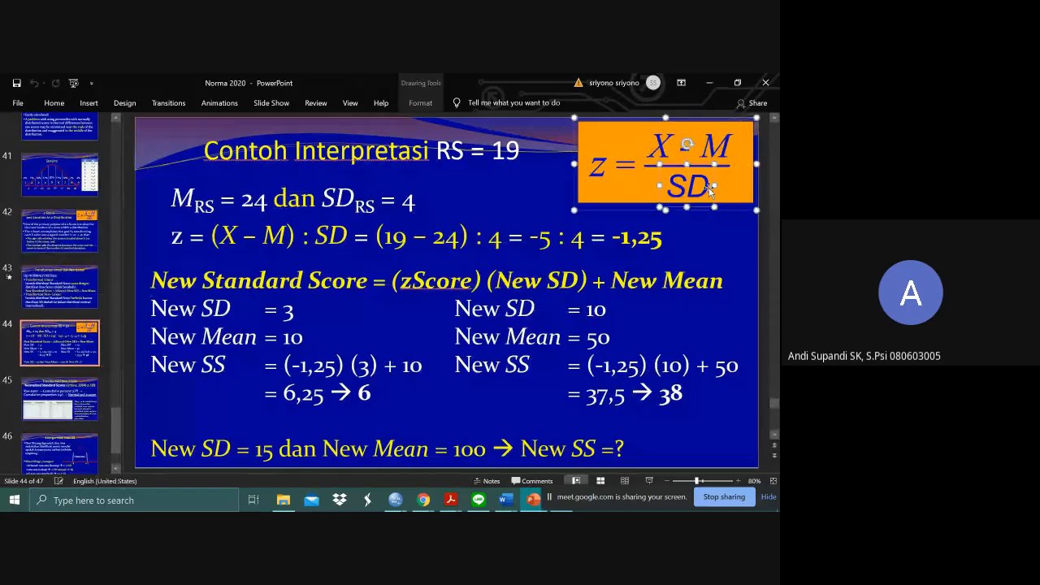
click(706, 262)
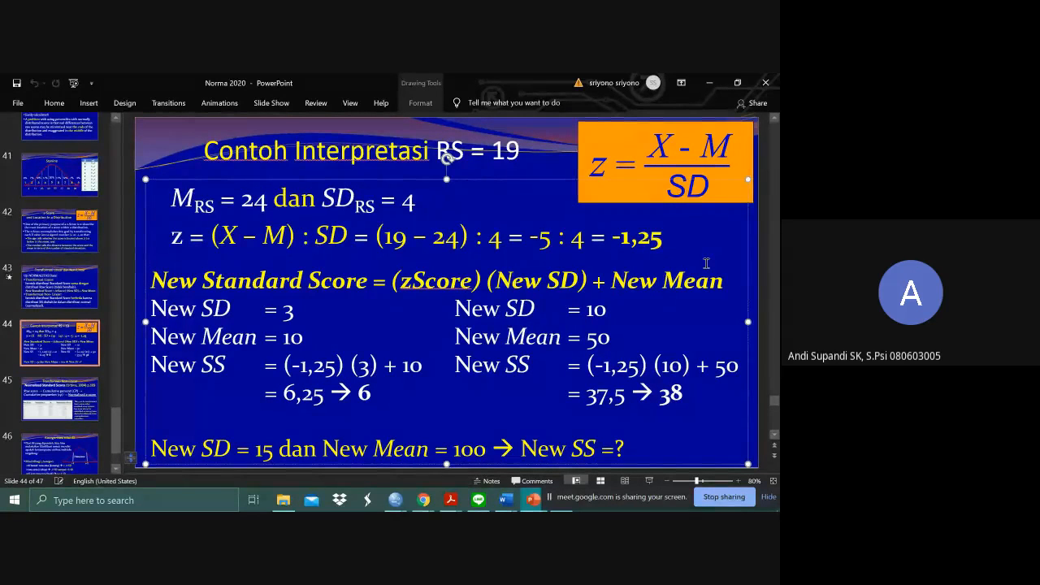
- Switch back to the Excel workbook and enter the formula =(f2-d2)/e2 in cell G2 under zScore
key(alt+Tab)
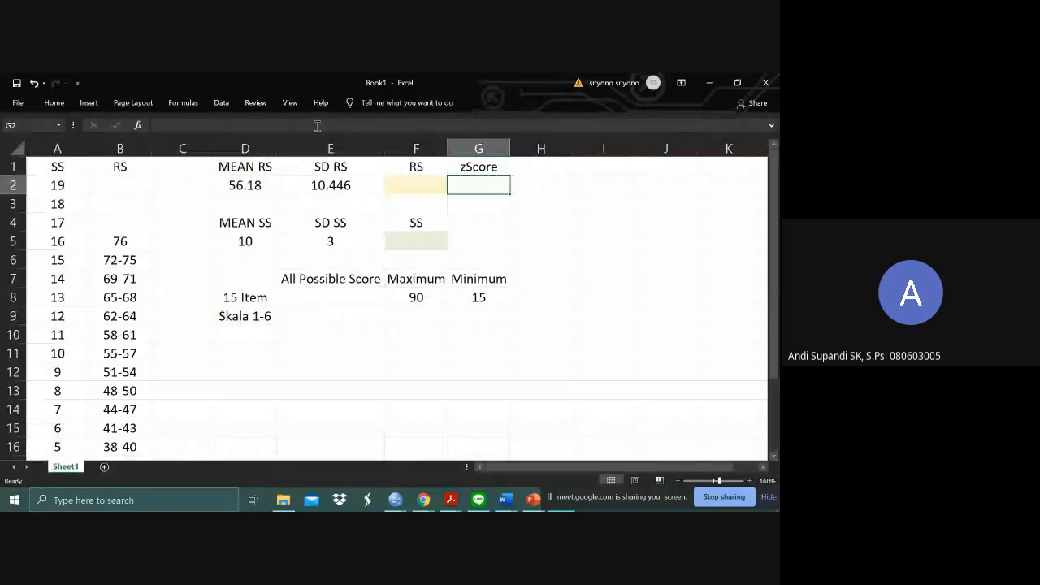
text(=)
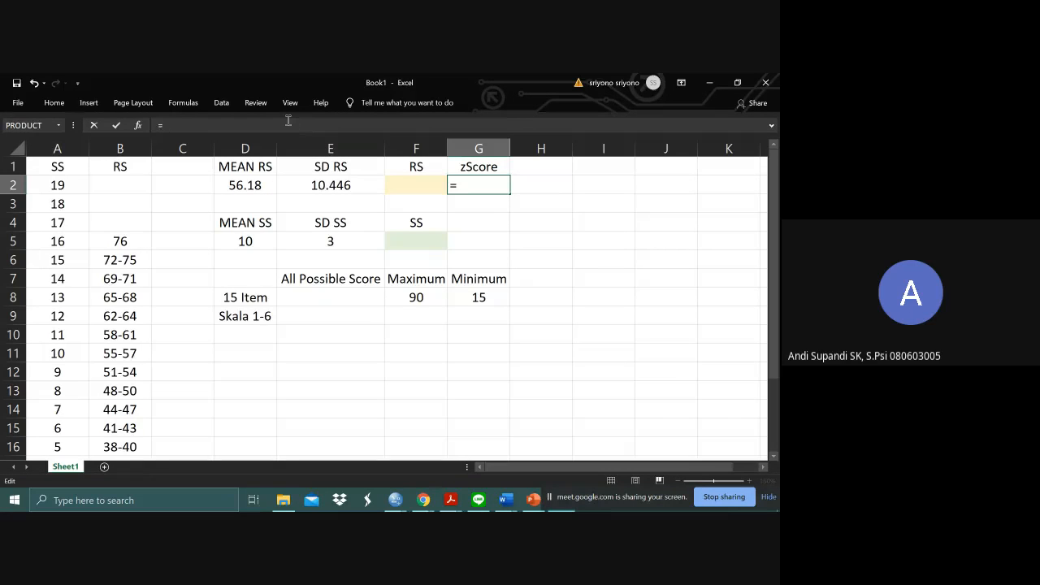
text(f2)
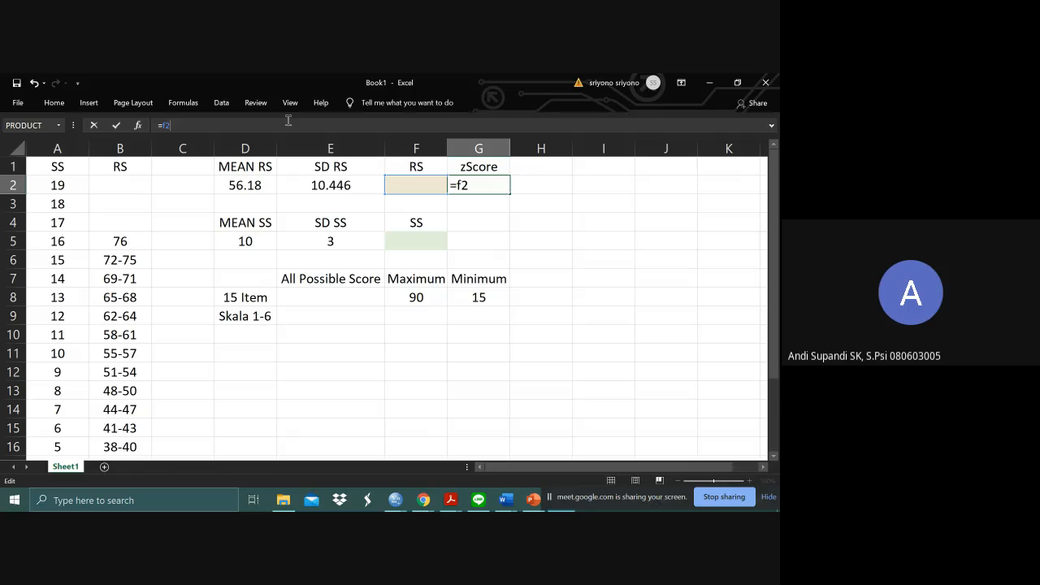
key(Left)
key(Left)
text((f2-d2)
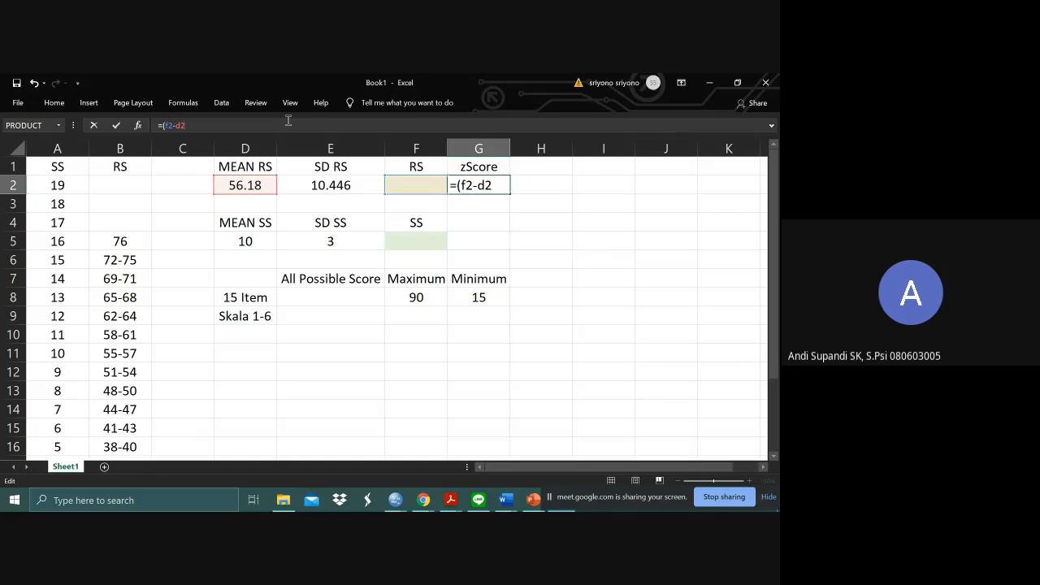
text()/e2)
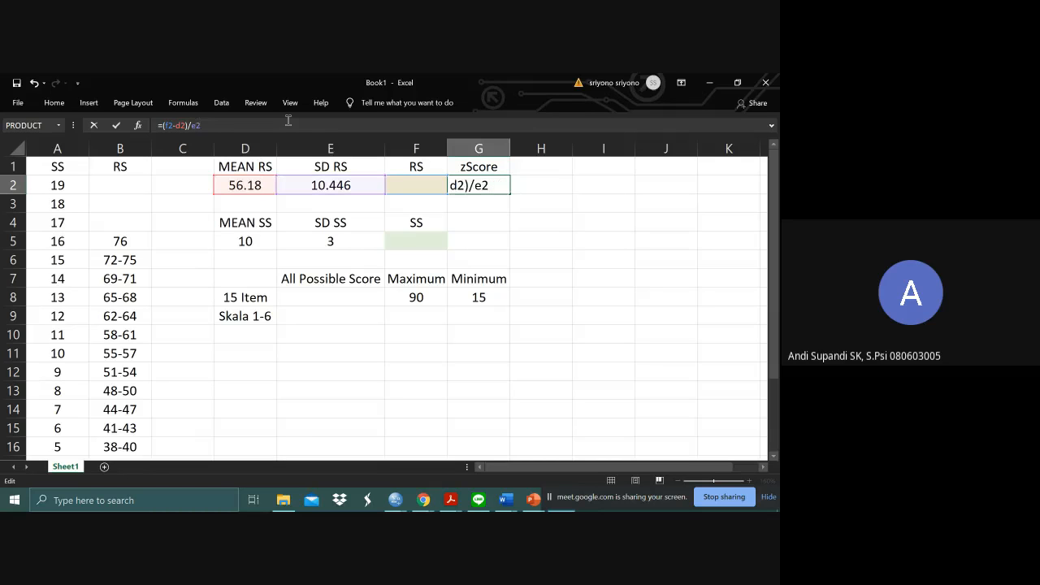
key(Return)
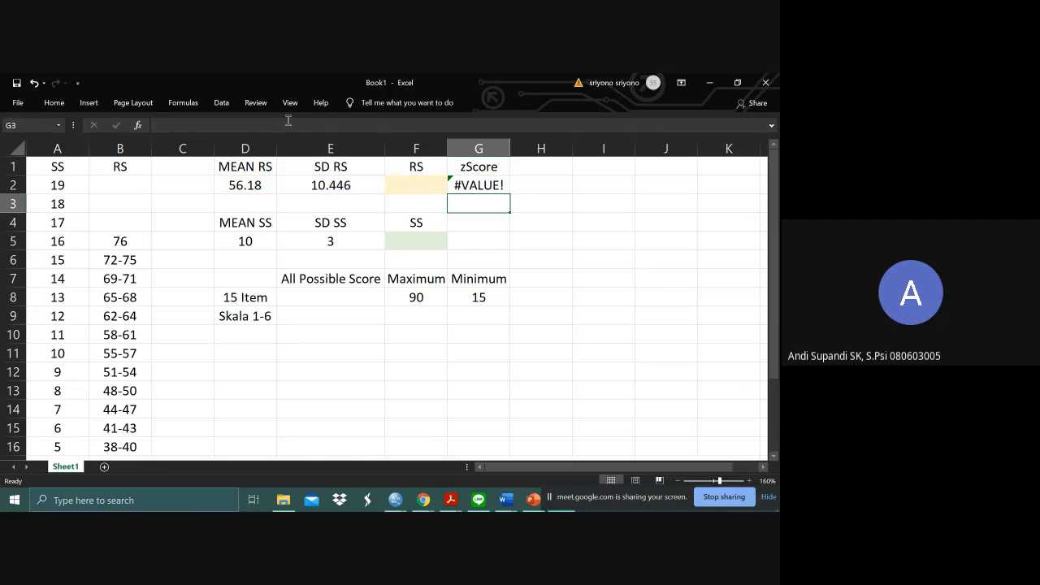
- Check the zScore formula in cell G2 and the RS cell F2 it refers to
click(479, 182)
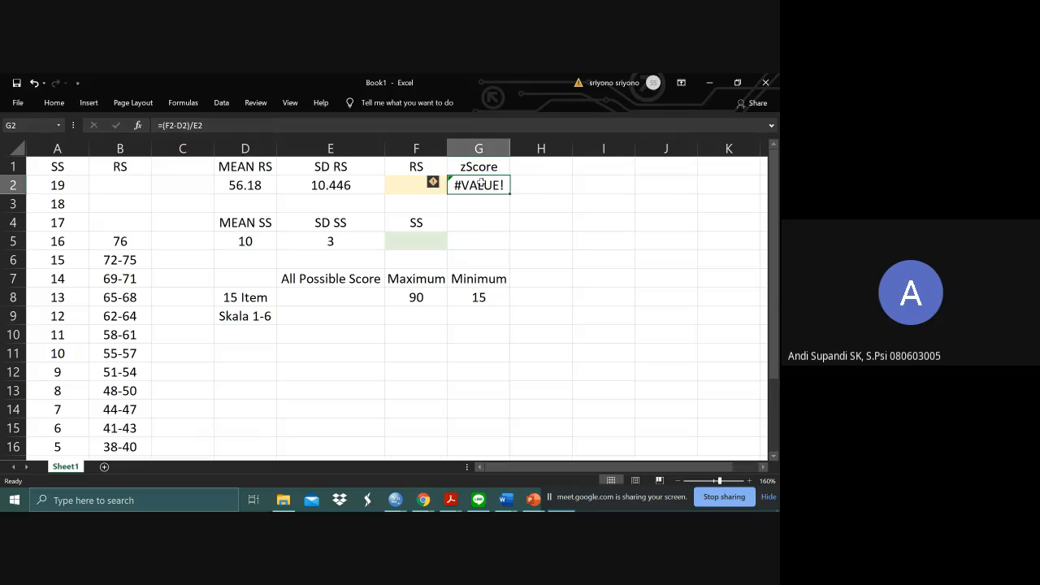
click(479, 222)
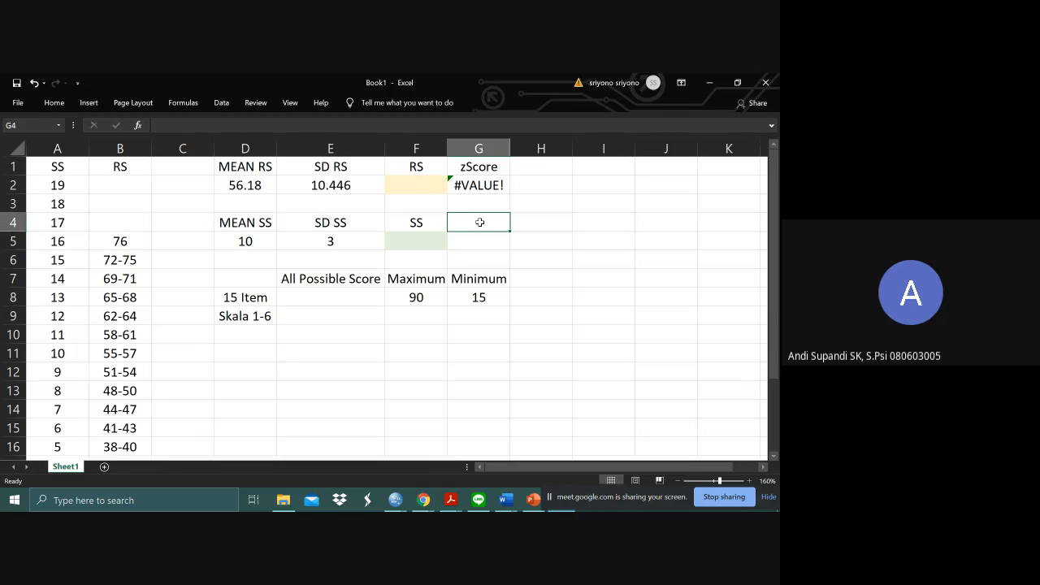
click(433, 188)
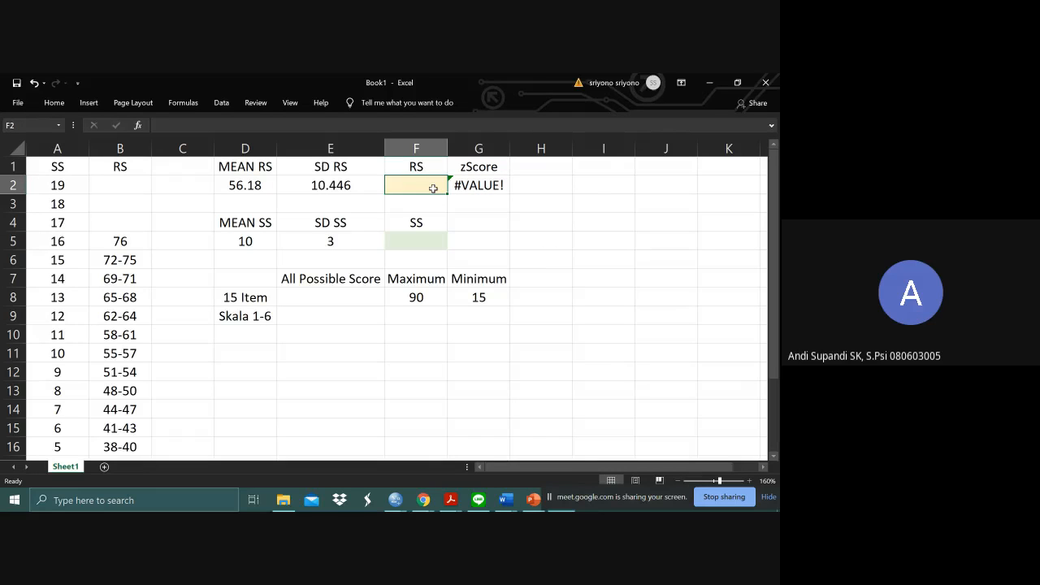
click(470, 185)
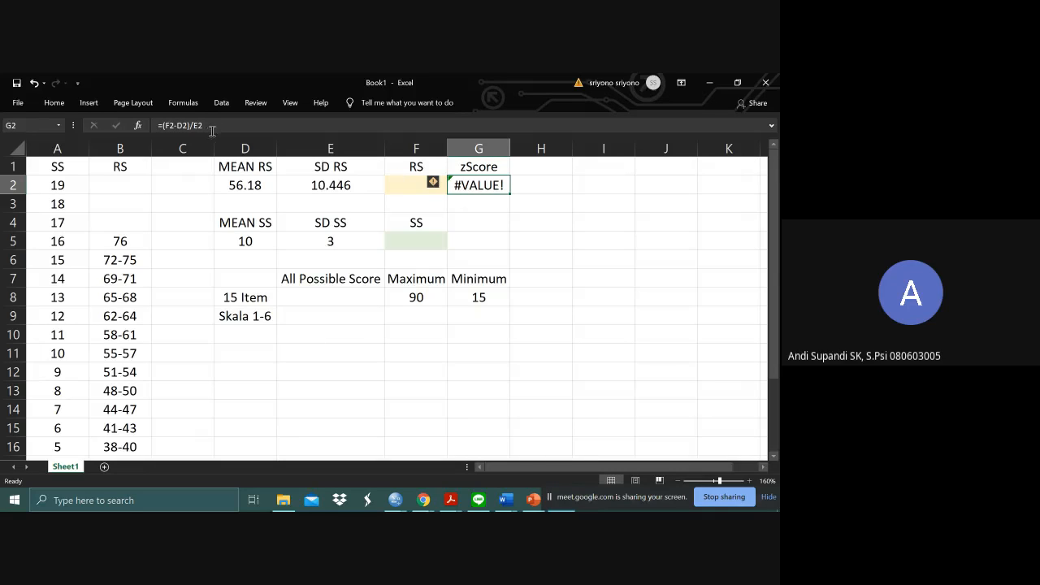
click(178, 126)
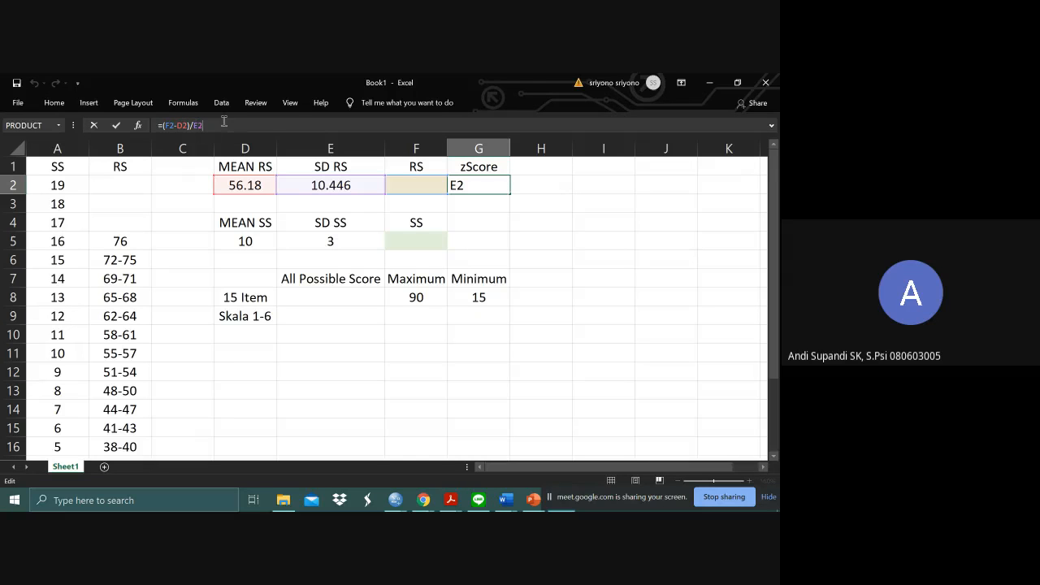
click(503, 218)
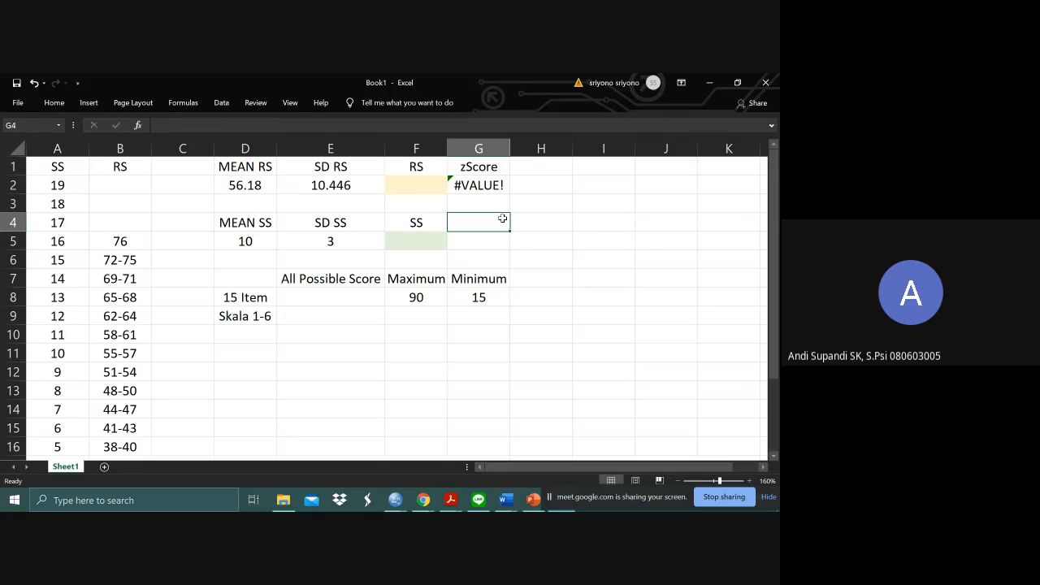
click(460, 190)
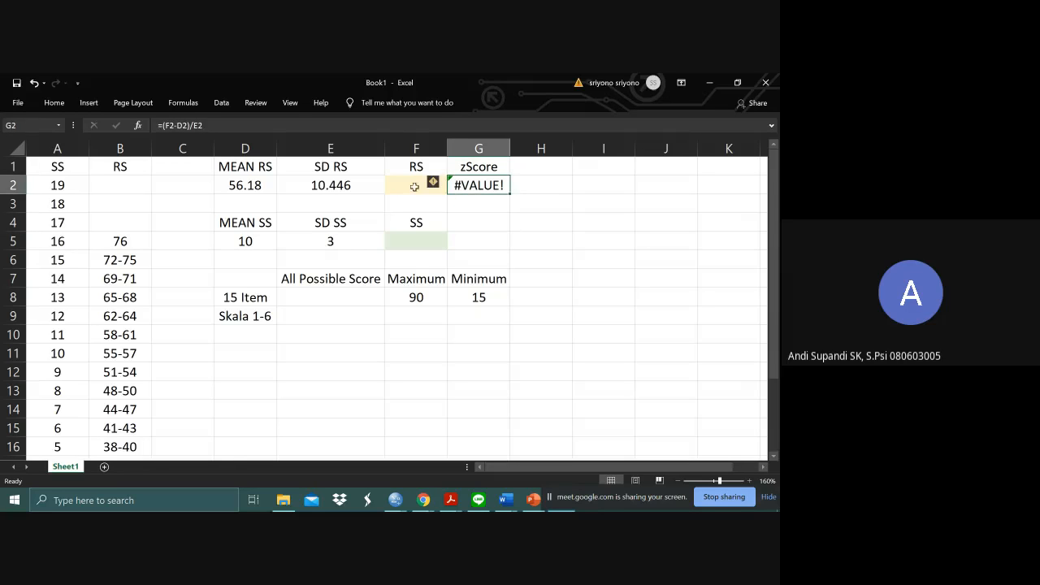
- Enter the raw score 33 in cell F2 under the RS heading and check the zScore cell G2
click(399, 188)
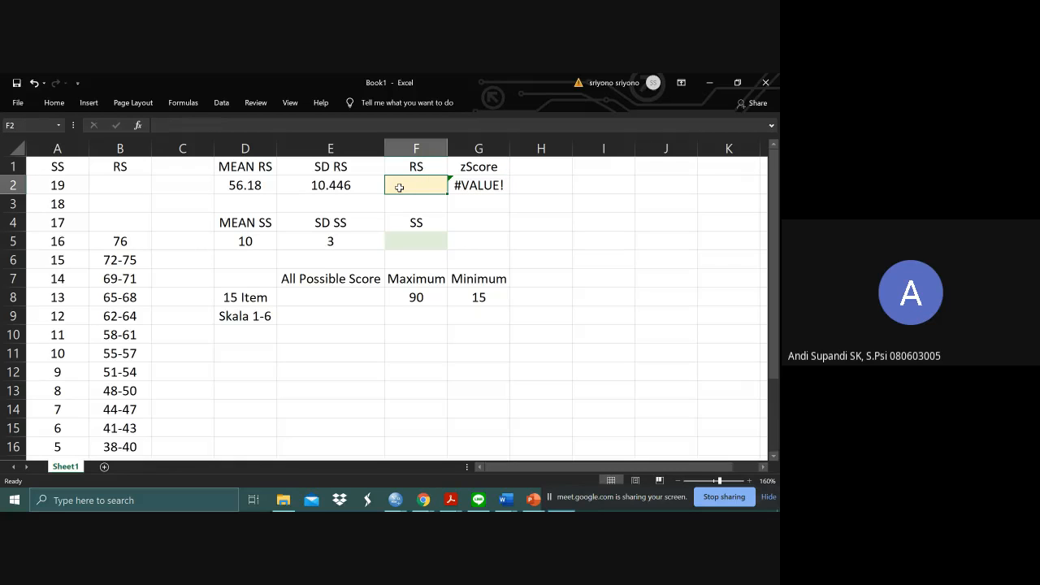
text(33)
key(Return)
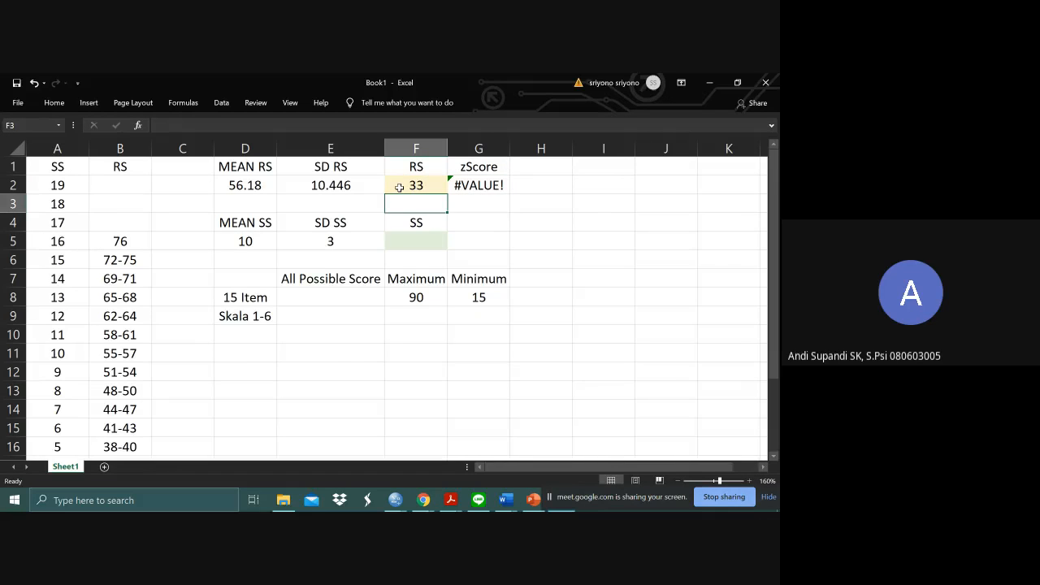
click(399, 188)
key(Return)
click(472, 187)
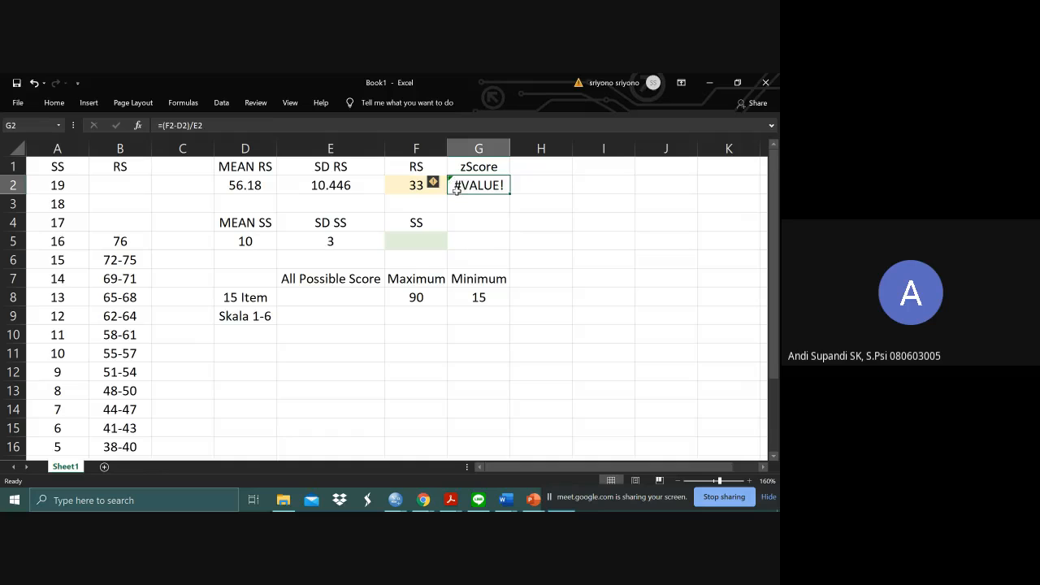
- Correct the MEAN RS value in cell D2 to 56,18, using a comma as the decimal separator
click(325, 186)
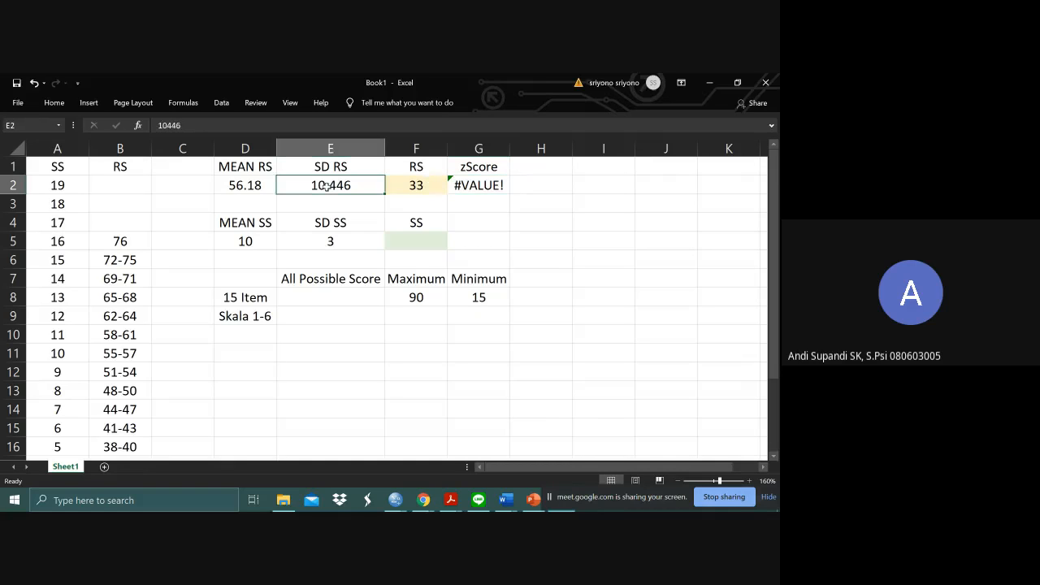
click(253, 186)
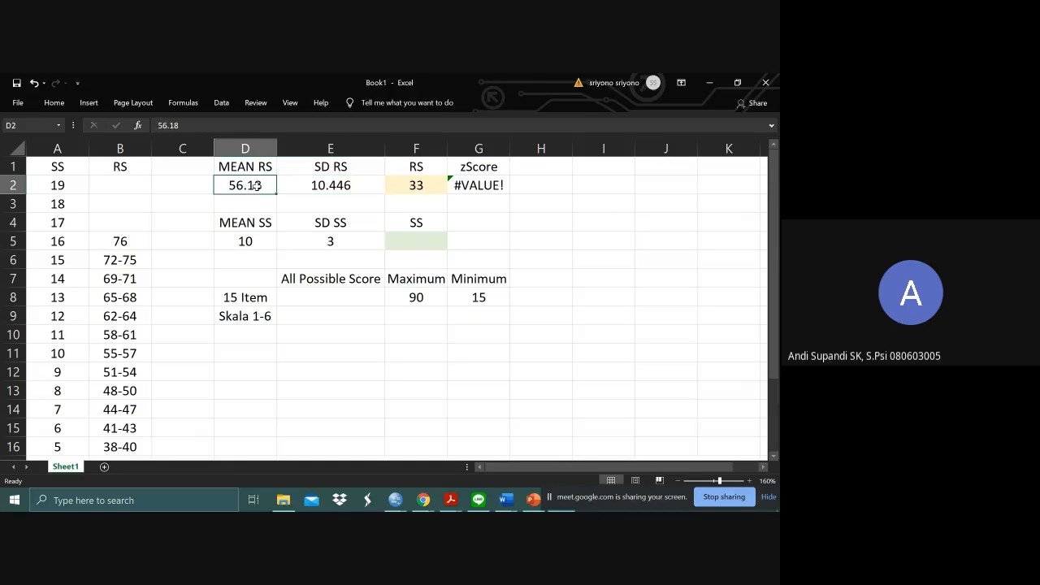
double_click(249, 187)
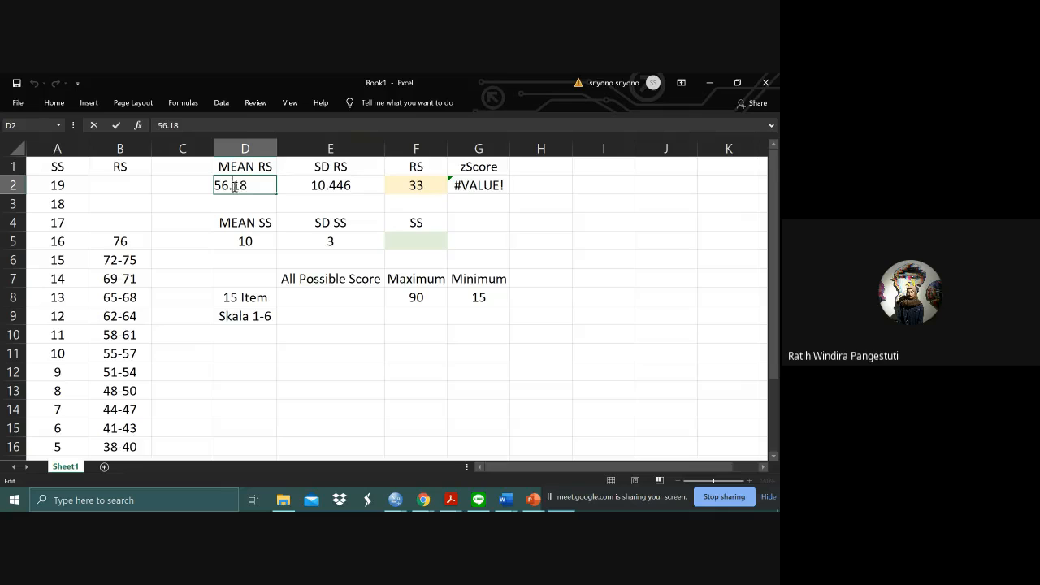
click(234, 186)
key(BackSpace)
text(,)
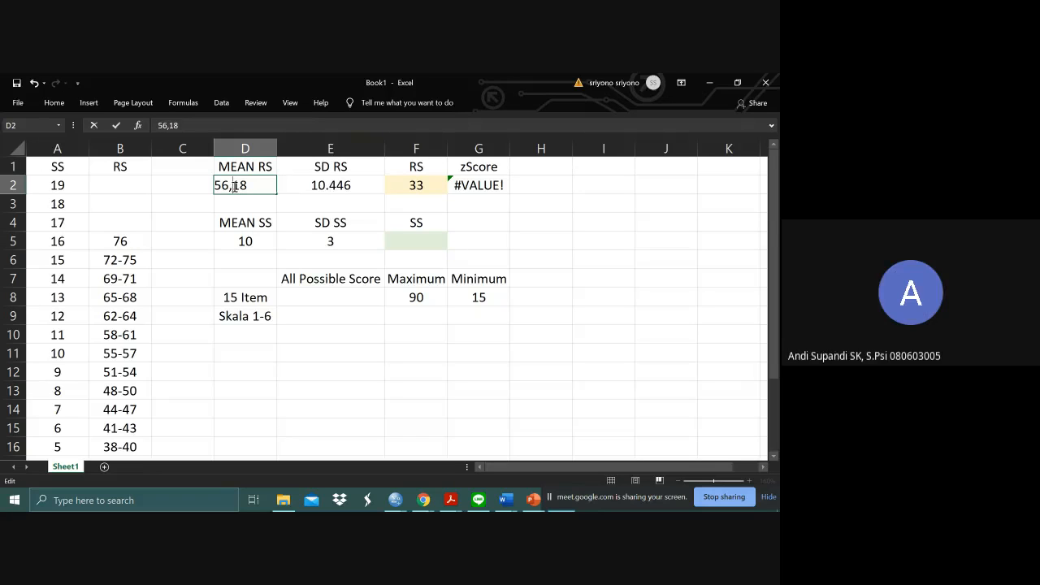
- Correct the SD RS value in cell E2 to 10,446 with a decimal comma, and select the zScore cell
double_click(328, 186)
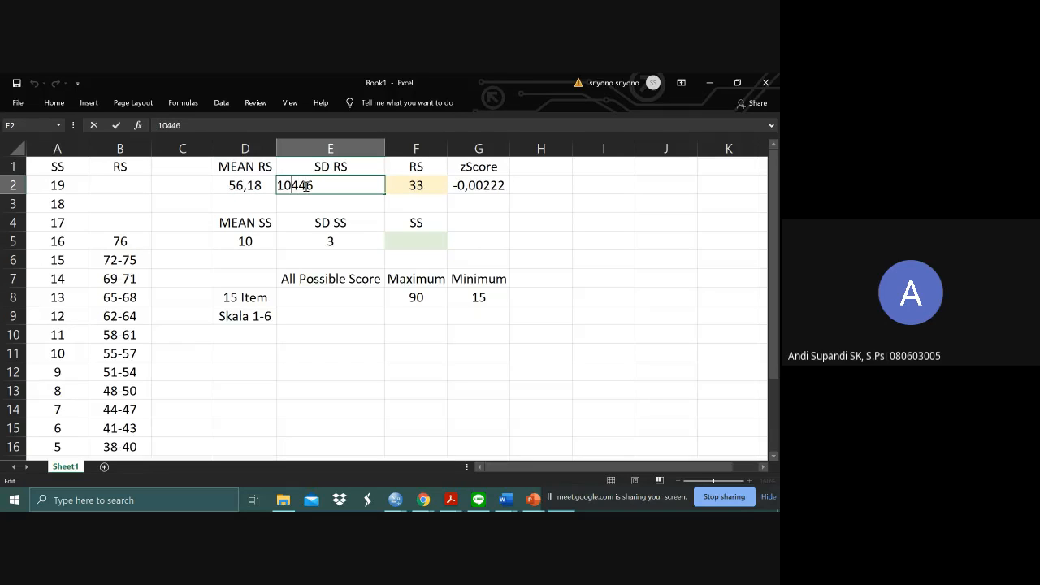
text(,)
click(348, 206)
click(467, 185)
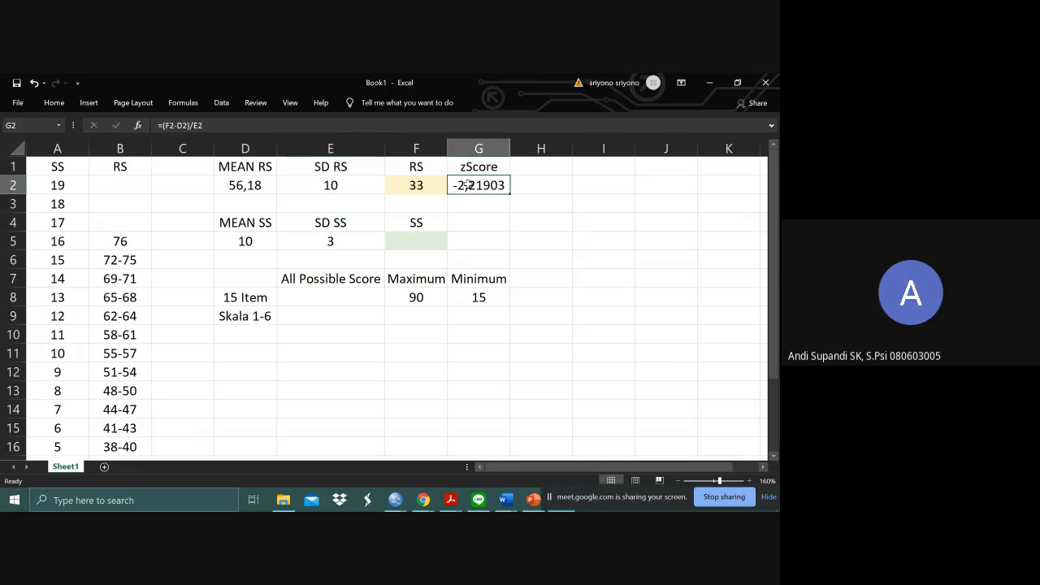
- Format the SD RS value in cell E2 to show two decimal places
click(349, 188)
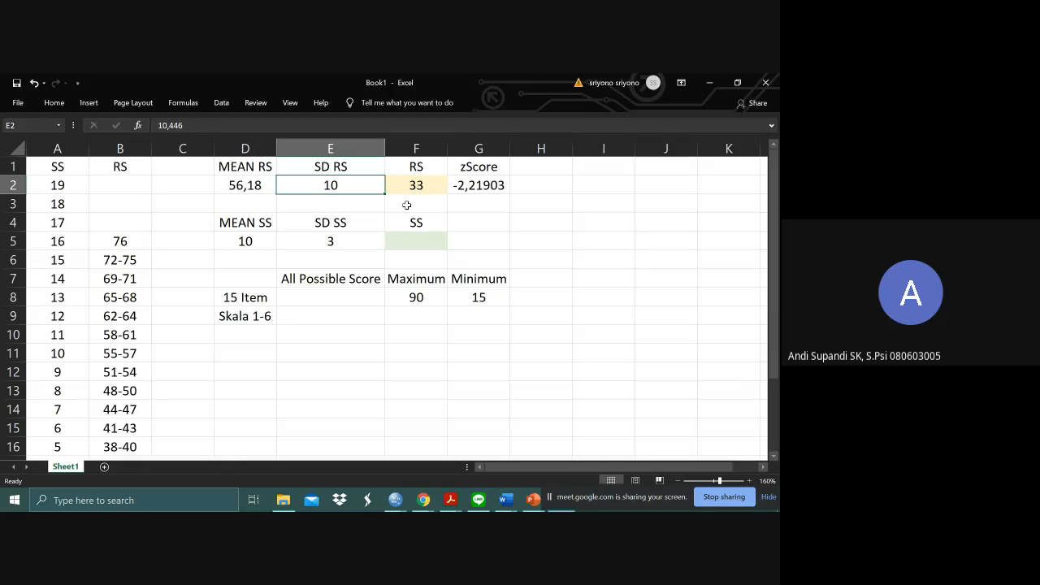
click(394, 208)
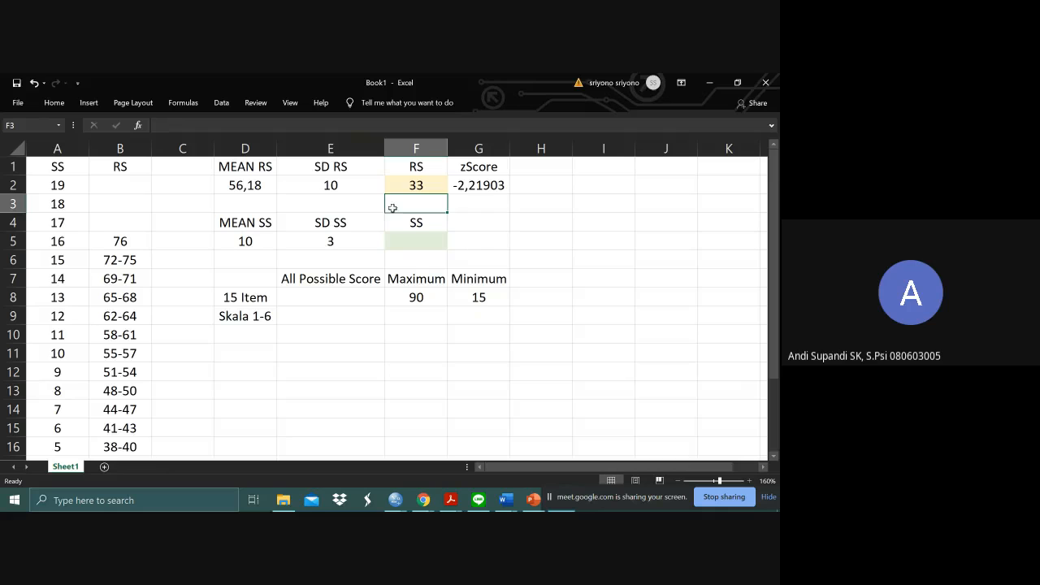
click(365, 189)
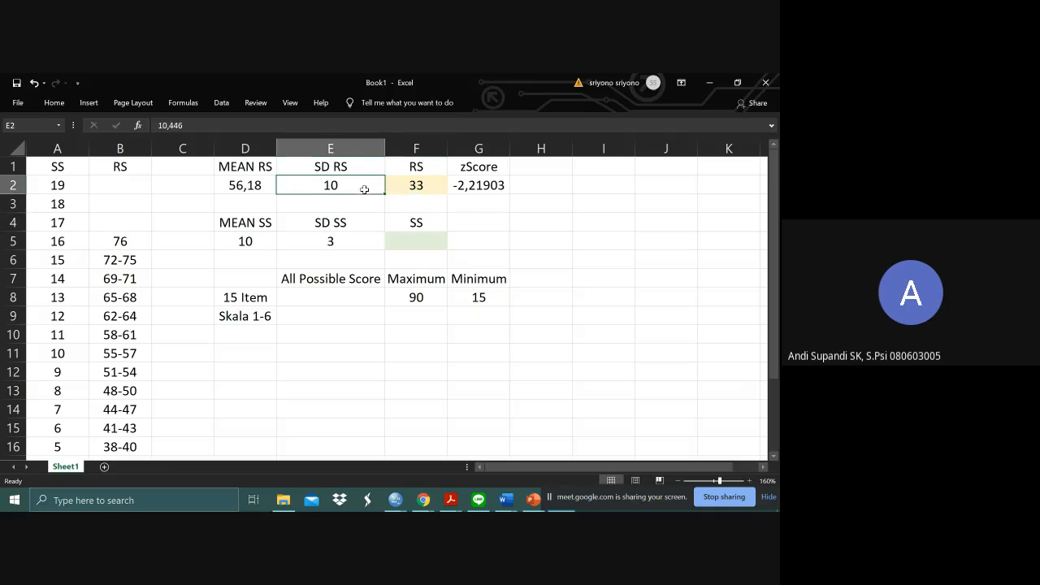
click(58, 104)
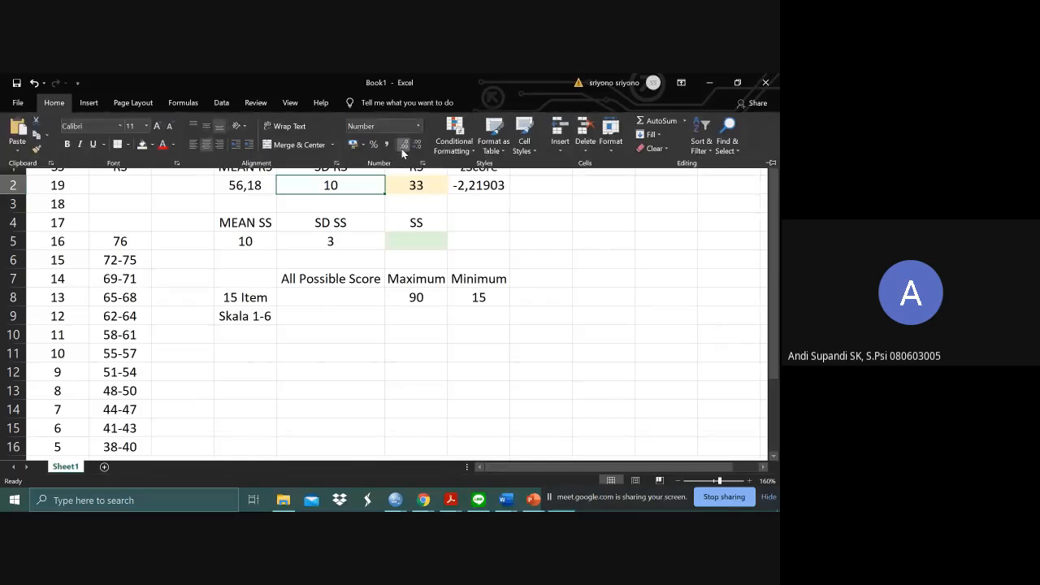
click(403, 146)
click(403, 146)
click(403, 146)
click(403, 146)
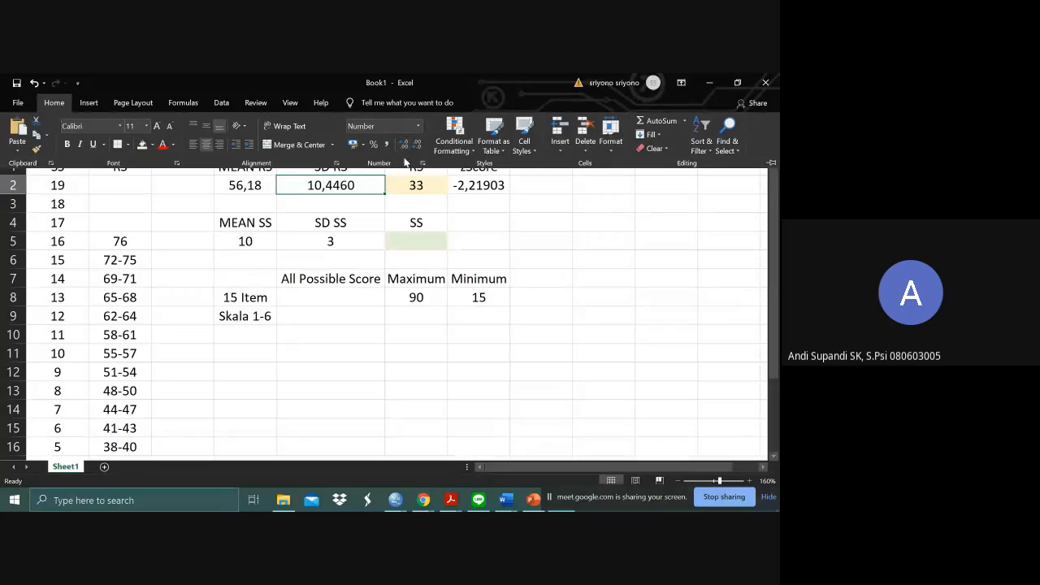
click(416, 144)
click(416, 144)
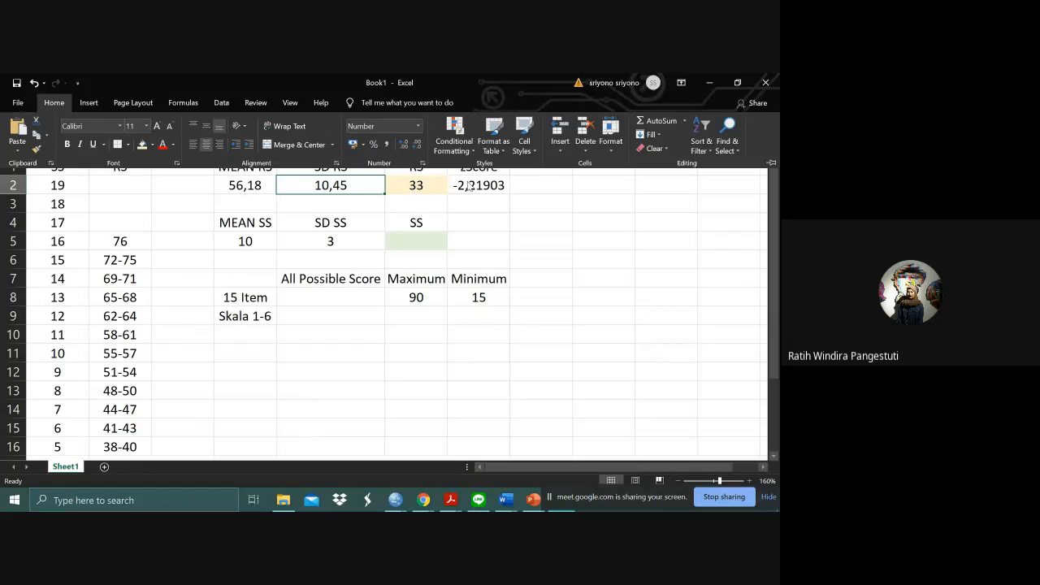
click(514, 210)
click(428, 189)
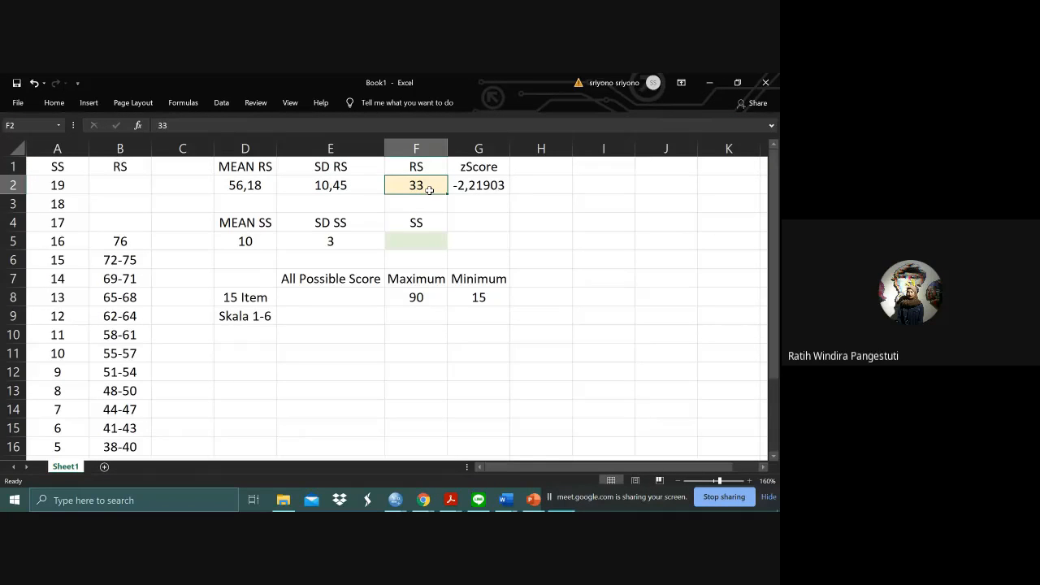
click(464, 217)
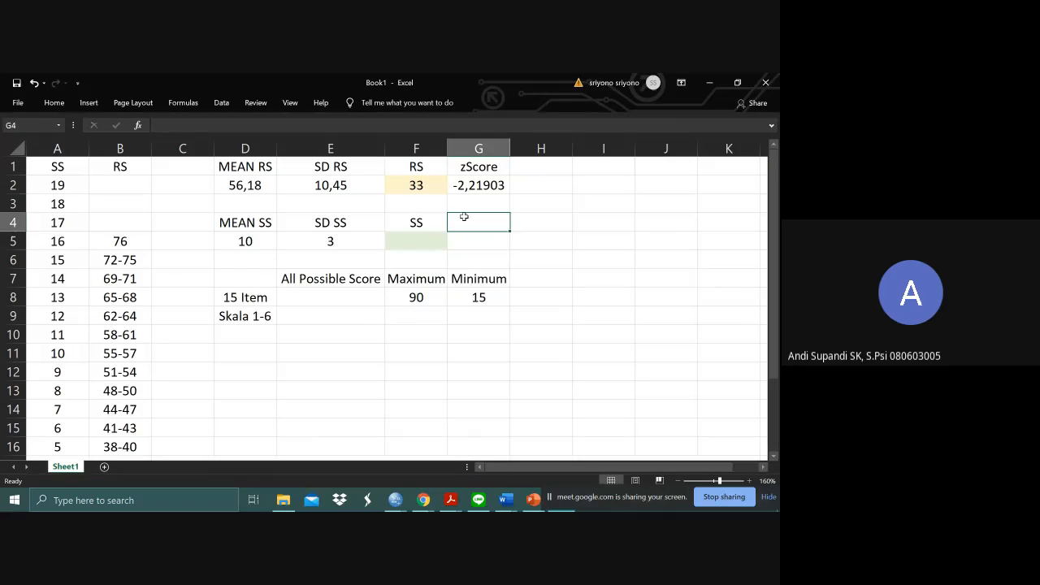
click(525, 203)
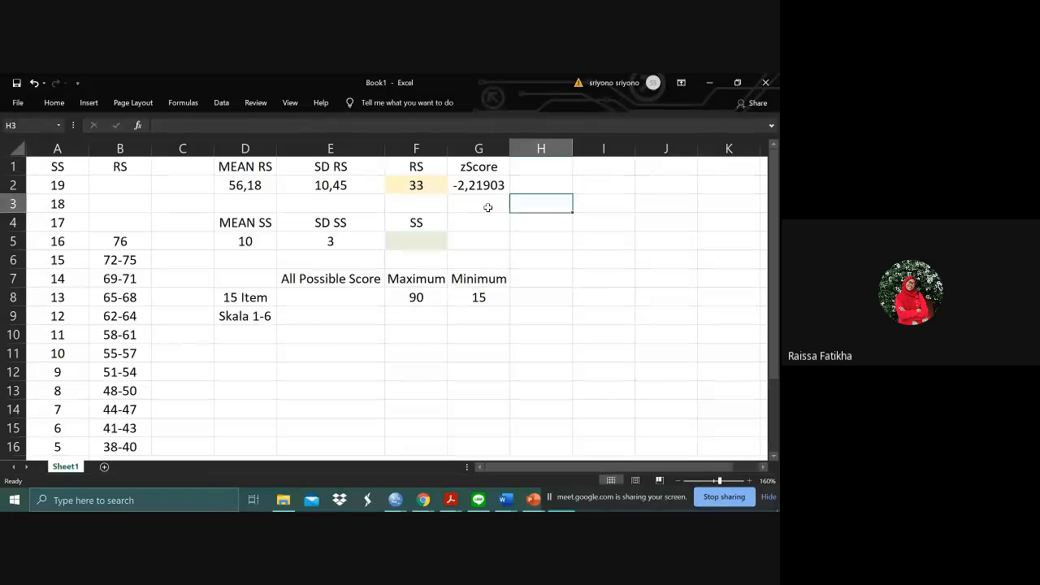
click(423, 184)
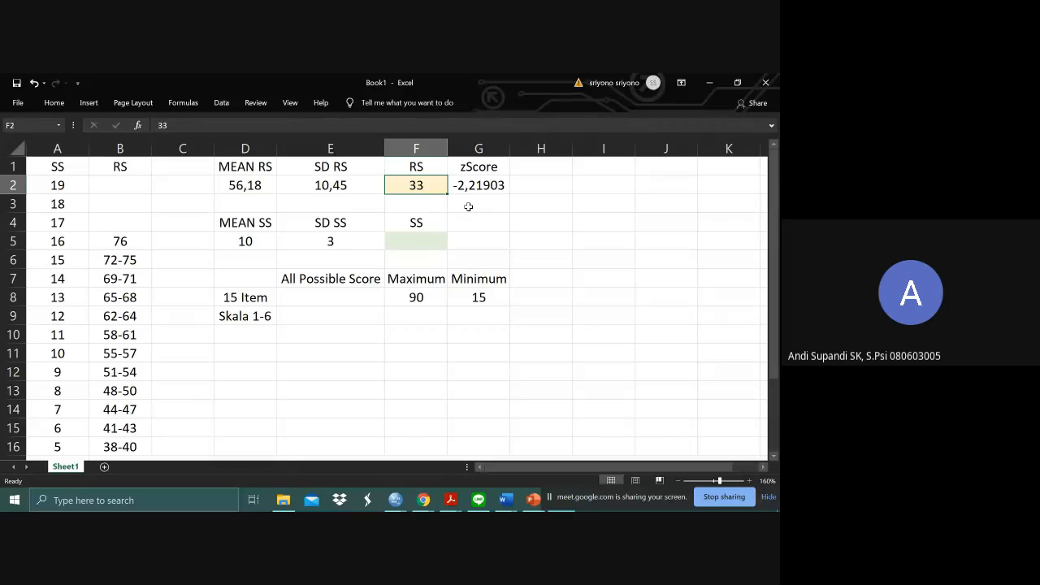
- Enter the standard-score formula =(G2*E5)+D5 in cell F5 under the SS heading
click(434, 237)
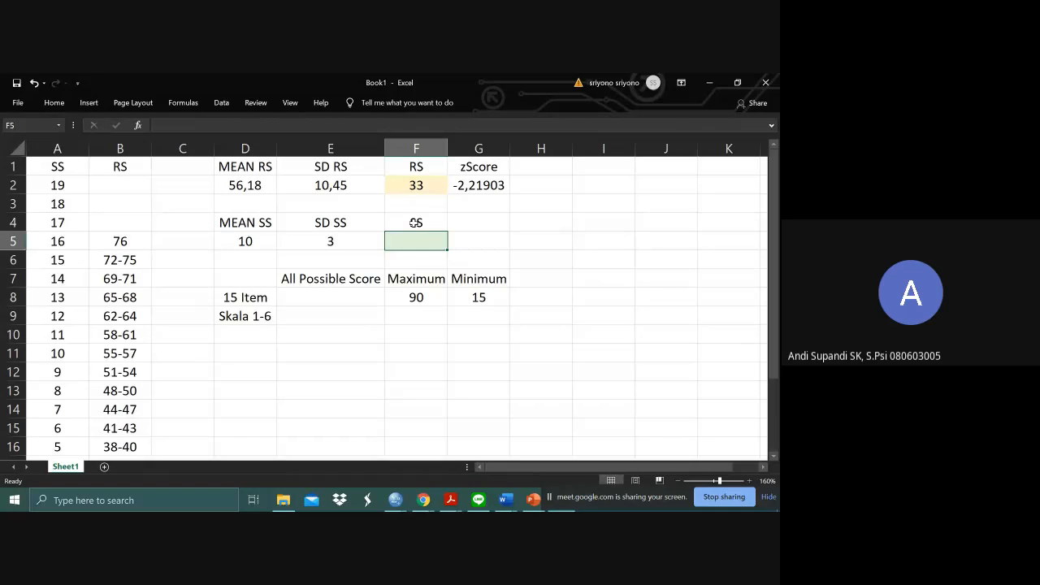
click(272, 127)
text(=)
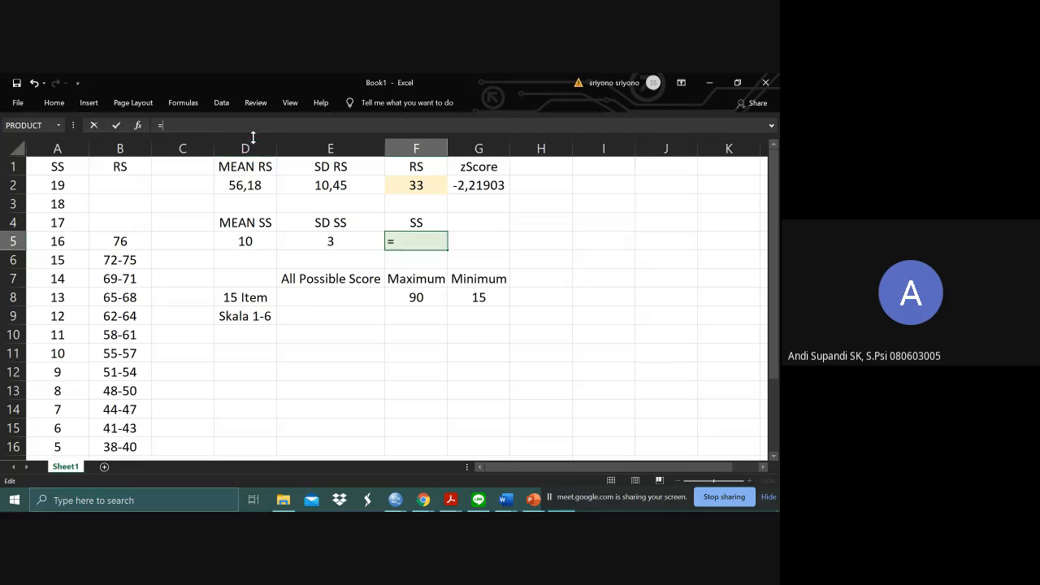
key(BackSpace)
text(=)
click(483, 193)
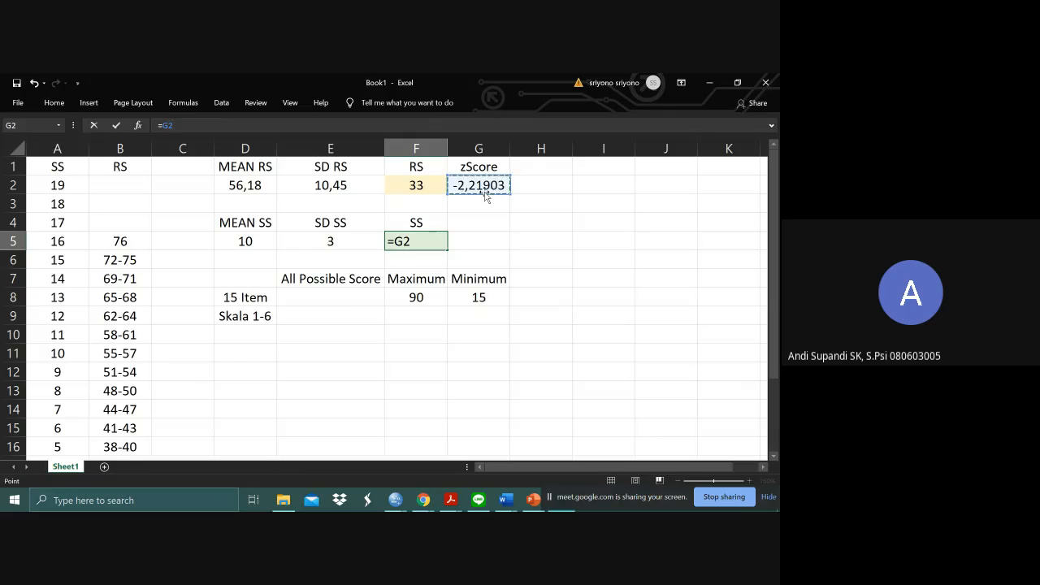
click(165, 126)
text((G2)
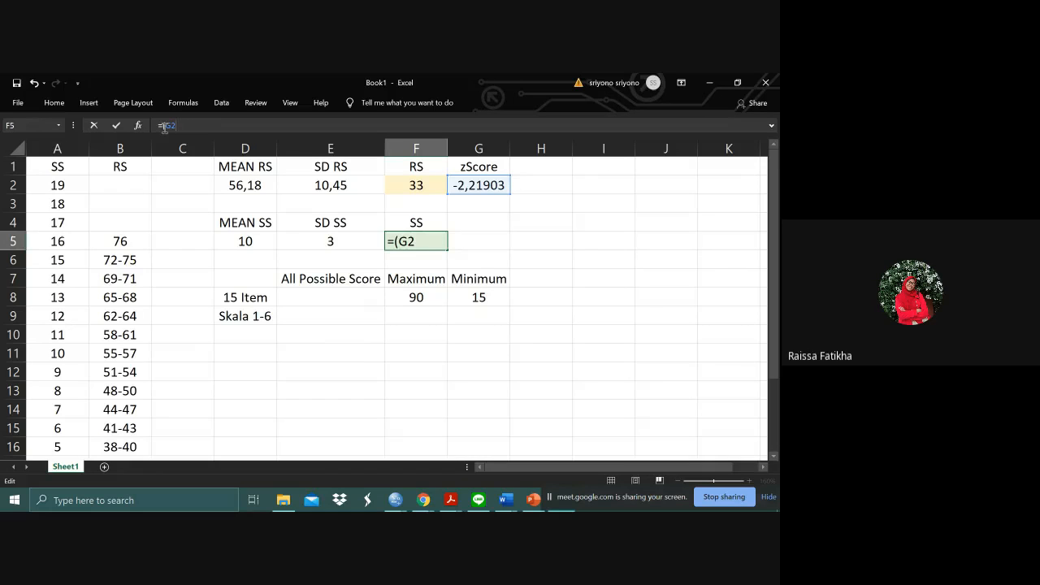
text(*)
click(354, 239)
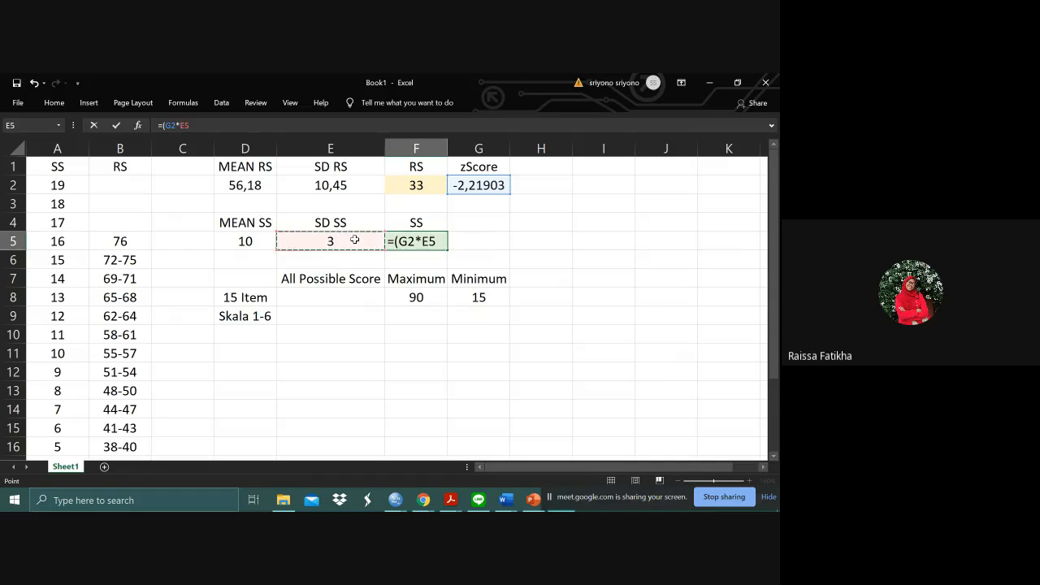
text()+)
click(258, 239)
key(Return)
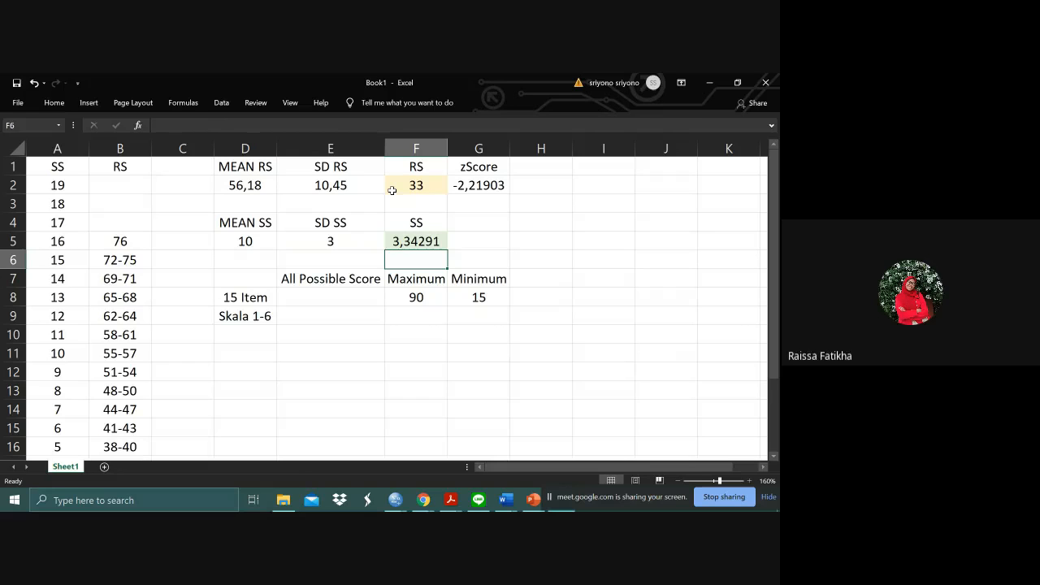
- Format the standard-score result in cell F5 to show no decimal places
click(481, 241)
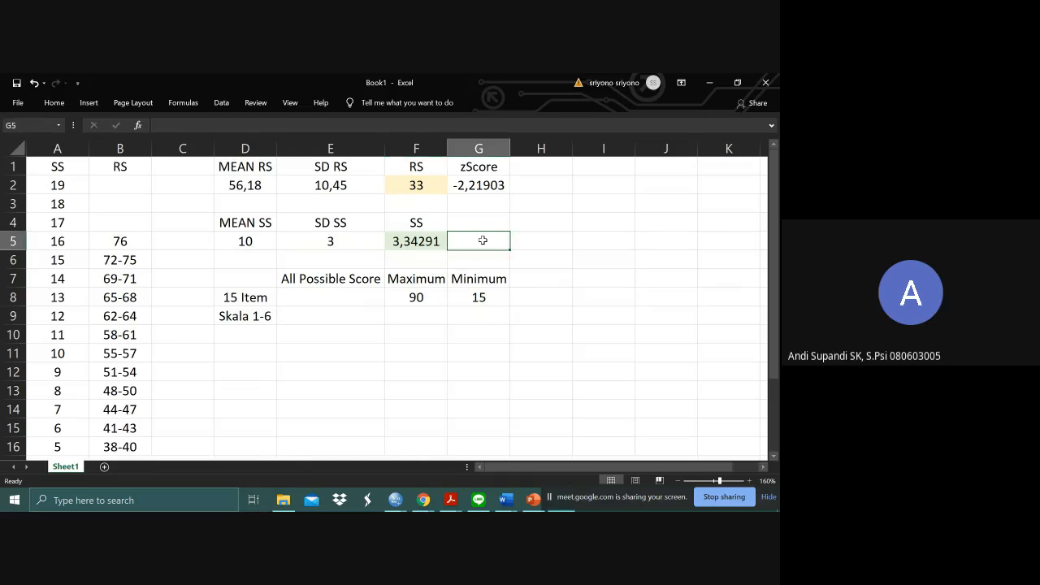
click(416, 241)
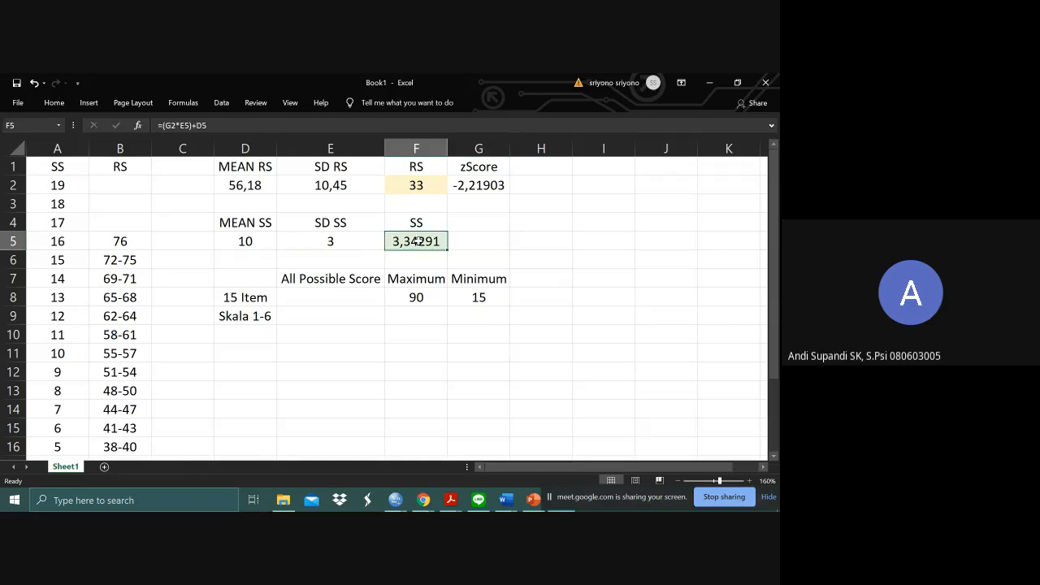
click(65, 100)
click(418, 147)
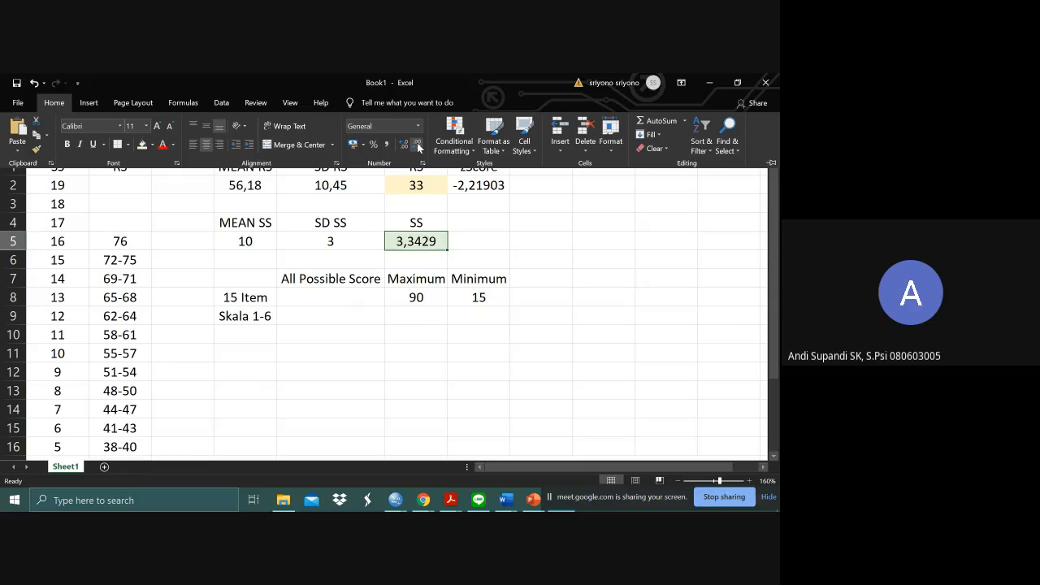
click(418, 146)
click(418, 146)
click(417, 146)
click(417, 146)
click(531, 225)
click(615, 273)
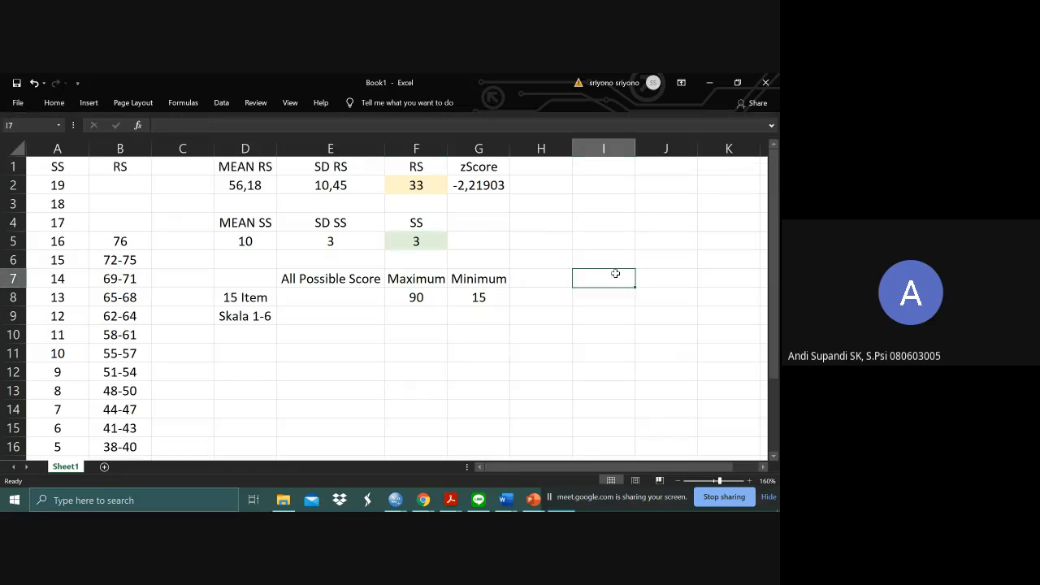
- Extend the raw-score entry for standard score 3 in cell B18 to the range 32-33
click(485, 234)
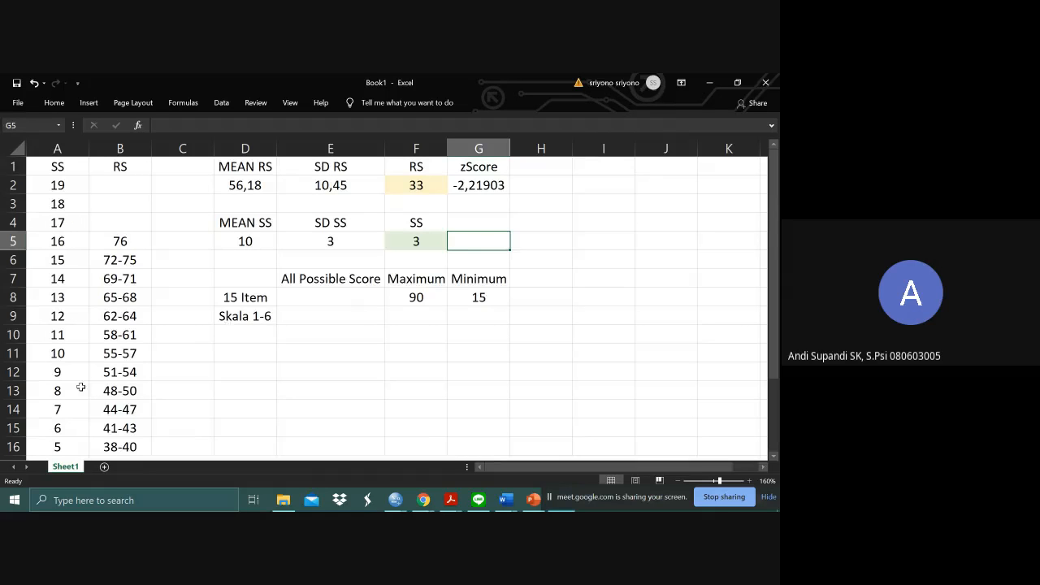
scroll(80, 387, down, 2)
click(121, 372)
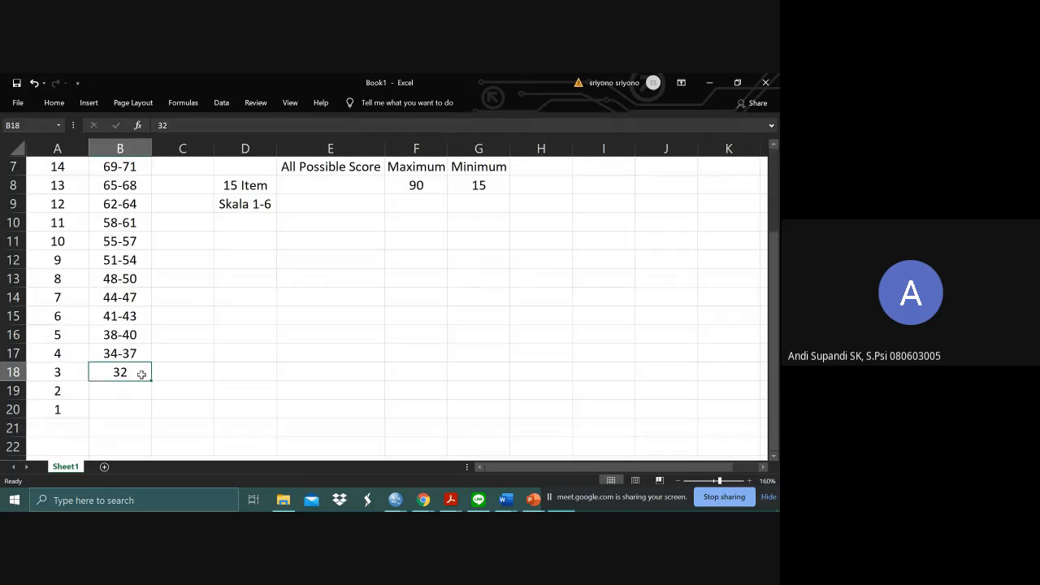
double_click(140, 374)
text(-33)
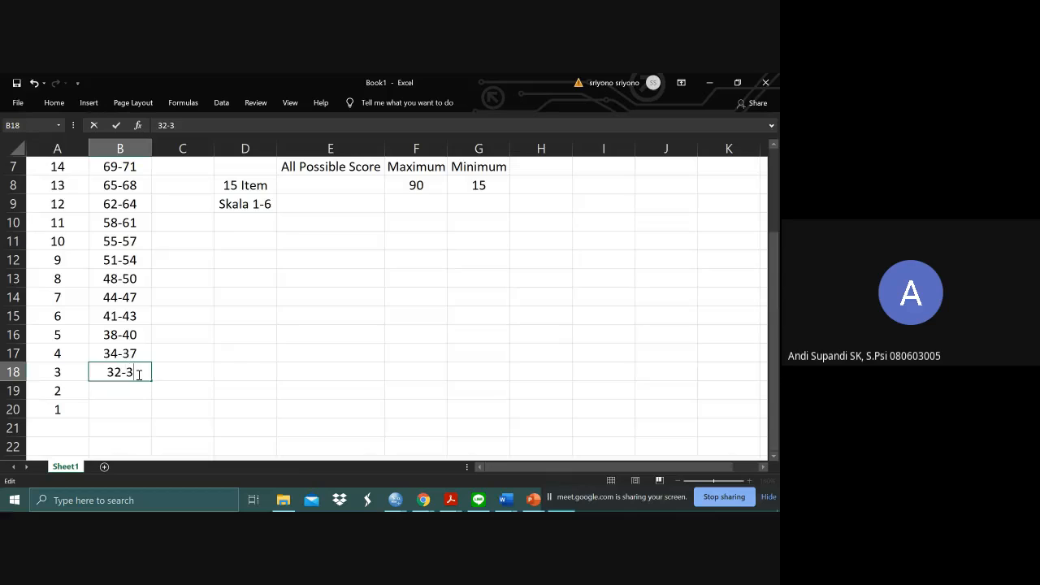
click(176, 366)
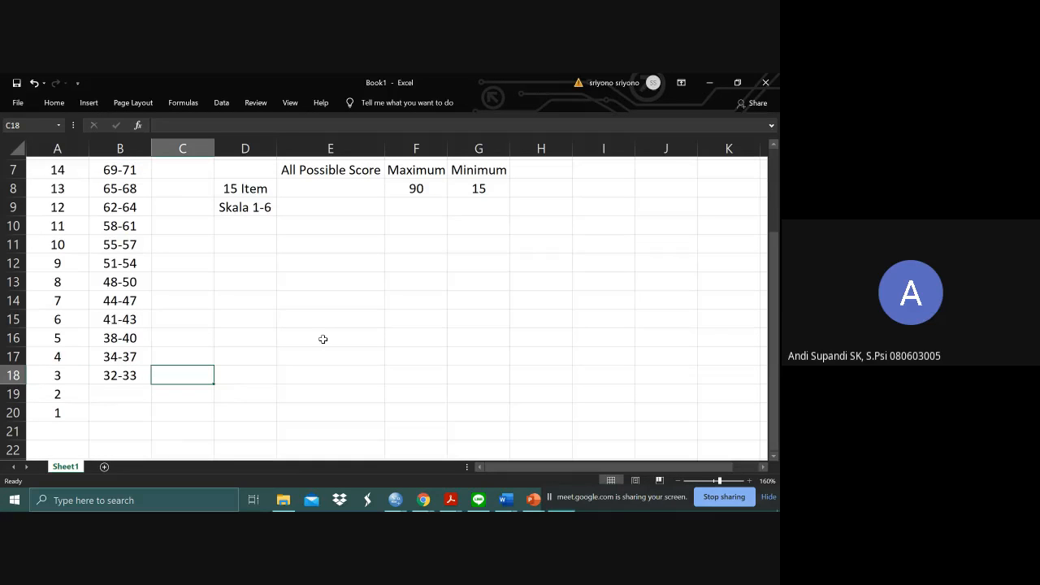
- Enter the raw-score range 15-31 in cell B19 for standard score 2
scroll(323, 339, up, 2)
scroll(322, 339, down, 2)
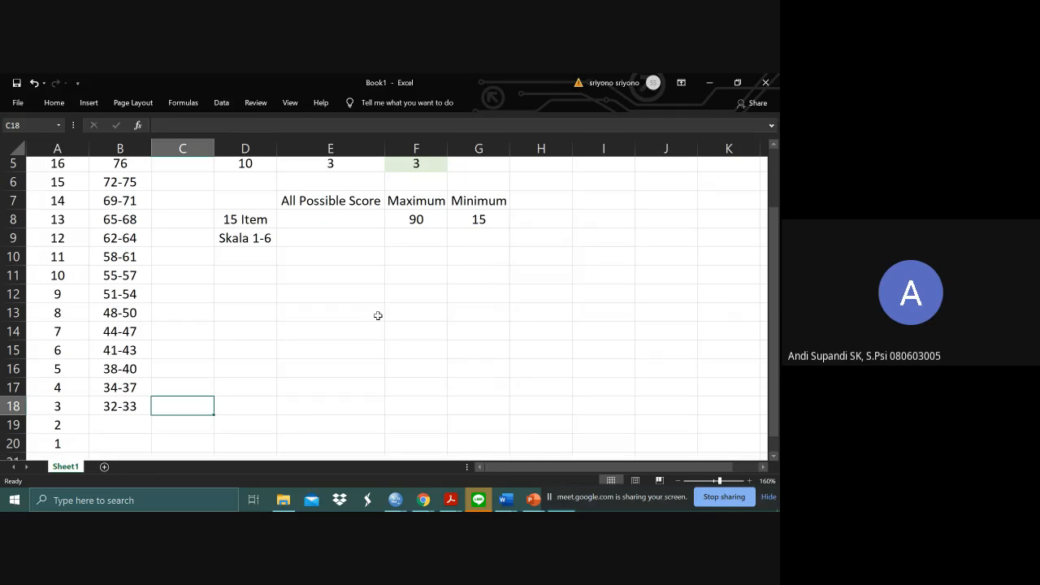
scroll(377, 315, down, 1)
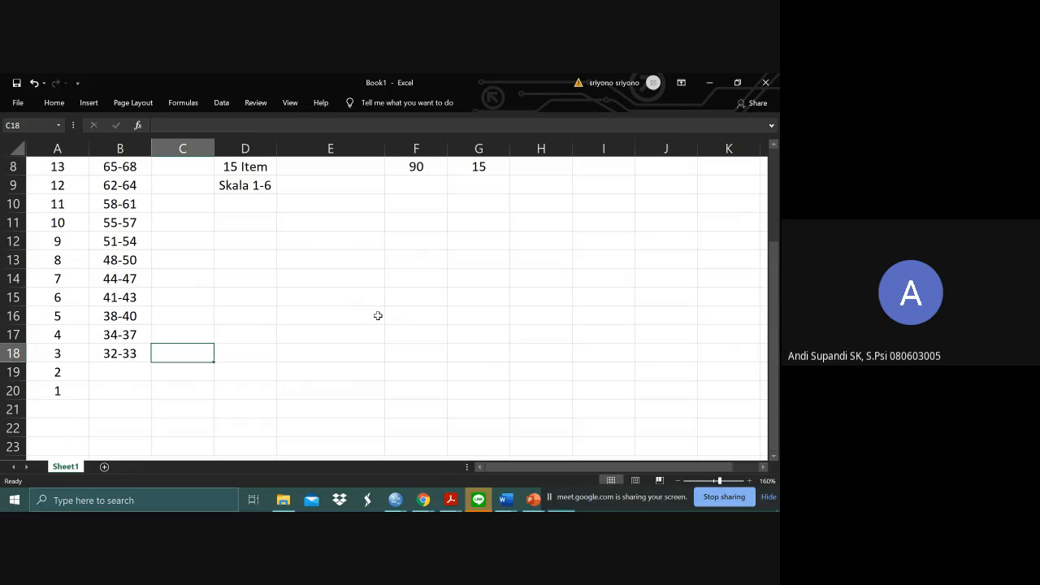
click(141, 370)
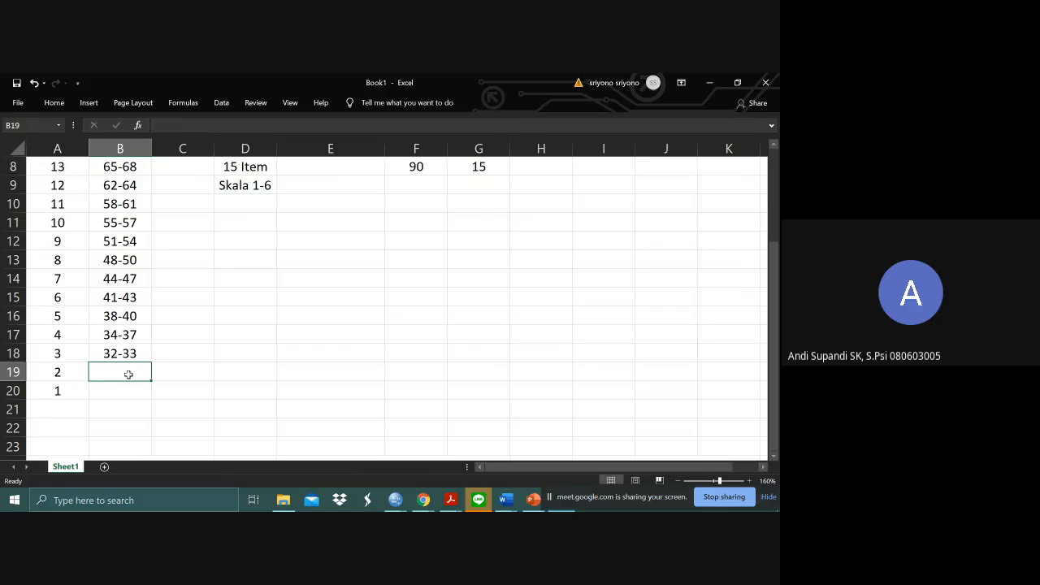
double_click(129, 375)
text(15-31)
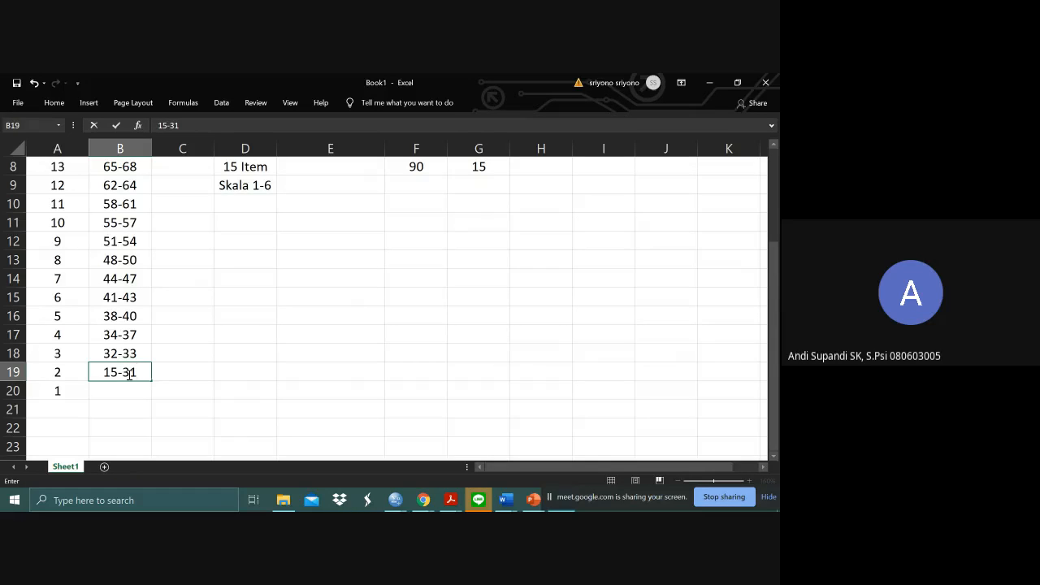
key(Return)
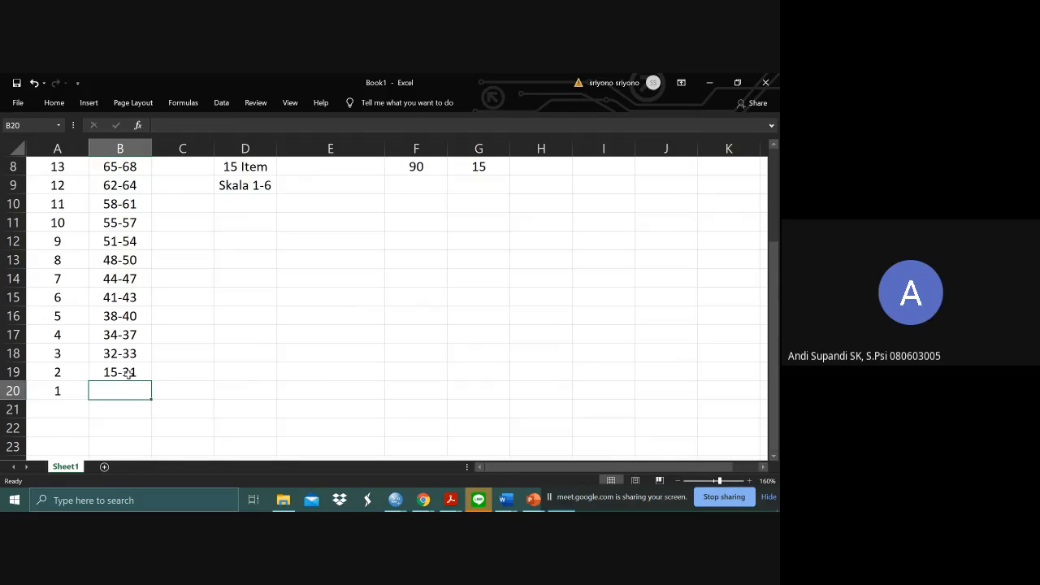
- Enter the raw-score range 77-90 in cell B4 for standard score 17
scroll(128, 373, up, 3)
click(98, 228)
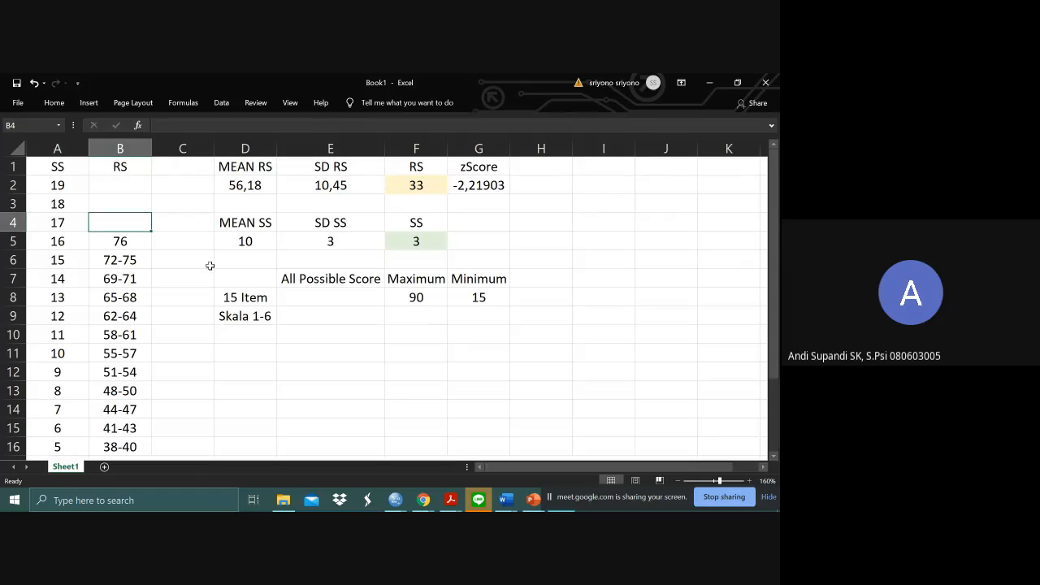
text(77-)
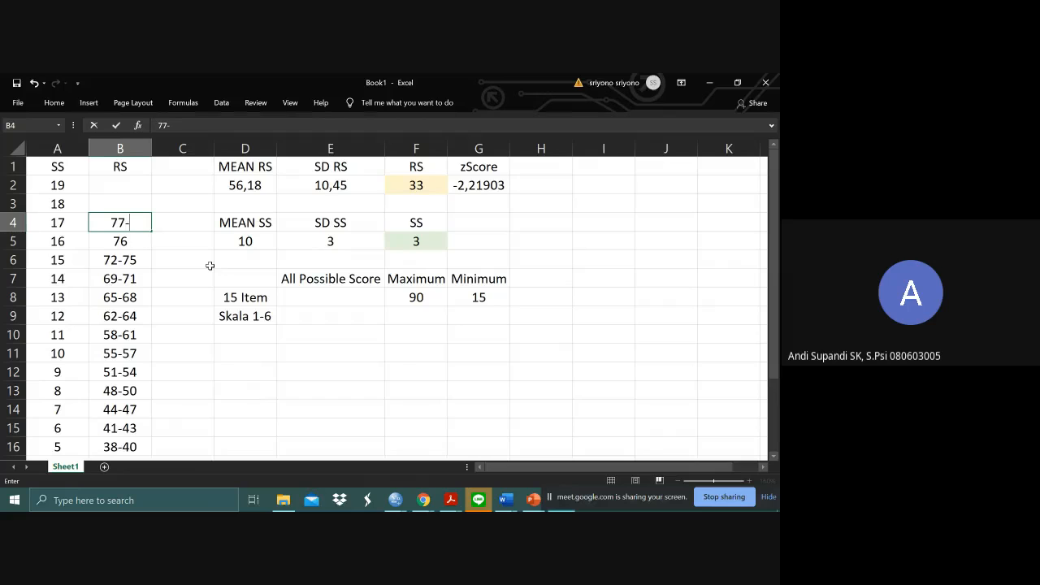
text(90)
key(Tab)
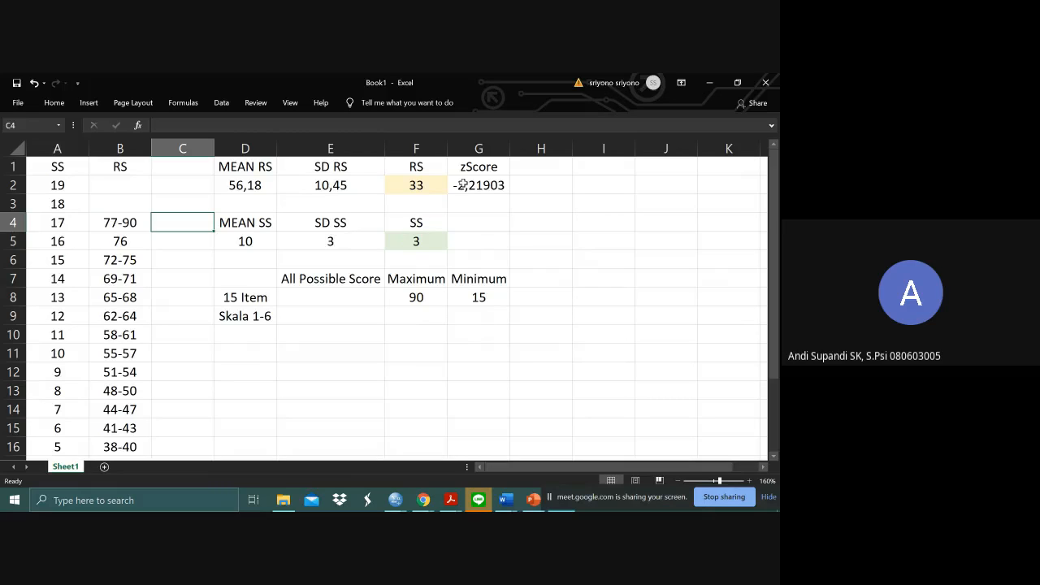
- Set the raw score in cell F2 to 32 and check the standard score in F5 against the conversion table
click(434, 185)
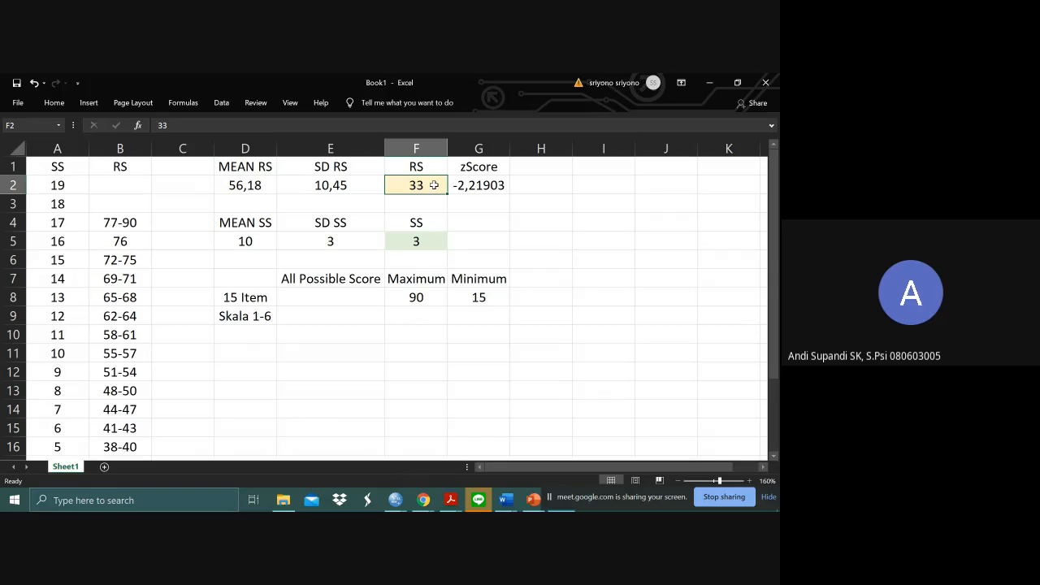
text(32)
key(Return)
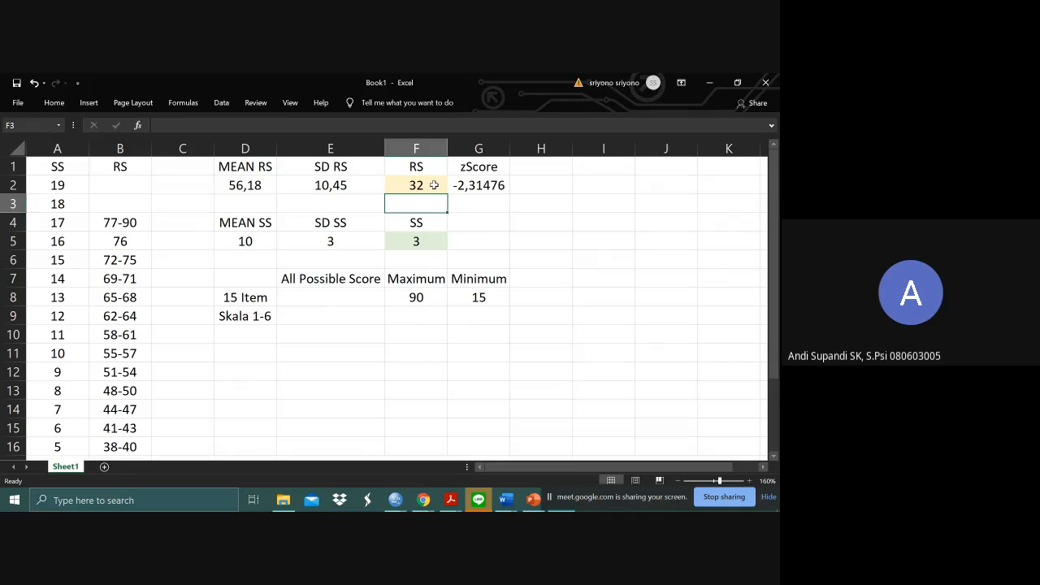
key(Down)
key(Down)
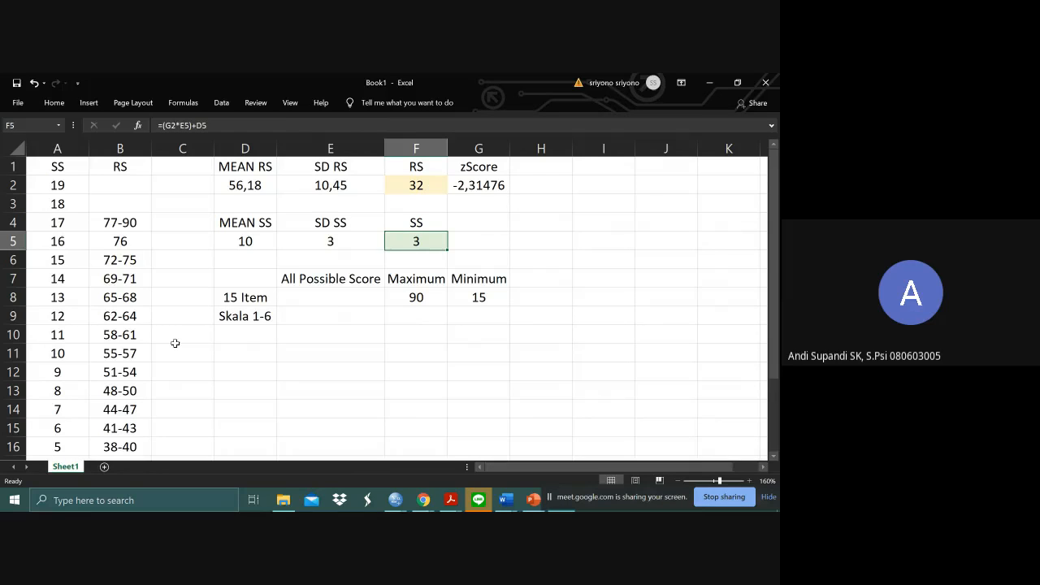
scroll(175, 343, down, 1)
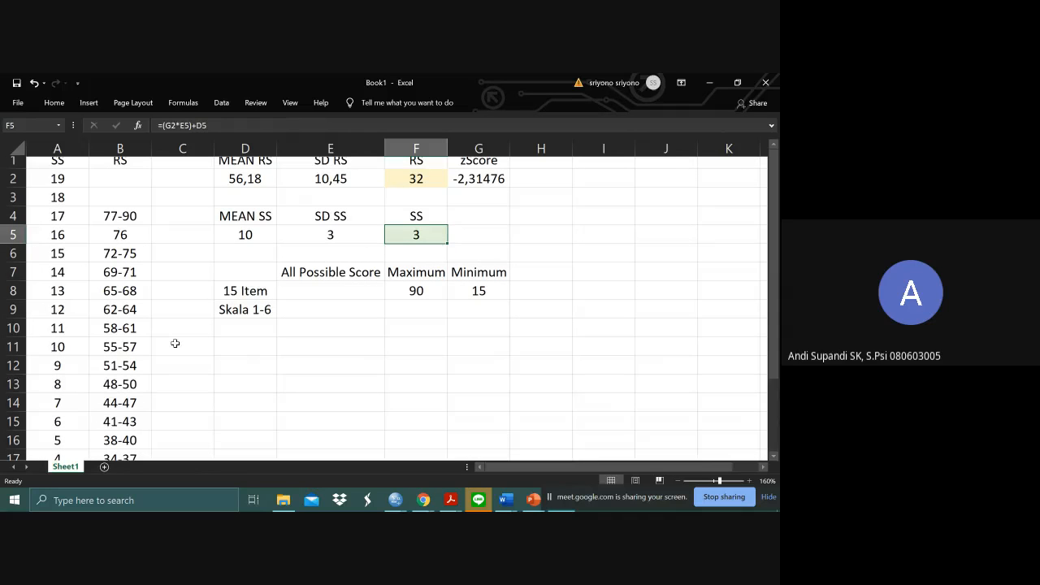
scroll(175, 342, up, 1)
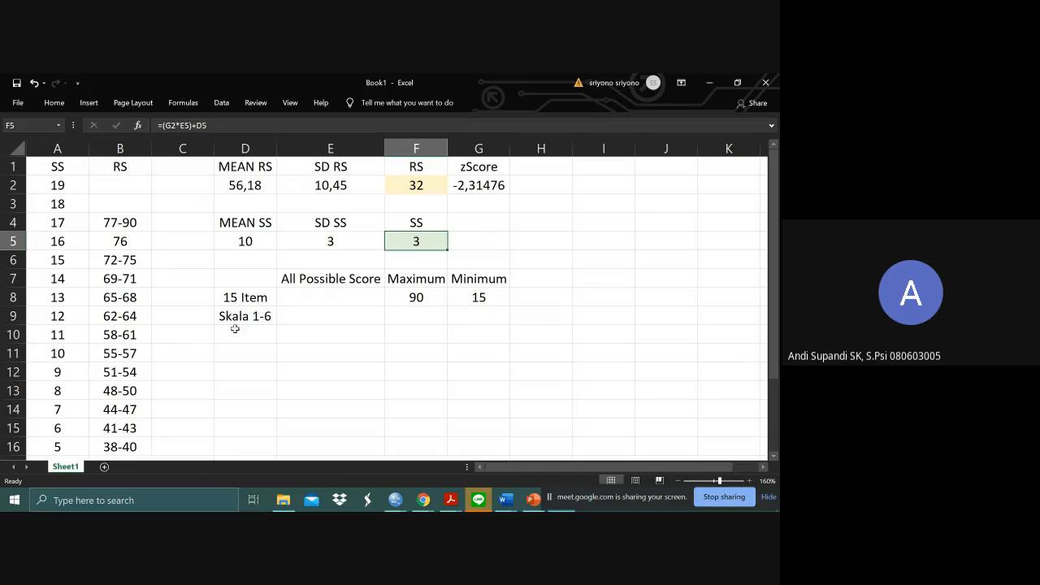
- Set the raw score in cell F2 to the minimum possible score, 15, and check the standard score in F5
click(457, 302)
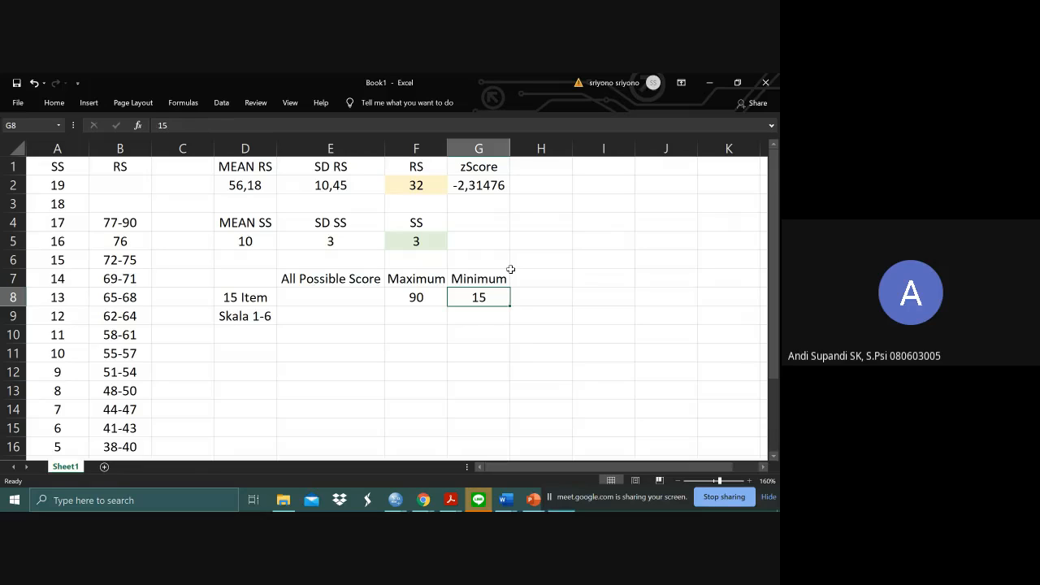
click(428, 185)
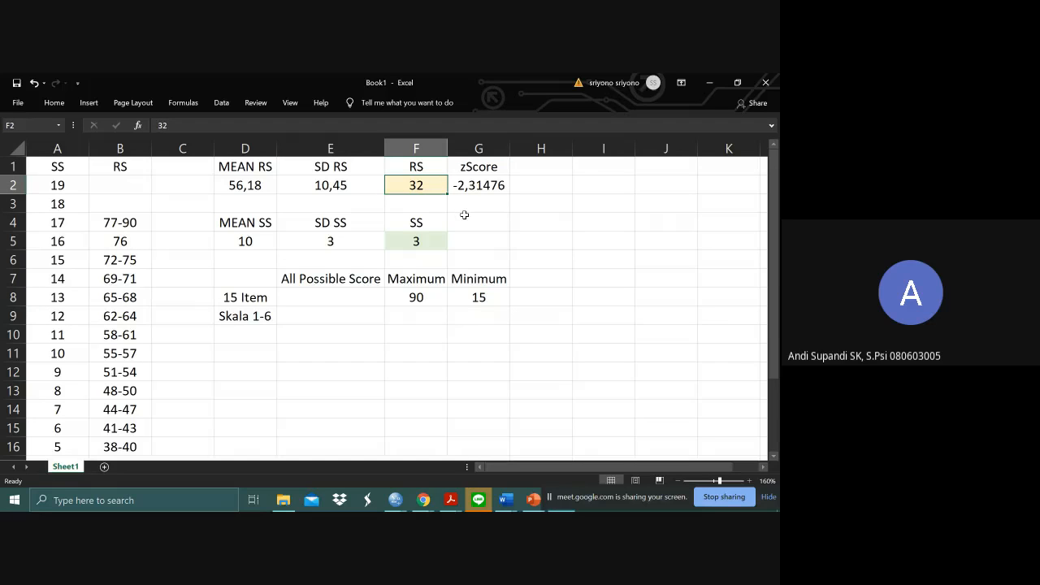
text(15)
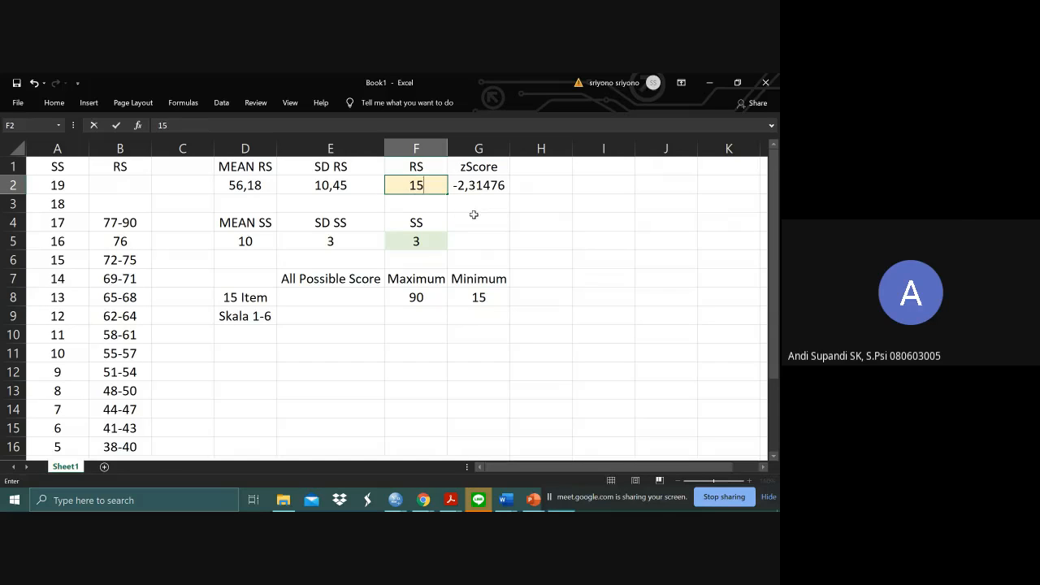
key(Return)
key(Down)
key(Down)
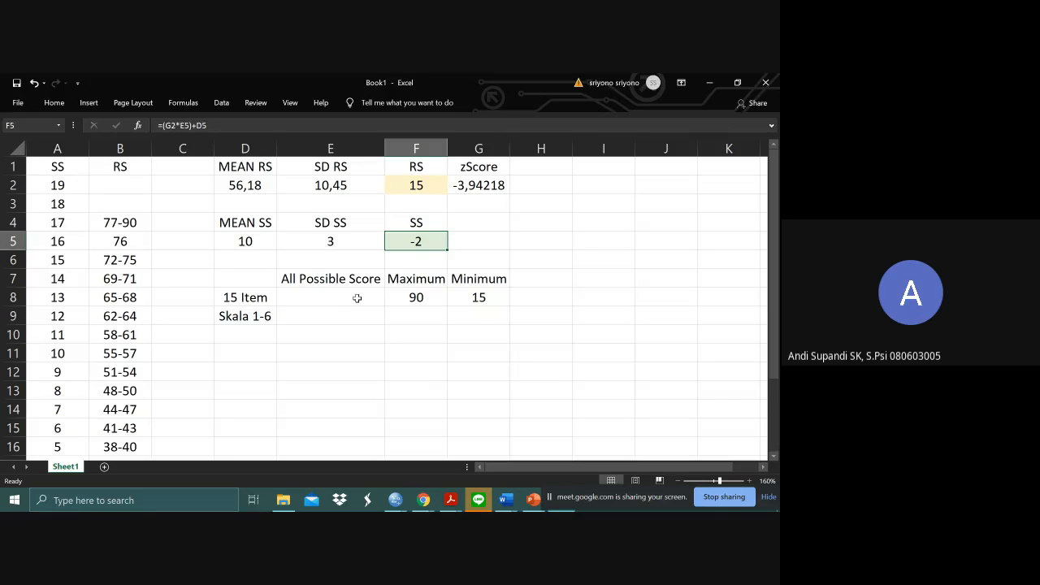
click(469, 242)
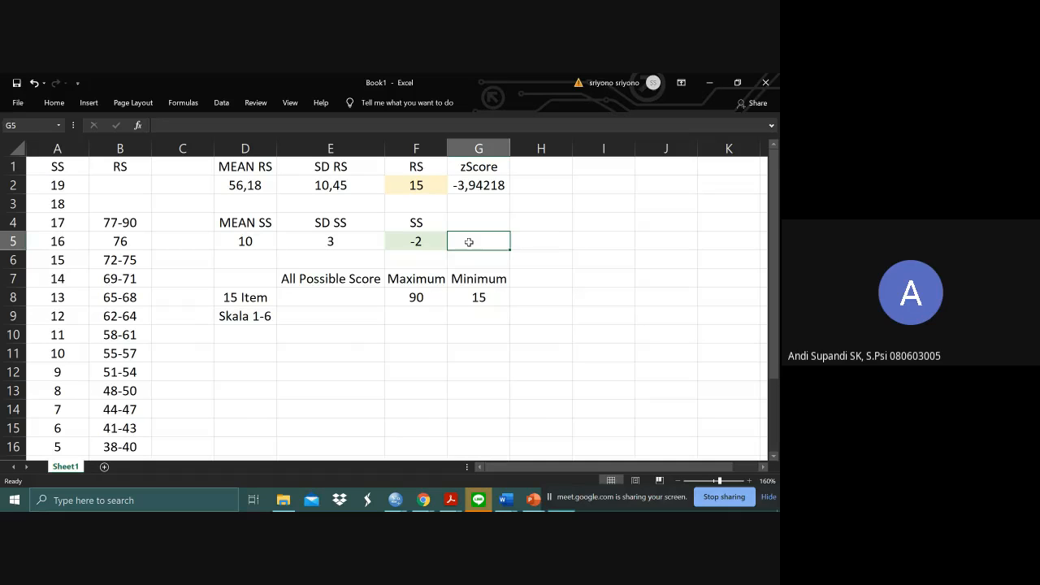
key(Left)
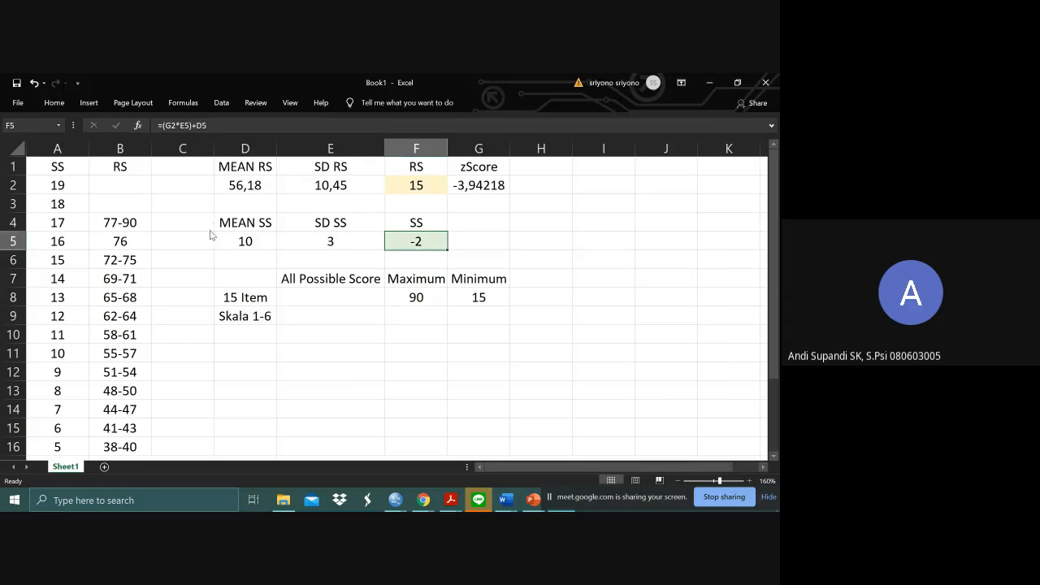
- Switch to the SPSS Data Editor and add a new variable named M10SD5, returning to the data rows
key(alt+Tab)
key(alt+Tab)
key(alt+Tab)
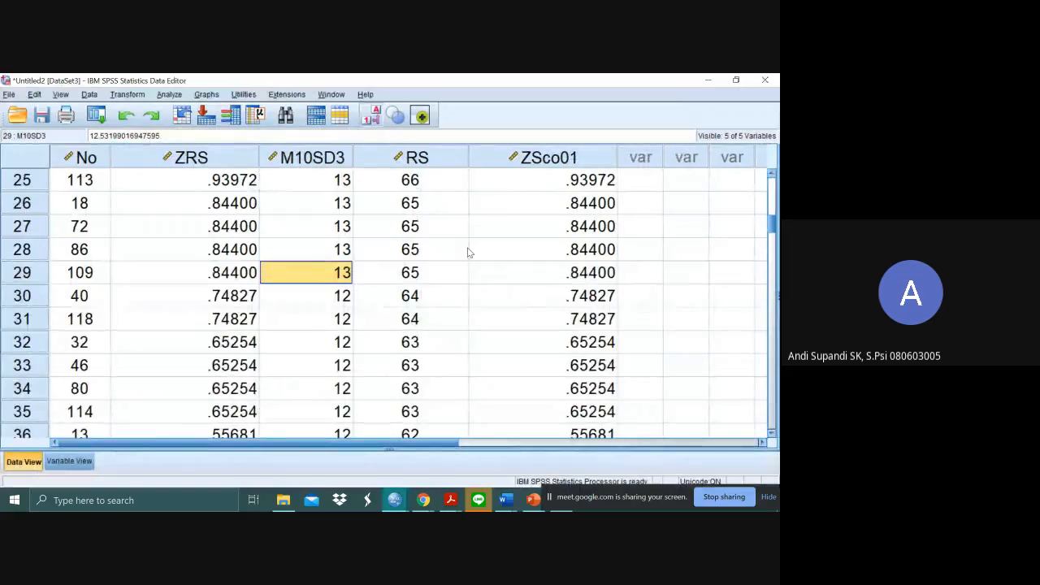
click(632, 186)
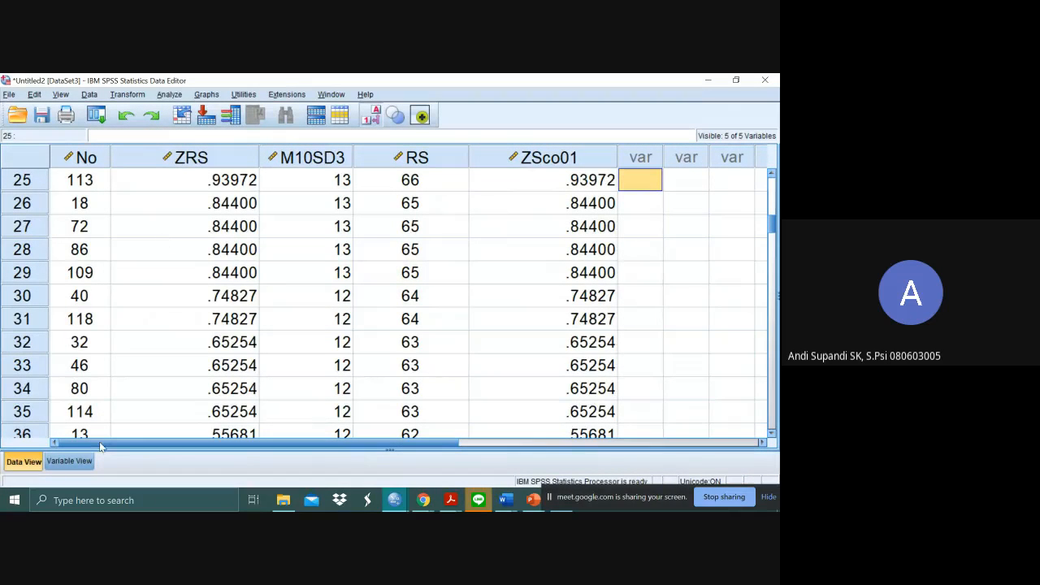
click(69, 461)
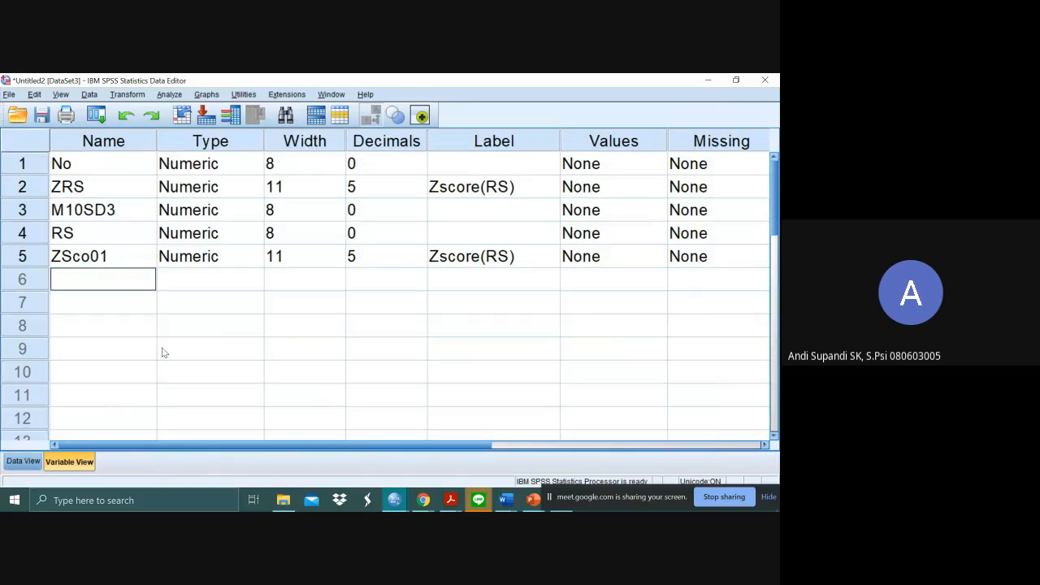
text(M10SD5)
key(Return)
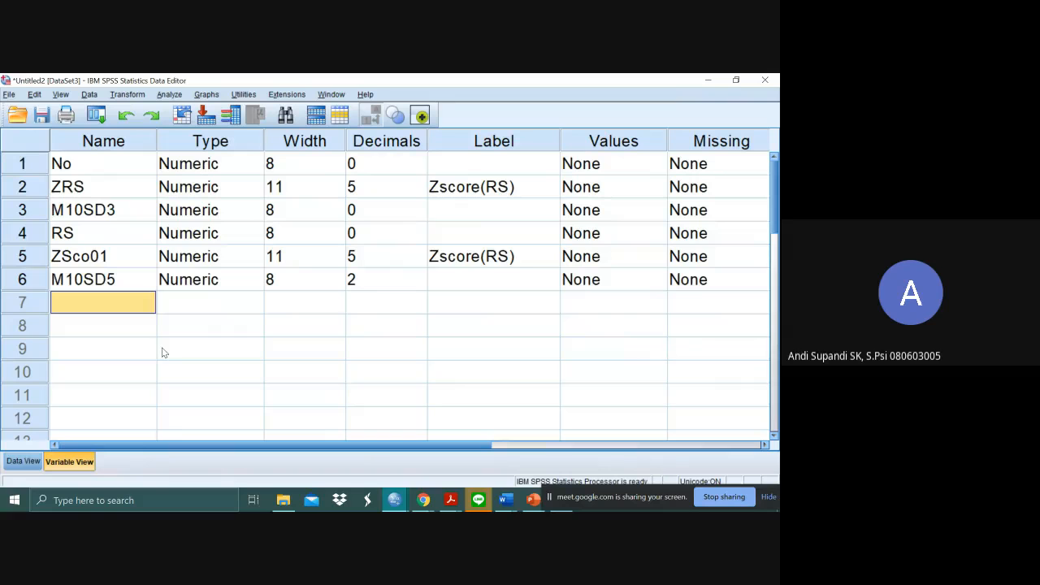
click(25, 461)
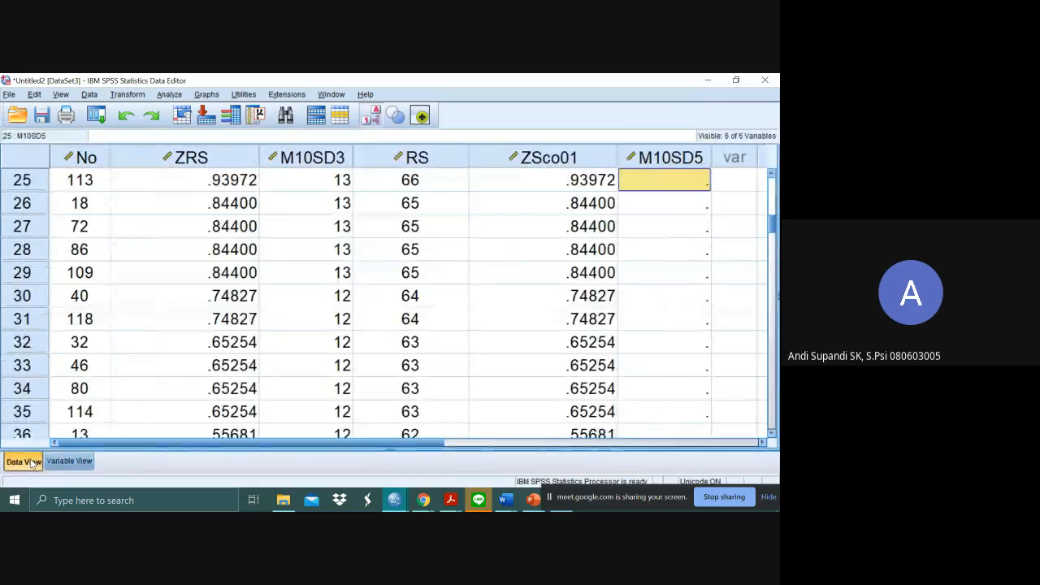
- Sort the cases by the No variable in ascending order
click(138, 98)
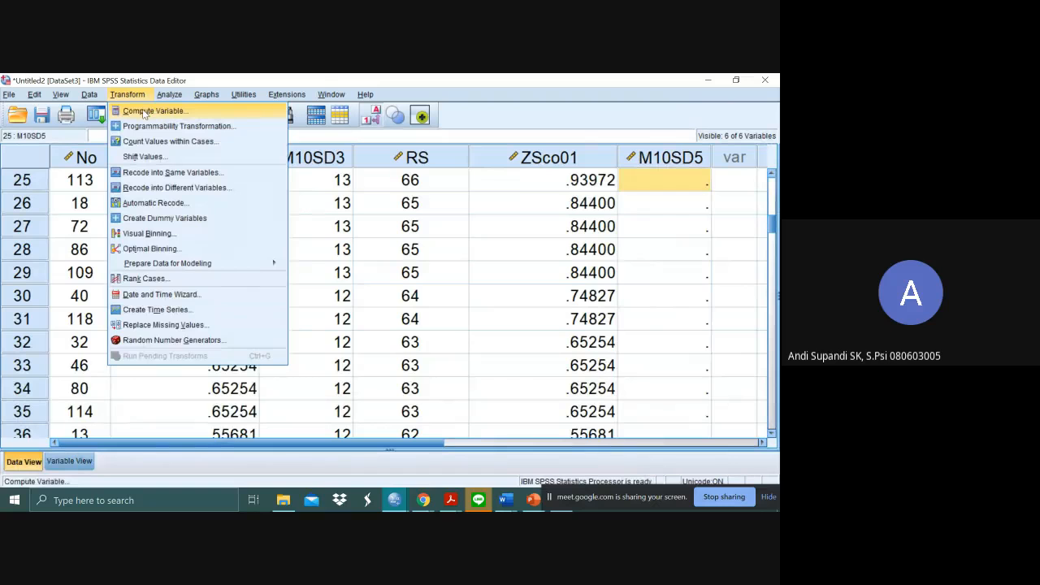
click(438, 203)
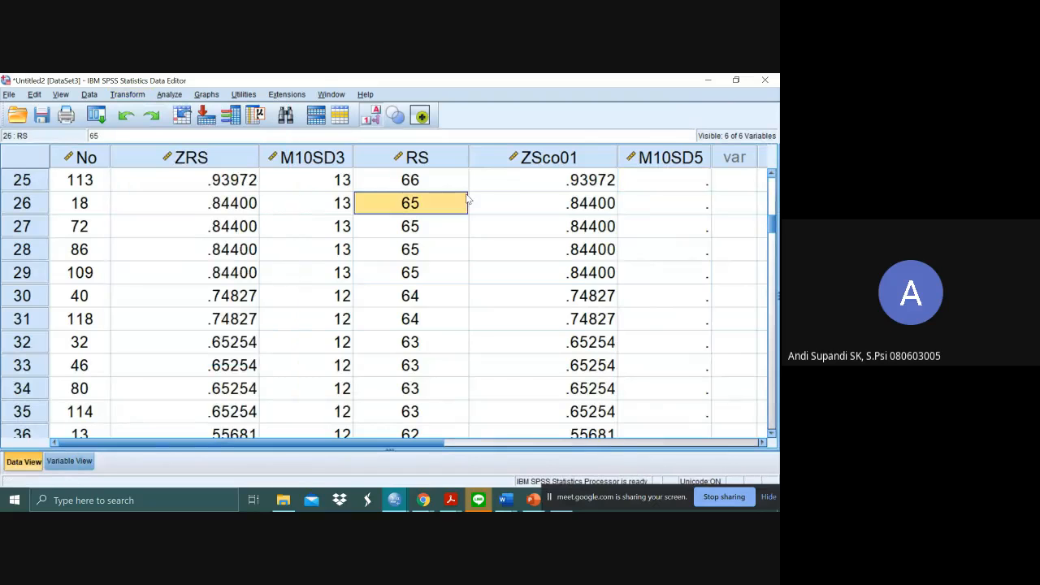
click(87, 158)
right_click(87, 161)
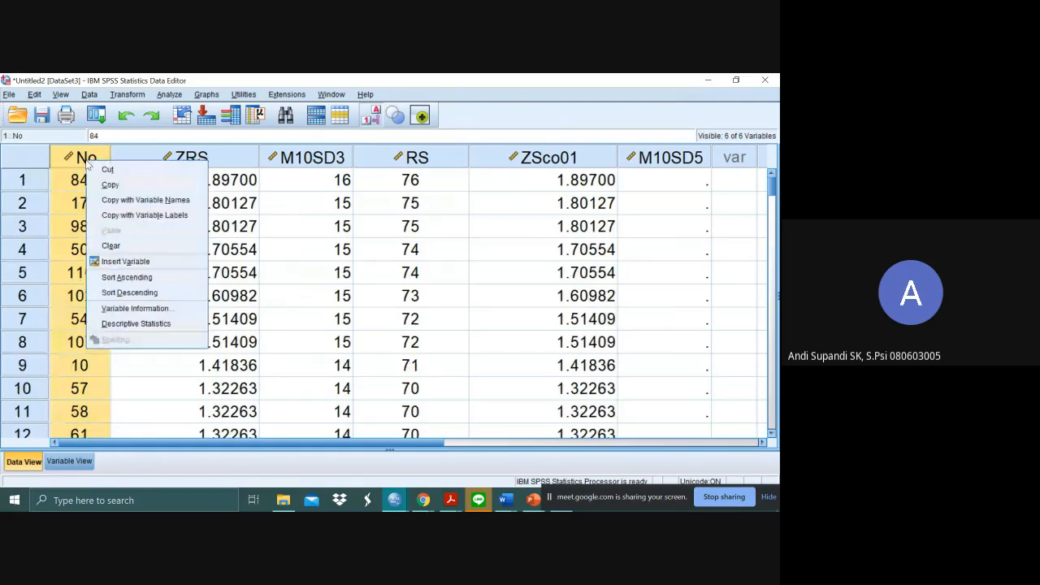
click(126, 278)
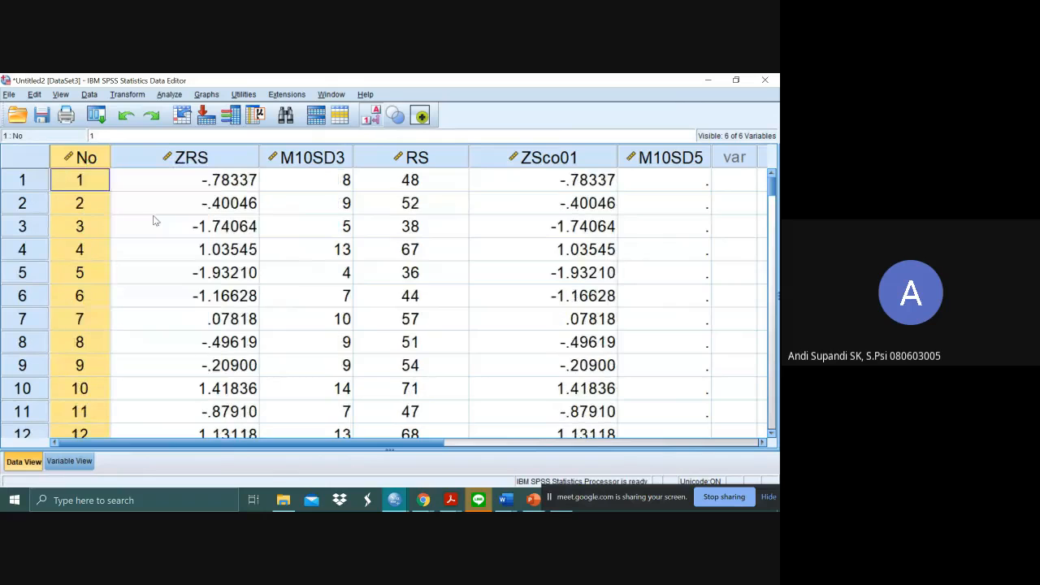
click(592, 180)
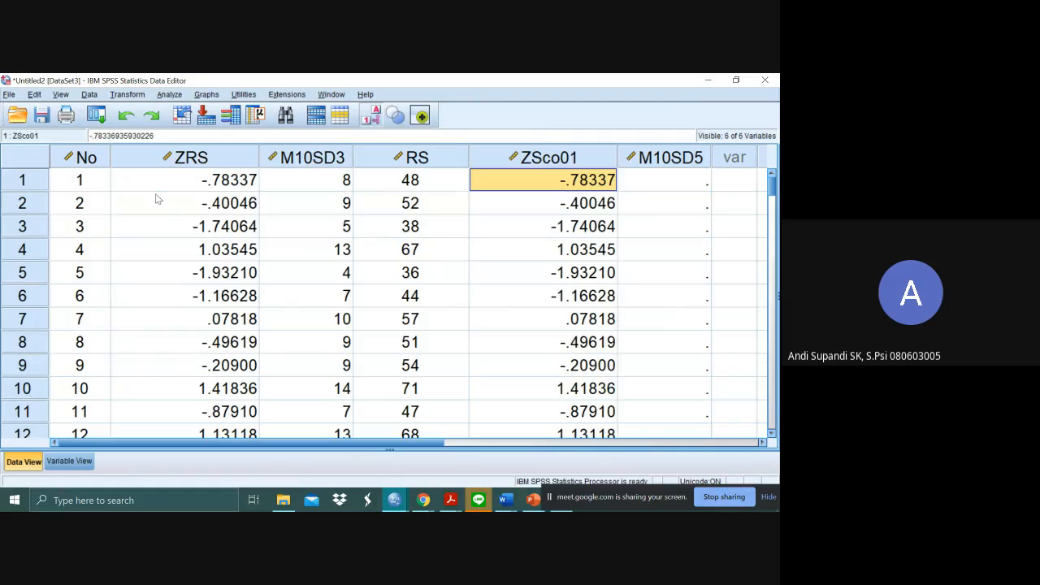
click(71, 182)
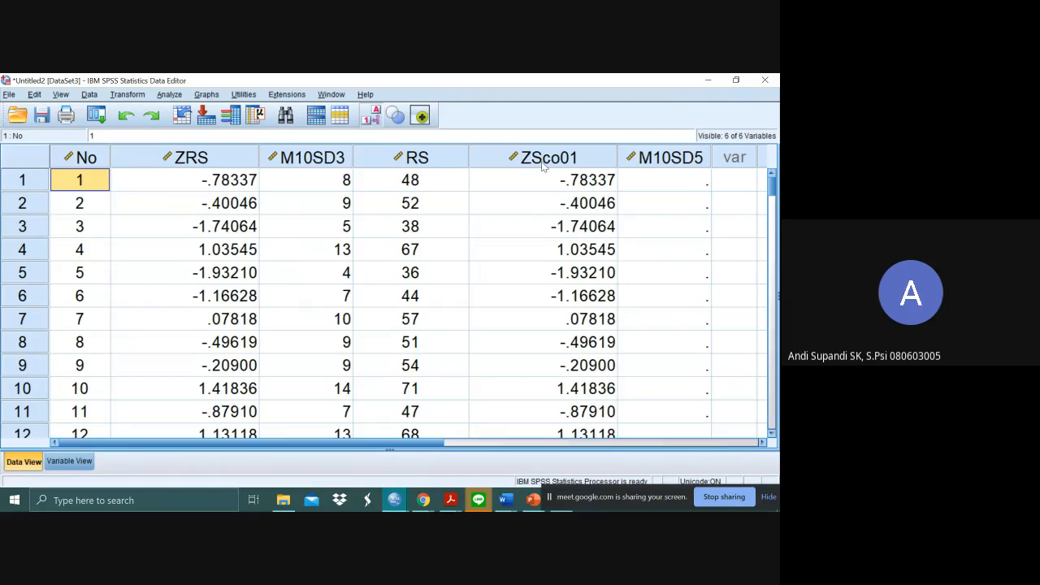
click(685, 186)
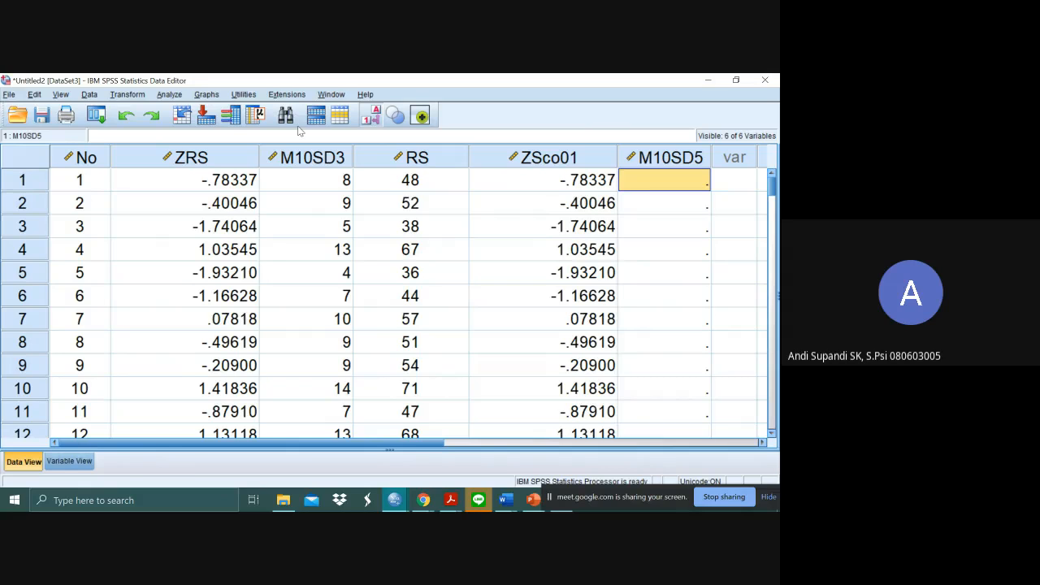
- Sort the cases by the RS variable in ascending order
click(558, 166)
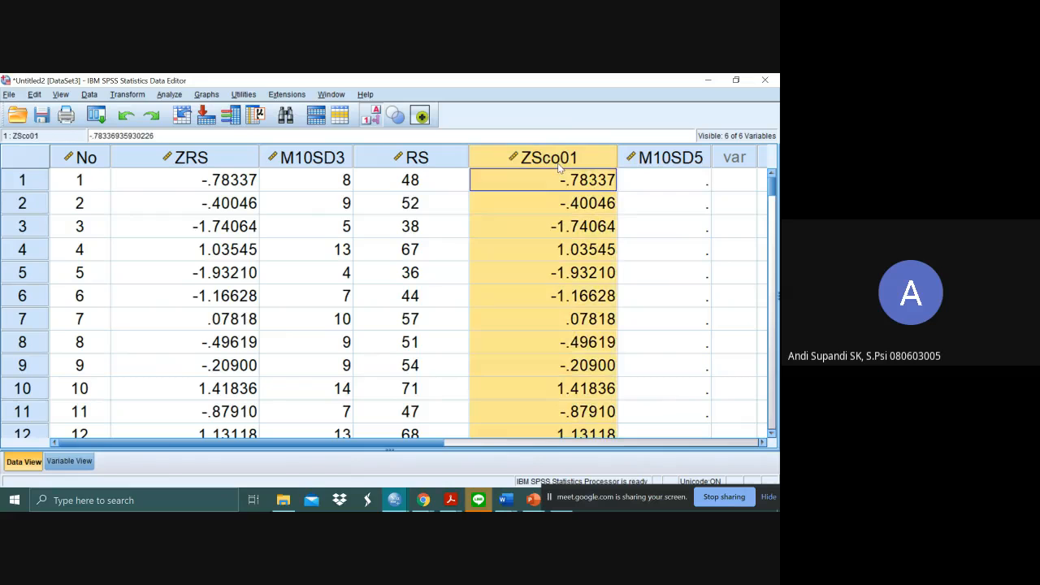
click(448, 166)
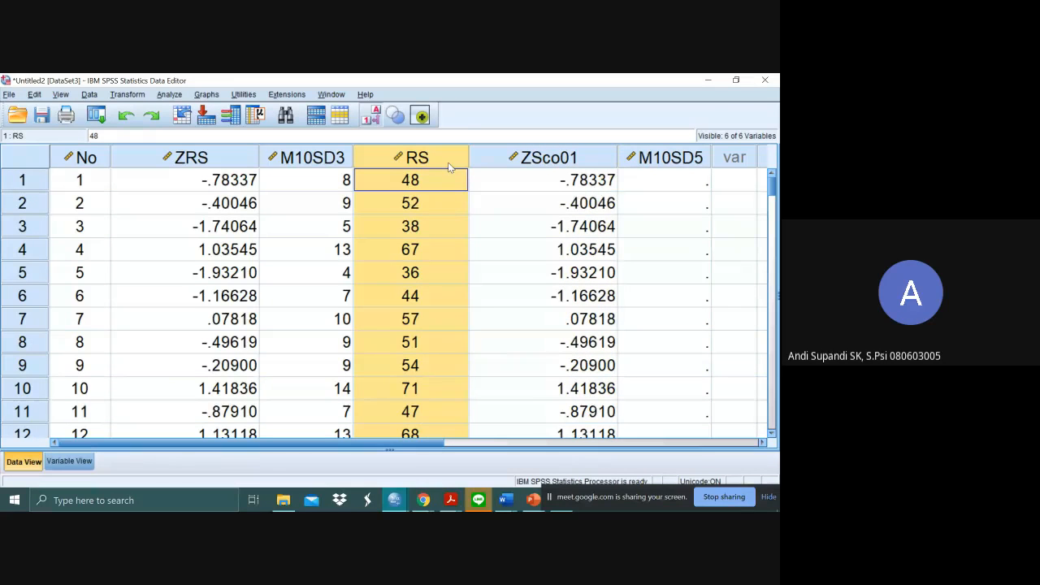
right_click(448, 162)
click(511, 280)
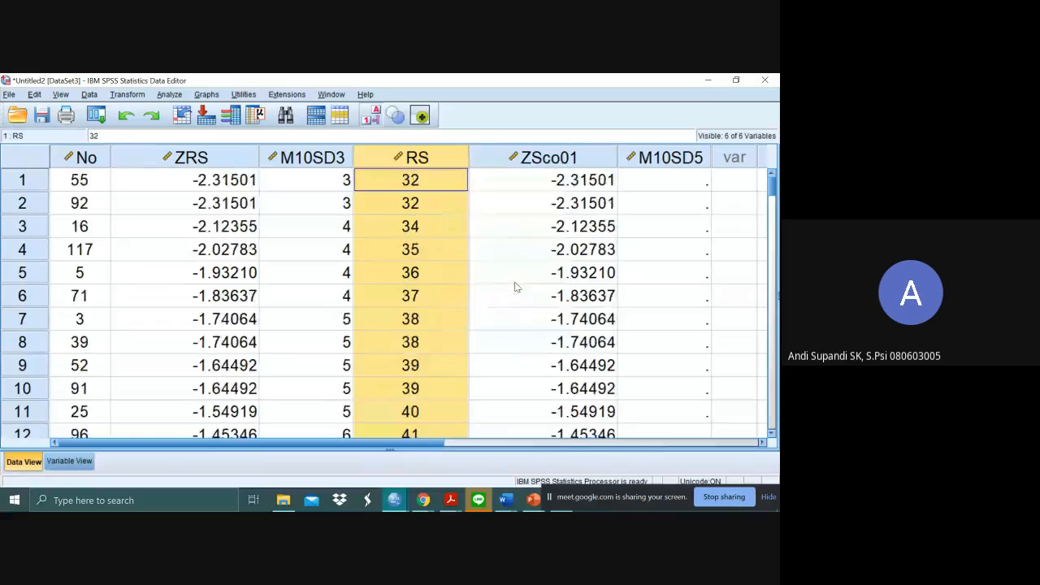
click(587, 202)
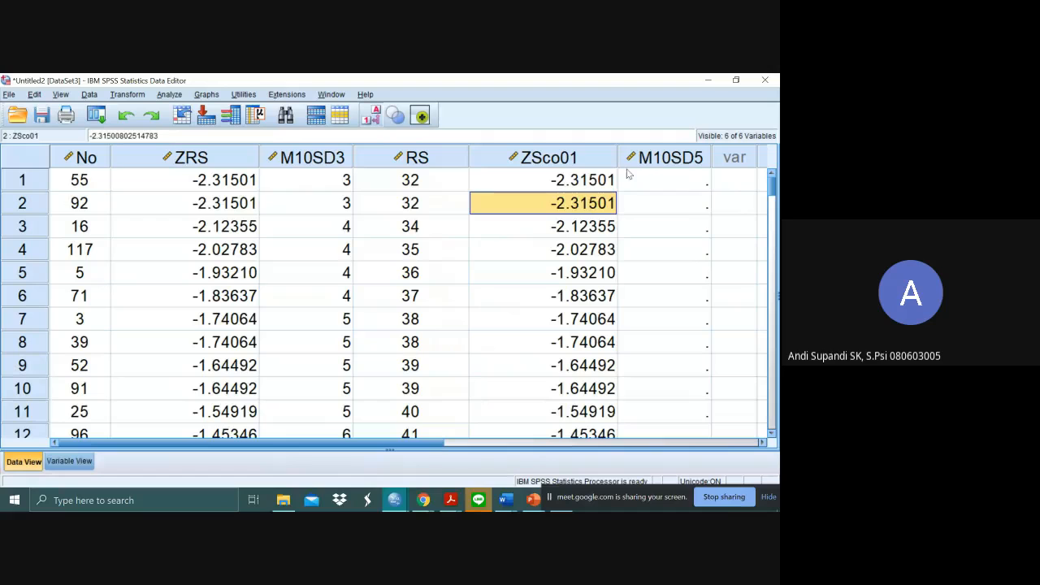
click(689, 178)
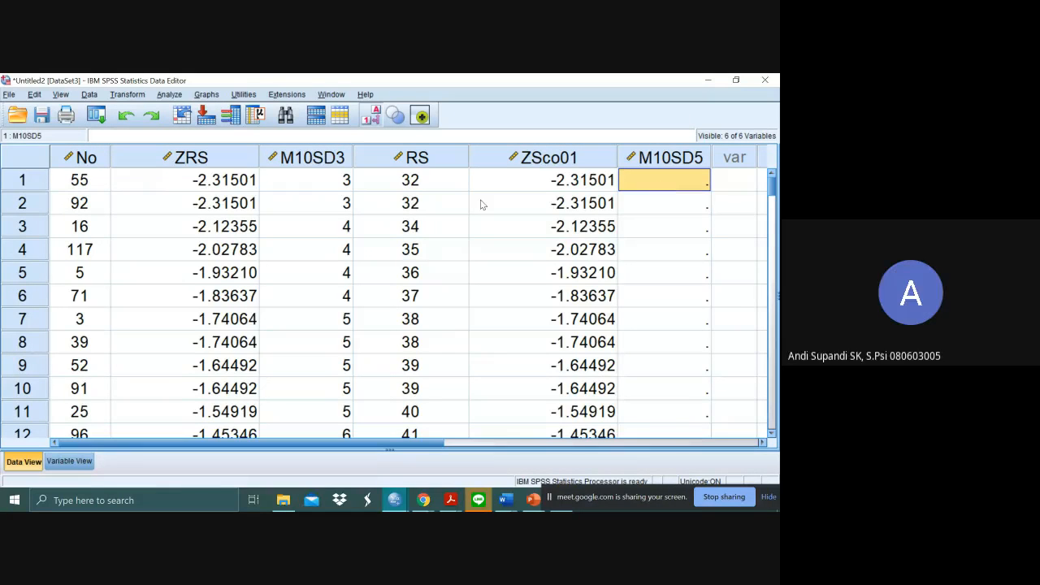
click(424, 179)
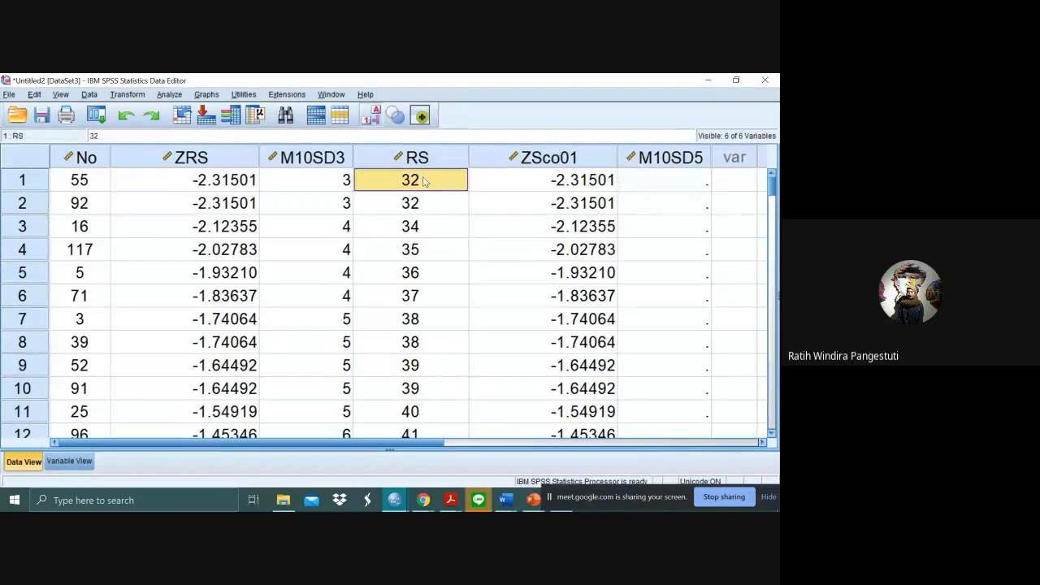
click(644, 179)
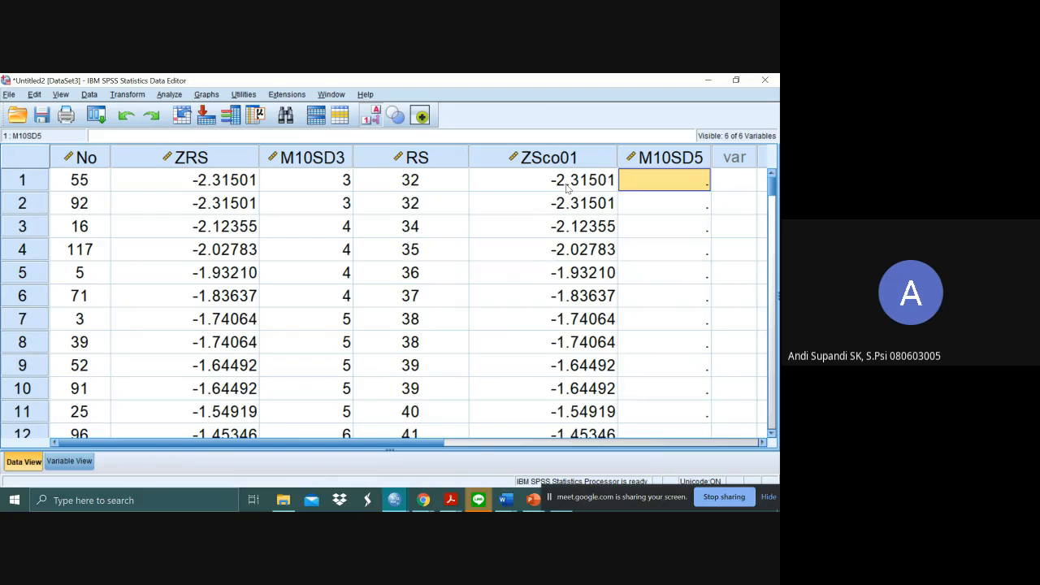
- Sort the cases by the RS variable in descending order
click(422, 157)
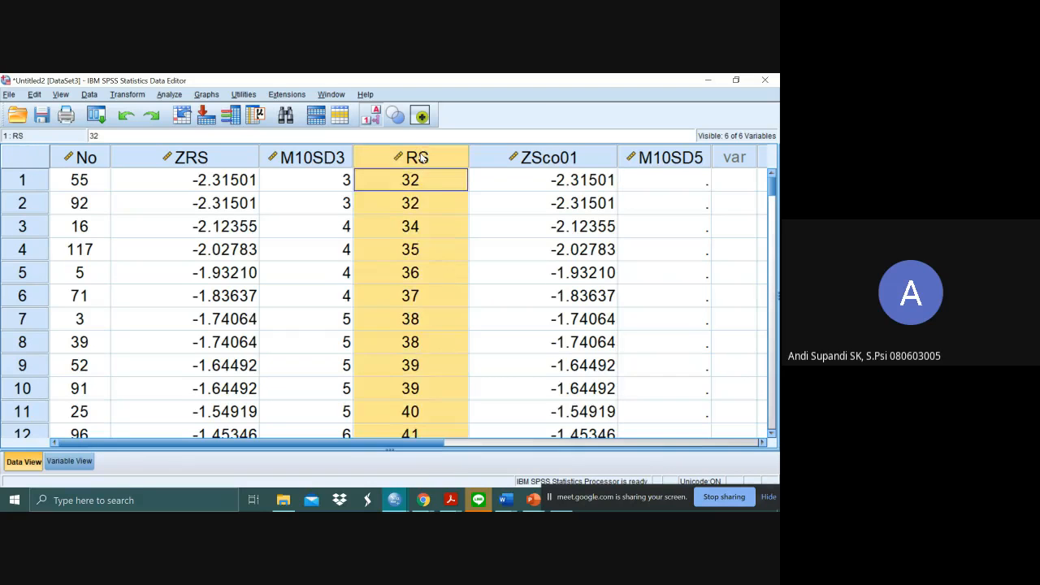
right_click(422, 157)
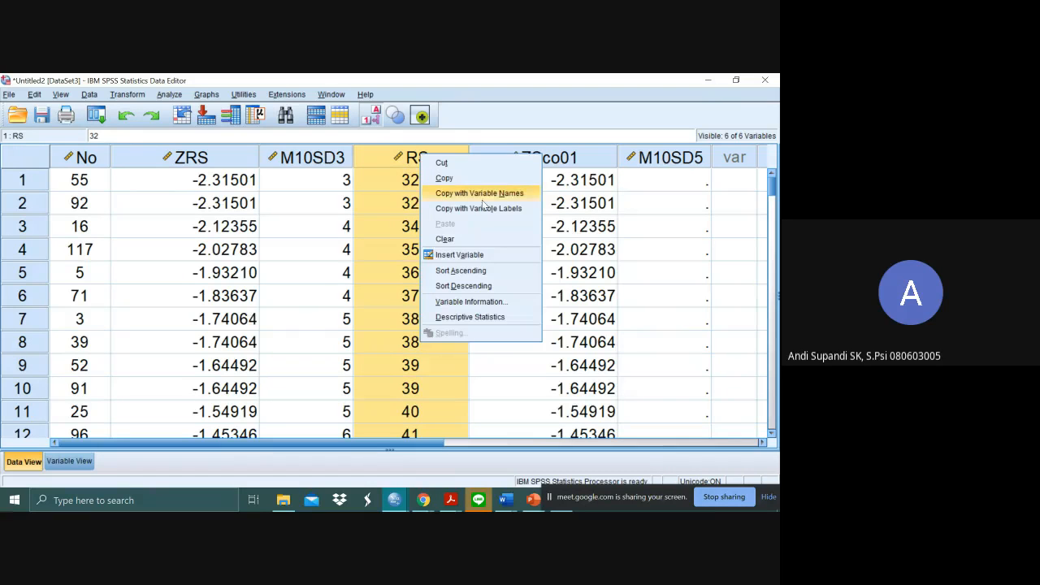
click(504, 285)
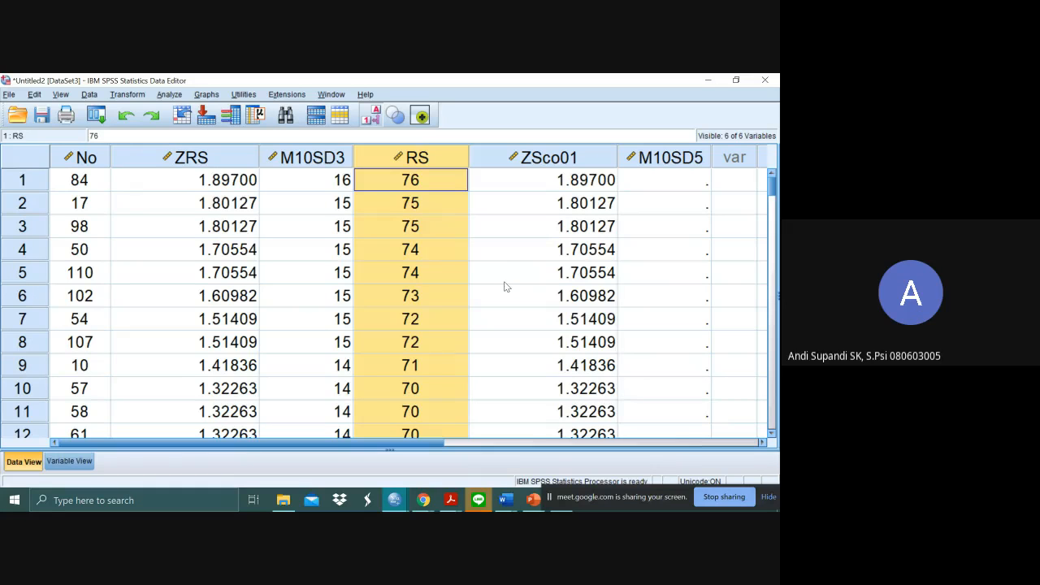
click(537, 219)
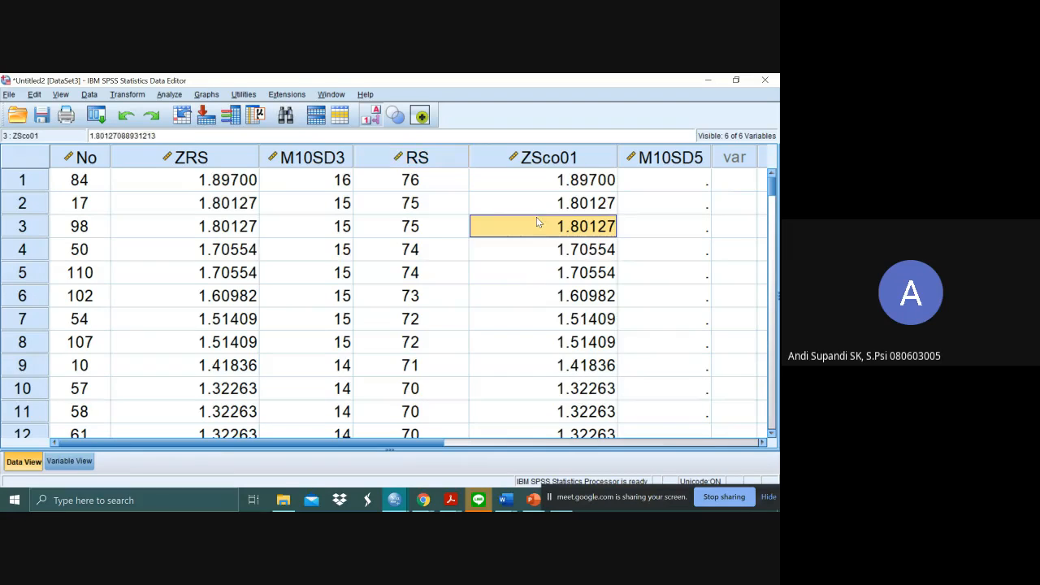
- Start a Compute Variable operation, clear its previous settings, and enter M10SD5 as the target variable
click(666, 187)
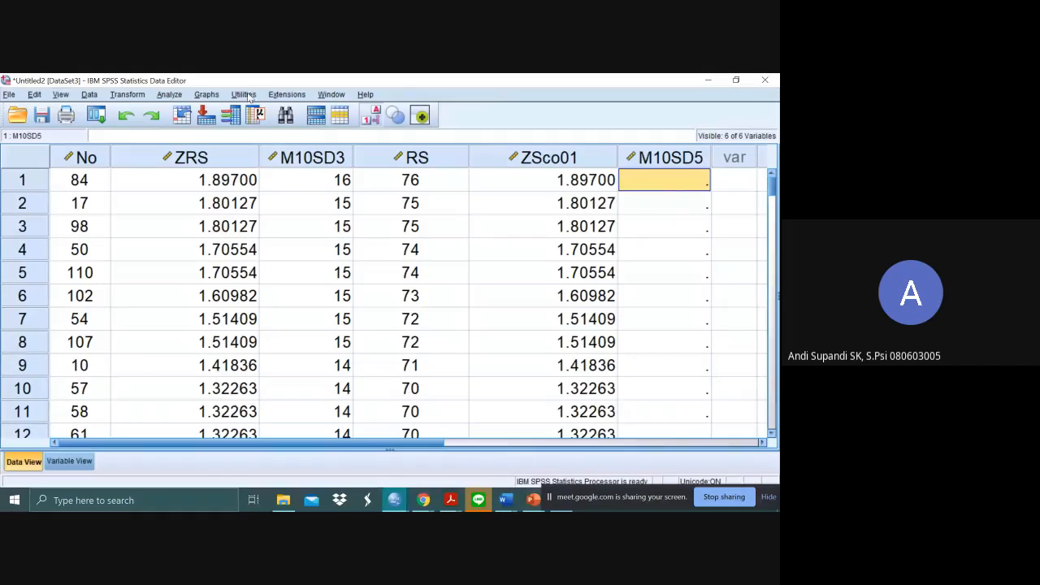
click(130, 94)
click(147, 111)
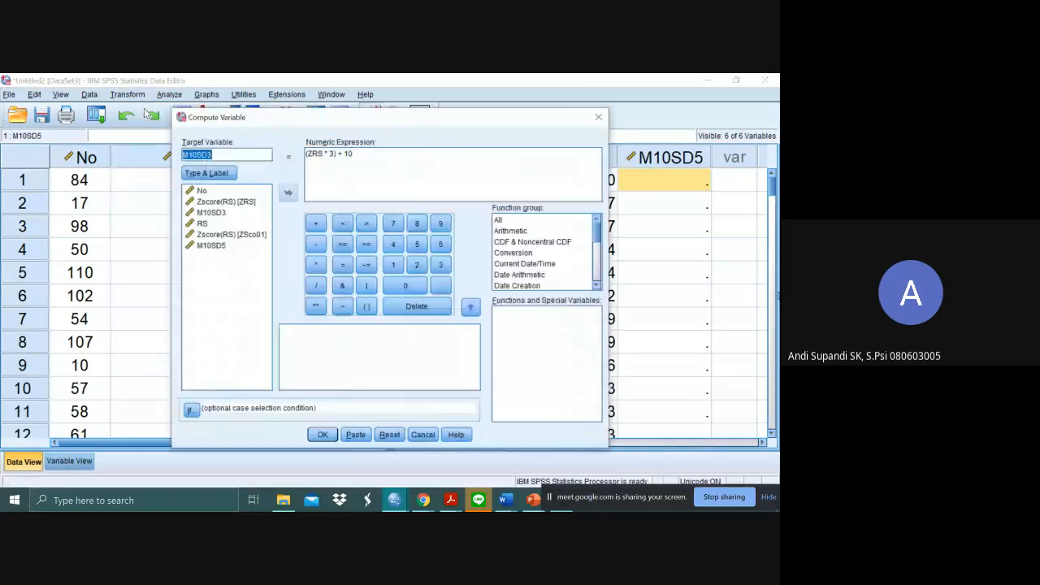
click(386, 435)
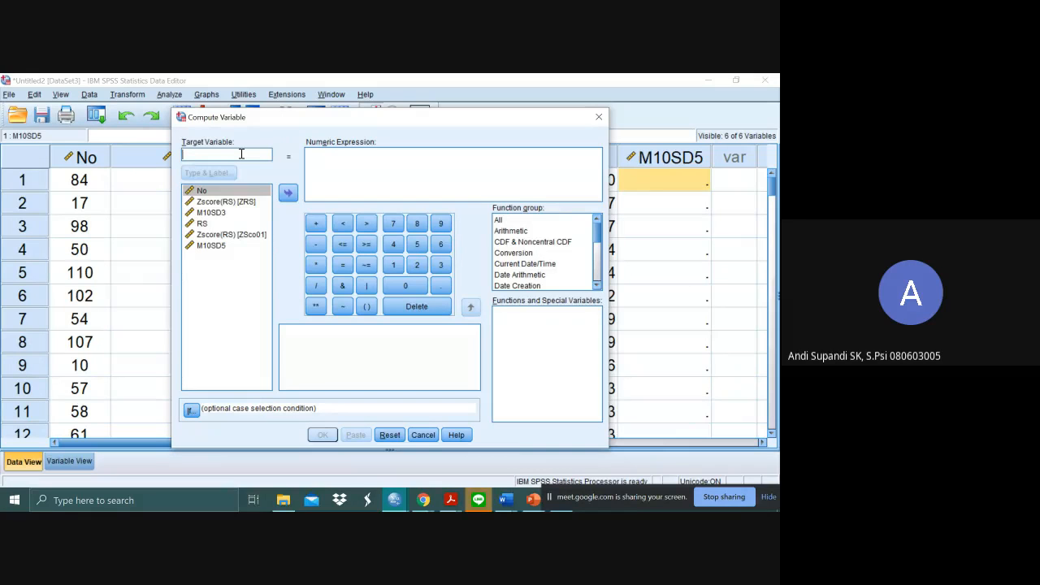
text(M10)
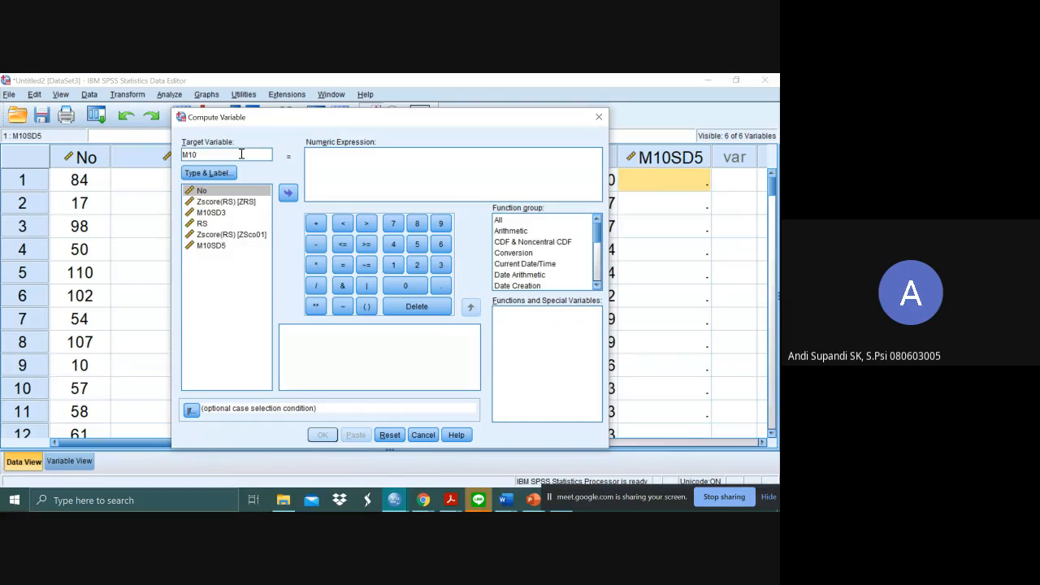
text(SD5)
- Build the numeric expression (ZRS * 5) + 10 for the target variable
click(339, 170)
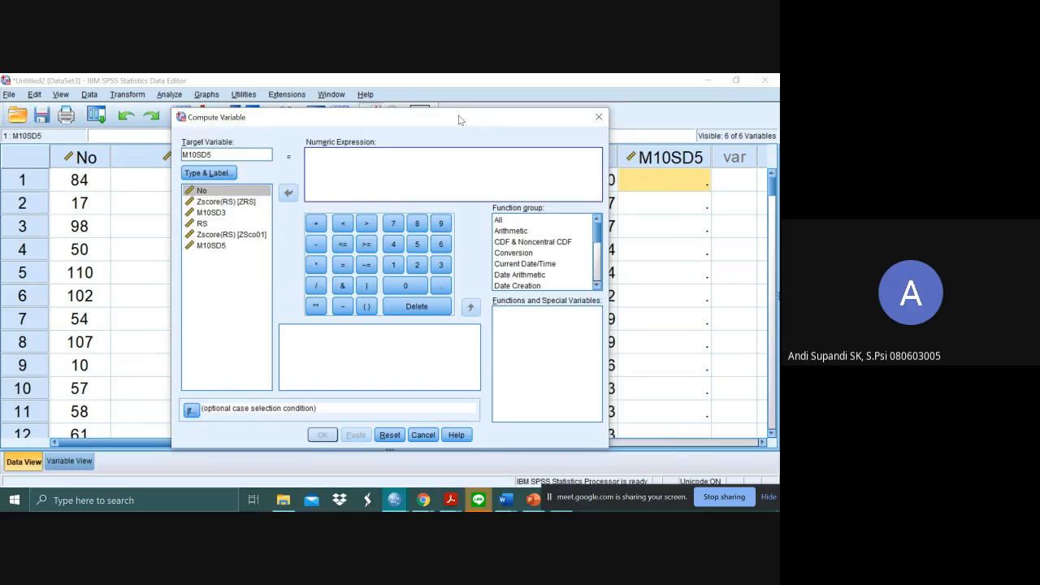
drag(465, 118, 338, 113)
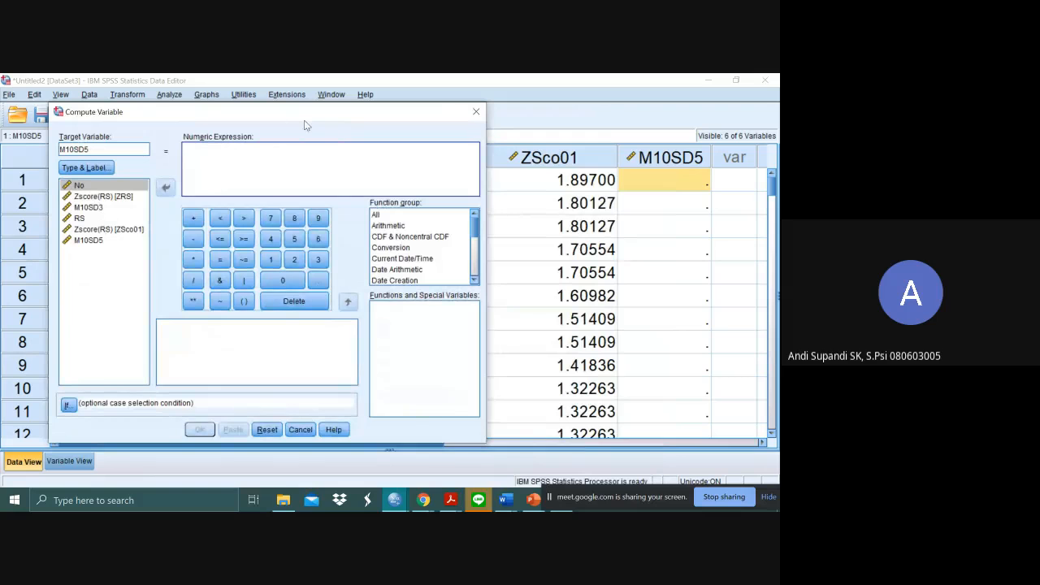
drag(302, 113, 399, 125)
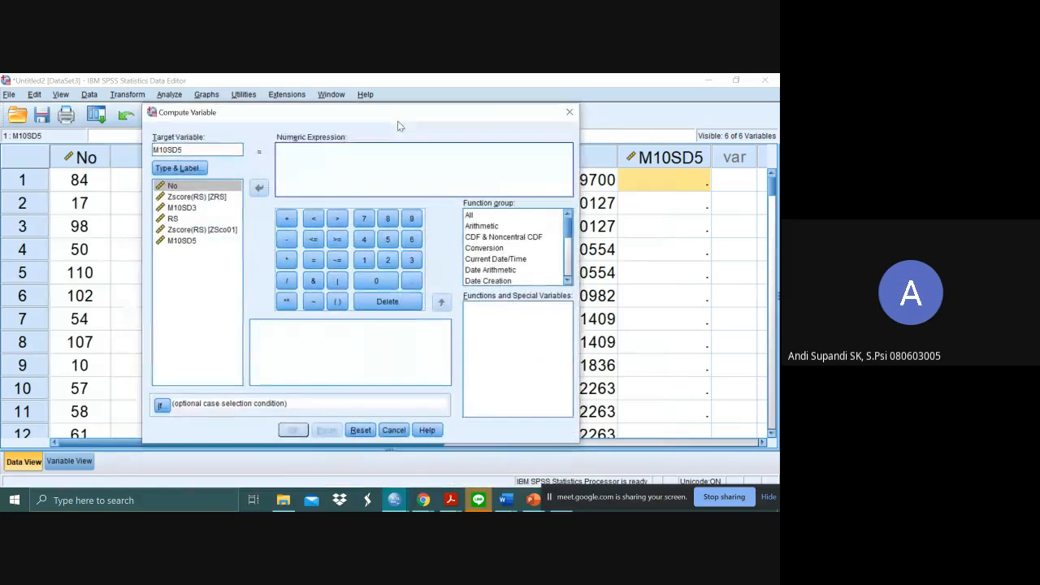
double_click(218, 199)
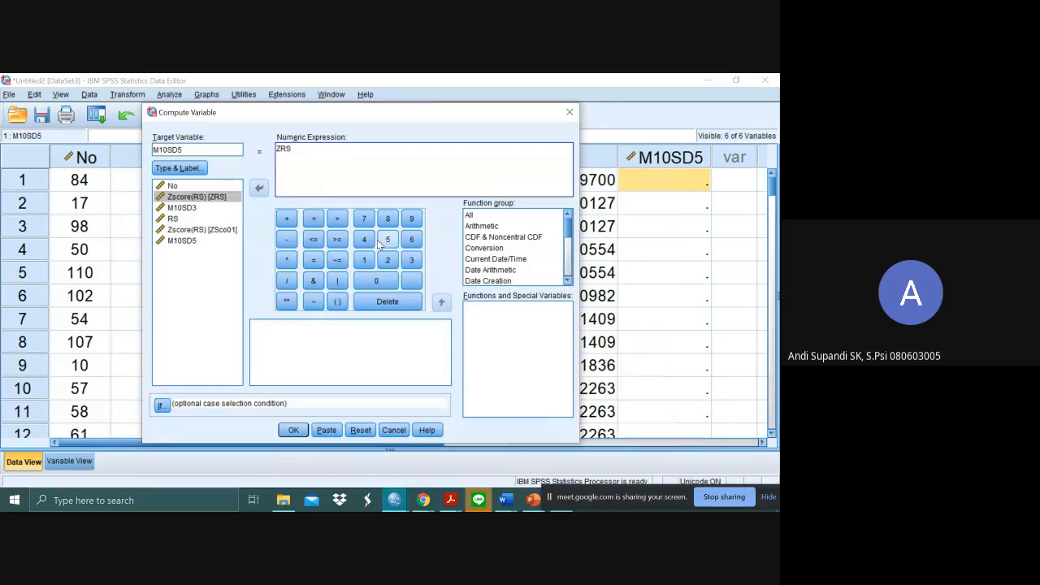
click(288, 260)
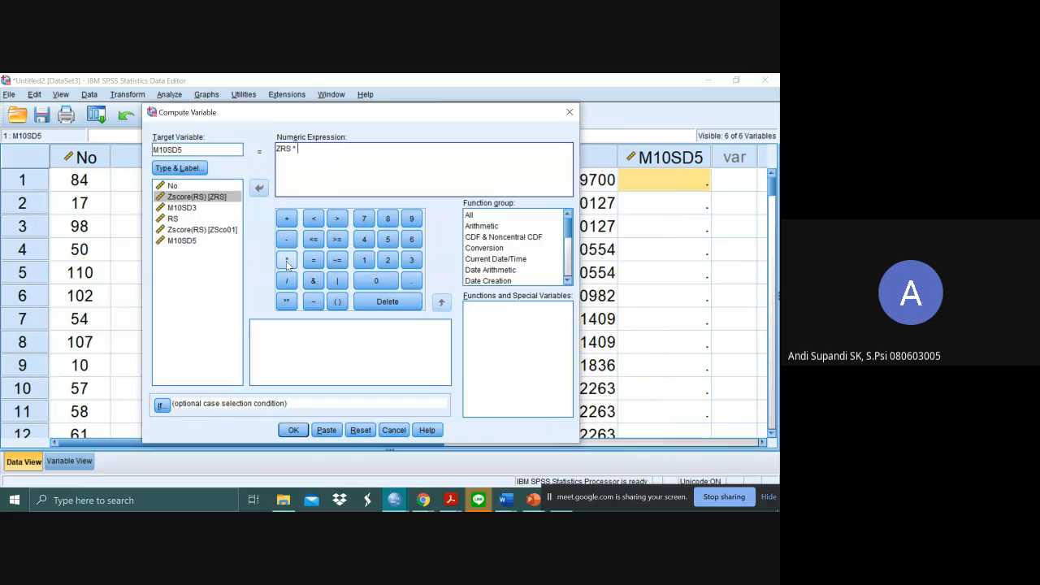
click(389, 241)
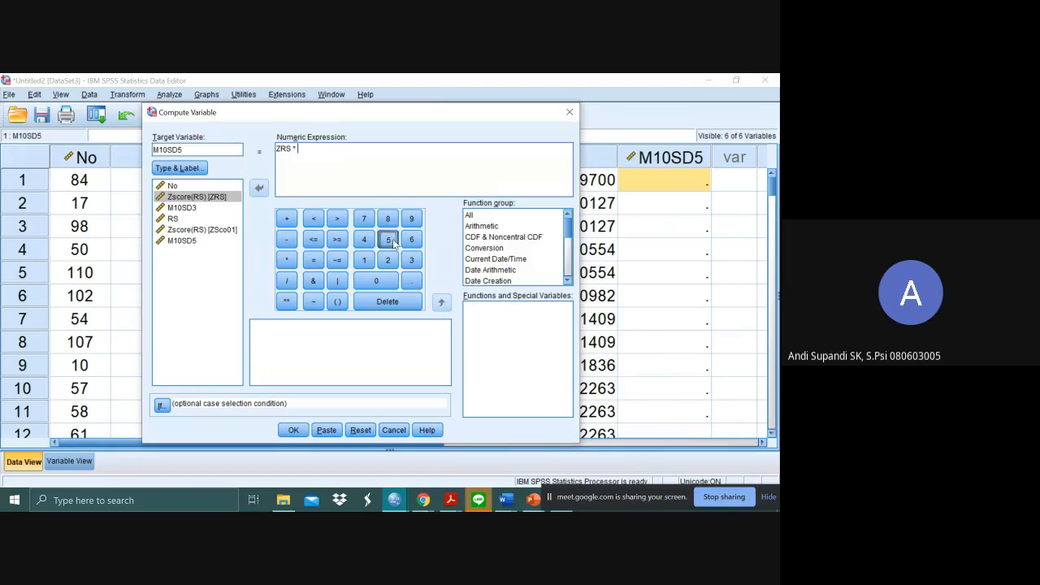
drag(302, 150, 260, 148)
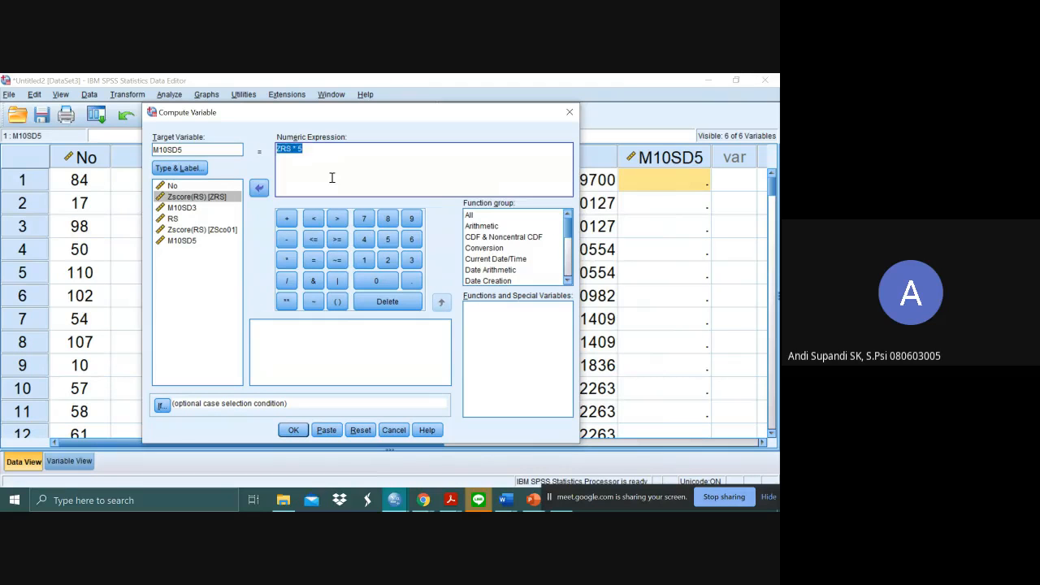
click(338, 301)
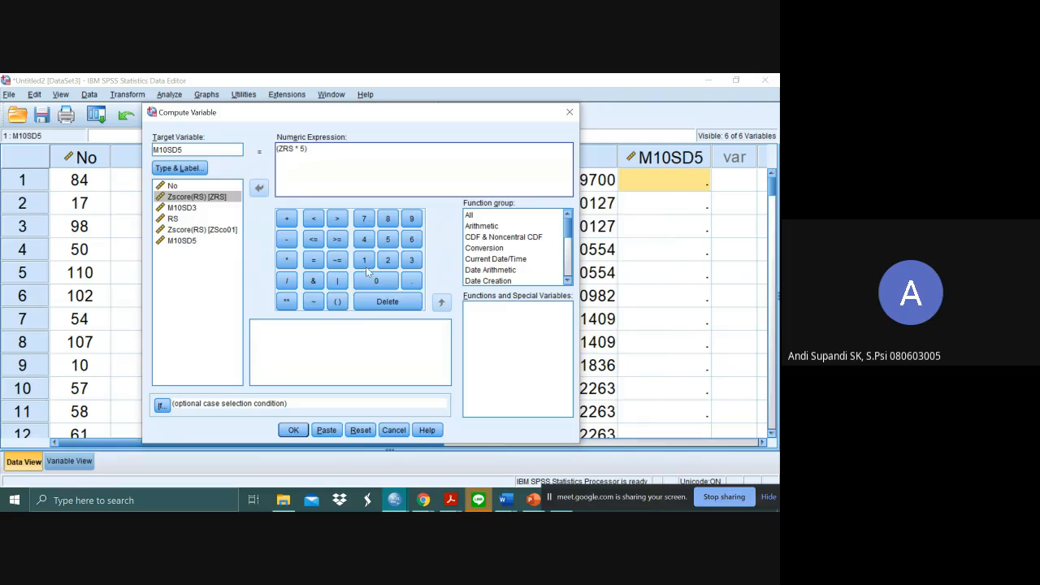
click(286, 219)
click(364, 260)
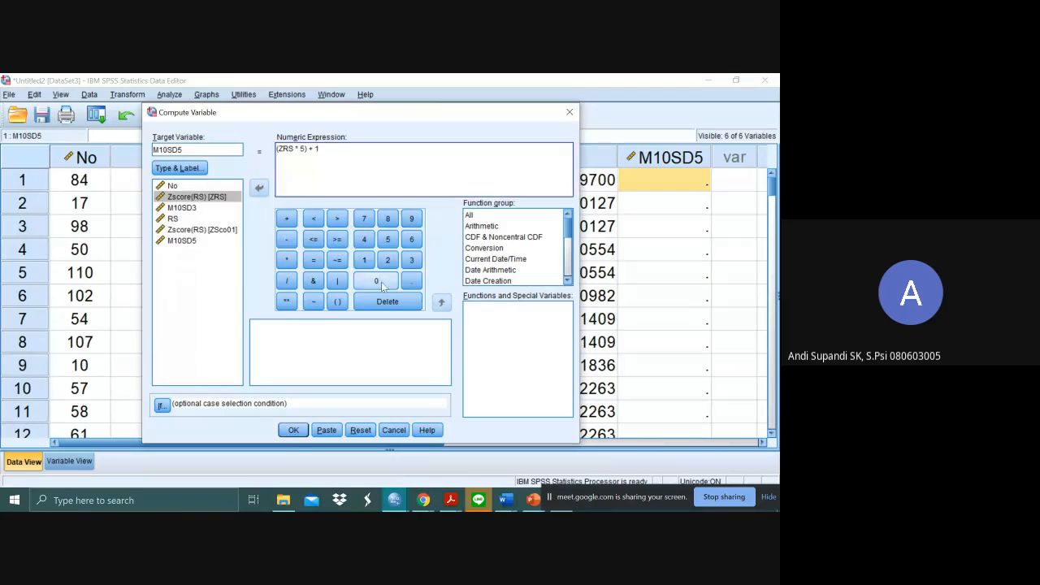
click(382, 284)
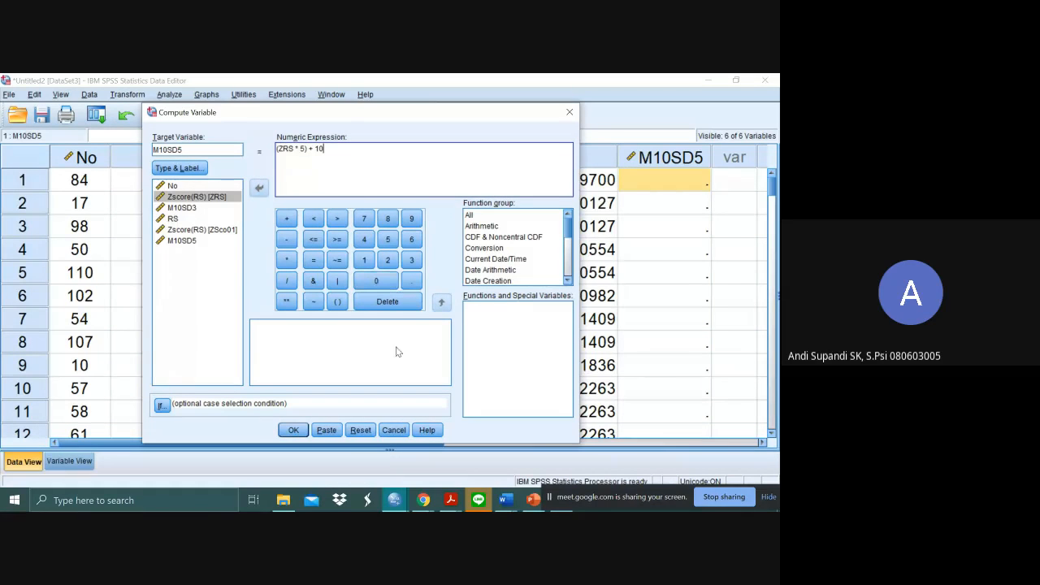
- Run the computation, accept changing the existing M10SD5 variable, and return to the Data Editor
click(290, 433)
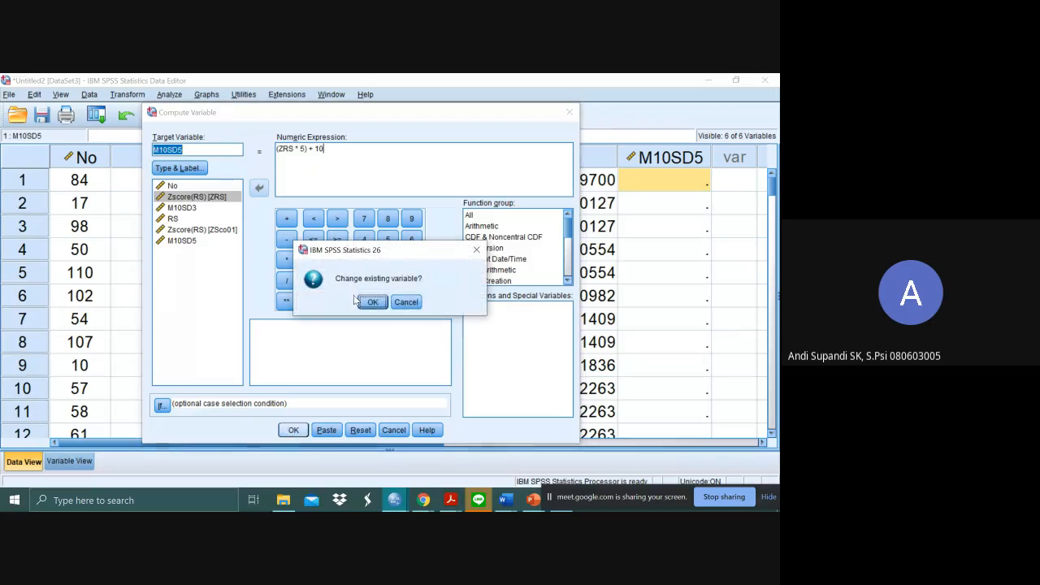
click(372, 303)
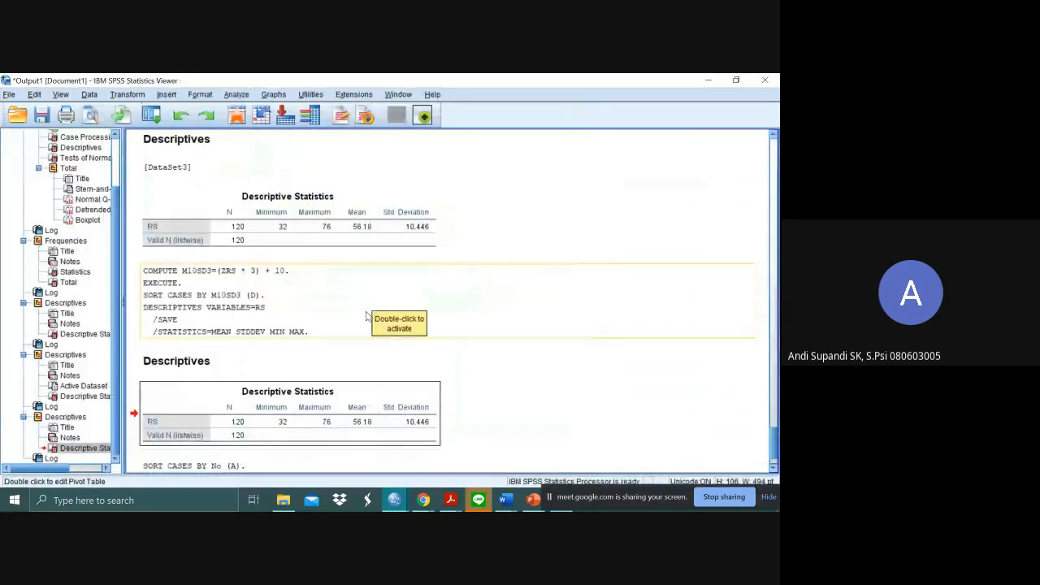
key(alt+Tab)
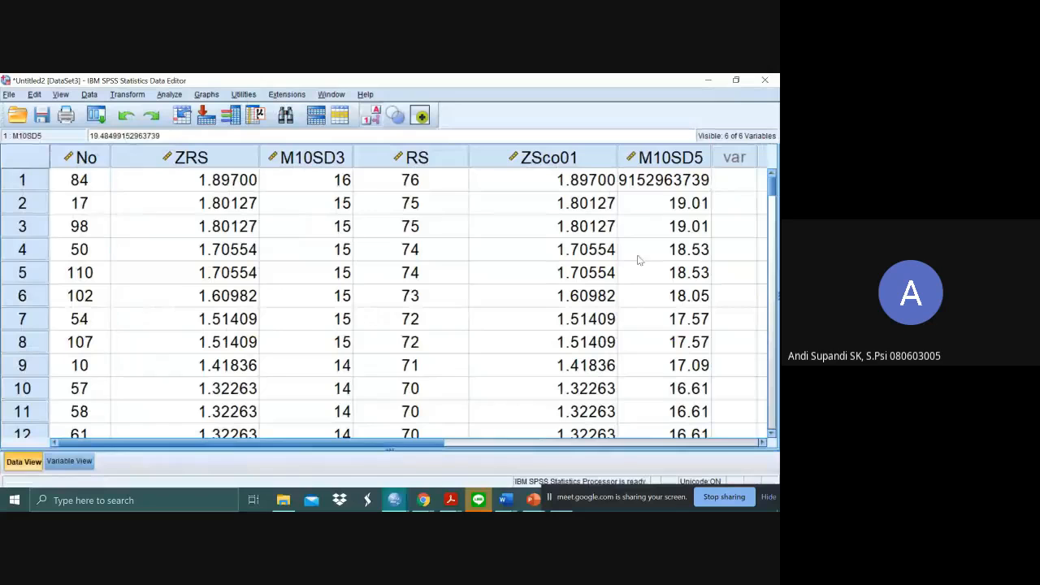
- Move the M10SD3 variable so that it sits directly before M10SD5 in the data
click(729, 213)
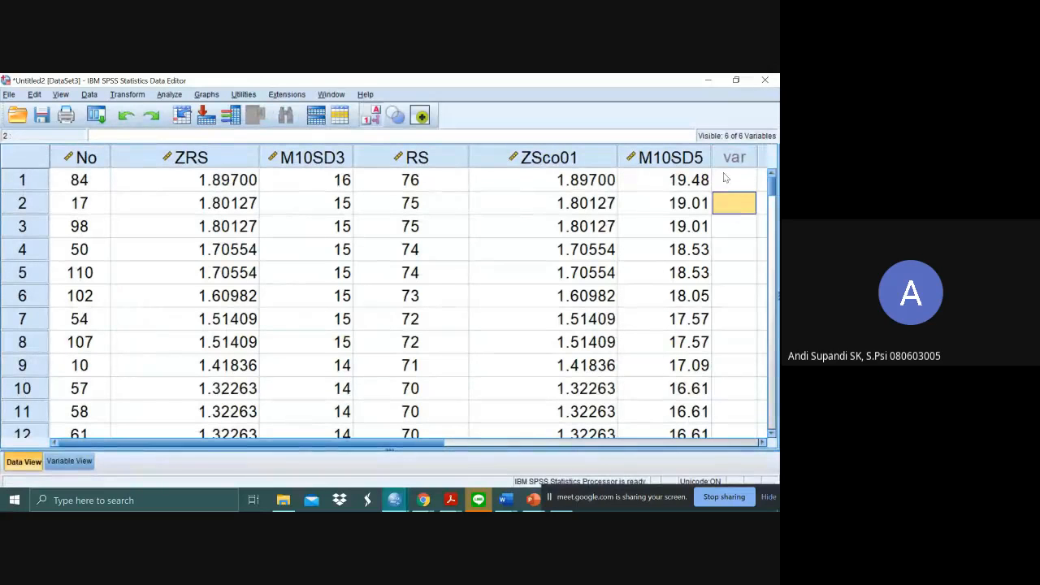
click(725, 178)
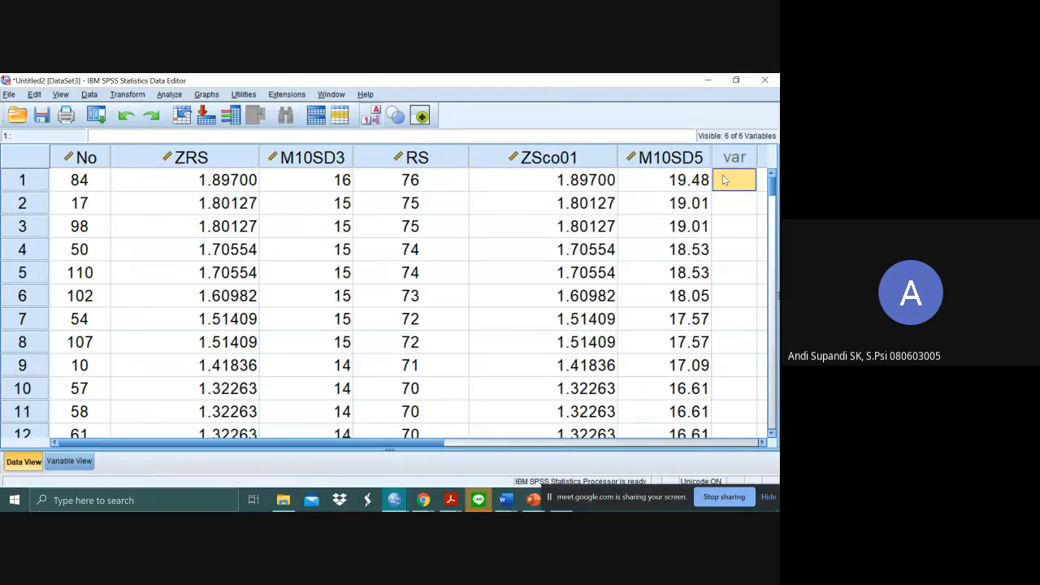
click(696, 180)
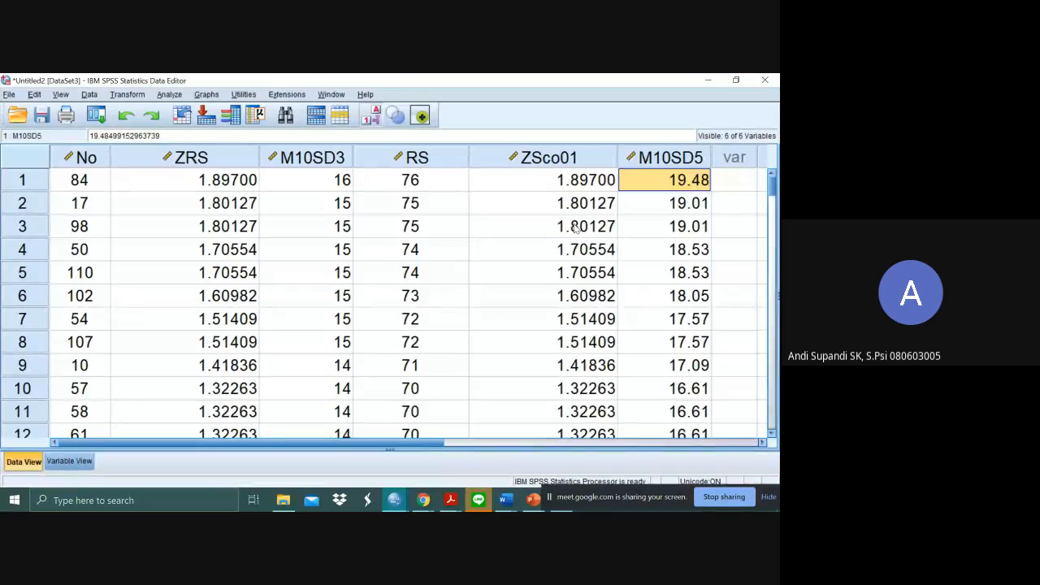
click(325, 182)
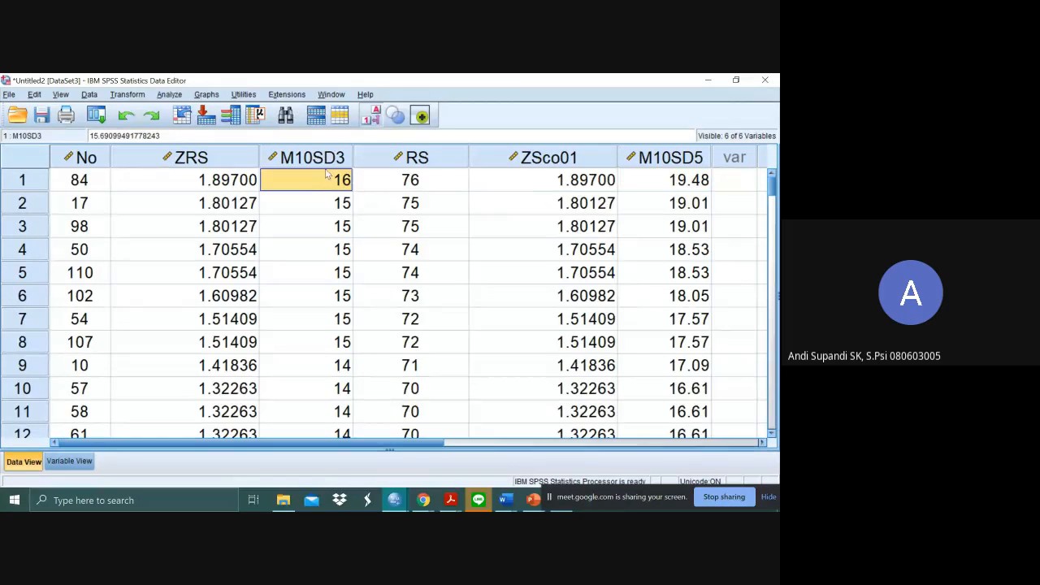
drag(329, 163, 623, 161)
click(679, 205)
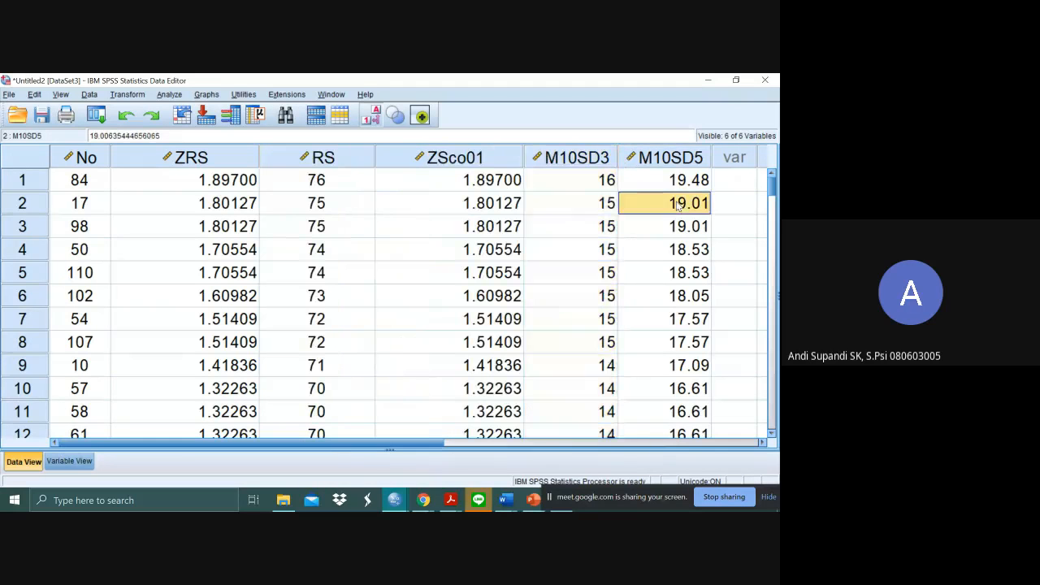
click(591, 189)
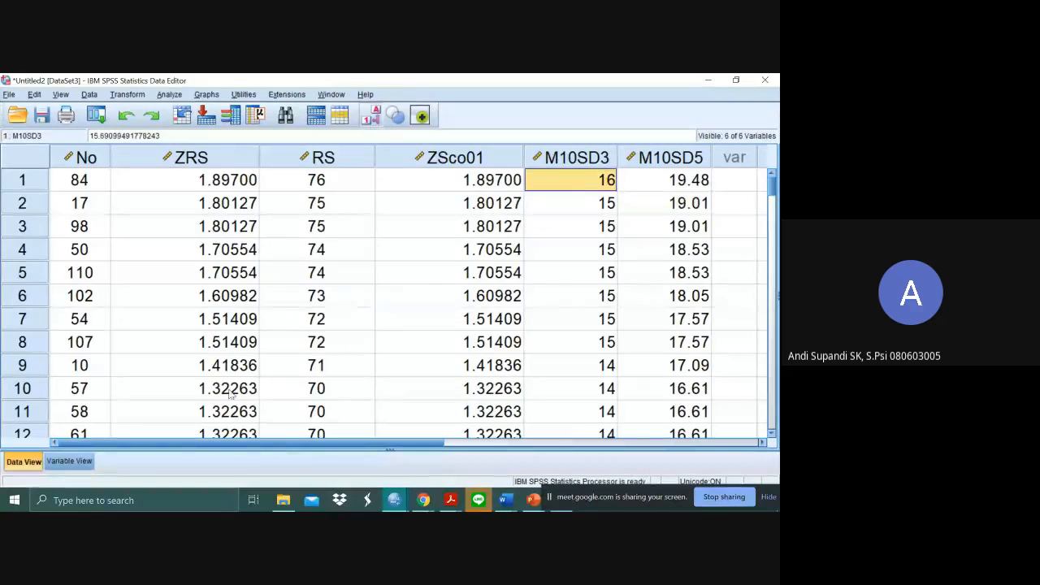
- Set the decimals of M10SD5 to 0 and return to the data values
click(68, 462)
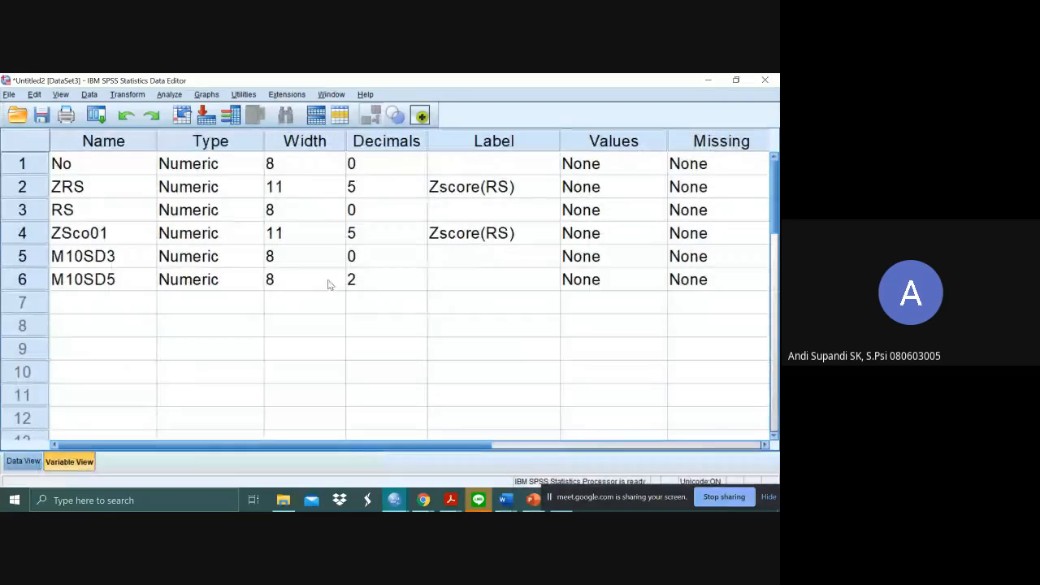
click(421, 284)
click(422, 285)
click(422, 284)
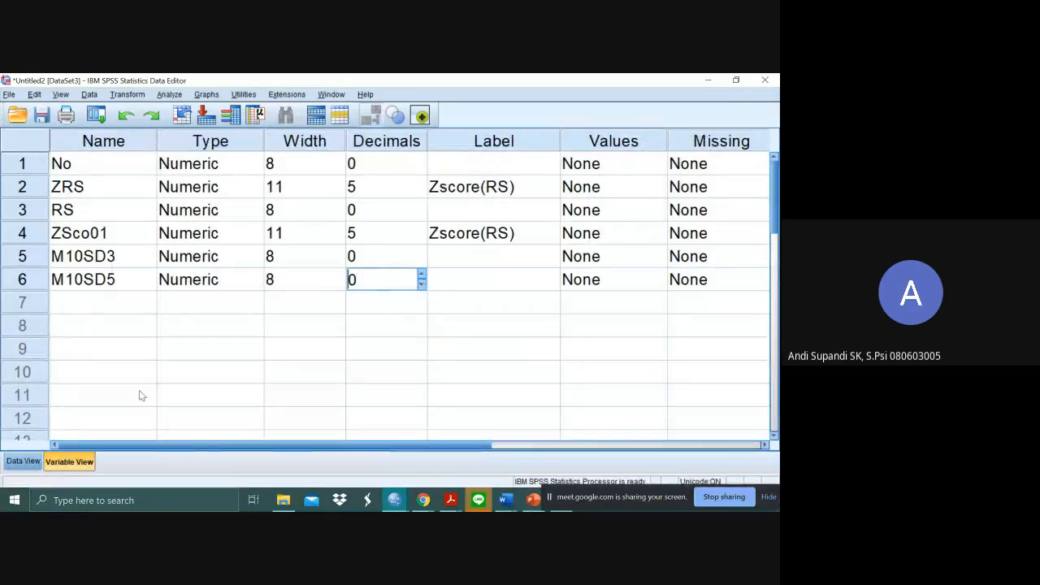
click(36, 465)
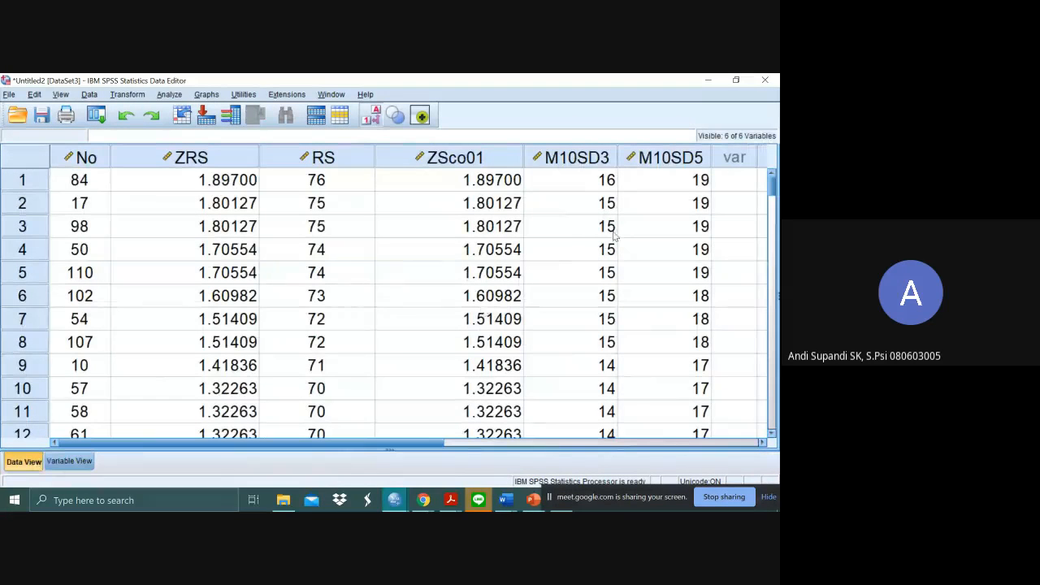
- Set the decimals of both M10SD5 and M10SD3 to 2 and return to the data values
click(69, 461)
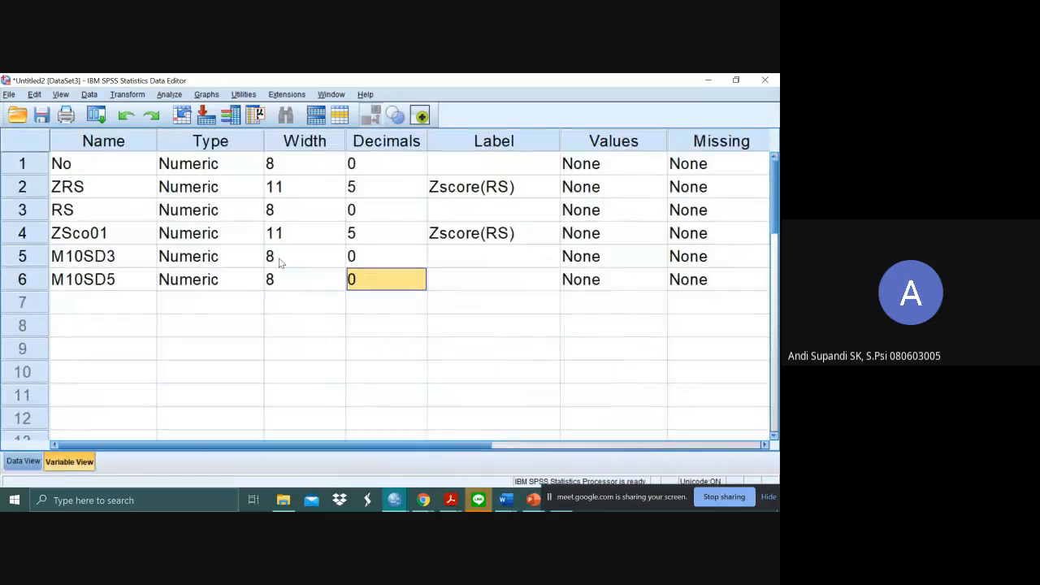
click(383, 283)
click(422, 276)
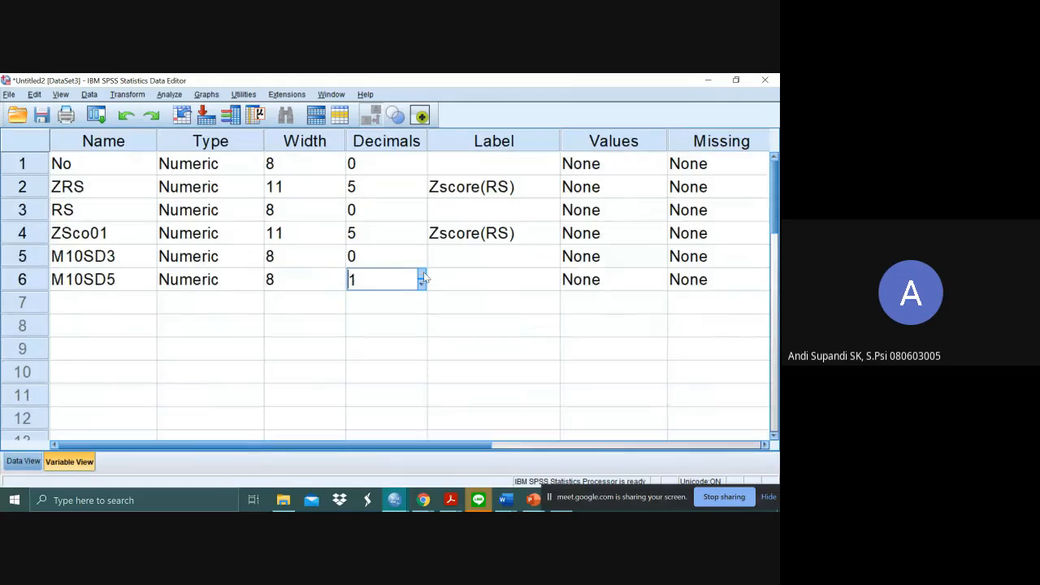
click(422, 275)
click(420, 258)
click(422, 253)
click(422, 253)
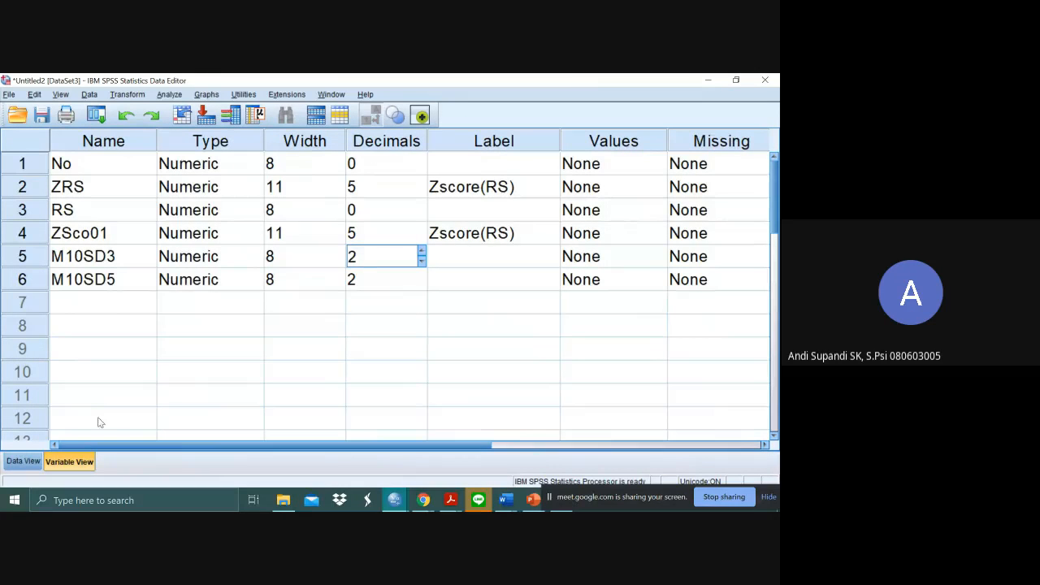
click(23, 461)
click(718, 220)
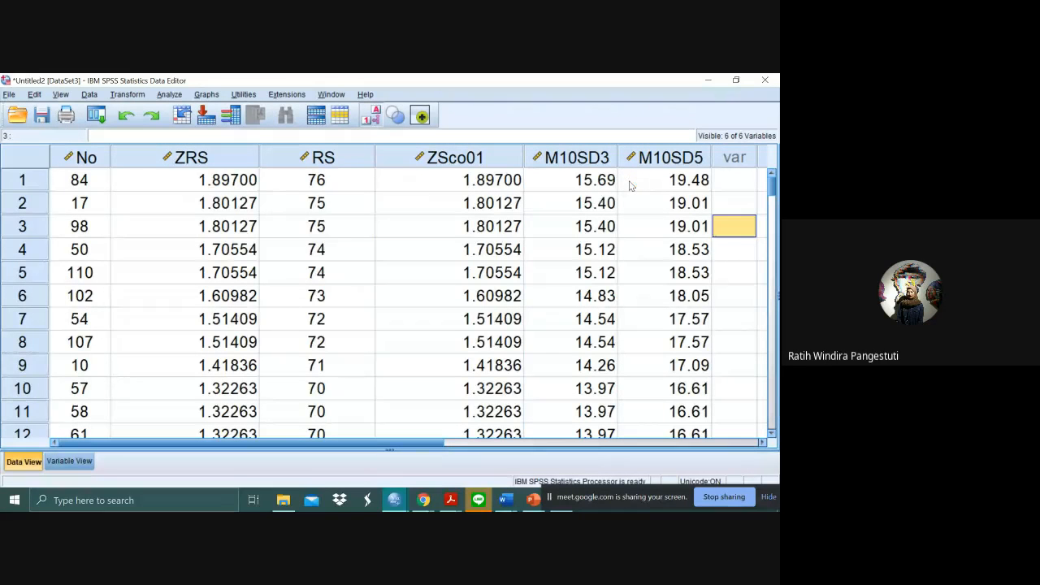
click(747, 175)
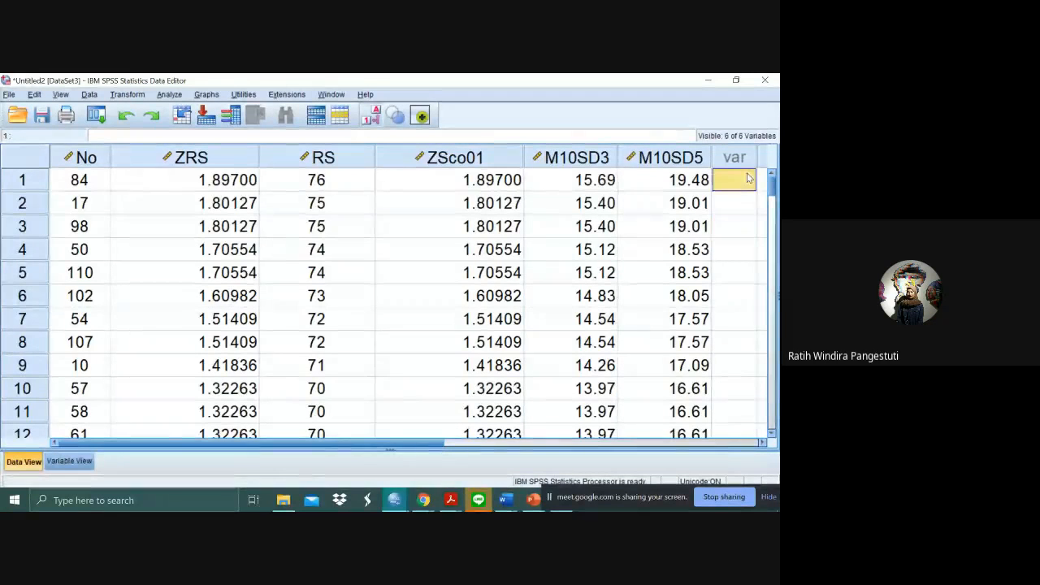
- Switch to the Google Meet call, mute the microphone, and return to SPSS
key(alt+Tab)
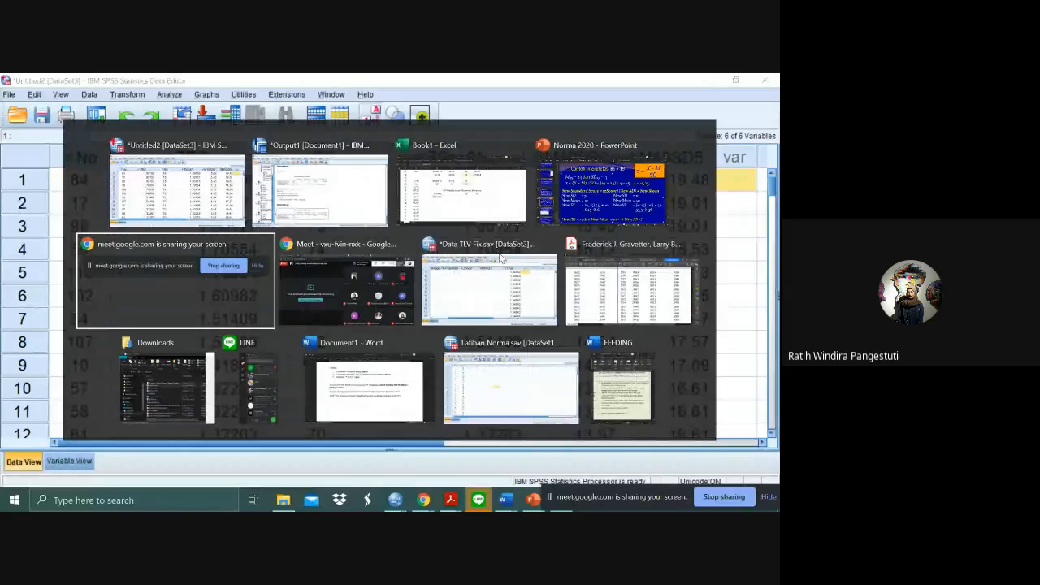
key(alt+Tab)
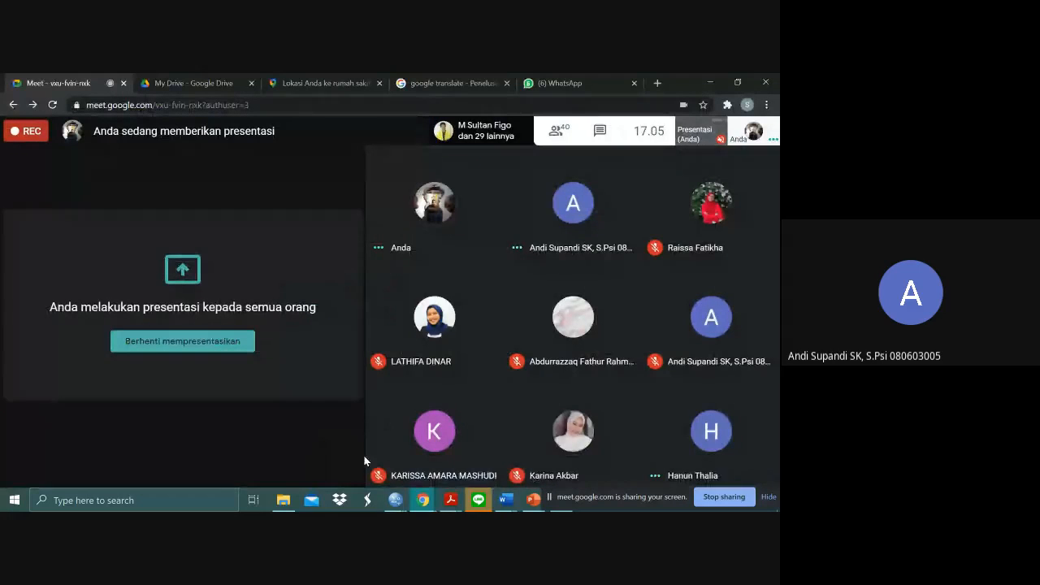
click(346, 461)
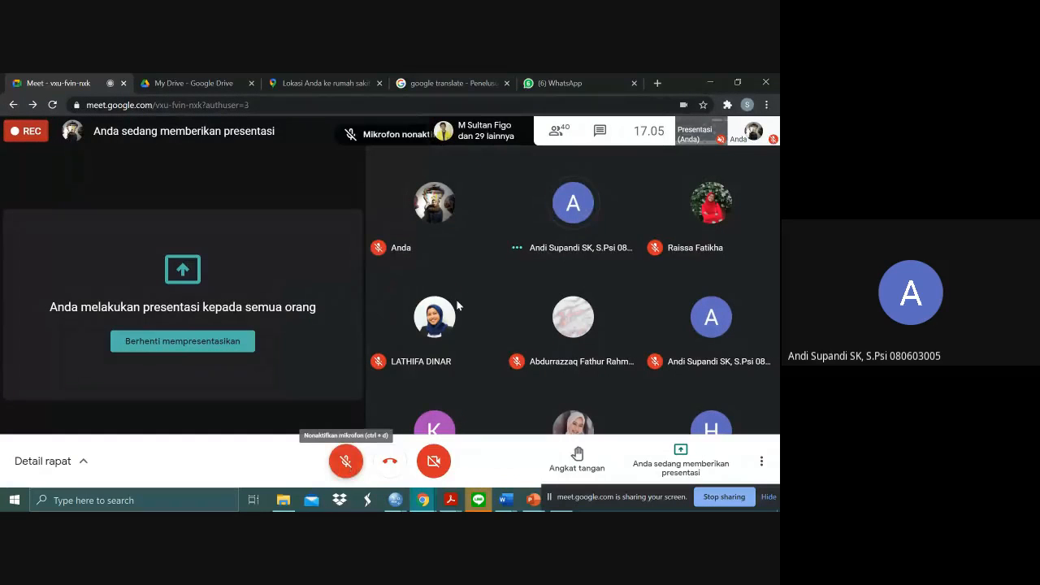
key(alt+Tab)
- Define a new variable named M20SD3 after M10SD5
click(611, 229)
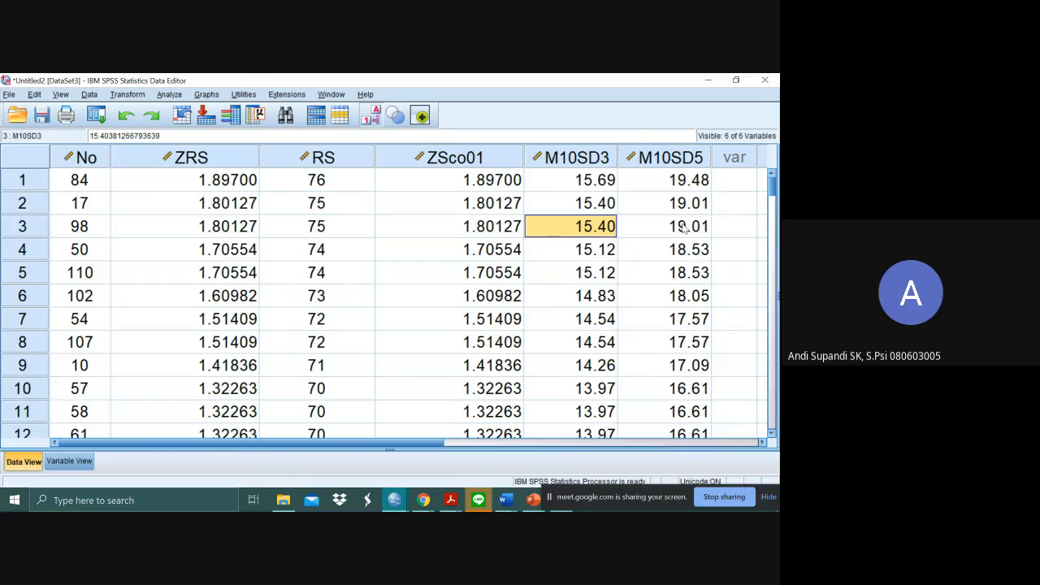
click(734, 183)
click(78, 469)
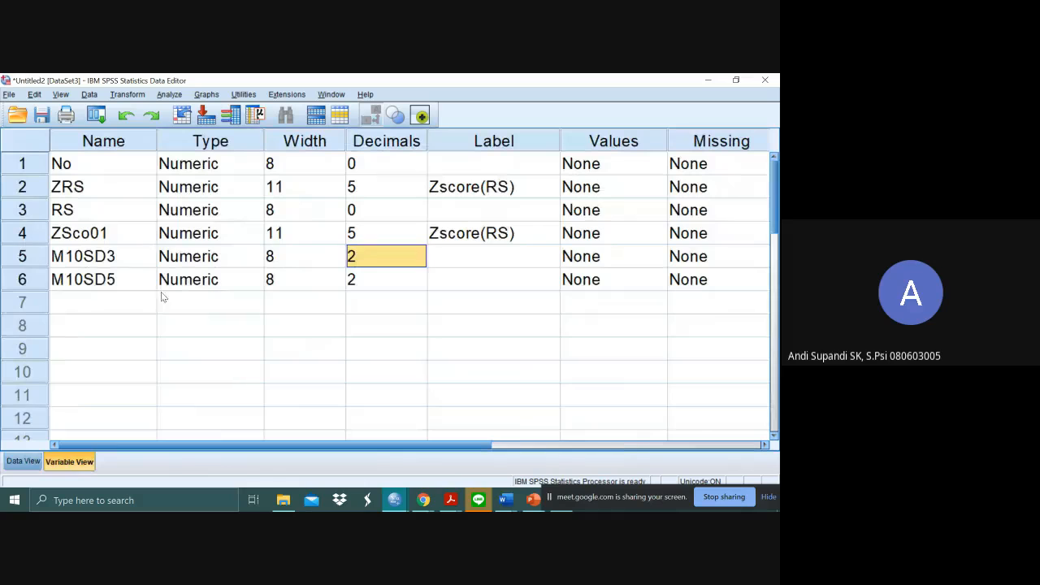
click(128, 303)
text(M10)
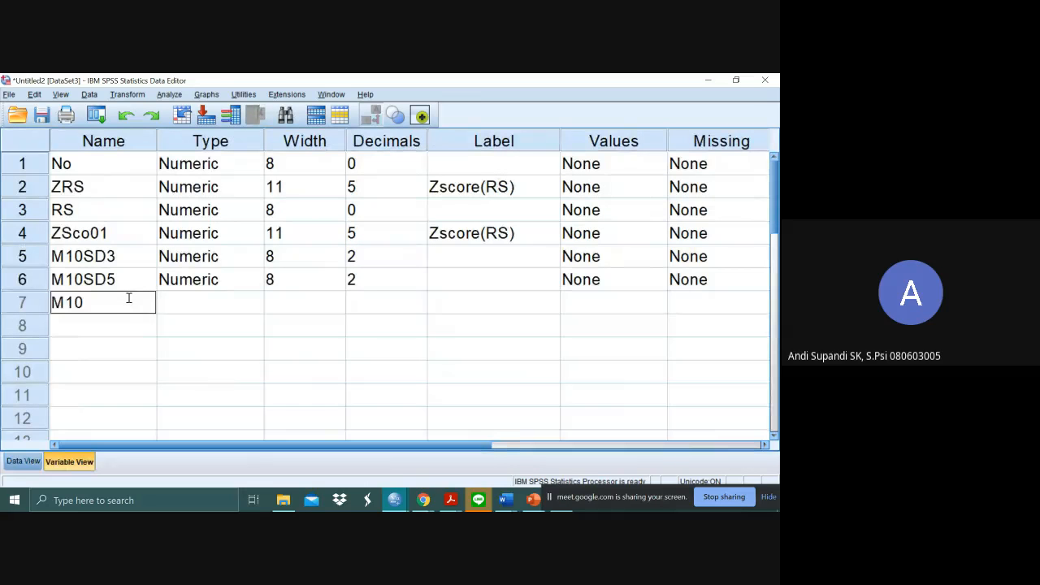
key(BackSpace)
key(BackSpace)
text(20SD3)
key(Return)
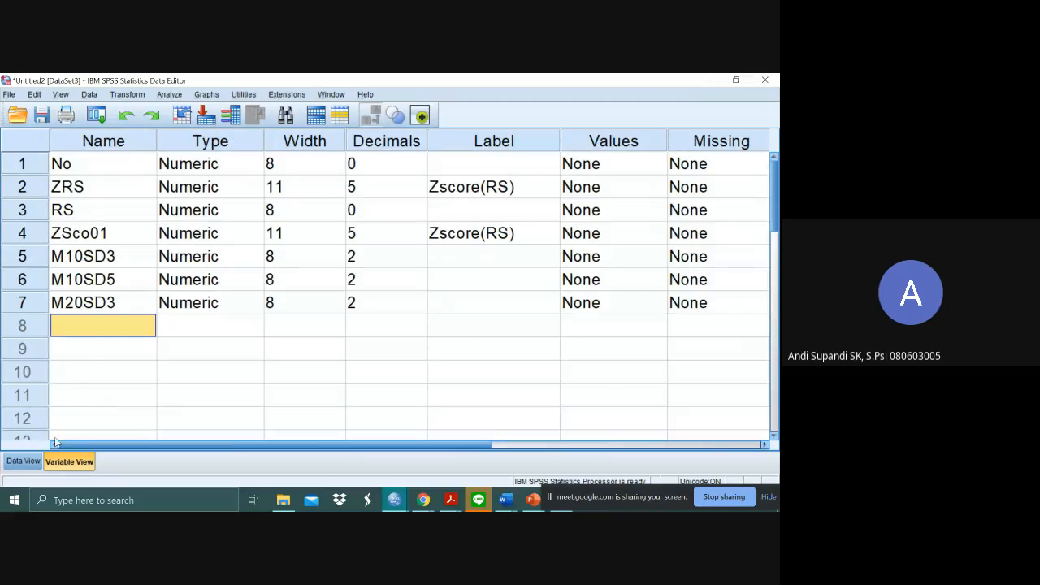
- Narrow the ZSco01 and ZRS columns in the data so that M20SD3 fits alongside the other variables
click(23, 460)
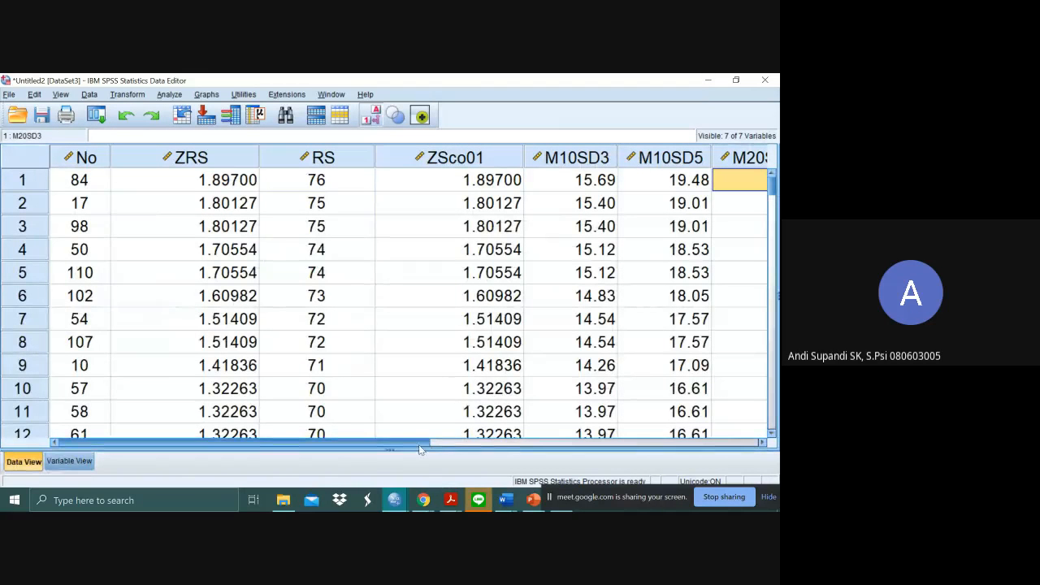
drag(418, 444, 434, 444)
click(226, 159)
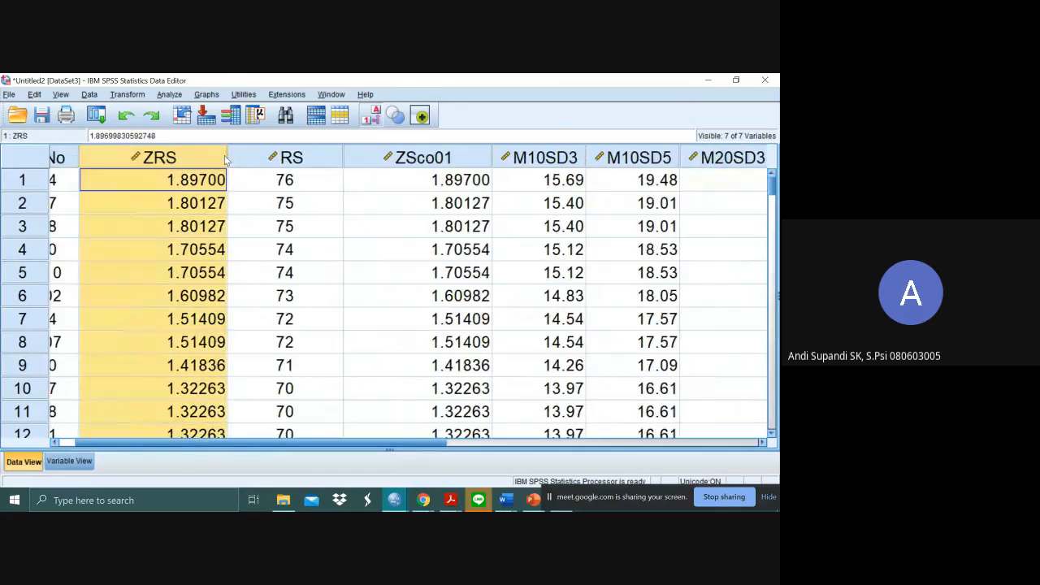
click(391, 160)
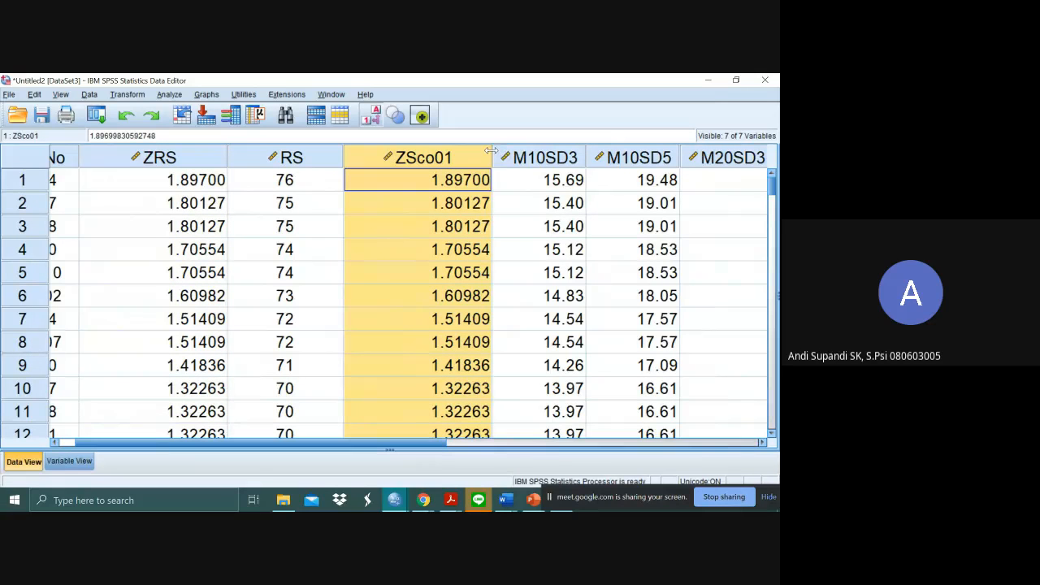
drag(491, 151, 413, 154)
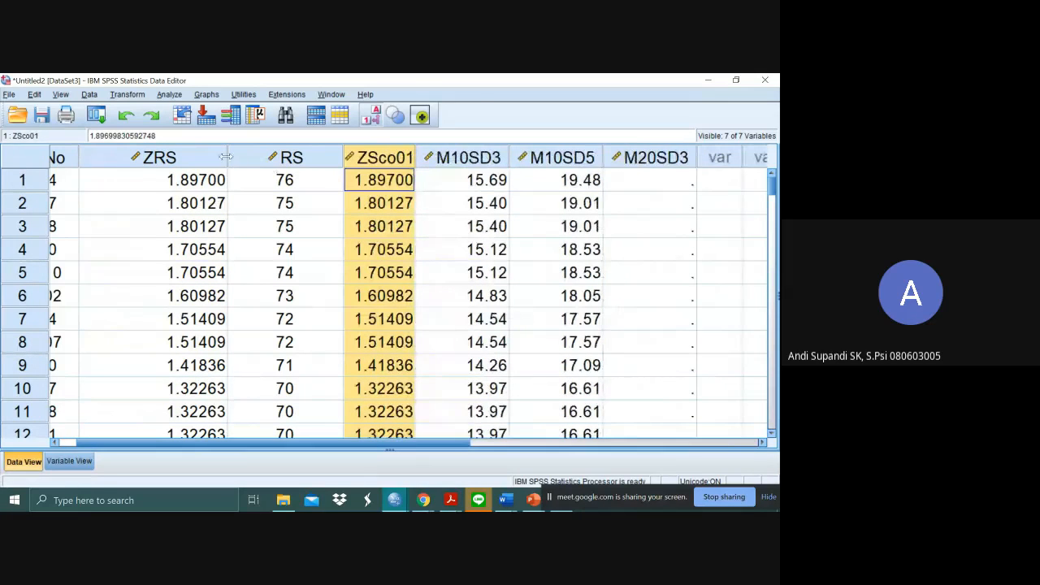
drag(186, 159, 151, 158)
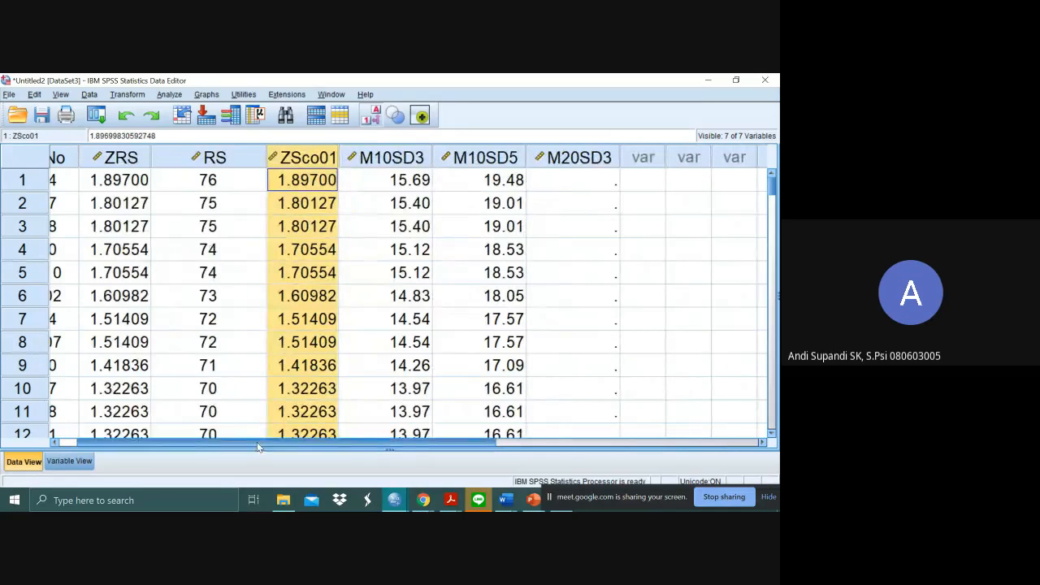
drag(258, 445, 234, 445)
click(619, 224)
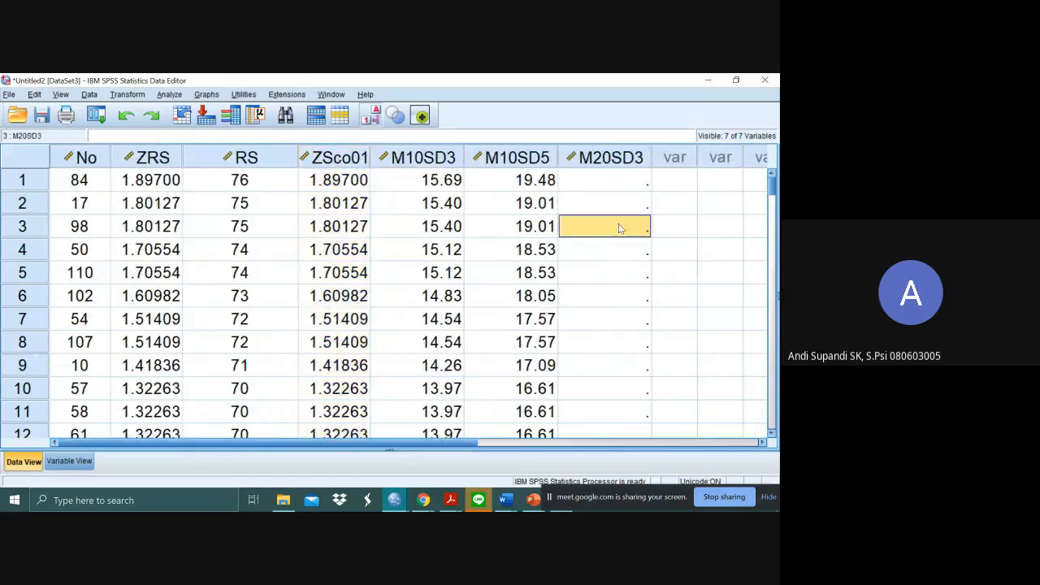
click(90, 182)
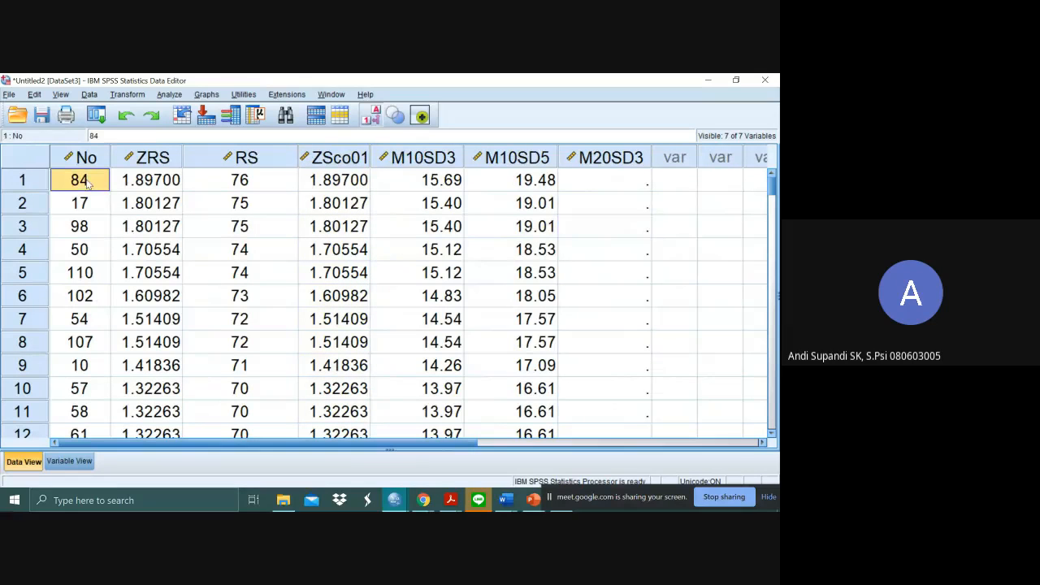
click(640, 186)
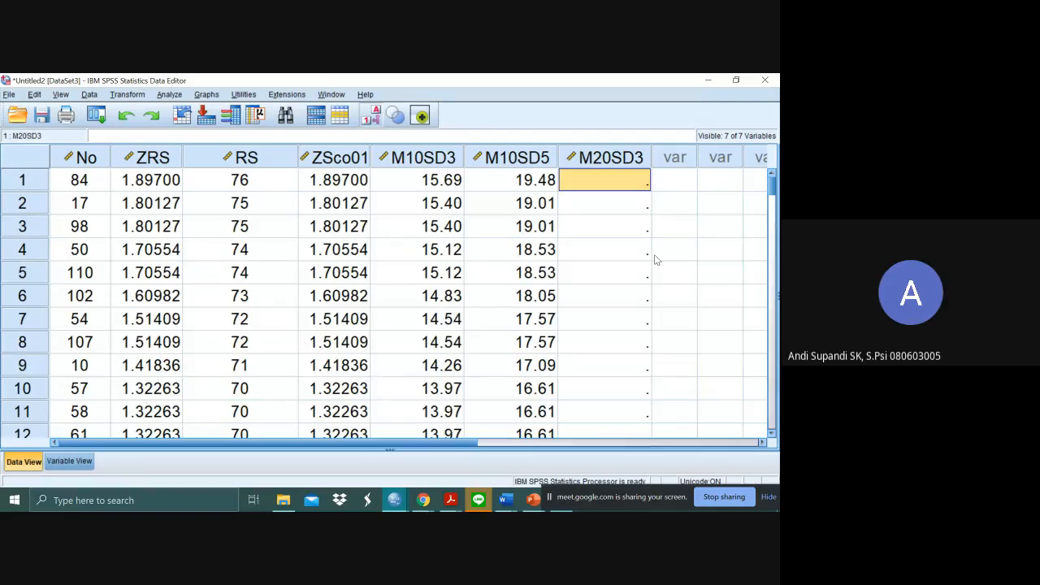
text(2)
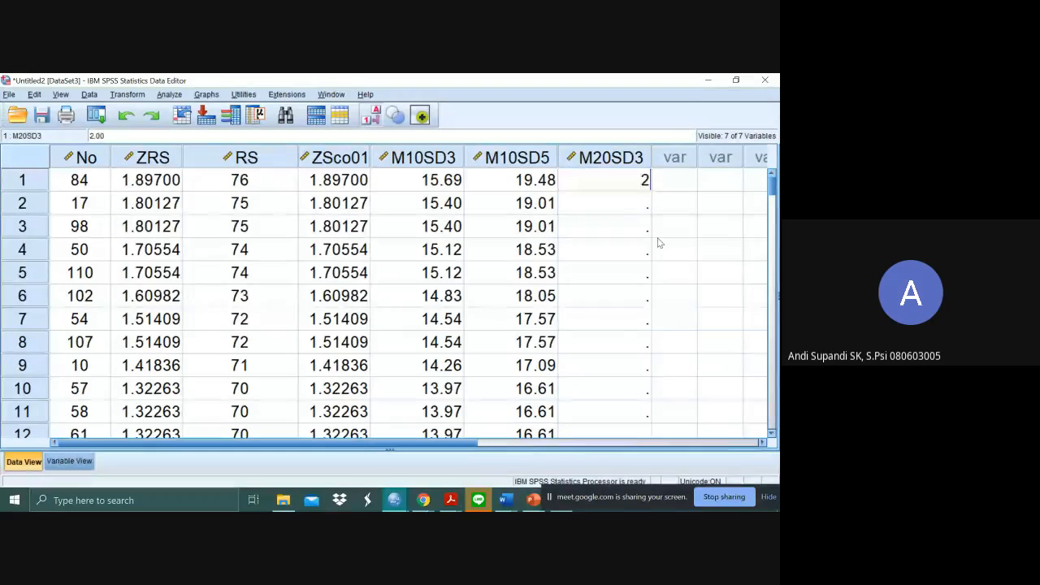
text(5.691)
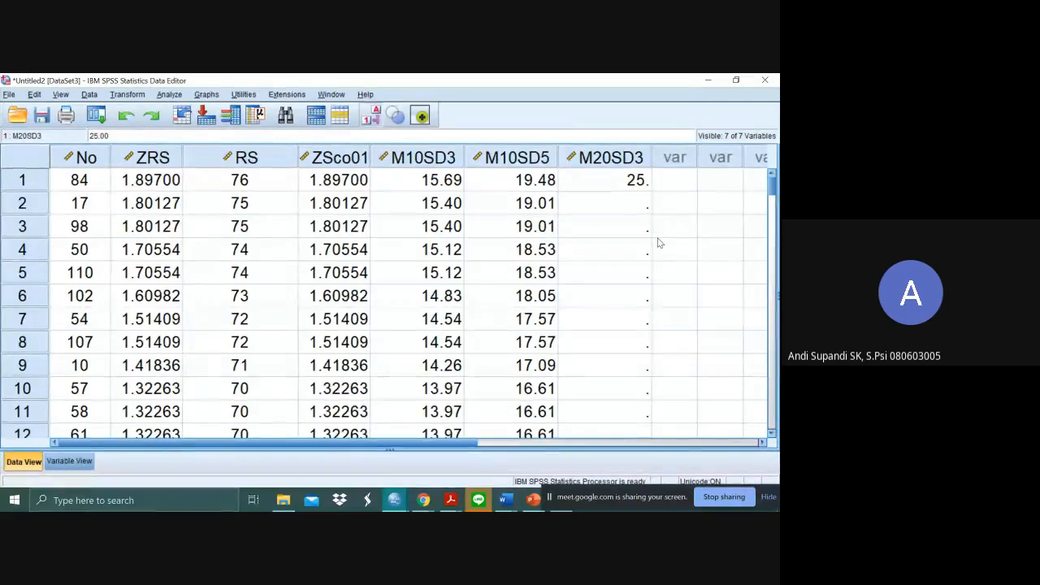
key(BackSpace)
key(BackSpace)
key(BackSpace)
key(BackSpace)
key(BackSpace)
key(BackSpace)
- Start a Compute Variable operation and change the target variable to M20SD3
click(127, 94)
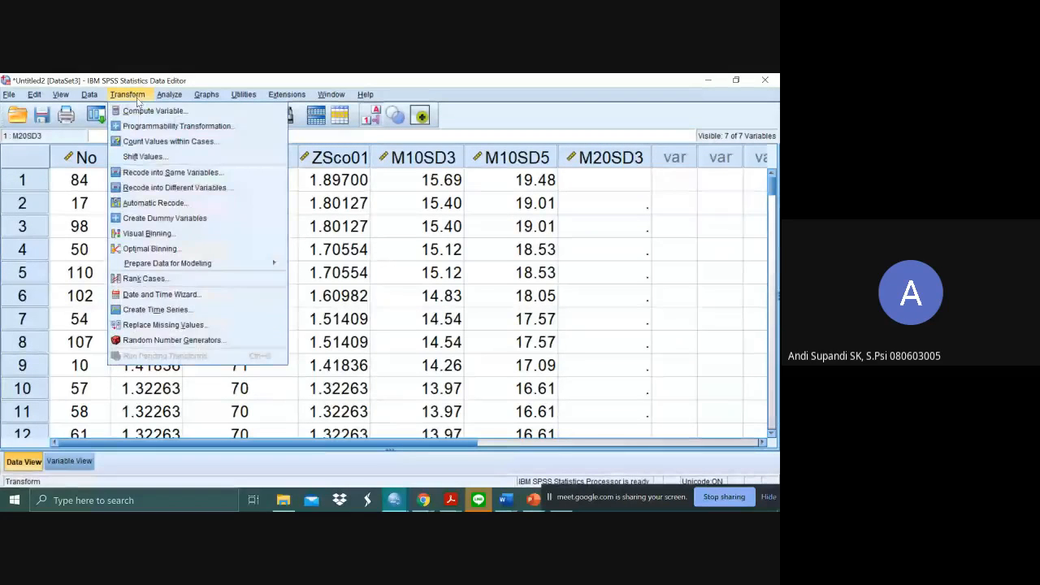
click(149, 109)
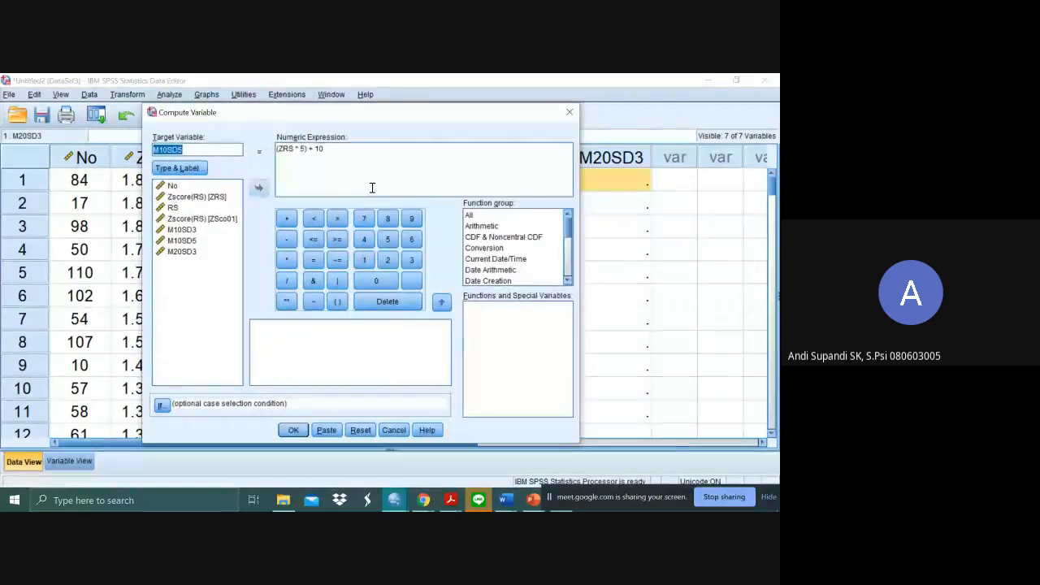
click(171, 150)
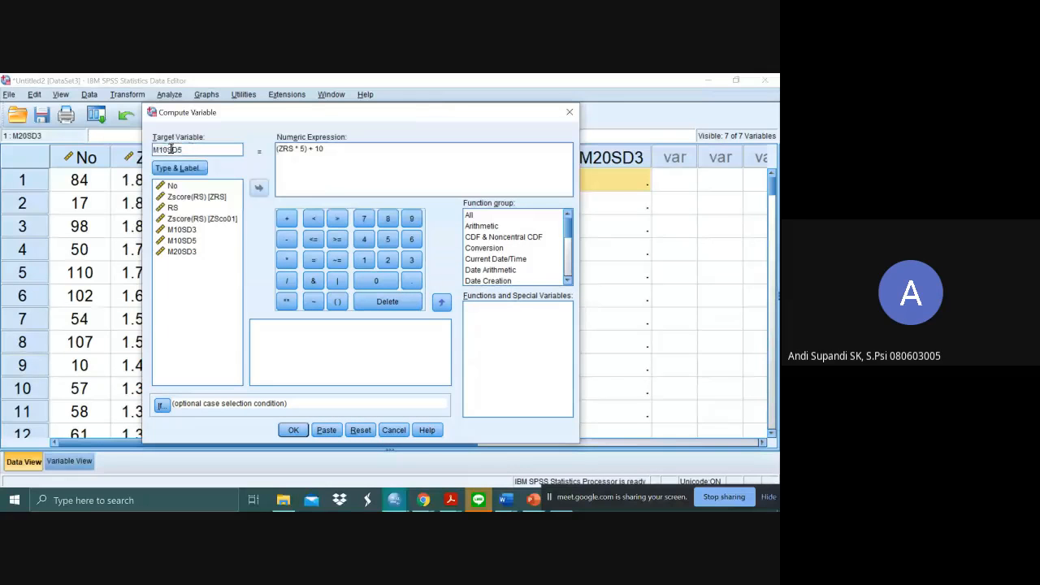
click(163, 150)
key(BackSpace)
text(2)
key(BackSpace)
text(3)
click(412, 152)
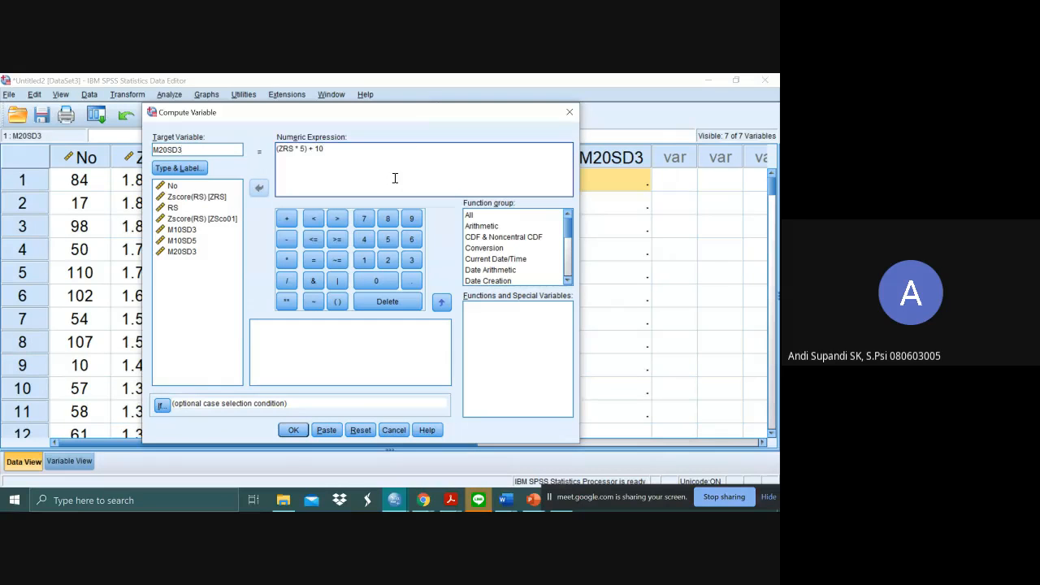
- Compute the existing variable M20SD3 as (ZRS * 3) + 20 and return to the data
double_click(302, 149)
text(3)
double_click(318, 149)
text(20)
click(293, 430)
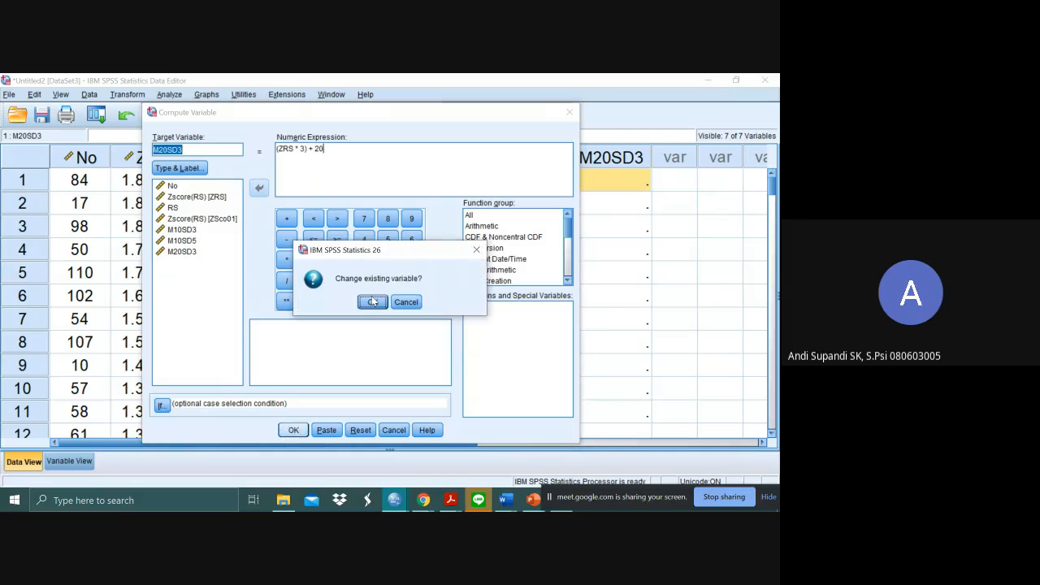
click(373, 302)
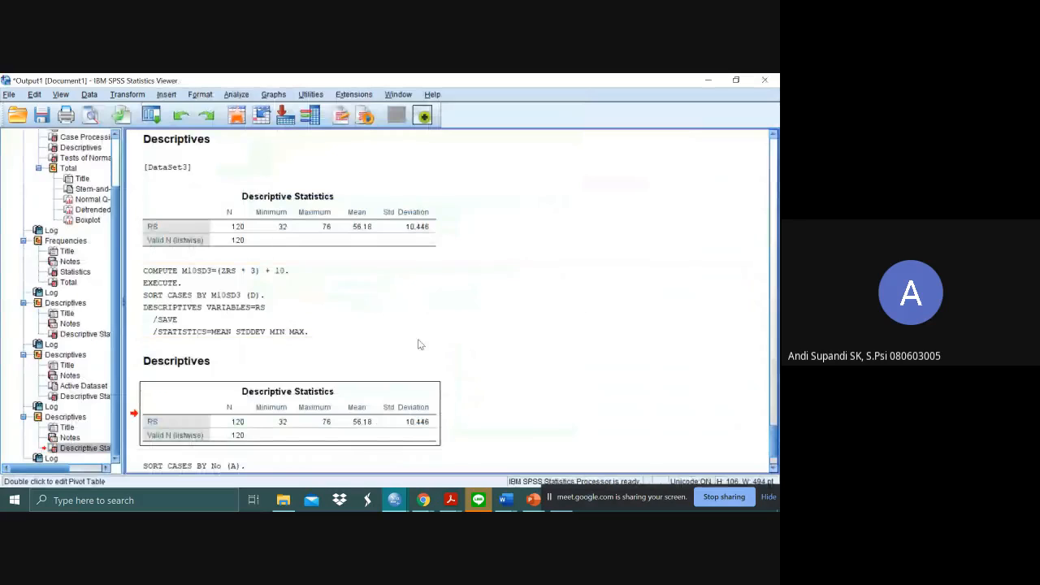
key(alt+Tab)
click(690, 213)
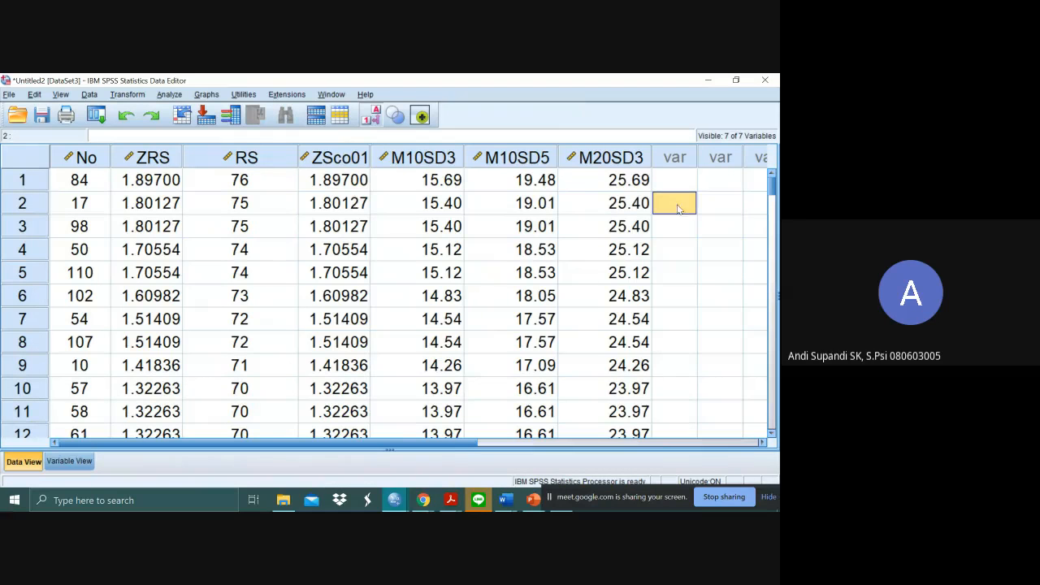
- Narrow the RS column in the data to make room for another variable after M20SD3
click(677, 177)
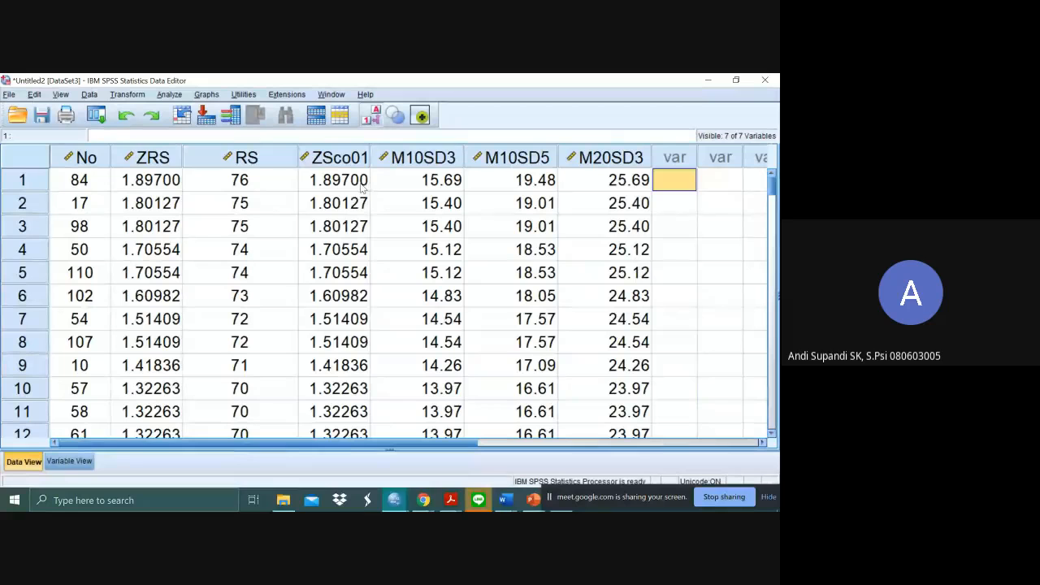
drag(297, 156, 253, 156)
key(Left)
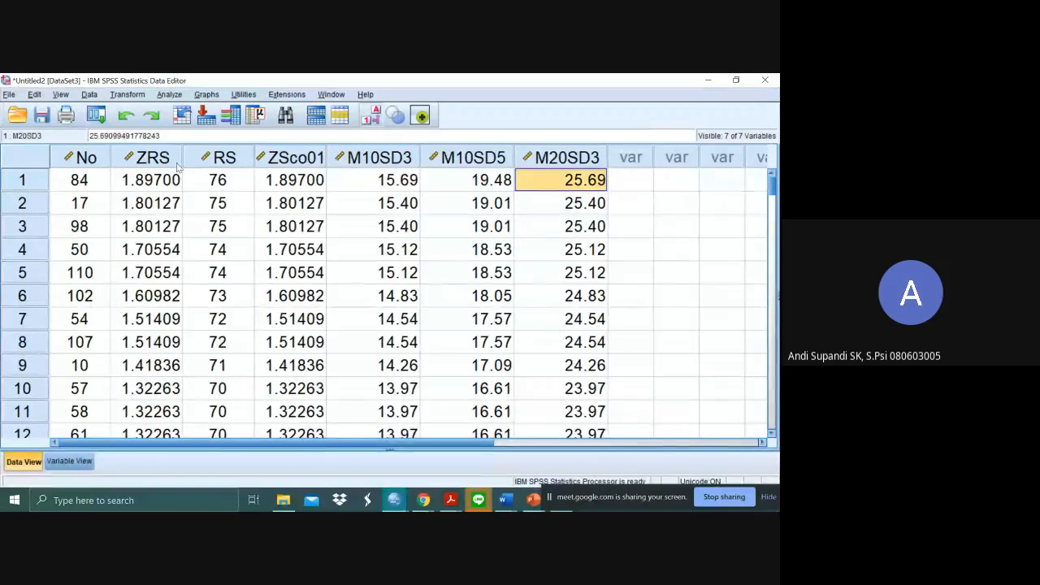
- Start a Compute Variable operation and change the target variable to M100SD15
click(135, 94)
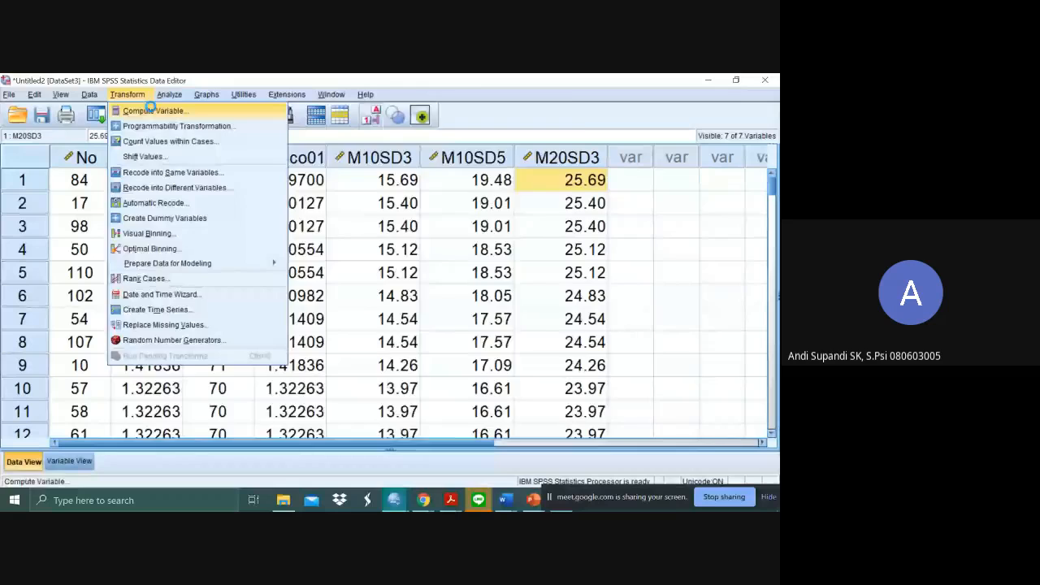
click(152, 111)
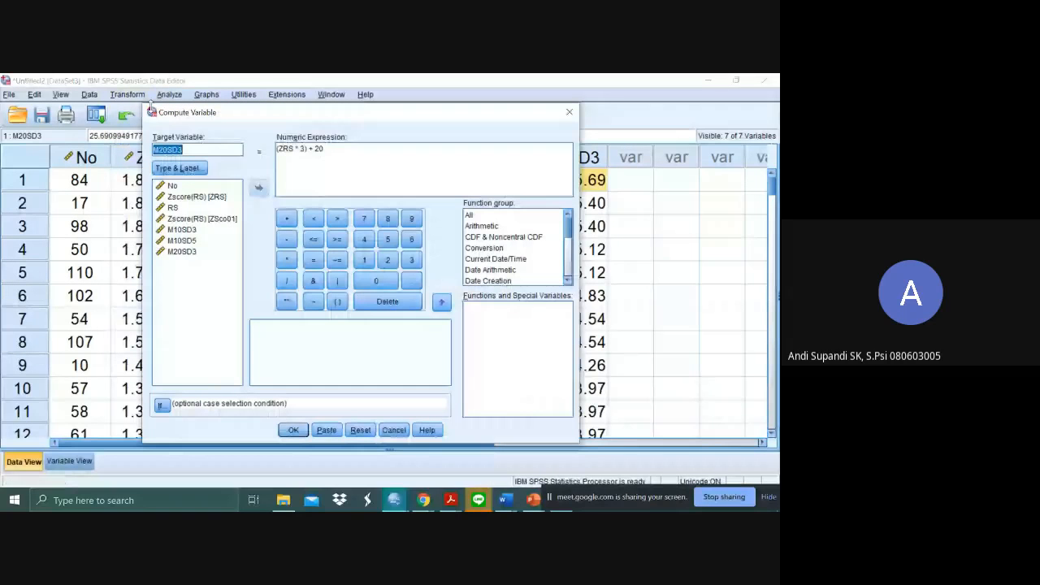
click(160, 150)
text(100)
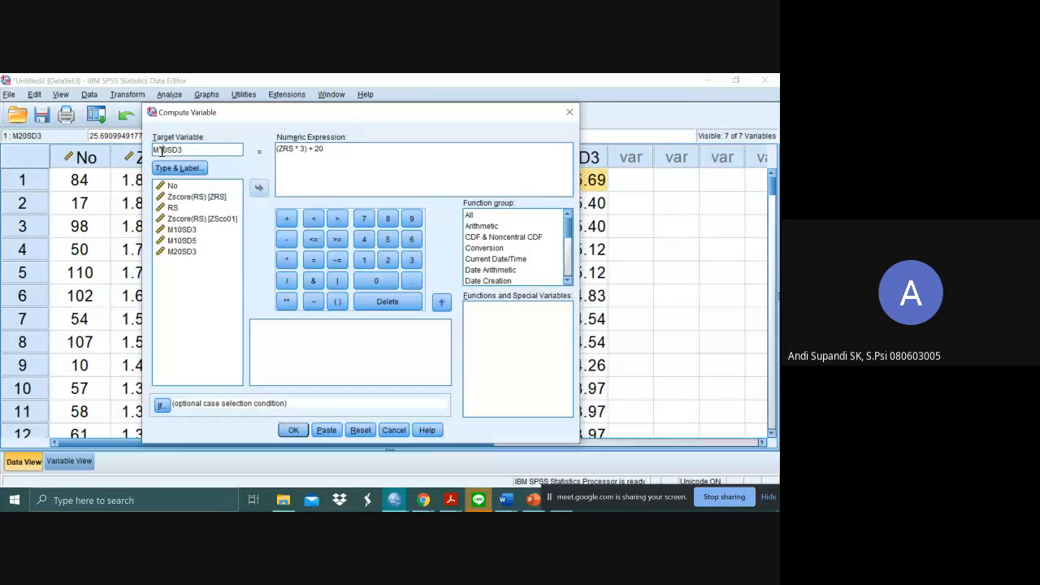
key(Delete)
key(Delete)
click(200, 150)
key(BackSpace)
text(15)
- Set the numeric expression to (ZRS * 15) + 100, run the computation, and return to the new column in the data
click(352, 166)
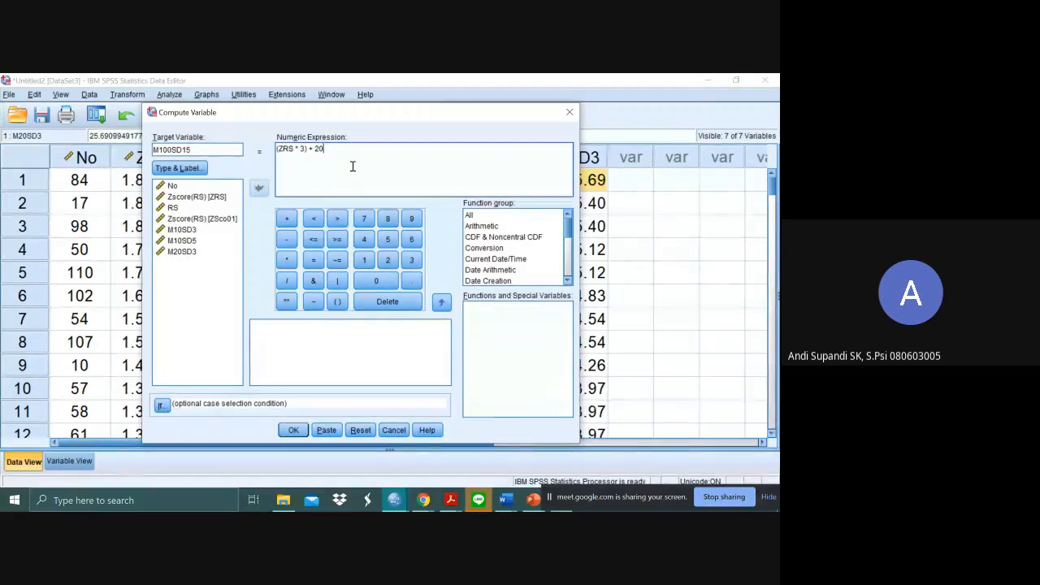
click(303, 148)
key(BackSpace)
text(15)
click(324, 152)
key(BackSpace)
text(100)
click(294, 430)
key(alt+Tab)
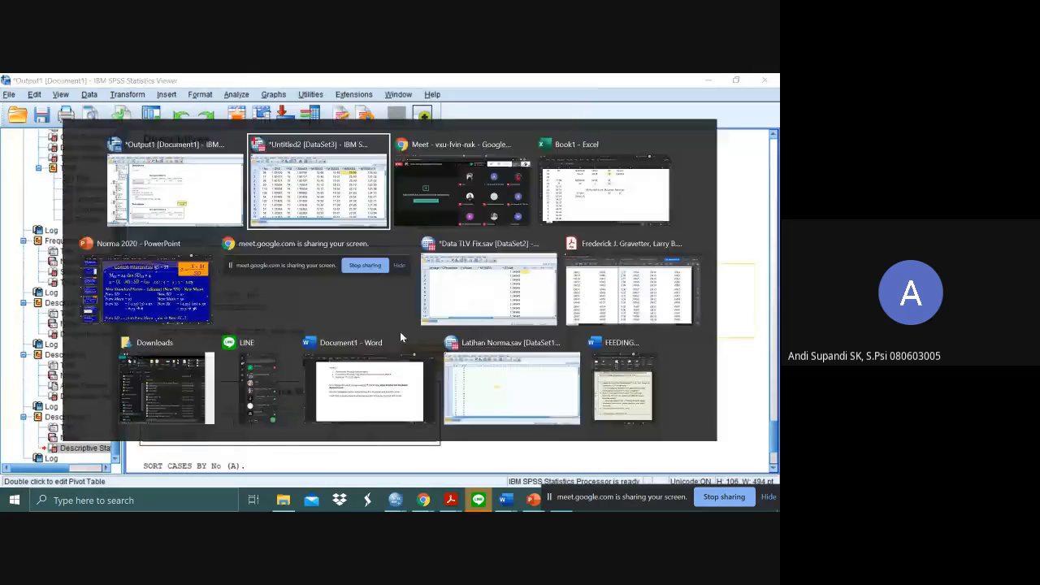
click(660, 188)
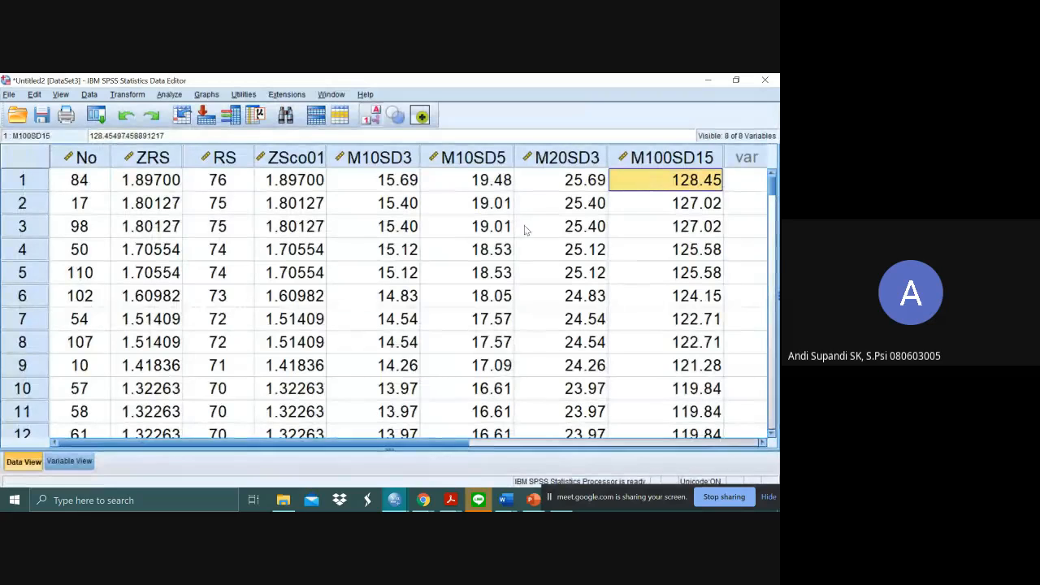
- Set the decimals of M100SD15 to 0 and return to the data
click(69, 463)
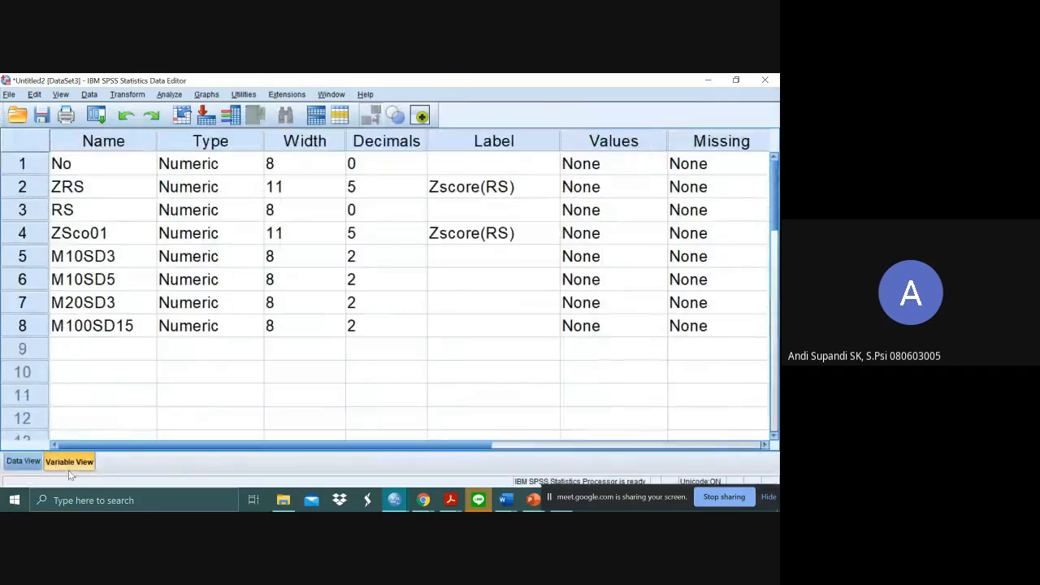
click(394, 325)
click(422, 331)
click(422, 332)
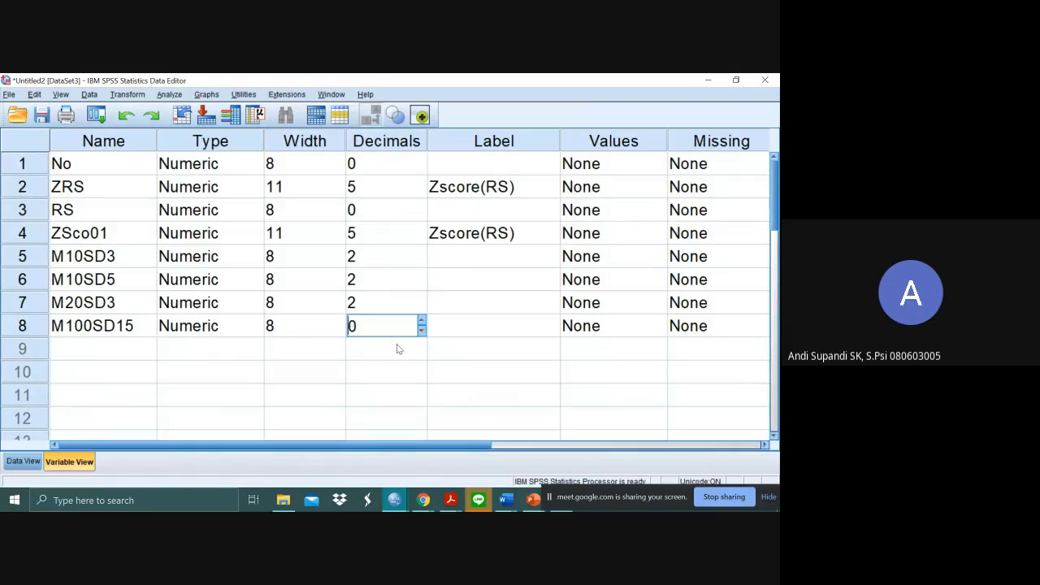
click(17, 465)
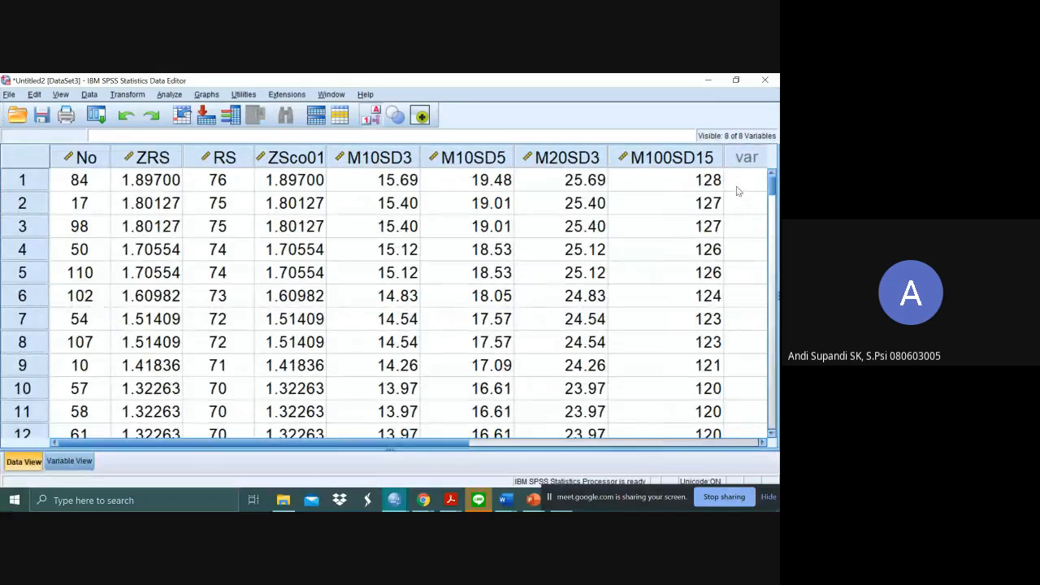
- Examine the unrounded M100SD15 values of several cases, including rows 1, 9, 5 and 6
click(692, 182)
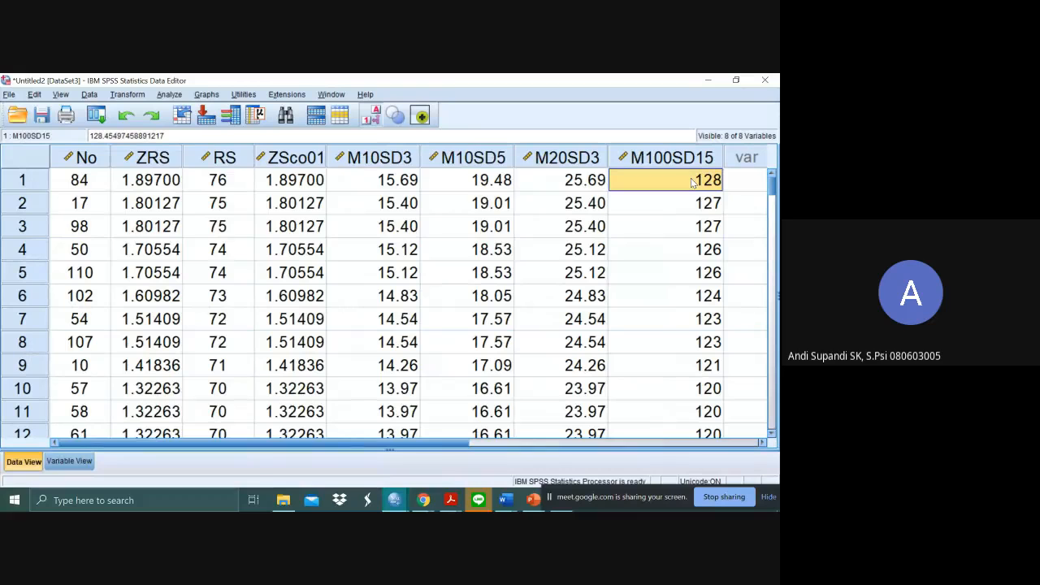
click(710, 348)
key(Down)
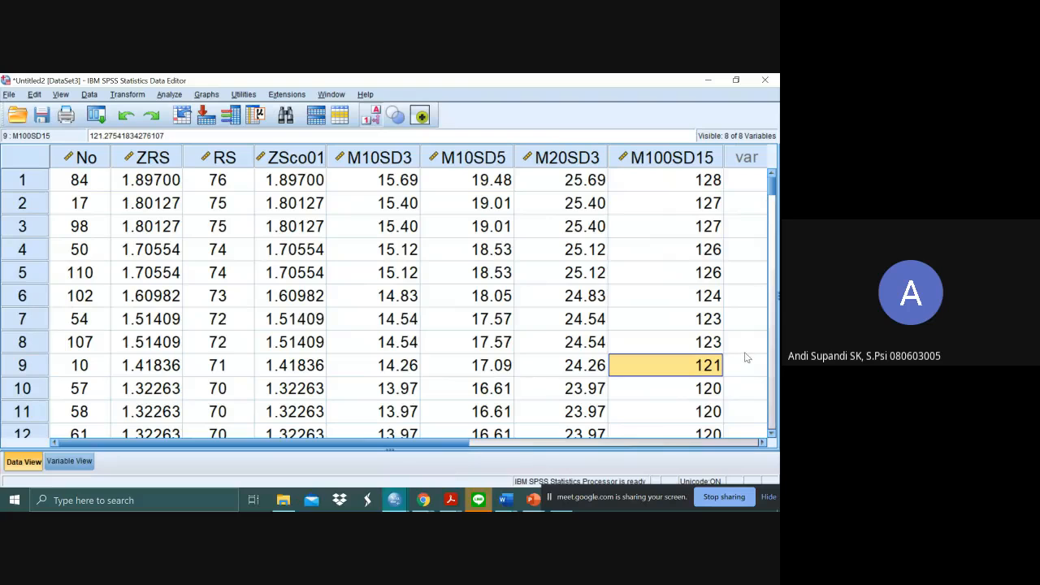
click(713, 274)
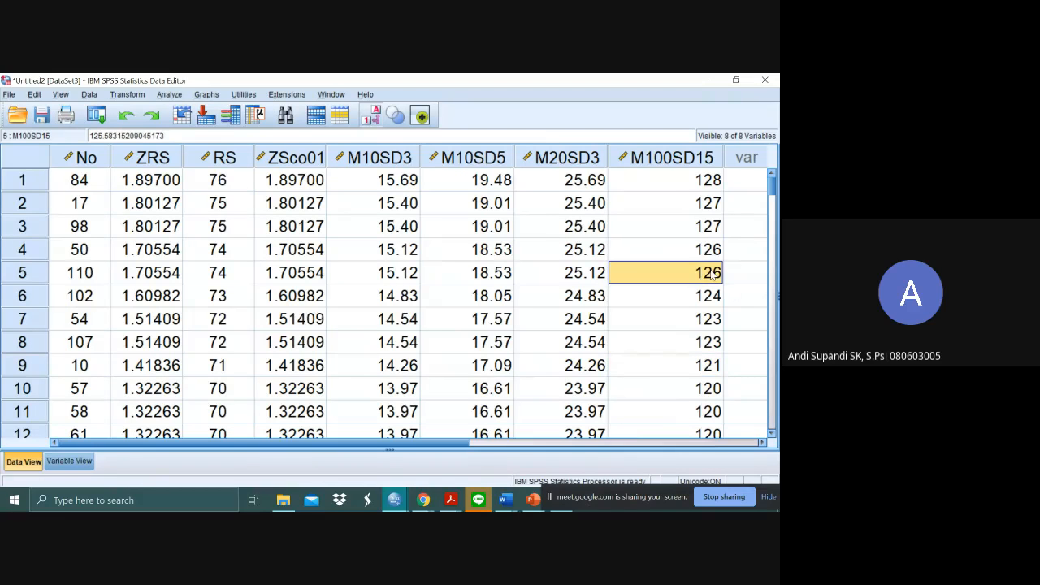
key(Down)
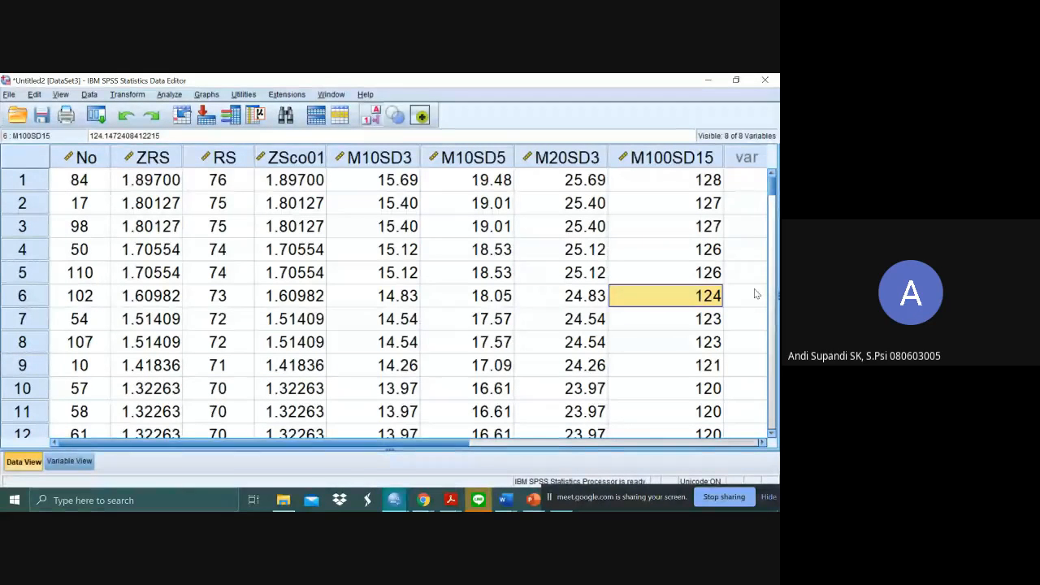
- Move the screen-sharing notice off the taskbar and select the first case's M100SD15 value
click(651, 497)
drag(651, 498, 648, 476)
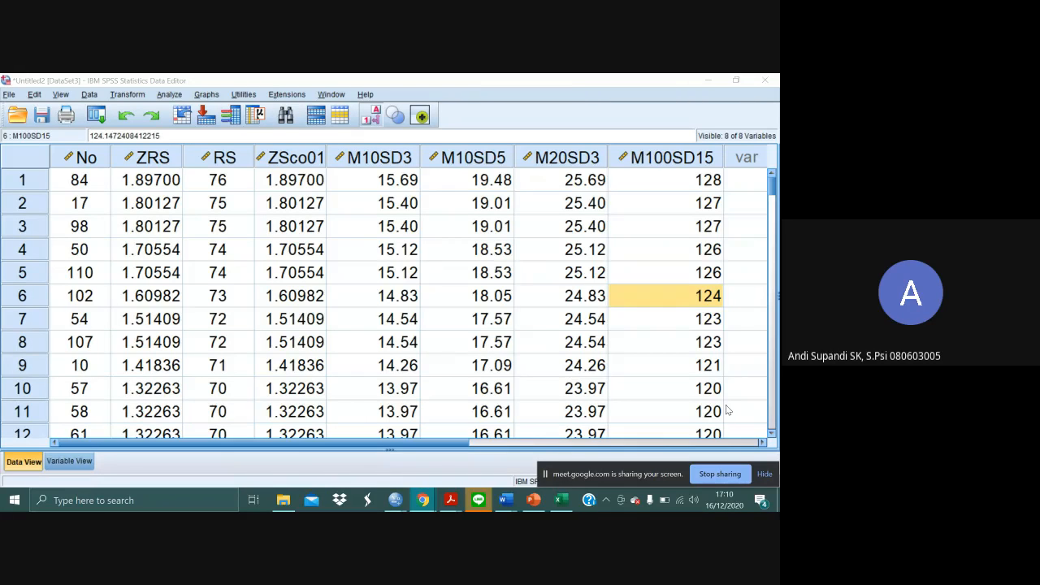
click(706, 177)
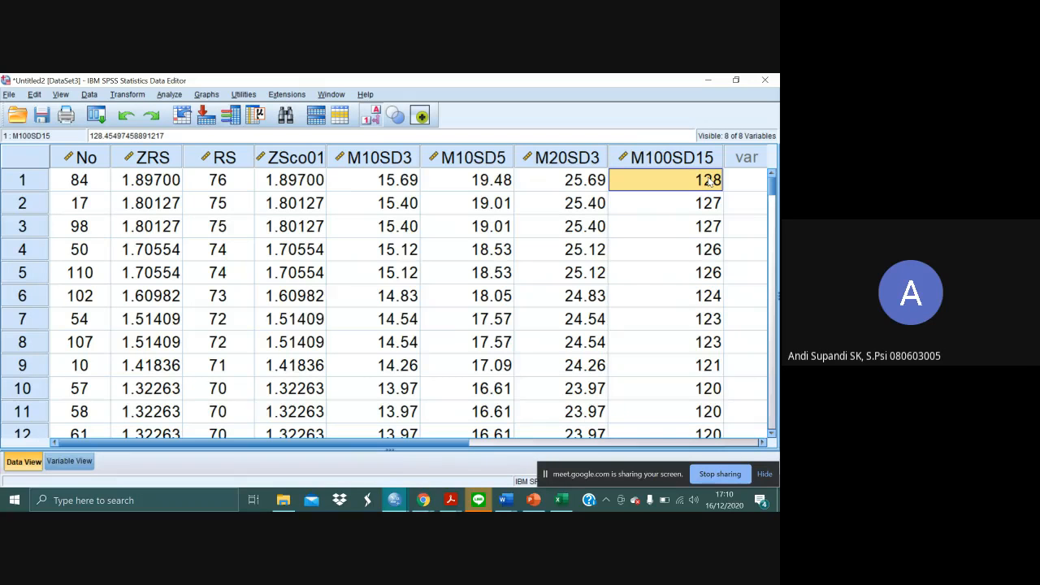